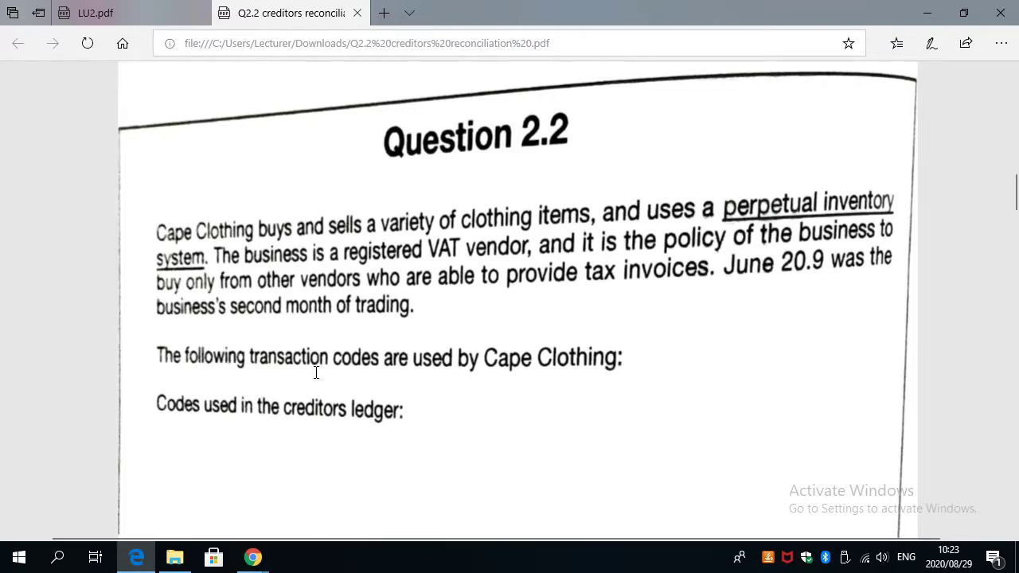
Read through Question 2.2, examining the creditors ledger transaction codes, the 31 May creditors list and the June creditors journal.
{"action": "scroll", "coordinate": [311, 382], "scroll_direction": "down", "scroll_amount": 3}
{"action": "scroll", "coordinate": [305, 396], "scroll_direction": "up", "scroll_amount": 3}
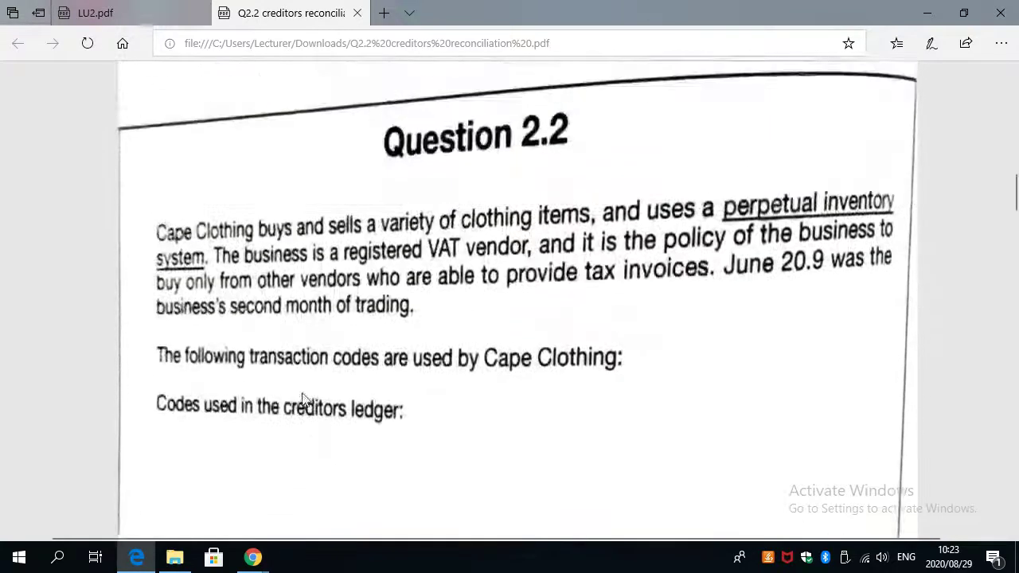
{"action": "scroll", "coordinate": [302, 398], "scroll_direction": "down", "scroll_amount": 6}
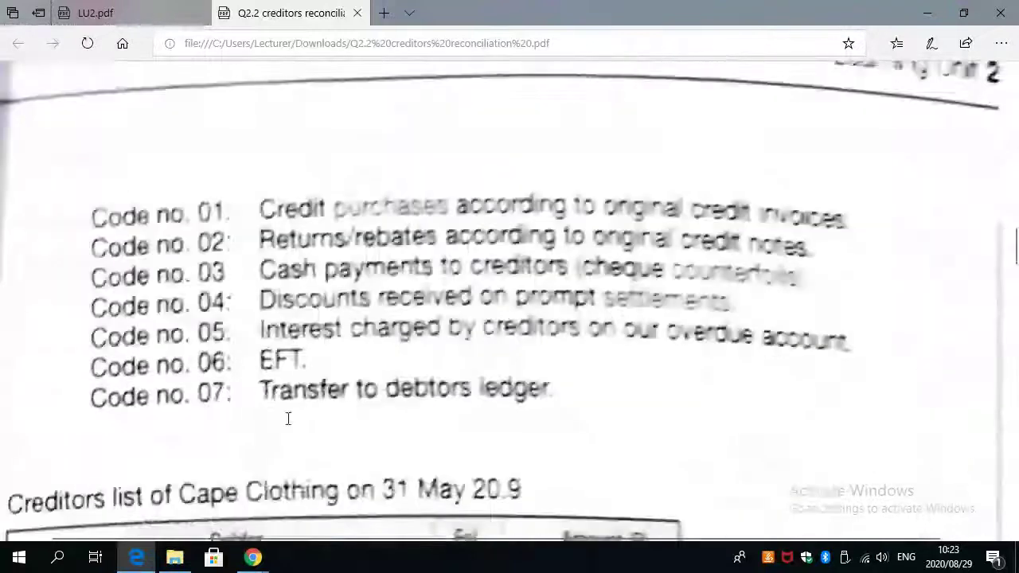
{"action": "scroll", "coordinate": [288, 418], "scroll_direction": "down", "scroll_amount": 5}
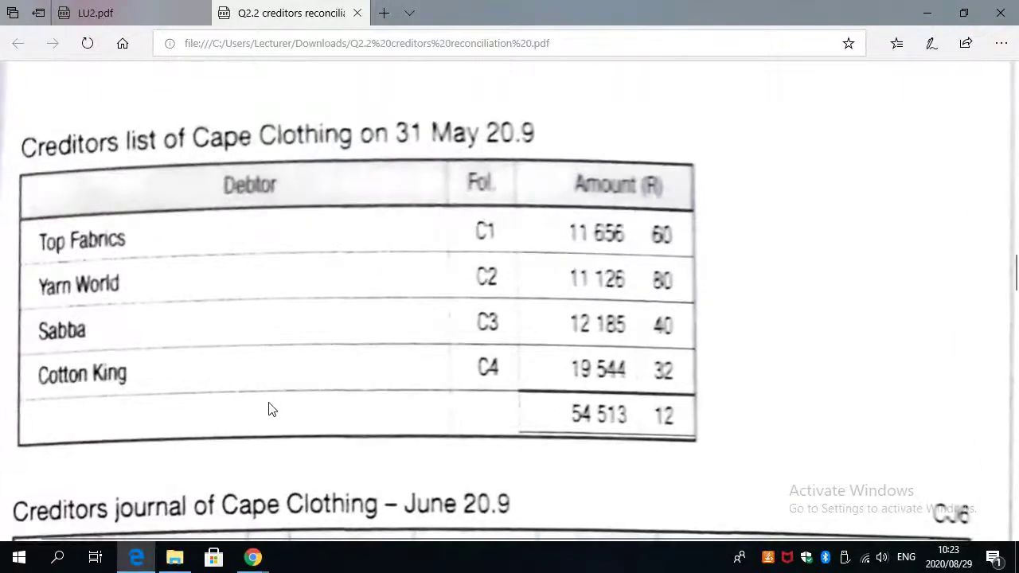
{"action": "scroll", "coordinate": [268, 409], "scroll_direction": "up", "scroll_amount": 2}
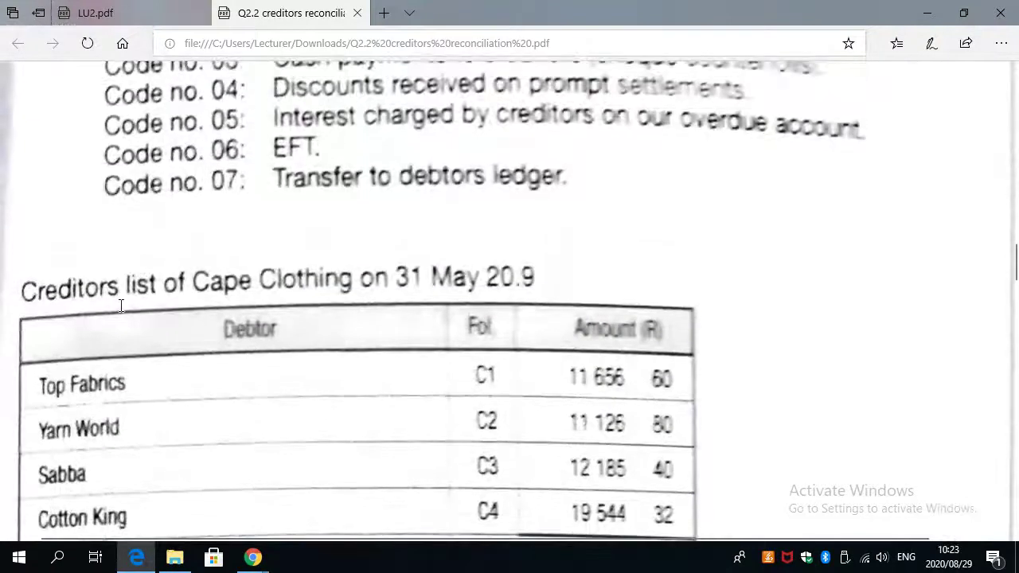
{"action": "scroll", "coordinate": [116, 312], "scroll_direction": "down", "scroll_amount": 1}
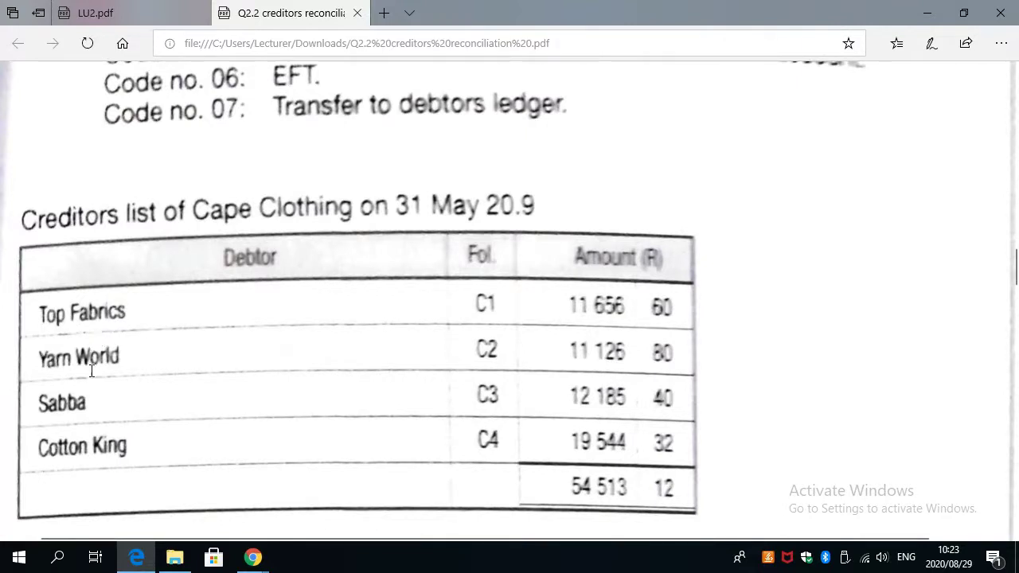
{"action": "scroll", "coordinate": [104, 406], "scroll_direction": "down", "scroll_amount": 1}
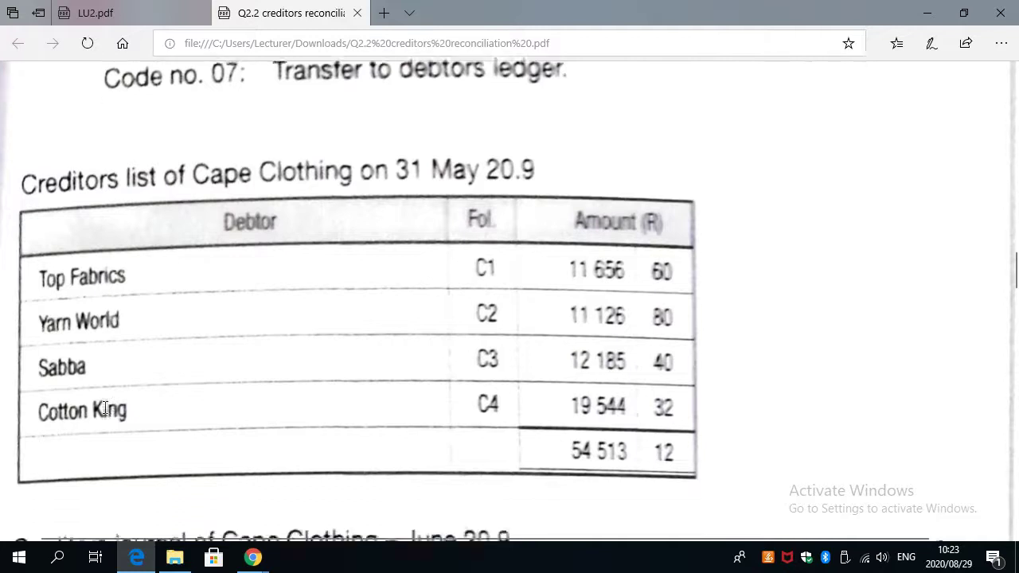
{"action": "scroll", "coordinate": [104, 407], "scroll_direction": "up", "scroll_amount": 1}
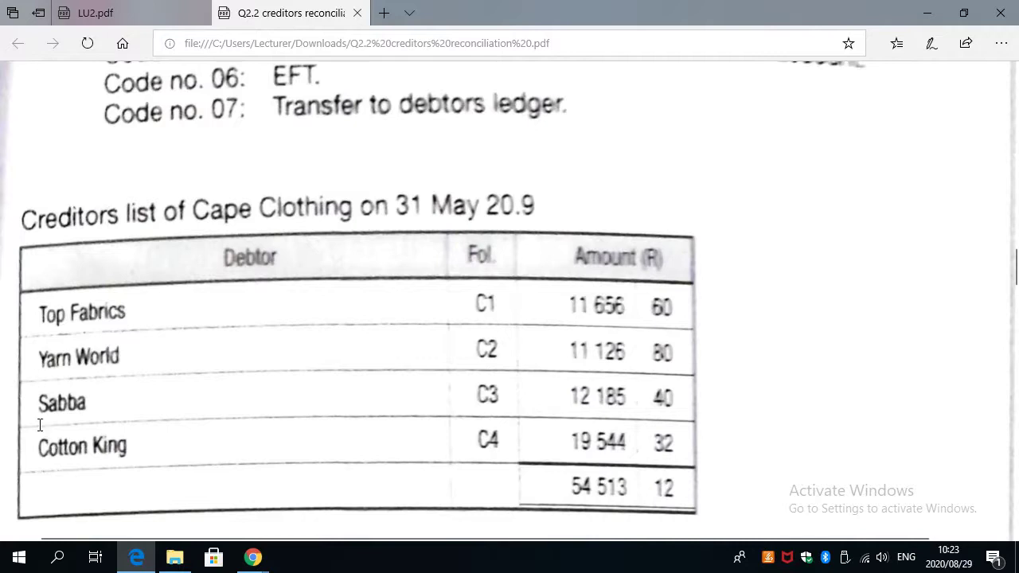
{"action": "scroll", "coordinate": [40, 434], "scroll_direction": "down", "scroll_amount": 2}
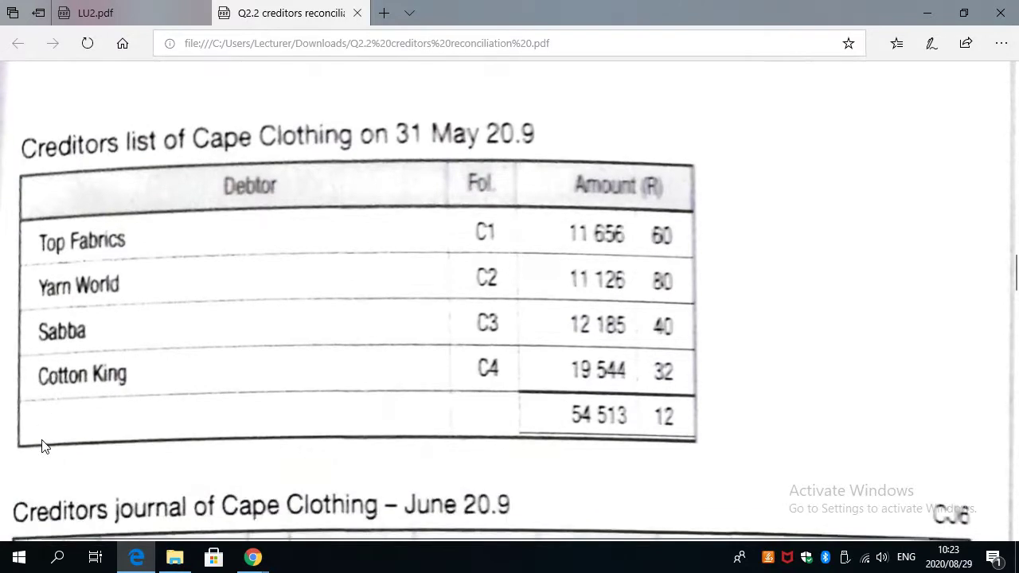
{"action": "scroll", "coordinate": [40, 443], "scroll_direction": "down", "scroll_amount": 6}
{"action": "scroll", "coordinate": [40, 444], "scroll_direction": "down", "scroll_amount": 4}
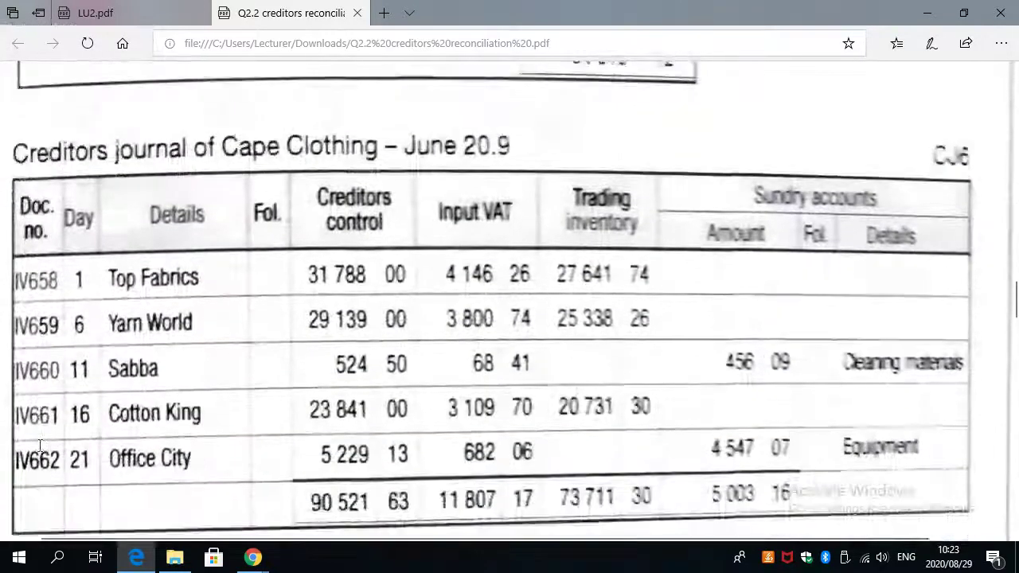
{"action": "scroll", "coordinate": [330, 371], "scroll_direction": "up", "scroll_amount": 11}
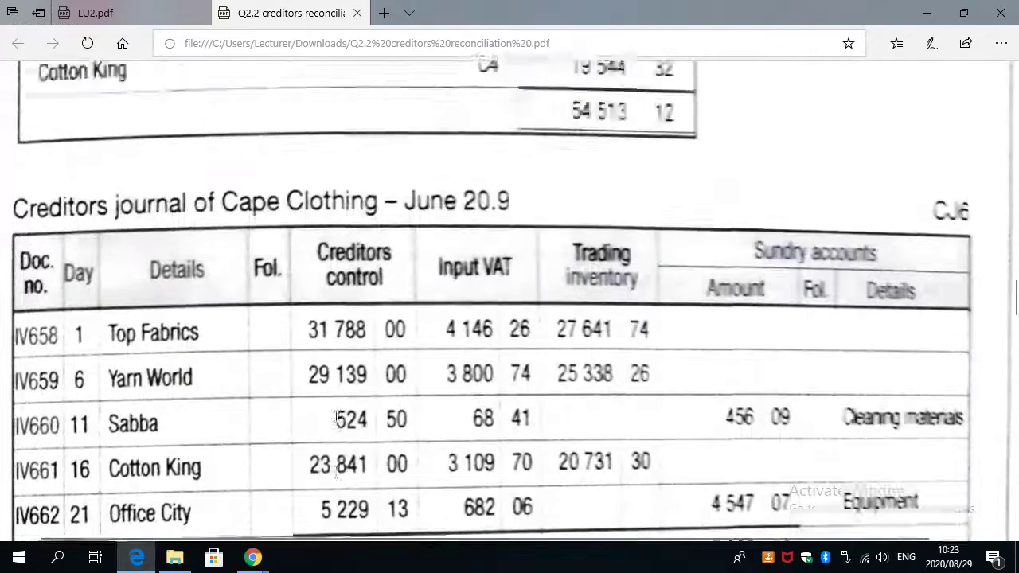
Turn on inking with the light blue pen and circle the creditors list's Amount column and its date, 31 May 20.9.
{"action": "left_click", "coordinate": [932, 43]}
{"action": "left_click", "coordinate": [841, 43]}
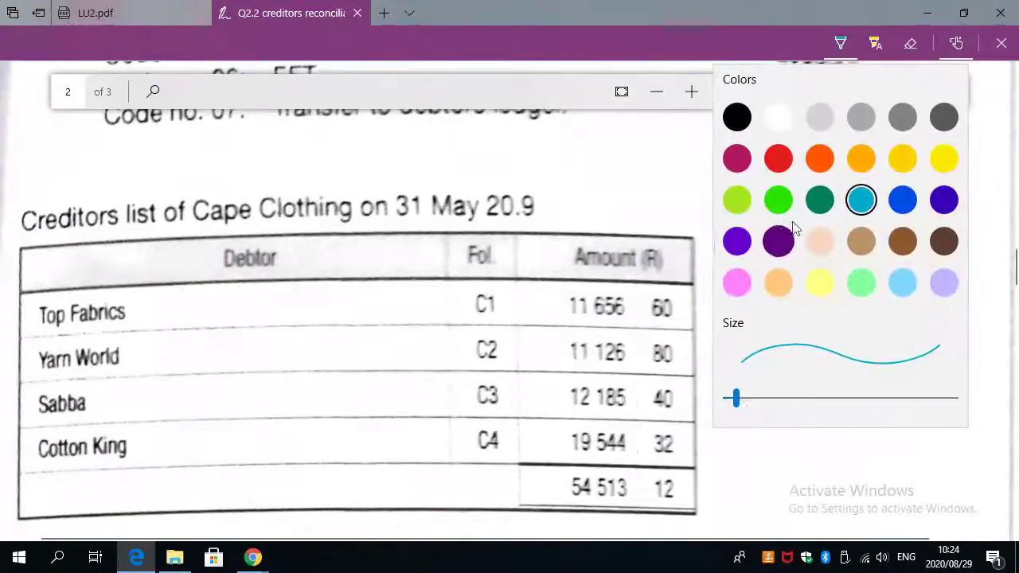
{"action": "left_click", "coordinate": [862, 209]}
{"action": "scroll", "coordinate": [558, 333], "scroll_direction": "down", "scroll_amount": 4}
{"action": "scroll", "coordinate": [558, 333], "scroll_direction": "up", "scroll_amount": 2}
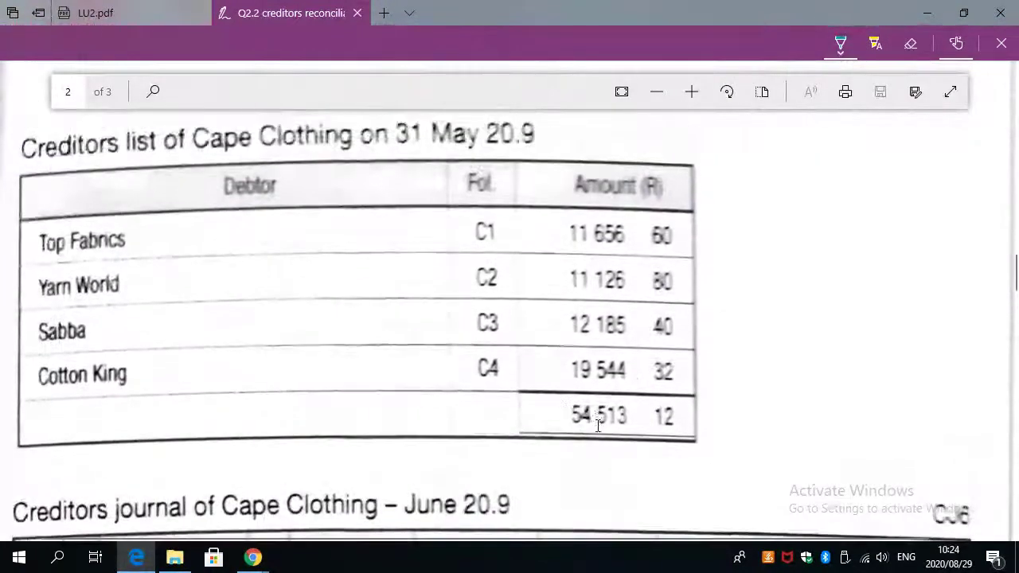
{"action": "mouse_move", "coordinate": [567, 150]}
{"action": "left_mouse_down"}
{"action": "mouse_move", "coordinate": [558, 286]}
{"action": "mouse_move", "coordinate": [570, 420]}
{"action": "mouse_move", "coordinate": [670, 465]}
{"action": "mouse_move", "coordinate": [703, 328]}
{"action": "mouse_move", "coordinate": [587, 153]}
{"action": "mouse_move", "coordinate": [562, 143]}
{"action": "left_mouse_up"}
{"action": "mouse_move", "coordinate": [382, 148]}
{"action": "left_mouse_down"}
{"action": "mouse_move", "coordinate": [529, 162]}
{"action": "mouse_move", "coordinate": [519, 119]}
{"action": "mouse_move", "coordinate": [432, 121]}
{"action": "mouse_move", "coordinate": [395, 138]}
{"action": "mouse_move", "coordinate": [393, 156]}
{"action": "left_mouse_up"}
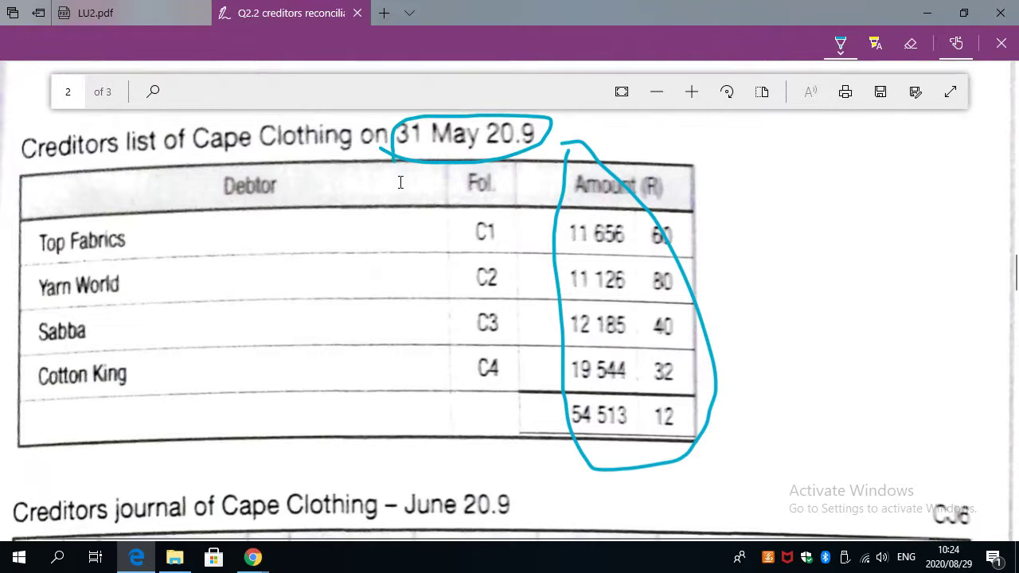
Circle the total of 54 513 at the foot of the creditors list.
{"action": "scroll", "coordinate": [327, 312], "scroll_direction": "down", "scroll_amount": 3}
{"action": "scroll", "coordinate": [328, 313], "scroll_direction": "up", "scroll_amount": 4}
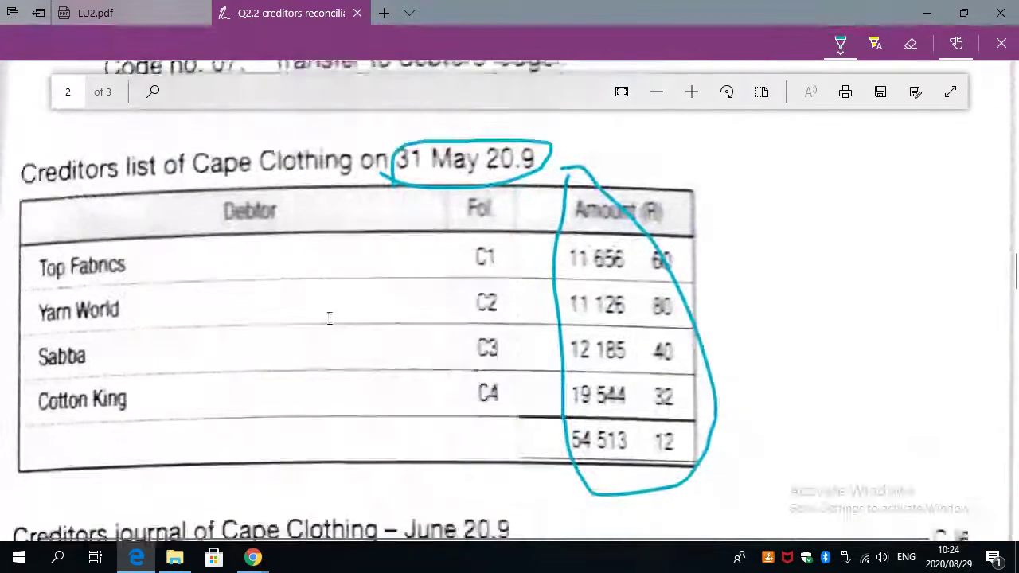
{"action": "scroll", "coordinate": [329, 316], "scroll_direction": "down", "scroll_amount": 1}
{"action": "scroll", "coordinate": [329, 318], "scroll_direction": "up", "scroll_amount": 1}
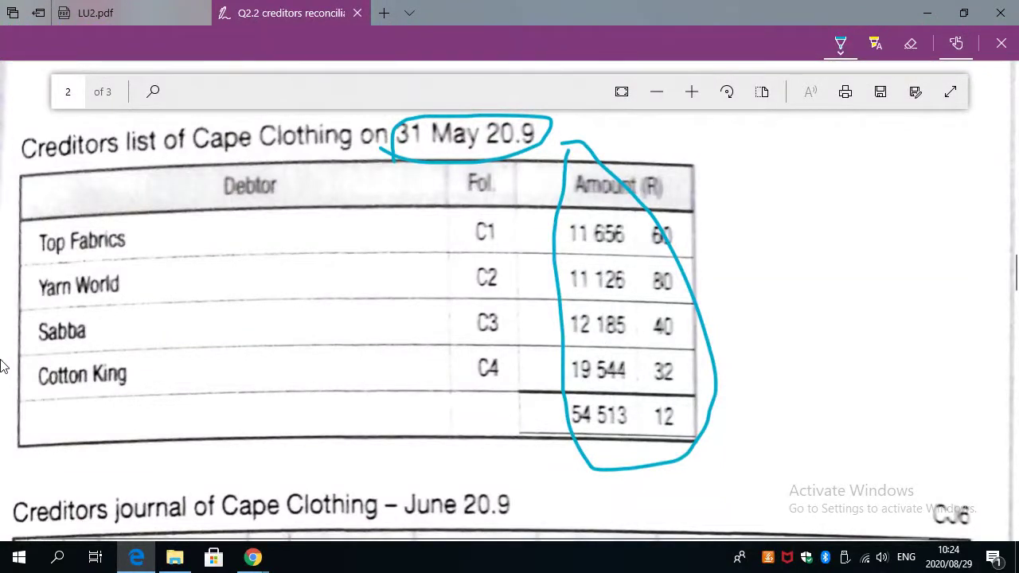
{"action": "scroll", "coordinate": [536, 469], "scroll_direction": "down", "scroll_amount": 1}
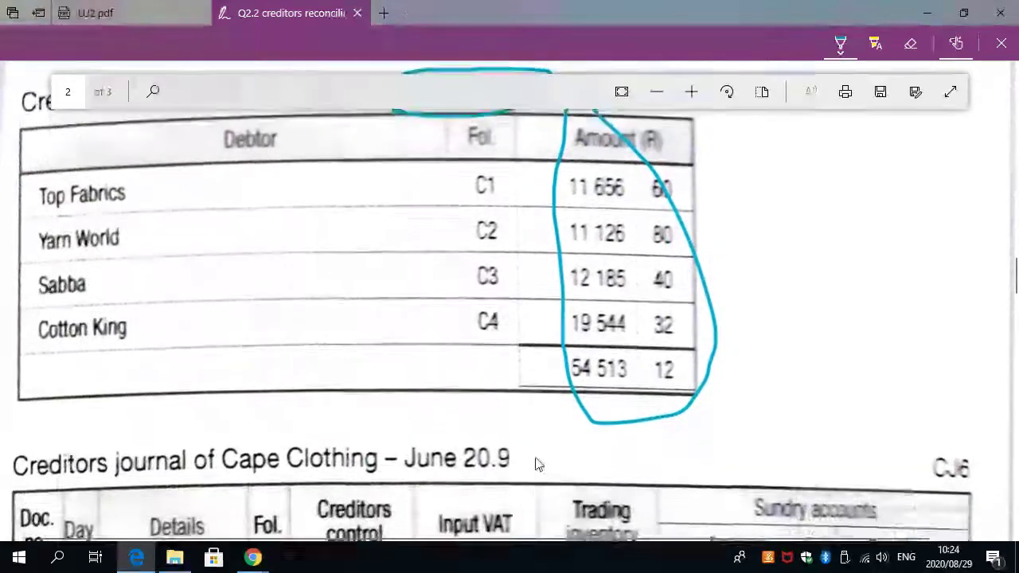
{"action": "scroll", "coordinate": [539, 465], "scroll_direction": "up", "scroll_amount": 1}
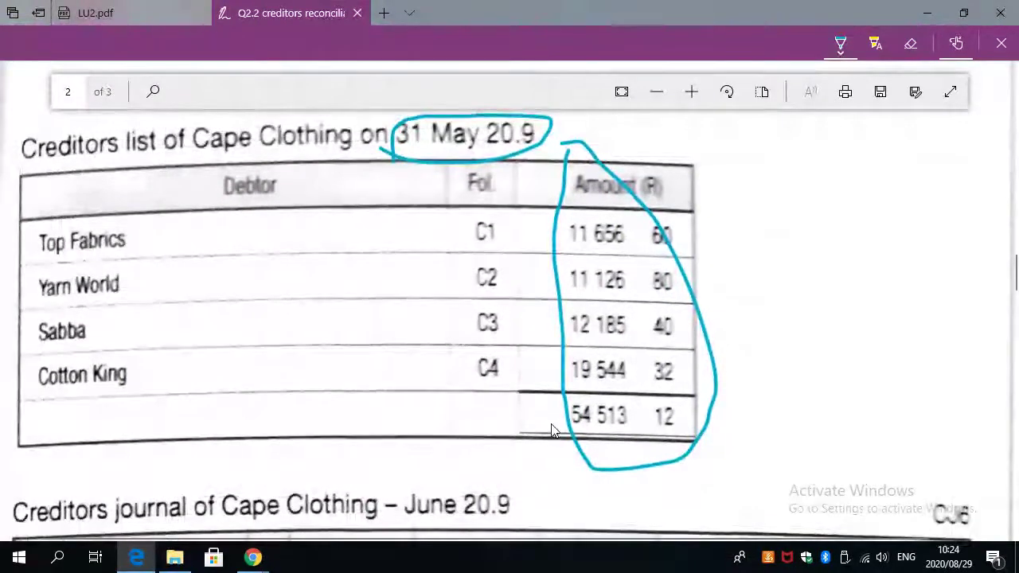
{"action": "mouse_move", "coordinate": [598, 439]}
{"action": "left_mouse_down"}
{"action": "mouse_move", "coordinate": [645, 426]}
{"action": "mouse_move", "coordinate": [597, 387]}
{"action": "mouse_move", "coordinate": [567, 398]}
{"action": "mouse_move", "coordinate": [557, 422]}
{"action": "left_mouse_up"}
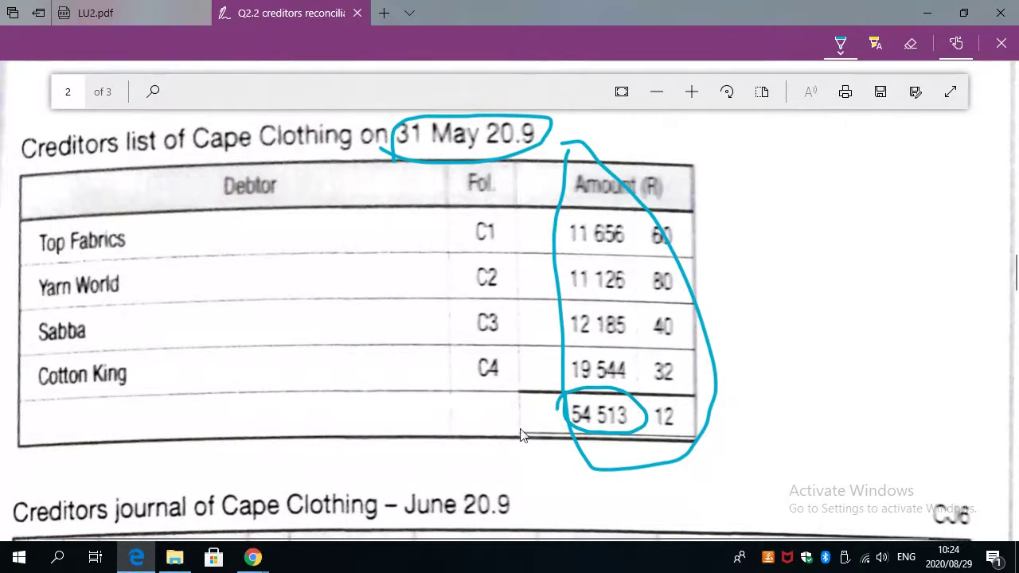
Circle the date June 20.9 in the Creditors journal heading and the journal's Creditors control total of 90 521.63.
{"action": "scroll", "coordinate": [137, 411], "scroll_direction": "down", "scroll_amount": 5}
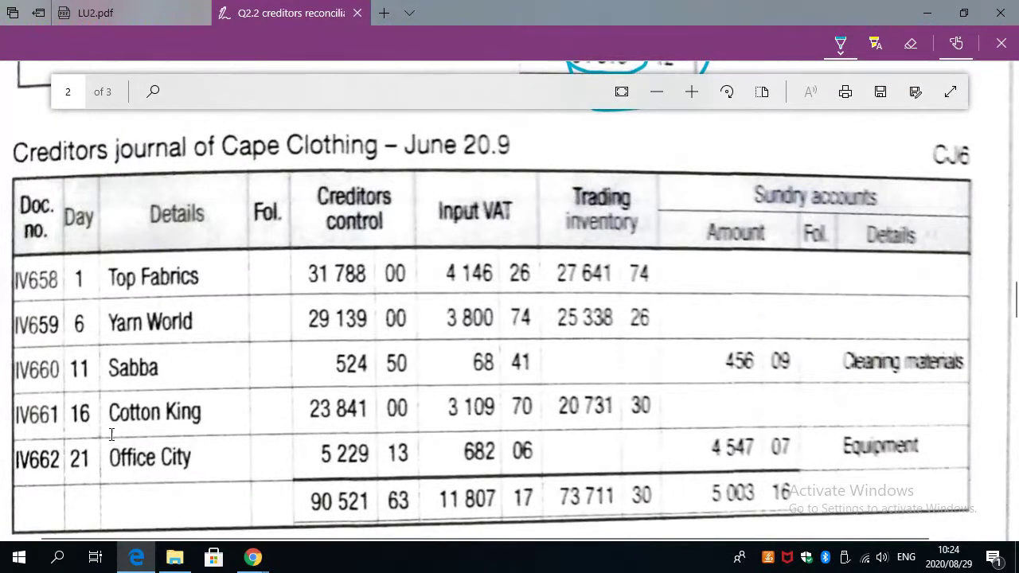
{"action": "scroll", "coordinate": [307, 359], "scroll_direction": "up", "scroll_amount": 1}
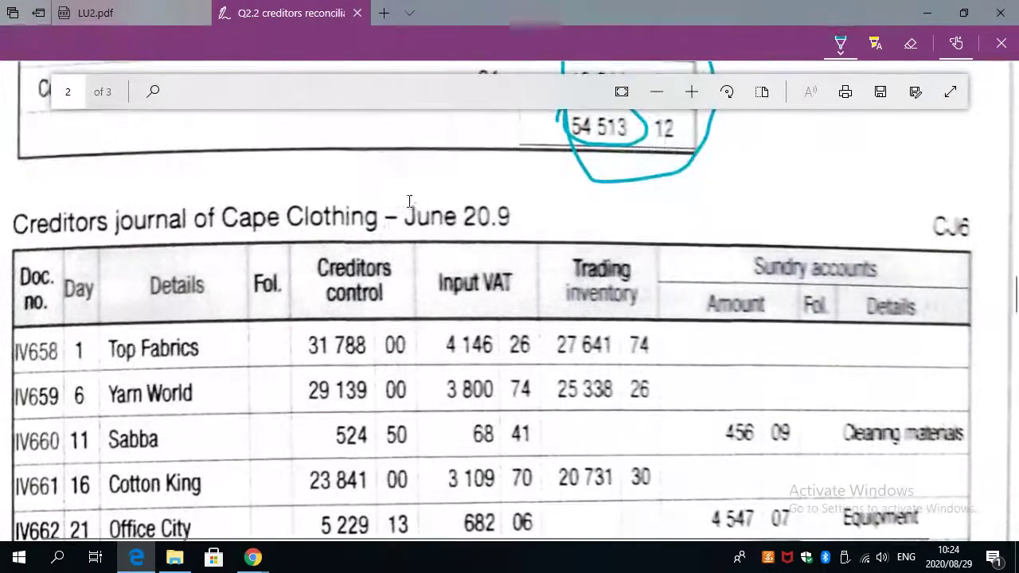
{"action": "mouse_move", "coordinate": [407, 201]}
{"action": "left_mouse_down"}
{"action": "mouse_move", "coordinate": [410, 231]}
{"action": "mouse_move", "coordinate": [532, 241]}
{"action": "mouse_move", "coordinate": [453, 197]}
{"action": "mouse_move", "coordinate": [410, 200]}
{"action": "left_mouse_up"}
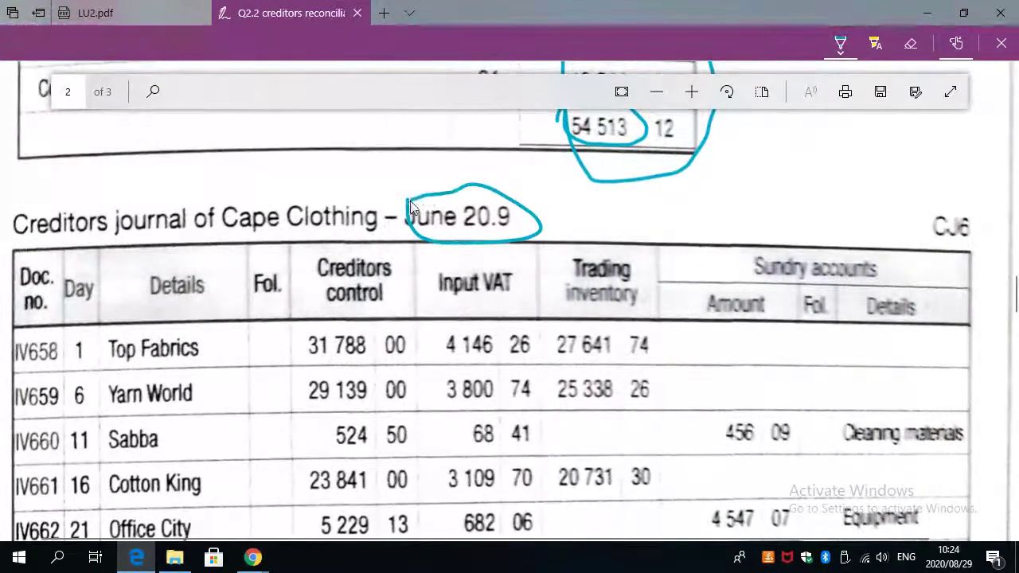
{"action": "scroll", "coordinate": [296, 327], "scroll_direction": "down", "scroll_amount": 2}
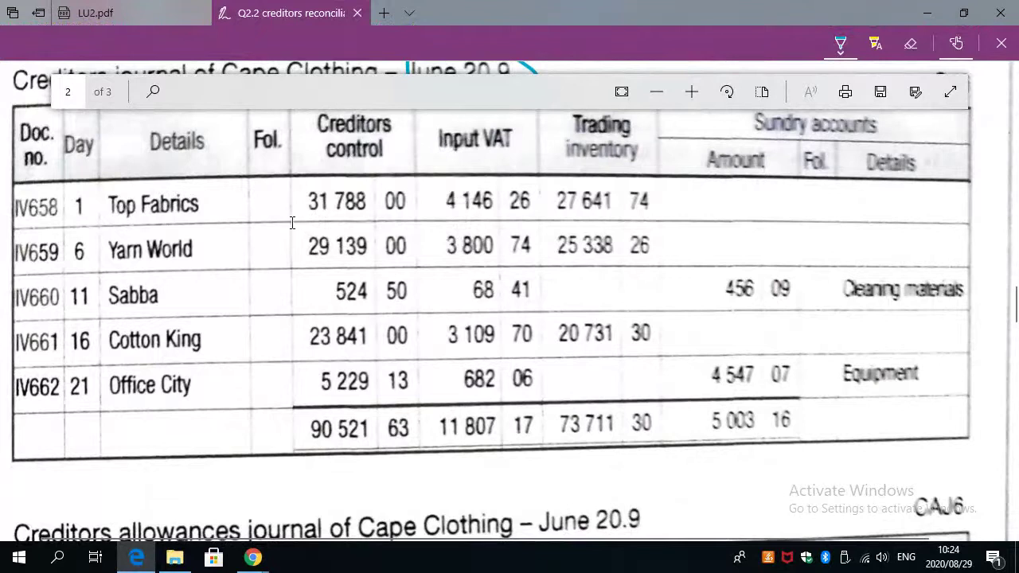
{"action": "mouse_move", "coordinate": [307, 419]}
{"action": "left_mouse_down"}
{"action": "mouse_move", "coordinate": [305, 460]}
{"action": "mouse_move", "coordinate": [444, 448]}
{"action": "mouse_move", "coordinate": [298, 420]}
{"action": "mouse_move", "coordinate": [296, 431]}
{"action": "left_mouse_up"}
Circle the Creditors control amounts in the Creditors allowances journal for June 20.9.
{"action": "scroll", "coordinate": [294, 452], "scroll_direction": "down", "scroll_amount": 1}
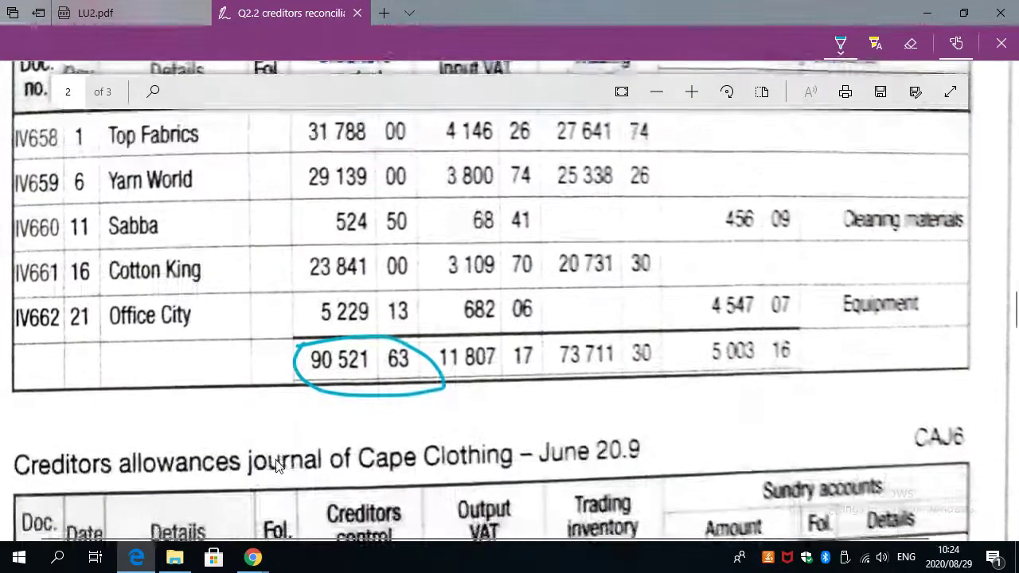
{"action": "scroll", "coordinate": [276, 465], "scroll_direction": "down", "scroll_amount": 1}
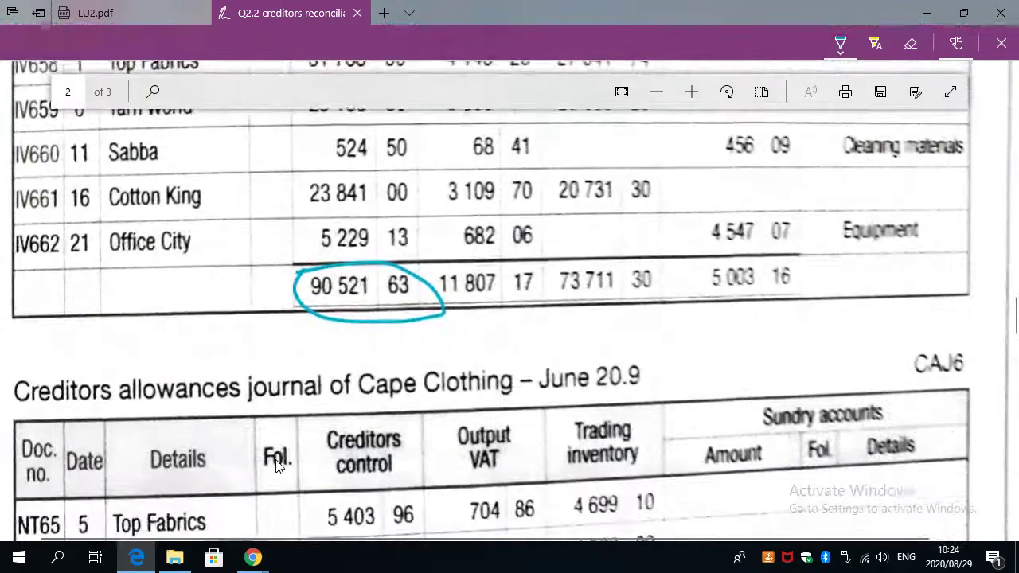
{"action": "scroll", "coordinate": [279, 466], "scroll_direction": "down", "scroll_amount": 2}
{"action": "scroll", "coordinate": [271, 467], "scroll_direction": "down", "scroll_amount": 1}
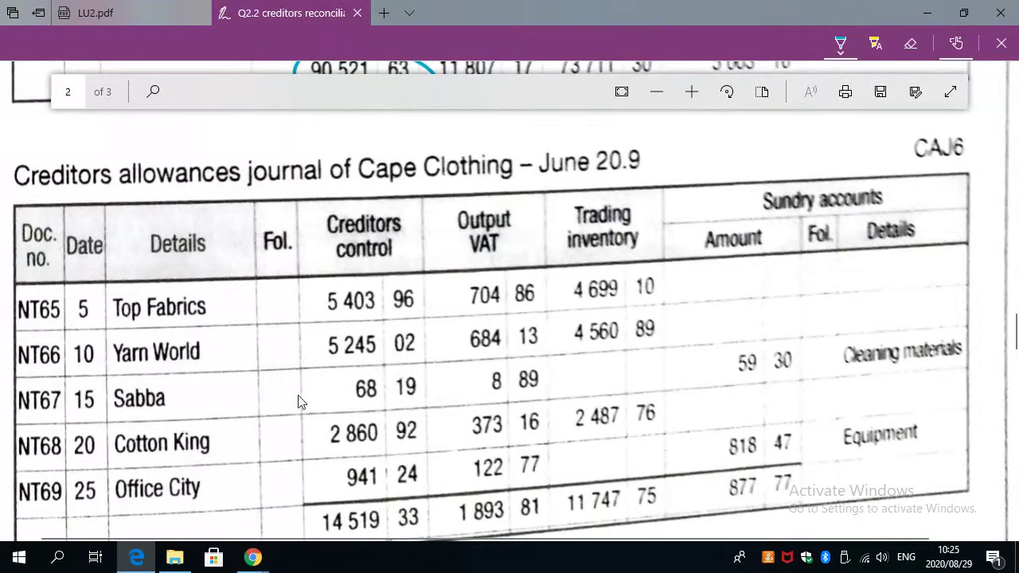
{"action": "scroll", "coordinate": [307, 387], "scroll_direction": "down", "scroll_amount": 1}
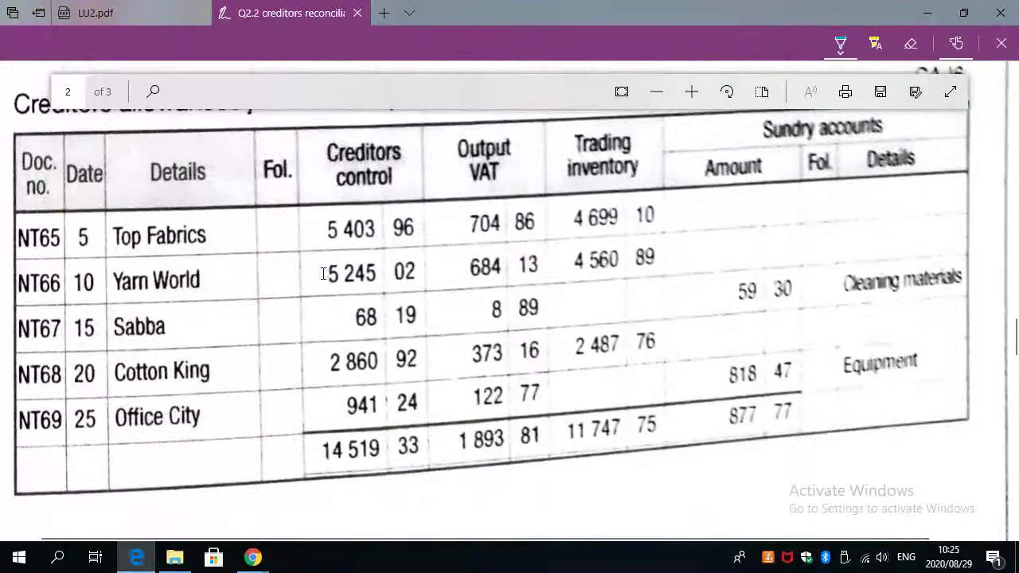
{"action": "mouse_move", "coordinate": [317, 230]}
{"action": "left_mouse_down"}
{"action": "mouse_move", "coordinate": [327, 405]}
{"action": "mouse_move", "coordinate": [406, 491]}
{"action": "mouse_move", "coordinate": [368, 237]}
{"action": "mouse_move", "coordinate": [317, 229]}
{"action": "left_mouse_up"}
Circle the Creditors control and Bank column headings in the Cashbook payments table for June 20.9.
{"action": "scroll", "coordinate": [325, 409], "scroll_direction": "down", "scroll_amount": 10}
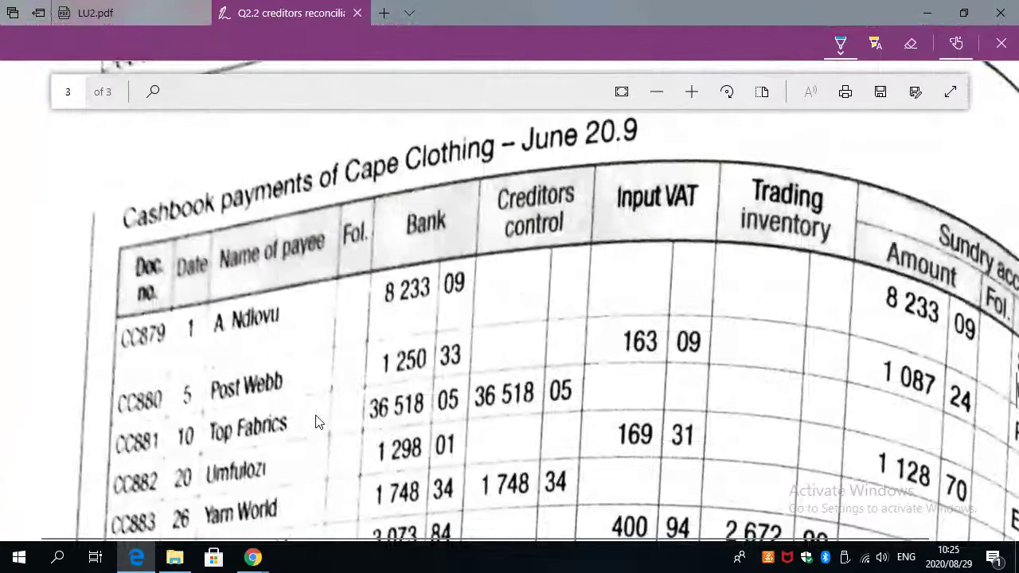
{"action": "scroll", "coordinate": [315, 422], "scroll_direction": "down", "scroll_amount": 2}
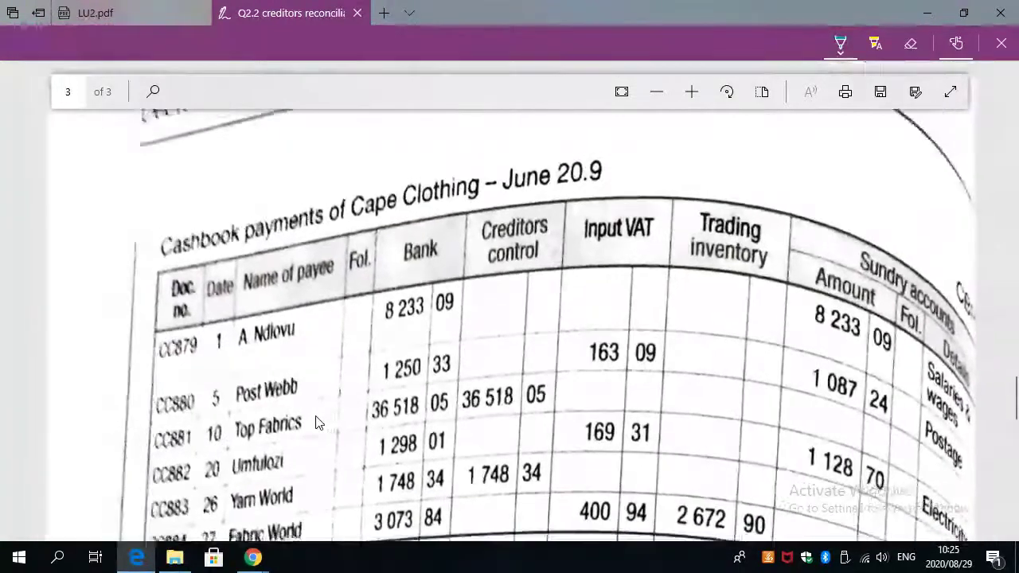
{"action": "scroll", "coordinate": [315, 421], "scroll_direction": "down", "scroll_amount": 3}
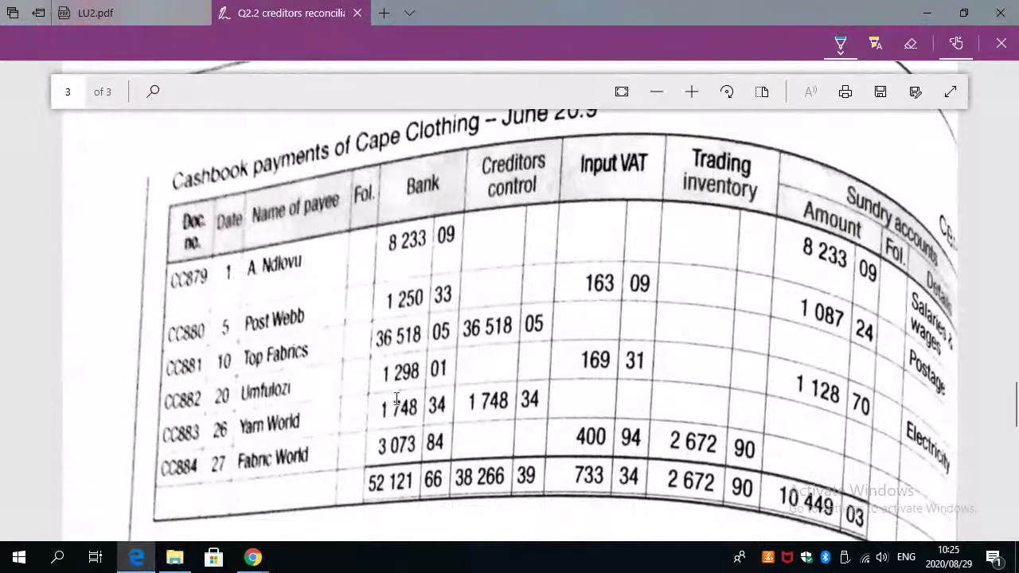
{"action": "scroll", "coordinate": [393, 488], "scroll_direction": "up", "scroll_amount": 2}
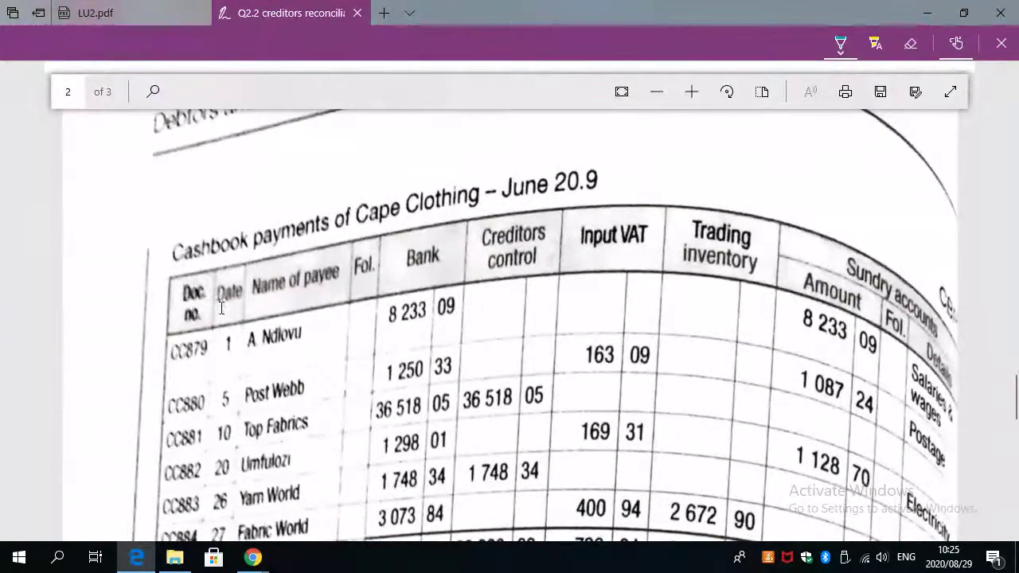
{"action": "scroll", "coordinate": [248, 358], "scroll_direction": "down", "scroll_amount": 2}
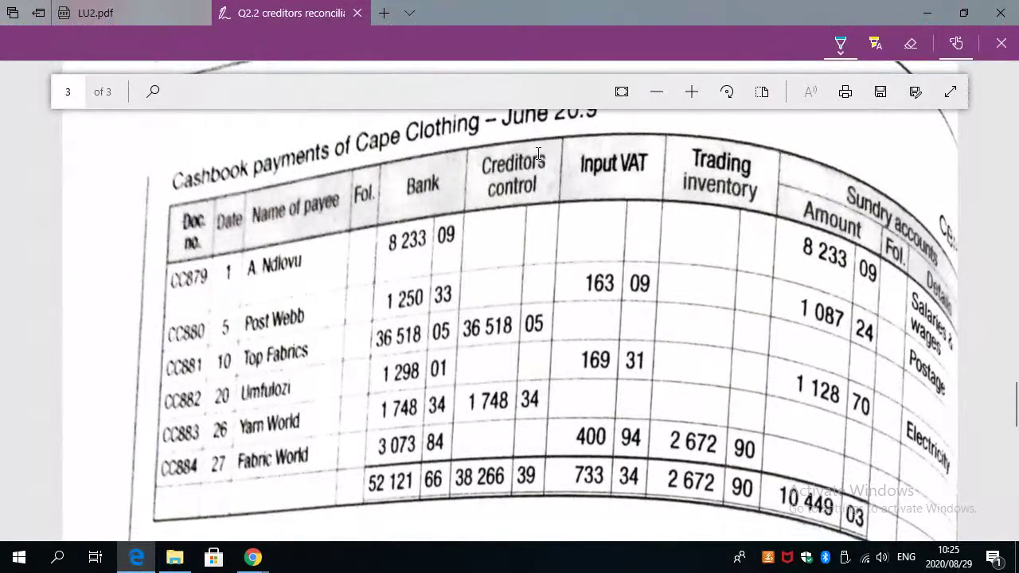
{"action": "mouse_move", "coordinate": [490, 141]}
{"action": "left_mouse_down"}
{"action": "mouse_move", "coordinate": [482, 158]}
{"action": "mouse_move", "coordinate": [530, 210]}
{"action": "left_mouse_up"}
{"action": "left_click_drag", "start_coordinate": [403, 169], "coordinate": [450, 197]}
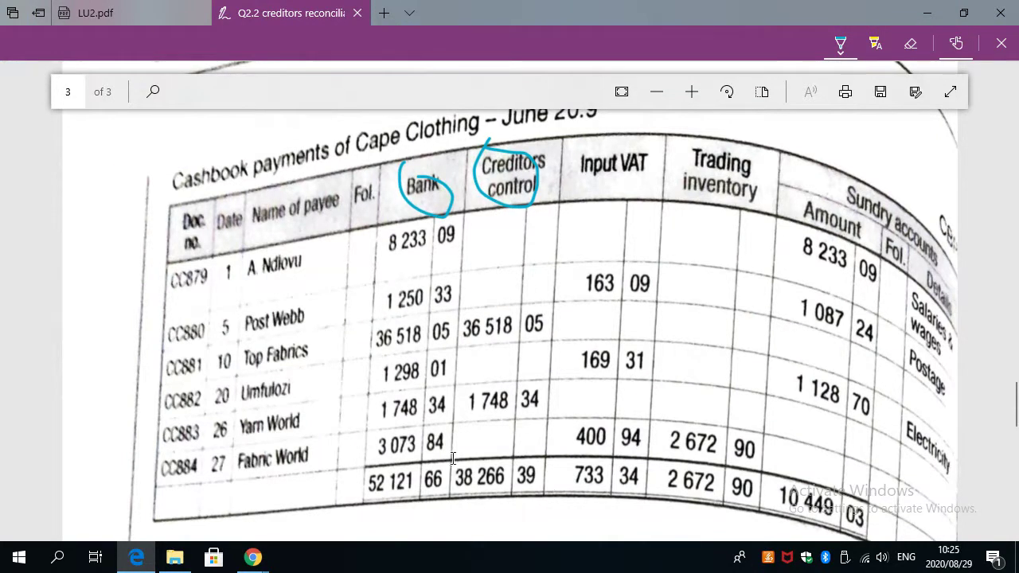
Circle the Bank total of 52 121.66 and the Creditors control total of 38 266.39 in the Cashbook payments table.
{"action": "mouse_move", "coordinate": [343, 484]}
{"action": "left_mouse_down"}
{"action": "mouse_move", "coordinate": [407, 460]}
{"action": "mouse_move", "coordinate": [445, 498]}
{"action": "mouse_move", "coordinate": [343, 482]}
{"action": "left_mouse_up"}
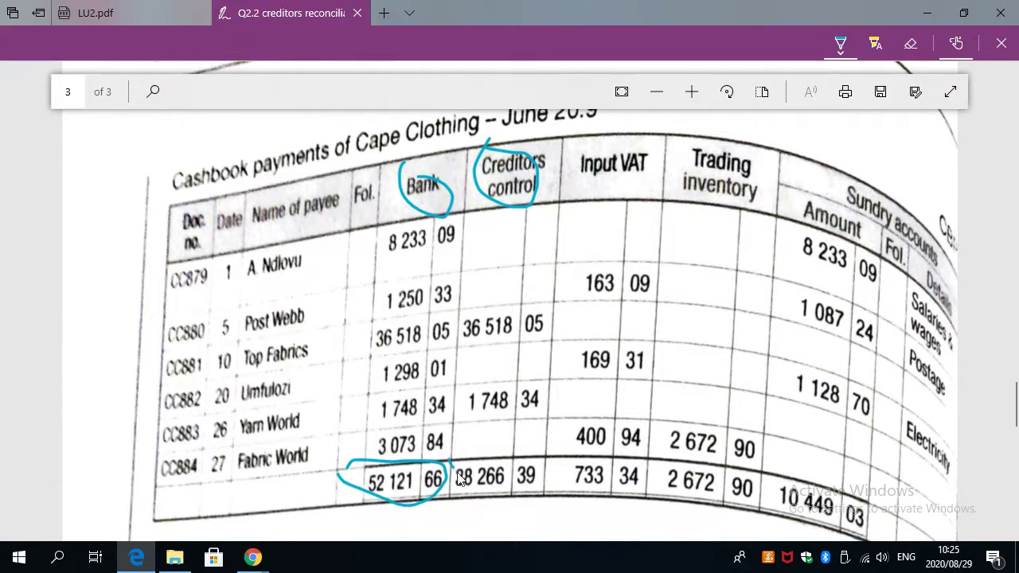
{"action": "mouse_move", "coordinate": [455, 468]}
{"action": "left_mouse_down"}
{"action": "mouse_move", "coordinate": [554, 497]}
{"action": "mouse_move", "coordinate": [456, 483]}
{"action": "left_mouse_up"}
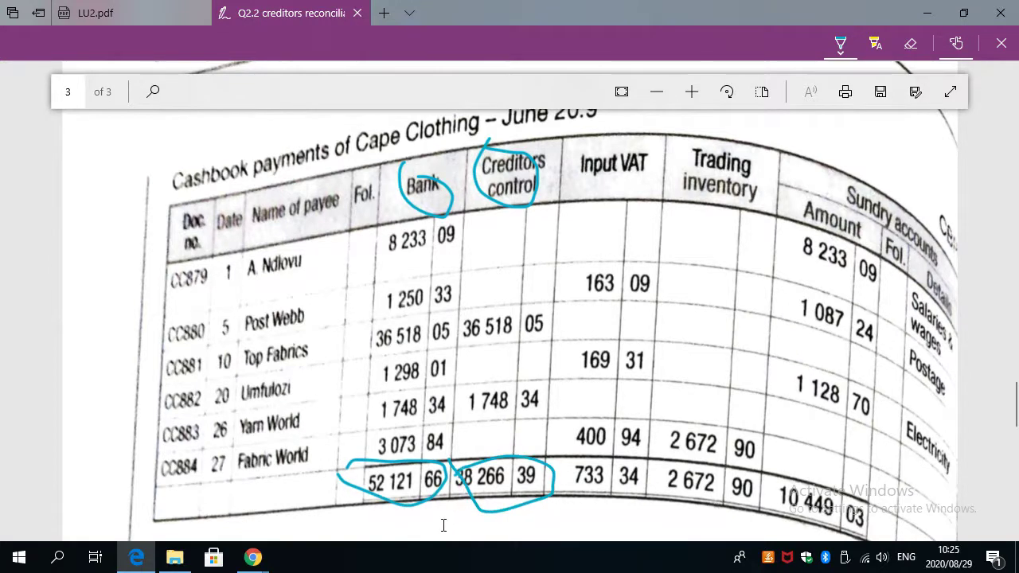
{"action": "scroll", "coordinate": [443, 525], "scroll_direction": "down", "scroll_amount": 5}
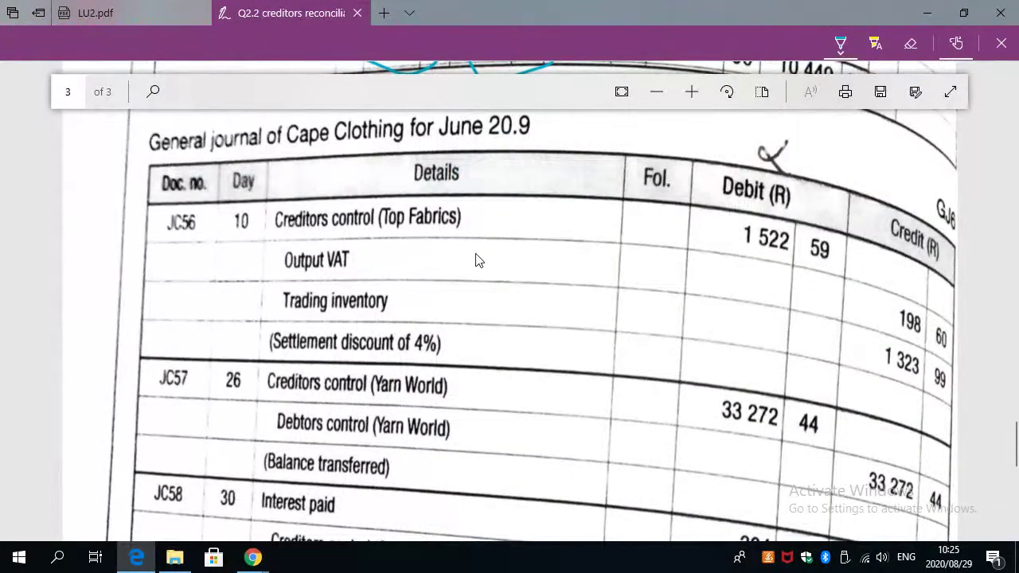
Circle the notes (Settlement discount of 4%) and (Balance transferred) in the General journal for June 20.9.
{"action": "mouse_move", "coordinate": [265, 335]}
{"action": "left_mouse_down"}
{"action": "mouse_move", "coordinate": [397, 325]}
{"action": "mouse_move", "coordinate": [466, 371]}
{"action": "mouse_move", "coordinate": [362, 382]}
{"action": "mouse_move", "coordinate": [243, 354]}
{"action": "mouse_move", "coordinate": [262, 335]}
{"action": "left_mouse_up"}
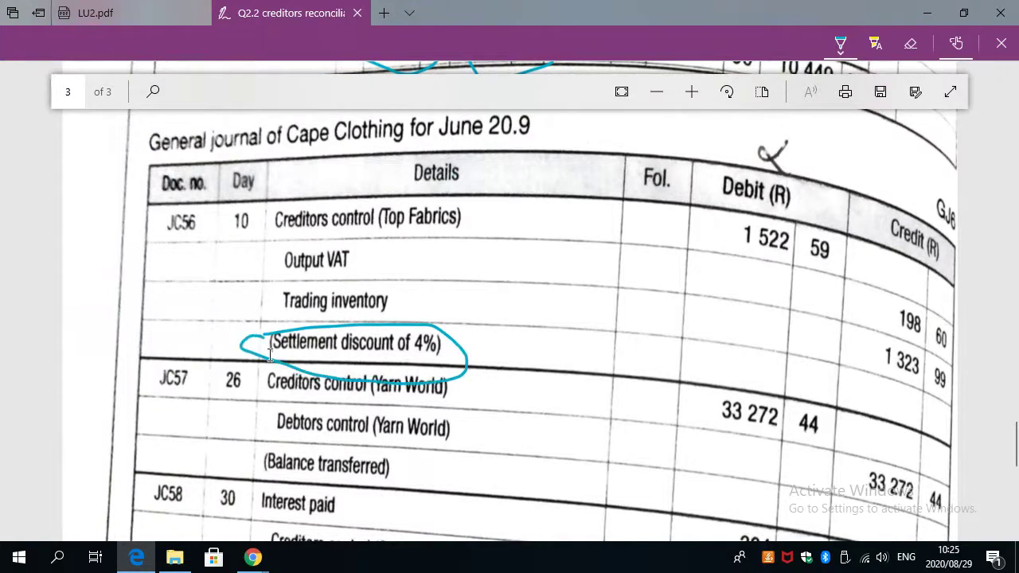
{"action": "scroll", "coordinate": [260, 374], "scroll_direction": "down", "scroll_amount": 2}
{"action": "scroll", "coordinate": [259, 378], "scroll_direction": "down", "scroll_amount": 2}
{"action": "scroll", "coordinate": [259, 378], "scroll_direction": "down", "scroll_amount": 2}
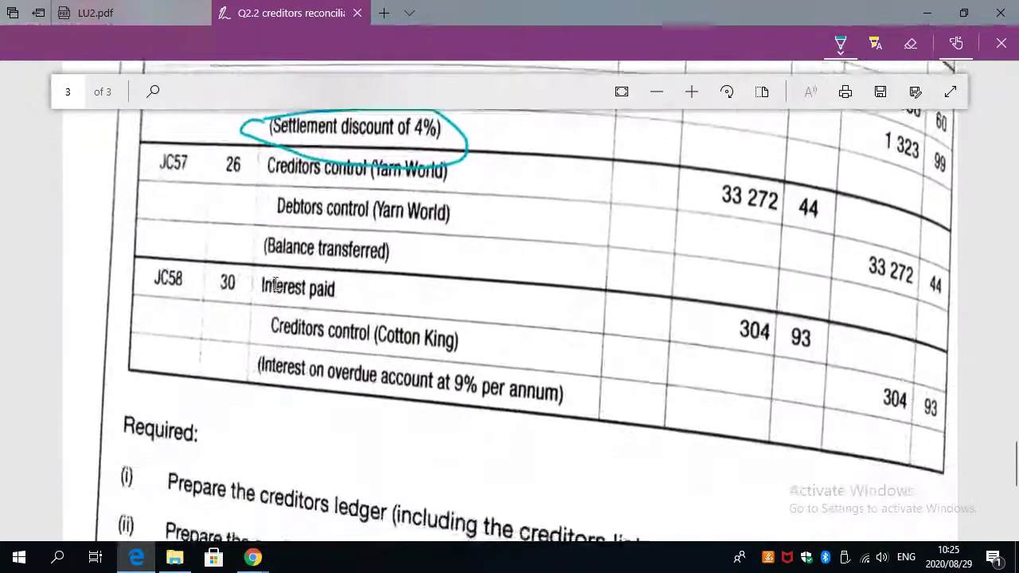
{"action": "scroll", "coordinate": [355, 379], "scroll_direction": "up", "scroll_amount": 3}
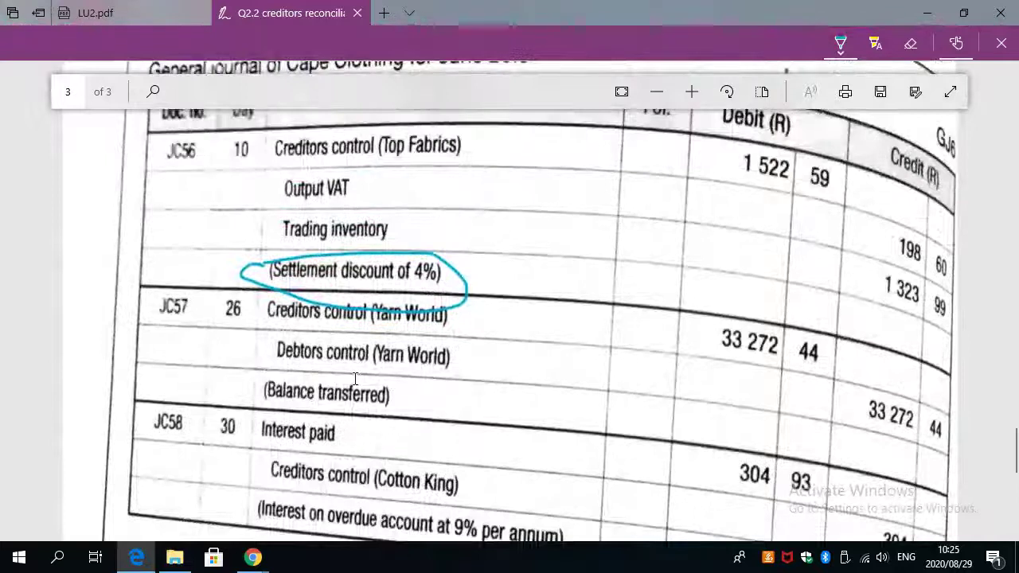
{"action": "mouse_move", "coordinate": [251, 391]}
{"action": "left_mouse_down"}
{"action": "mouse_move", "coordinate": [265, 375]}
{"action": "mouse_move", "coordinate": [351, 372]}
{"action": "mouse_move", "coordinate": [405, 398]}
{"action": "mouse_move", "coordinate": [380, 428]}
{"action": "mouse_move", "coordinate": [309, 418]}
{"action": "mouse_move", "coordinate": [251, 395]}
{"action": "left_mouse_up"}
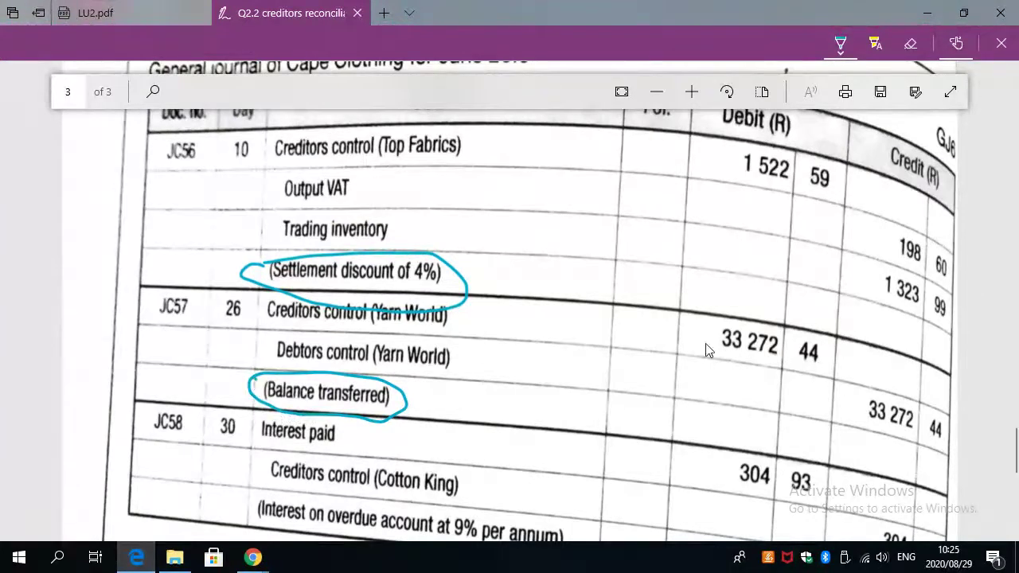
Circle the note (Interest on overdue account at 9% per annum) under entry JC58 in the General journal.
{"action": "scroll", "coordinate": [389, 467], "scroll_direction": "down", "scroll_amount": 1}
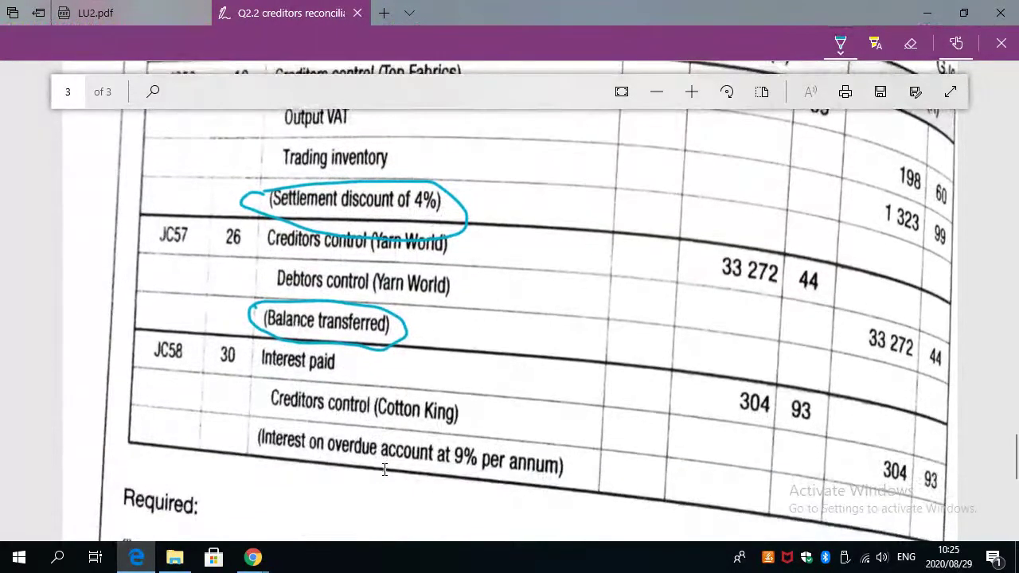
{"action": "scroll", "coordinate": [386, 469], "scroll_direction": "down", "scroll_amount": 1}
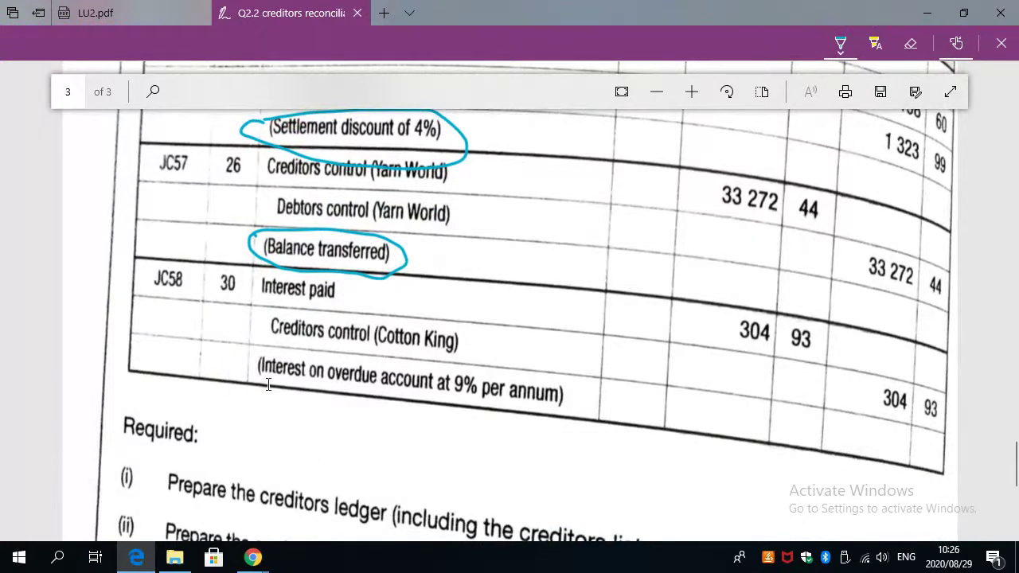
{"action": "mouse_move", "coordinate": [248, 363]}
{"action": "left_mouse_down"}
{"action": "mouse_move", "coordinate": [474, 373]}
{"action": "mouse_move", "coordinate": [564, 398]}
{"action": "mouse_move", "coordinate": [562, 425]}
{"action": "mouse_move", "coordinate": [333, 416]}
{"action": "mouse_move", "coordinate": [228, 389]}
{"action": "left_mouse_up"}
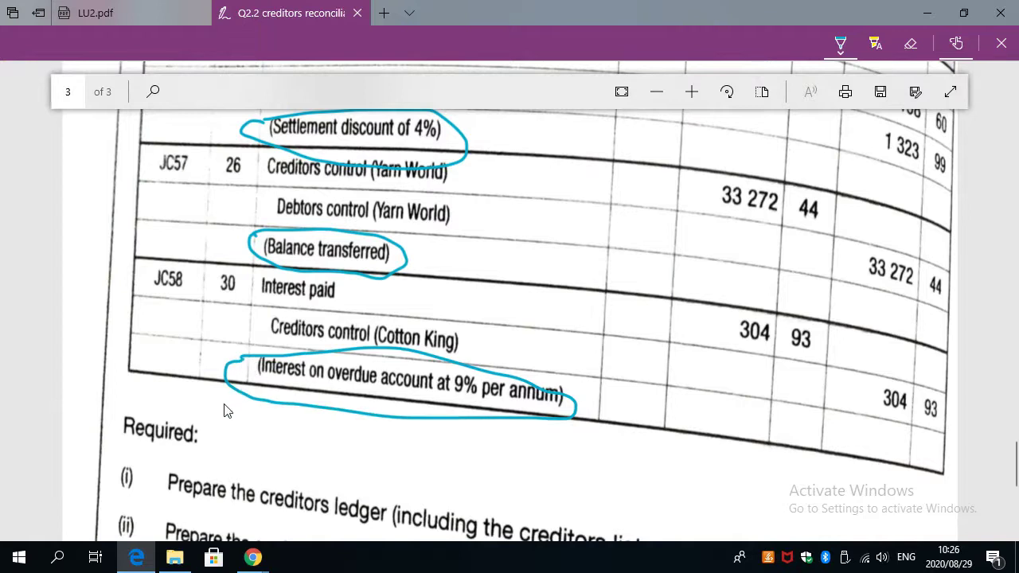
Erase the circles around the settlement discount, balance transferred and overdue interest notes in the General journal.
{"action": "scroll", "coordinate": [223, 409], "scroll_direction": "down", "scroll_amount": 5}
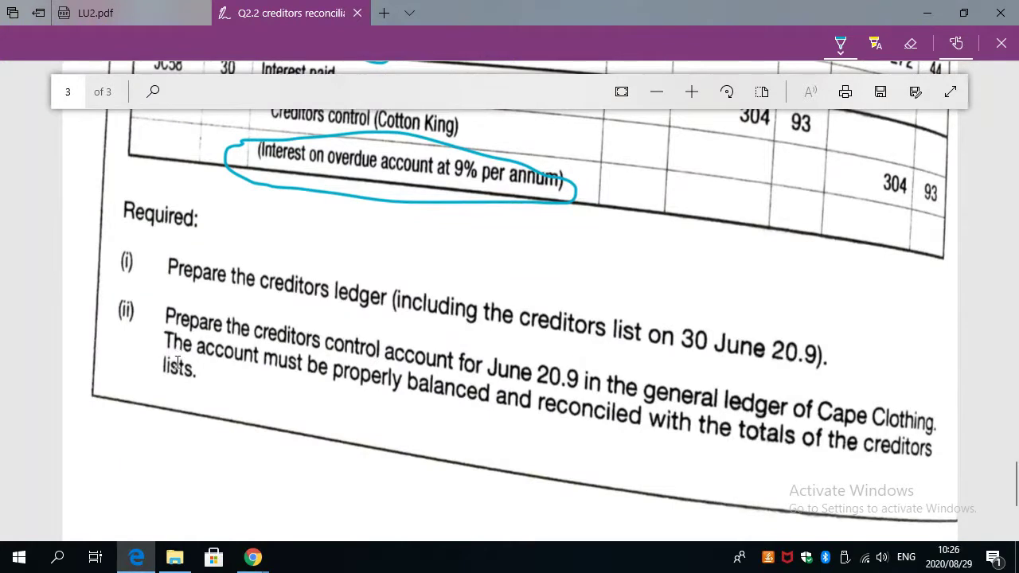
{"action": "scroll", "coordinate": [182, 370], "scroll_direction": "down", "scroll_amount": 1}
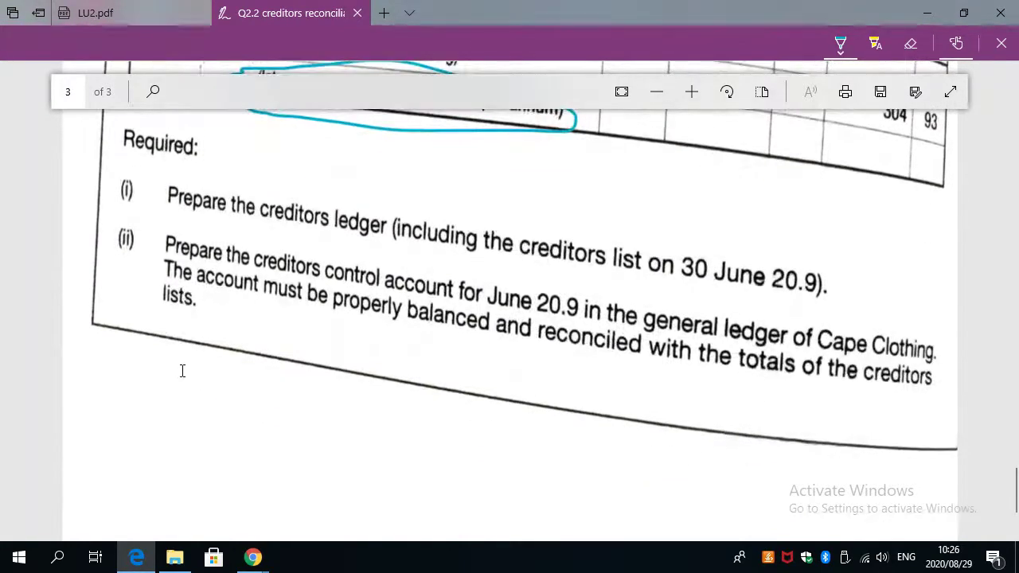
{"action": "scroll", "coordinate": [181, 371], "scroll_direction": "up", "scroll_amount": 1}
{"action": "scroll", "coordinate": [181, 371], "scroll_direction": "up", "scroll_amount": 6}
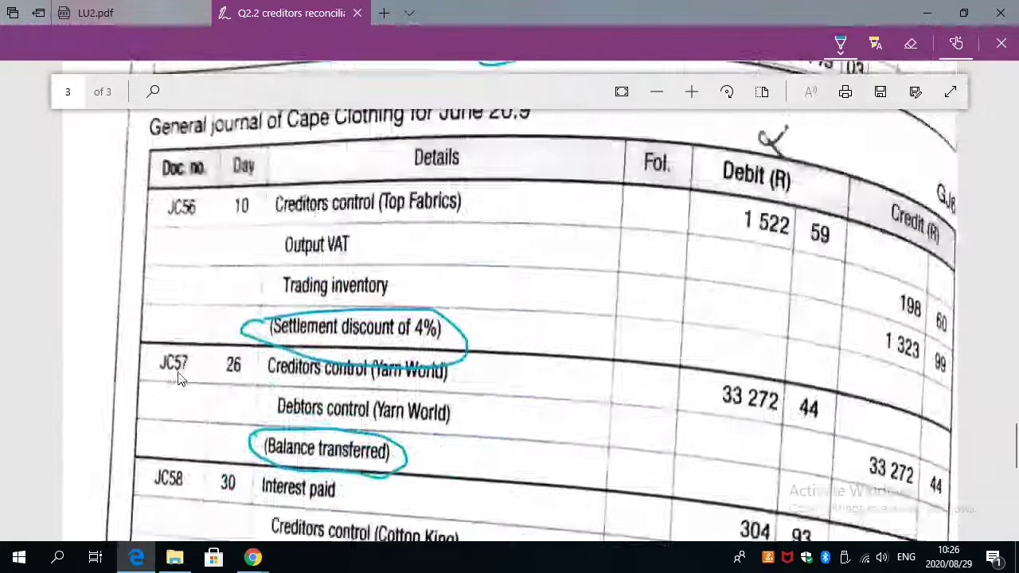
{"action": "scroll", "coordinate": [826, 142], "scroll_direction": "down", "scroll_amount": 6}
{"action": "left_click", "coordinate": [910, 44]}
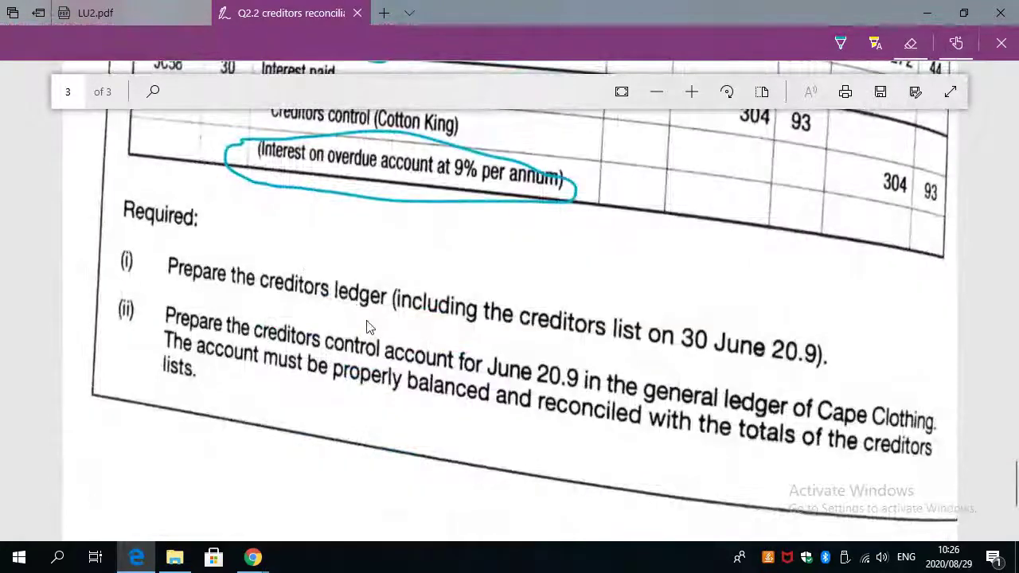
{"action": "left_click_drag", "start_coordinate": [366, 330], "coordinate": [370, 163]}
{"action": "scroll", "coordinate": [384, 342], "scroll_direction": "up", "scroll_amount": 3}
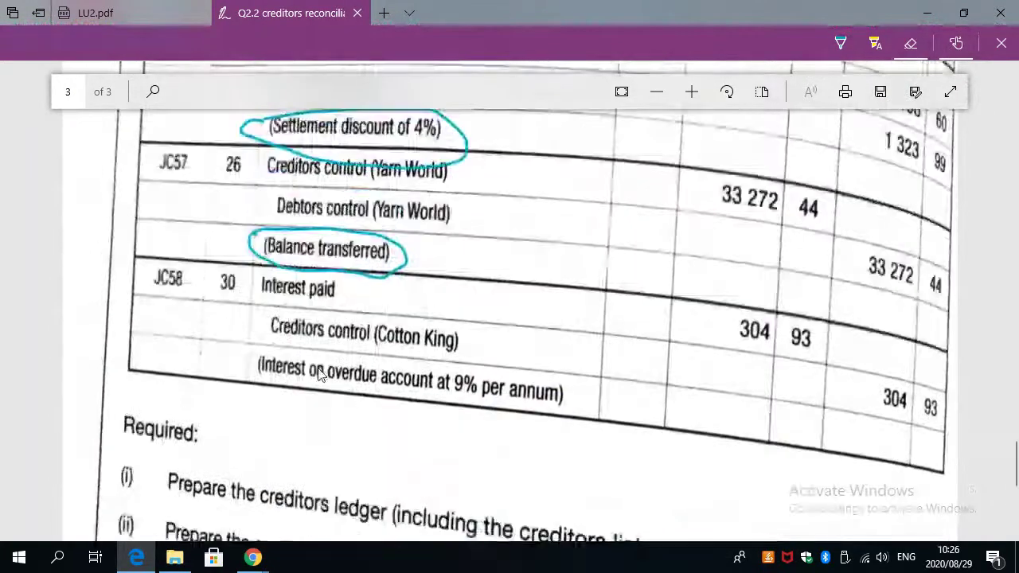
{"action": "left_click_drag", "start_coordinate": [326, 267], "coordinate": [354, 221]}
{"action": "scroll", "coordinate": [353, 221], "scroll_direction": "up", "scroll_amount": 2}
{"action": "mouse_move", "coordinate": [333, 308]}
{"action": "left_mouse_down"}
{"action": "mouse_move", "coordinate": [334, 390]}
{"action": "mouse_move", "coordinate": [541, 398]}
{"action": "left_mouse_up"}
Erase the circles in the Cashbook payments table and the Creditors allowances journal for June 20.9.
{"action": "scroll", "coordinate": [343, 398], "scroll_direction": "up", "scroll_amount": 1}
{"action": "scroll", "coordinate": [342, 402], "scroll_direction": "up", "scroll_amount": 4}
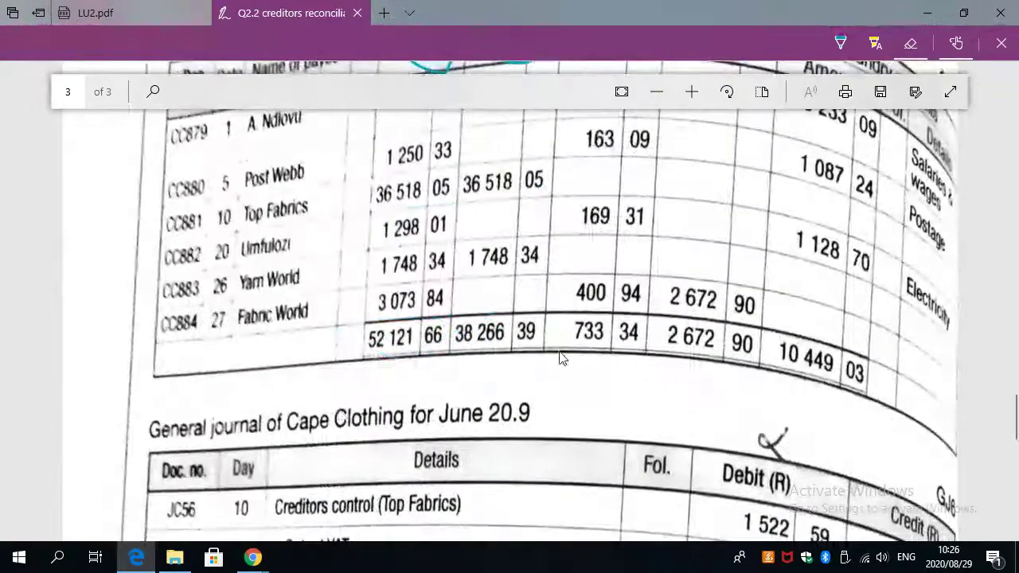
{"action": "scroll", "coordinate": [402, 424], "scroll_direction": "up", "scroll_amount": 2}
{"action": "scroll", "coordinate": [402, 423], "scroll_direction": "up", "scroll_amount": 2}
{"action": "key", "text": "ctrl+z"}
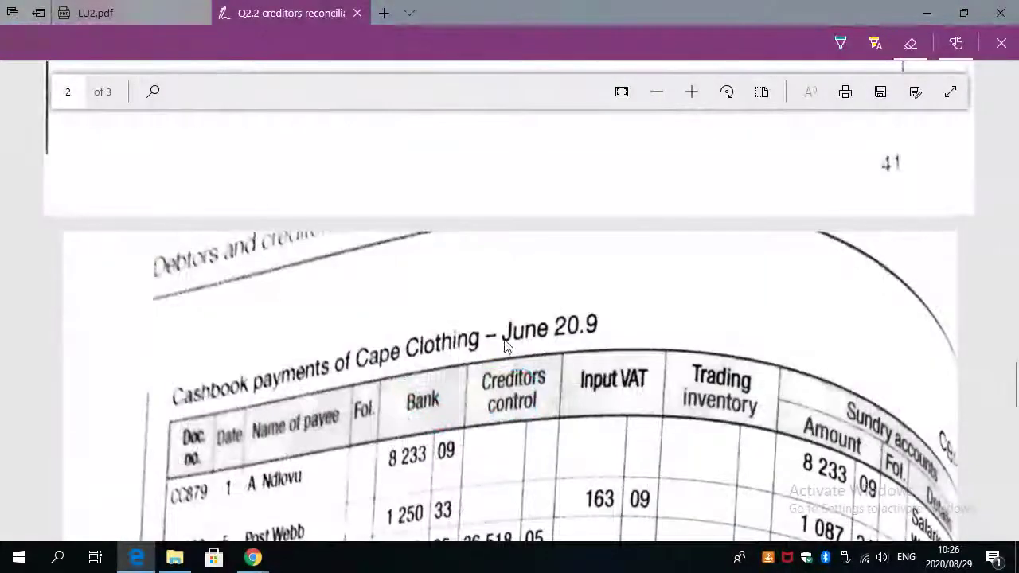
{"action": "scroll", "coordinate": [398, 432], "scroll_direction": "up", "scroll_amount": 5}
{"action": "key", "text": "ctrl+z"}
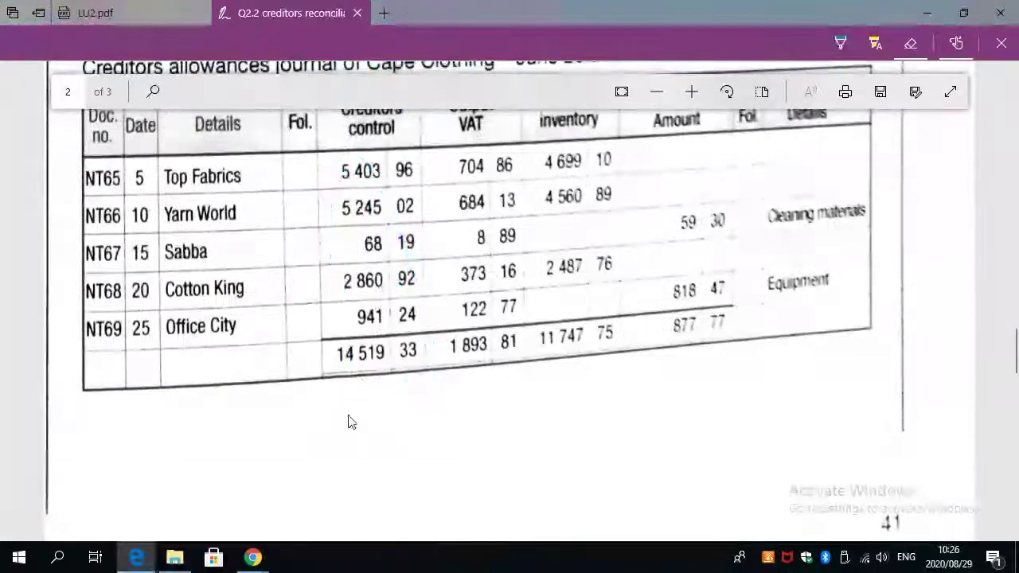
Erase the circles in the Creditors journal for June 20.9 and in the Creditors list above it.
{"action": "scroll", "coordinate": [348, 428], "scroll_direction": "up", "scroll_amount": 5}
{"action": "key", "text": "ctrl+z"}
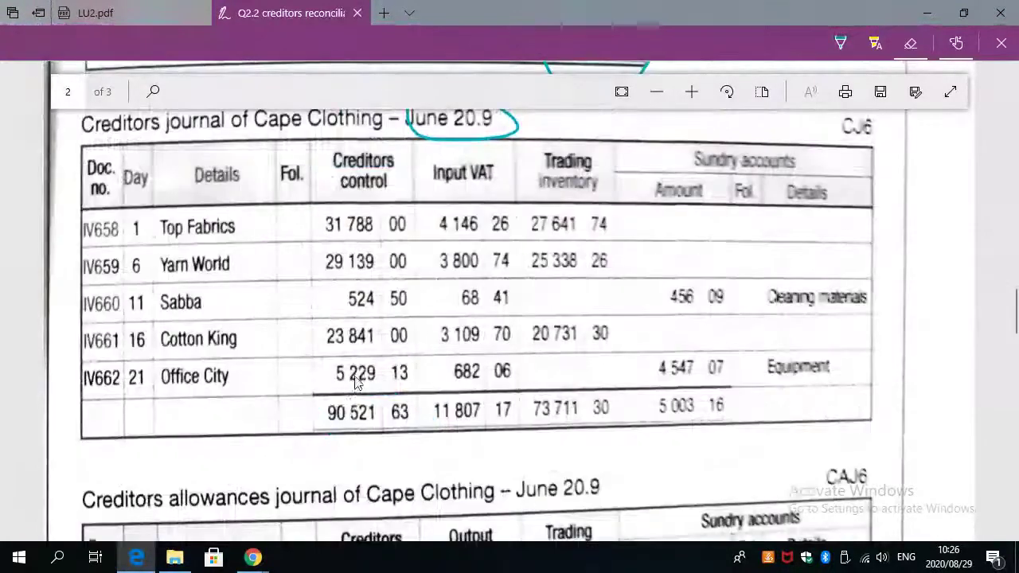
{"action": "scroll", "coordinate": [350, 382], "scroll_direction": "up", "scroll_amount": 4}
{"action": "key", "text": "ctrl+z"}
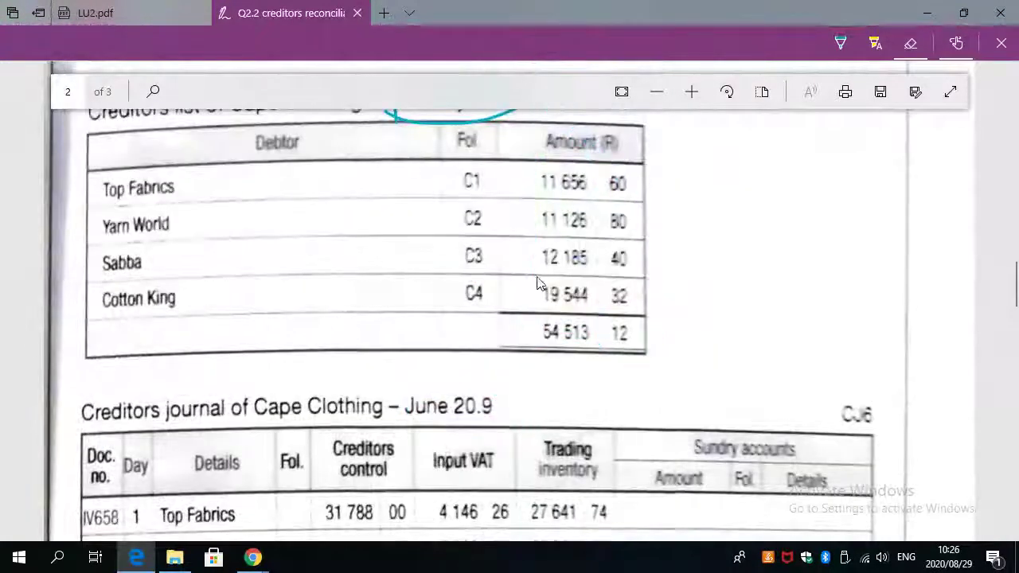
{"action": "scroll", "coordinate": [458, 422], "scroll_direction": "up", "scroll_amount": 4}
{"action": "key", "text": "ctrl+z"}
{"action": "scroll", "coordinate": [429, 489], "scroll_direction": "up", "scroll_amount": 8}
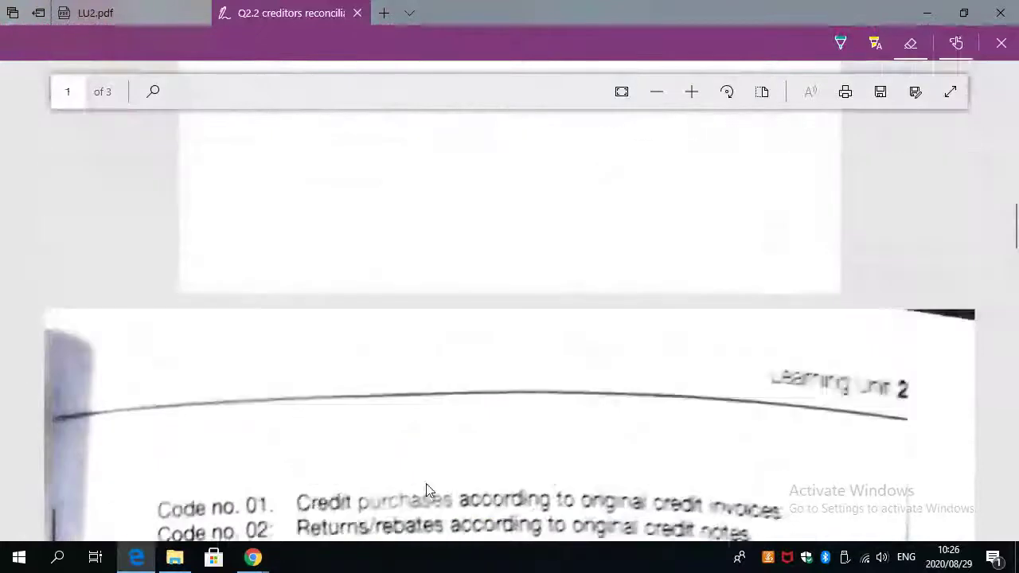
Check the Blackboard Collaborate session in Chrome and return to the Question 2.2 PDF in Edge.
{"action": "scroll", "coordinate": [405, 477], "scroll_direction": "down", "scroll_amount": 1}
{"action": "scroll", "coordinate": [404, 477], "scroll_direction": "down", "scroll_amount": 1}
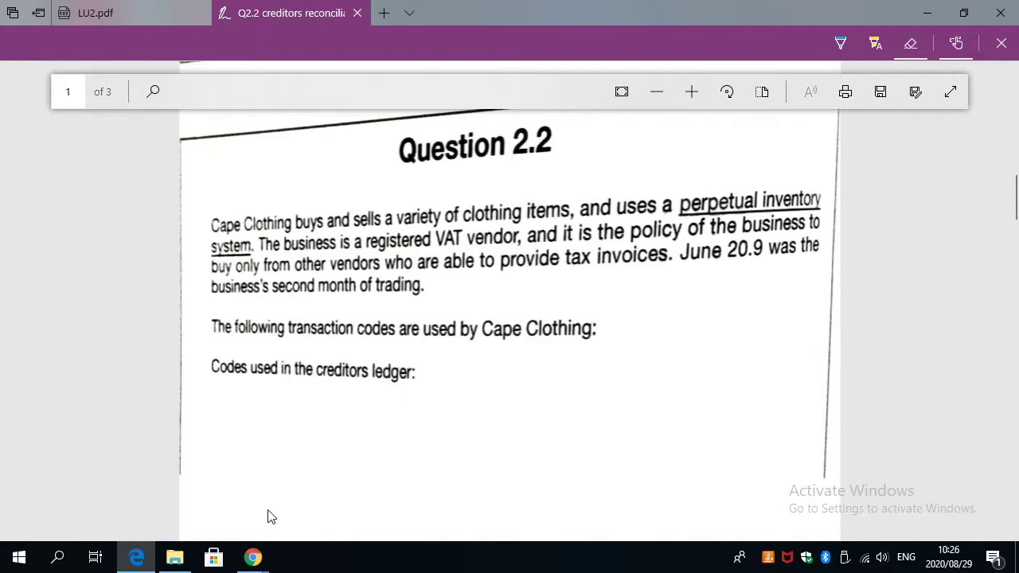
{"action": "mouse_move", "coordinate": [252, 558]}
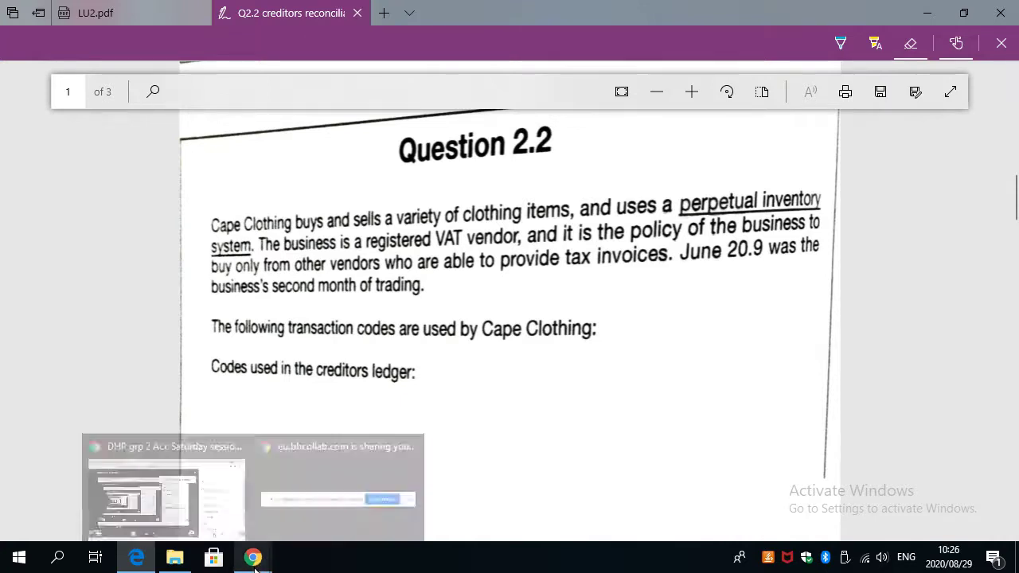
{"action": "left_click", "coordinate": [134, 518]}
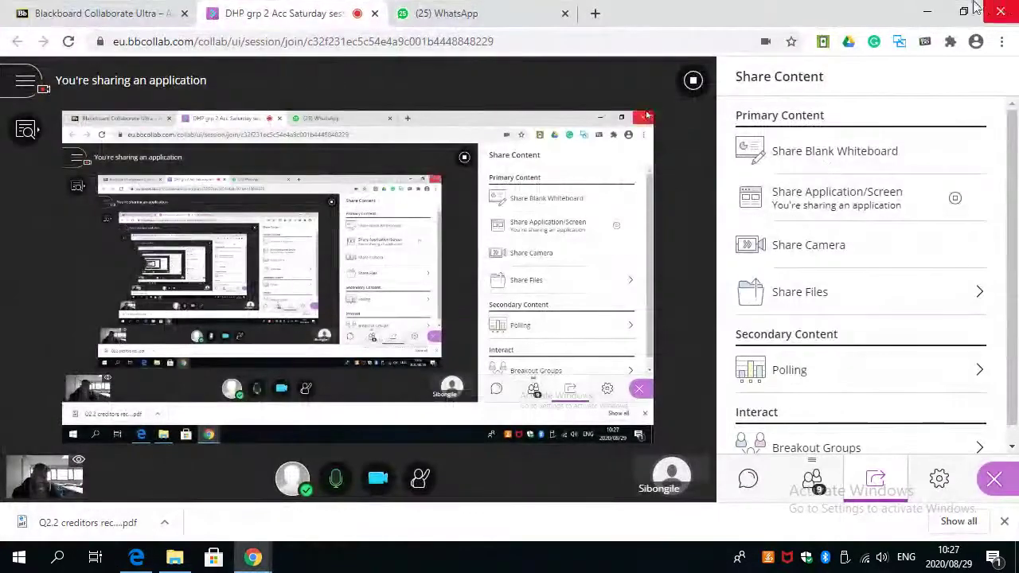
{"action": "left_click", "coordinate": [927, 12]}
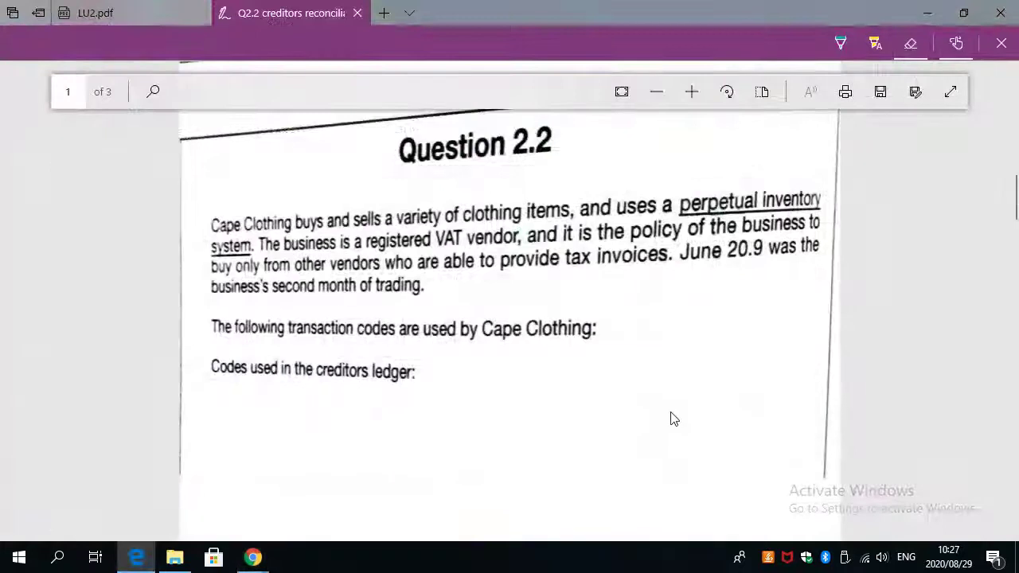
Examine the Question 2.2 introduction about Cape Clothing on page 1 of the PDF.
{"action": "scroll", "coordinate": [671, 416], "scroll_direction": "up", "scroll_amount": 2}
{"action": "scroll", "coordinate": [671, 416], "scroll_direction": "down", "scroll_amount": 2}
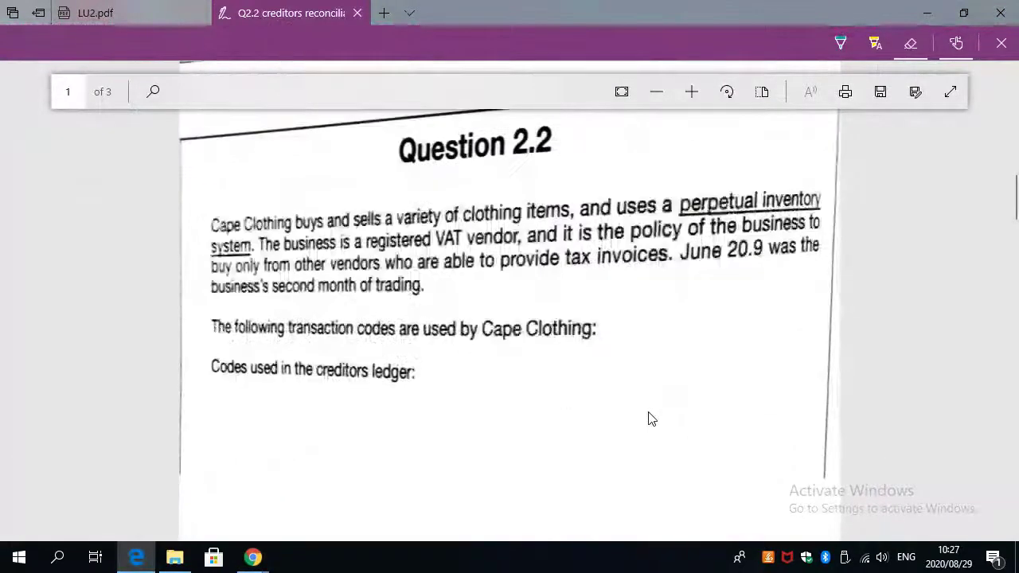
{"action": "scroll", "coordinate": [647, 417], "scroll_direction": "down", "scroll_amount": 1}
{"action": "scroll", "coordinate": [646, 417], "scroll_direction": "up", "scroll_amount": 2}
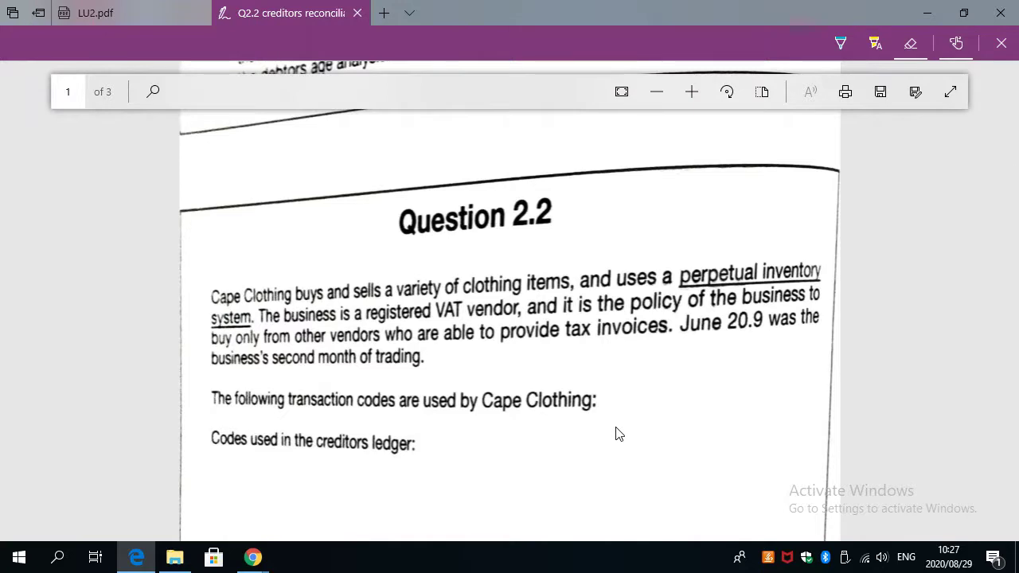
{"action": "scroll", "coordinate": [528, 120], "scroll_direction": "up", "scroll_amount": 4}
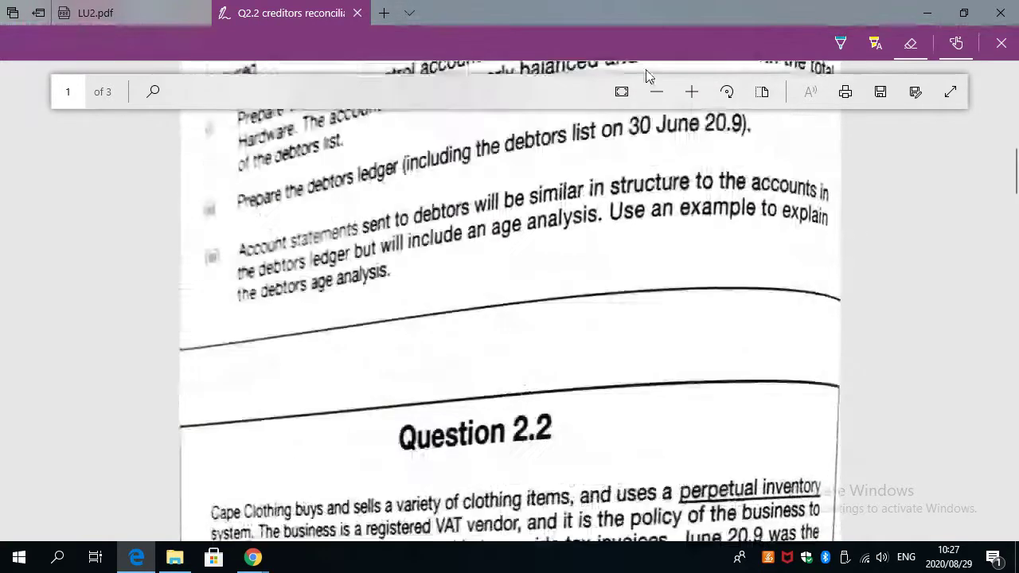
{"action": "scroll", "coordinate": [529, 154], "scroll_direction": "down", "scroll_amount": 4}
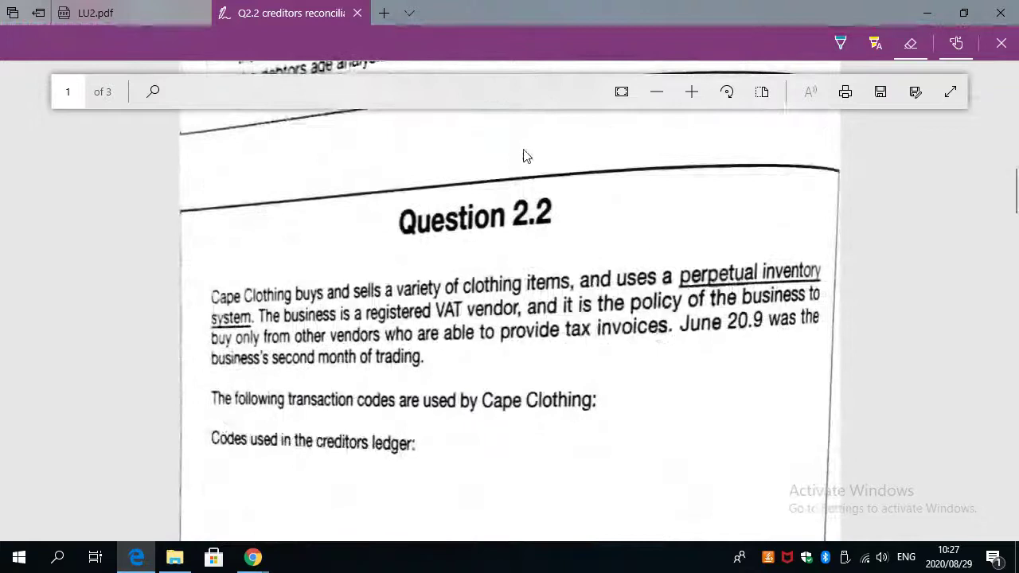
{"action": "scroll", "coordinate": [518, 171], "scroll_direction": "down", "scroll_amount": 2}
{"action": "scroll", "coordinate": [458, 200], "scroll_direction": "up", "scroll_amount": 2}
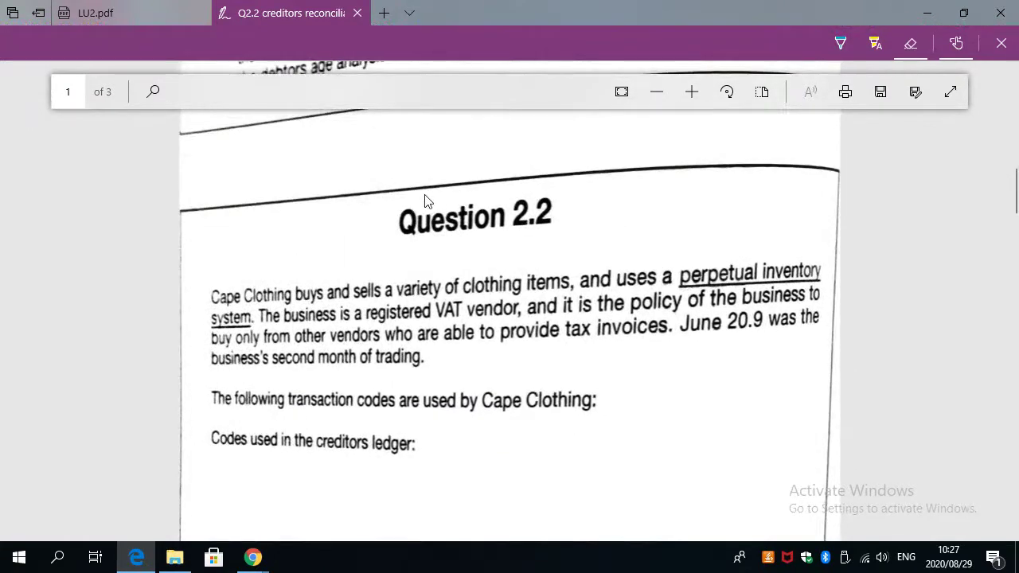
Open Excel 2016, dismiss the Office activation wizard and create a blank workbook.
{"action": "left_click", "coordinate": [19, 557]}
{"action": "scroll", "coordinate": [92, 375], "scroll_direction": "down", "scroll_amount": 3}
{"action": "scroll", "coordinate": [91, 375], "scroll_direction": "down", "scroll_amount": 3}
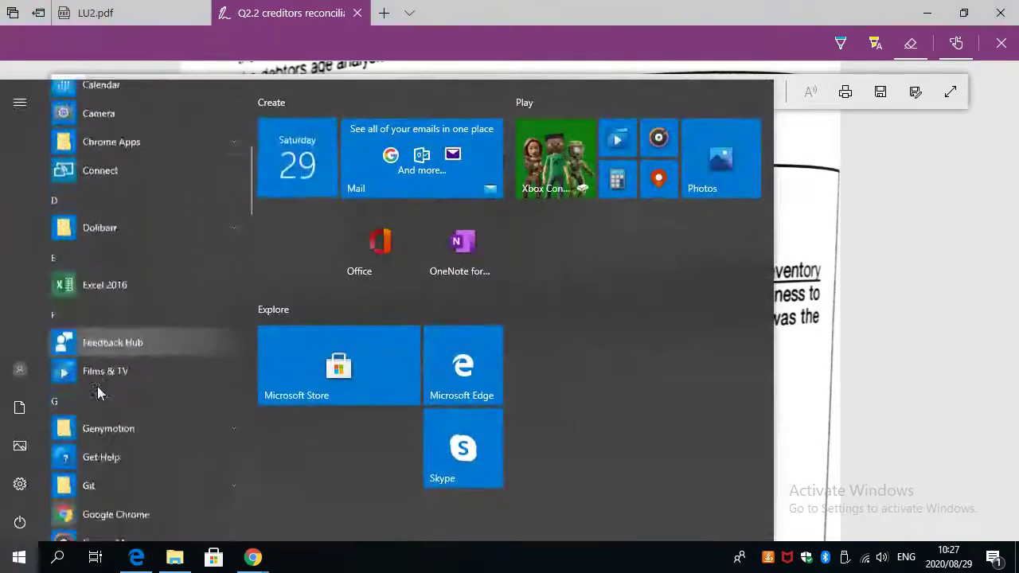
{"action": "left_click", "coordinate": [100, 258]}
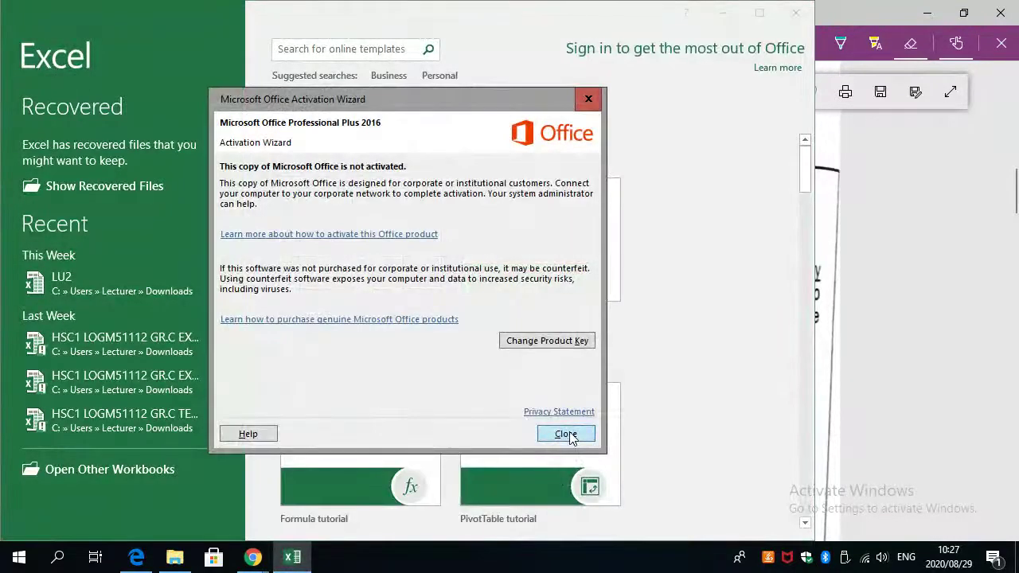
{"action": "left_click", "coordinate": [565, 433]}
{"action": "left_click", "coordinate": [342, 261]}
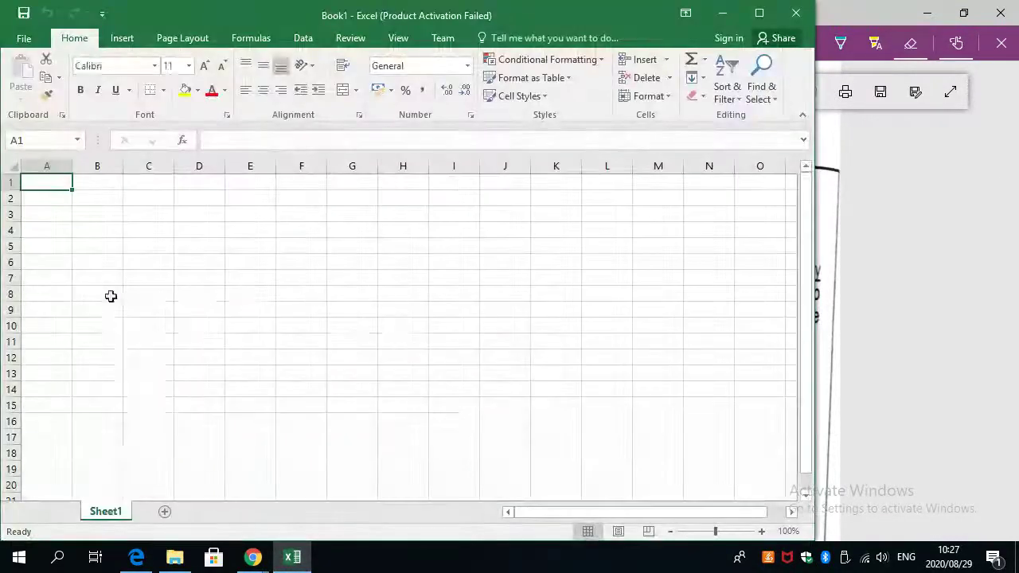
{"action": "left_click", "coordinate": [62, 212]}
{"action": "left_click", "coordinate": [59, 198]}
{"action": "left_click", "coordinate": [58, 185]}
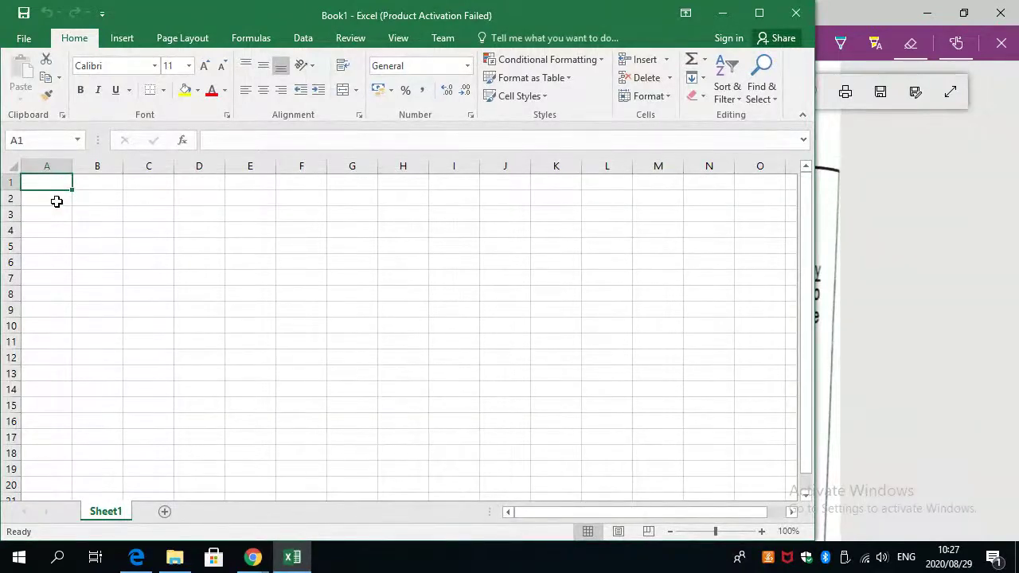
{"action": "left_click", "coordinate": [56, 201]}
{"action": "left_click", "coordinate": [55, 183]}
{"action": "left_click", "coordinate": [54, 204]}
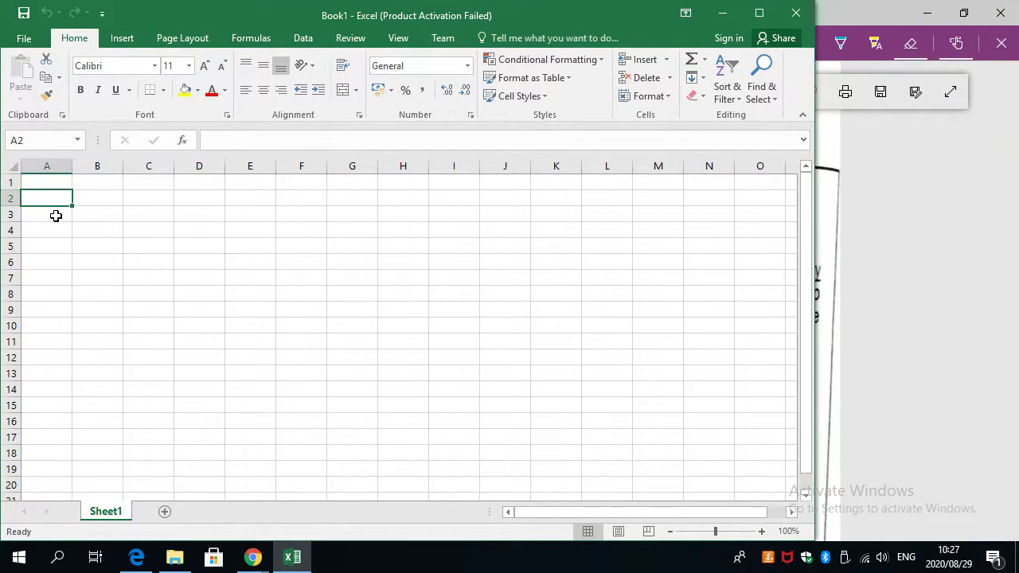
{"action": "left_click", "coordinate": [48, 218]}
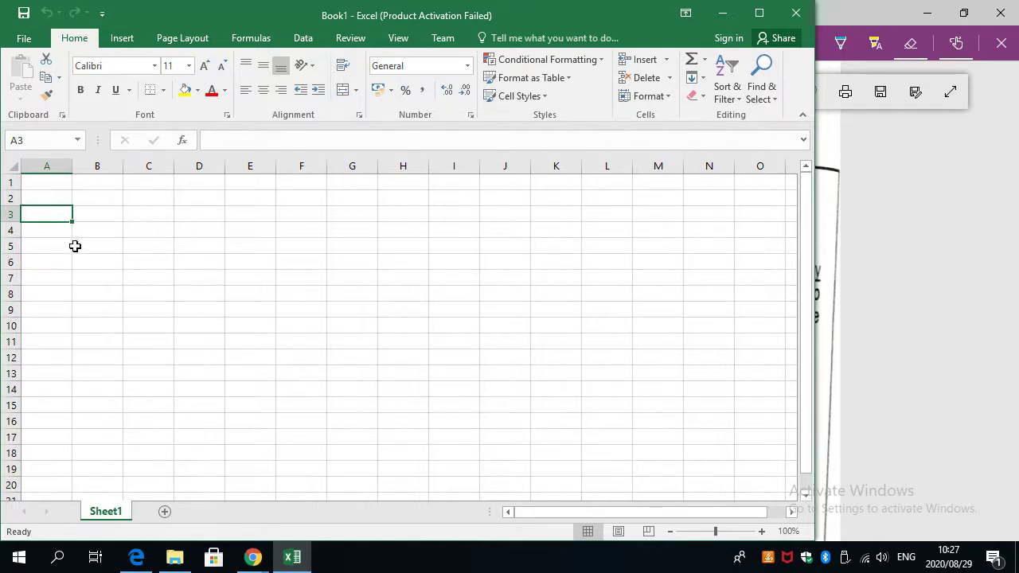
{"action": "left_click", "coordinate": [64, 242]}
{"action": "left_click", "coordinate": [43, 214]}
{"action": "left_click", "coordinate": [36, 195]}
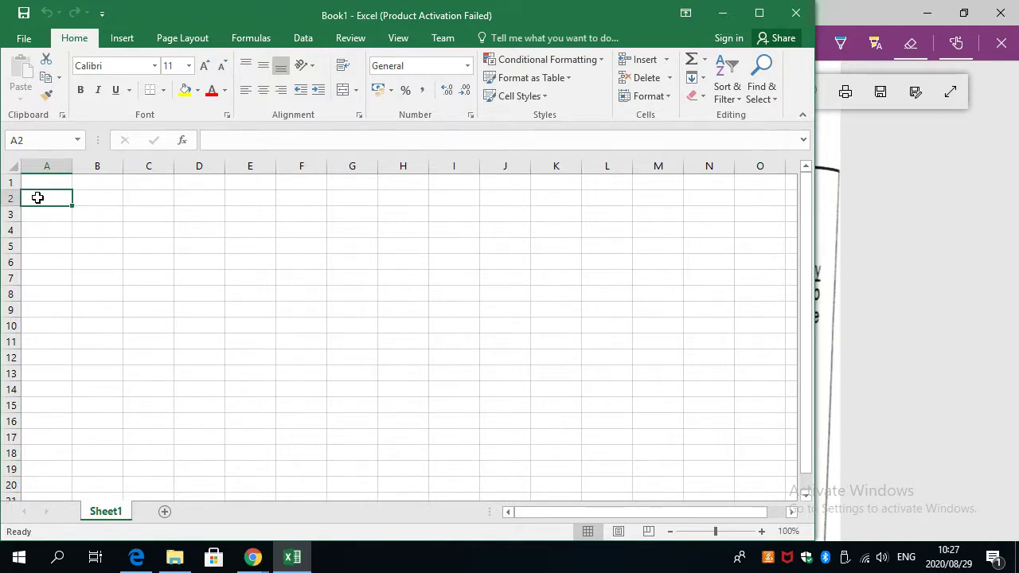
{"action": "left_click", "coordinate": [40, 213]}
{"action": "left_click", "coordinate": [43, 198]}
{"action": "left_click", "coordinate": [50, 212]}
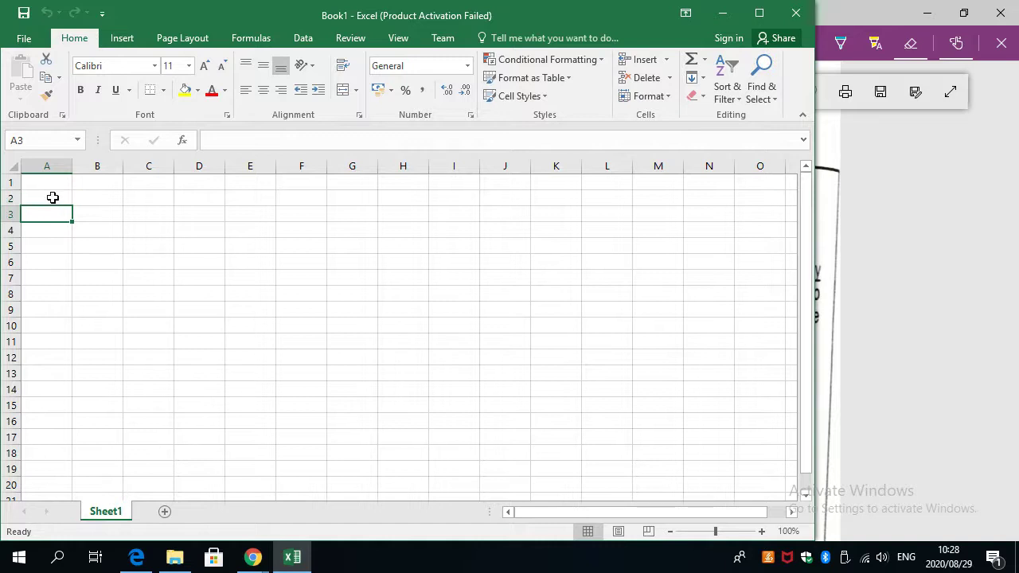
{"action": "left_click", "coordinate": [52, 197]}
{"action": "left_click", "coordinate": [54, 183]}
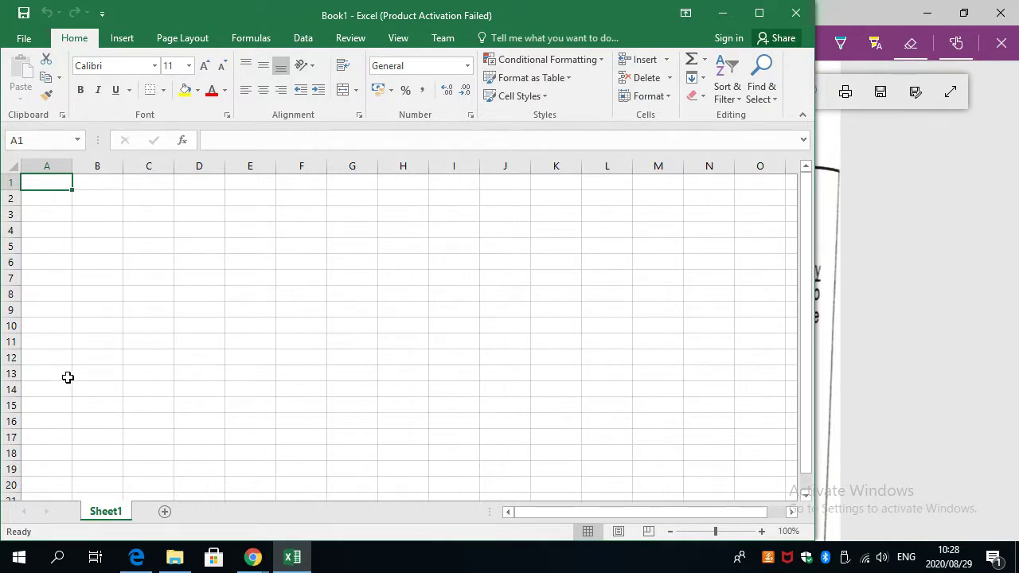
{"action": "left_click", "coordinate": [61, 276]}
{"action": "left_click", "coordinate": [62, 246]}
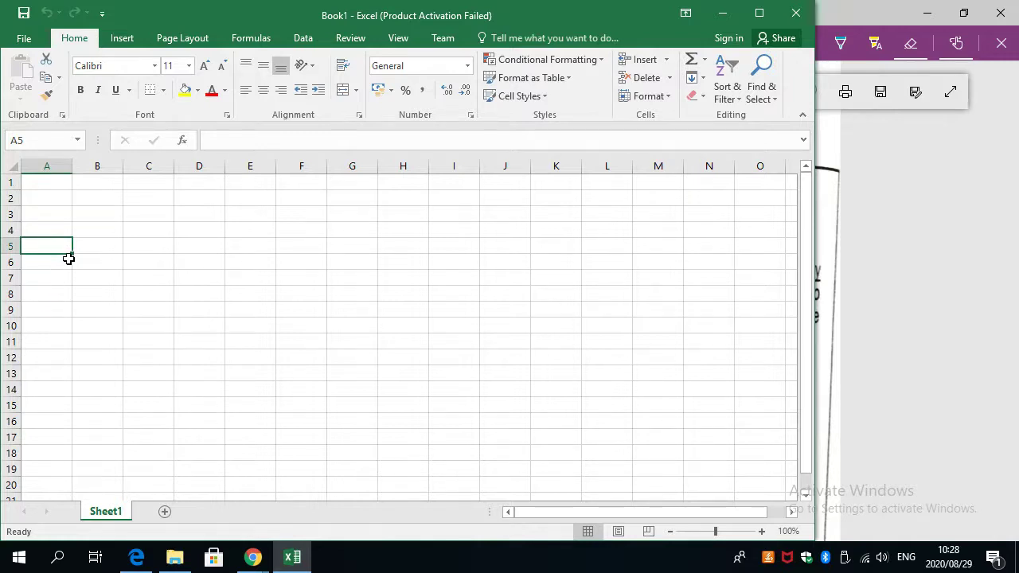
{"action": "left_click", "coordinate": [68, 258]}
{"action": "left_click", "coordinate": [136, 257]}
{"action": "left_click", "coordinate": [219, 257]}
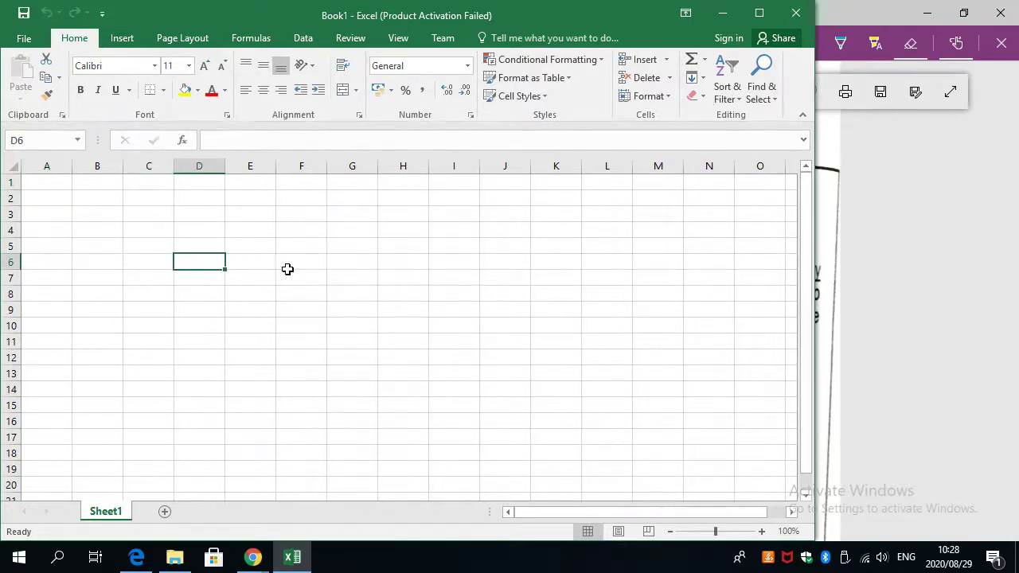
{"action": "left_click", "coordinate": [288, 269]}
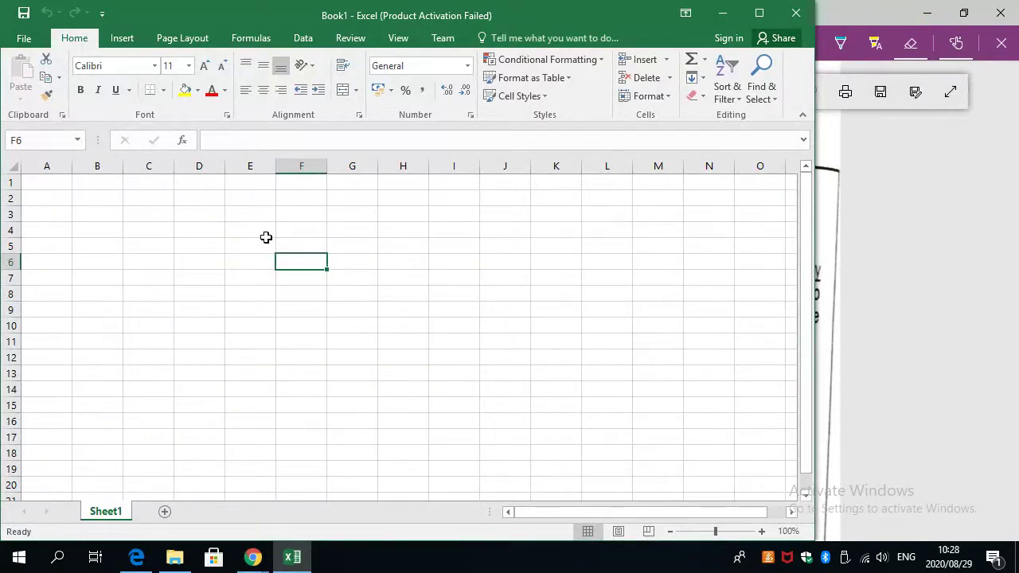
{"action": "key", "text": "alt+Tab"}
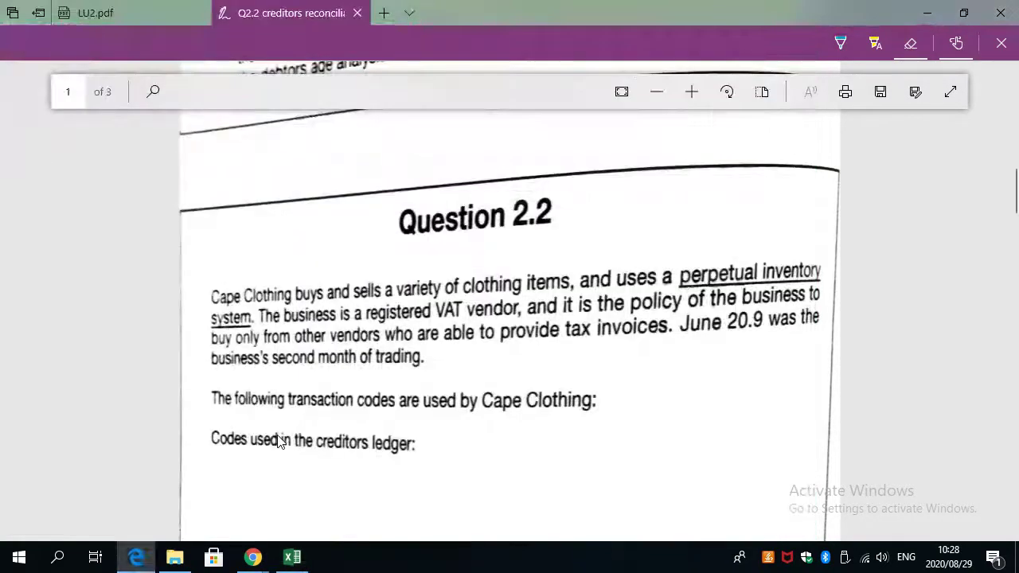
{"action": "key", "text": "alt+Tab"}
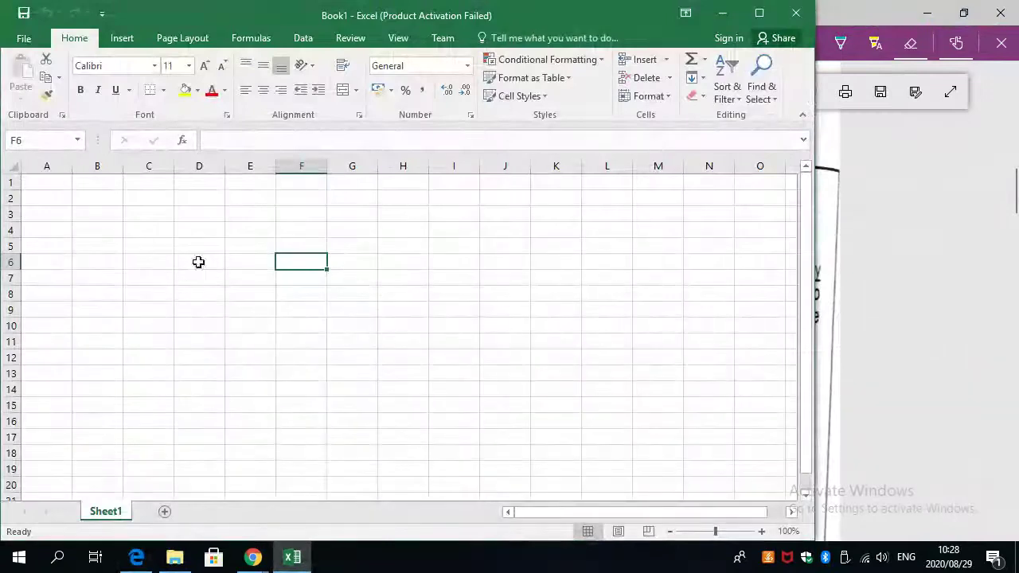
Enter the title "Creditors control account" in cell E6.
{"action": "left_click", "coordinate": [233, 259]}
{"action": "type", "text": "Credit"}
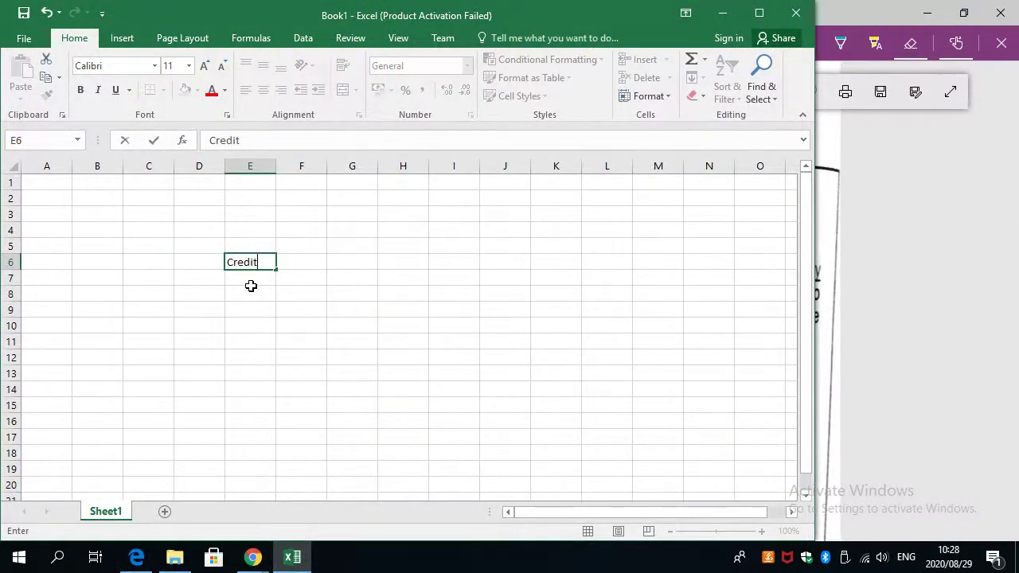
{"action": "type", "text": "ors control ac"}
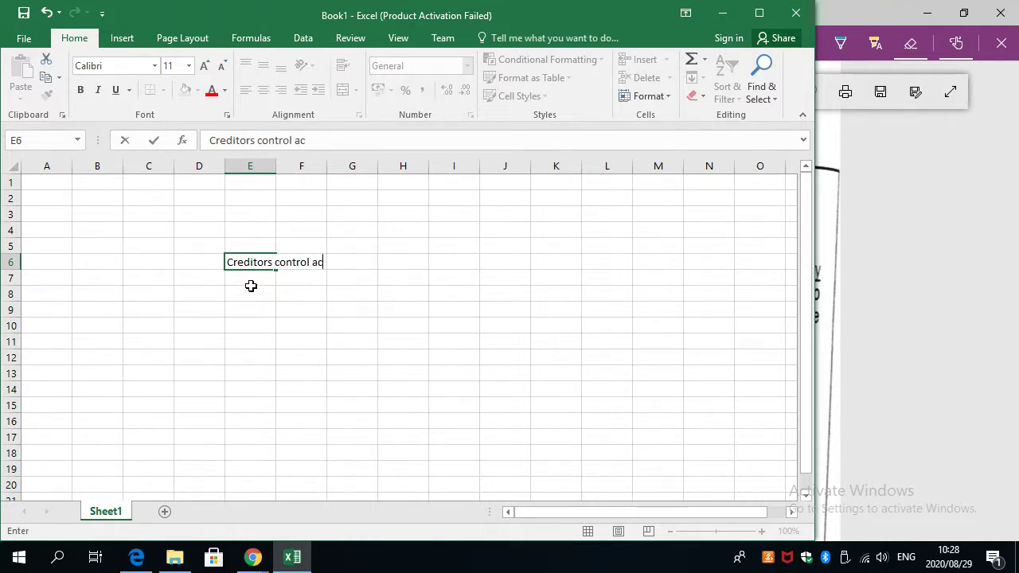
{"action": "type", "text": "count"}
{"action": "key", "text": "Return"}
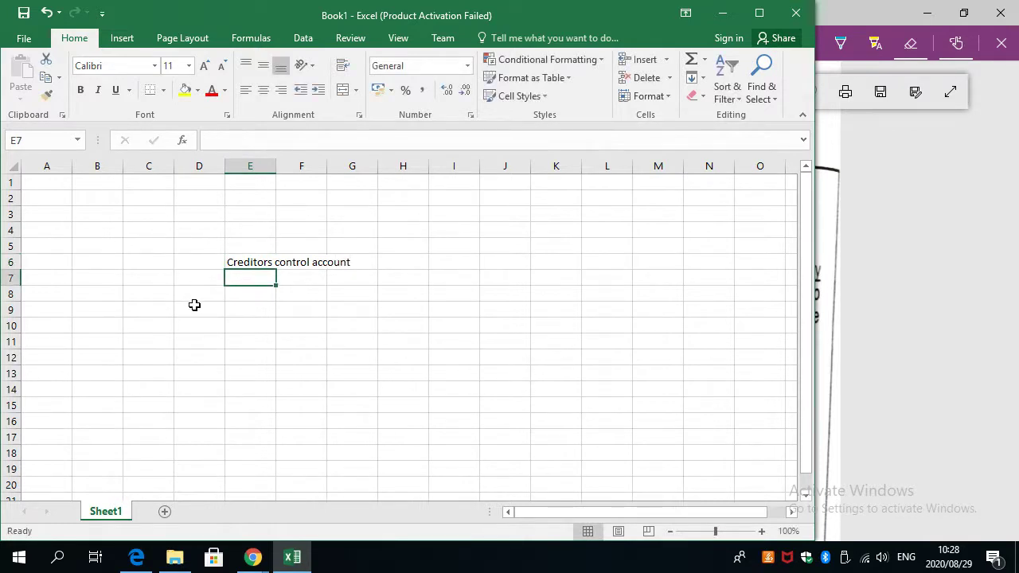
Enter the debit-side column headings Date, Details, Fol and Amount in cells B7 to E7.
{"action": "type", "text": "Amount"}
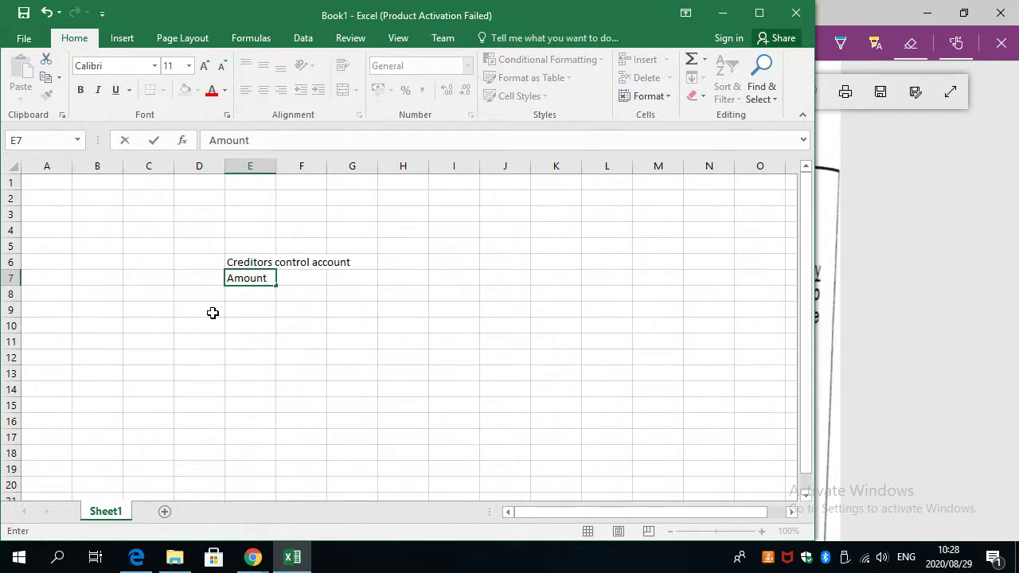
{"action": "key", "text": "Left"}
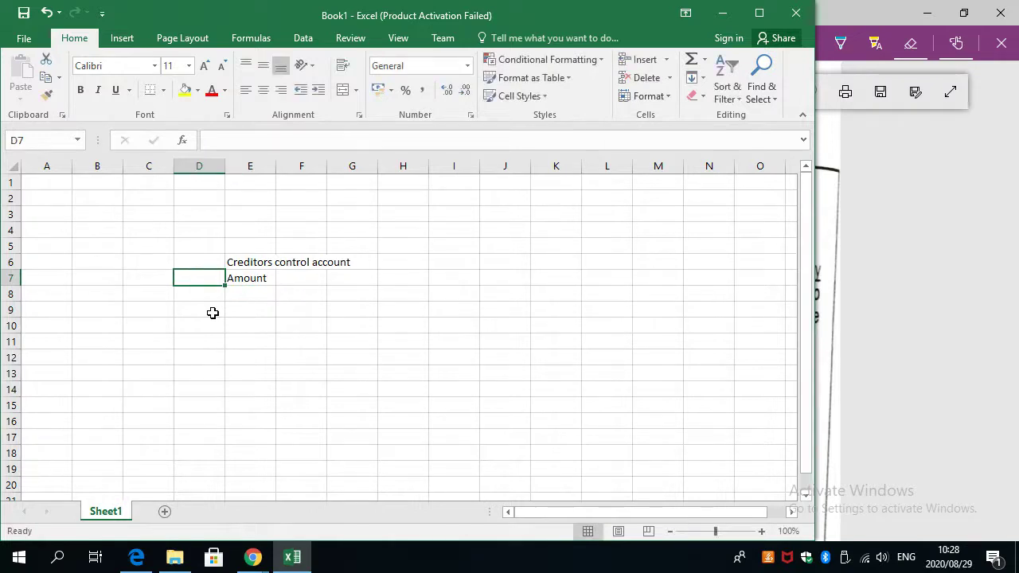
{"action": "type", "text": "De"}
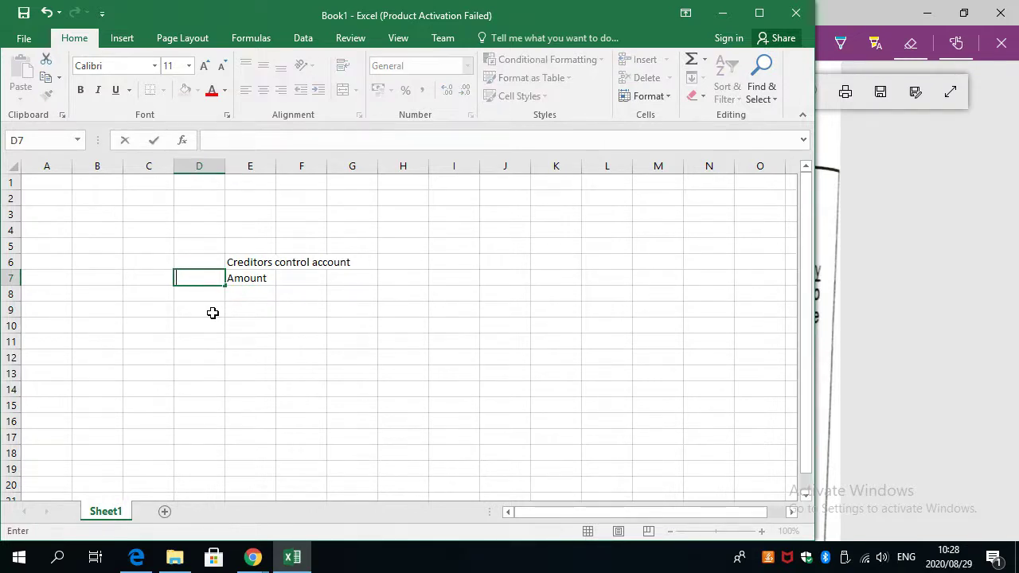
{"action": "key", "text": "Left"}
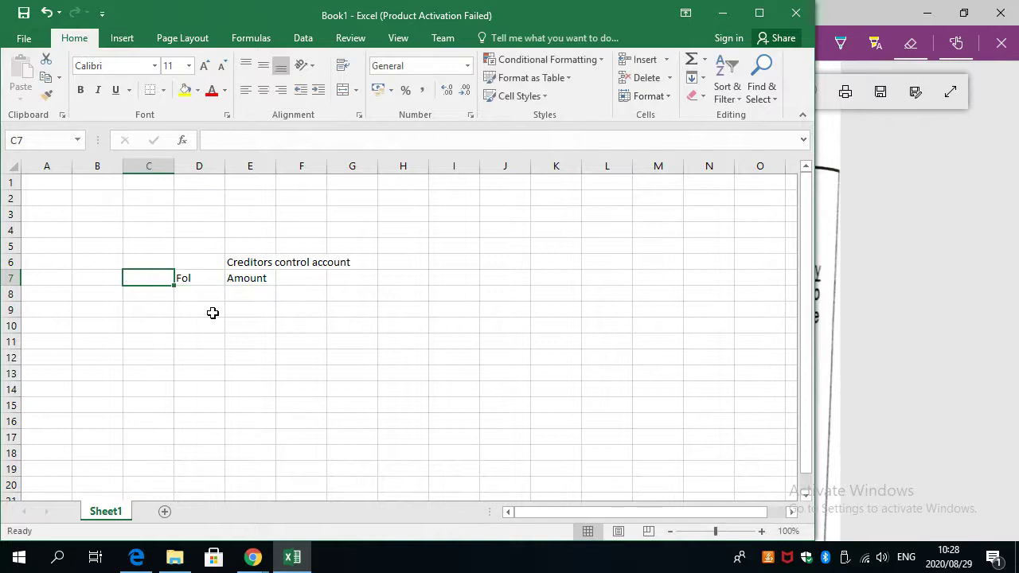
{"action": "type", "text": "Det"}
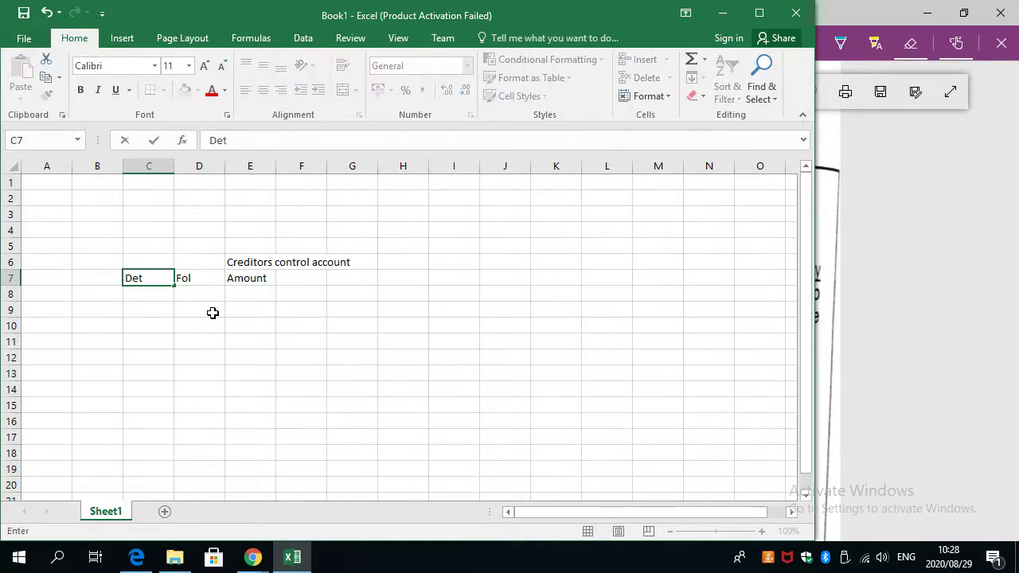
{"action": "type", "text": "ails"}
{"action": "key", "text": "Left"}
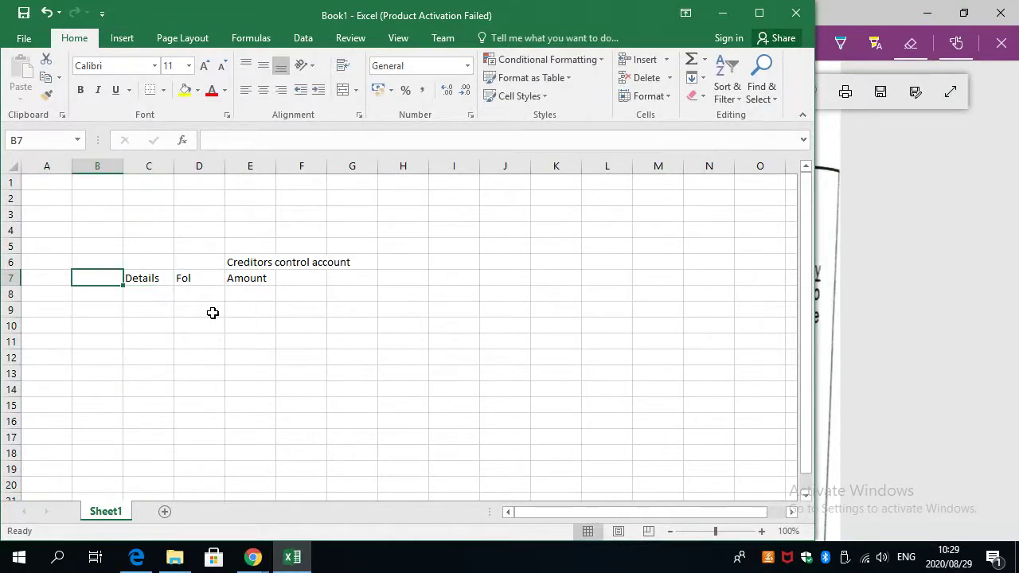
{"action": "type", "text": "D"}
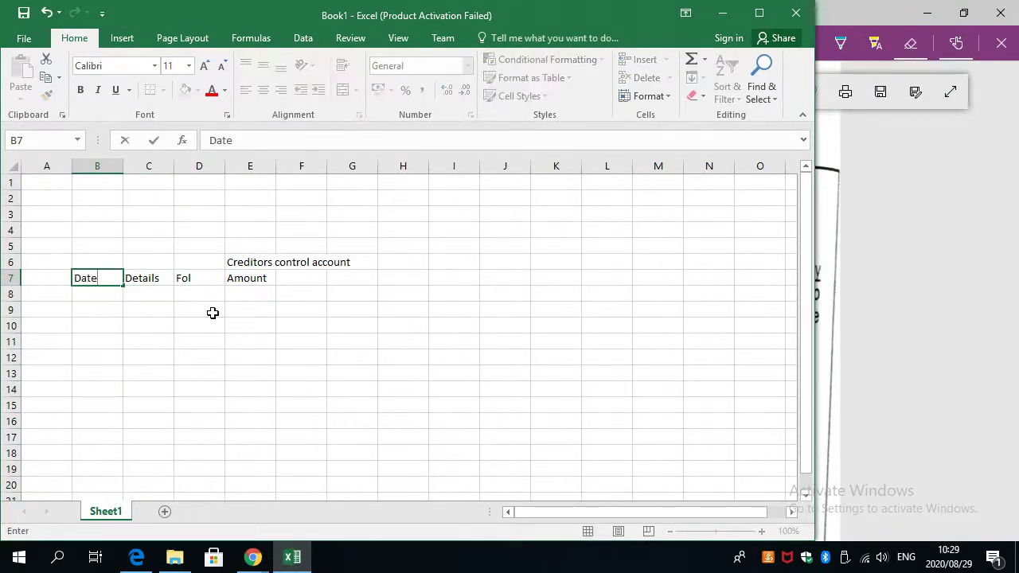
{"action": "type", "text": "ate"}
Copy the headings in B7:E7 to F7:I7 for the credit side of the account.
{"action": "key", "text": "Right"}
{"action": "key", "text": "Right"}
{"action": "key", "text": "Right"}
{"action": "key", "text": "Right"}
{"action": "key", "text": "Left"}
{"action": "key", "text": "Left"}
{"action": "key", "text": "Left"}
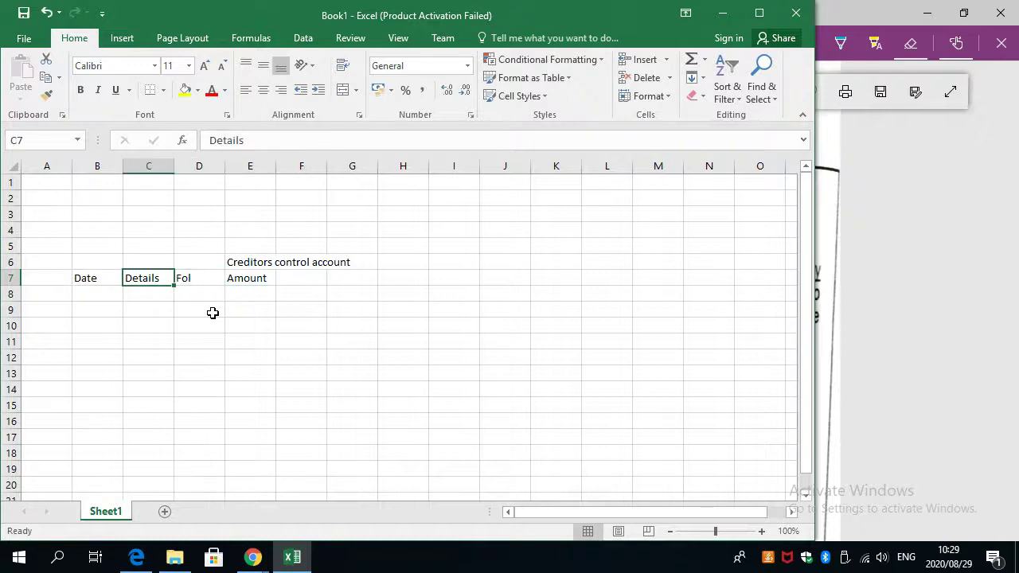
{"action": "key", "text": "Left"}
{"action": "key", "text": "shift+Right"}
{"action": "key", "text": "shift+Right"}
{"action": "key", "text": "shift+Right"}
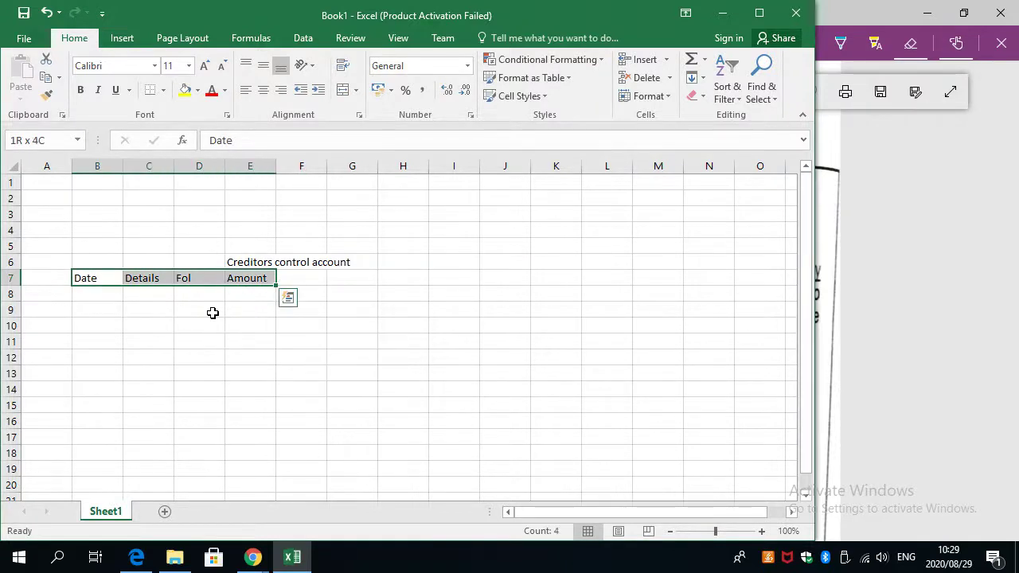
{"action": "key", "text": "ctrl+c"}
{"action": "key", "text": "Right"}
{"action": "key", "text": "Right"}
{"action": "key", "text": "Right"}
{"action": "key", "text": "Right"}
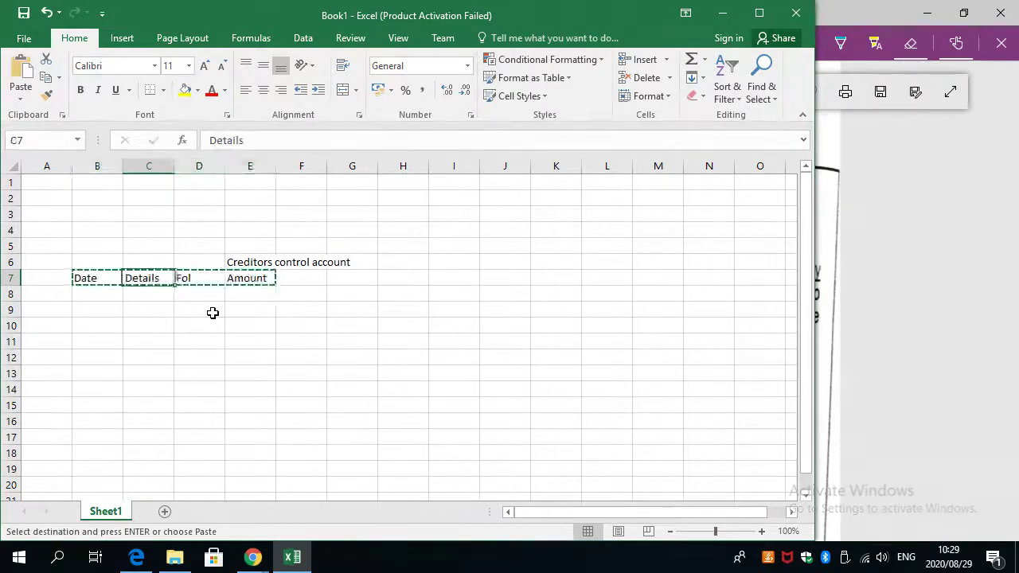
{"action": "key", "text": "ctrl+v"}
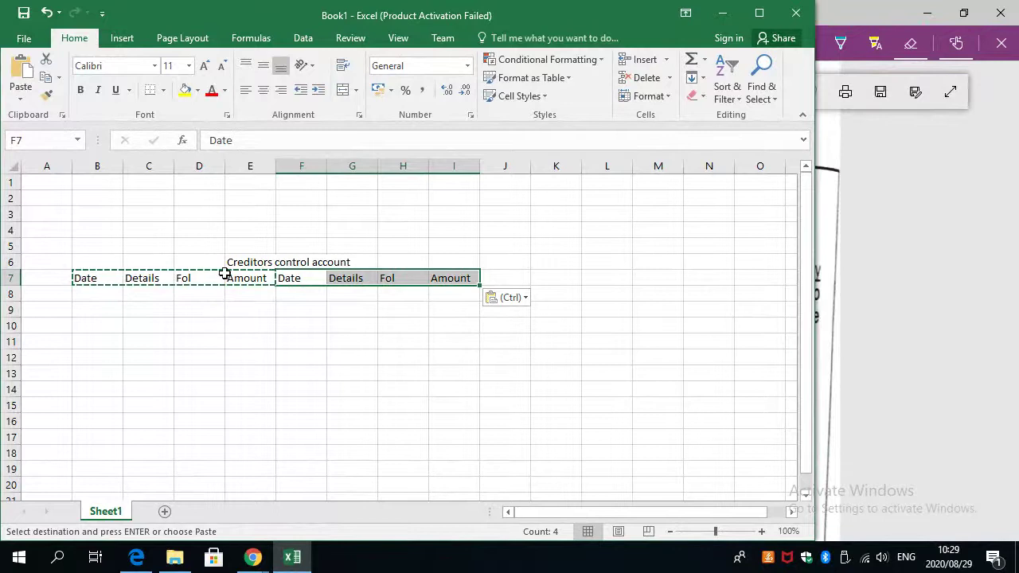
{"action": "left_click", "coordinate": [248, 263]}
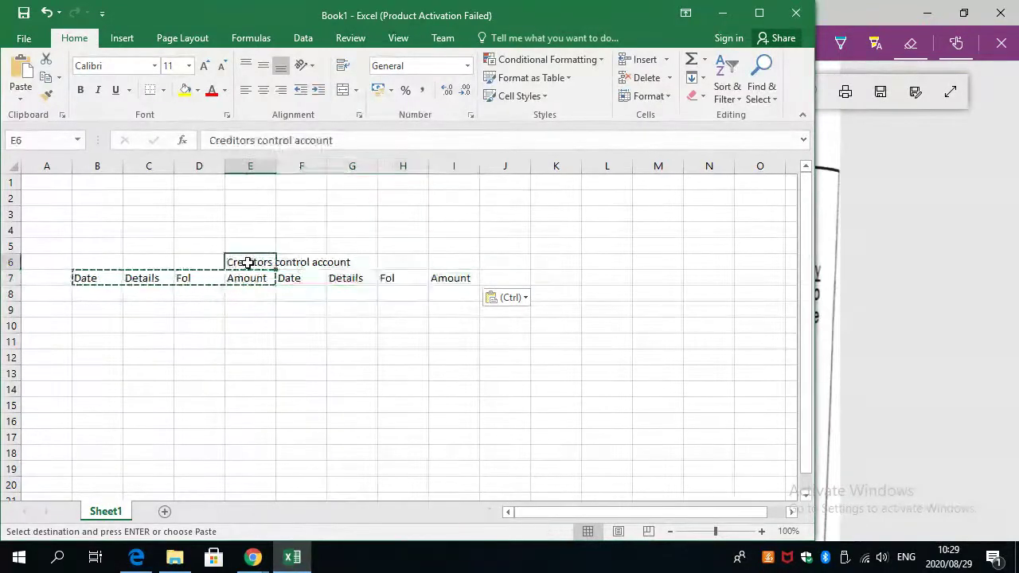
{"action": "left_click", "coordinate": [232, 323]}
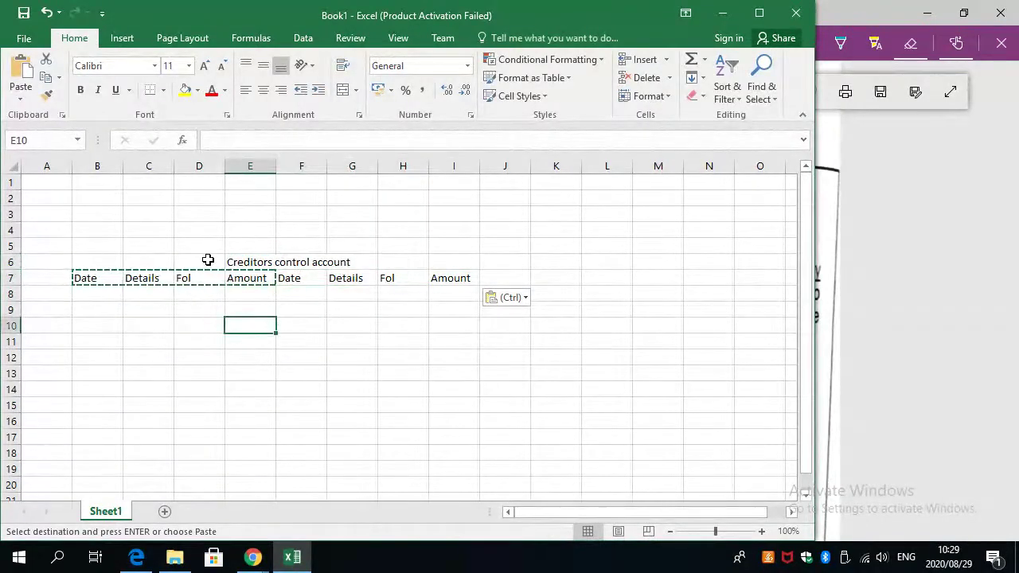
{"action": "left_click", "coordinate": [154, 324]}
{"action": "left_click", "coordinate": [247, 317]}
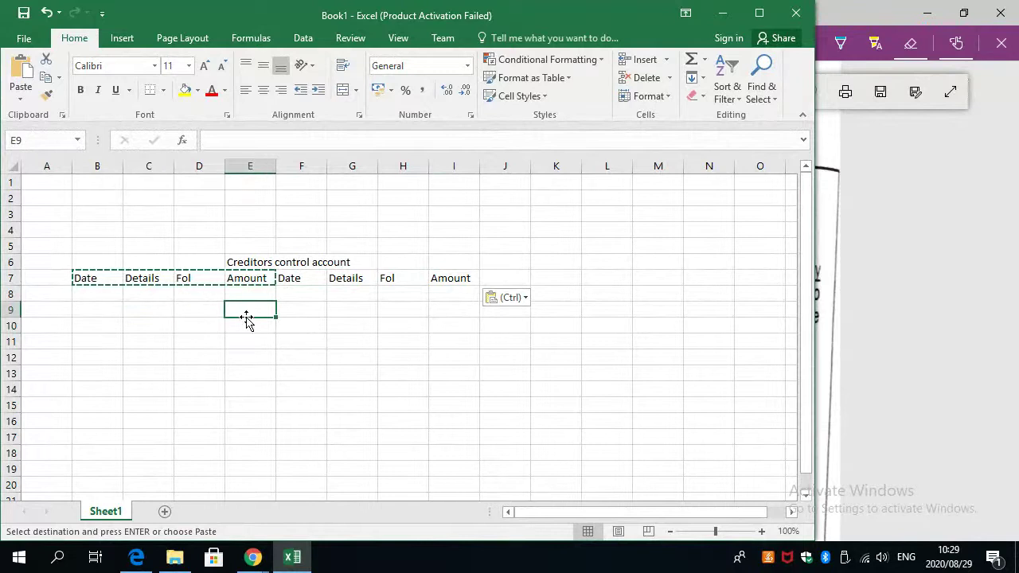
{"action": "left_click_drag", "start_coordinate": [165, 317], "coordinate": [166, 322]}
Apply all borders to the blank entry rows below both sets of headings, cells B8:I15.
{"action": "left_click_drag", "start_coordinate": [97, 293], "coordinate": [264, 410]}
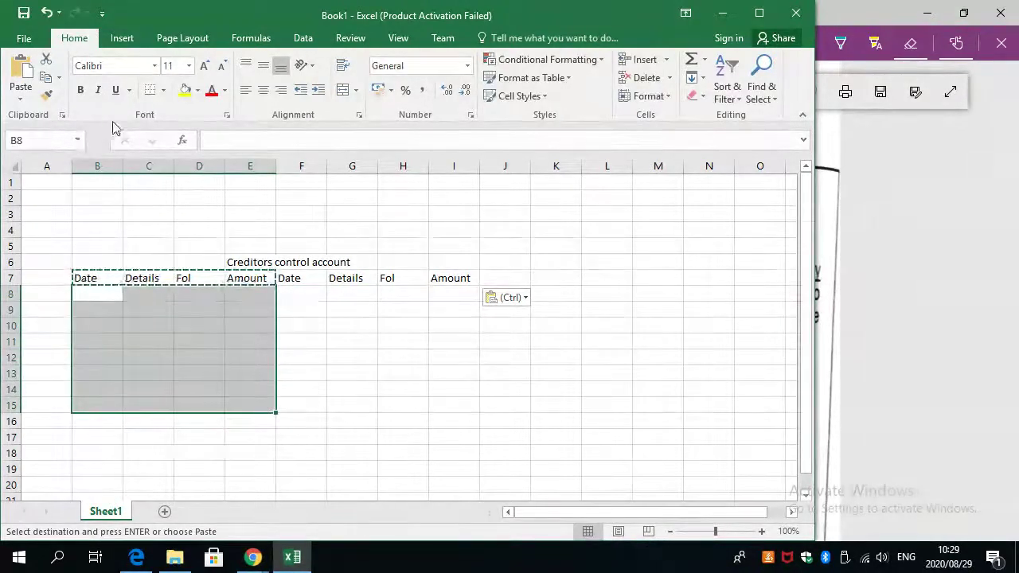
{"action": "left_click", "coordinate": [162, 91]}
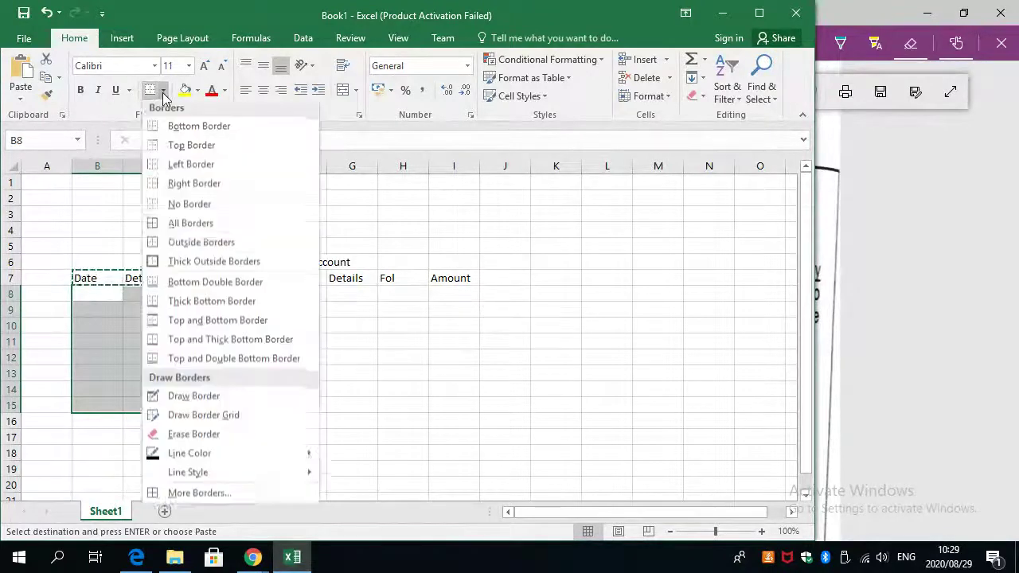
{"action": "left_click", "coordinate": [180, 229]}
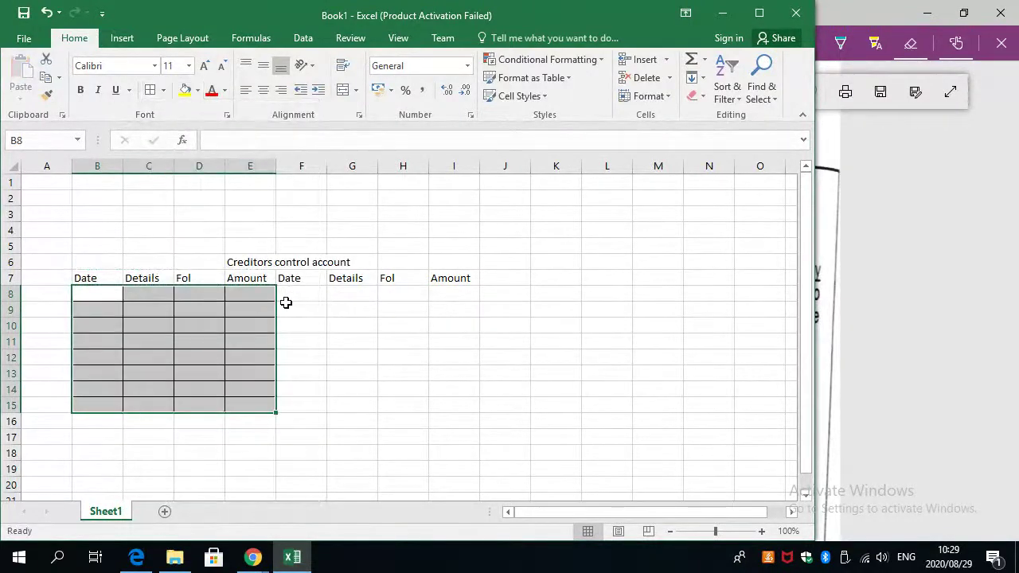
{"action": "left_click_drag", "start_coordinate": [101, 297], "coordinate": [451, 405]}
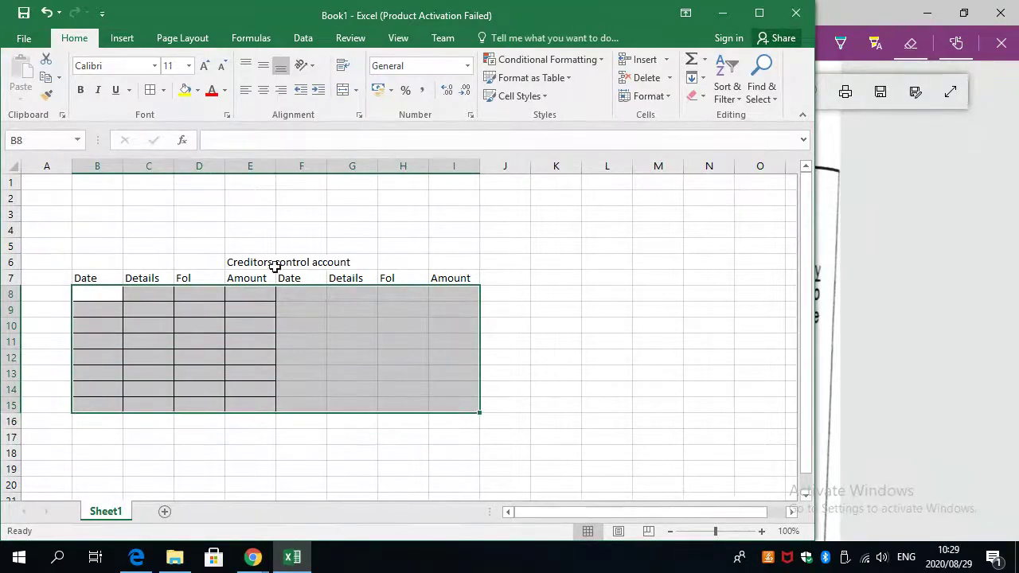
{"action": "left_click", "coordinate": [164, 91]}
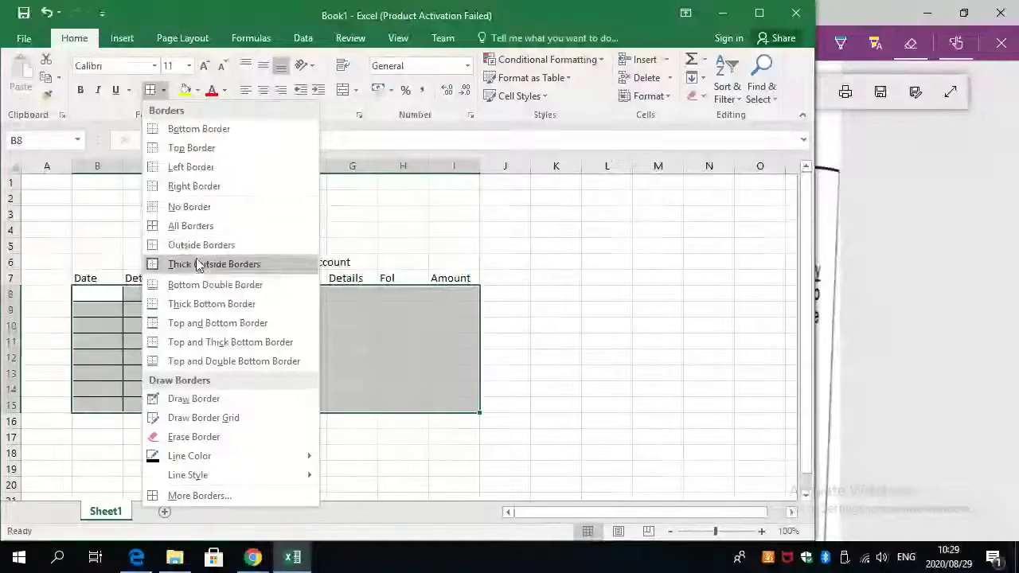
{"action": "left_click", "coordinate": [181, 227]}
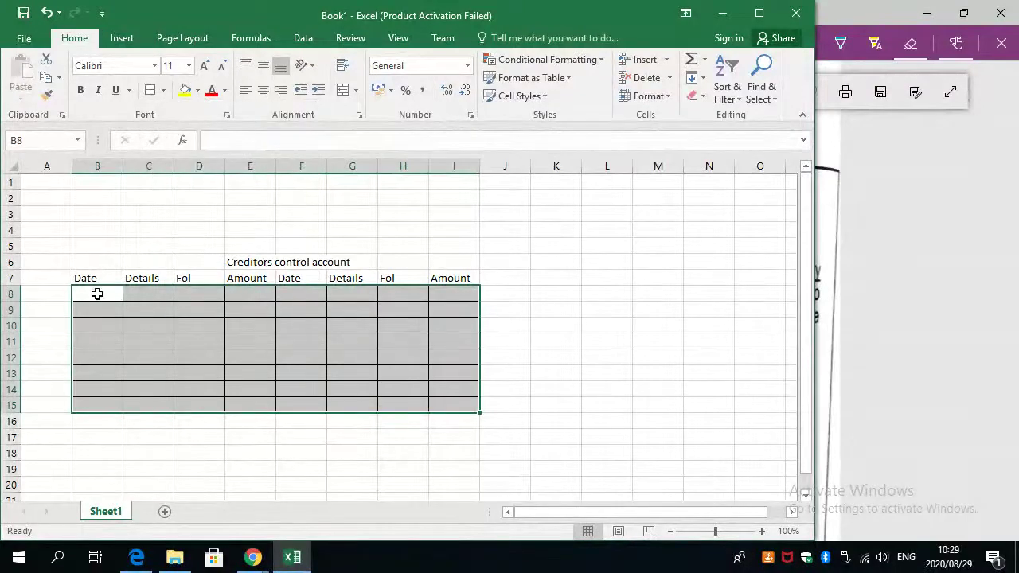
Put thick outside borders around the debit block B8:E15 and the credit block F8:I15.
{"action": "left_click_drag", "start_coordinate": [98, 294], "coordinate": [230, 402]}
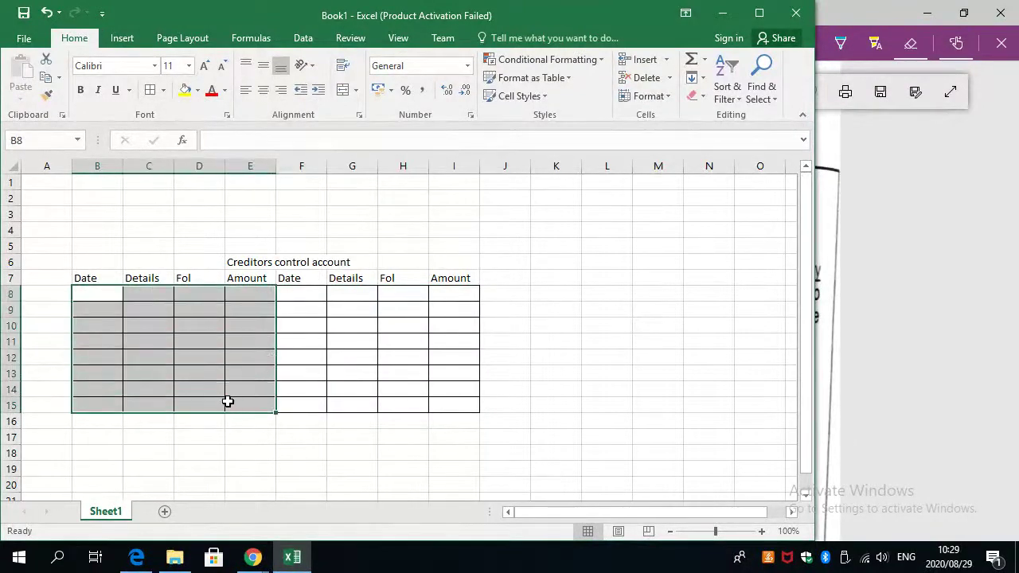
{"action": "left_click", "coordinate": [164, 89]}
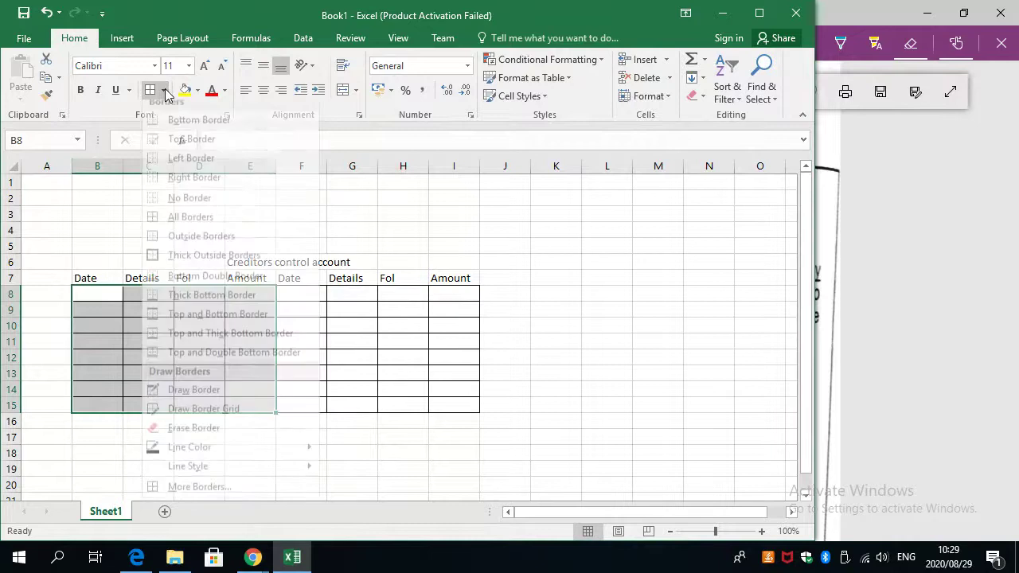
{"action": "left_click", "coordinate": [184, 264]}
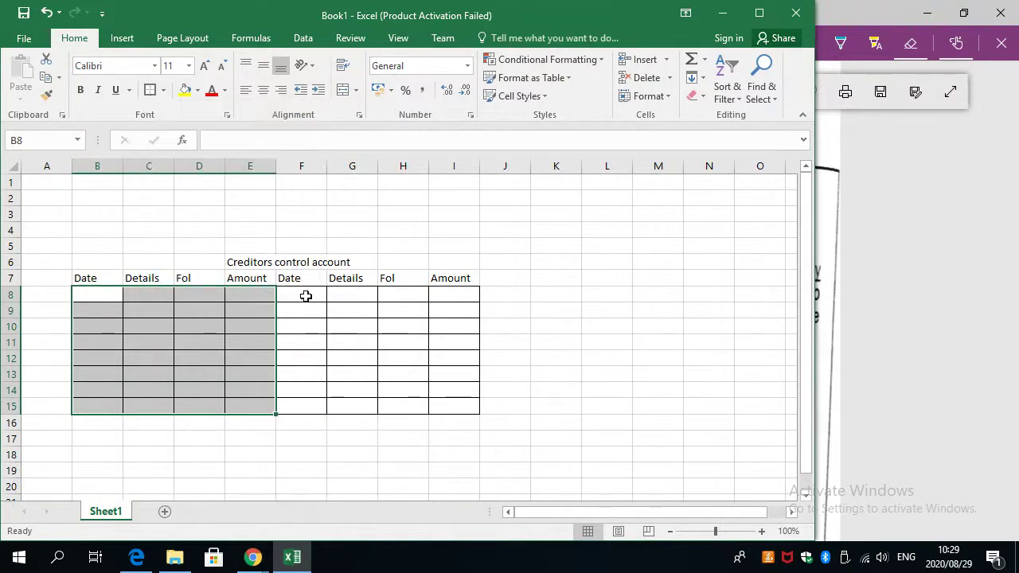
{"action": "left_click_drag", "start_coordinate": [303, 295], "coordinate": [454, 408]}
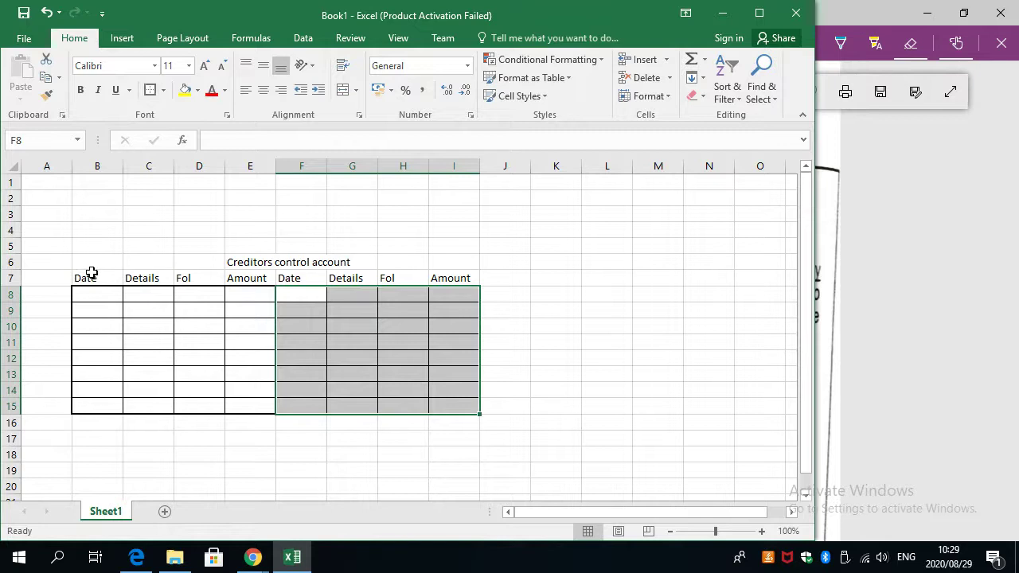
Wrap the text of the Creditors control account title and merge and centre it across cells B6:I6.
{"action": "left_click_drag", "start_coordinate": [93, 266], "coordinate": [464, 266]}
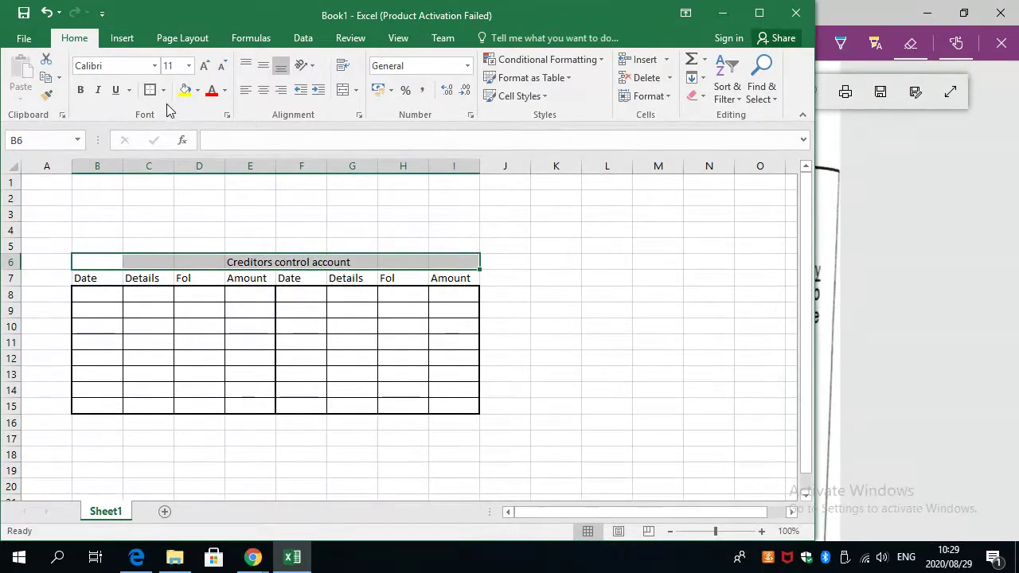
{"action": "left_click", "coordinate": [347, 70]}
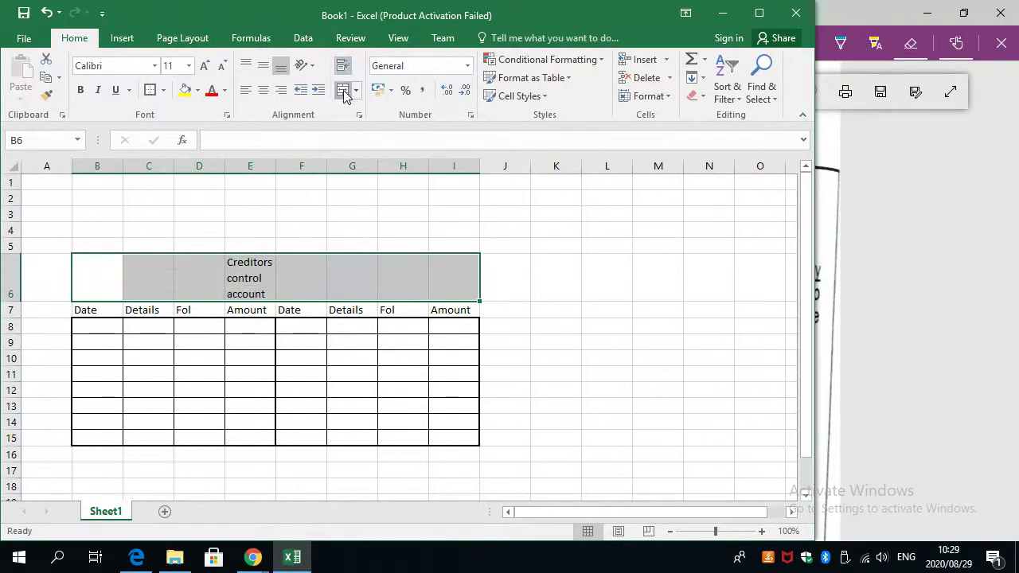
{"action": "left_click", "coordinate": [344, 92]}
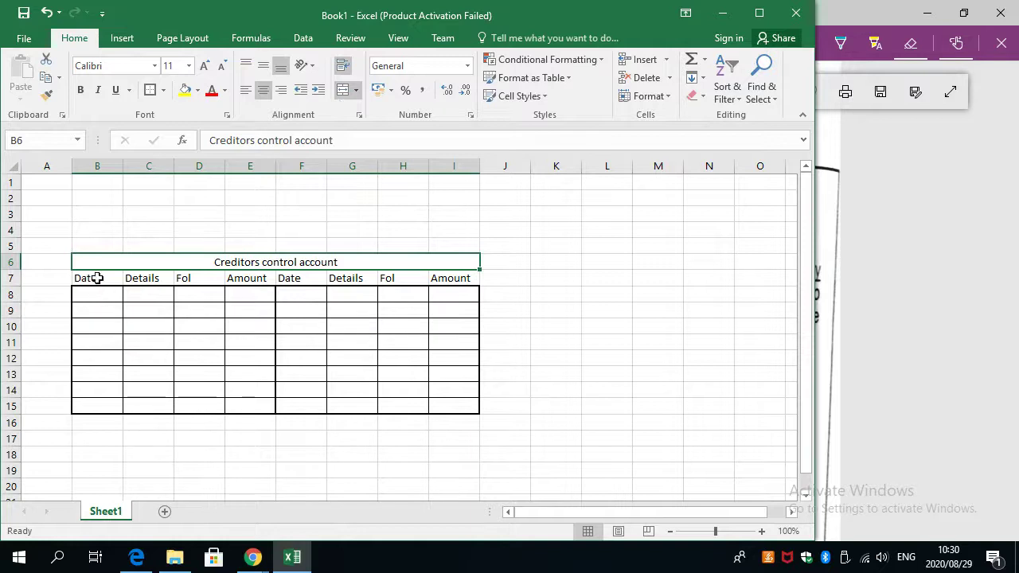
Put a thick outside border around the column heading row B7:I7.
{"action": "left_click_drag", "start_coordinate": [96, 278], "coordinate": [467, 278]}
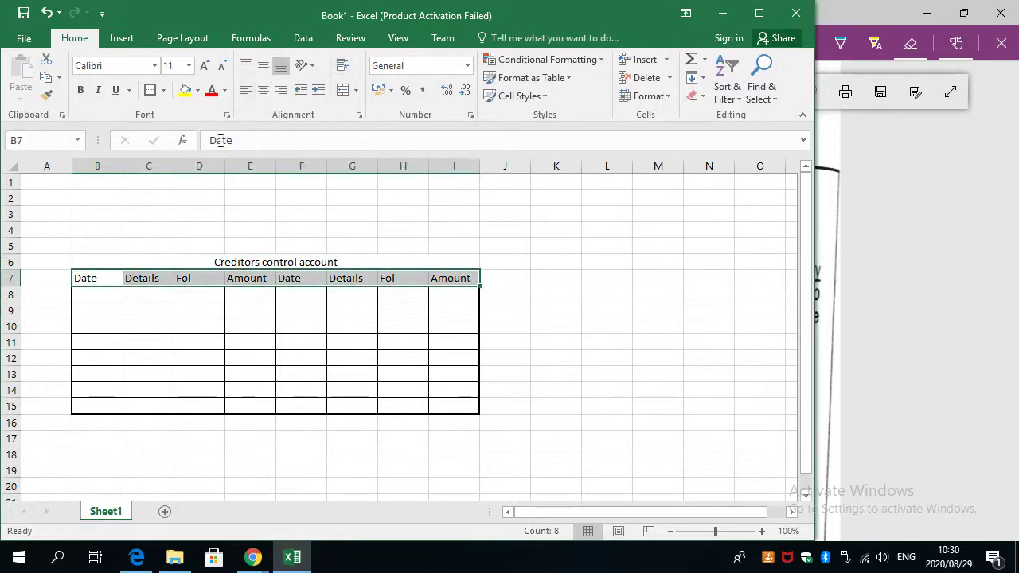
{"action": "left_click", "coordinate": [150, 90]}
{"action": "left_click", "coordinate": [113, 354]}
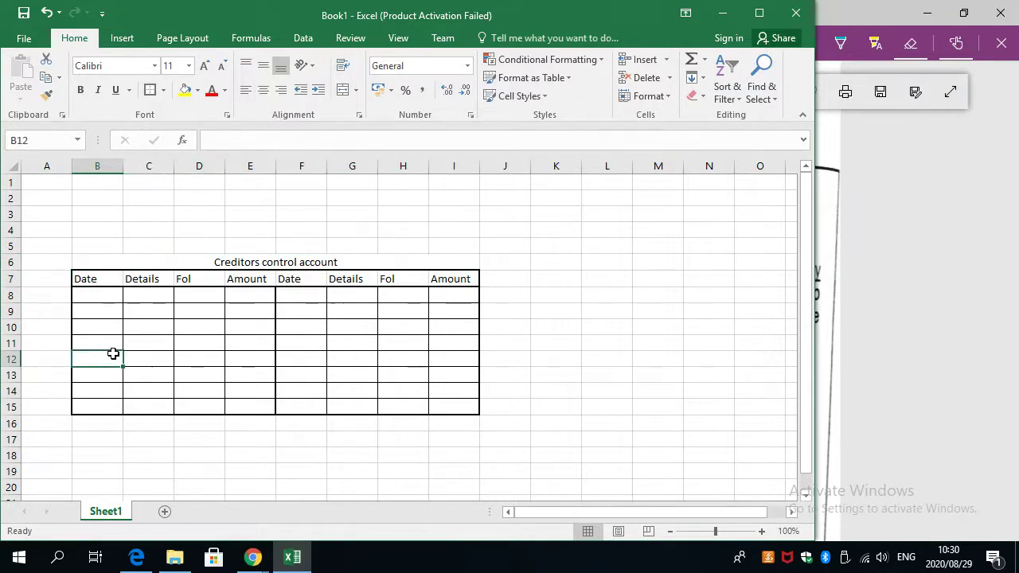
{"action": "scroll", "coordinate": [113, 353], "scroll_direction": "down", "scroll_amount": 1}
{"action": "scroll", "coordinate": [112, 354], "scroll_direction": "up", "scroll_amount": 1}
{"action": "scroll", "coordinate": [112, 356], "scroll_direction": "down", "scroll_amount": 1}
{"action": "scroll", "coordinate": [108, 353], "scroll_direction": "up", "scroll_amount": 1}
{"action": "left_click", "coordinate": [102, 322]}
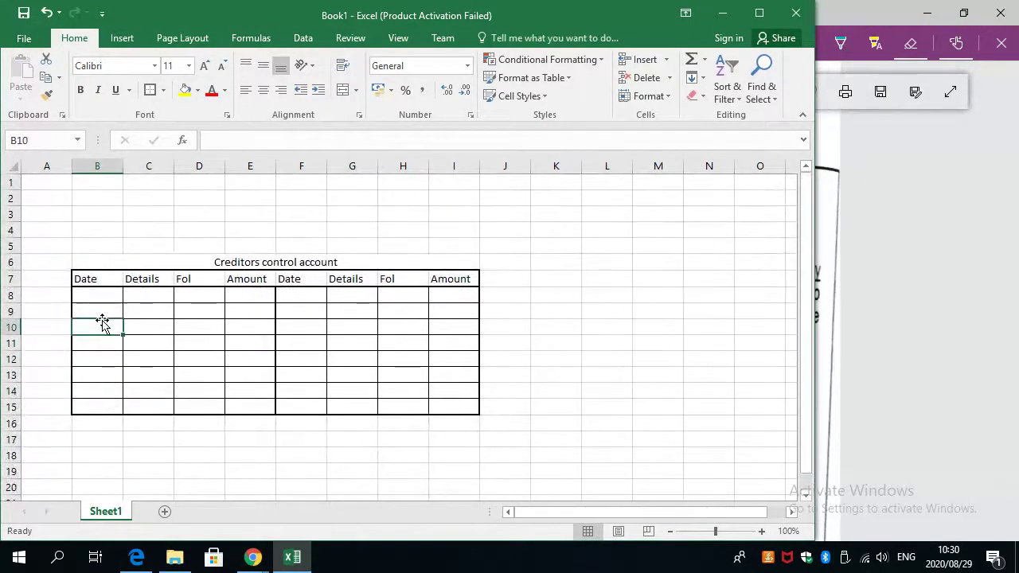
{"action": "left_click", "coordinate": [112, 344]}
{"action": "left_click", "coordinate": [115, 379]}
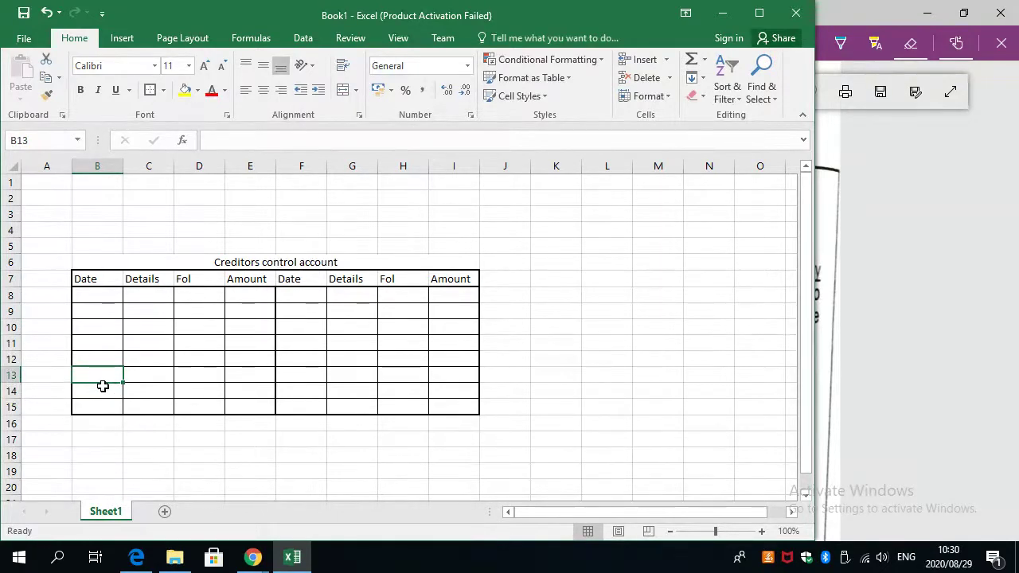
{"action": "left_click", "coordinate": [82, 405]}
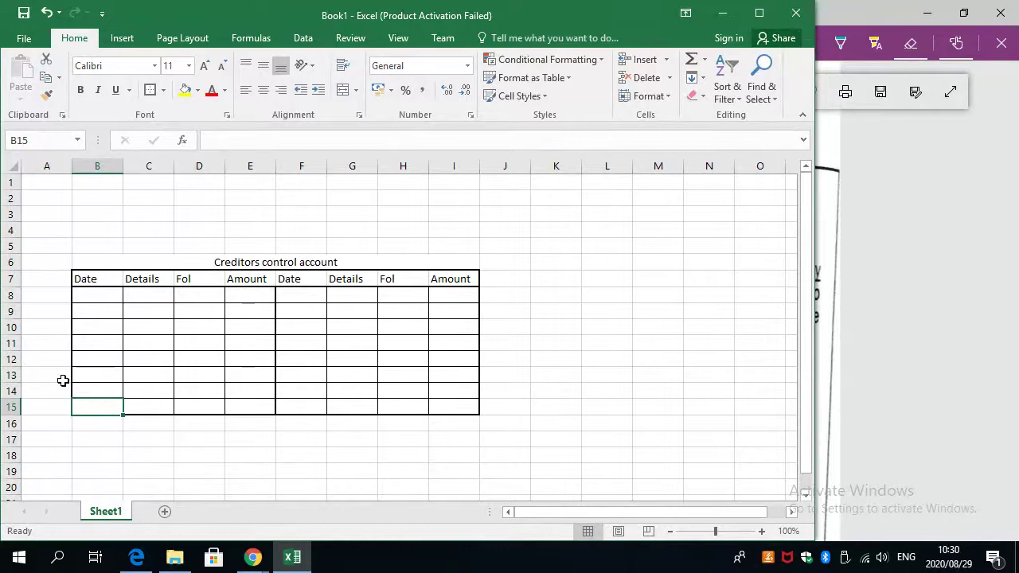
{"action": "left_click", "coordinate": [62, 381]}
{"action": "left_click", "coordinate": [97, 326]}
{"action": "left_click", "coordinate": [97, 294]}
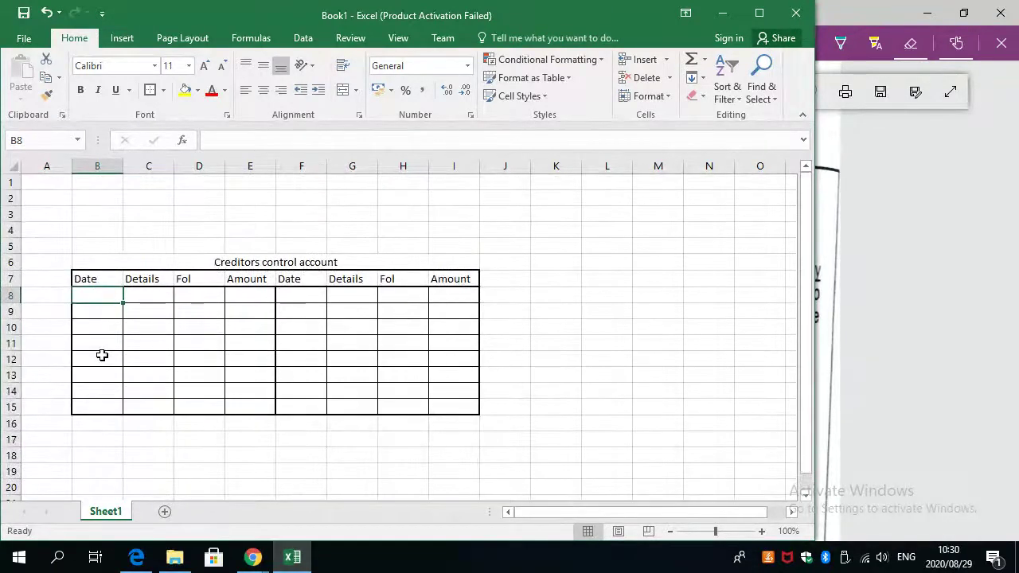
{"action": "left_click", "coordinate": [103, 320]}
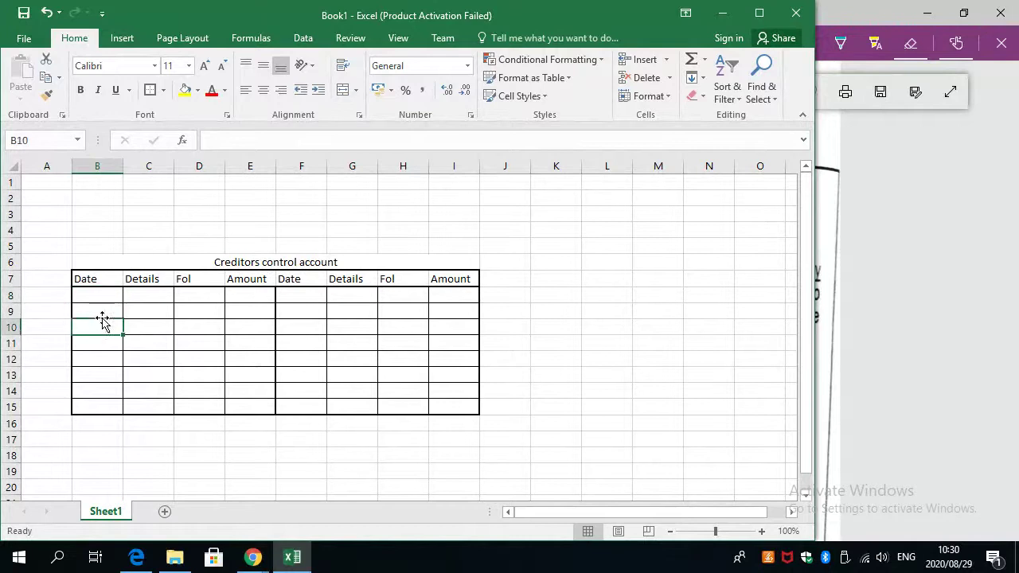
{"action": "left_click", "coordinate": [101, 312]}
{"action": "left_click", "coordinate": [98, 297]}
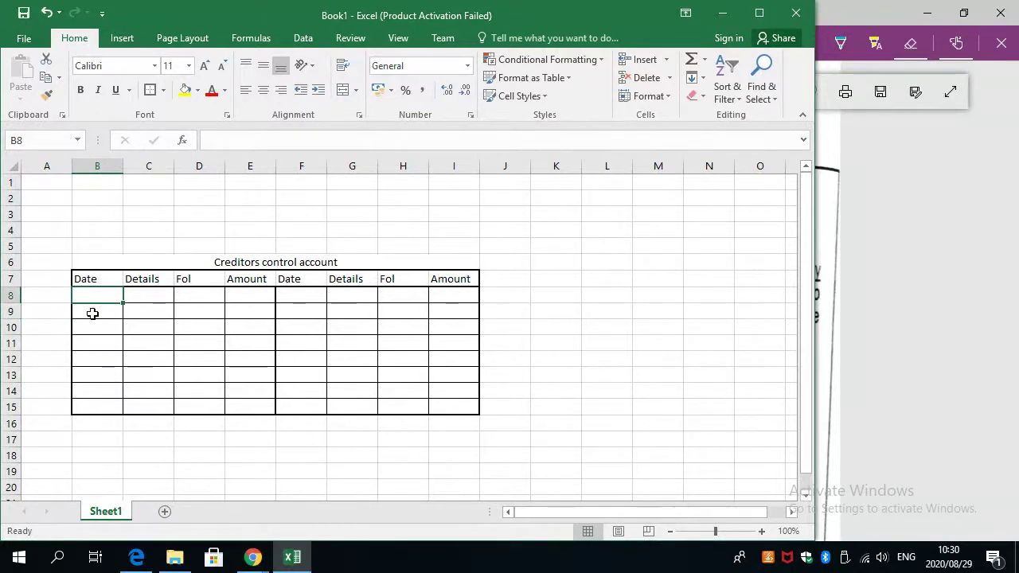
{"action": "scroll", "coordinate": [114, 358], "scroll_direction": "down", "scroll_amount": 1}
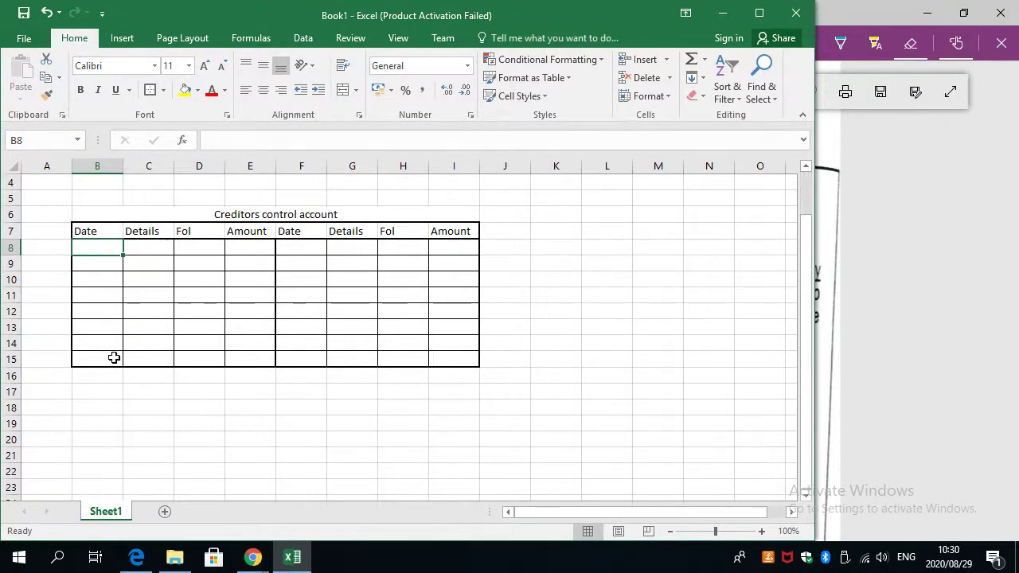
{"action": "scroll", "coordinate": [113, 358], "scroll_direction": "up", "scroll_amount": 1}
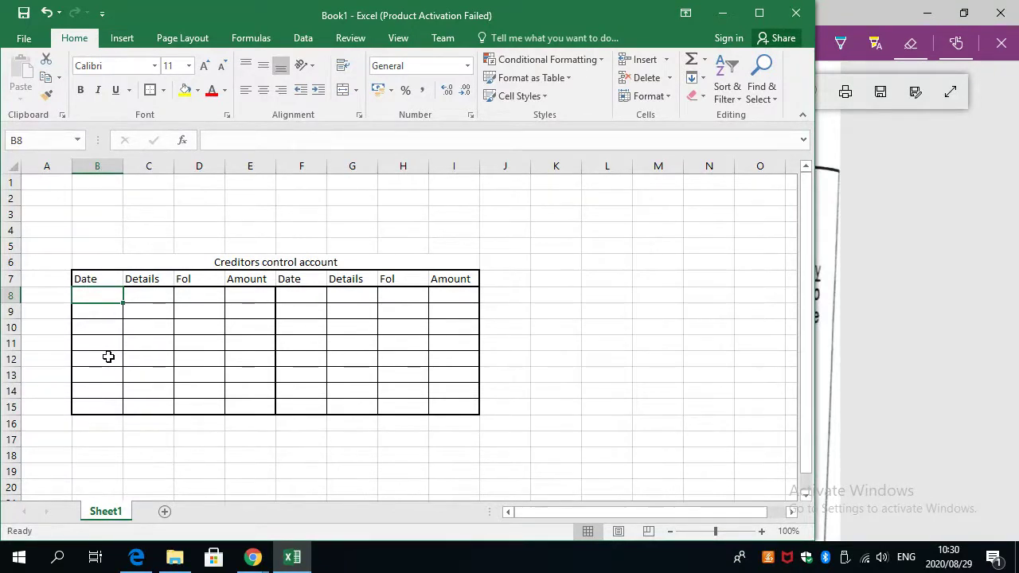
{"action": "left_click", "coordinate": [108, 356]}
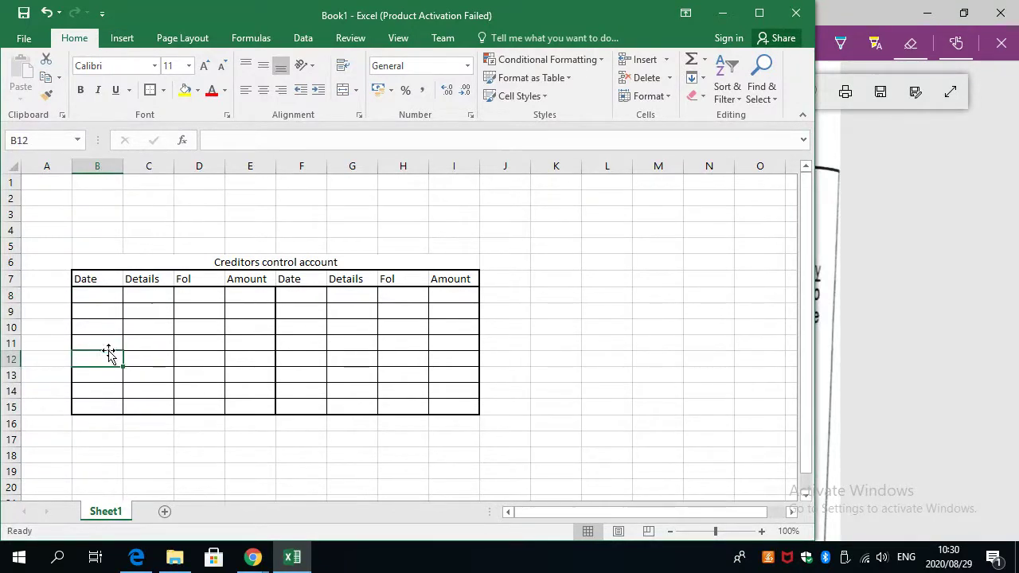
{"action": "left_click", "coordinate": [105, 412]}
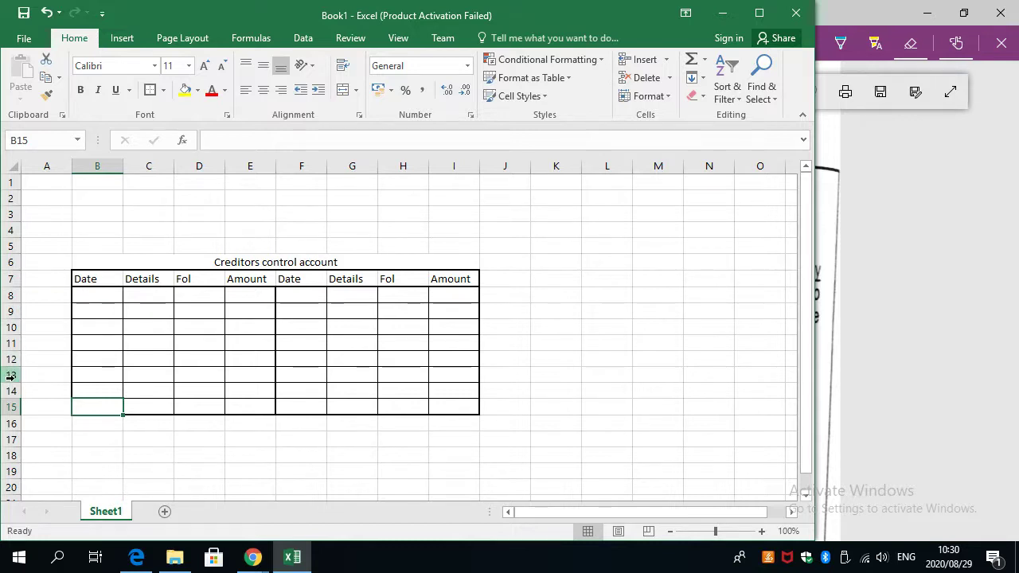
{"action": "left_click", "coordinate": [84, 385]}
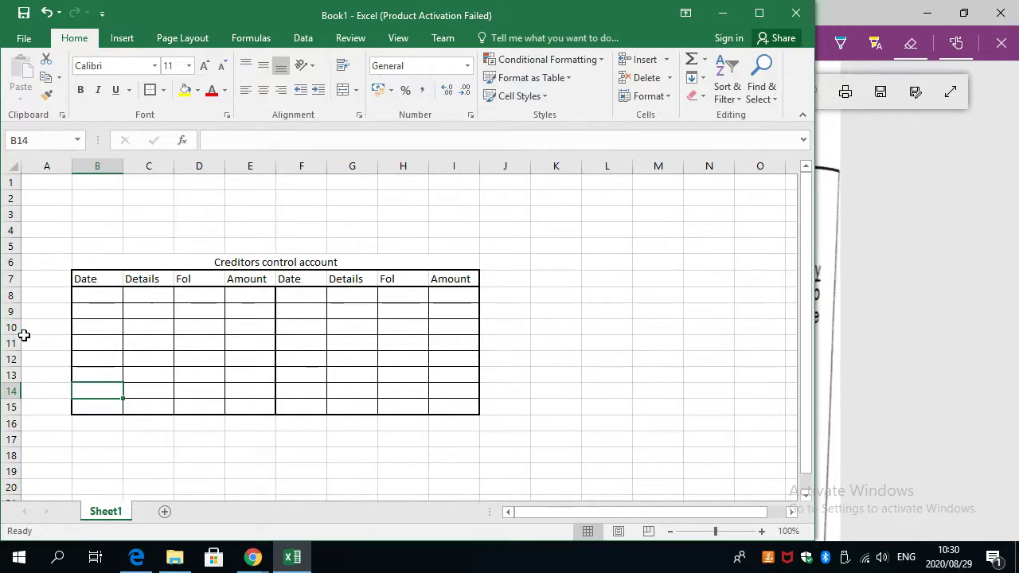
{"action": "left_click", "coordinate": [87, 342]}
{"action": "left_click", "coordinate": [94, 299]}
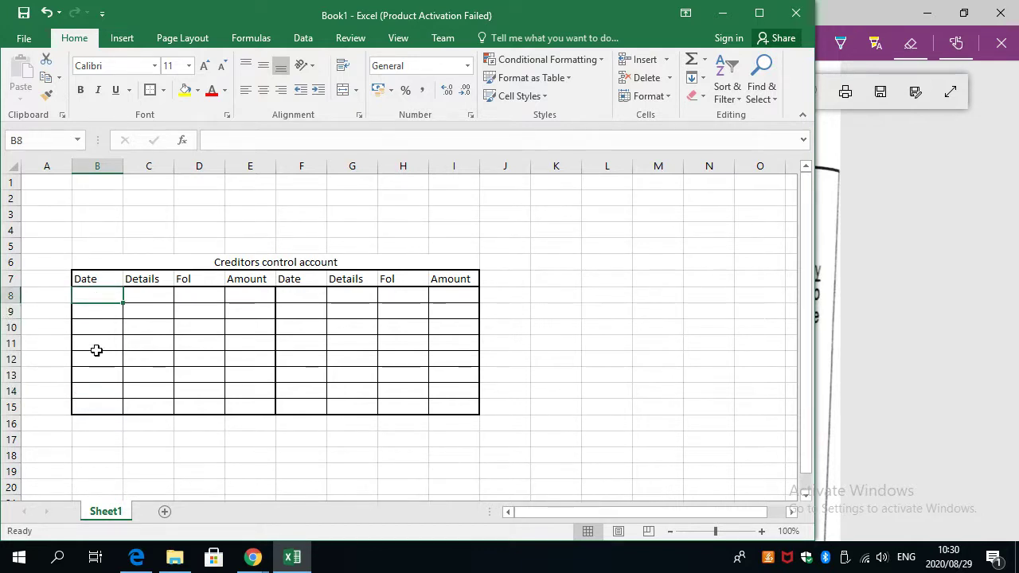
{"action": "key", "text": "alt+Tab"}
{"action": "key", "text": "alt+Tab"}
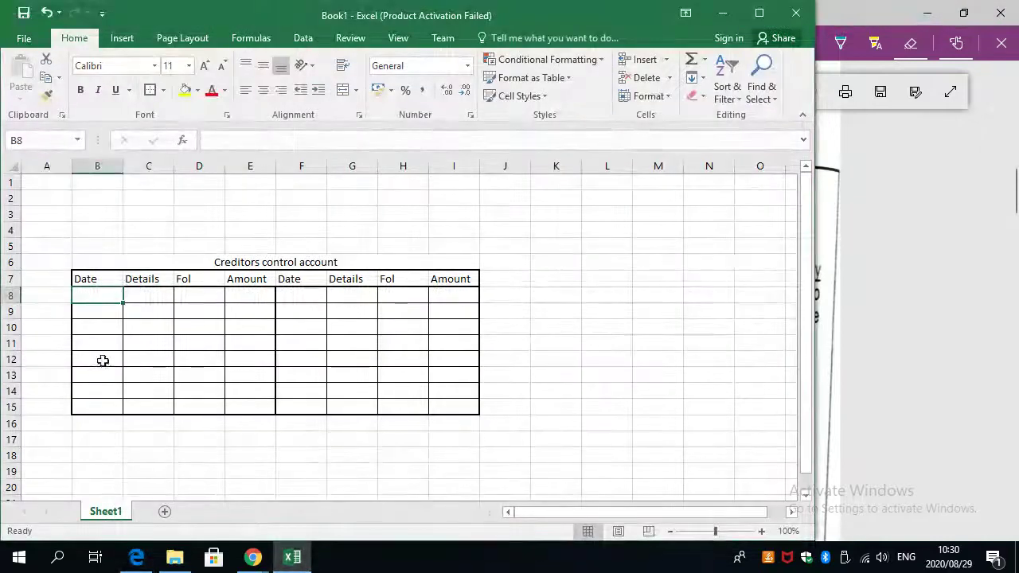
Make the Creditors control account title and the column headings in B7:I7 bold.
{"action": "left_click", "coordinate": [129, 266]}
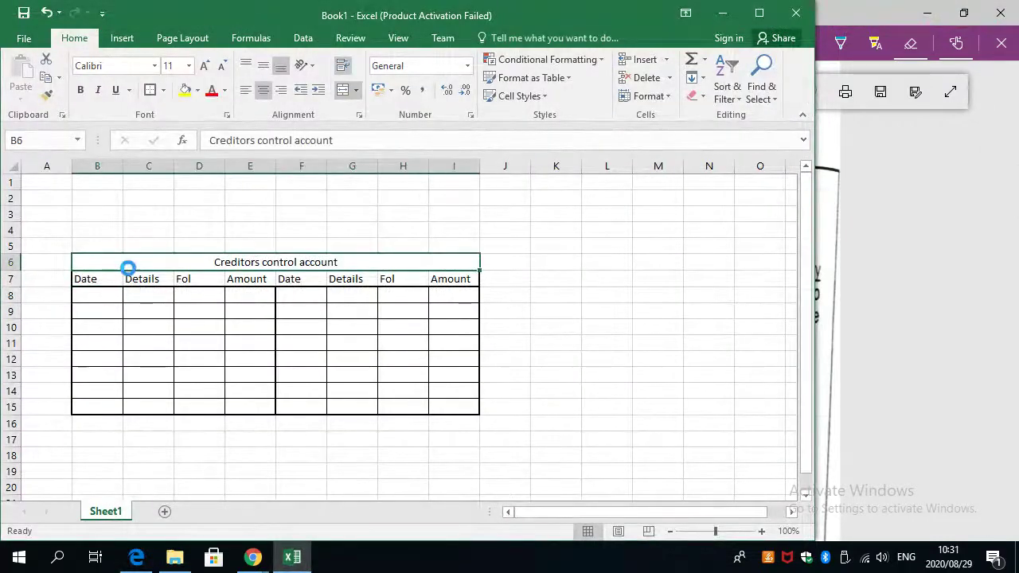
{"action": "key", "text": "ctrl+b"}
{"action": "left_click_drag", "start_coordinate": [98, 279], "coordinate": [473, 278]}
{"action": "key", "text": "ctrl+b"}
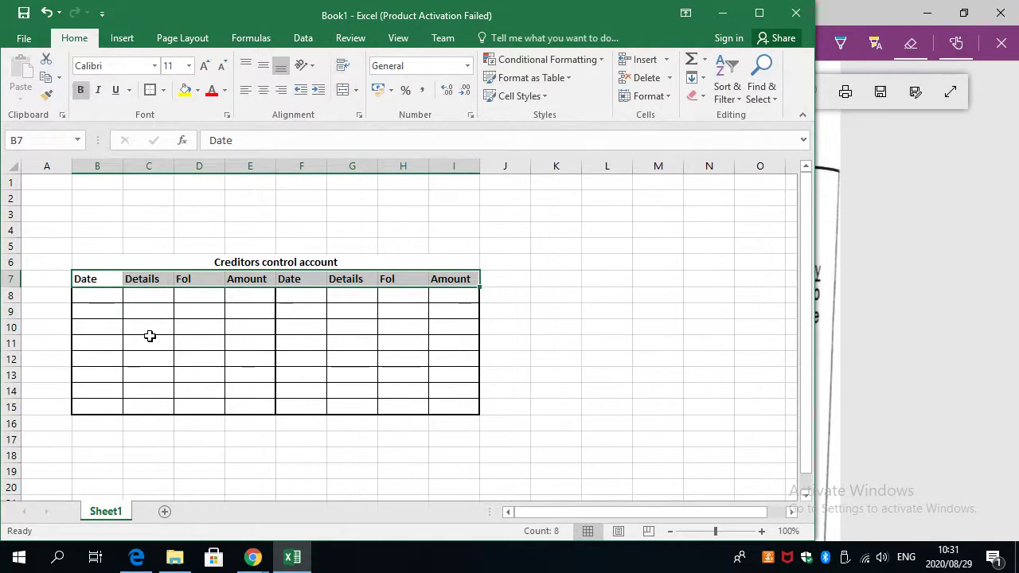
{"action": "left_click", "coordinate": [109, 307]}
Switch to the question PDF, circle the total of the 31 May 20.9 creditors list in ink, and return to the Excel workbook.
{"action": "key", "text": "alt+Tab"}
{"action": "scroll", "coordinate": [263, 393], "scroll_direction": "down", "scroll_amount": 10}
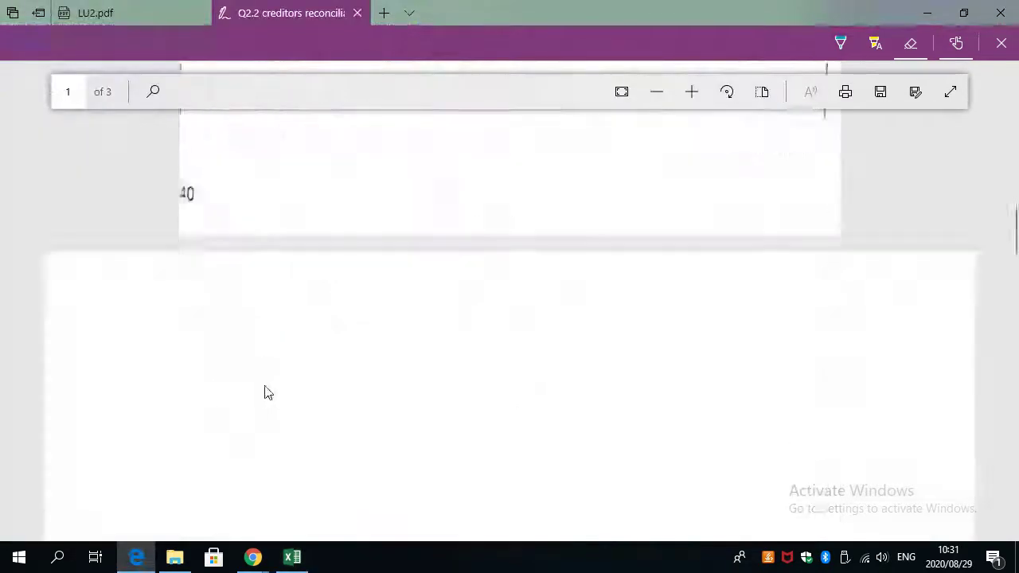
{"action": "scroll", "coordinate": [268, 393], "scroll_direction": "down", "scroll_amount": 5}
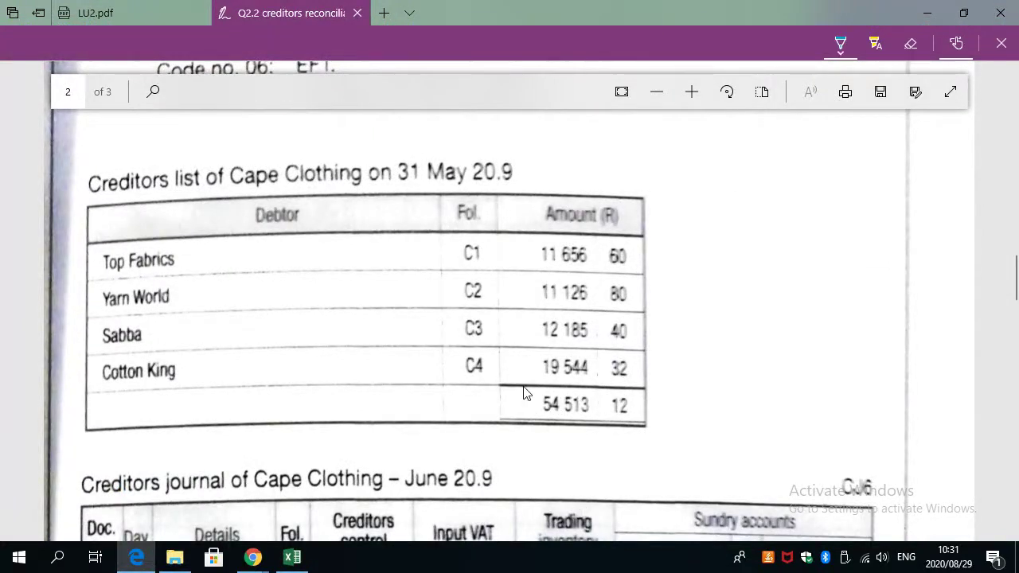
{"action": "mouse_move", "coordinate": [524, 392]}
{"action": "left_mouse_down"}
{"action": "mouse_move", "coordinate": [532, 432]}
{"action": "mouse_move", "coordinate": [670, 421]}
{"action": "mouse_move", "coordinate": [513, 402]}
{"action": "left_mouse_up"}
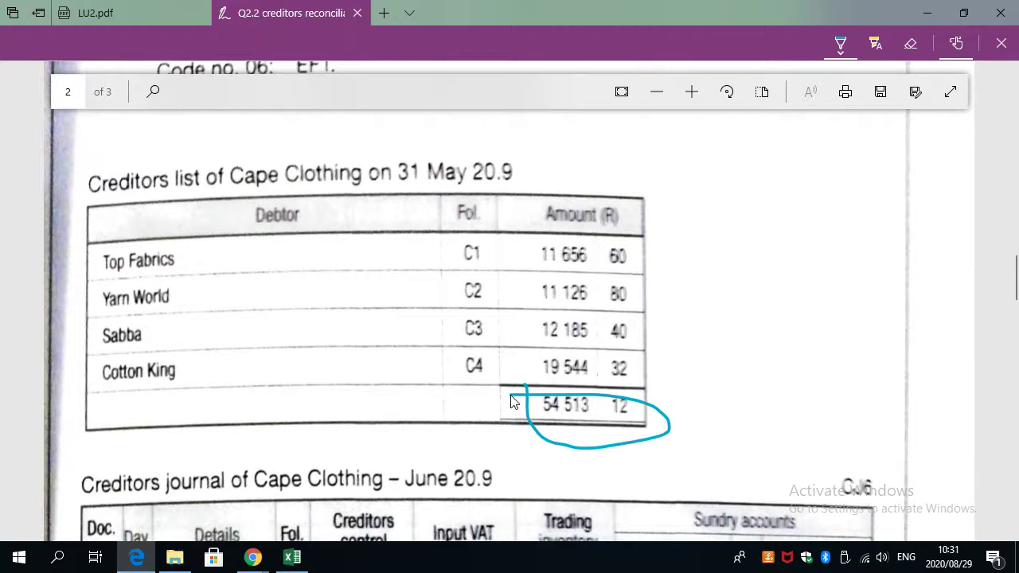
{"action": "key", "text": "alt+Tab"}
{"action": "key", "text": "Right"}
{"action": "key", "text": "Right"}
{"action": "key", "text": "Right"}
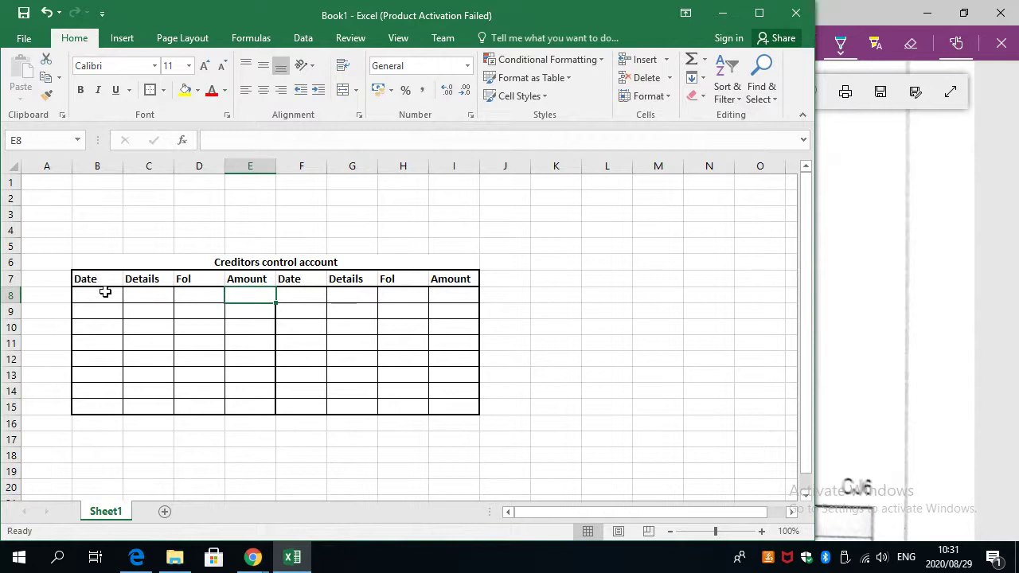
{"action": "mouse_move", "coordinate": [105, 292]}
{"action": "left_mouse_down"}
{"action": "mouse_move", "coordinate": [94, 295]}
{"action": "mouse_move", "coordinate": [450, 286]}
{"action": "mouse_move", "coordinate": [447, 296]}
{"action": "left_mouse_up"}
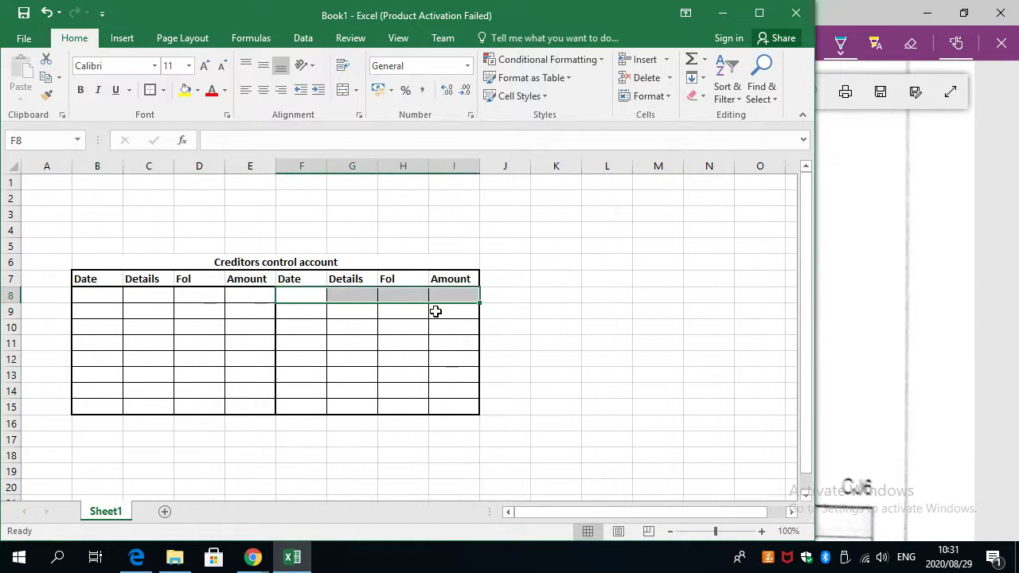
{"action": "scroll", "coordinate": [428, 318], "scroll_direction": "down", "scroll_amount": 2}
{"action": "scroll", "coordinate": [428, 320], "scroll_direction": "up", "scroll_amount": 2}
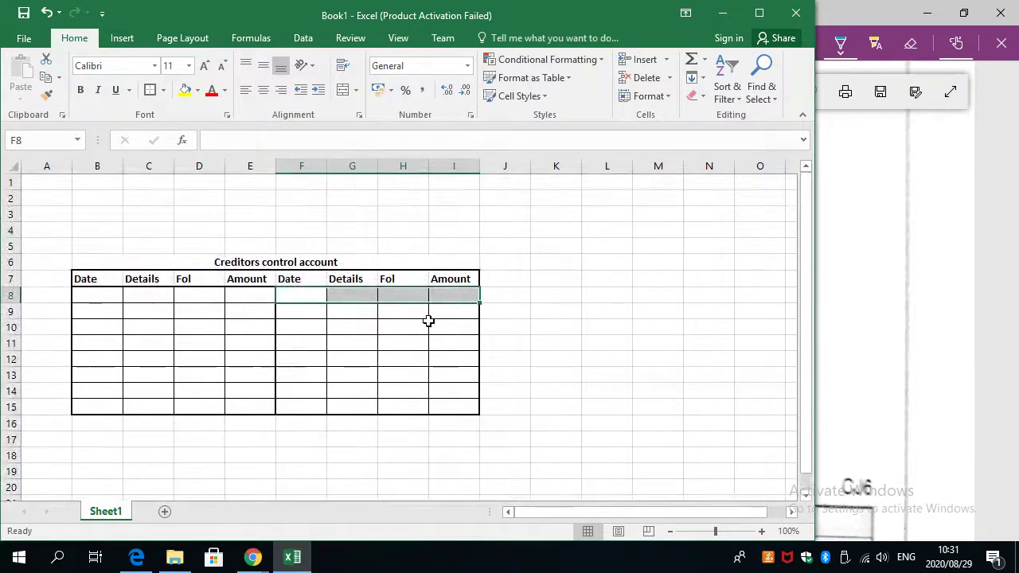
{"action": "scroll", "coordinate": [429, 320], "scroll_direction": "down", "scroll_amount": 1}
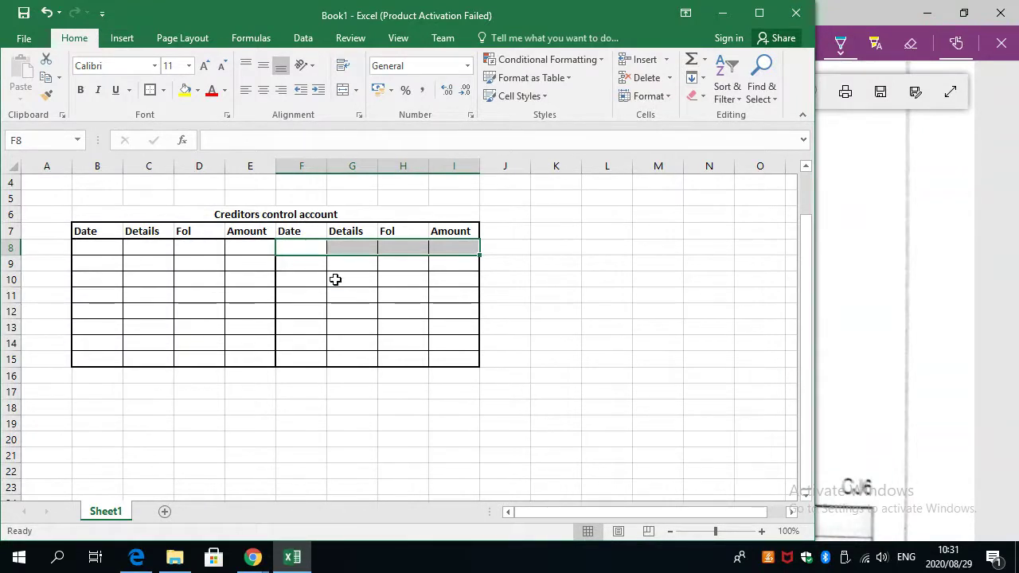
{"action": "left_click_drag", "start_coordinate": [308, 253], "coordinate": [461, 340]}
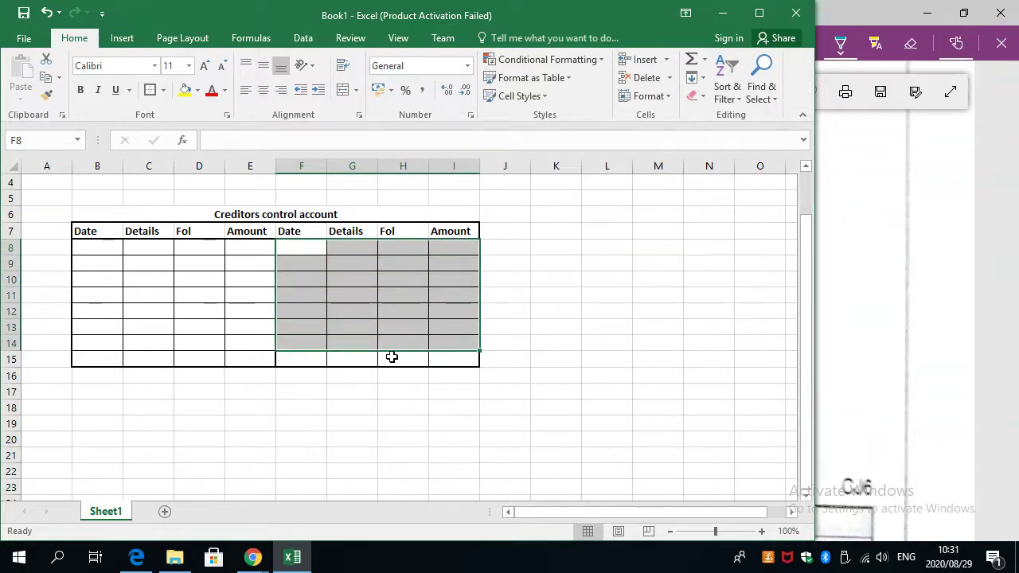
{"action": "left_click_drag", "start_coordinate": [95, 247], "coordinate": [272, 354]}
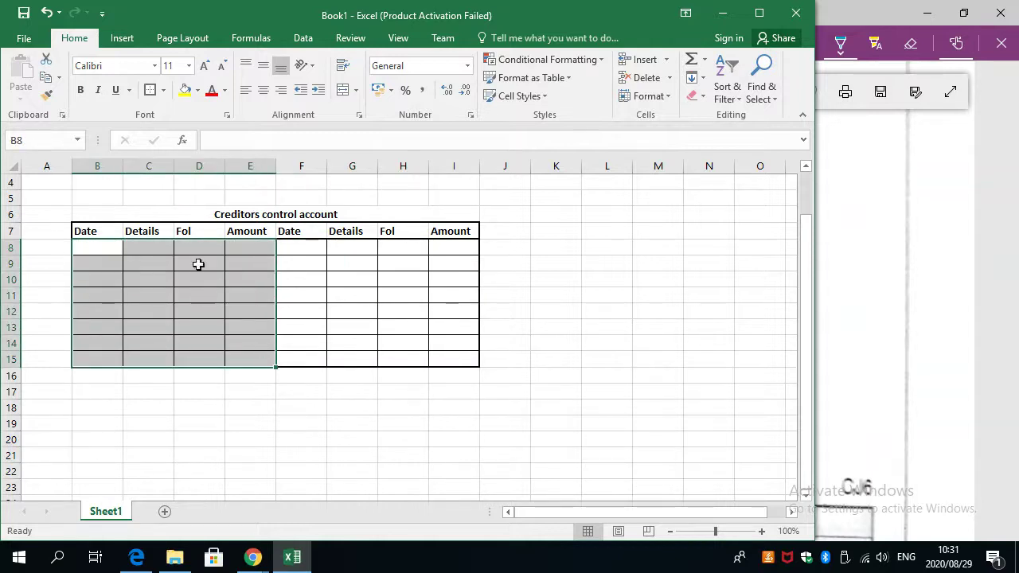
Change the account title in B6 to "- Creditors control account +", using a leading apostrophe so it is stored as text.
{"action": "left_click", "coordinate": [220, 214]}
{"action": "left_click", "coordinate": [207, 140]}
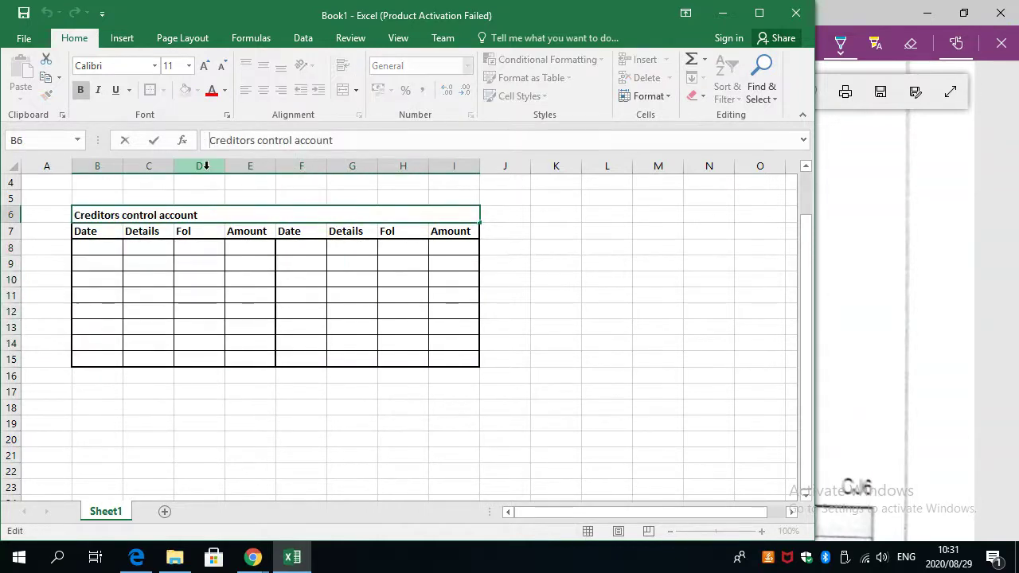
{"action": "type", "text": "-"}
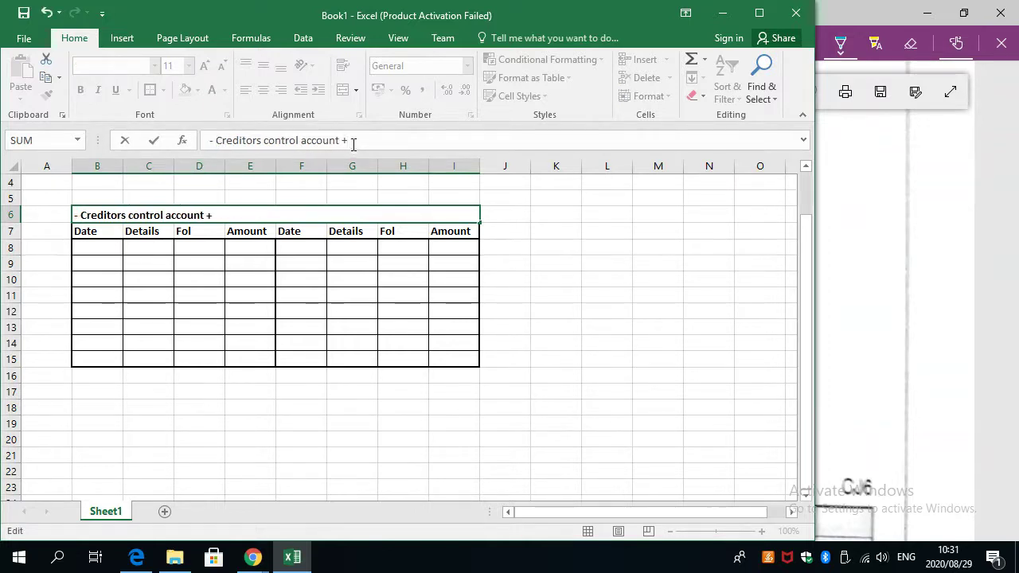
{"action": "left_click", "coordinate": [268, 364]}
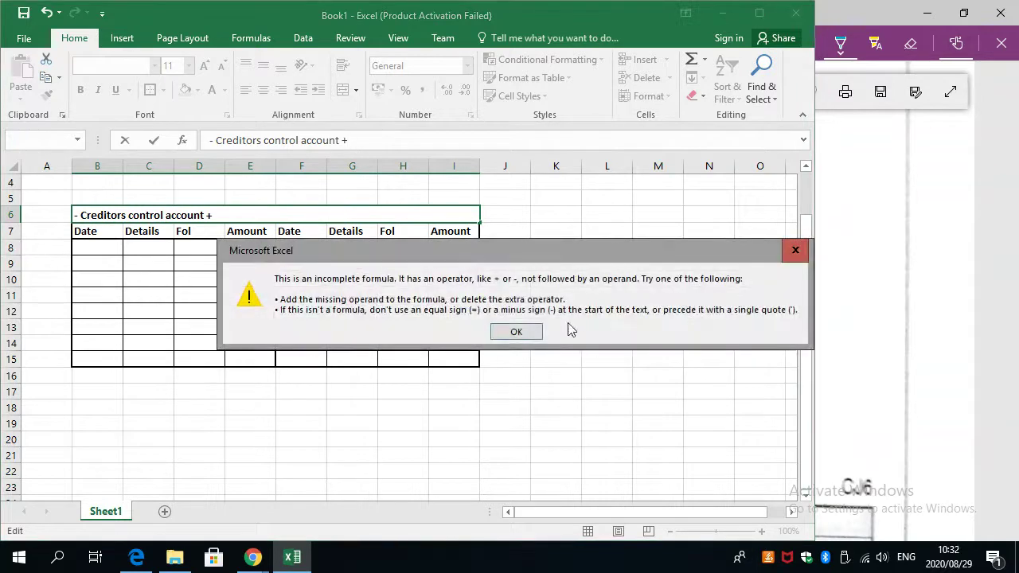
{"action": "left_click", "coordinate": [540, 332]}
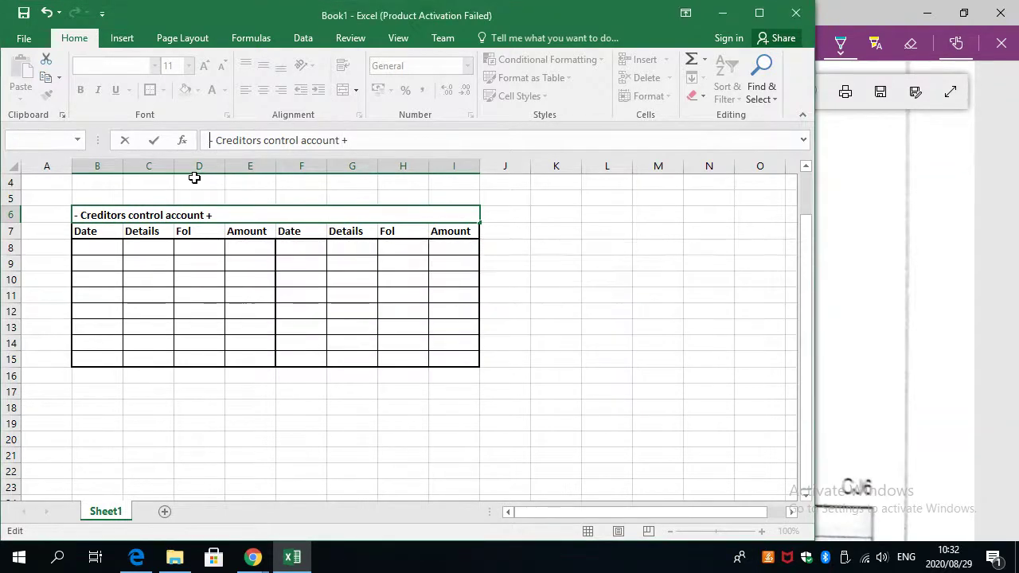
{"action": "key", "text": "Home"}
{"action": "type", "text": "'"}
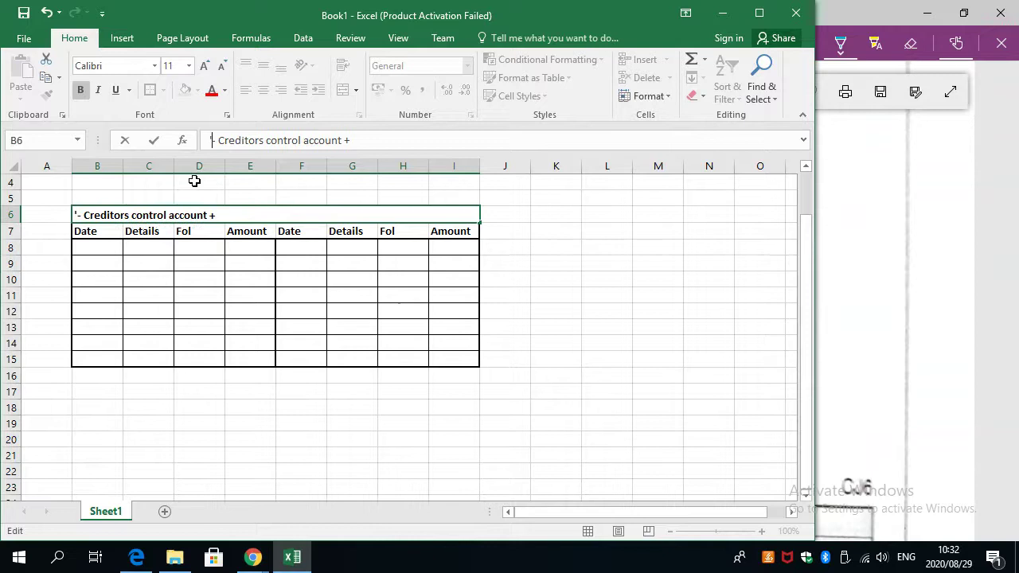
{"action": "left_click", "coordinate": [430, 277]}
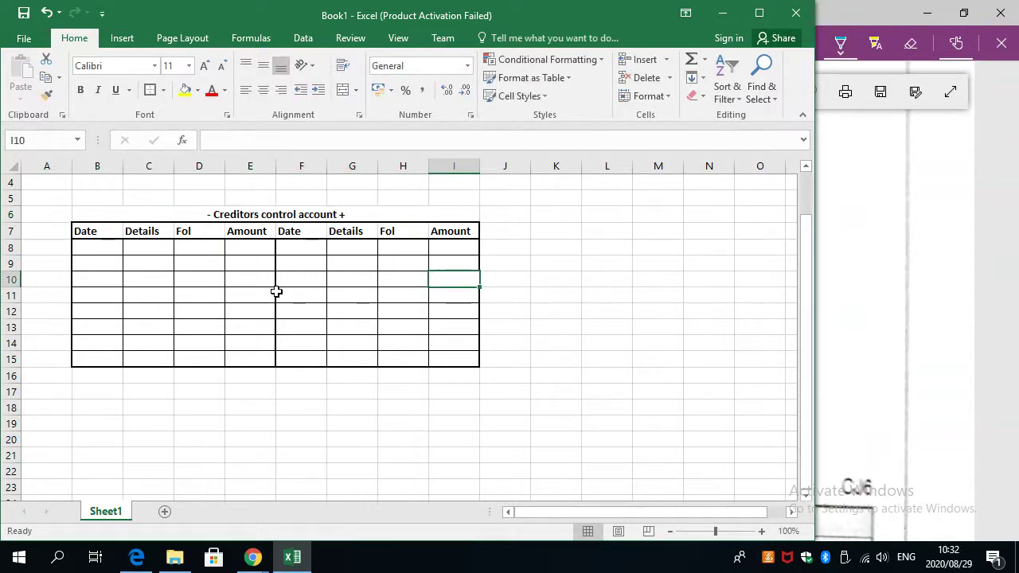
Maximize the workbook window, zoom the sheet to 145% and select the first credit-side Amount cell, I8.
{"action": "scroll", "coordinate": [275, 284], "scroll_direction": "up", "scroll_amount": 2}
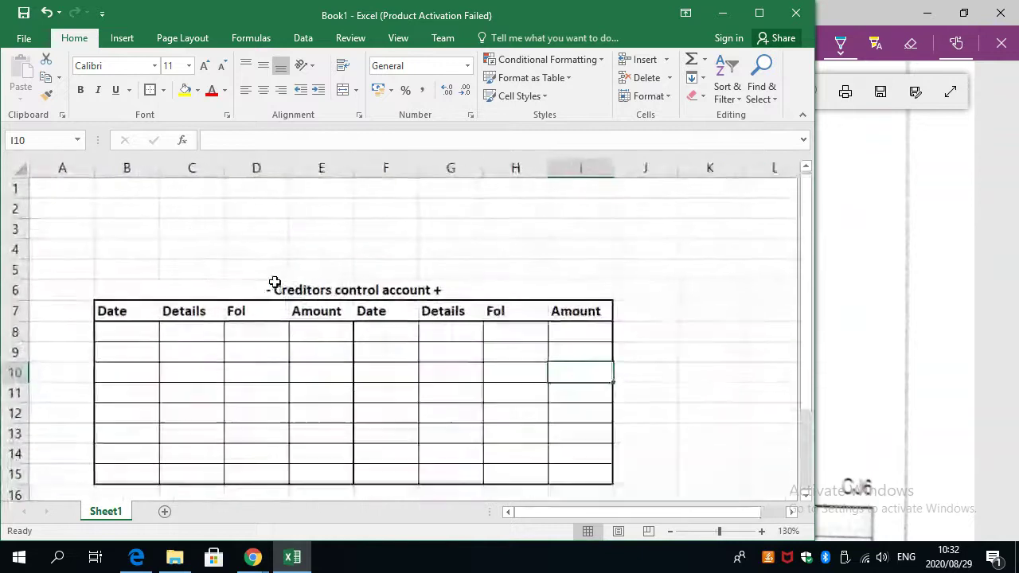
{"action": "left_click", "coordinate": [760, 12]}
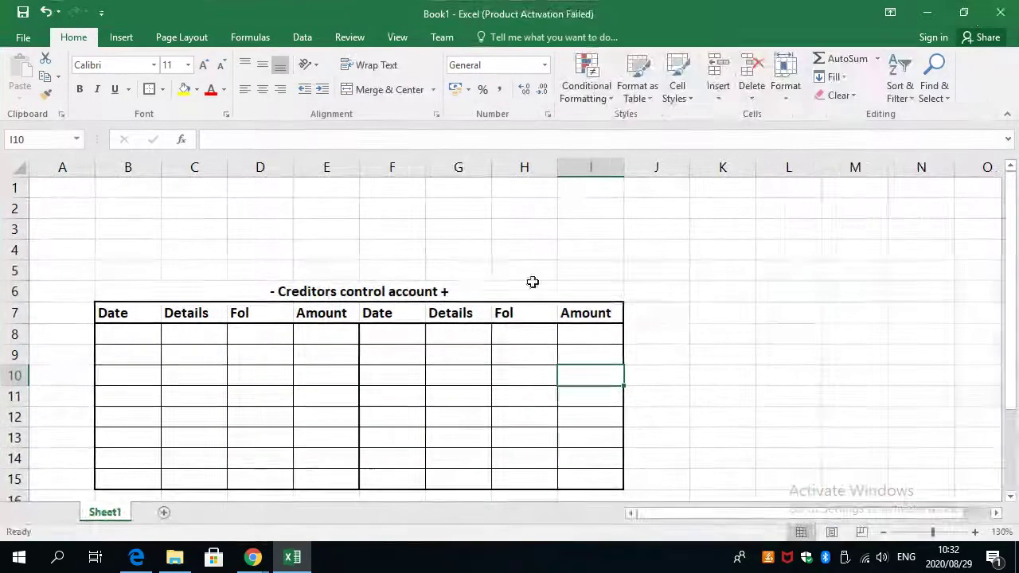
{"action": "scroll", "coordinate": [483, 336], "scroll_direction": "down", "scroll_amount": 2}
{"action": "scroll", "coordinate": [483, 336], "scroll_direction": "up", "scroll_amount": 1}
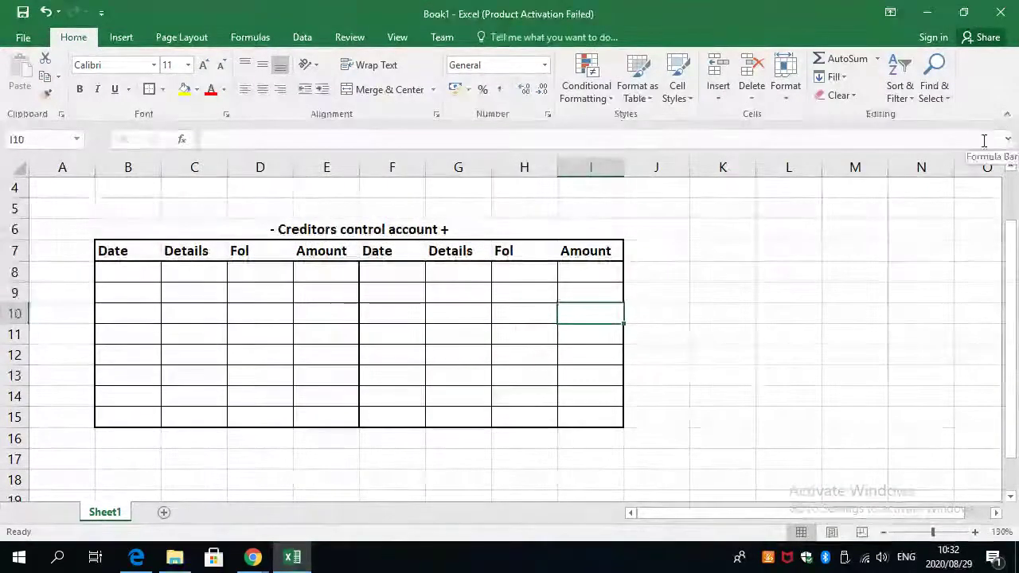
{"action": "scroll", "coordinate": [304, 271], "scroll_direction": "up", "scroll_amount": 1}
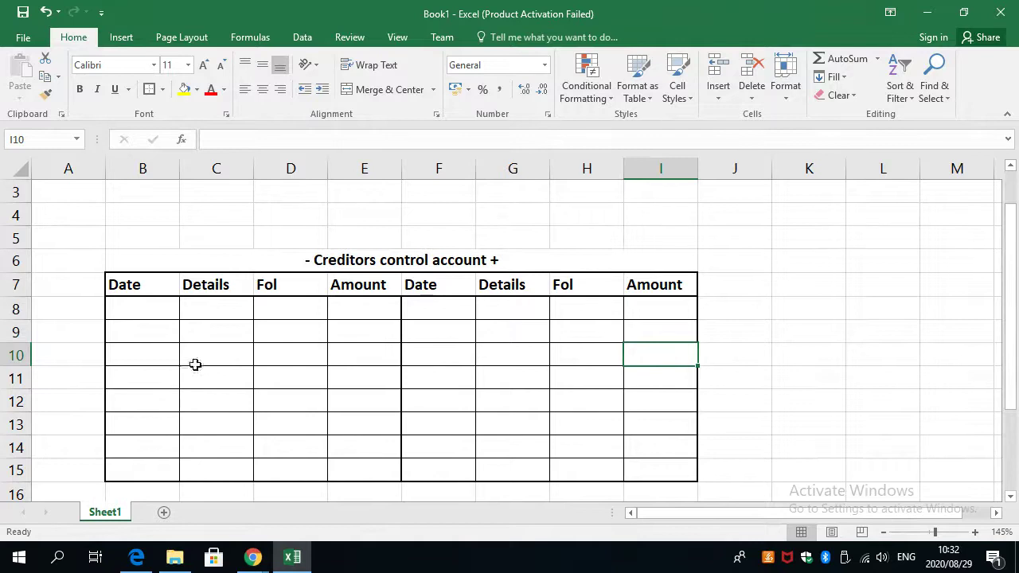
{"action": "left_click", "coordinate": [667, 315]}
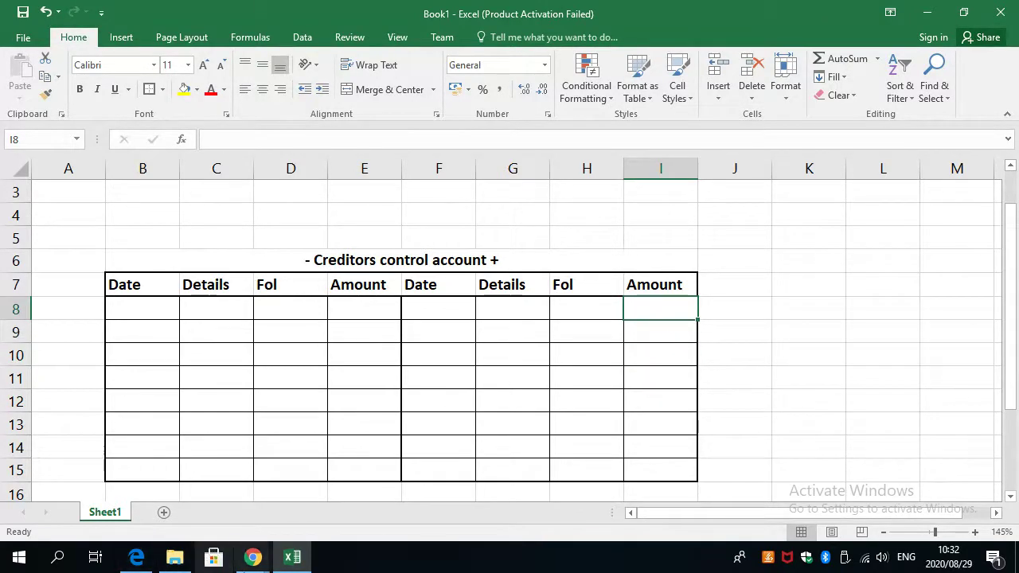
Switch to the Blackboard Collaborate session in Chrome, check its attendee list, and return to the Excel workbook.
{"action": "left_click", "coordinate": [199, 513]}
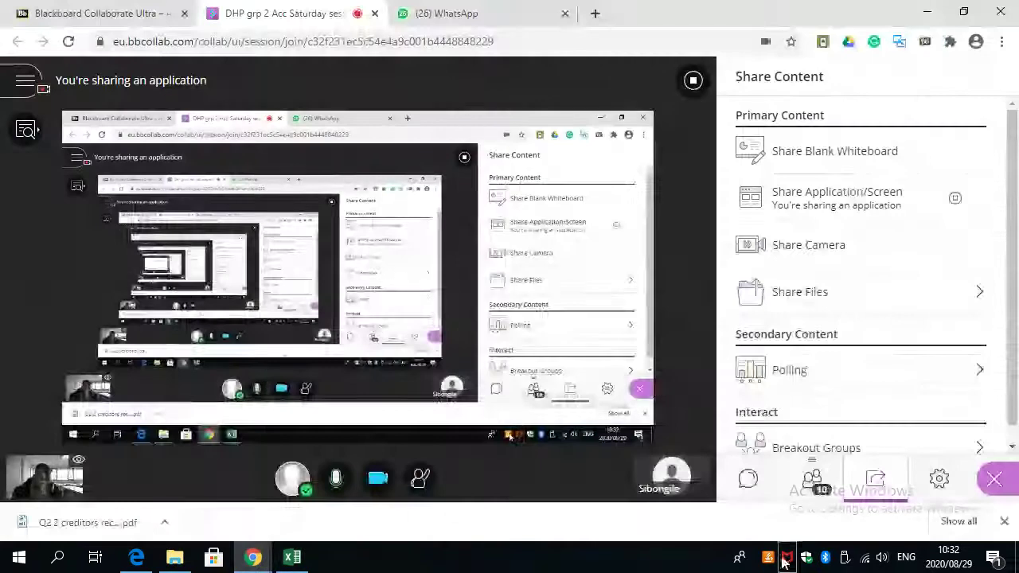
{"action": "left_click", "coordinate": [815, 483]}
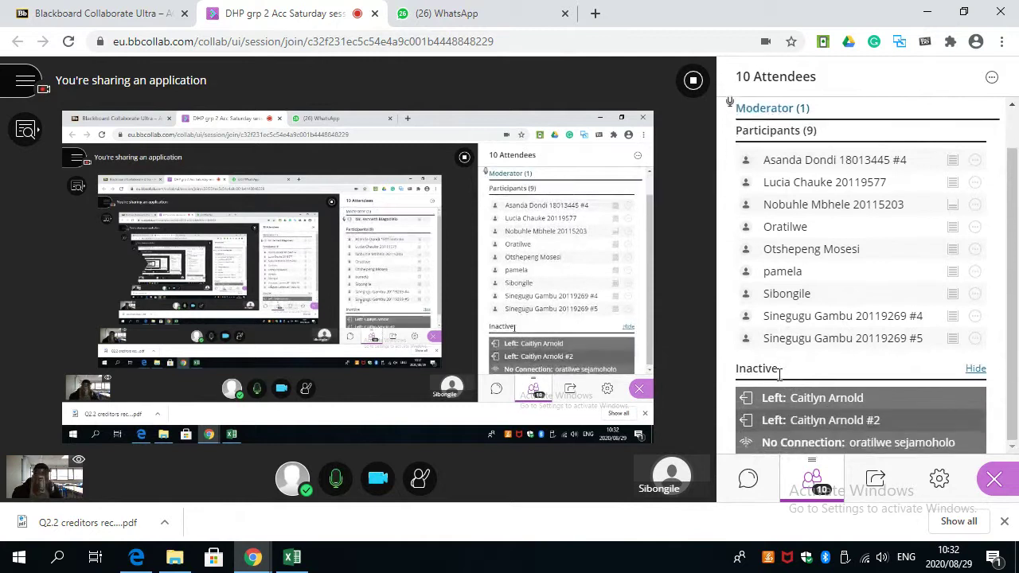
{"action": "scroll", "coordinate": [783, 382], "scroll_direction": "down", "scroll_amount": 1}
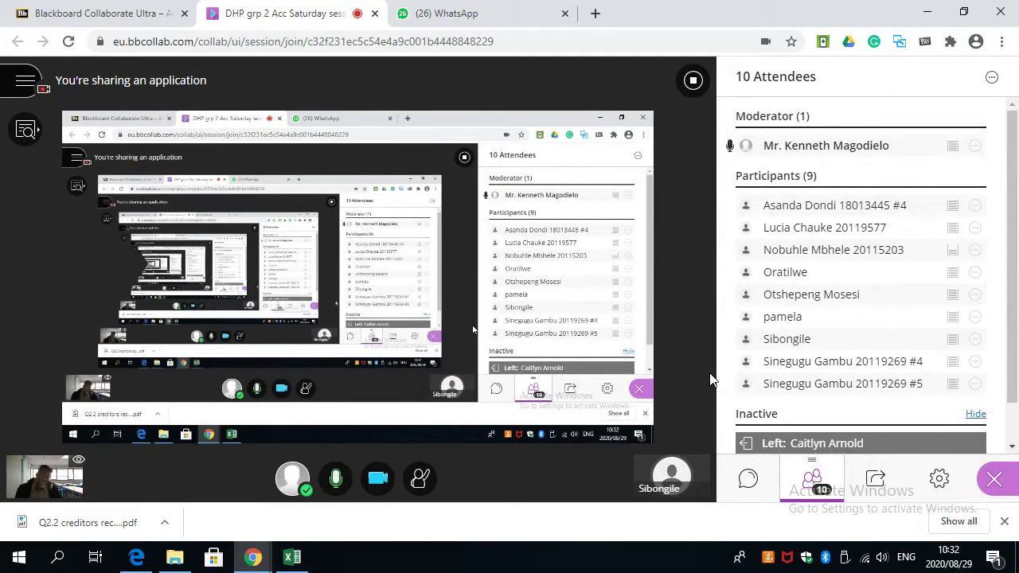
{"action": "left_click", "coordinate": [928, 13]}
{"action": "key", "text": "alt+Tab"}
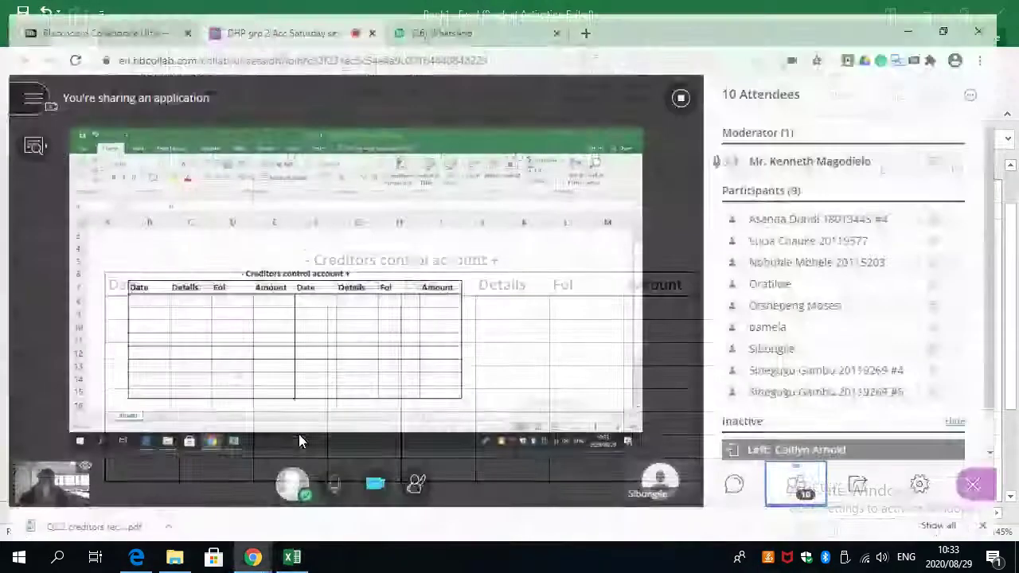
{"action": "key", "text": "alt+Tab"}
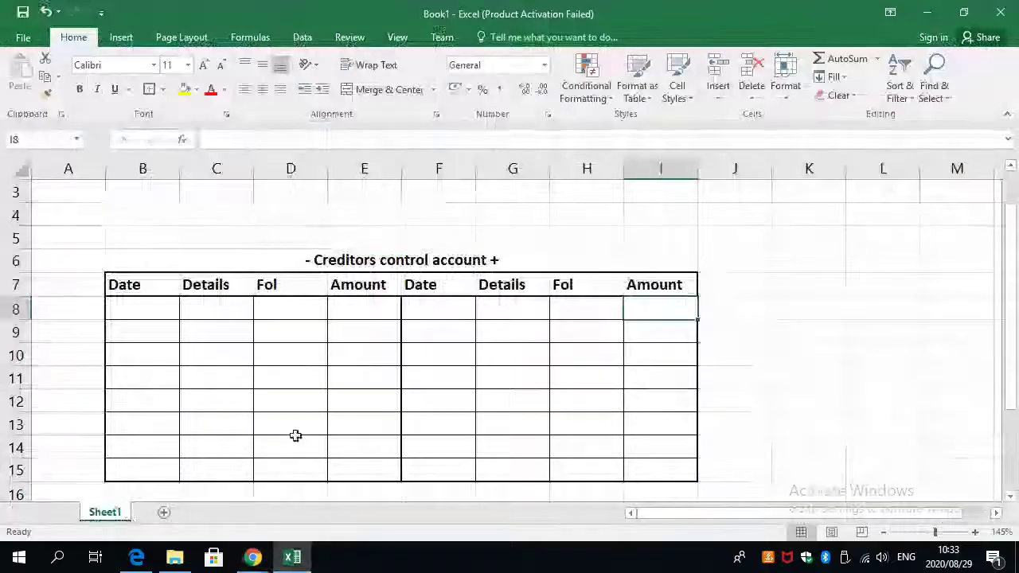
{"action": "left_click", "coordinate": [253, 557]}
{"action": "left_click", "coordinate": [288, 560]}
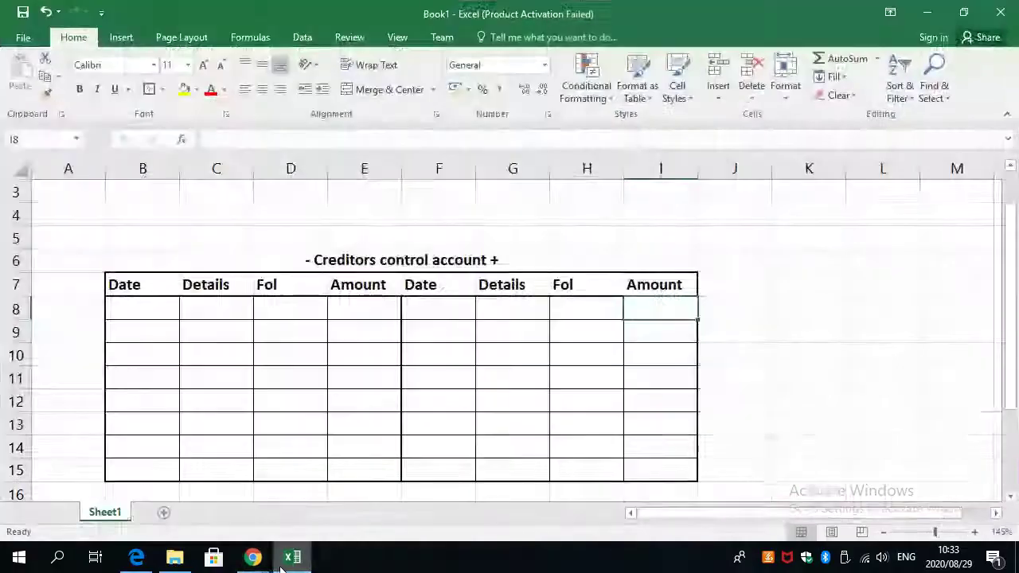
Enter 54513,12 as the opening amount in I8, checking it against the 31 May 20.9 creditors list total in the PDF.
{"action": "left_click", "coordinate": [129, 561]}
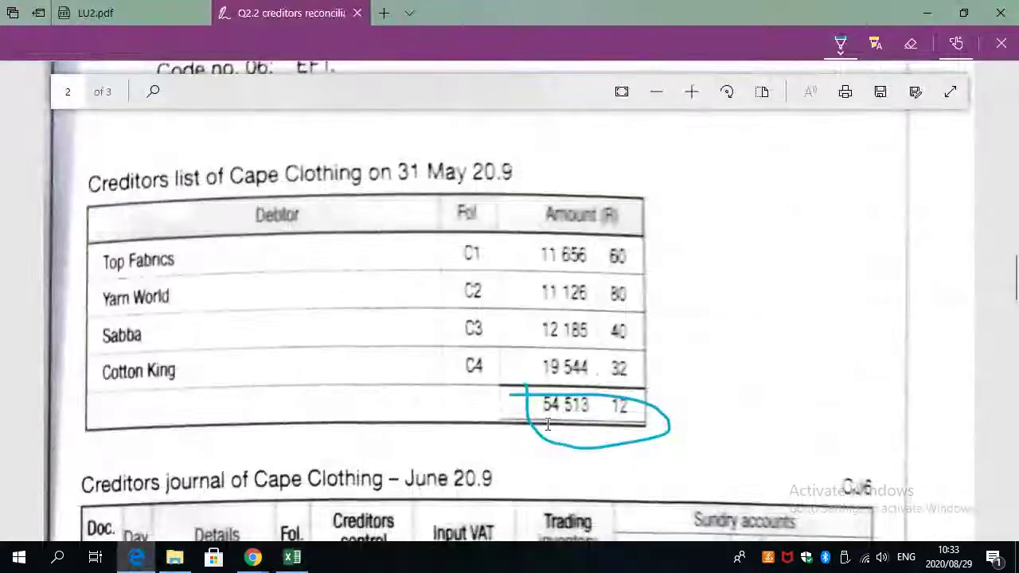
{"action": "key", "text": "alt+Tab"}
{"action": "type", "text": "545"}
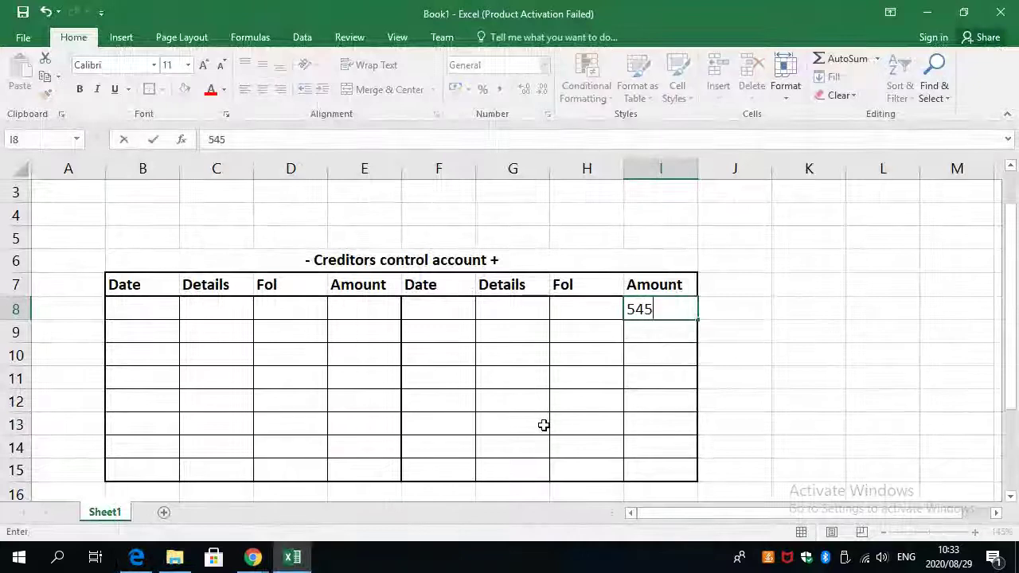
{"action": "type", "text": "13,12"}
{"action": "key", "text": "alt+Tab"}
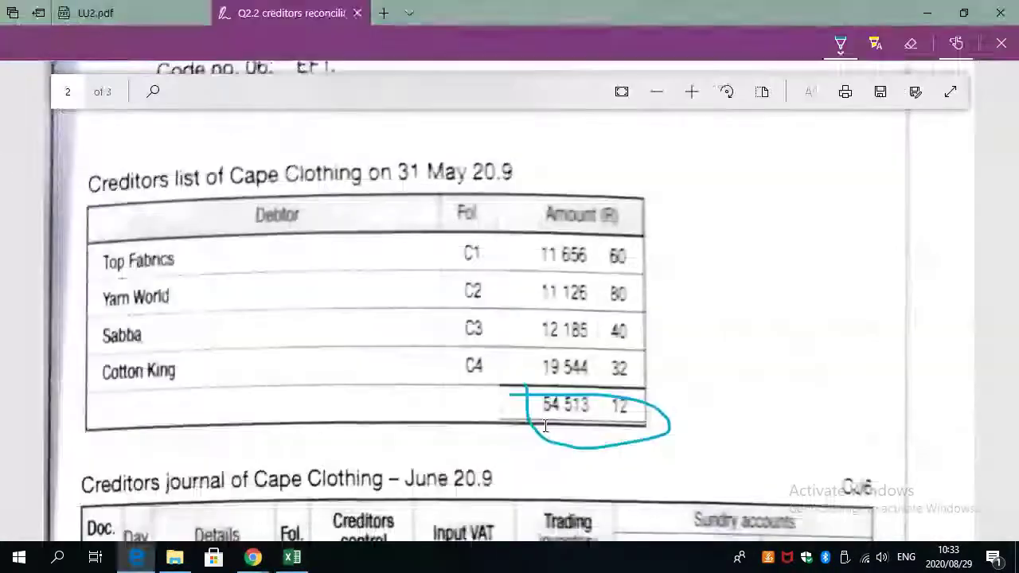
{"action": "key", "text": "alt+Tab"}
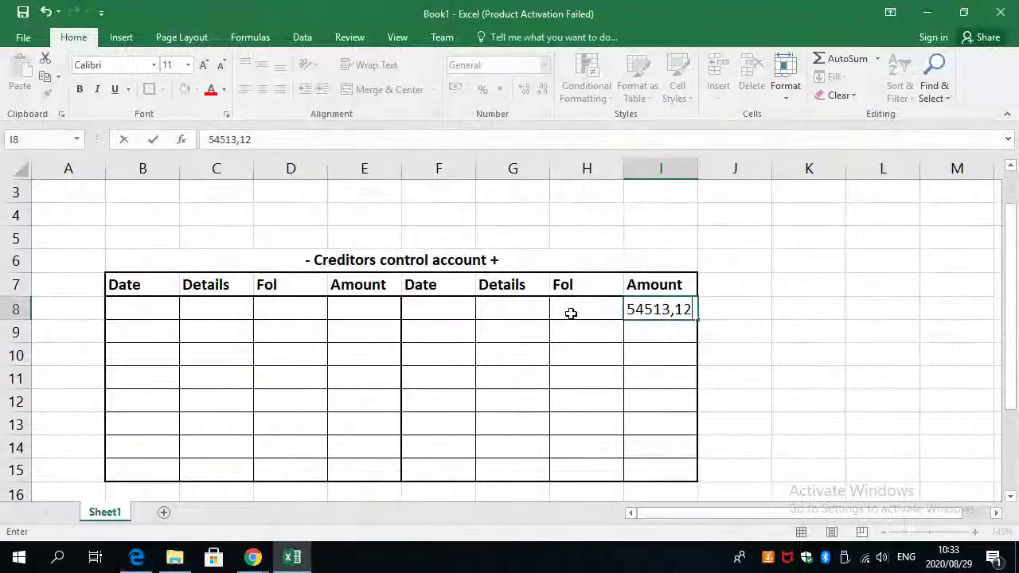
Enter folio B/d in H8 and Balance in G8 for the opening balance, widening Details column G.
{"action": "left_click", "coordinate": [561, 321]}
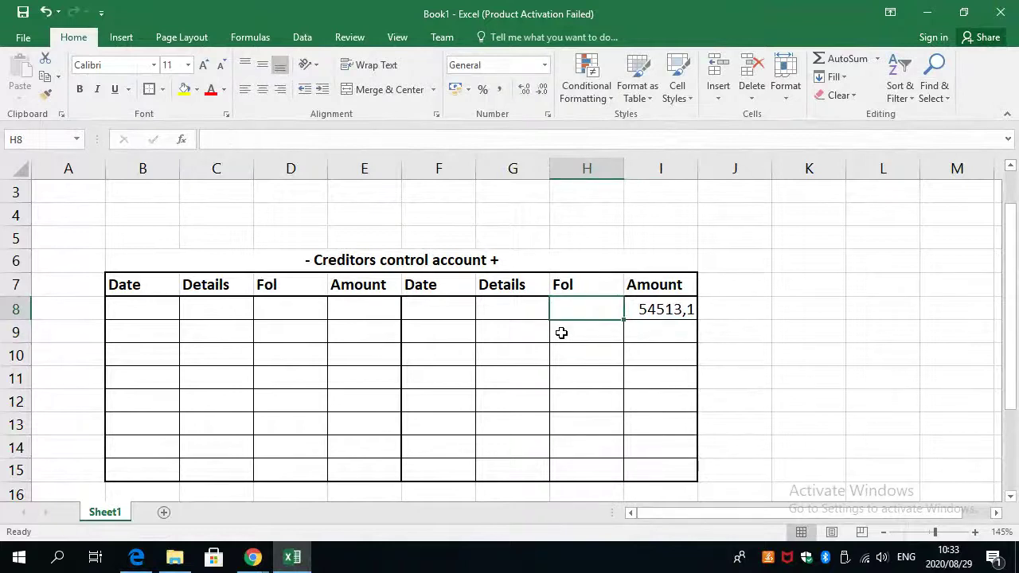
{"action": "type", "text": "B"}
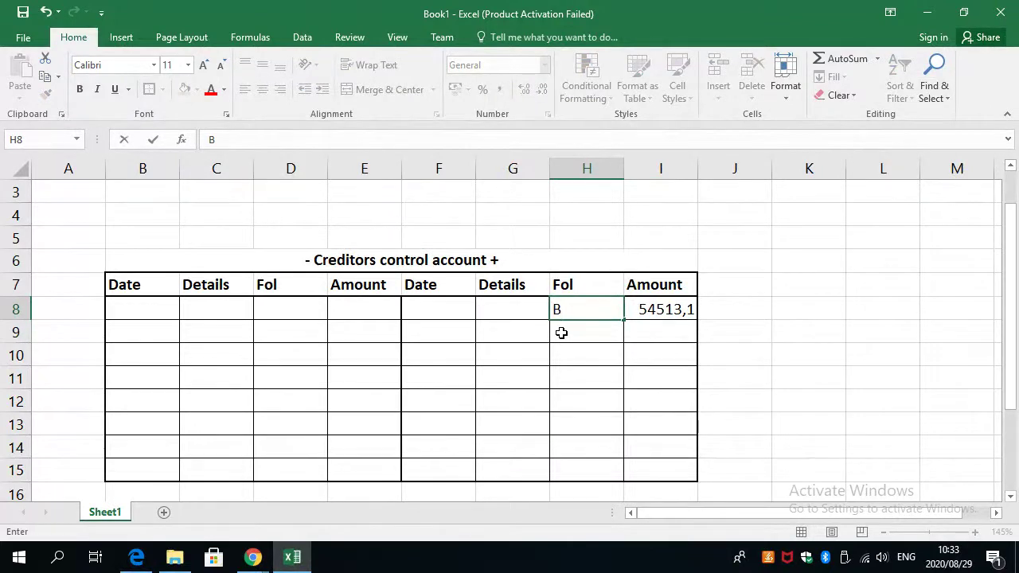
{"action": "type", "text": "/d"}
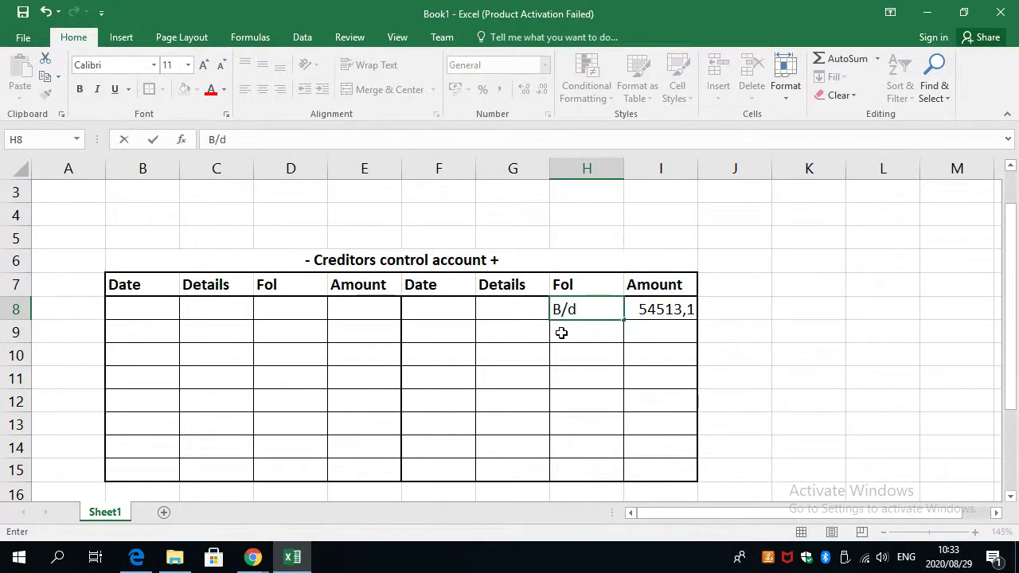
{"action": "left_click", "coordinate": [519, 310]}
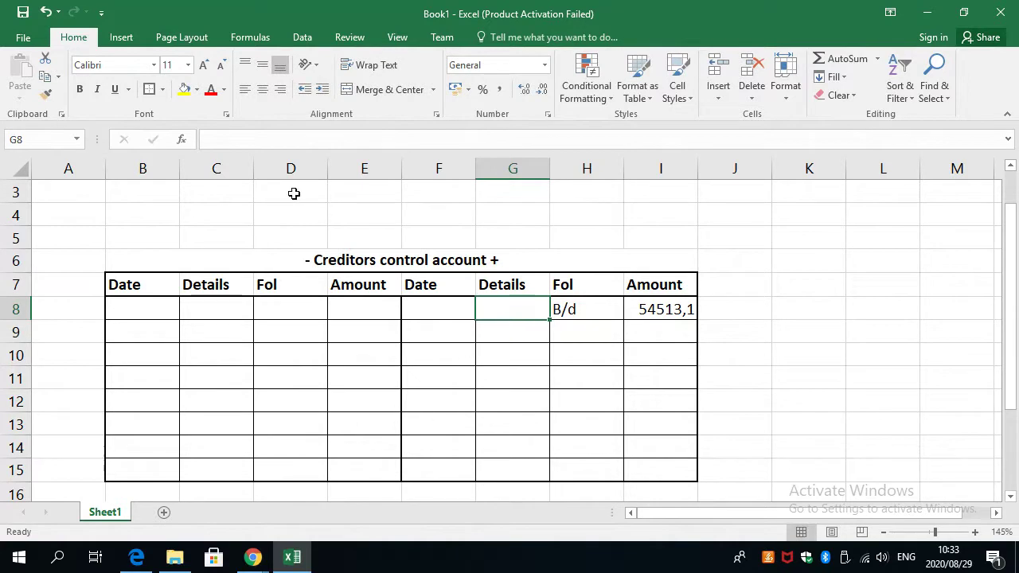
{"action": "left_click_drag", "start_coordinate": [559, 163], "coordinate": [629, 163]}
{"action": "type", "text": "Balance"}
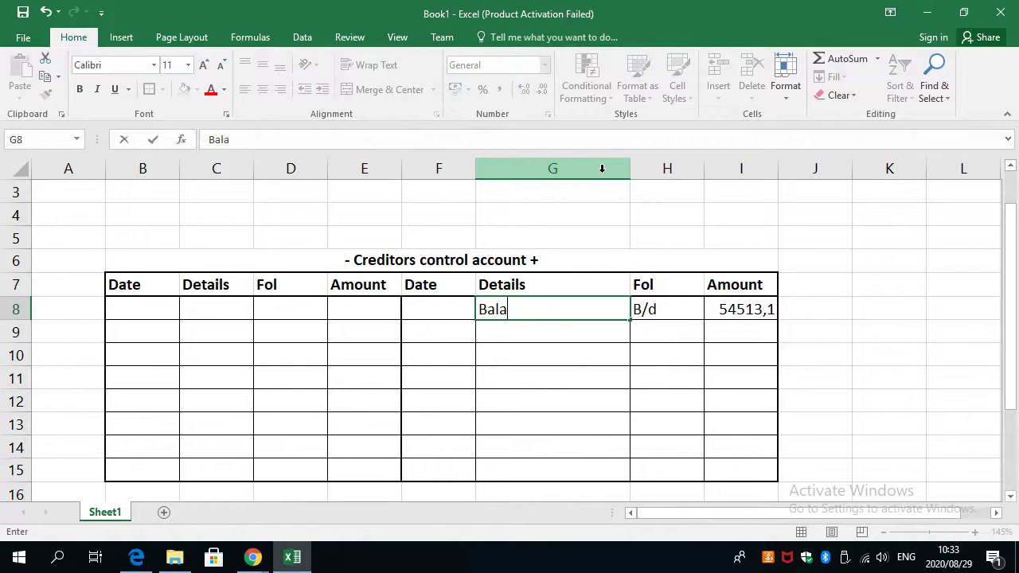
Enter 01June as the date of the opening balance in F8.
{"action": "left_click", "coordinate": [444, 311]}
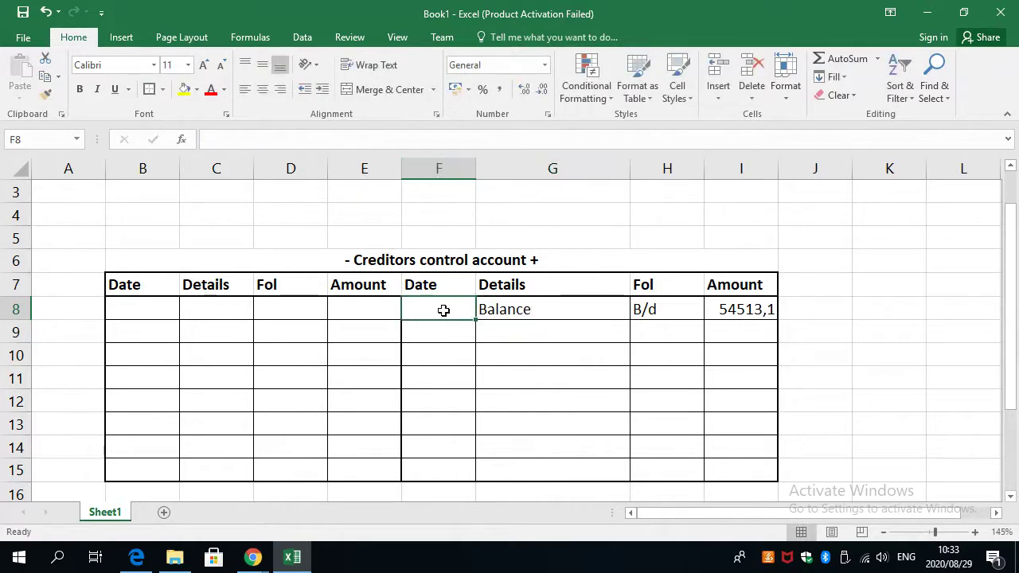
{"action": "type", "text": "01Junew"}
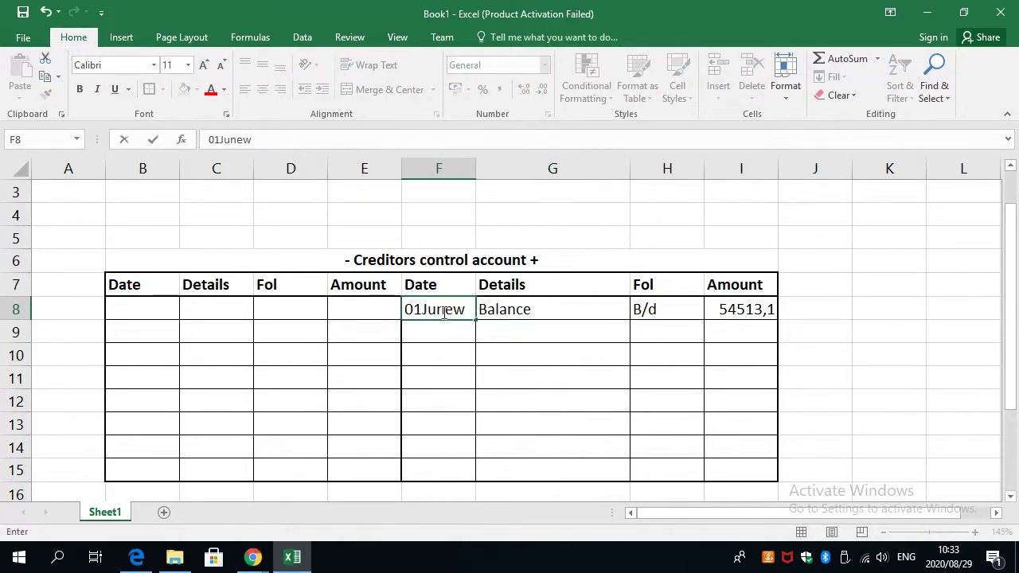
{"action": "key", "text": "BackSpace"}
{"action": "left_click", "coordinate": [482, 338]}
Switch to the question PDF and circle the Creditors control total of the June 20.9 creditors journal in ink.
{"action": "key", "text": "alt+Tab"}
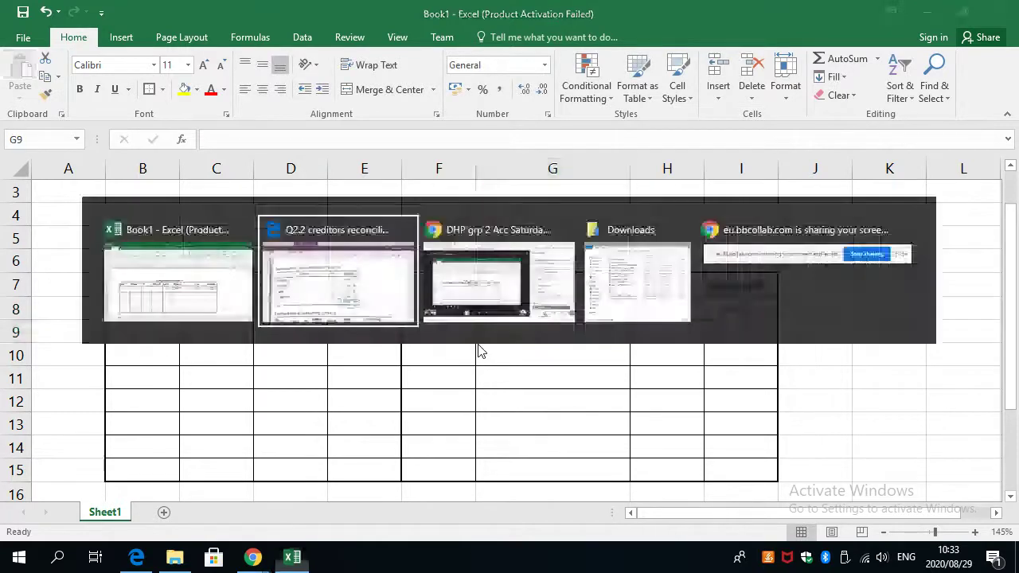
{"action": "scroll", "coordinate": [447, 367], "scroll_direction": "down", "scroll_amount": 3}
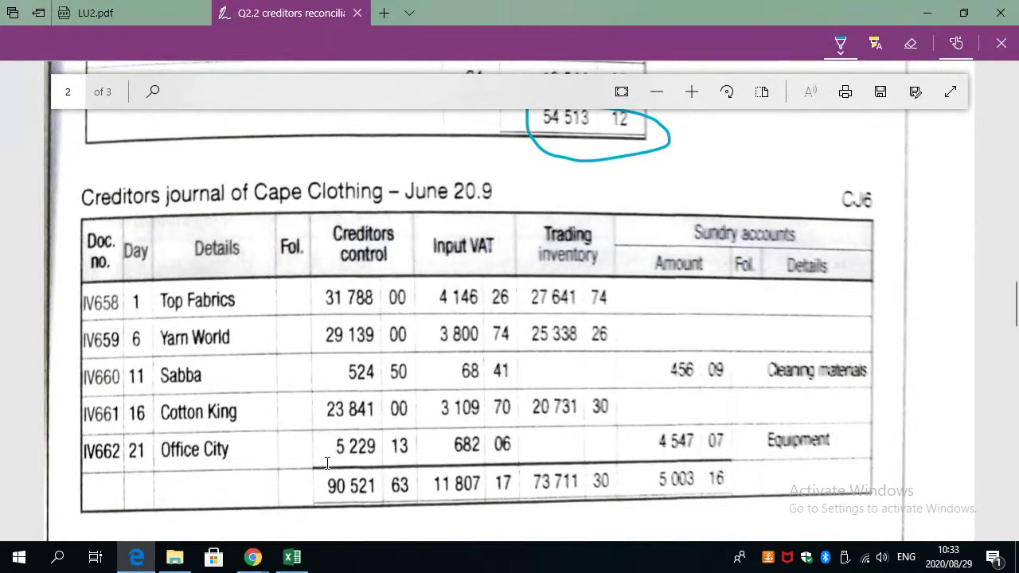
{"action": "mouse_move", "coordinate": [325, 469]}
{"action": "left_mouse_down"}
{"action": "mouse_move", "coordinate": [312, 485]}
{"action": "mouse_move", "coordinate": [322, 514]}
{"action": "mouse_move", "coordinate": [396, 515]}
{"action": "mouse_move", "coordinate": [419, 487]}
{"action": "mouse_move", "coordinate": [355, 458]}
{"action": "mouse_move", "coordinate": [316, 473]}
{"action": "left_mouse_up"}
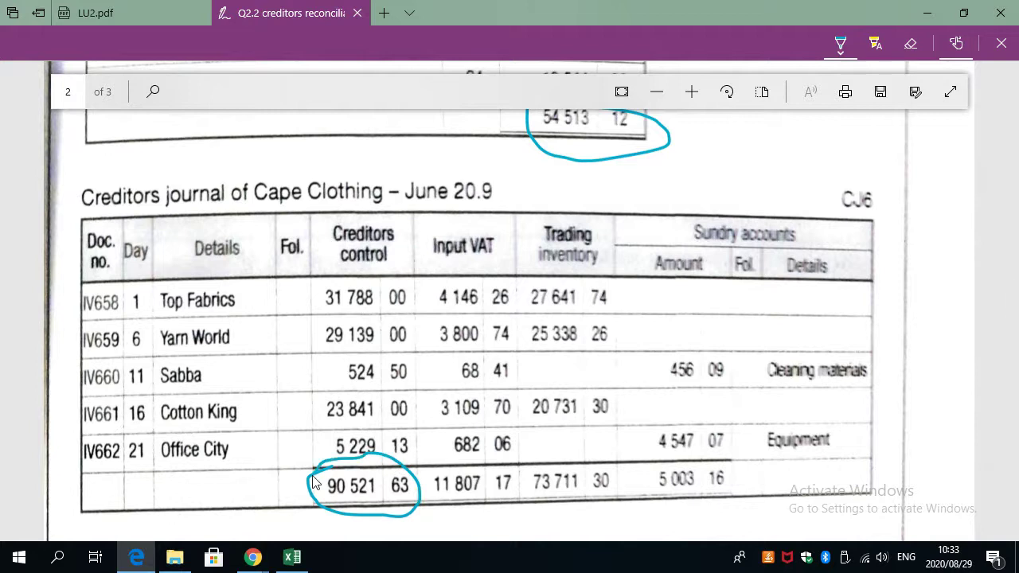
Return to the Excel workbook and enter 90521,63 in I9, checking it against the Creditors control total in the PDF.
{"action": "key", "text": "alt+Tab"}
{"action": "left_click", "coordinate": [698, 334]}
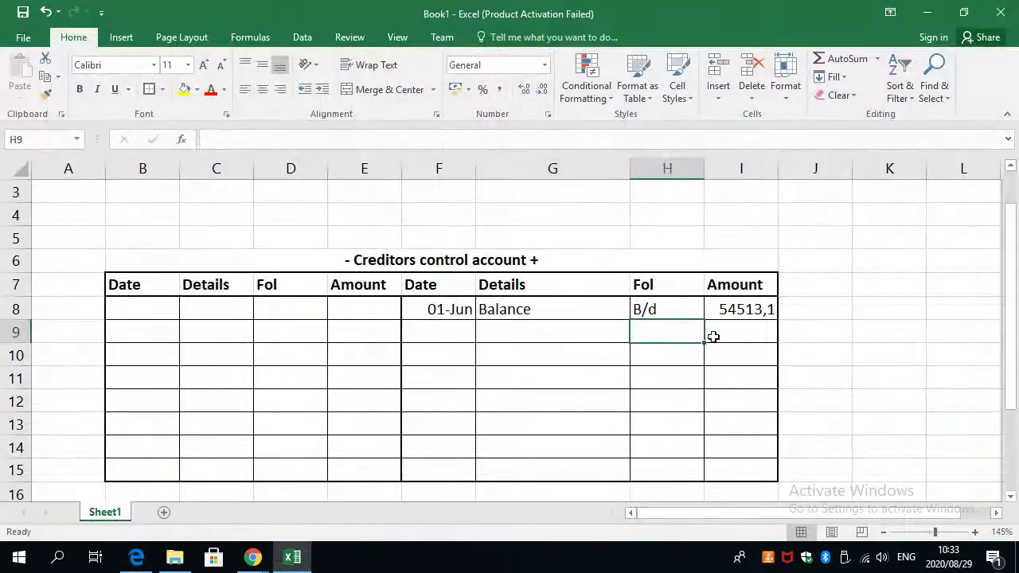
{"action": "left_click", "coordinate": [714, 336]}
{"action": "type", "text": "9052"}
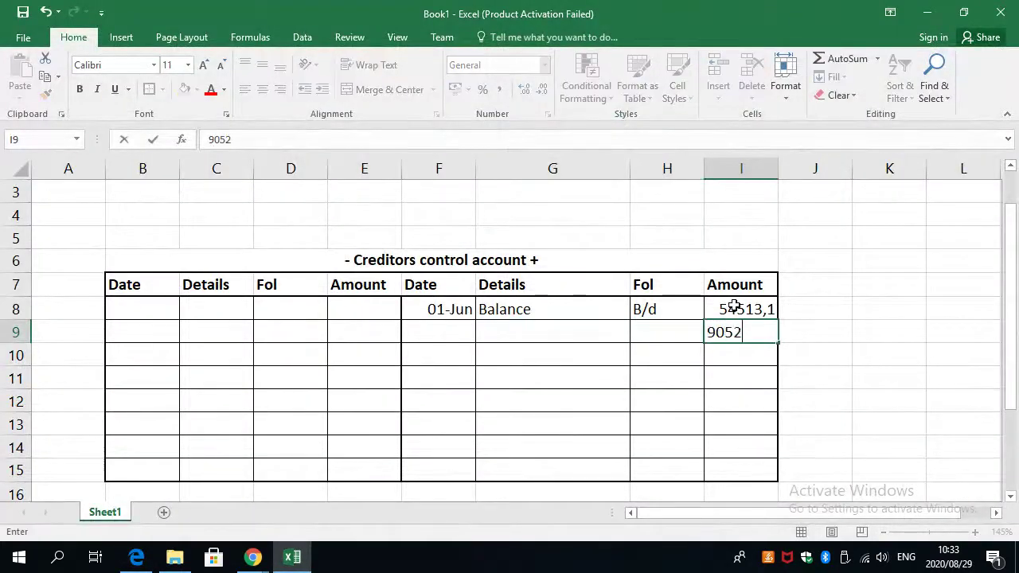
{"action": "type", "text": "1"}
{"action": "key", "text": "alt+Tab"}
{"action": "key", "text": "alt+Tab"}
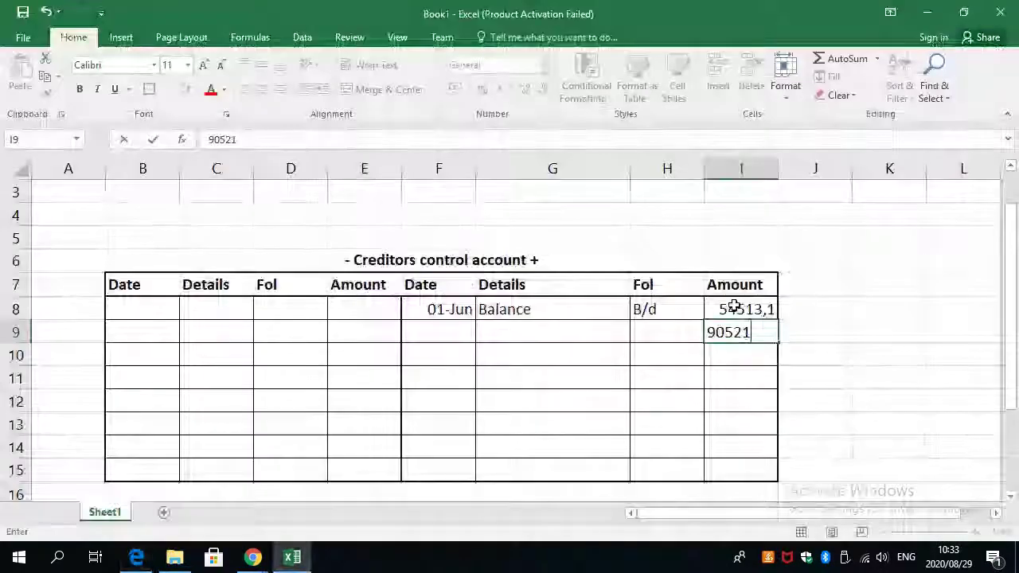
{"action": "type", "text": ",63"}
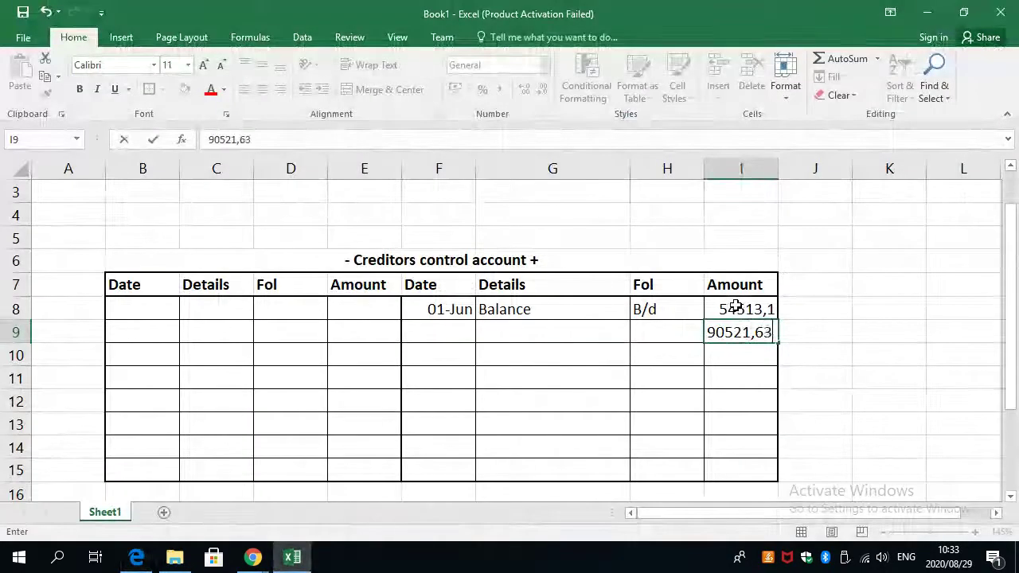
Enter CJ as the folio in H9, referring to the creditors journal in the PDF.
{"action": "left_click", "coordinate": [676, 332]}
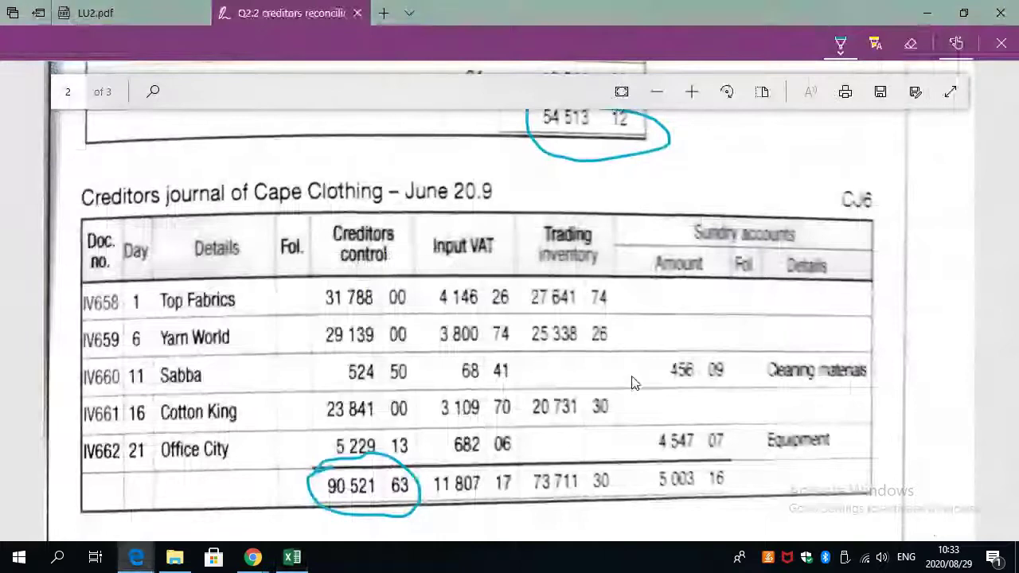
{"action": "key", "text": "alt+Tab"}
{"action": "key", "text": "alt+Tab"}
{"action": "type", "text": "C"}
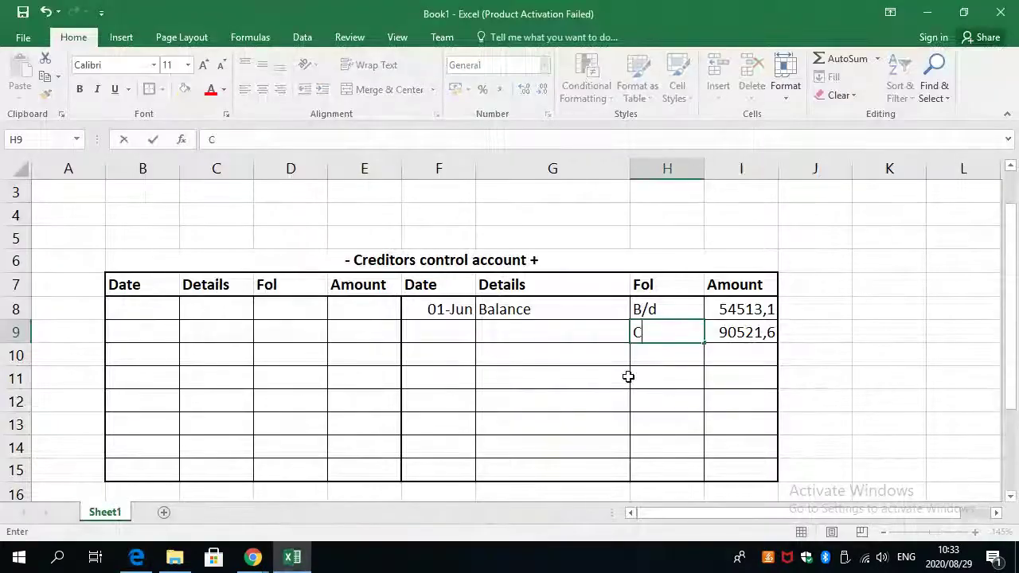
Check the creditors journal in the PDF and enter Total purchases as the details in G9.
{"action": "left_click", "coordinate": [593, 332]}
{"action": "key", "text": "alt+Tab"}
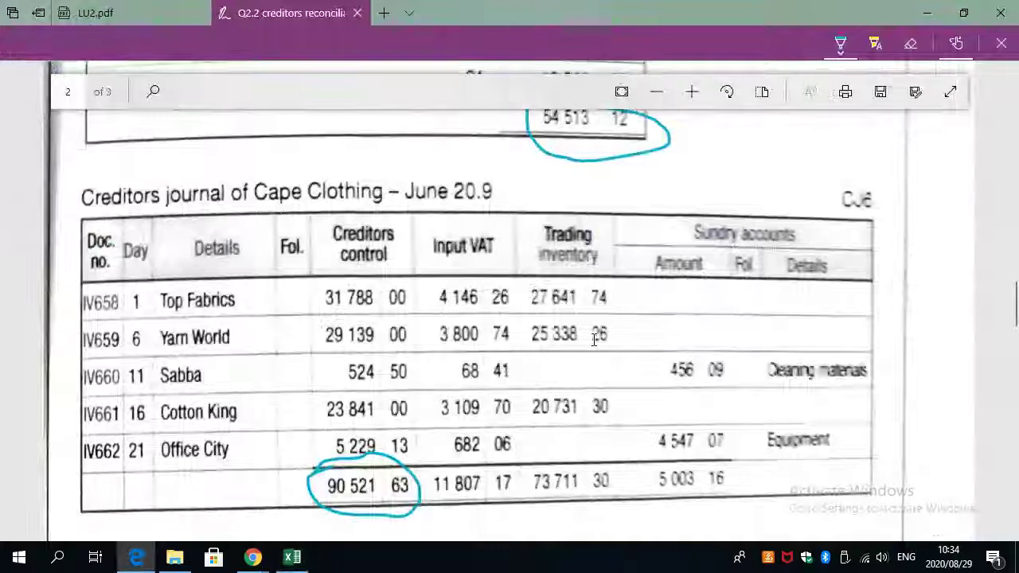
{"action": "key", "text": "alt+Tab"}
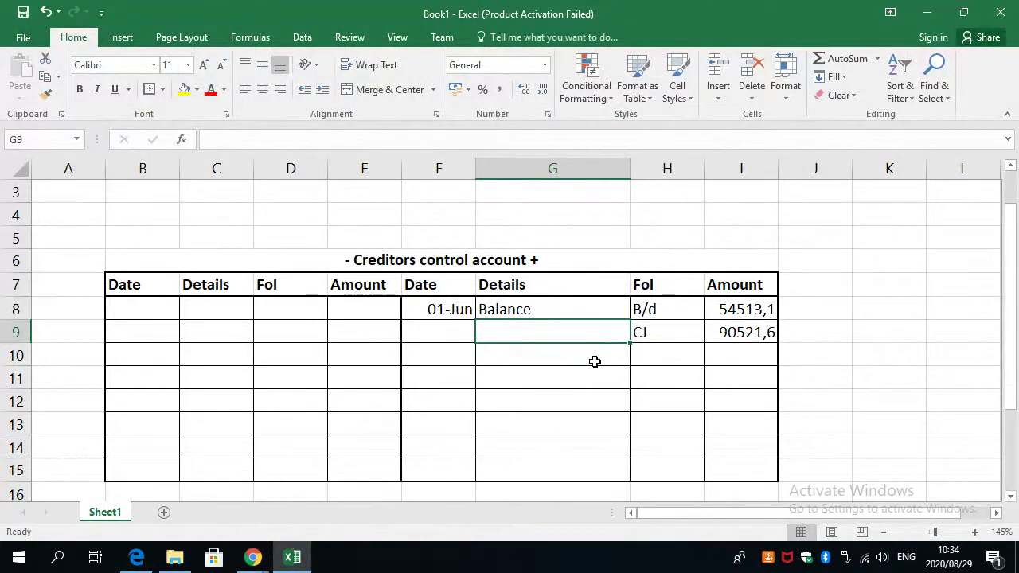
{"action": "type", "text": "Totap"}
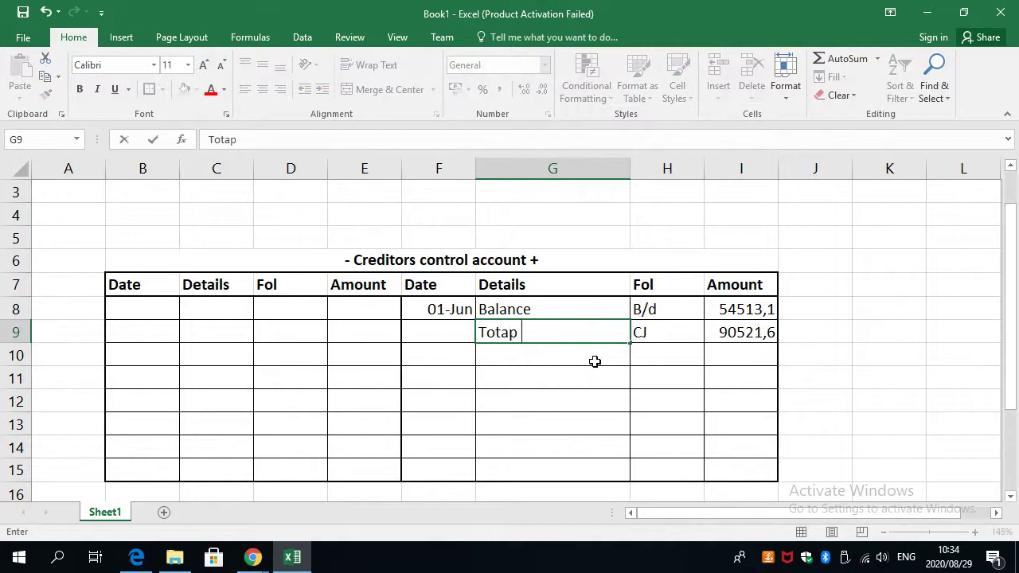
{"action": "key", "text": "BackSpace"}
{"action": "type", "text": "l purch"}
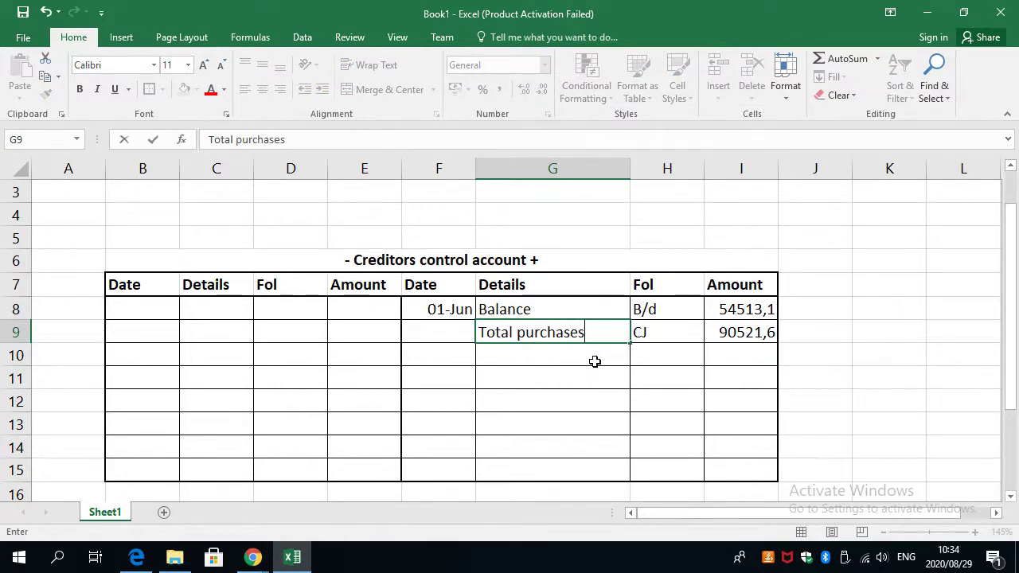
Complete the Total purchases details in G9 and enter 30June as that entry's date in F9.
{"action": "type", "text": "ases"}
{"action": "left_click", "coordinate": [448, 332]}
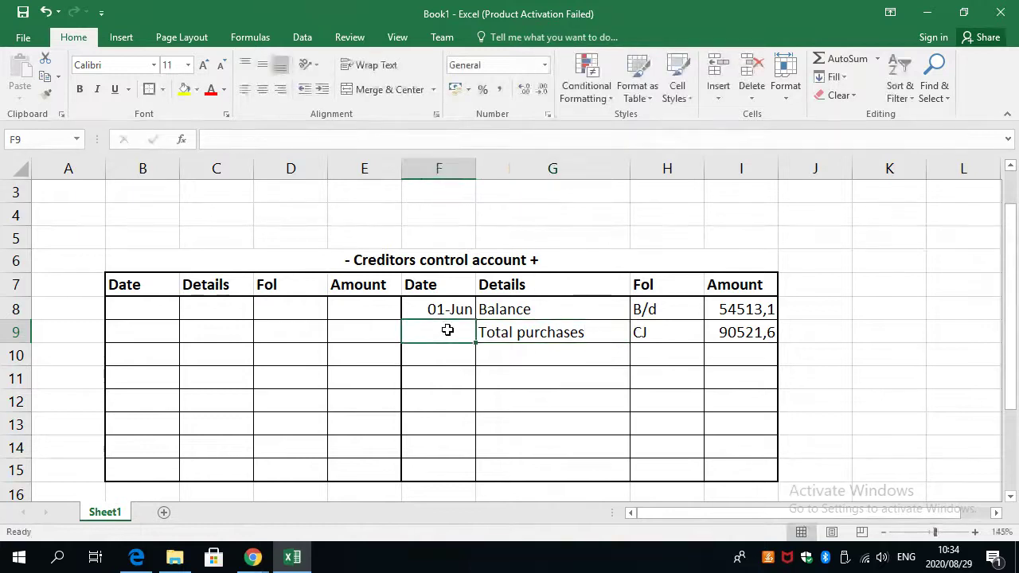
{"action": "type", "text": "30June"}
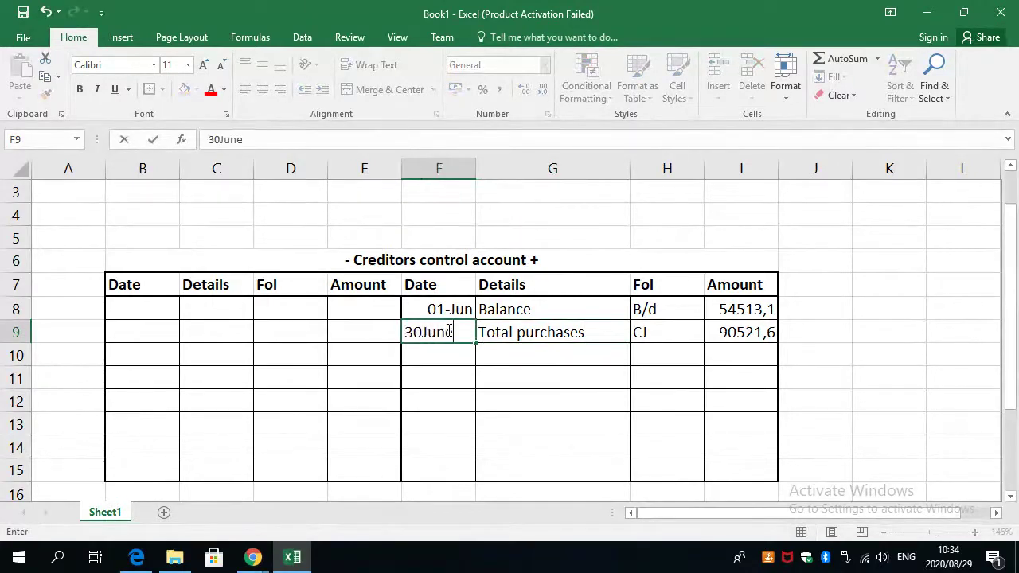
{"action": "key", "text": "Return"}
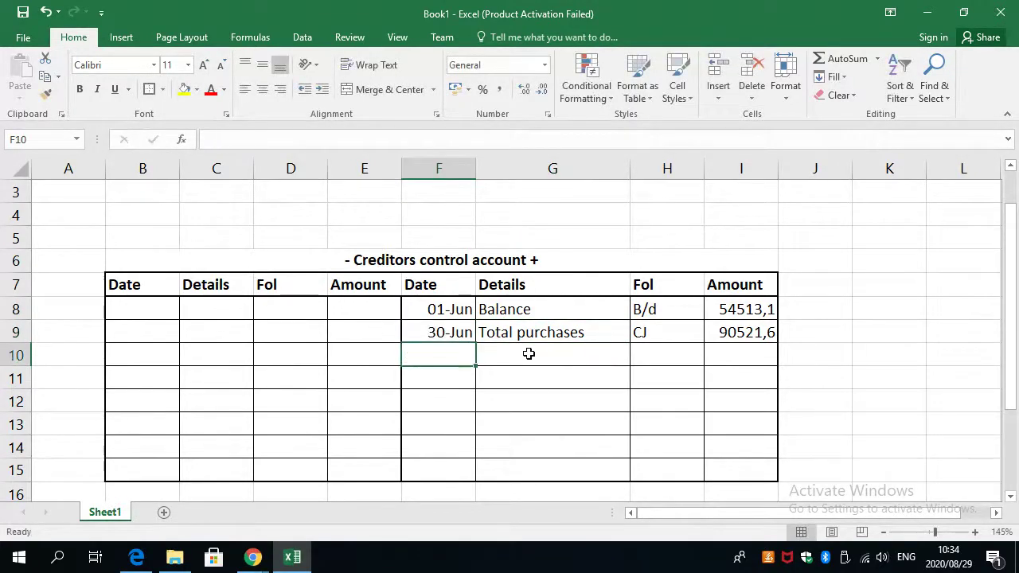
In the question PDF, circle the Creditors control total of the June 20.9 creditors allowances journal, with E8 selected in the Excel workbook for its amount.
{"action": "key", "text": "alt+Tab"}
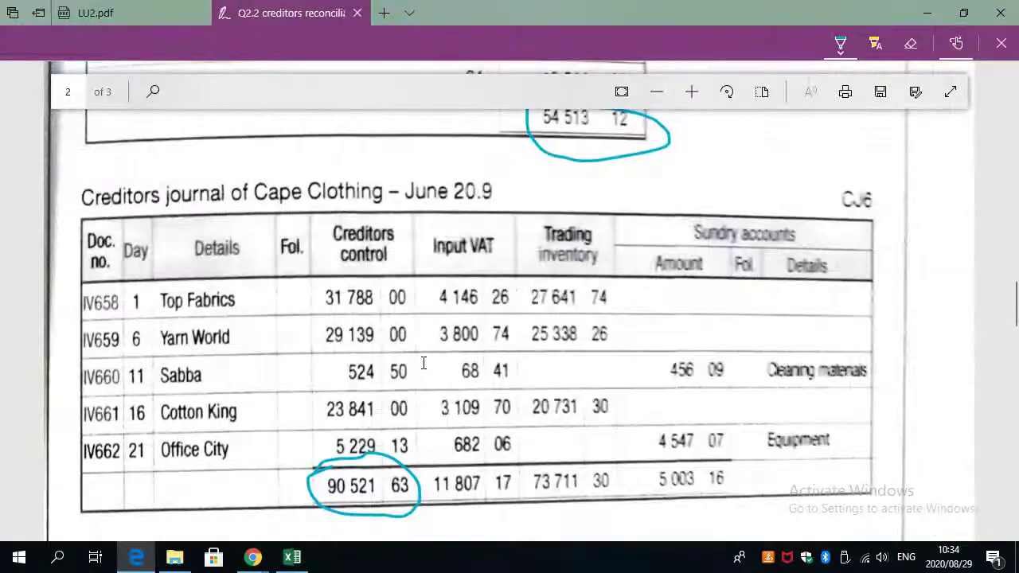
{"action": "scroll", "coordinate": [424, 363], "scroll_direction": "down", "scroll_amount": 5}
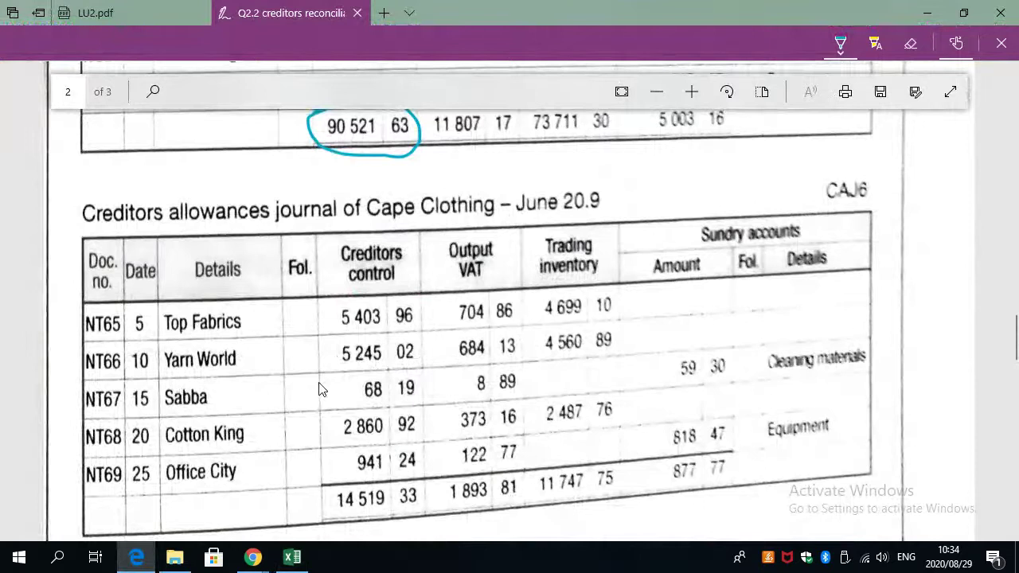
{"action": "key", "text": "alt+Tab"}
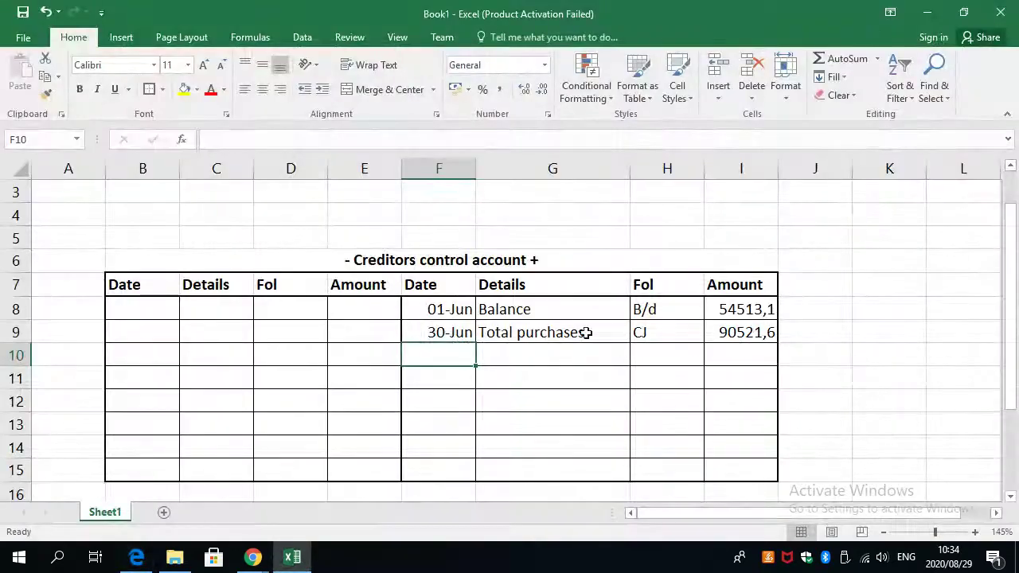
{"action": "left_click_drag", "start_coordinate": [504, 312], "coordinate": [504, 320]}
{"action": "left_click", "coordinate": [745, 350]}
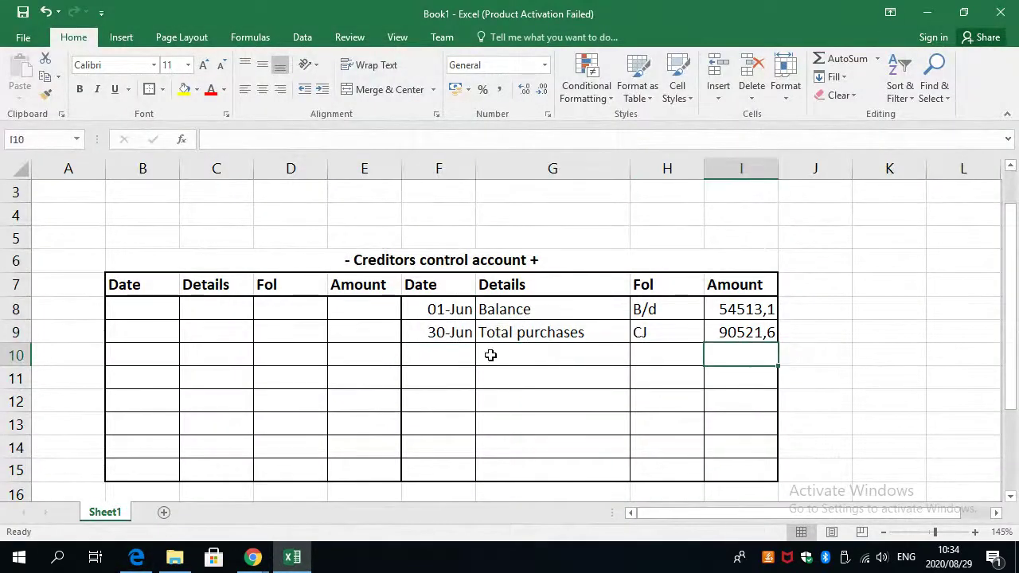
{"action": "left_click", "coordinate": [358, 313]}
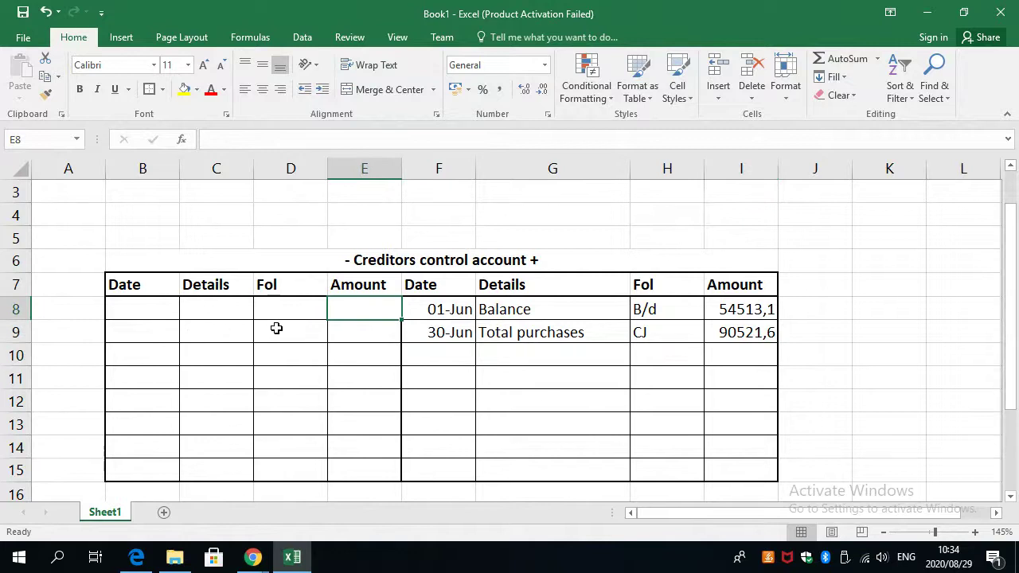
{"action": "key", "text": "alt+Tab"}
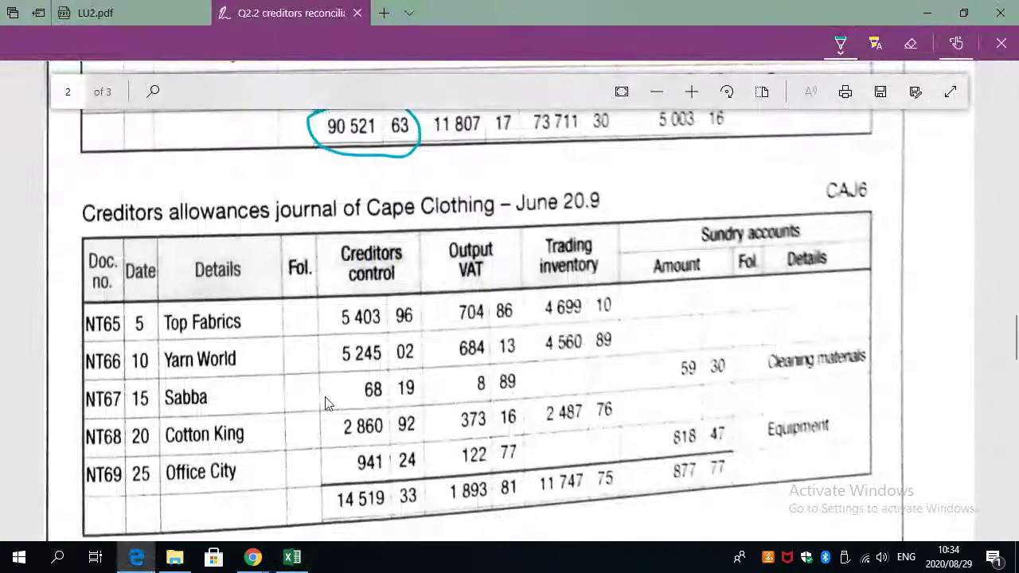
{"action": "mouse_move", "coordinate": [342, 493]}
{"action": "left_mouse_down"}
{"action": "mouse_move", "coordinate": [353, 527]}
{"action": "mouse_move", "coordinate": [425, 513]}
{"action": "mouse_move", "coordinate": [422, 479]}
{"action": "mouse_move", "coordinate": [346, 489]}
{"action": "left_mouse_up"}
Return to the Excel workbook and enter 14519,33 in E8, checking it against the creditors allowances journal in the PDF.
{"action": "key", "text": "alt+Tab"}
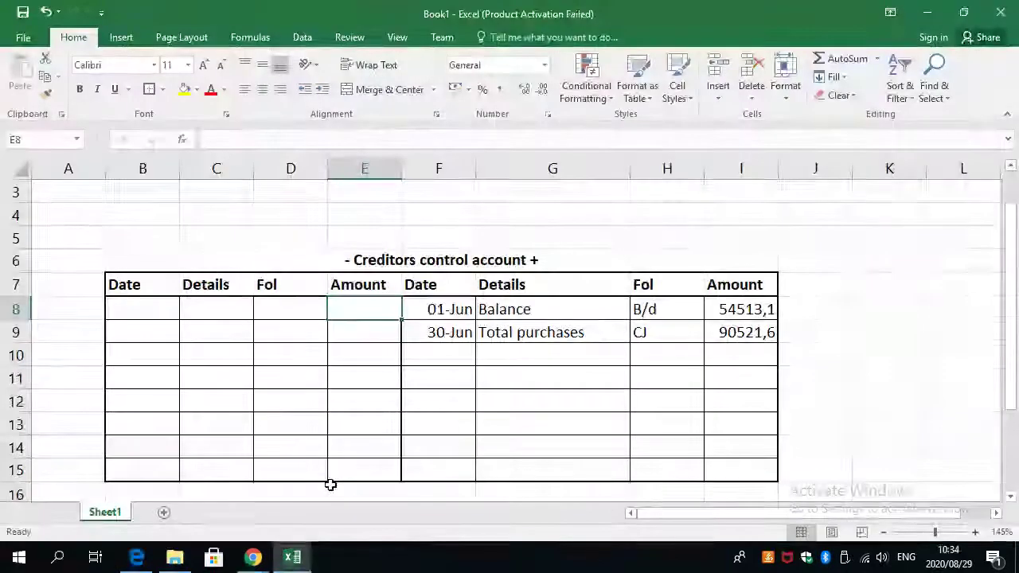
{"action": "type", "text": "0"}
{"action": "key", "text": "BackSpace"}
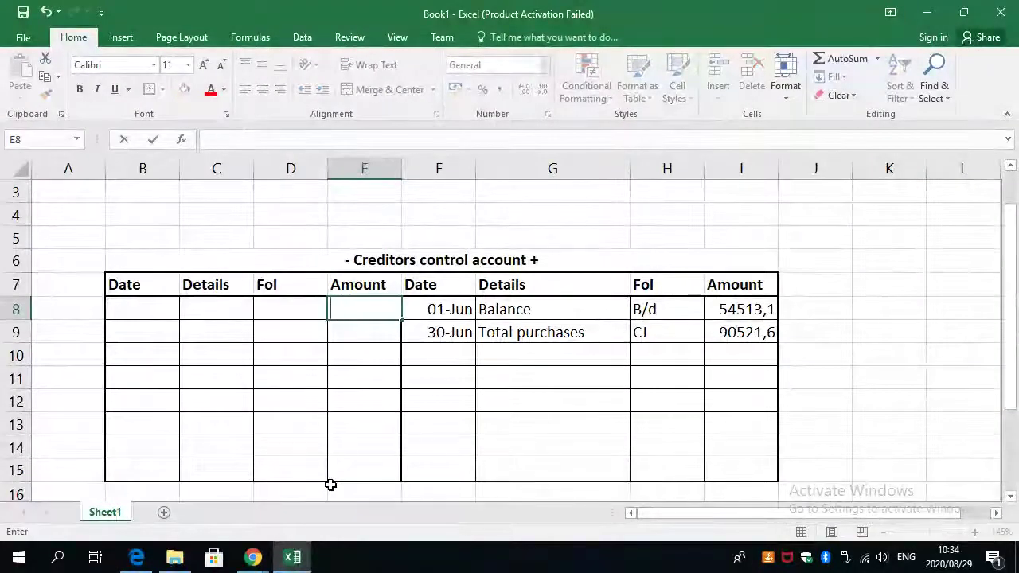
{"action": "type", "text": "14"}
{"action": "key", "text": "alt+Tab"}
{"action": "key", "text": "alt+Tab"}
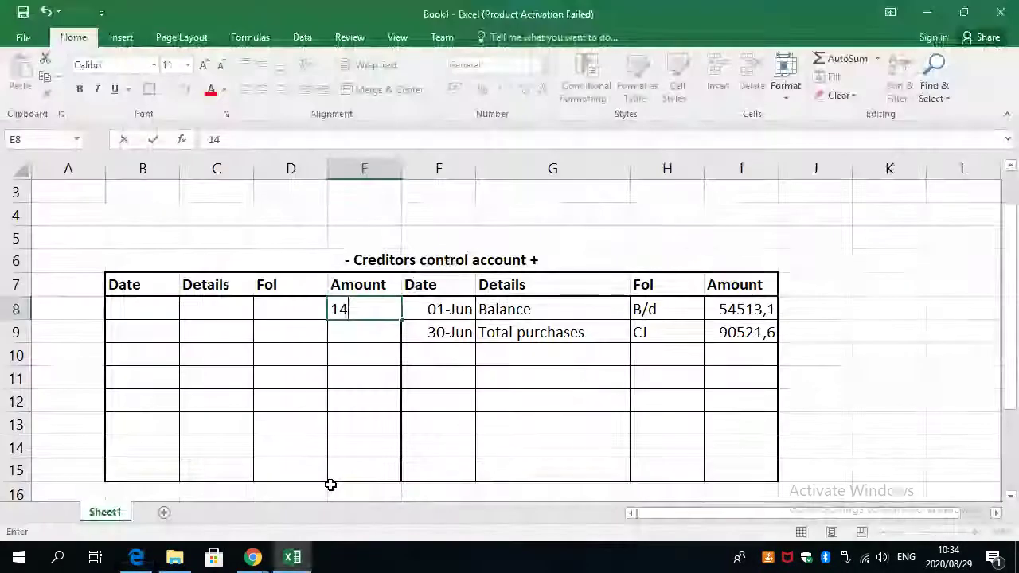
{"action": "type", "text": "519,"}
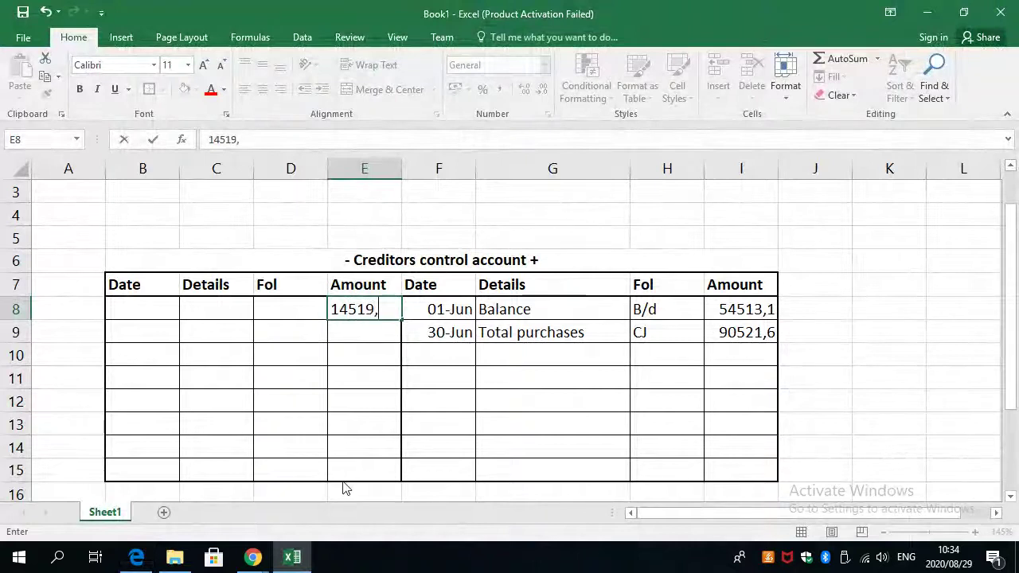
{"action": "key", "text": "alt+Tab"}
{"action": "key", "text": "alt+Tab"}
{"action": "type", "text": "33"}
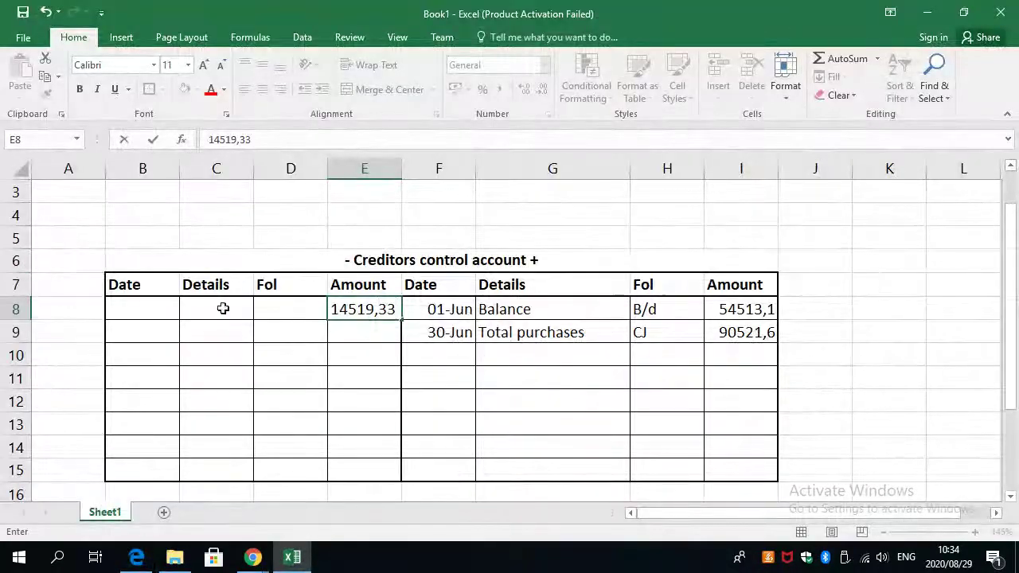
Enter CAJ as the folio in D8 and Purchase returns as the details in C8, referring to the PDF.
{"action": "left_click", "coordinate": [287, 315]}
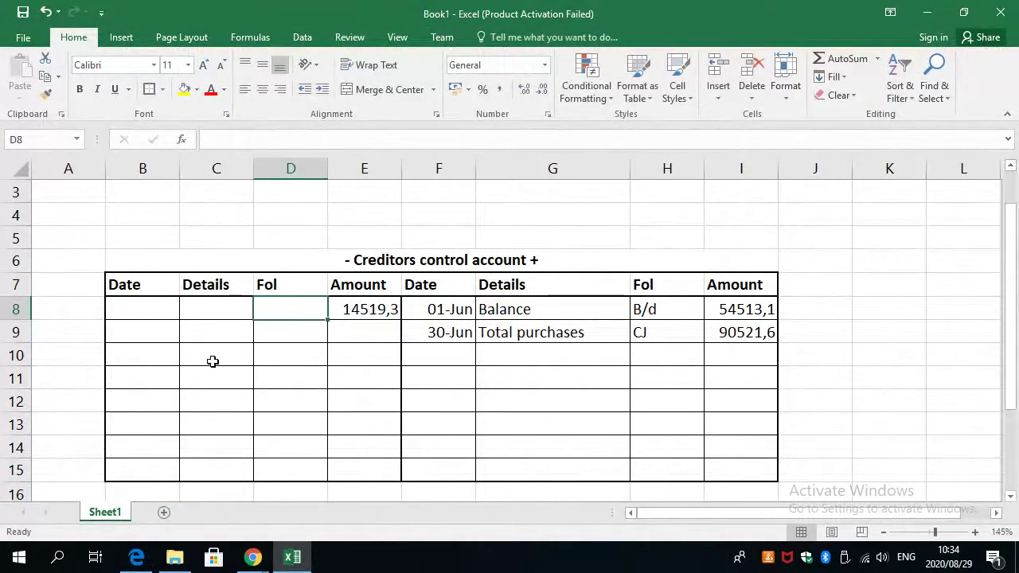
{"action": "type", "text": "CA"}
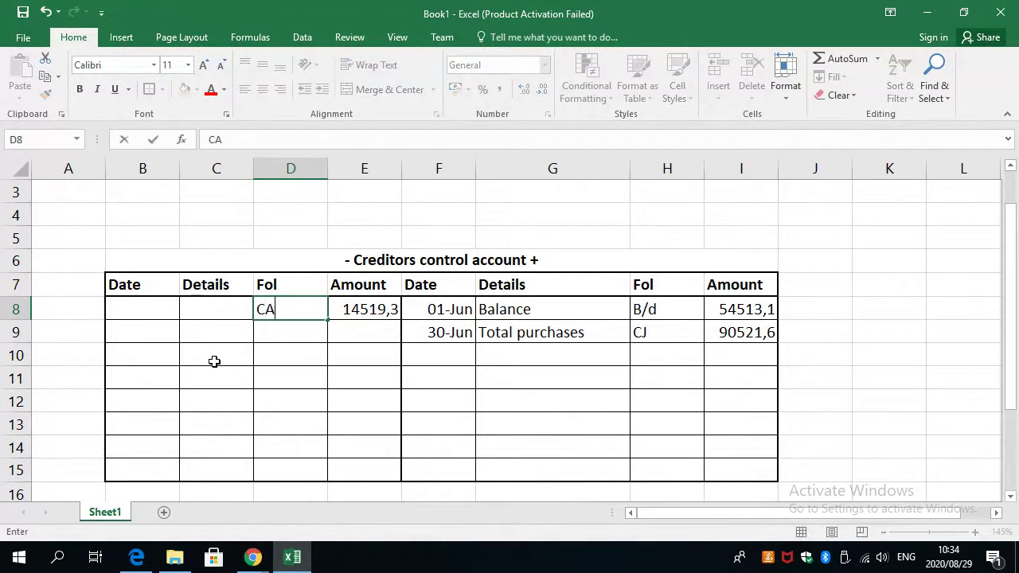
{"action": "type", "text": "J"}
{"action": "left_click", "coordinate": [229, 310]}
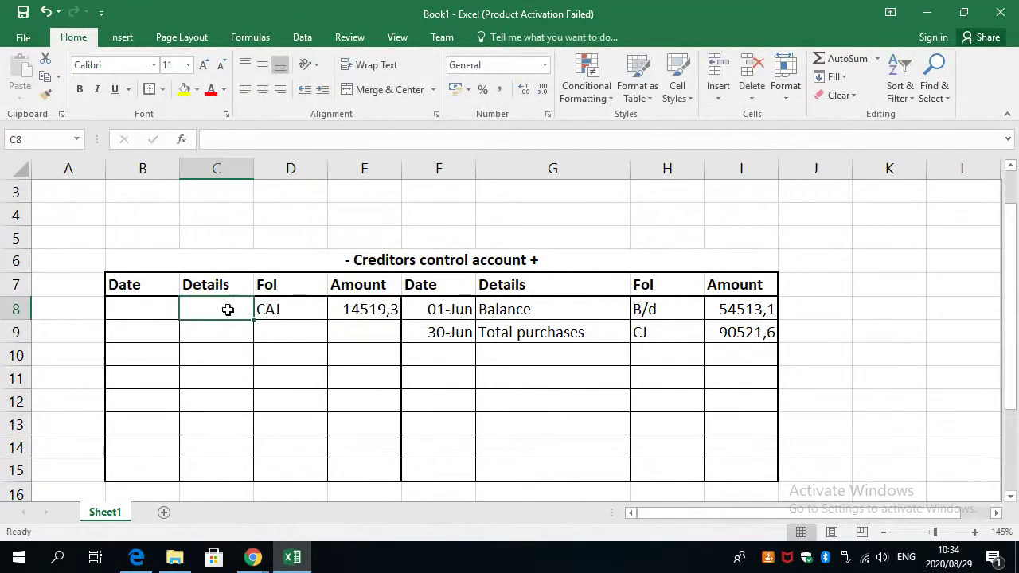
{"action": "key", "text": "alt+Tab"}
{"action": "key", "text": "alt+Tab"}
{"action": "type", "text": "Pur"}
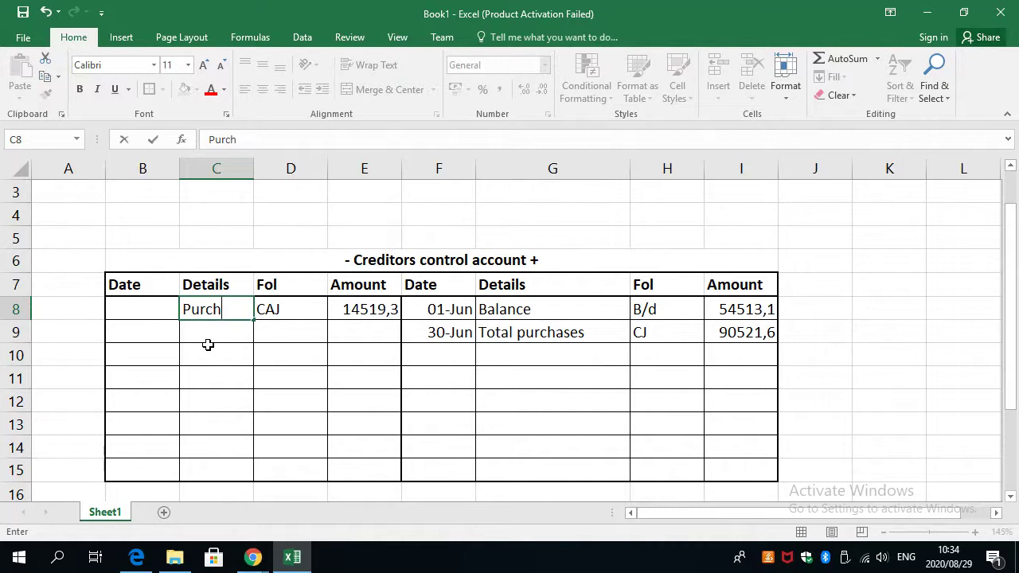
{"action": "type", "text": "chase returns"}
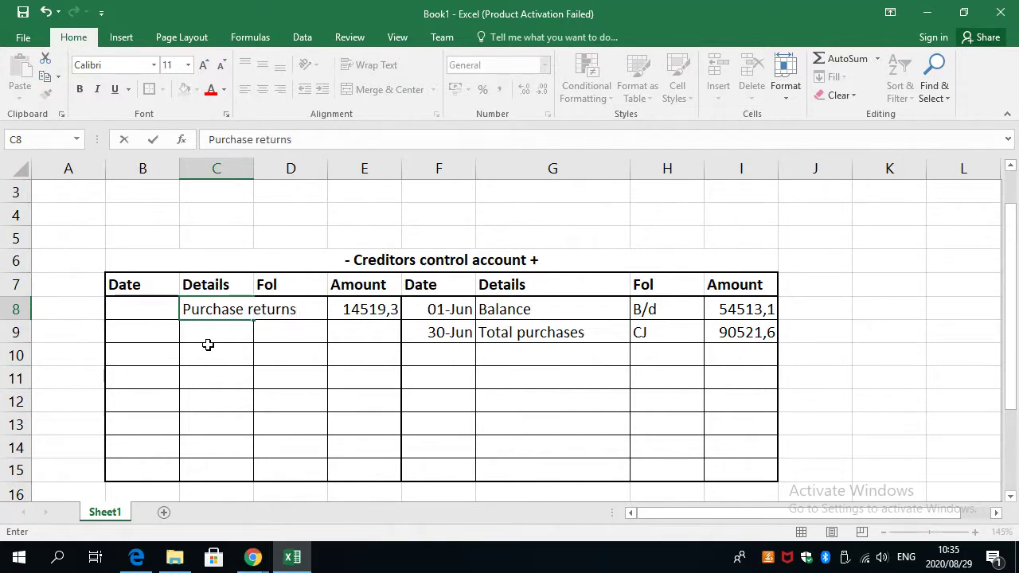
Widen column C to fit the Purchase returns text and enter 30June as the date in B8.
{"action": "left_click", "coordinate": [257, 168]}
{"action": "left_click_drag", "start_coordinate": [254, 169], "coordinate": [329, 163]}
{"action": "left_click", "coordinate": [214, 351]}
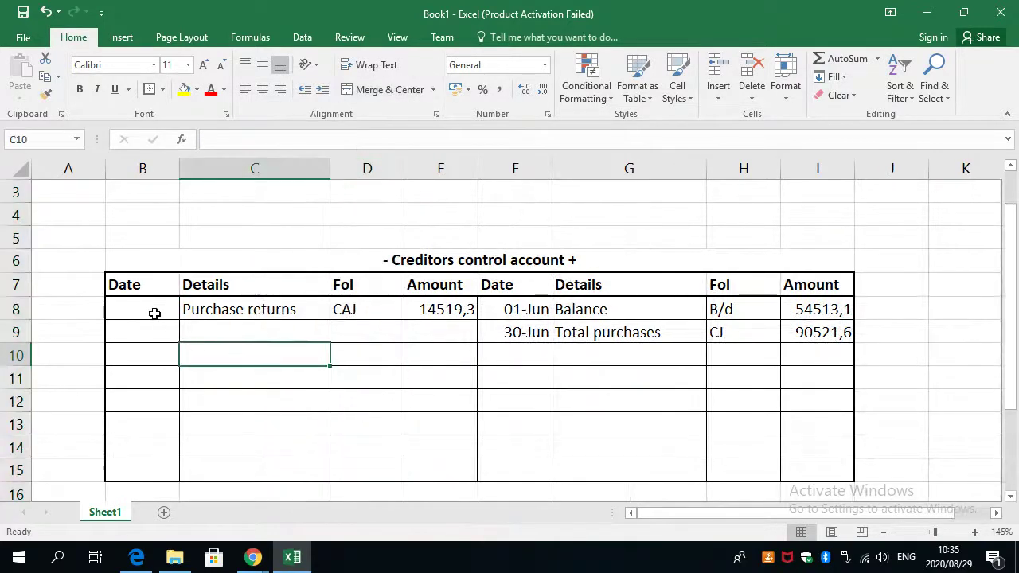
{"action": "left_click", "coordinate": [150, 313]}
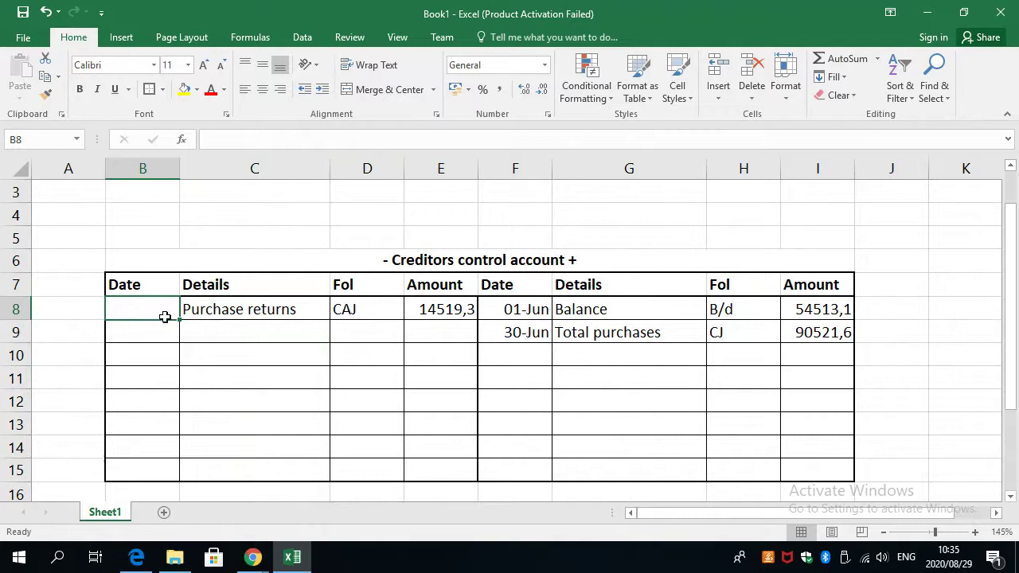
{"action": "type", "text": "30June"}
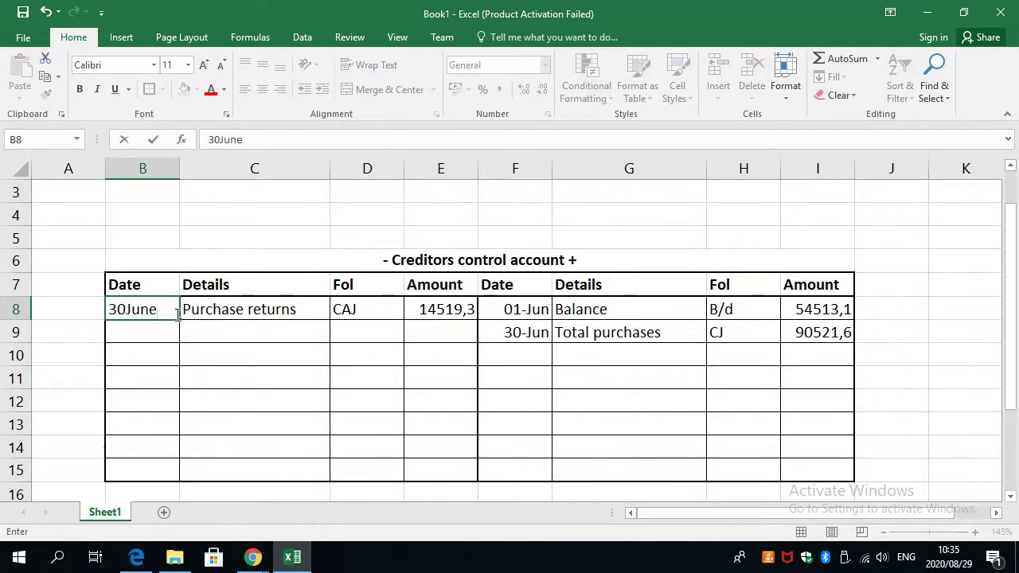
{"action": "left_click", "coordinate": [229, 345]}
Switch to the question PDF and circle the Creditors control total plus the Creditors control and Bank headings in the June 20.9 cashbook payments.
{"action": "key", "text": "alt+Tab"}
{"action": "scroll", "coordinate": [246, 391], "scroll_direction": "down", "scroll_amount": 10}
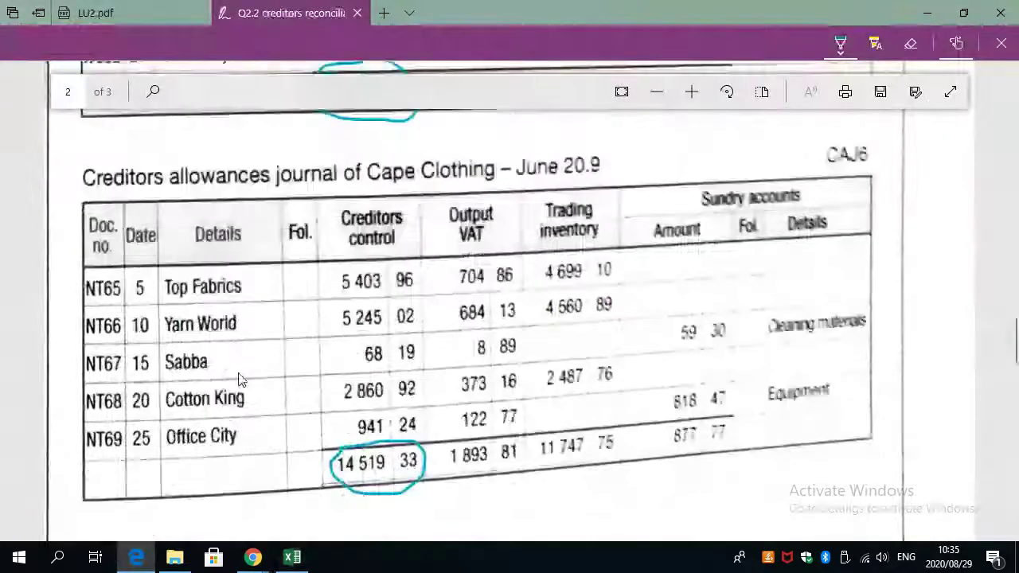
{"action": "scroll", "coordinate": [246, 388], "scroll_direction": "down", "scroll_amount": 3}
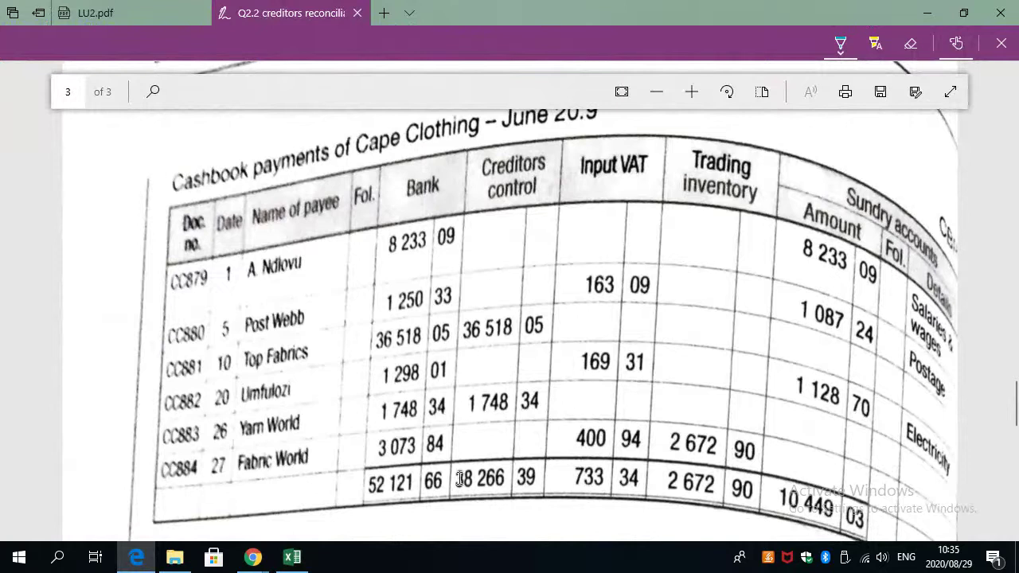
{"action": "mouse_move", "coordinate": [460, 462]}
{"action": "left_mouse_down"}
{"action": "mouse_move", "coordinate": [462, 505]}
{"action": "mouse_move", "coordinate": [520, 517]}
{"action": "mouse_move", "coordinate": [543, 469]}
{"action": "mouse_move", "coordinate": [485, 462]}
{"action": "left_mouse_up"}
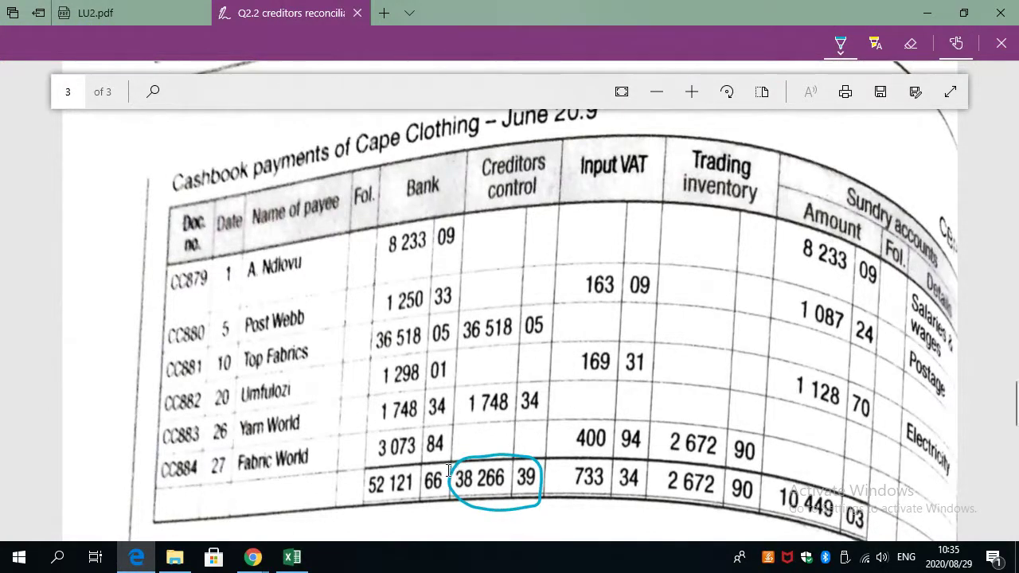
{"action": "scroll", "coordinate": [448, 481], "scroll_direction": "down", "scroll_amount": 1}
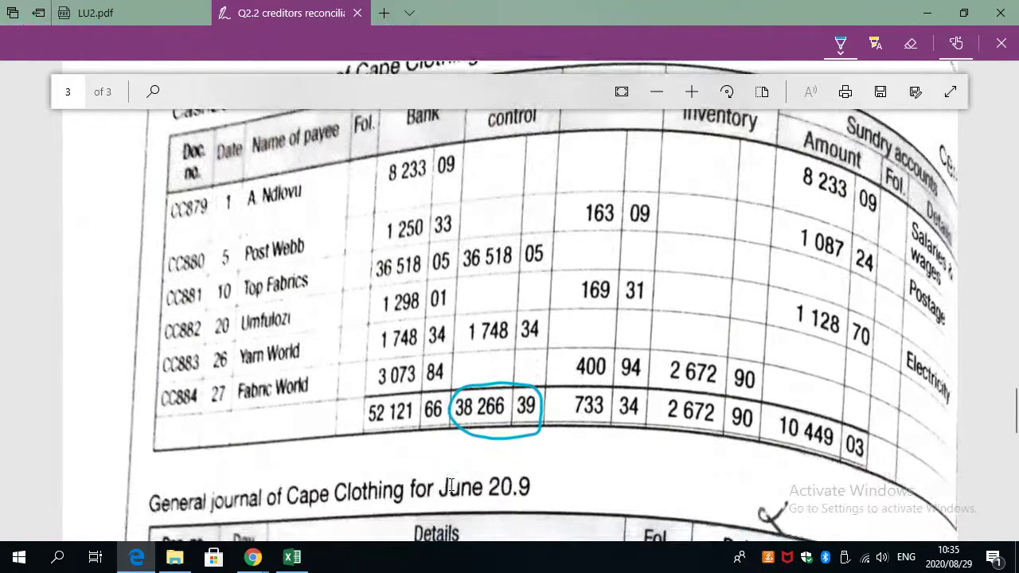
{"action": "scroll", "coordinate": [448, 484], "scroll_direction": "up", "scroll_amount": 1}
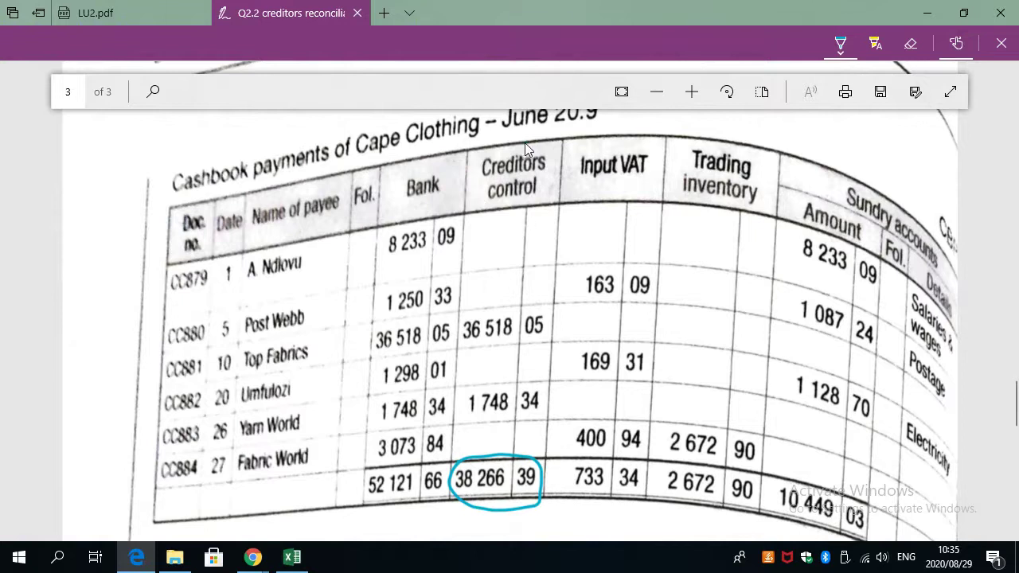
{"action": "mouse_move", "coordinate": [503, 159]}
{"action": "left_mouse_down"}
{"action": "mouse_move", "coordinate": [505, 215]}
{"action": "mouse_move", "coordinate": [533, 195]}
{"action": "mouse_move", "coordinate": [521, 148]}
{"action": "mouse_move", "coordinate": [508, 164]}
{"action": "left_mouse_up"}
{"action": "mouse_move", "coordinate": [407, 167]}
{"action": "left_mouse_down"}
{"action": "mouse_move", "coordinate": [434, 205]}
{"action": "mouse_move", "coordinate": [443, 177]}
{"action": "mouse_move", "coordinate": [403, 169]}
{"action": "left_mouse_up"}
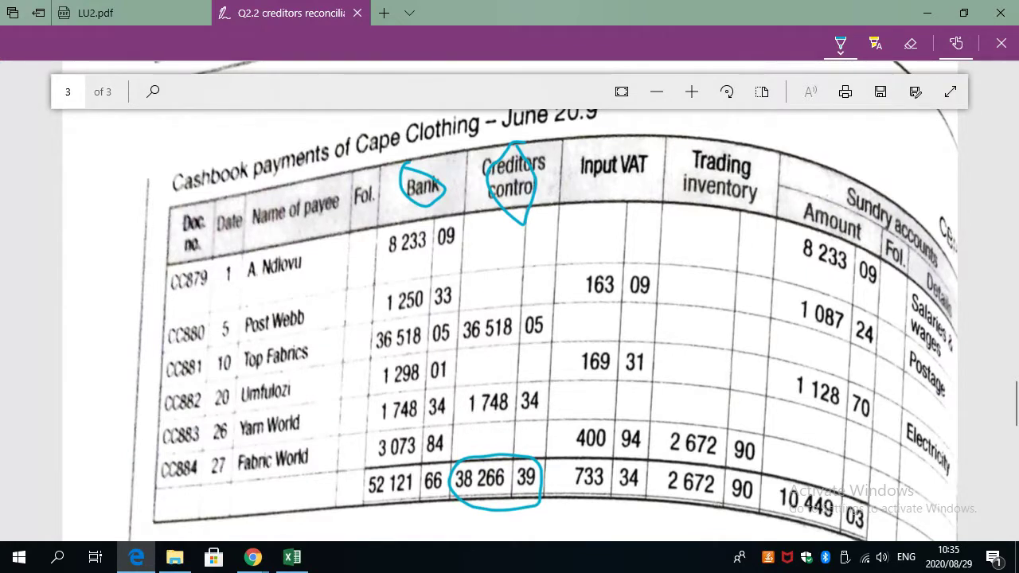
Return to the Excel workbook and enter 38266,39 in E9, checking it against the cashbook payments in the PDF.
{"action": "key", "text": "alt+Tab"}
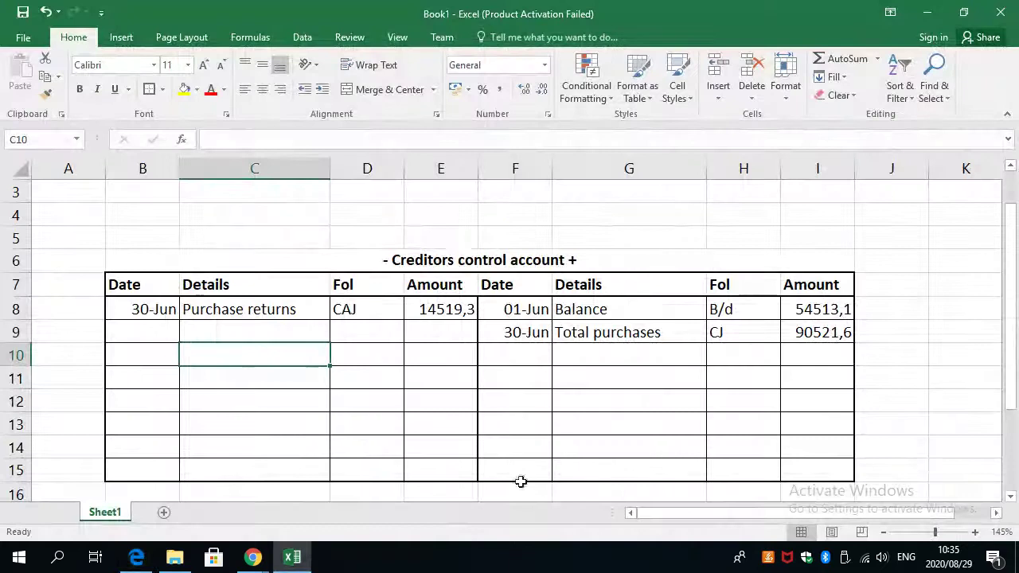
{"action": "key", "text": "alt+Tab"}
{"action": "key", "text": "alt+Tab"}
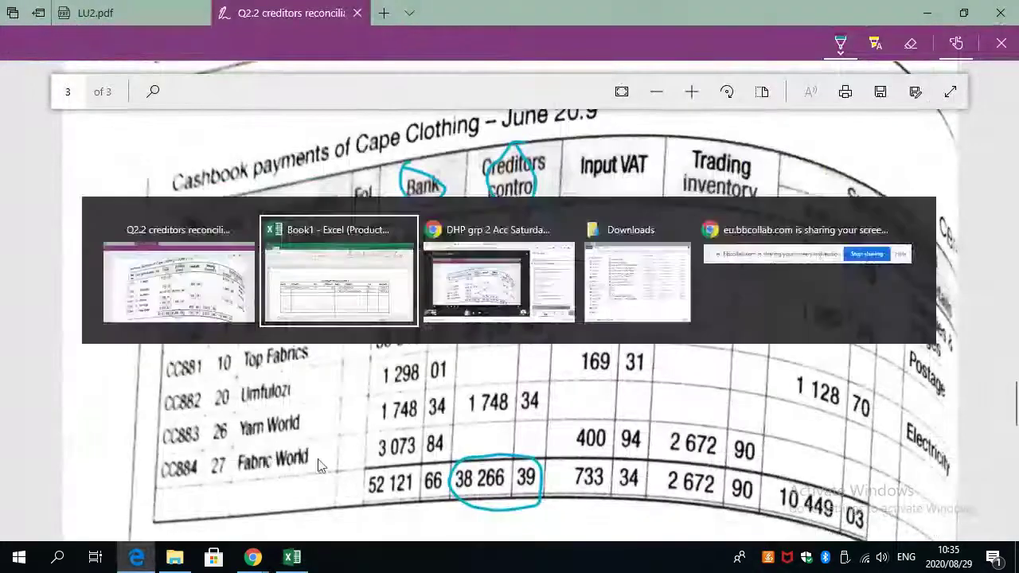
{"action": "left_click", "coordinate": [397, 334]}
{"action": "left_click", "coordinate": [407, 339]}
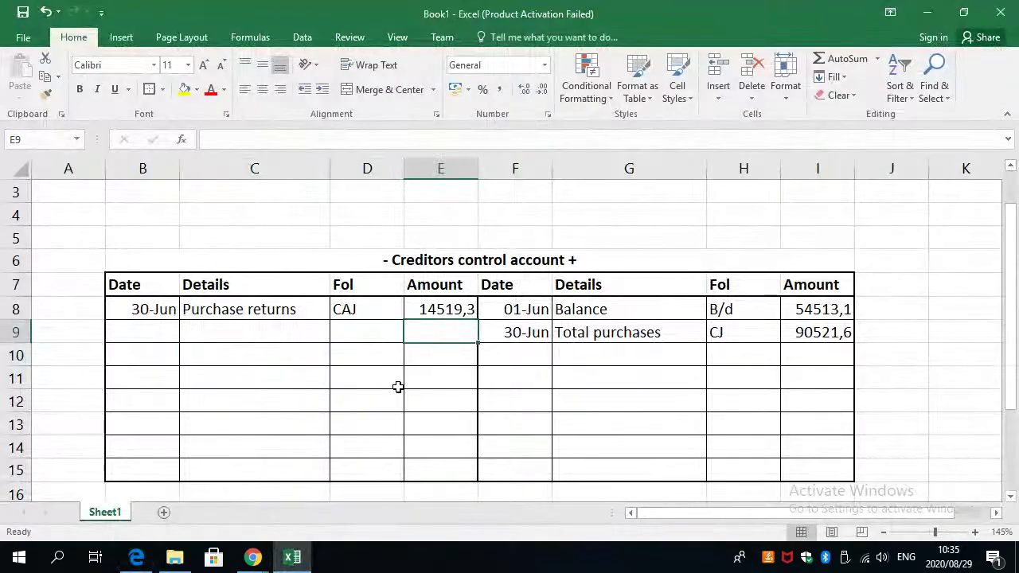
{"action": "type", "text": "38"}
{"action": "key", "text": "alt+Tab"}
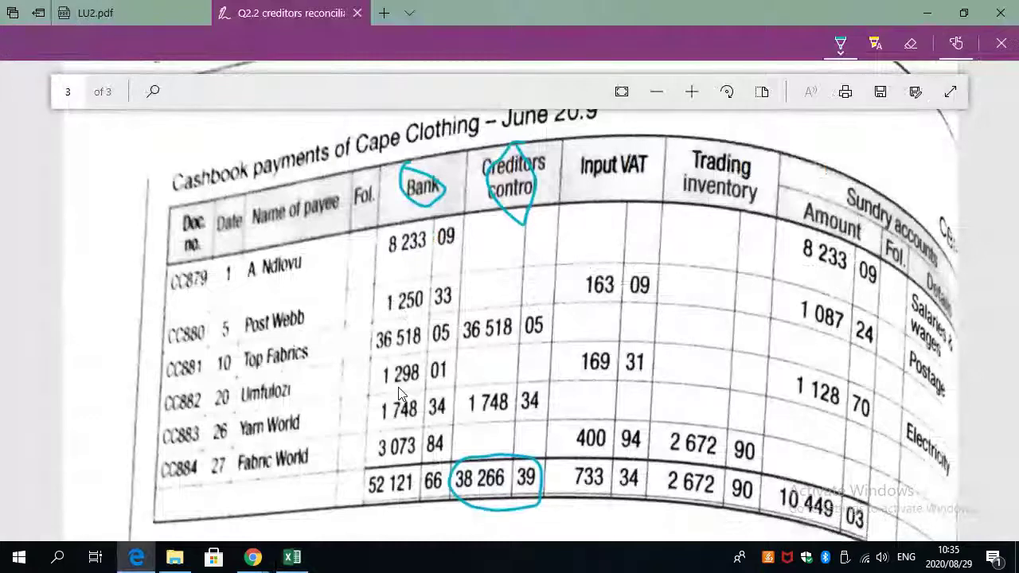
{"action": "key", "text": "alt+Tab"}
{"action": "type", "text": "266,"}
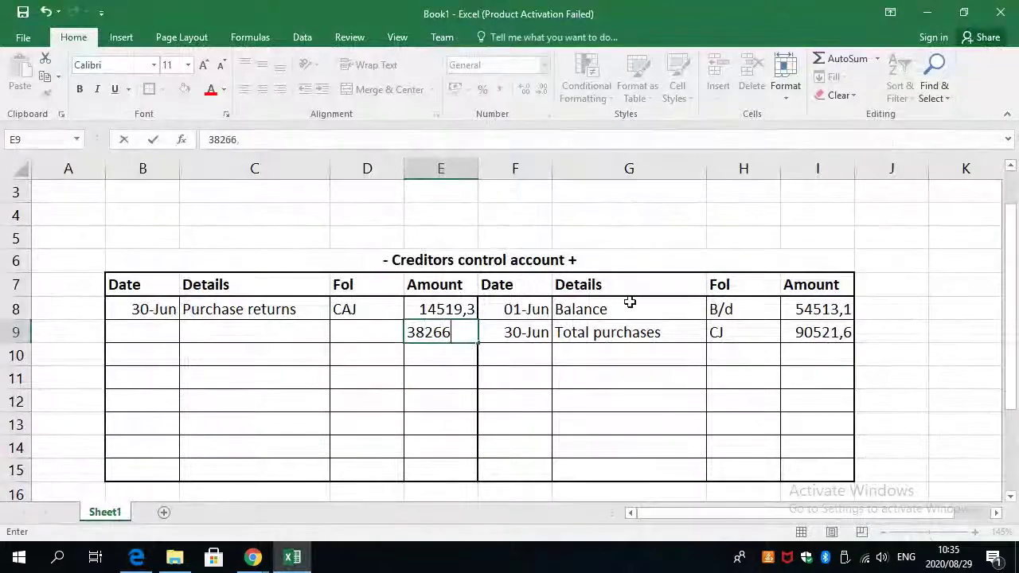
{"action": "key", "text": "alt+Tab"}
{"action": "key", "text": "alt+Tab"}
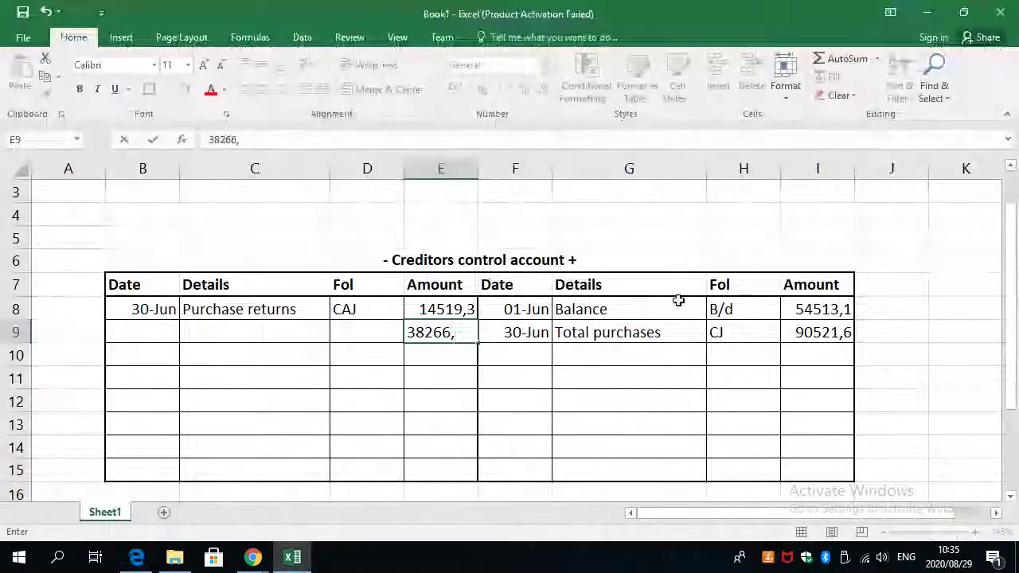
{"action": "type", "text": "39"}
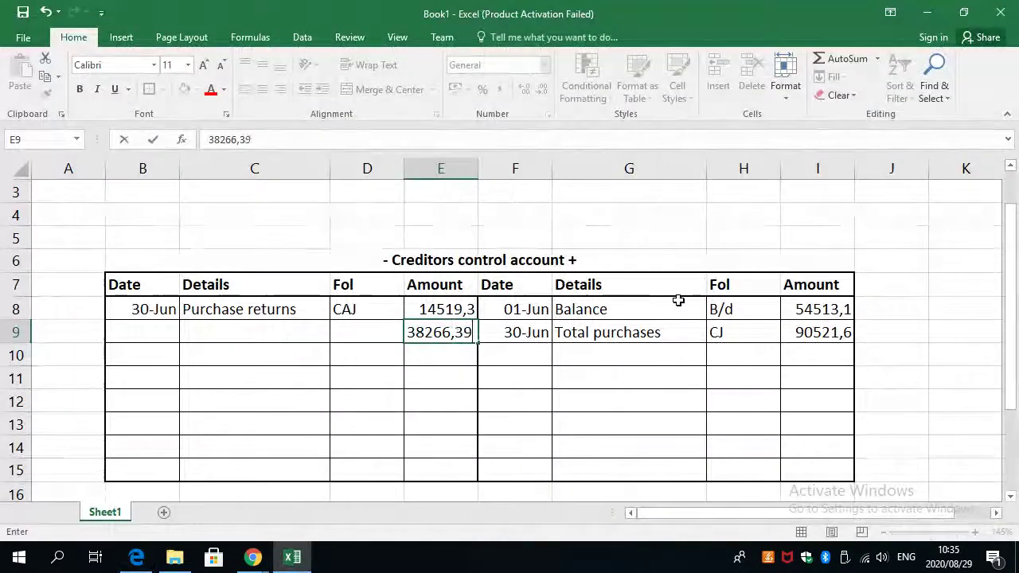
Enter CBP as the folio in D9 and 30June as the date in B9.
{"action": "left_click", "coordinate": [352, 332]}
{"action": "type", "text": "CBP"}
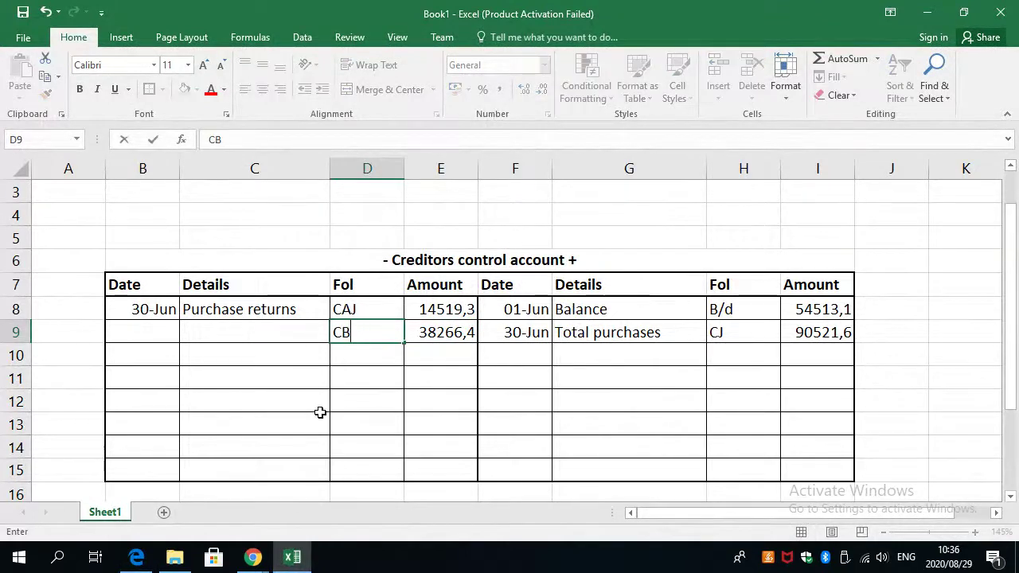
{"action": "left_click", "coordinate": [147, 331]}
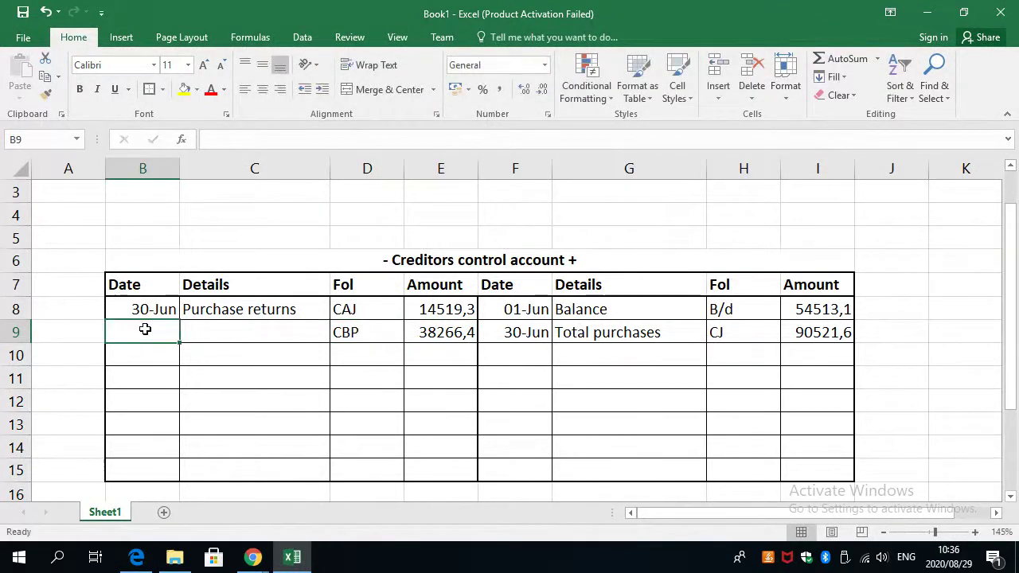
{"action": "type", "text": "30June"}
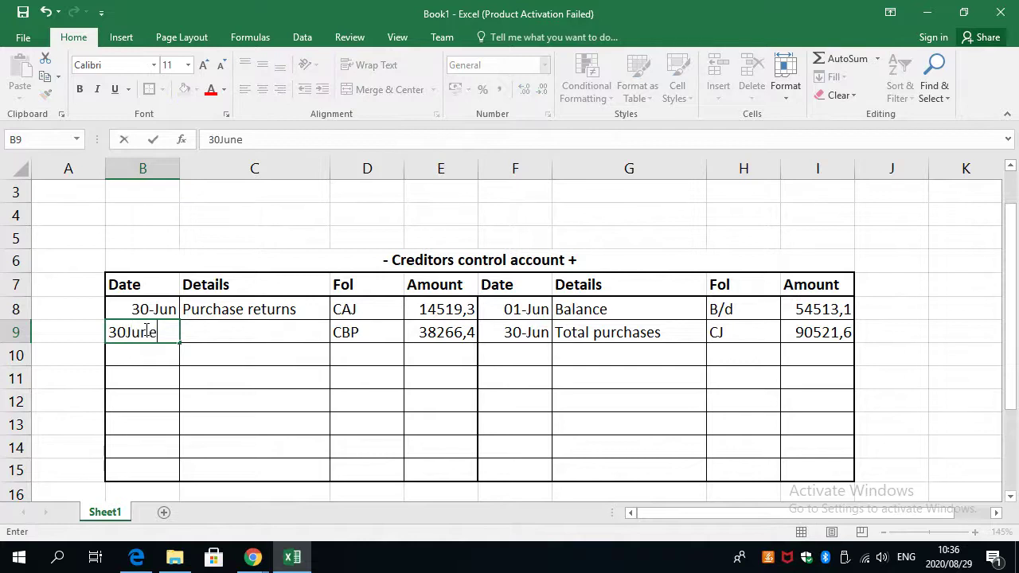
{"action": "key", "text": "Return"}
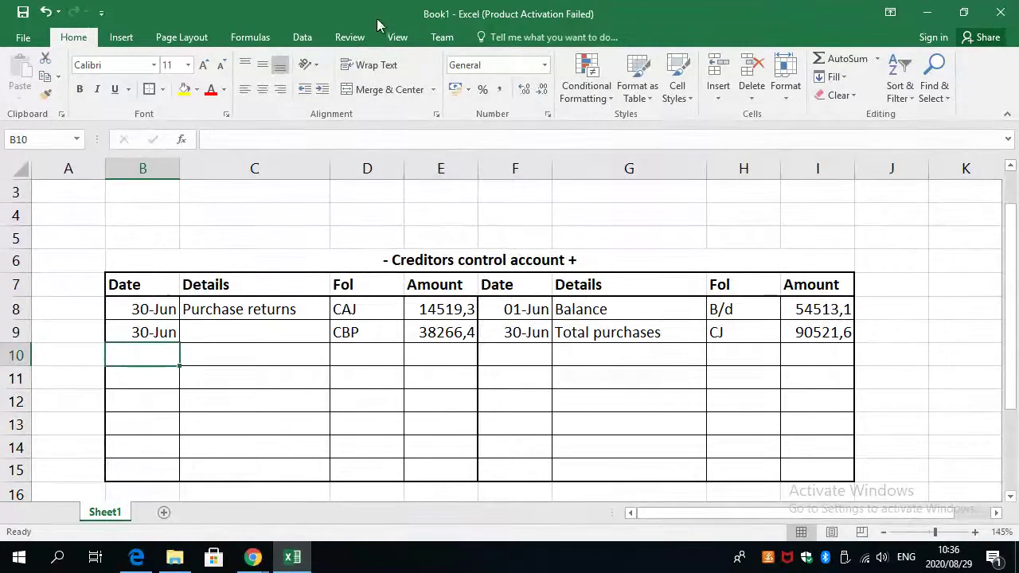
Enter Bank as the details of the cashbook payments entry in C9.
{"action": "left_click", "coordinate": [211, 358]}
{"action": "left_click", "coordinate": [226, 331]}
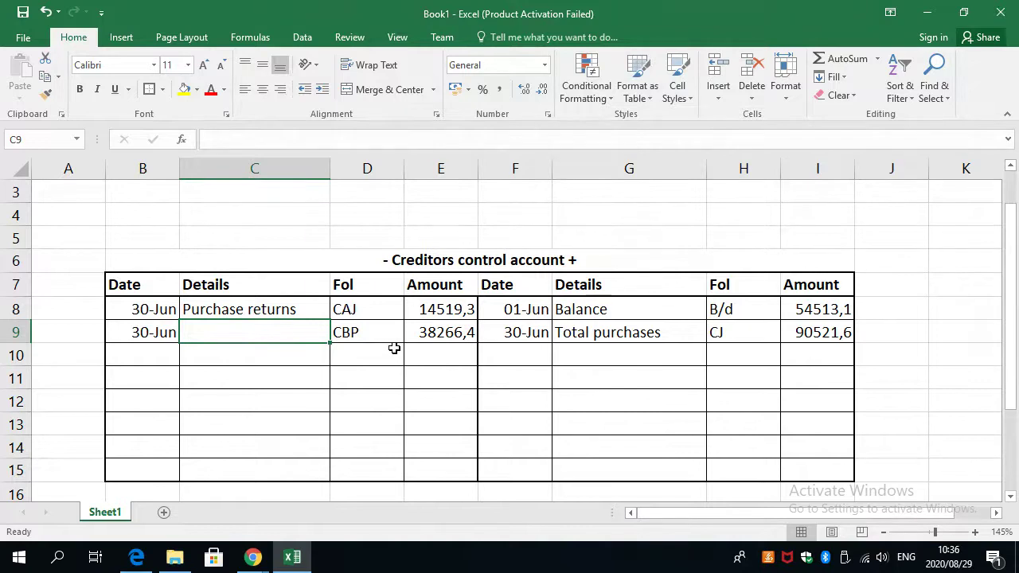
{"action": "type", "text": "Bank"}
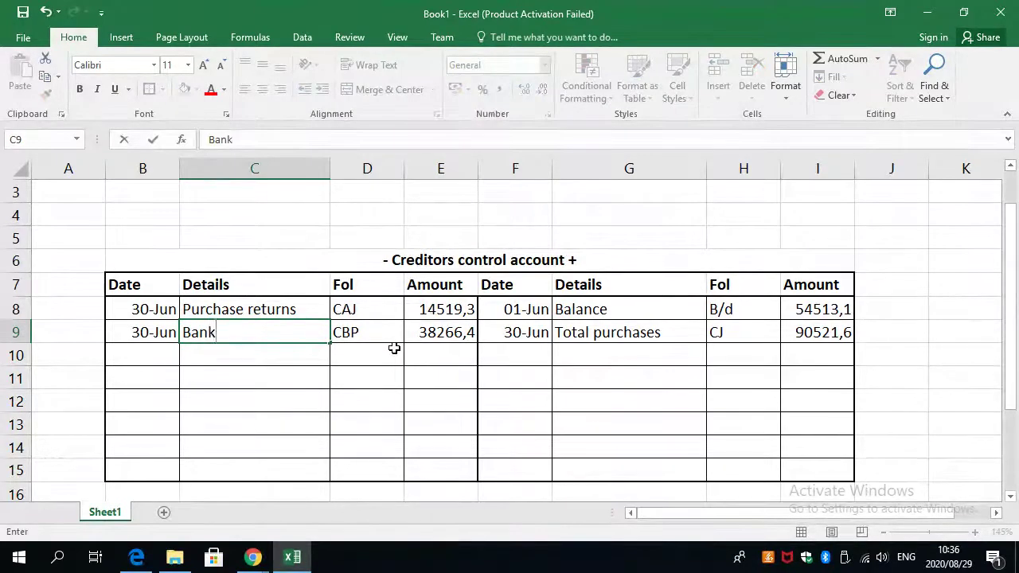
{"action": "key", "text": "Return"}
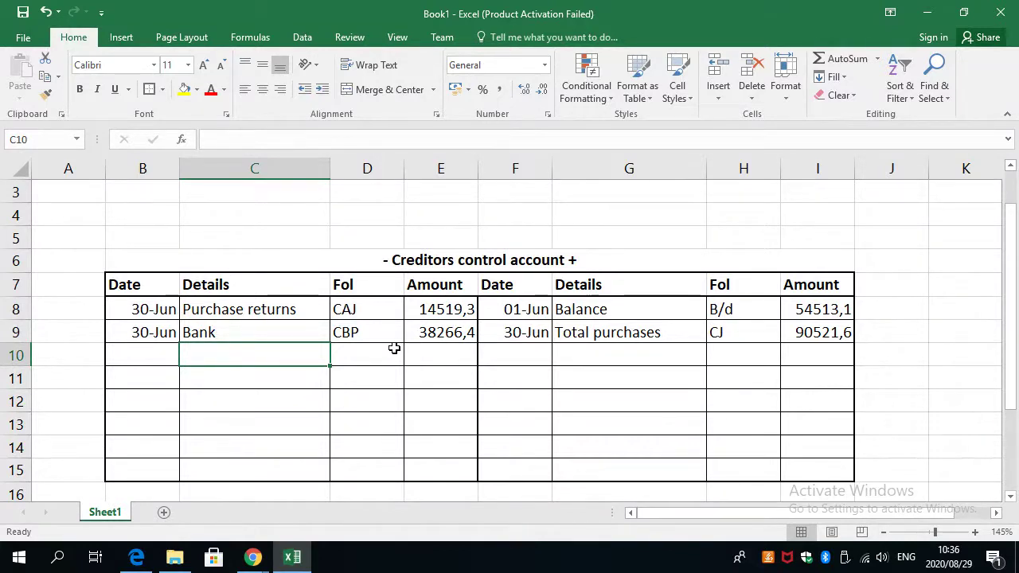
{"action": "left_click", "coordinate": [442, 330]}
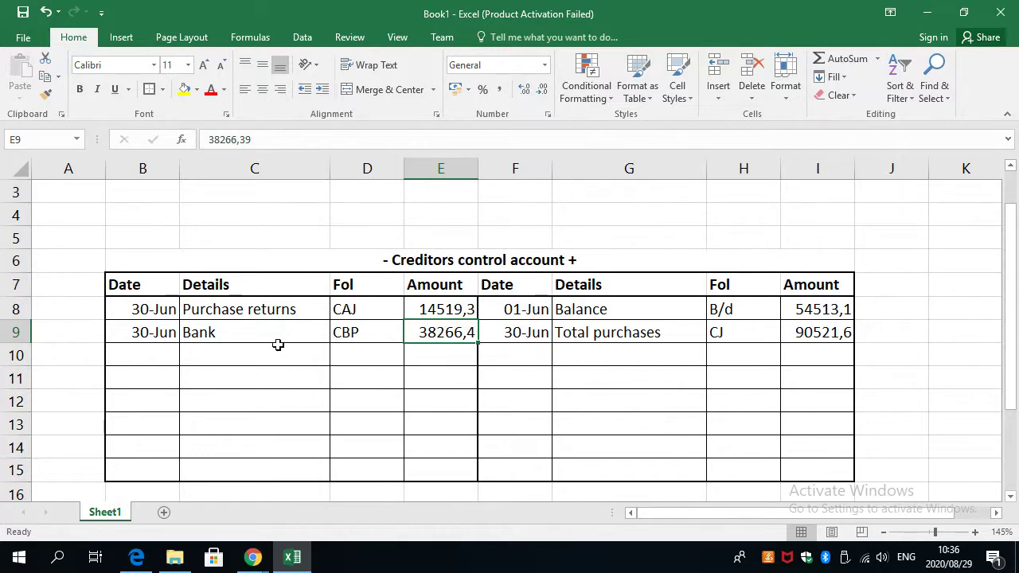
{"action": "scroll", "coordinate": [280, 338], "scroll_direction": "down", "scroll_amount": 1}
{"action": "scroll", "coordinate": [279, 337], "scroll_direction": "up", "scroll_amount": 2}
{"action": "scroll", "coordinate": [266, 339], "scroll_direction": "down", "scroll_amount": 1}
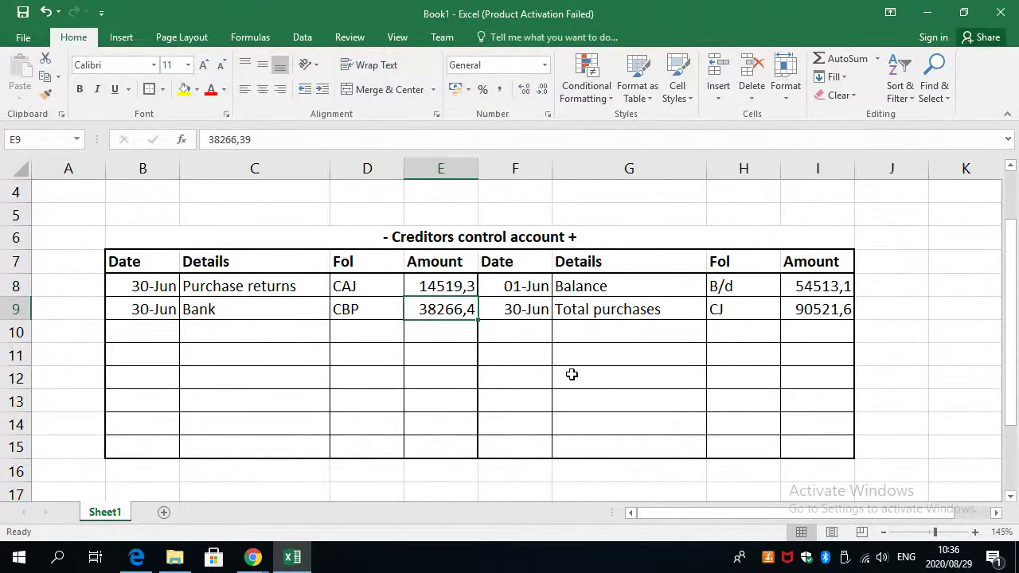
{"action": "left_click", "coordinate": [612, 333]}
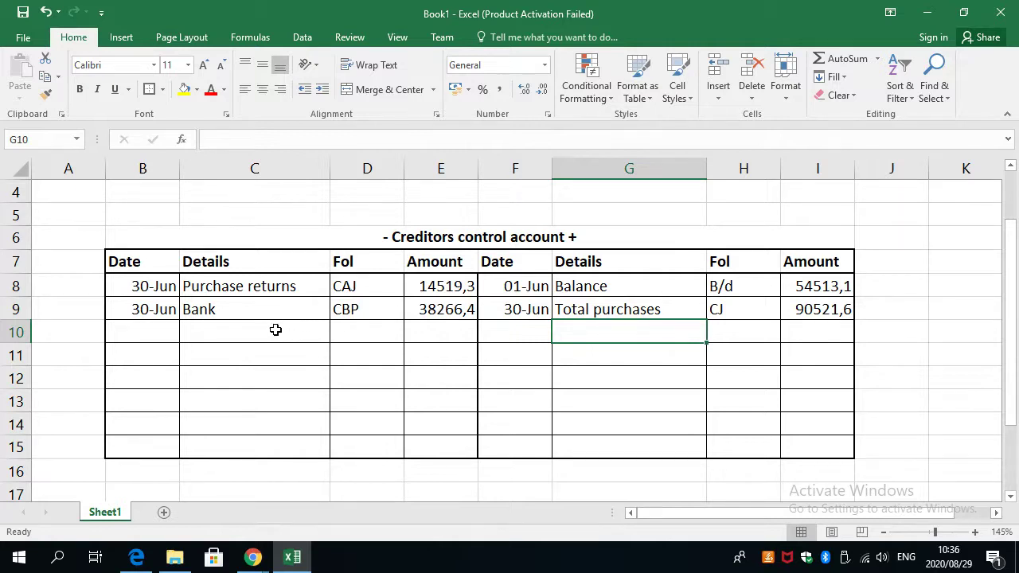
{"action": "left_click", "coordinate": [427, 339]}
{"action": "left_click", "coordinate": [375, 337]}
{"action": "left_click", "coordinate": [239, 341]}
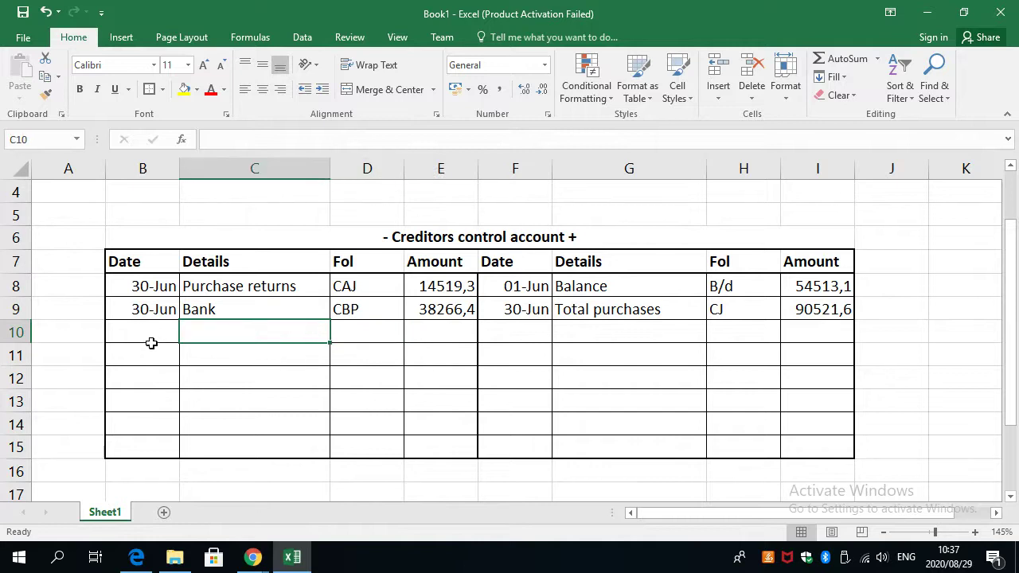
Switch to the question PDF, circle the Credit heading and the mark above Debit in the June 20.9 general journal, and erase the Credit circle.
{"action": "key", "text": "alt+Tab"}
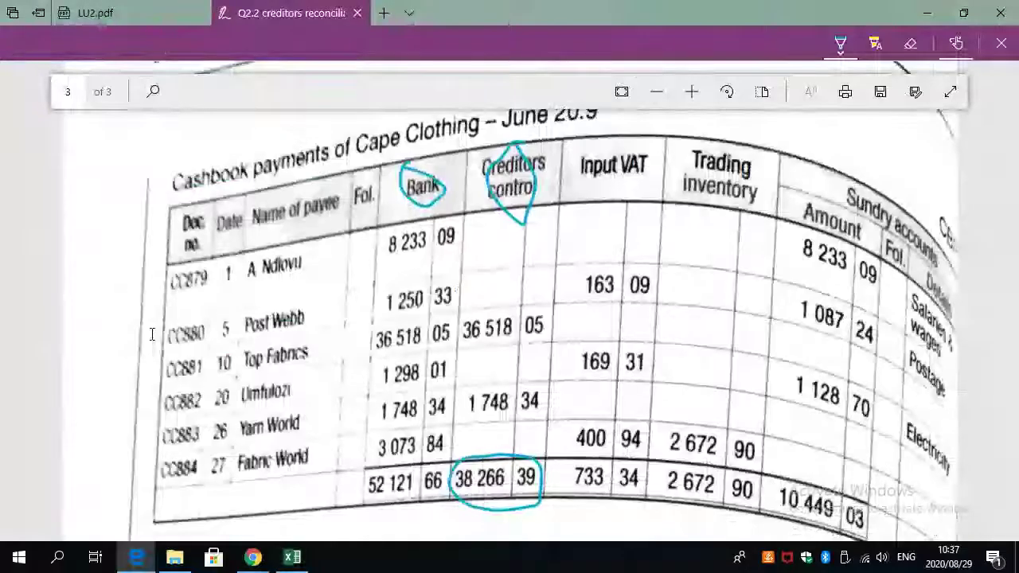
{"action": "scroll", "coordinate": [493, 428], "scroll_direction": "down", "scroll_amount": 5}
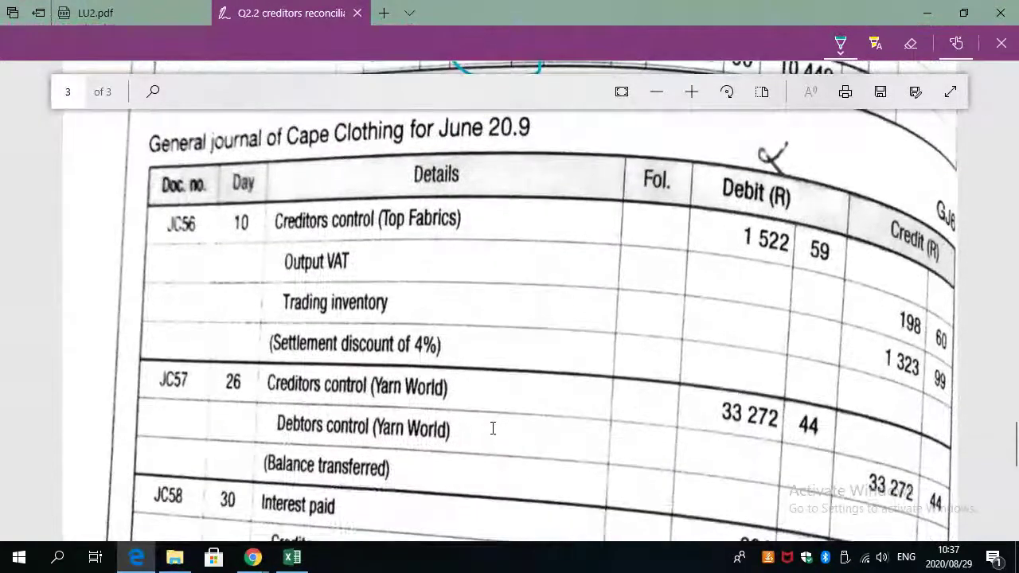
{"action": "scroll", "coordinate": [487, 440], "scroll_direction": "down", "scroll_amount": 1}
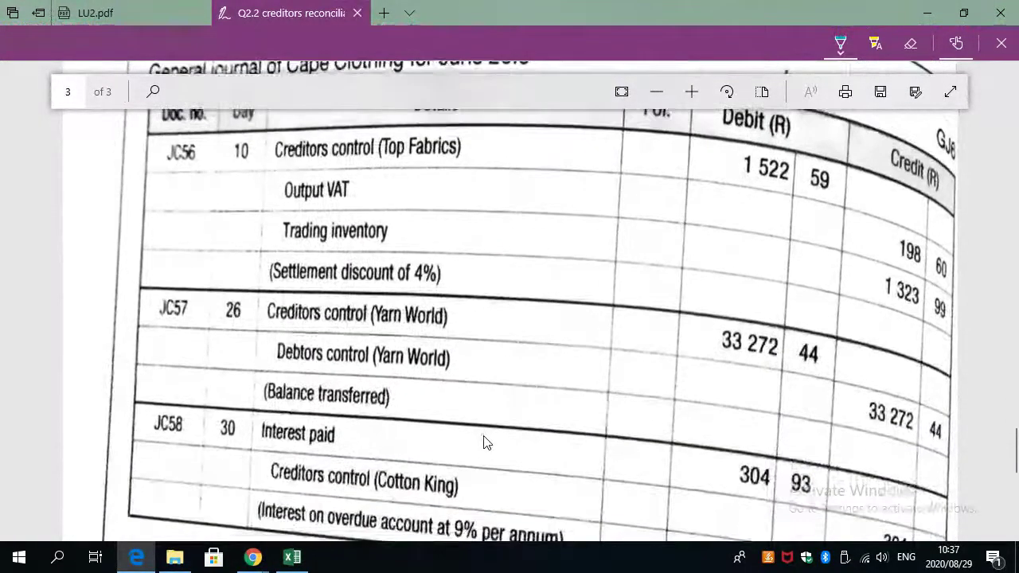
{"action": "scroll", "coordinate": [484, 440], "scroll_direction": "up", "scroll_amount": 1}
{"action": "scroll", "coordinate": [484, 439], "scroll_direction": "down", "scroll_amount": 2, "text": "ctrl"}
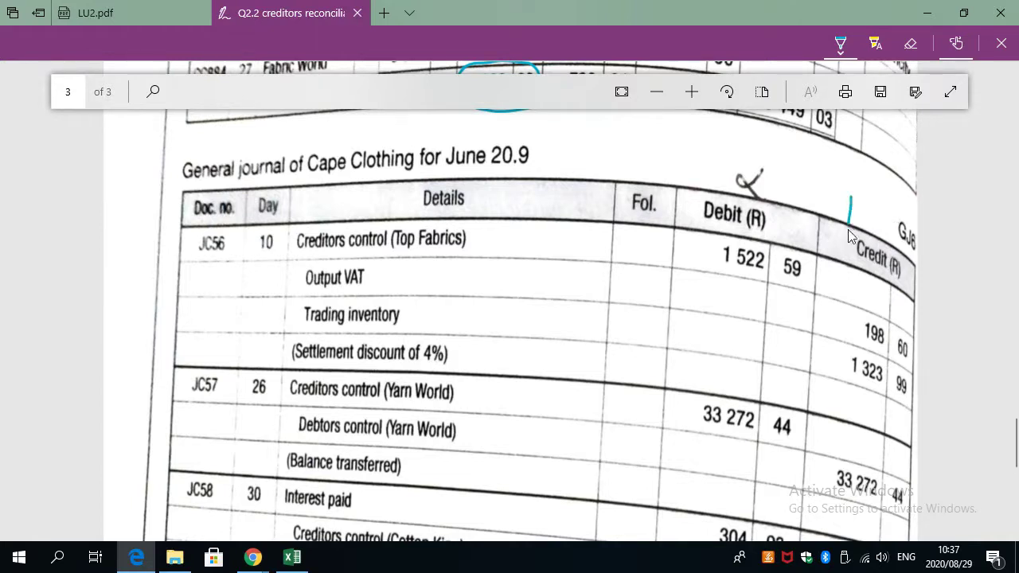
{"action": "mouse_move", "coordinate": [847, 229]}
{"action": "left_mouse_down"}
{"action": "mouse_move", "coordinate": [901, 293]}
{"action": "mouse_move", "coordinate": [877, 209]}
{"action": "mouse_move", "coordinate": [856, 232]}
{"action": "left_mouse_up"}
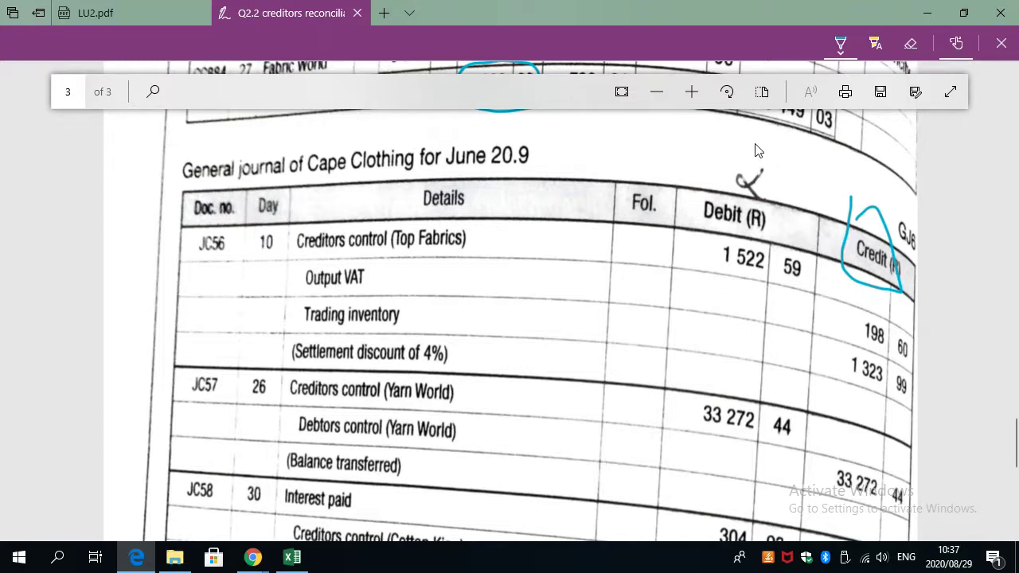
{"action": "mouse_move", "coordinate": [746, 144]}
{"action": "left_mouse_down"}
{"action": "mouse_move", "coordinate": [728, 204]}
{"action": "mouse_move", "coordinate": [812, 175]}
{"action": "mouse_move", "coordinate": [741, 181]}
{"action": "left_mouse_up"}
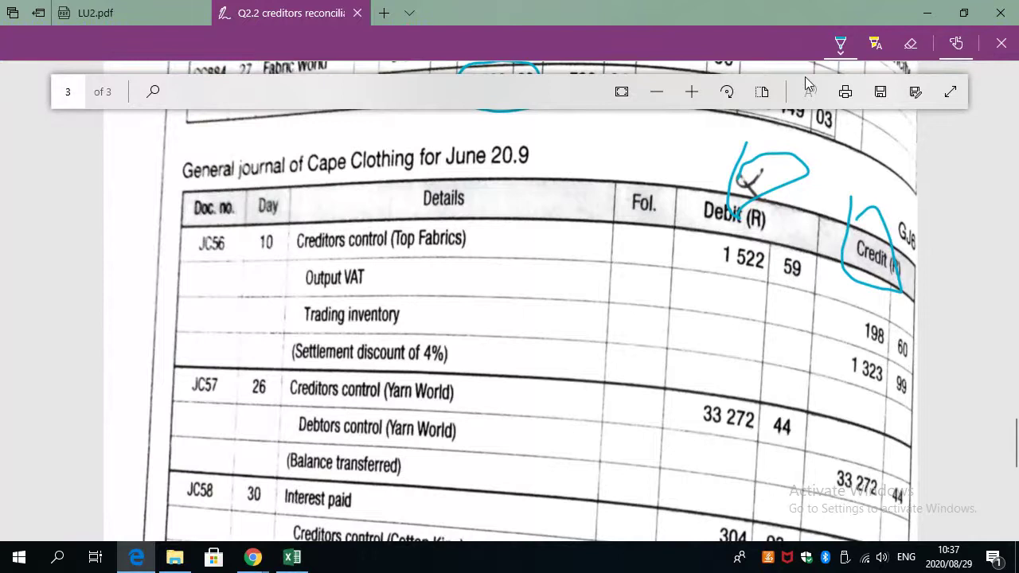
{"action": "left_click", "coordinate": [911, 43]}
{"action": "left_click", "coordinate": [864, 288]}
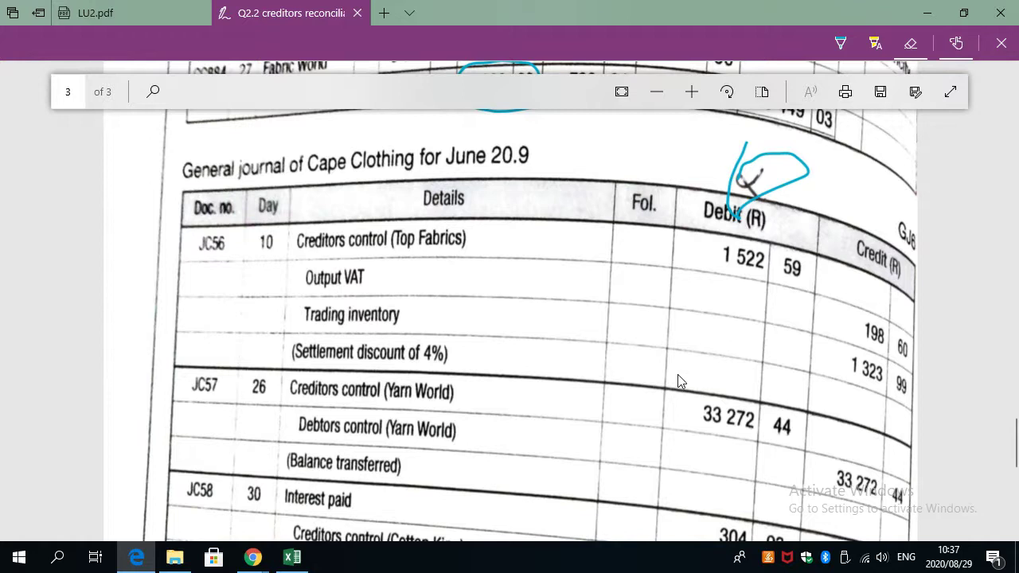
Return to the Excel workbook and enter 1522,59 in E10, checking it against the Top Fabrics debit in the PDF's general journal.
{"action": "key", "text": "alt+Tab"}
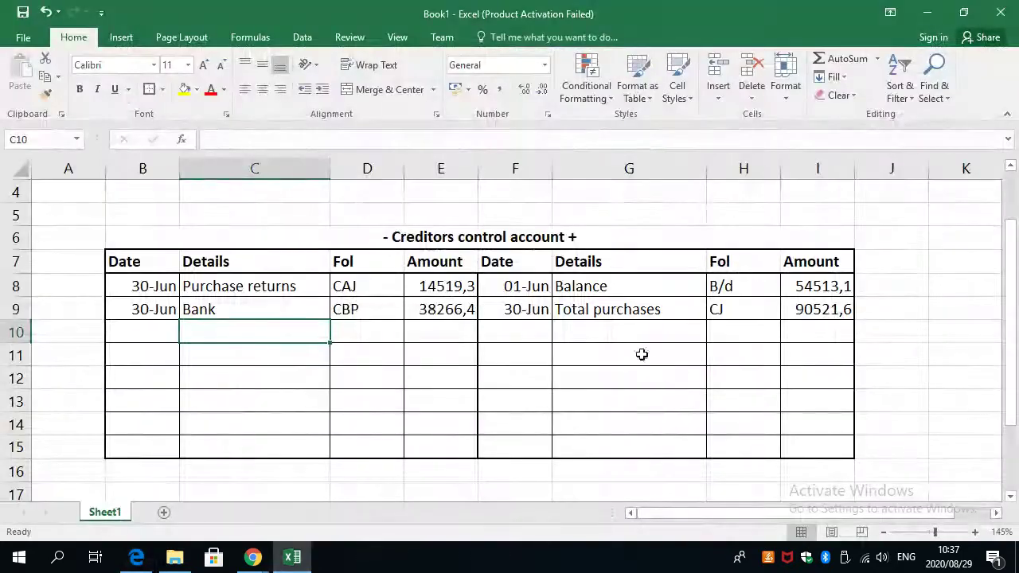
{"action": "left_click", "coordinate": [602, 350]}
{"action": "left_click", "coordinate": [606, 329]}
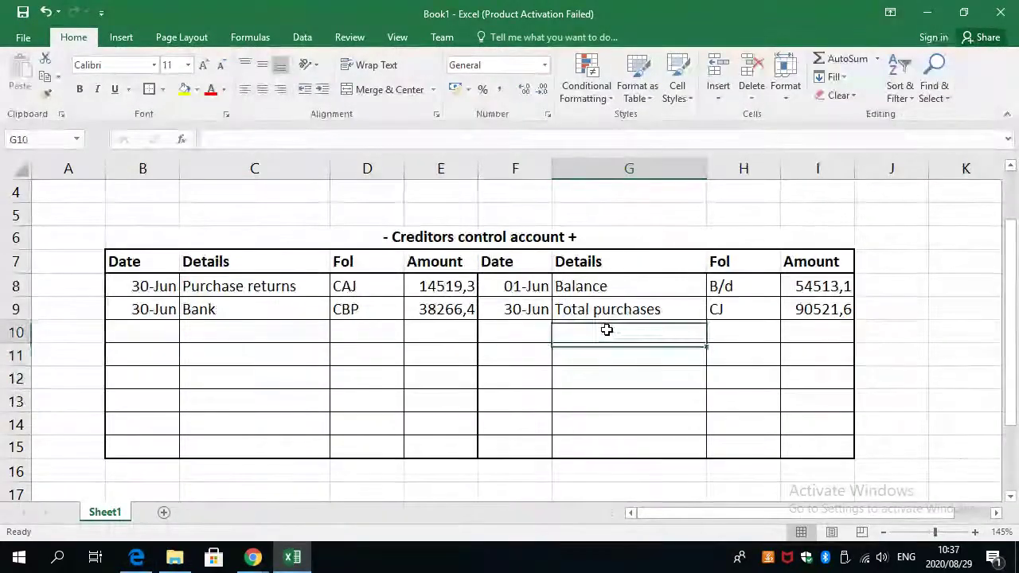
{"action": "left_click", "coordinate": [430, 333]}
{"action": "key", "text": "alt+Tab"}
{"action": "key", "text": "alt+Tab"}
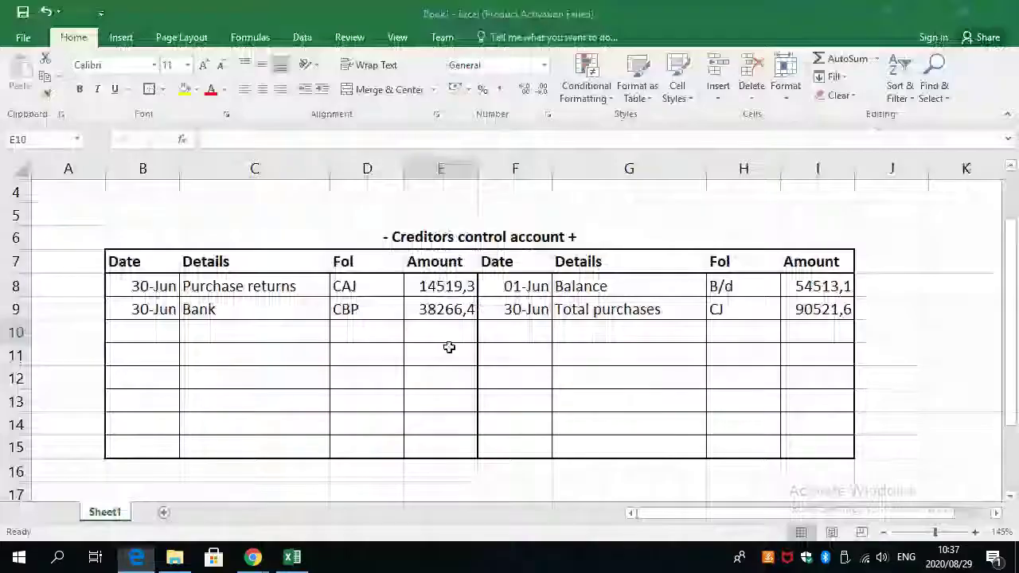
{"action": "type", "text": "1522"}
{"action": "key", "text": "alt+Tab"}
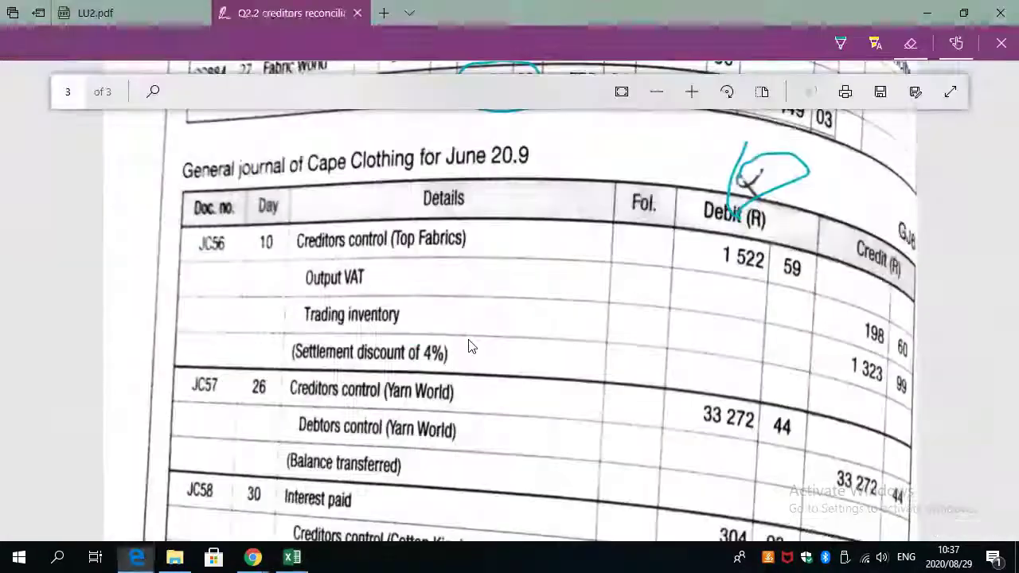
{"action": "key", "text": "alt+Tab"}
{"action": "type", "text": ",59"}
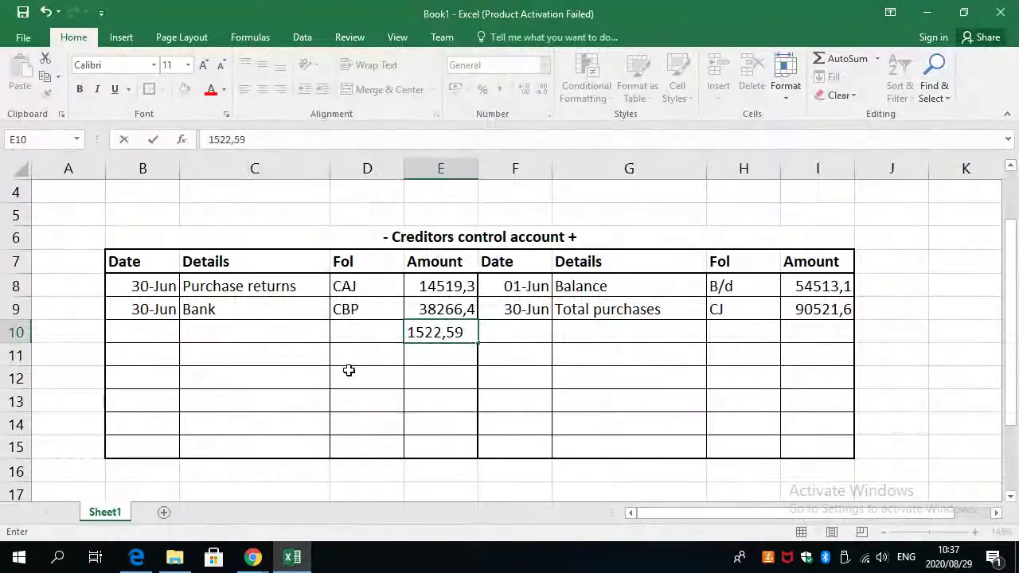
Enter 30June as the date in B10.
{"action": "left_click", "coordinate": [353, 338]}
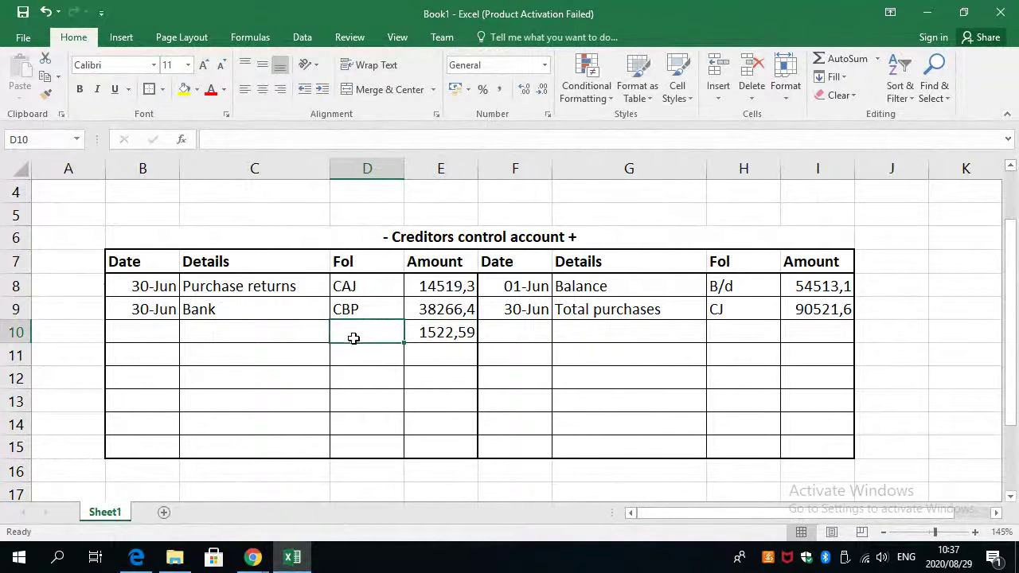
{"action": "left_click", "coordinate": [127, 334]}
{"action": "type", "text": "30June"}
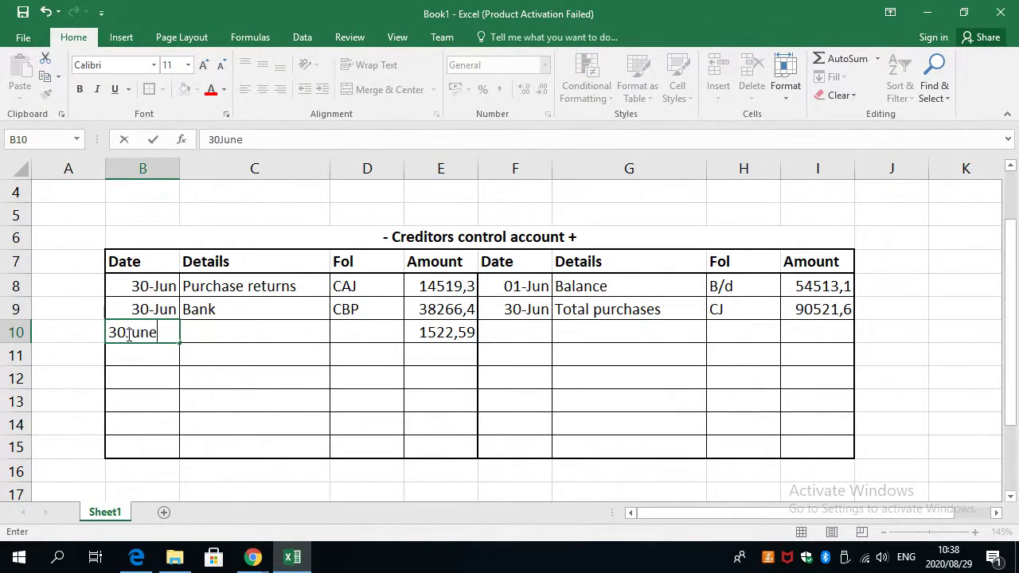
{"action": "key", "text": "Tab"}
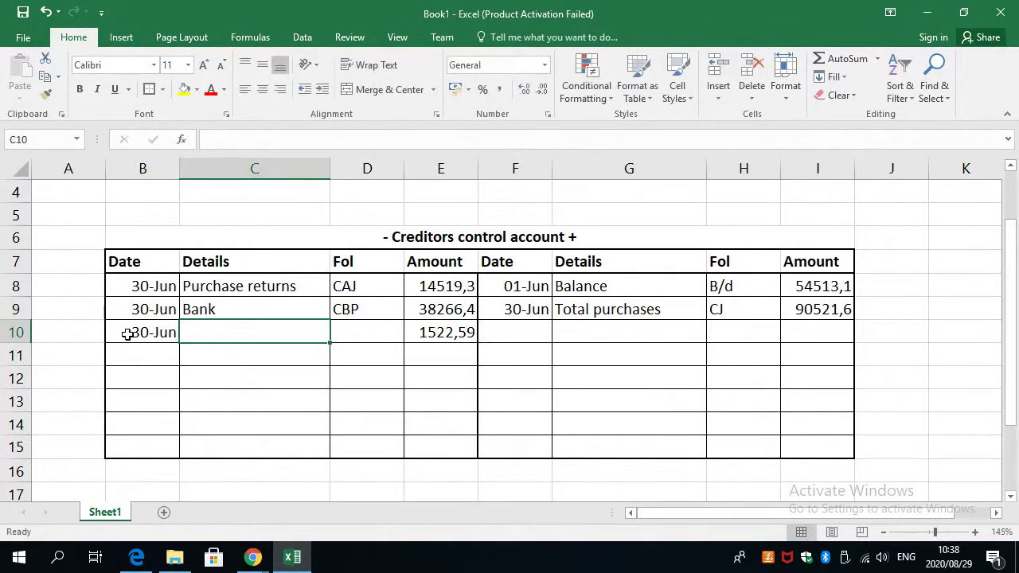
Check the general journal in the PDF and enter Journal voucher (discount) as the details in C10.
{"action": "key", "text": "alt+Tab"}
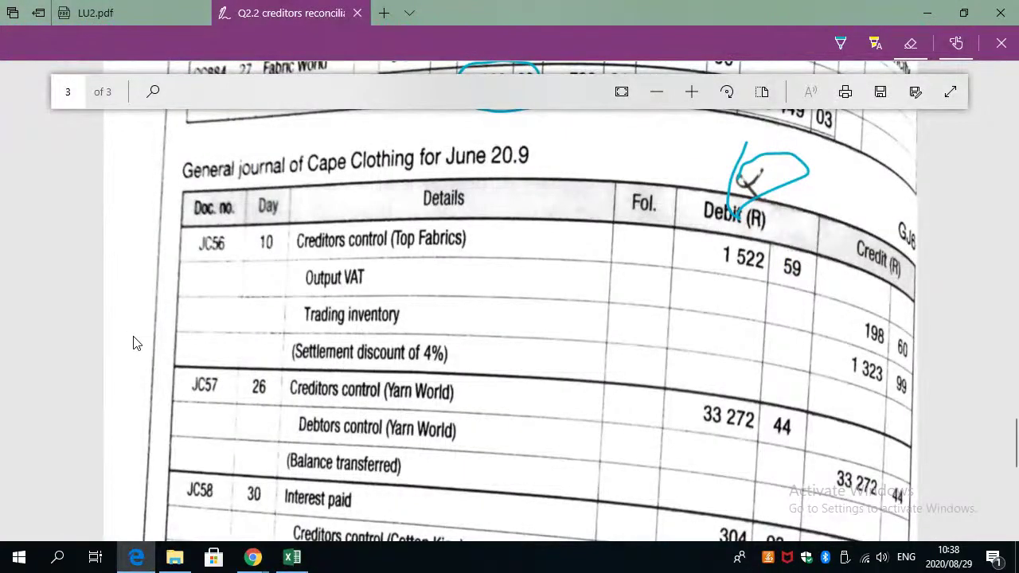
{"action": "key", "text": "alt+Tab"}
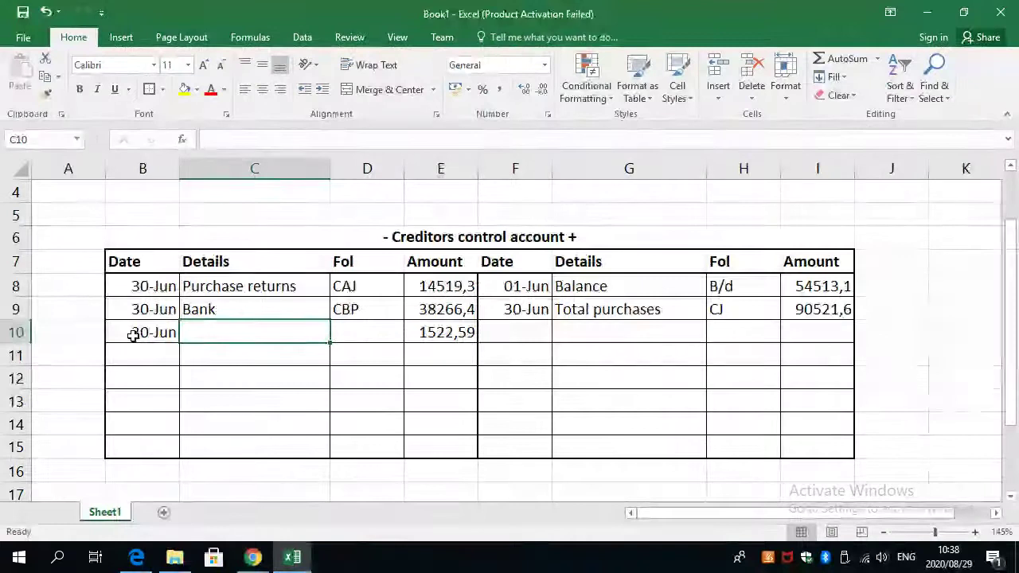
{"action": "type", "text": "Journ"}
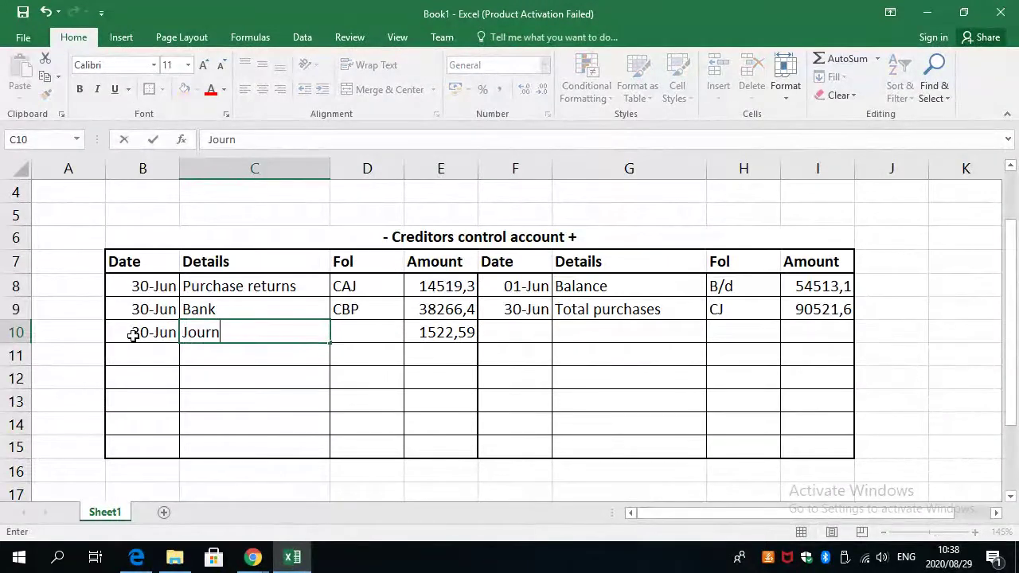
{"action": "type", "text": "al vouch"}
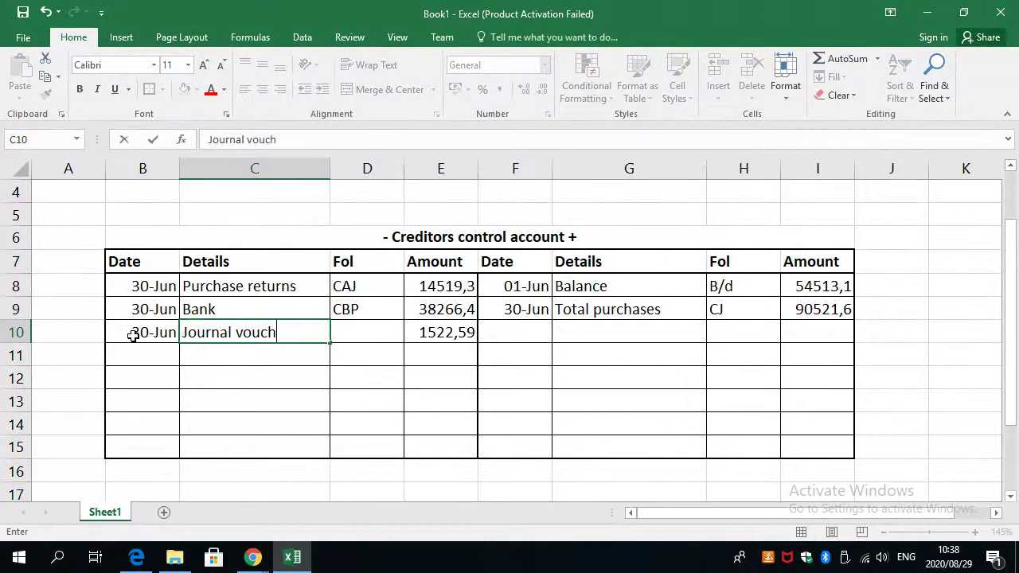
{"action": "type", "text": "er (discount"}
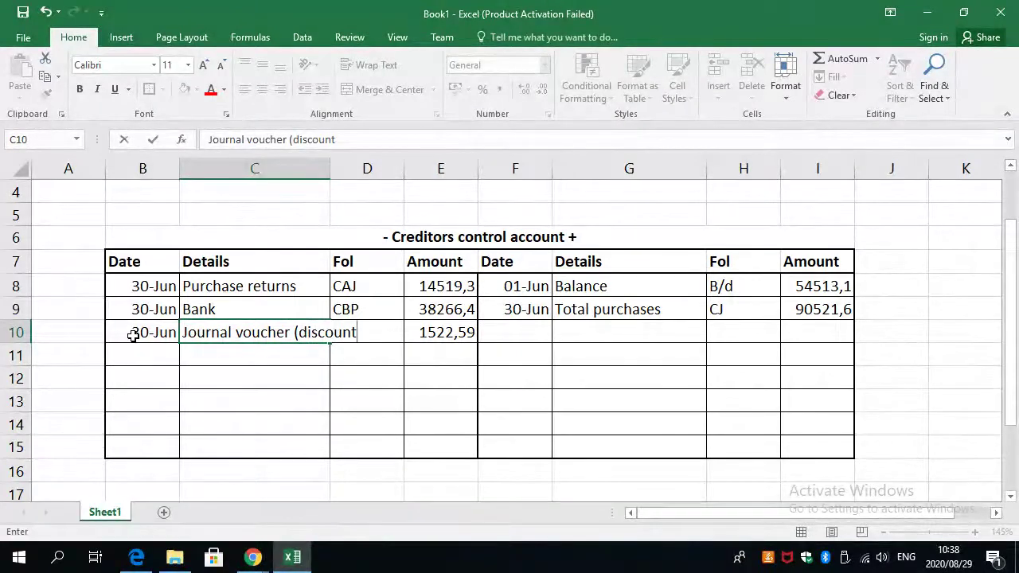
{"action": "left_click", "coordinate": [144, 357]}
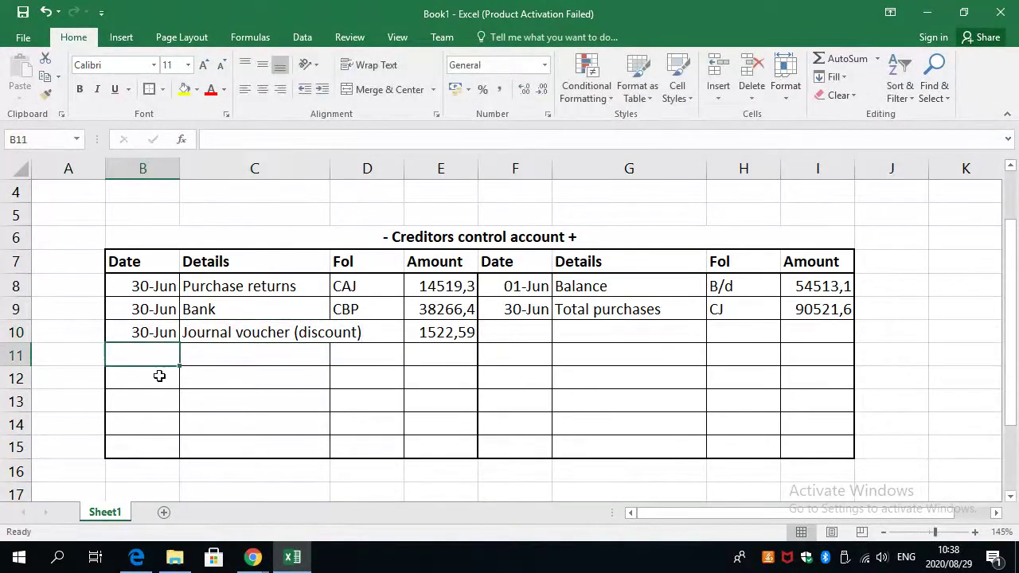
Wrap the text in C10 and enter GJ as the folio in D10.
{"action": "left_click", "coordinate": [214, 335]}
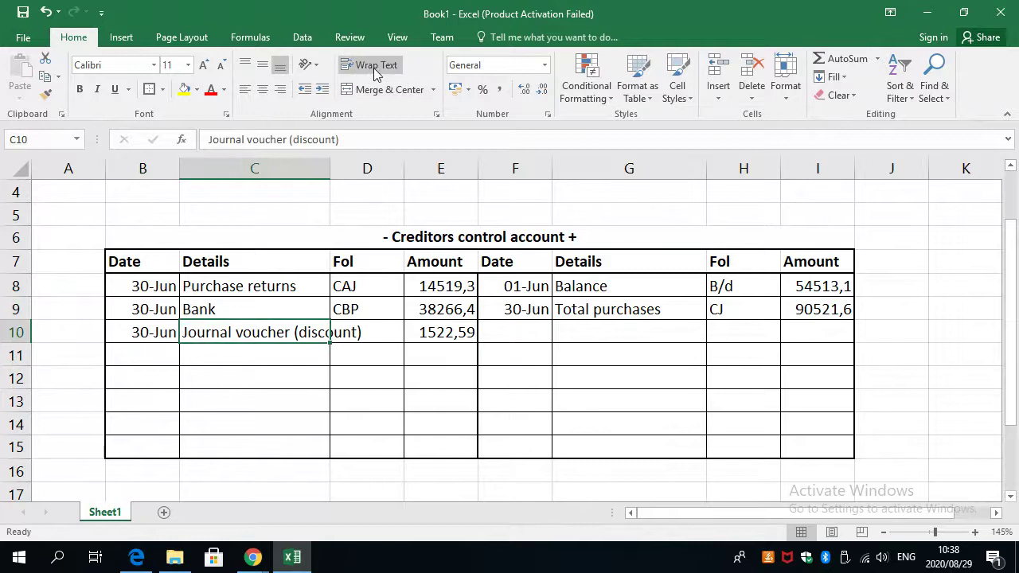
{"action": "left_click", "coordinate": [370, 65]}
{"action": "left_click", "coordinate": [367, 351]}
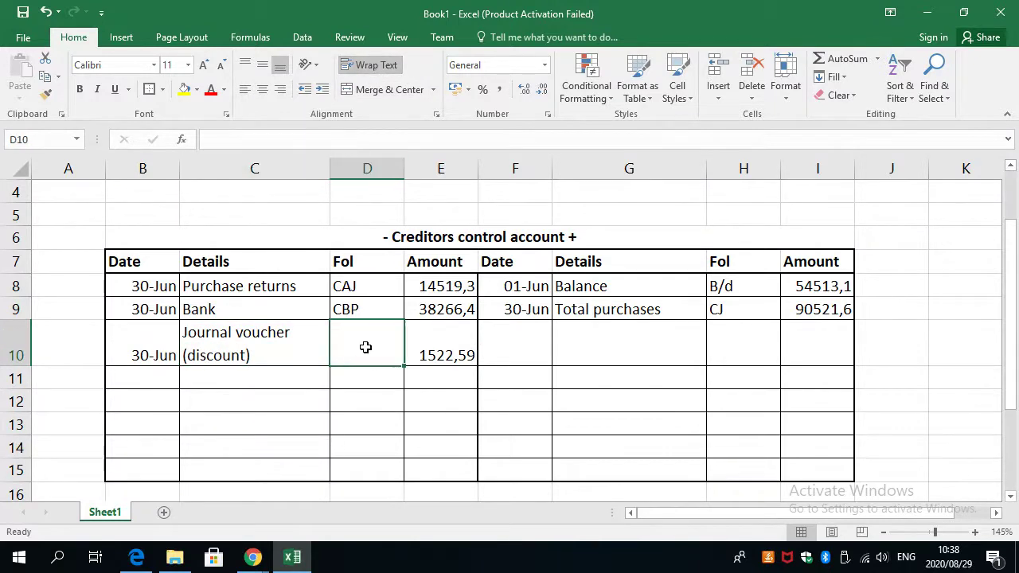
{"action": "type", "text": "GJ"}
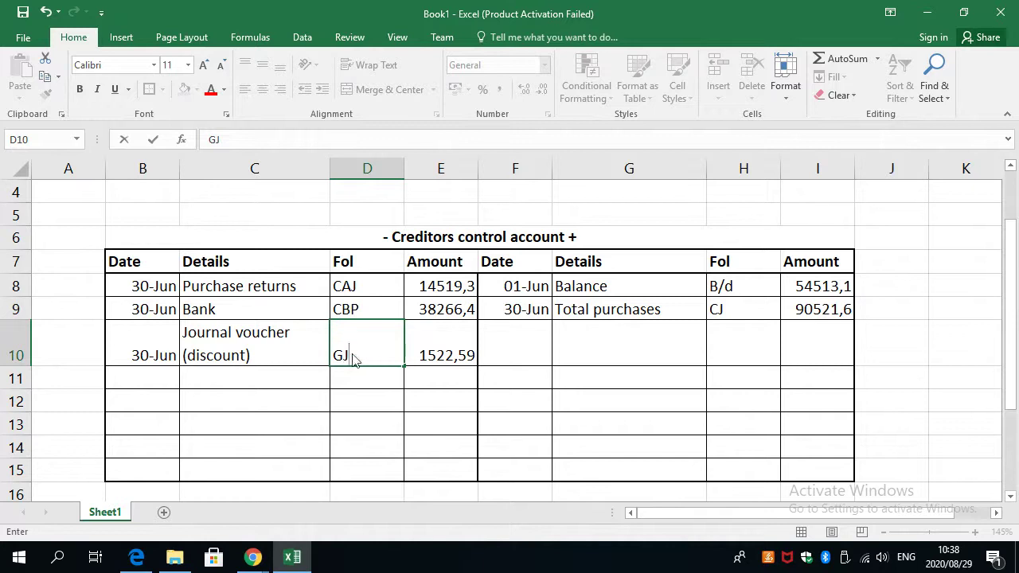
Review the PDF's general journal, commit the folio entry in D10, and circle the 1 522,59 Top Fabrics debit in the PDF.
{"action": "key", "text": "alt+Tab"}
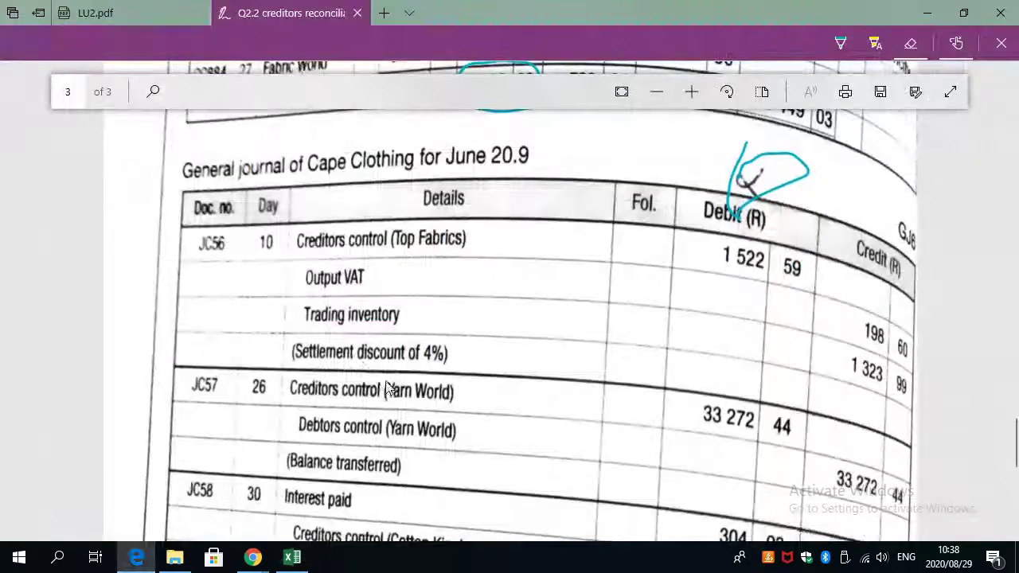
{"action": "scroll", "coordinate": [400, 436], "scroll_direction": "down", "scroll_amount": 2}
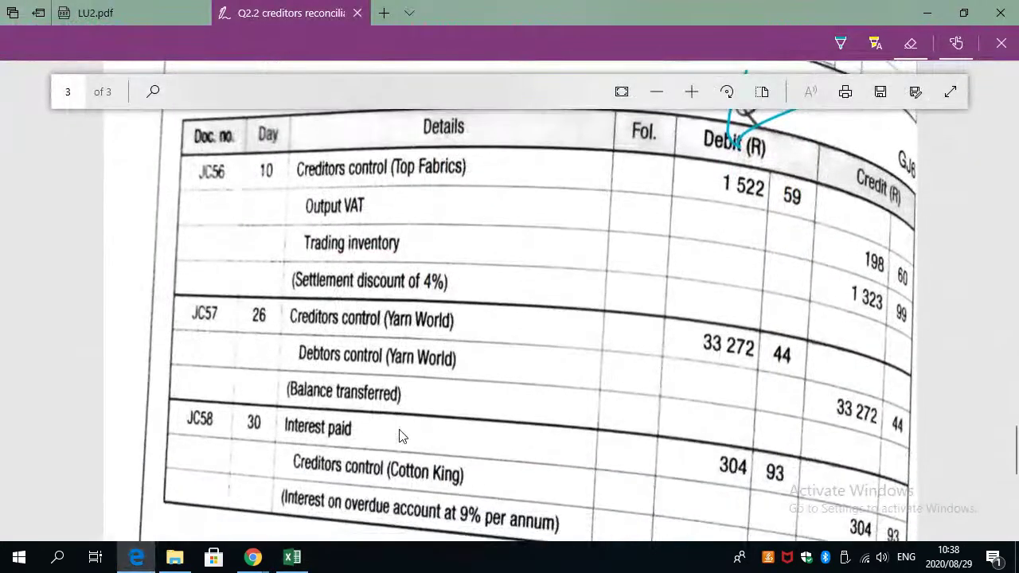
{"action": "scroll", "coordinate": [400, 436], "scroll_direction": "down", "scroll_amount": 1}
{"action": "scroll", "coordinate": [400, 436], "scroll_direction": "up", "scroll_amount": 3}
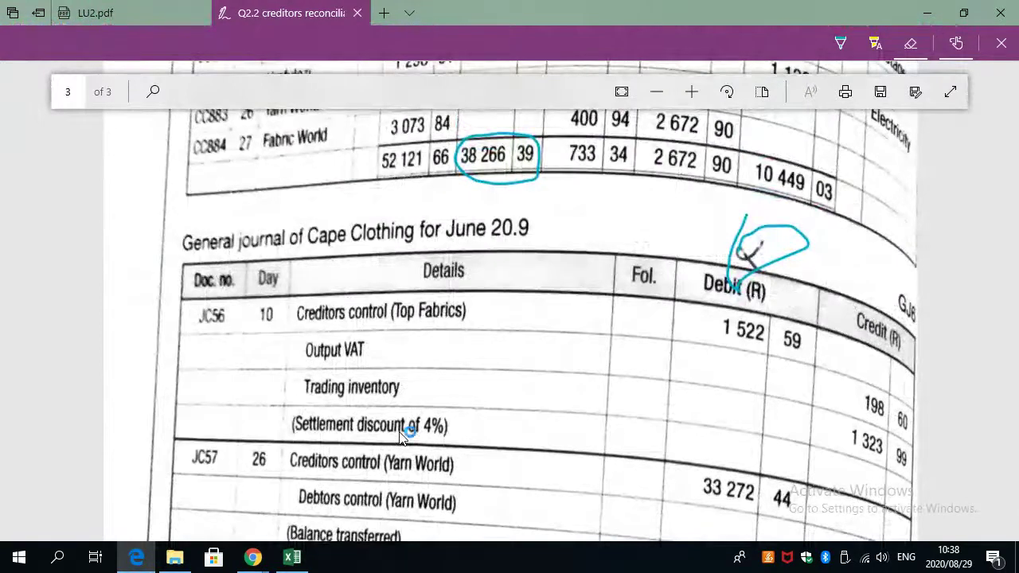
{"action": "scroll", "coordinate": [400, 437], "scroll_direction": "down", "scroll_amount": 1}
{"action": "scroll", "coordinate": [401, 436], "scroll_direction": "down", "scroll_amount": 1}
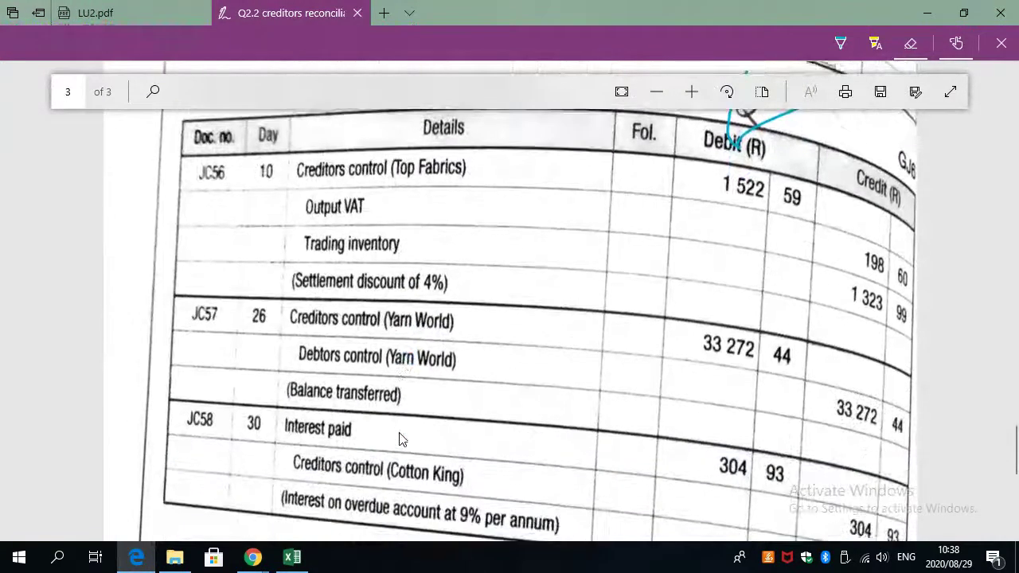
{"action": "key", "text": "alt+Tab"}
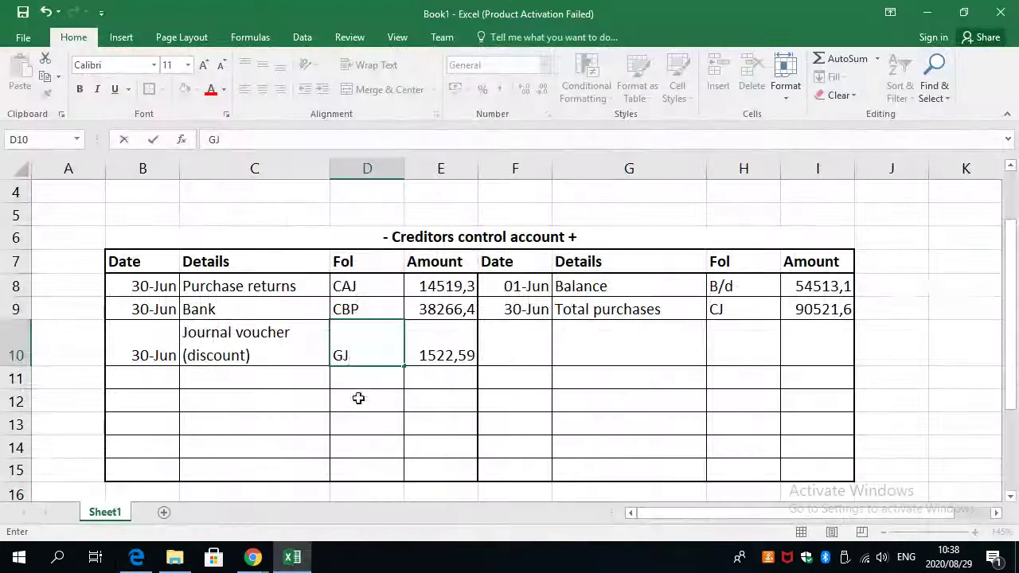
{"action": "left_click", "coordinate": [366, 398]}
{"action": "key", "text": "alt+Tab"}
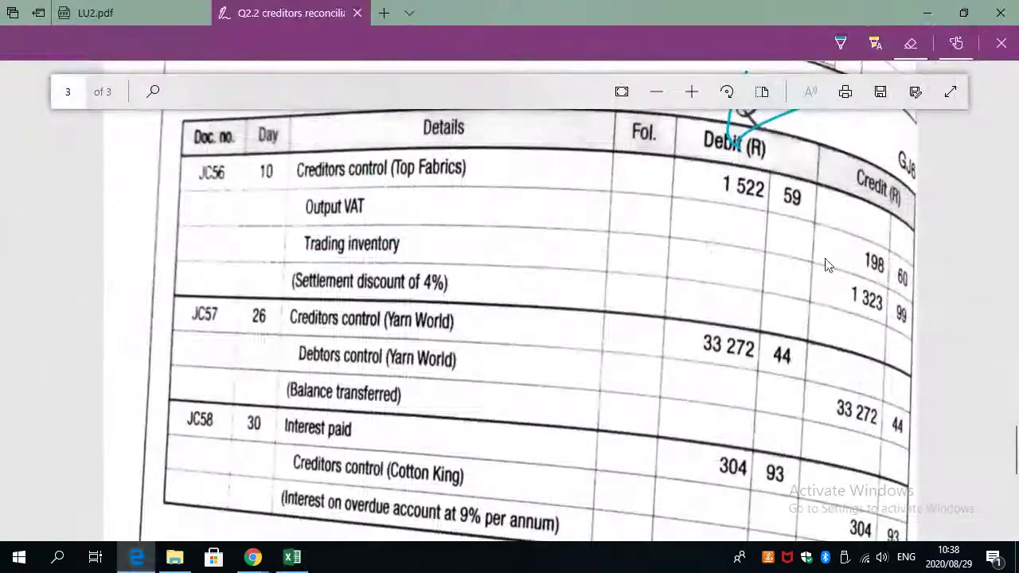
{"action": "left_click", "coordinate": [841, 43]}
{"action": "mouse_move", "coordinate": [751, 169]}
{"action": "left_mouse_down"}
{"action": "mouse_move", "coordinate": [726, 182]}
{"action": "mouse_move", "coordinate": [758, 213]}
{"action": "mouse_move", "coordinate": [776, 173]}
{"action": "mouse_move", "coordinate": [722, 172]}
{"action": "left_mouse_up"}
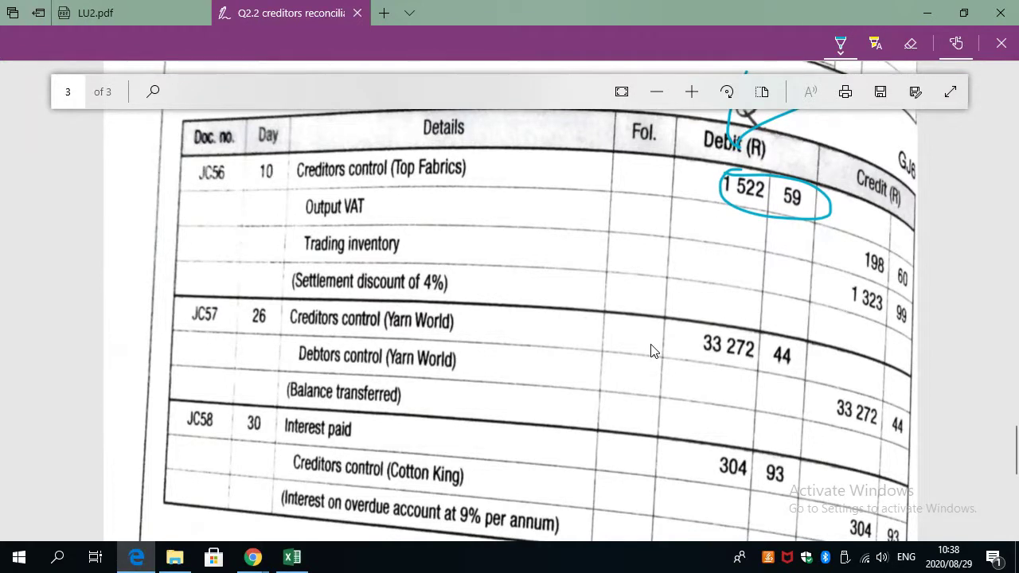
Return to the Excel workbook and change the date in B10 to 2020/06/10.
{"action": "key", "text": "alt+Tab"}
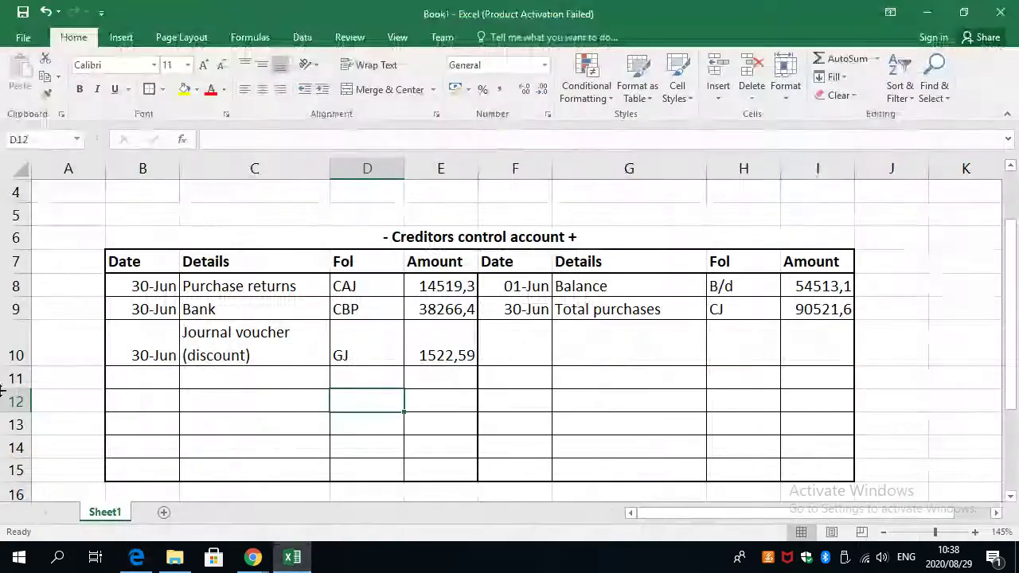
{"action": "left_click", "coordinate": [129, 347]}
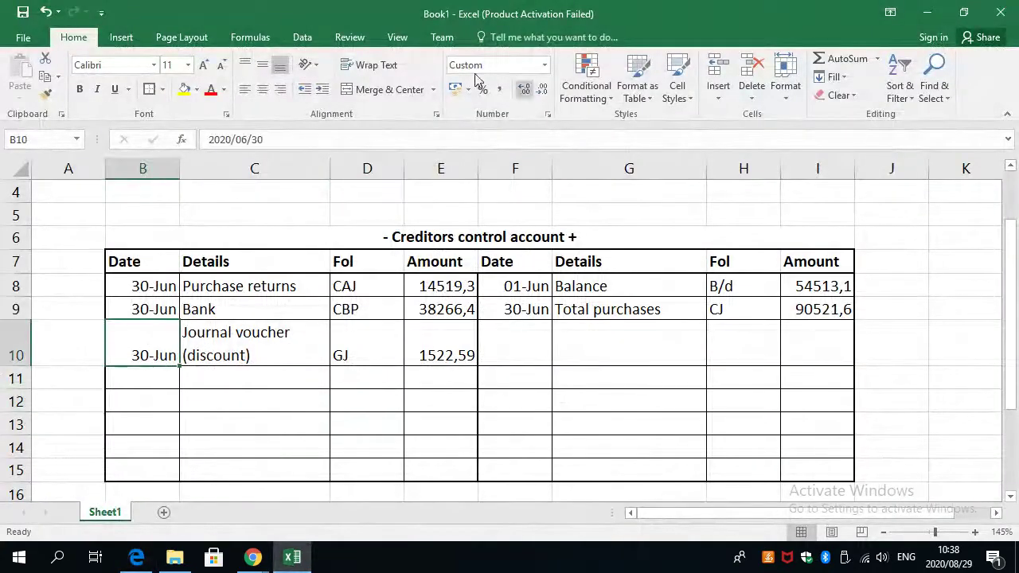
{"action": "left_click", "coordinate": [277, 142]}
{"action": "key", "text": "BackSpace"}
{"action": "key", "text": "BackSpace"}
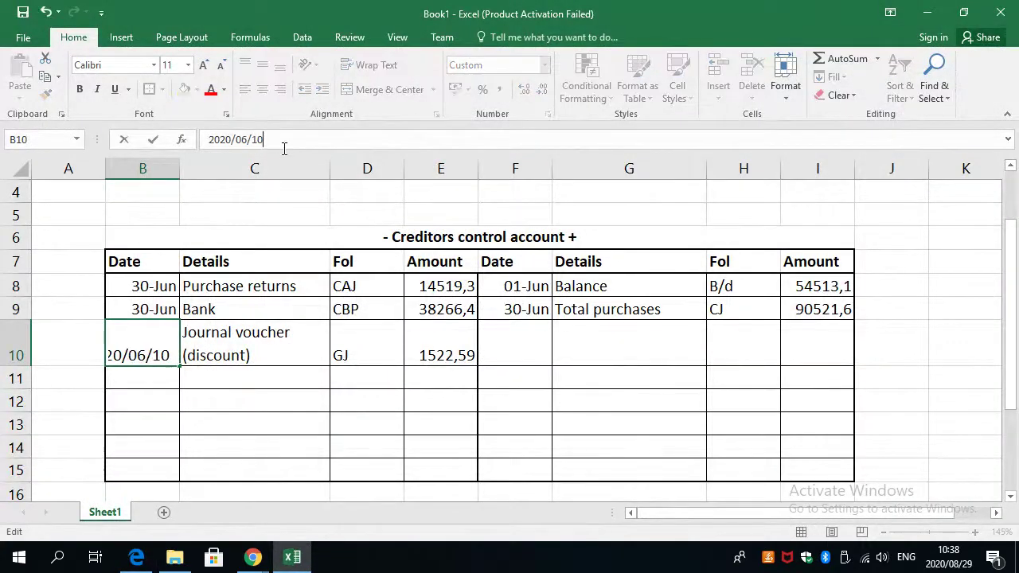
{"action": "key", "text": "Return"}
Switch to the PDF and circle day 26 and the 33 272,44 debit of the Yarn World journal entry.
{"action": "key", "text": "alt+Tab"}
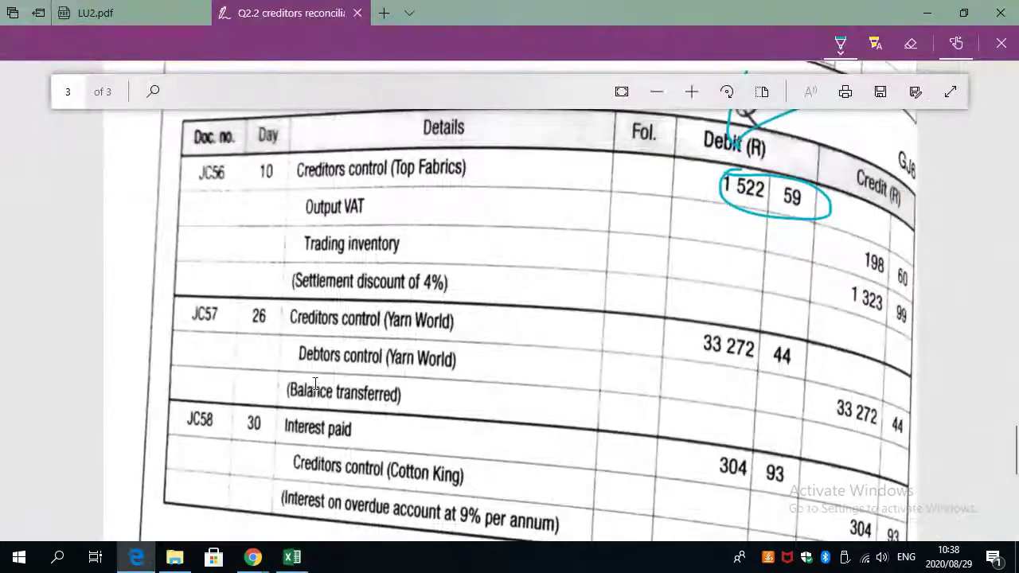
{"action": "mouse_move", "coordinate": [260, 301]}
{"action": "left_mouse_down"}
{"action": "mouse_move", "coordinate": [243, 309]}
{"action": "mouse_move", "coordinate": [268, 334]}
{"action": "mouse_move", "coordinate": [261, 300]}
{"action": "left_mouse_up"}
{"action": "scroll", "coordinate": [319, 398], "scroll_direction": "down", "scroll_amount": 1}
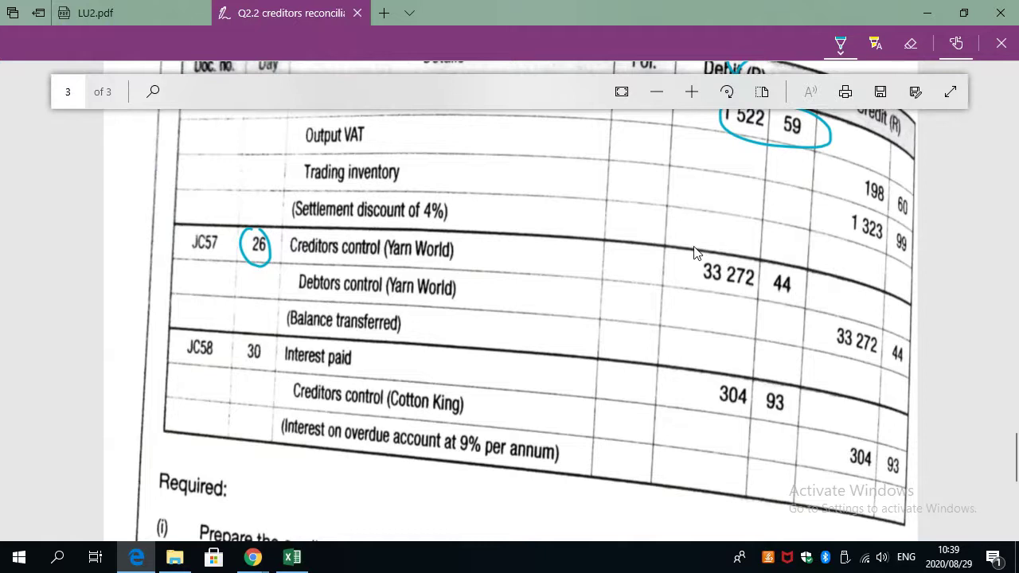
{"action": "mouse_move", "coordinate": [694, 251]}
{"action": "left_mouse_down"}
{"action": "mouse_move", "coordinate": [714, 310]}
{"action": "mouse_move", "coordinate": [792, 312]}
{"action": "mouse_move", "coordinate": [689, 264]}
{"action": "left_mouse_up"}
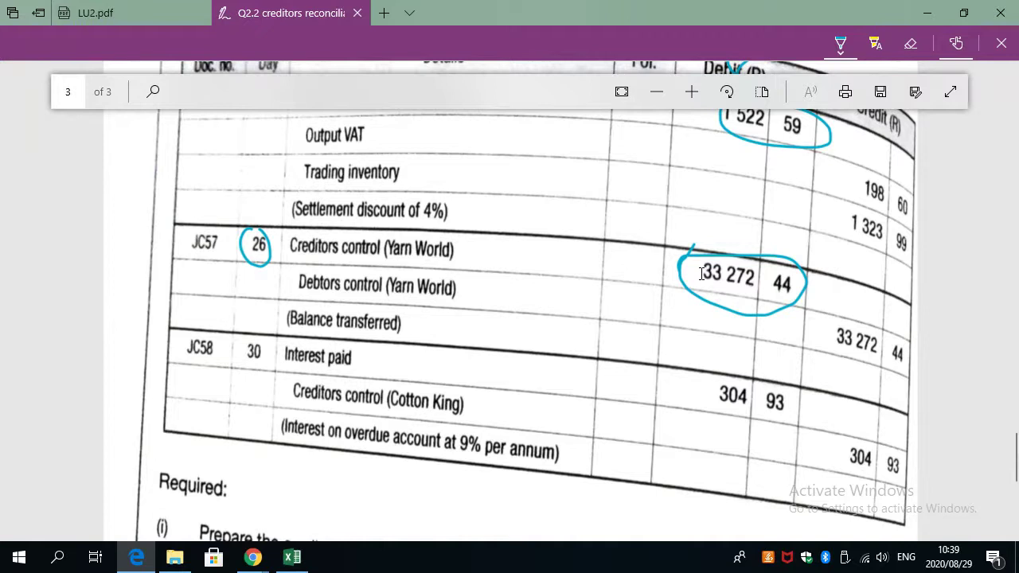
Return to the Excel workbook and enter Debtors control as the details in C11, checking the contra account in the PDF's general journal.
{"action": "key", "text": "alt+Tab"}
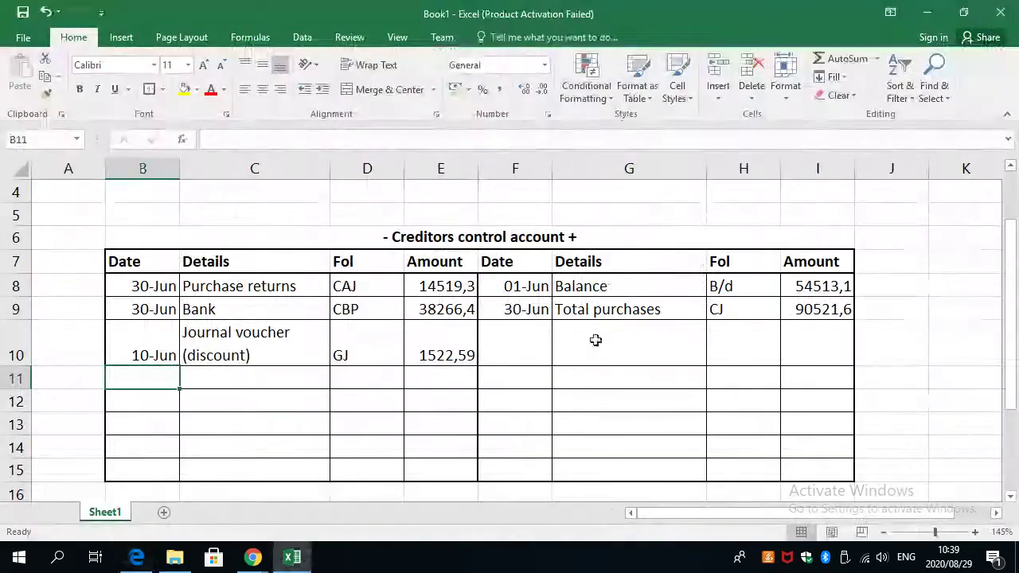
{"action": "left_click", "coordinate": [280, 377]}
{"action": "key", "text": "alt+Tab"}
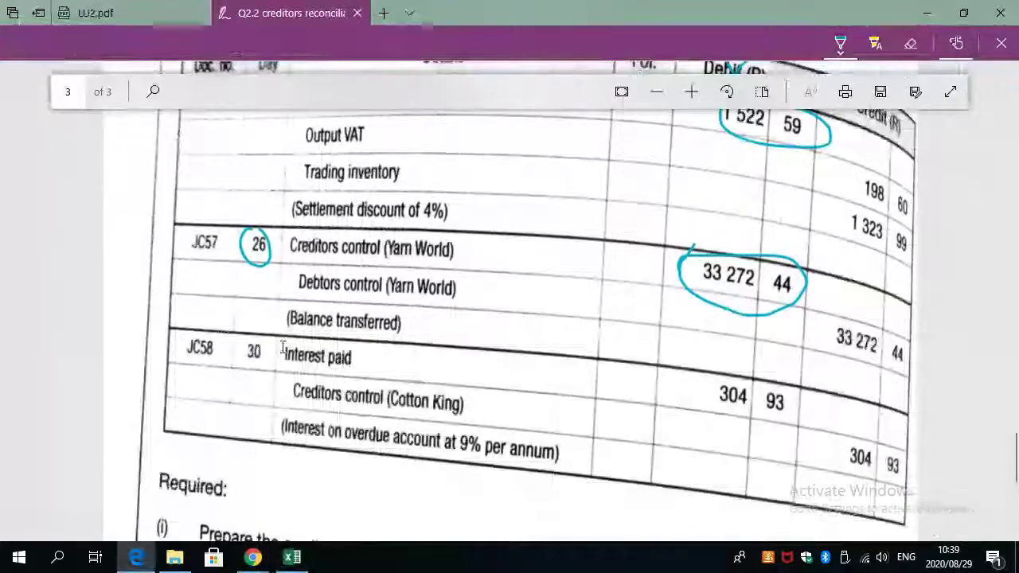
{"action": "key", "text": "alt+Tab"}
{"action": "type", "text": "Grntor"}
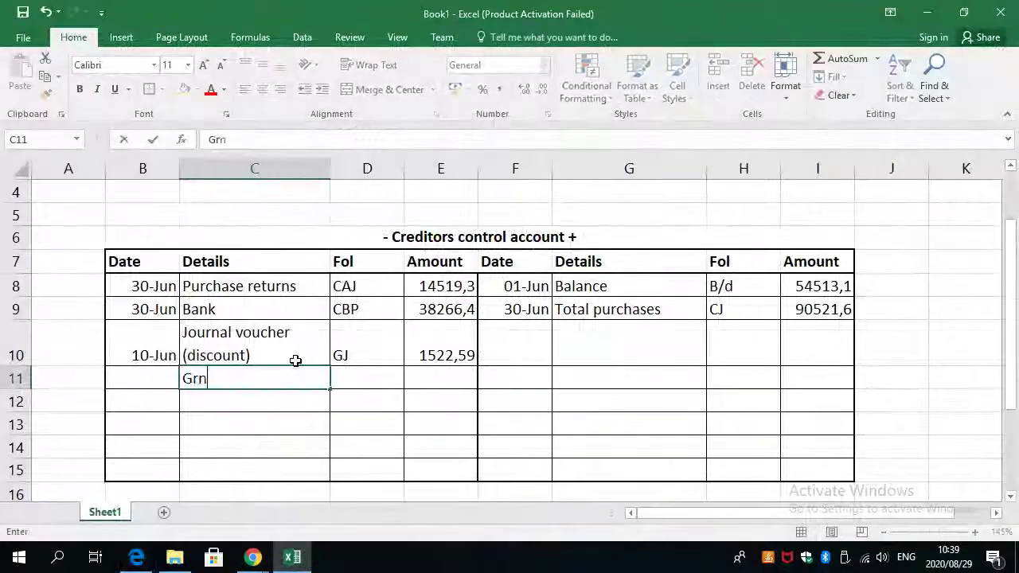
{"action": "key", "text": "BackSpace"}
{"action": "key", "text": "BackSpace"}
{"action": "key", "text": "BackSpace"}
{"action": "key", "text": "BackSpace"}
{"action": "key", "text": "BackSpace"}
{"action": "key", "text": "BackSpace"}
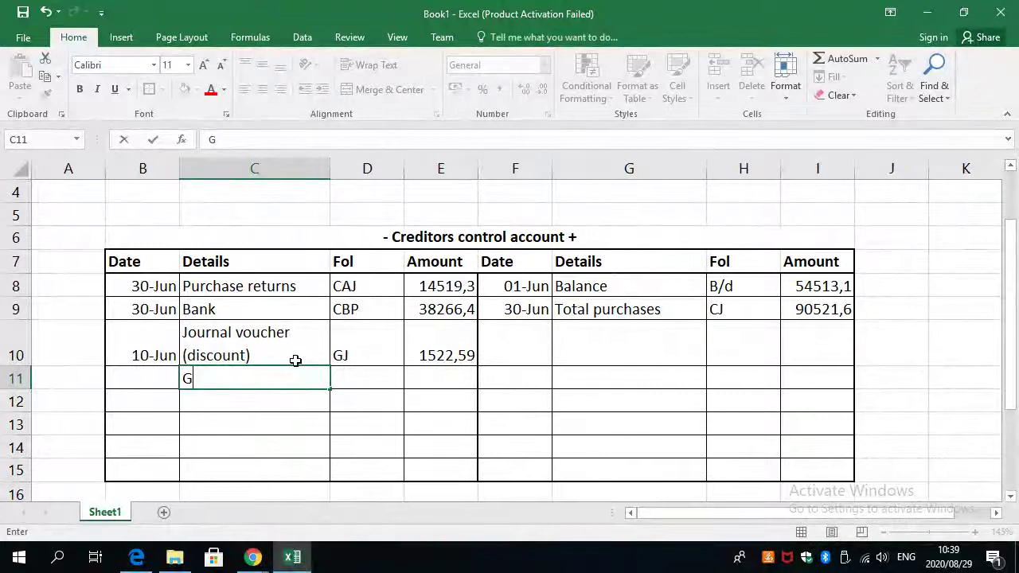
{"action": "type", "text": "Debtor"}
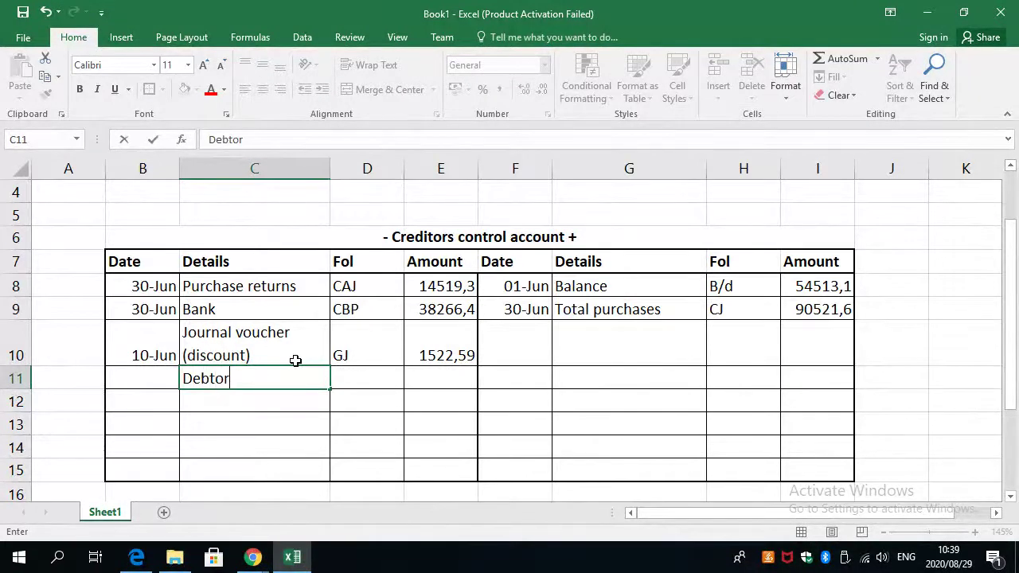
{"action": "type", "text": "s controlq"}
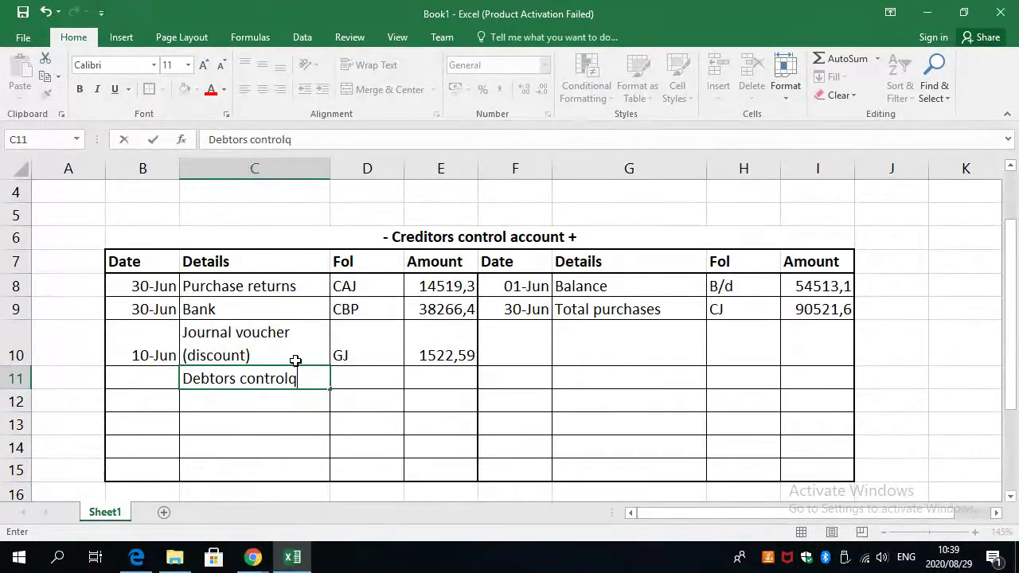
{"action": "key", "text": "BackSpace"}
{"action": "key", "text": "Tab"}
Enter 33272,44 in E11 from the PDF's Yarn World debit and widen column E to show both decimals.
{"action": "key", "text": "Tab"}
{"action": "key", "text": "alt+Tab"}
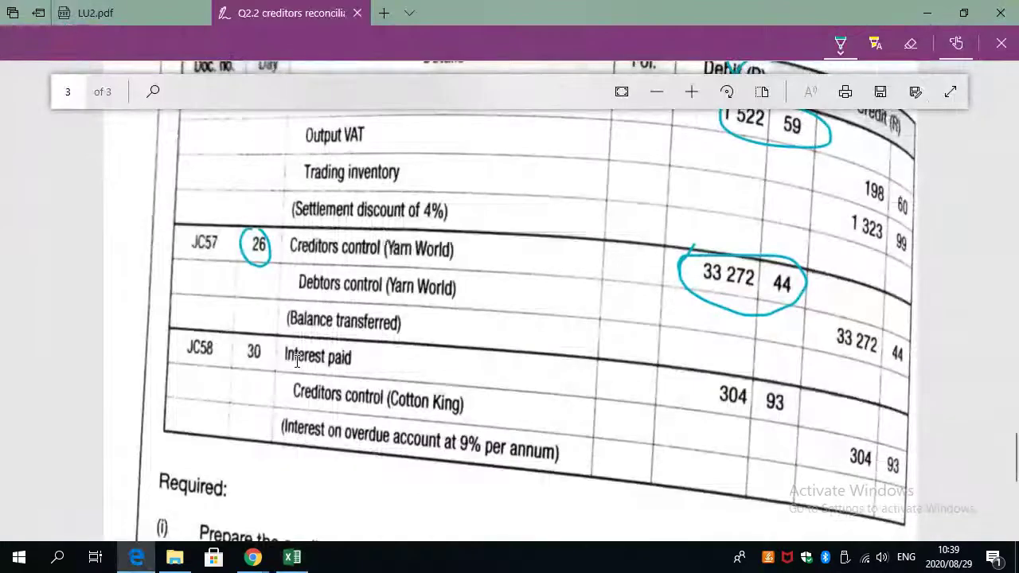
{"action": "key", "text": "alt+Tab"}
{"action": "type", "text": "3"}
{"action": "key", "text": "alt+Tab"}
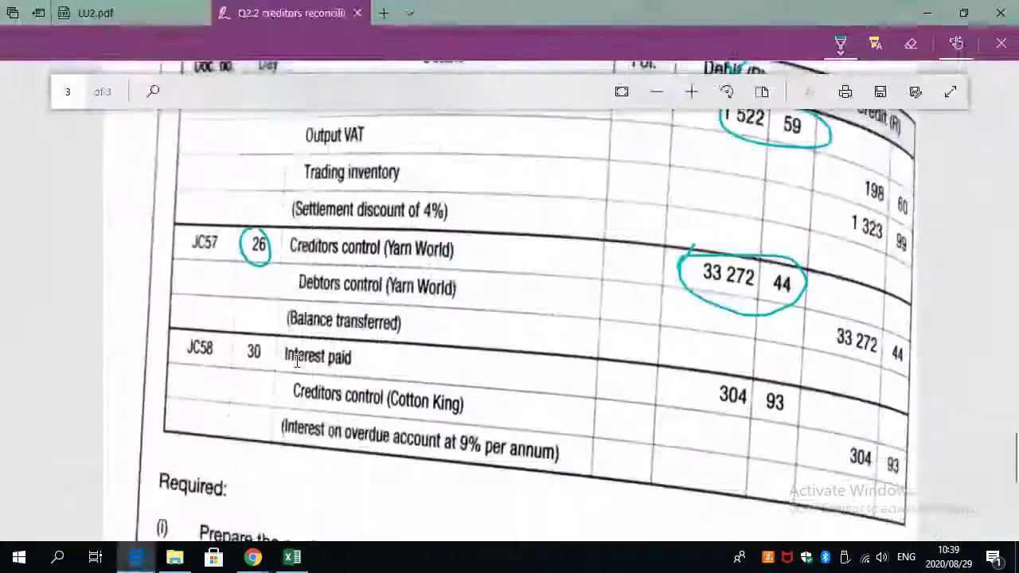
{"action": "key", "text": "alt+Tab"}
{"action": "type", "text": "3272"}
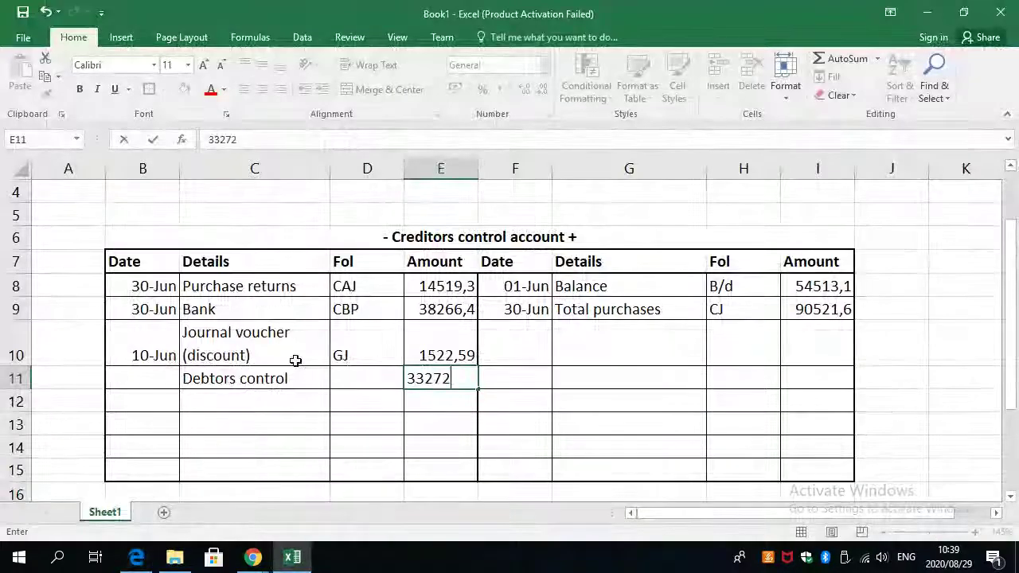
{"action": "key", "text": "alt+Tab"}
{"action": "key", "text": "alt+Tab"}
{"action": "type", "text": ",44"}
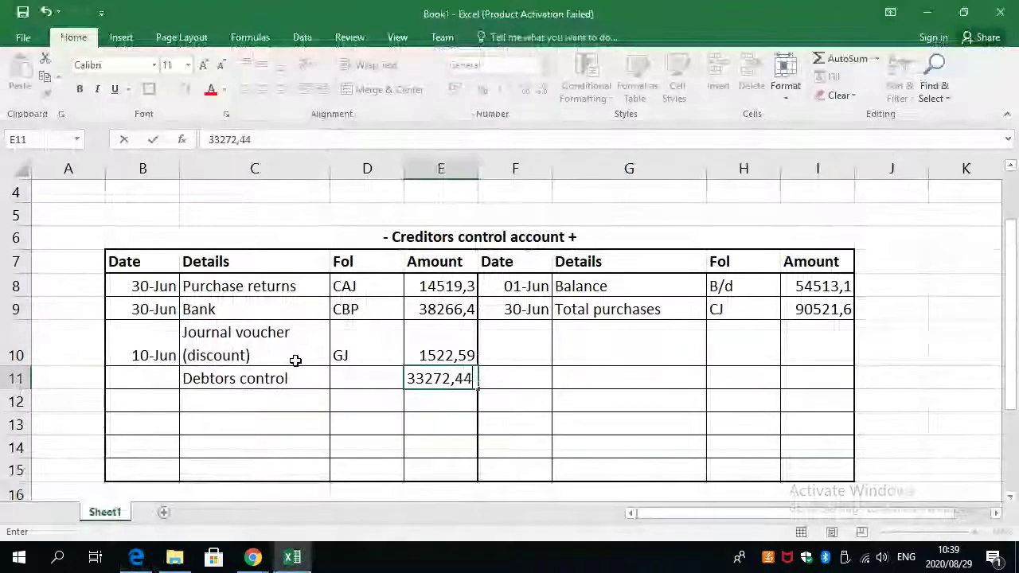
{"action": "key", "text": "Return"}
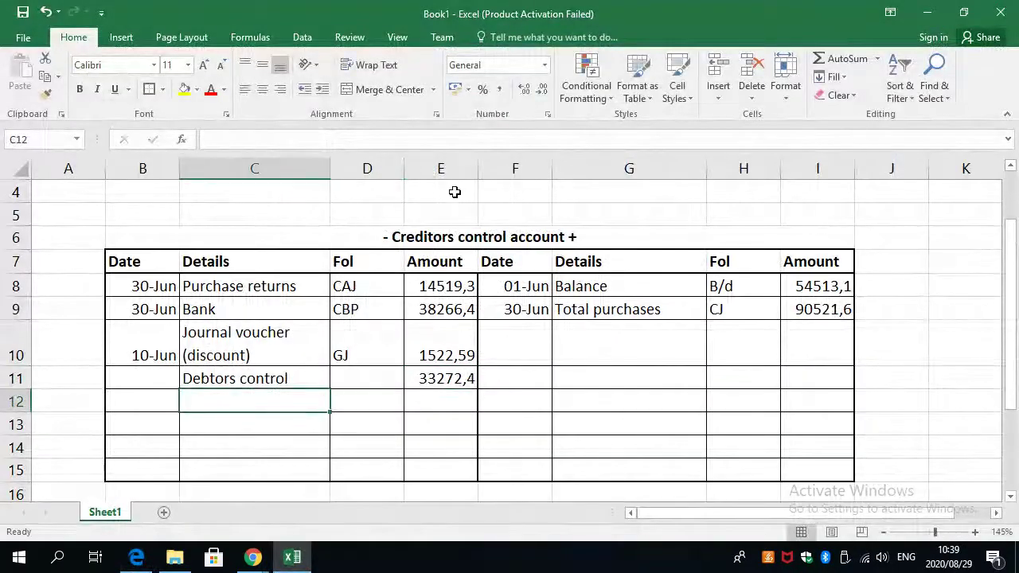
{"action": "left_click_drag", "start_coordinate": [477, 167], "coordinate": [496, 158]}
Check the general journal in the PDF and enter GJ as the folio in D11.
{"action": "left_click", "coordinate": [342, 377]}
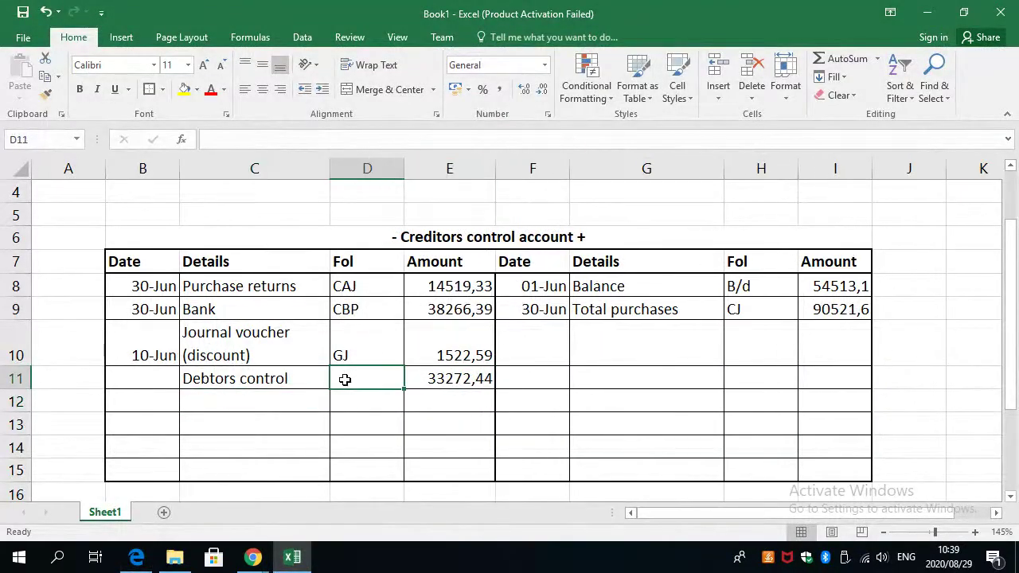
{"action": "key", "text": "alt+Tab"}
{"action": "key", "text": "alt+Tab"}
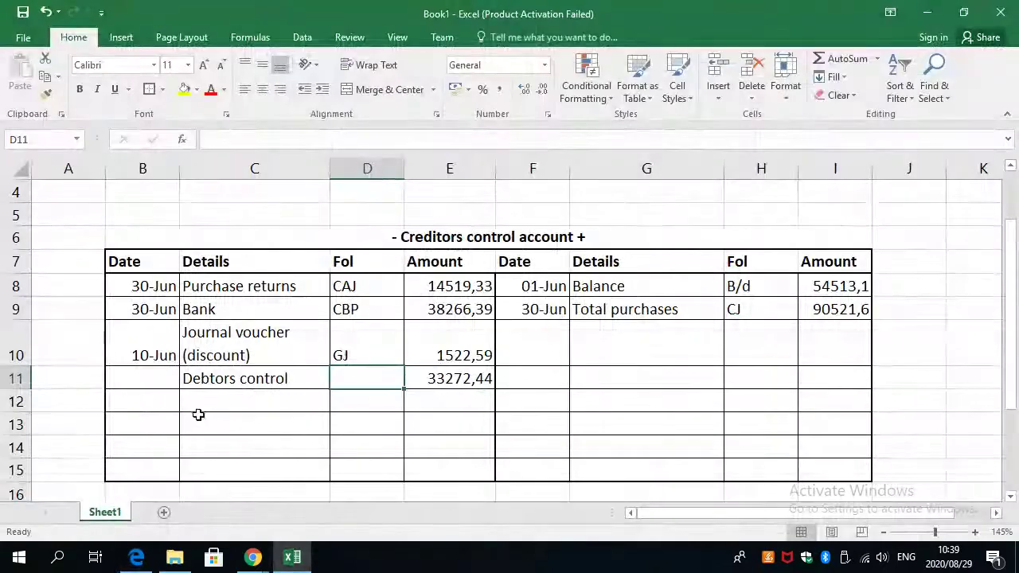
{"action": "type", "text": "GJ"}
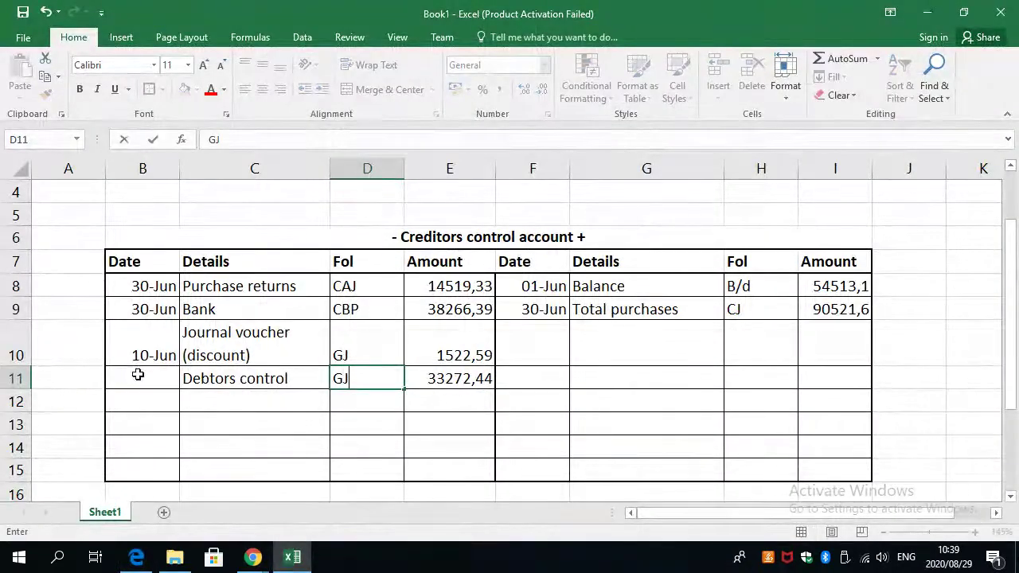
Check the Yarn World entry's day in the PDF and enter 26June as the date in B11.
{"action": "left_click", "coordinate": [138, 375]}
{"action": "key", "text": "alt+Tab"}
{"action": "key", "text": "alt+Tab"}
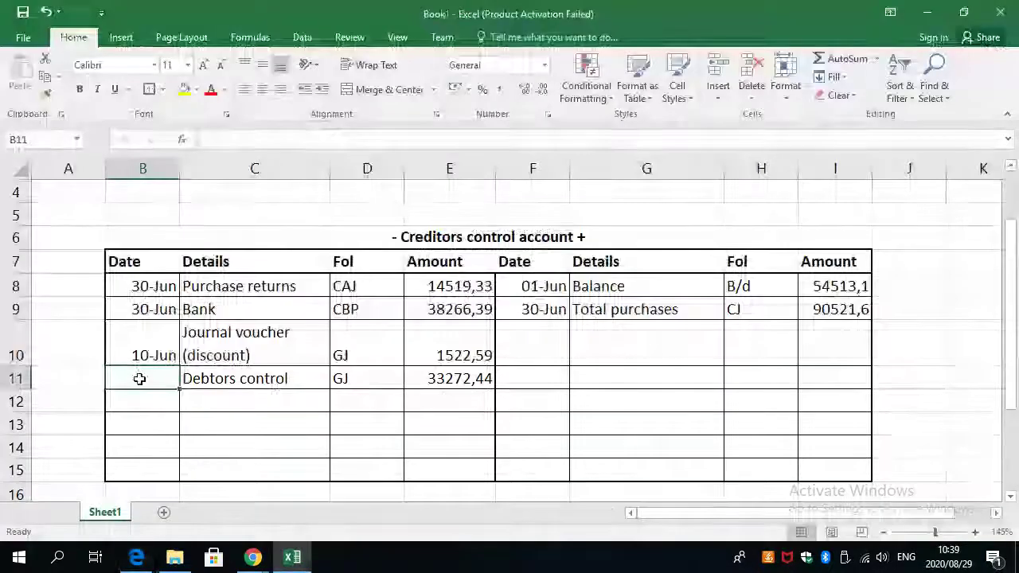
{"action": "type", "text": "26Ju"}
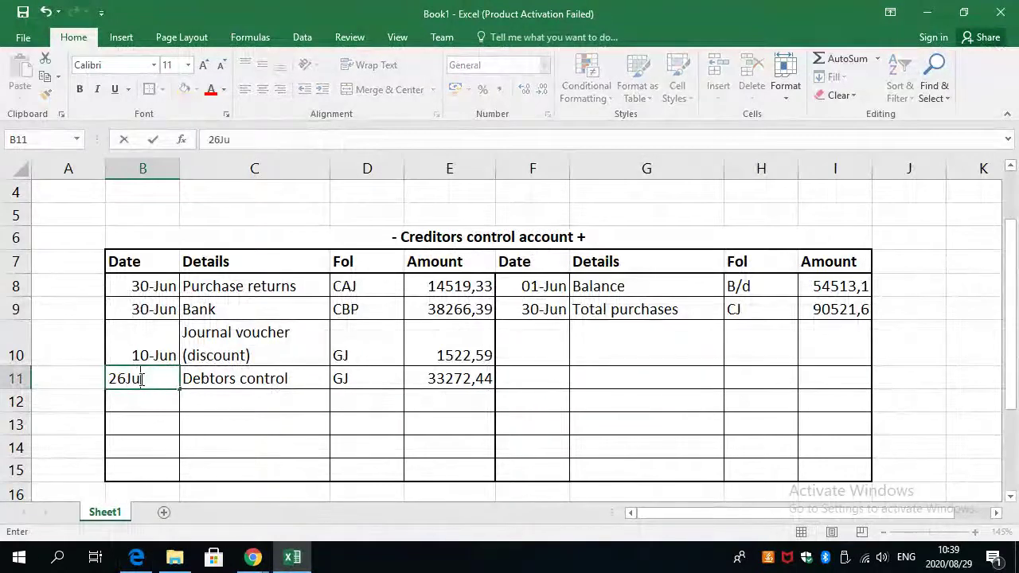
{"action": "type", "text": "ne"}
{"action": "key", "text": "Return"}
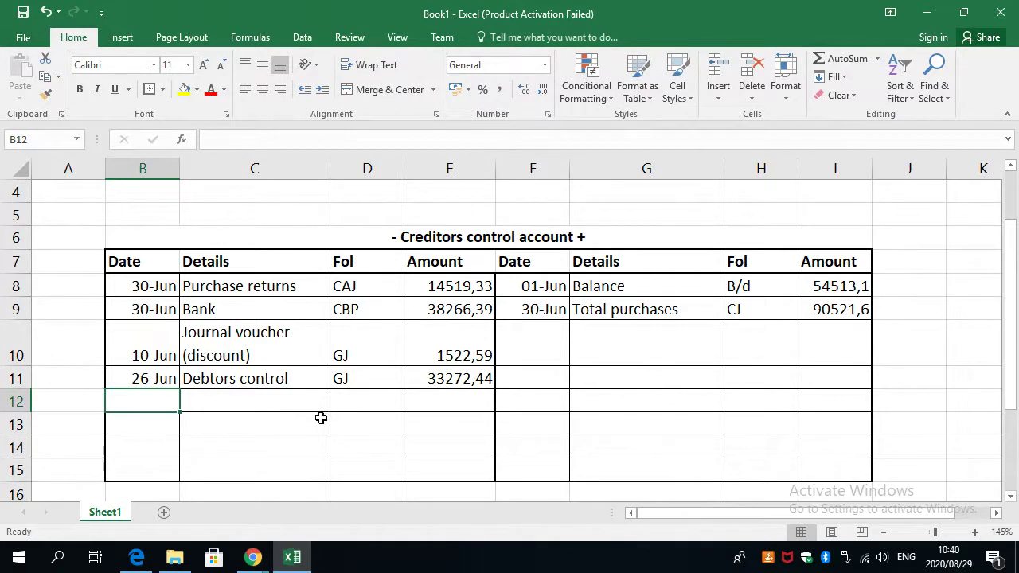
Switch to the PDF and circle the interest on overdue account at 9% per annum narration under JC58.
{"action": "key", "text": "alt+Tab"}
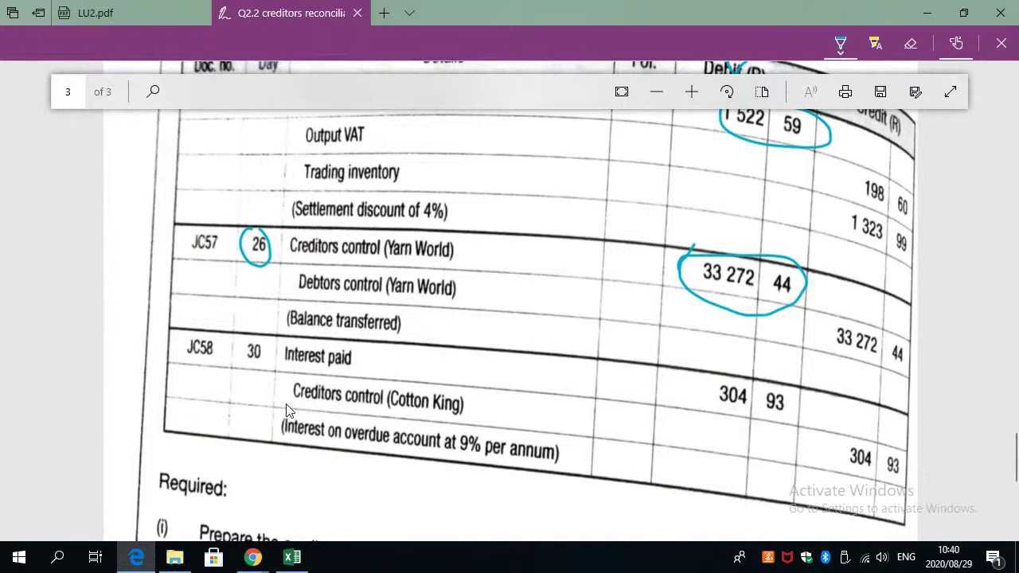
{"action": "scroll", "coordinate": [288, 411], "scroll_direction": "down", "scroll_amount": 2}
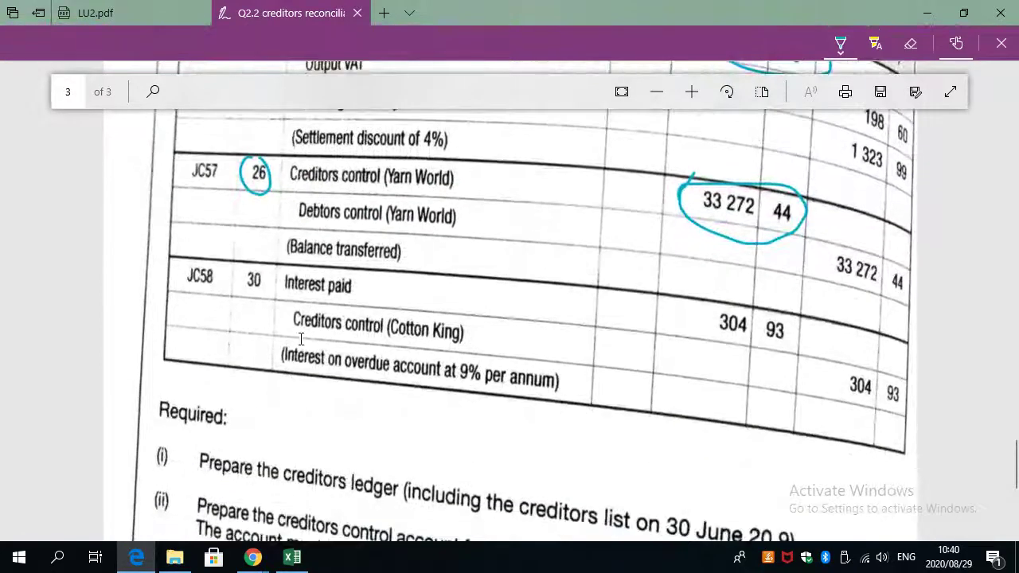
{"action": "mouse_move", "coordinate": [281, 339]}
{"action": "left_mouse_down"}
{"action": "mouse_move", "coordinate": [286, 352]}
{"action": "mouse_move", "coordinate": [380, 391]}
{"action": "mouse_move", "coordinate": [504, 397]}
{"action": "mouse_move", "coordinate": [580, 384]}
{"action": "mouse_move", "coordinate": [446, 352]}
{"action": "mouse_move", "coordinate": [199, 362]}
{"action": "left_mouse_up"}
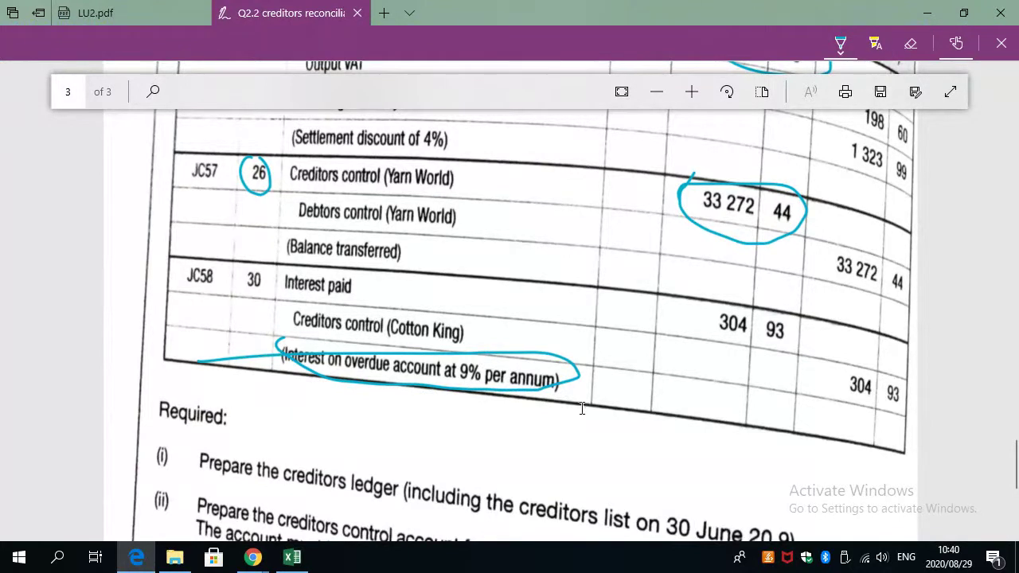
Return to Excel, enter 304,93 in I10 from the PDF's Cotton King interest entry and GJ as the folio in H10.
{"action": "key", "text": "alt+Tab"}
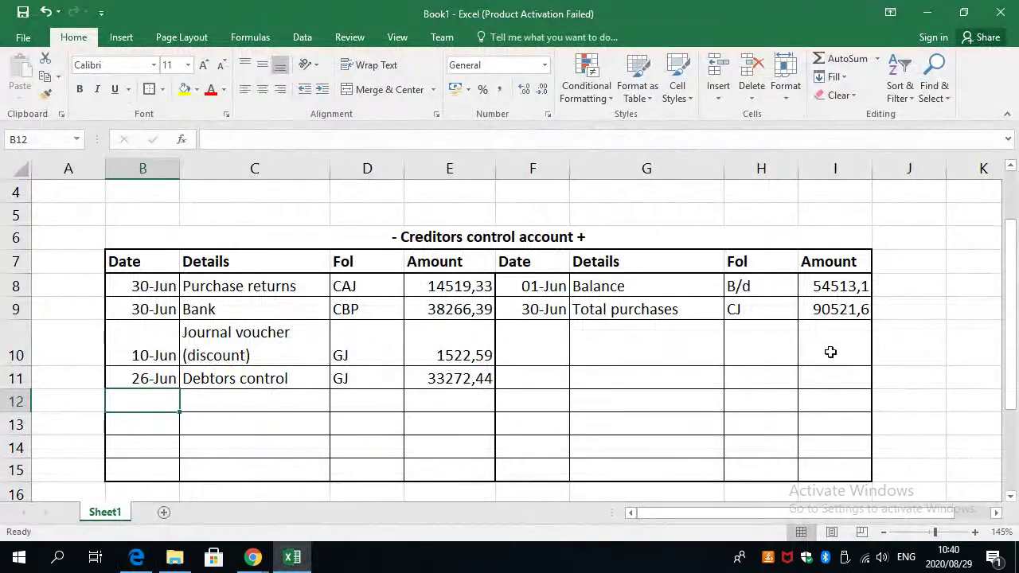
{"action": "left_click", "coordinate": [828, 351]}
{"action": "type", "text": "304"}
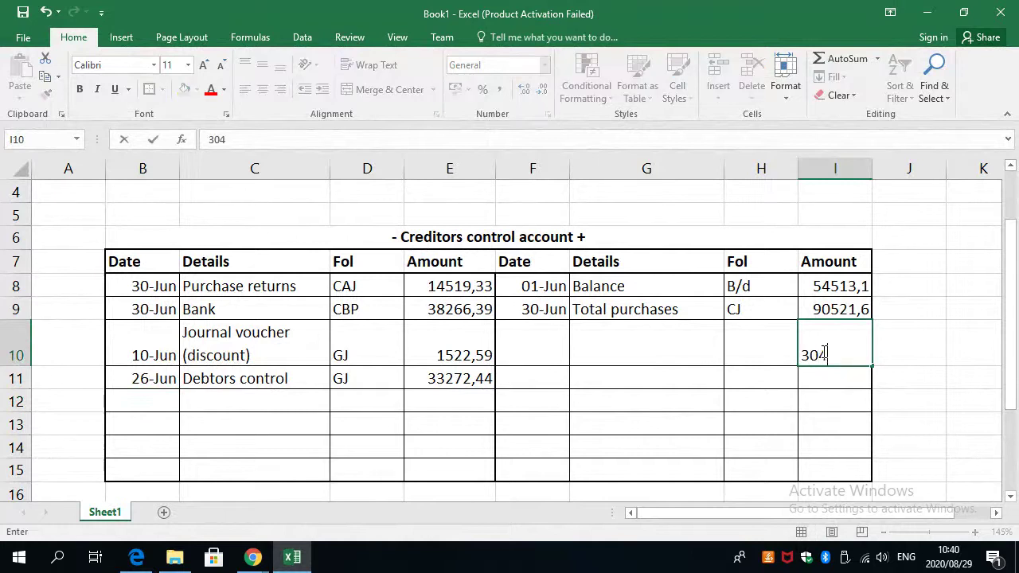
{"action": "key", "text": "alt+Tab"}
{"action": "key", "text": "alt+Tab"}
{"action": "type", "text": ",93"}
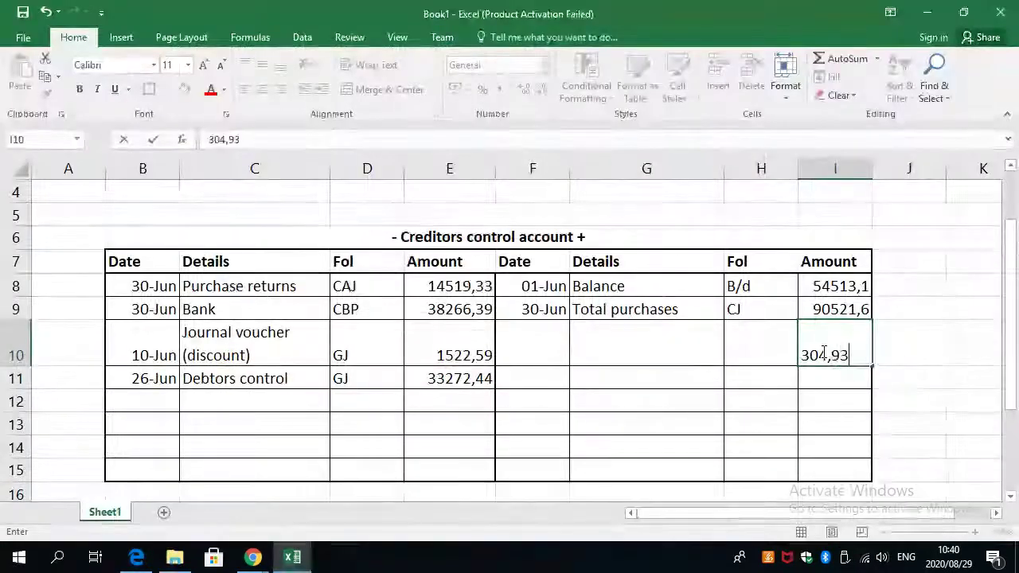
{"action": "left_click", "coordinate": [736, 339]}
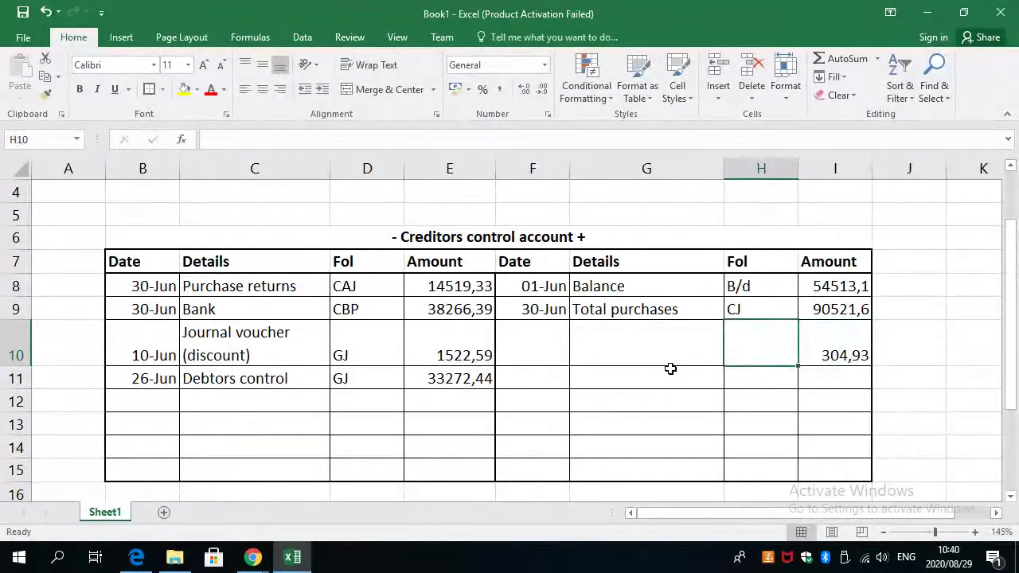
{"action": "type", "text": "GJ"}
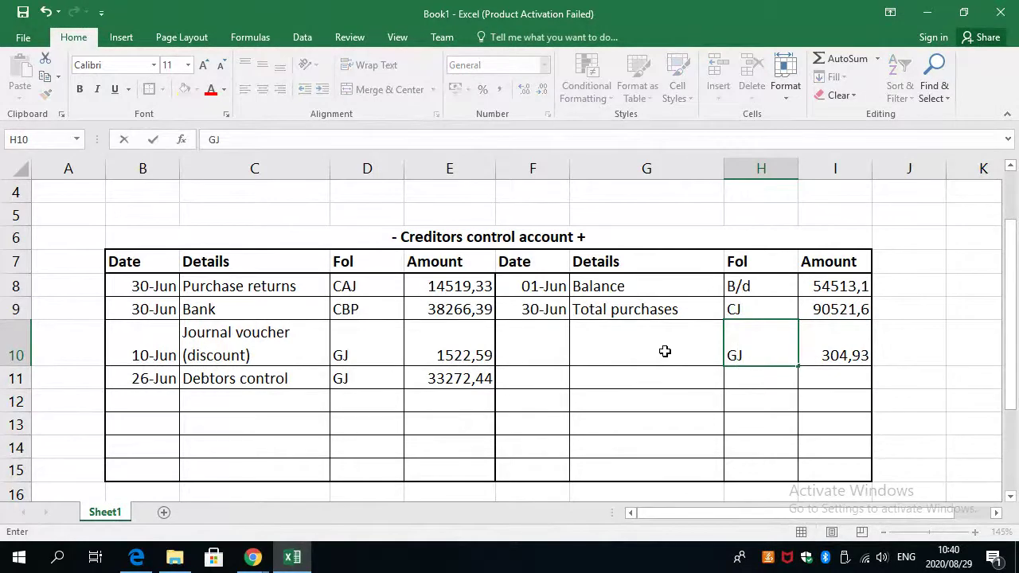
Enter "Journal voucher (interest paid" as the credit-side details in G10.
{"action": "left_click", "coordinate": [663, 350]}
{"action": "type", "text": "I"}
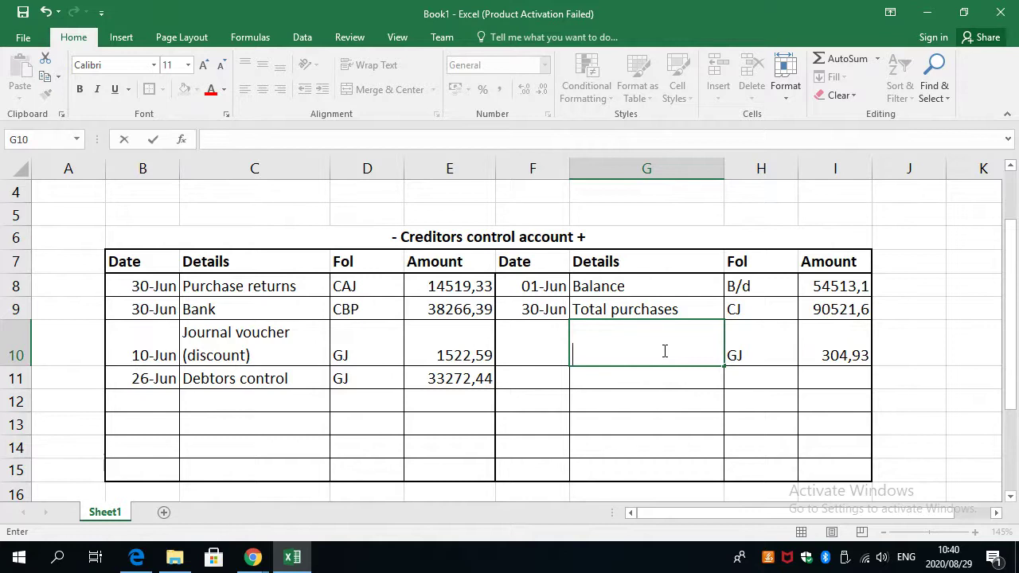
{"action": "type", "text": "Journal"}
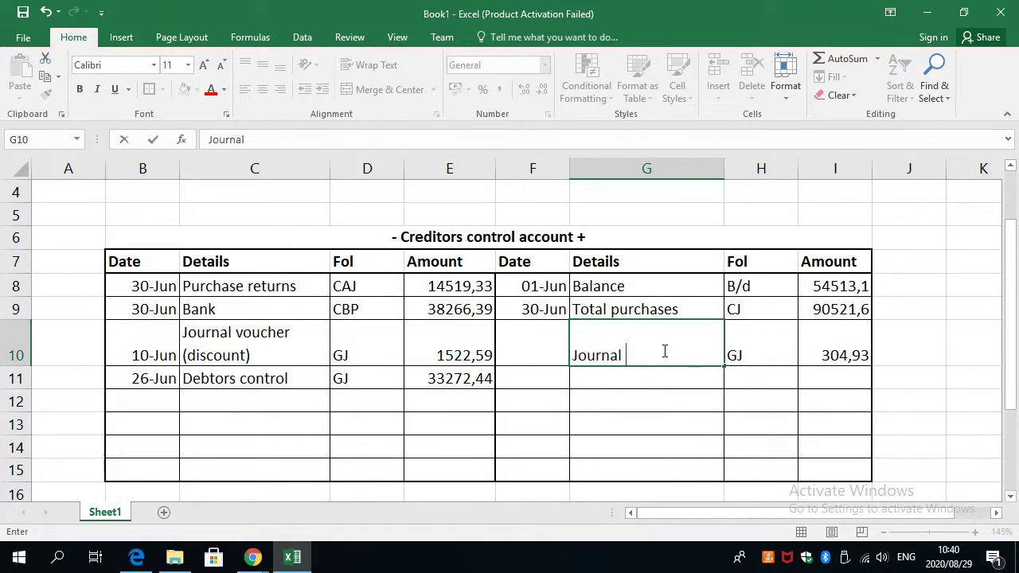
{"action": "type", "text": " voucher (interest paid"}
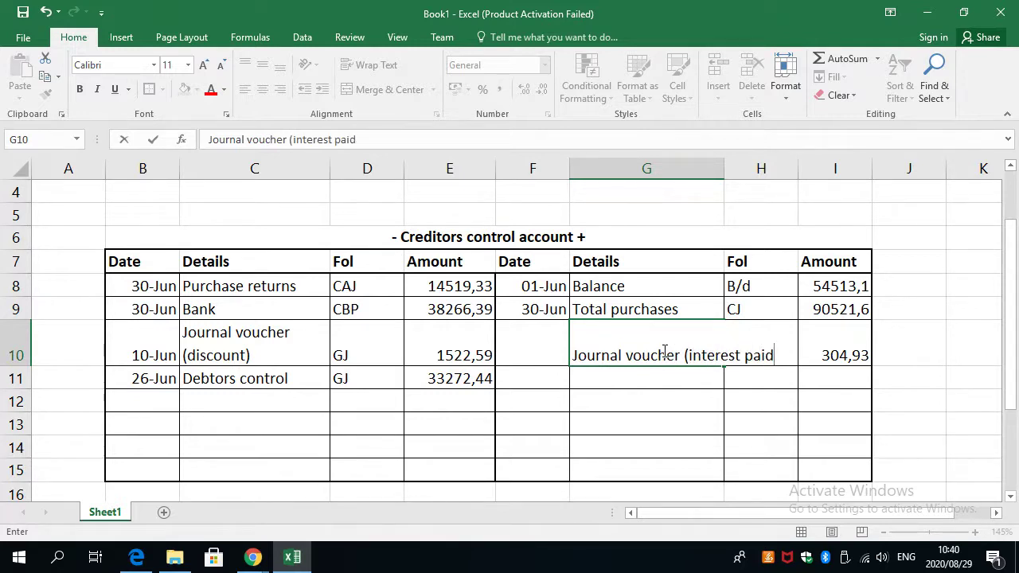
Check the JC58 entry's day in the PDF and enter 30June as the date in F10.
{"action": "left_click", "coordinate": [516, 328]}
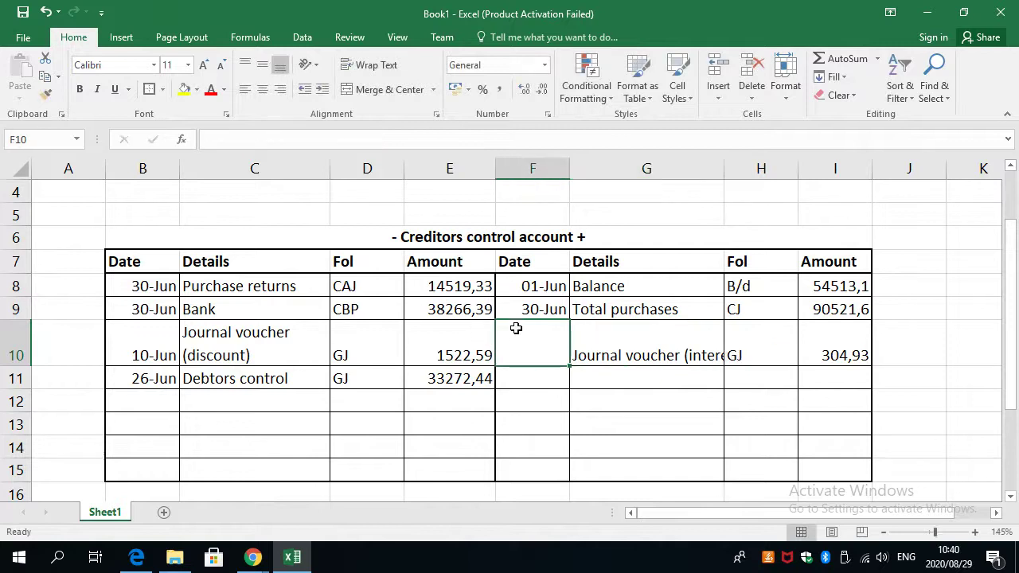
{"action": "key", "text": "alt+Tab"}
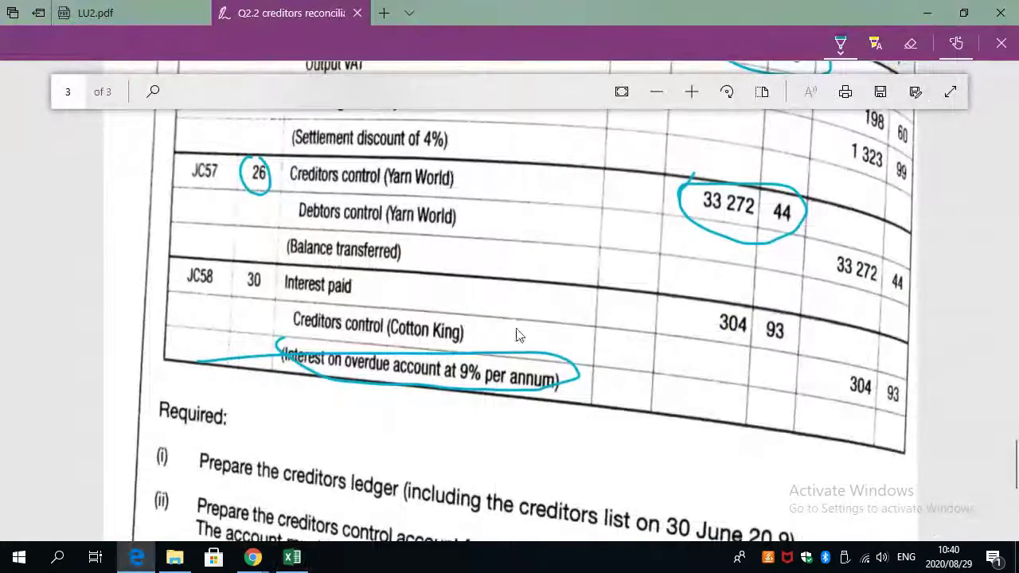
{"action": "key", "text": "alt+Tab"}
{"action": "type", "text": "30Jun"}
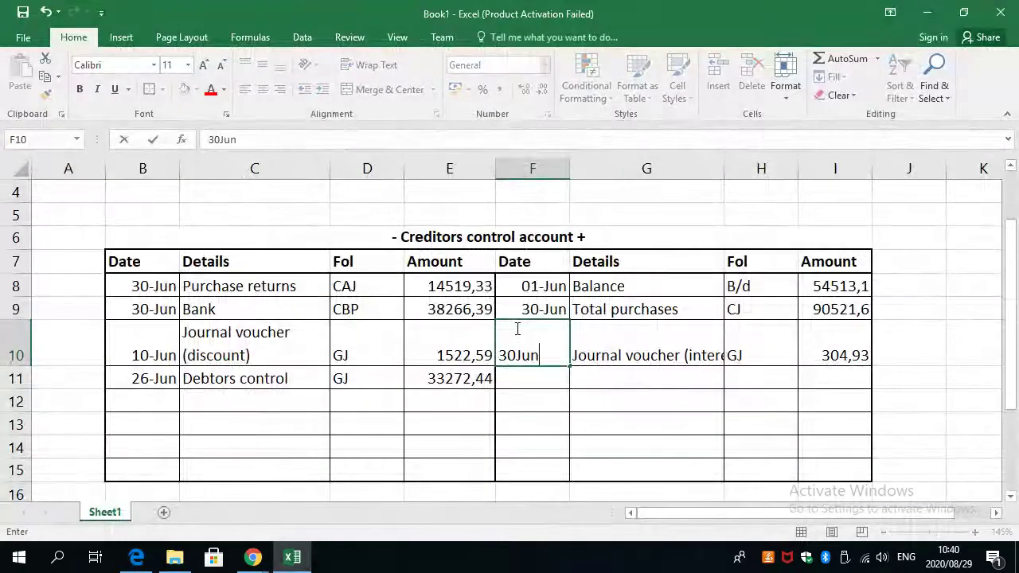
{"action": "type", "text": "e"}
{"action": "key", "text": "Return"}
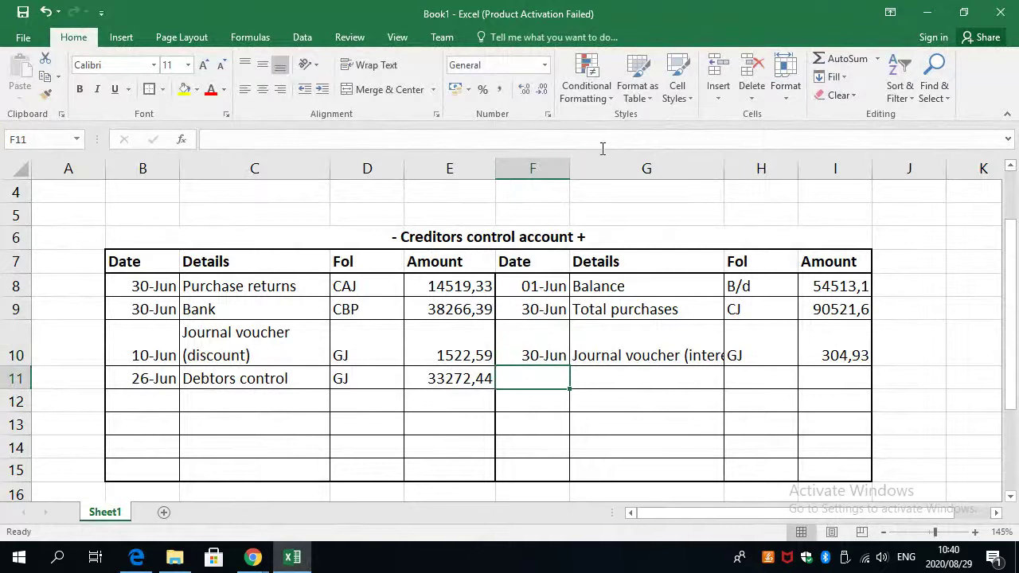
Circle the JC58 debit of 304 93 in the PDF, look over the Required section and return to Excel.
{"action": "key", "text": "alt+Tab"}
{"action": "mouse_move", "coordinate": [720, 305]}
{"action": "left_mouse_down"}
{"action": "mouse_move", "coordinate": [705, 340]}
{"action": "mouse_move", "coordinate": [809, 327]}
{"action": "mouse_move", "coordinate": [739, 309]}
{"action": "left_mouse_up"}
{"action": "scroll", "coordinate": [529, 380], "scroll_direction": "down", "scroll_amount": 4}
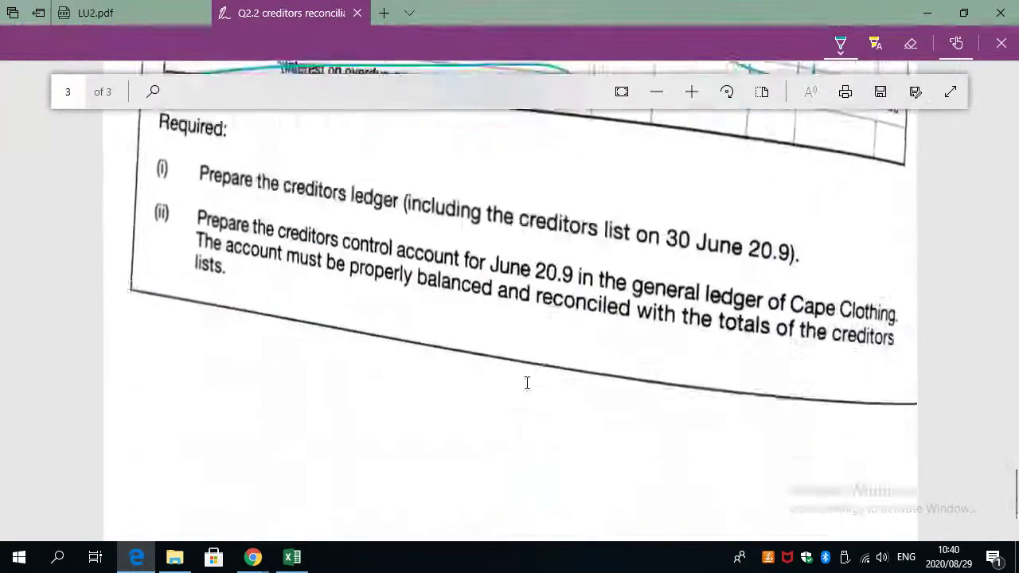
{"action": "scroll", "coordinate": [528, 382], "scroll_direction": "up", "scroll_amount": 3}
{"action": "scroll", "coordinate": [525, 390], "scroll_direction": "down", "scroll_amount": 1}
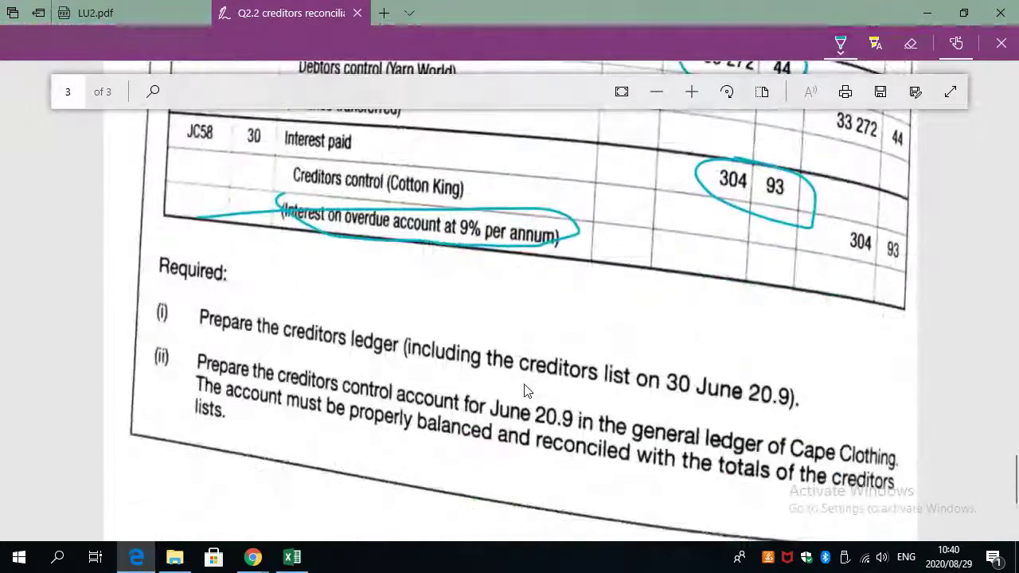
{"action": "key", "text": "alt+Tab"}
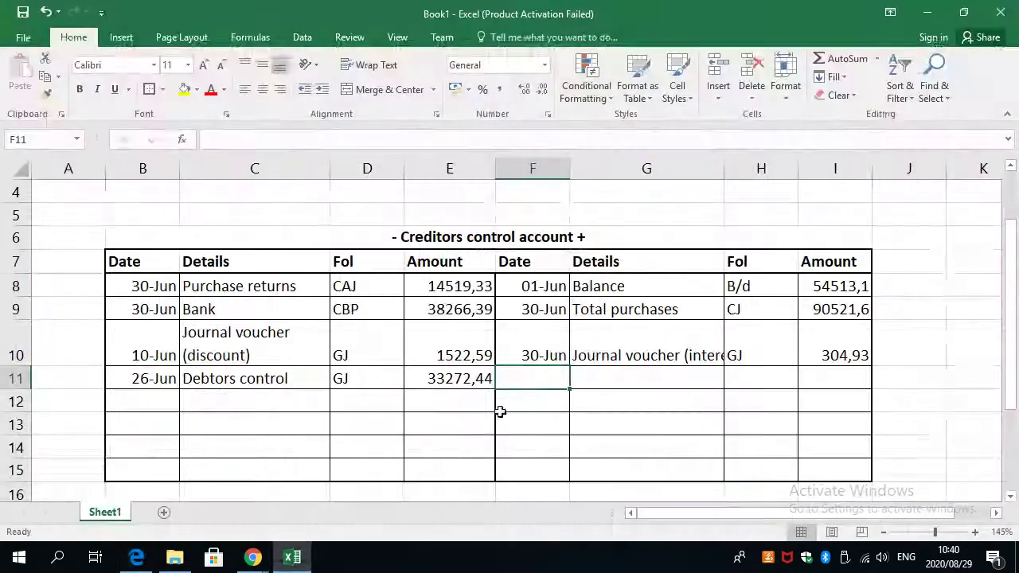
{"action": "left_click", "coordinate": [446, 427]}
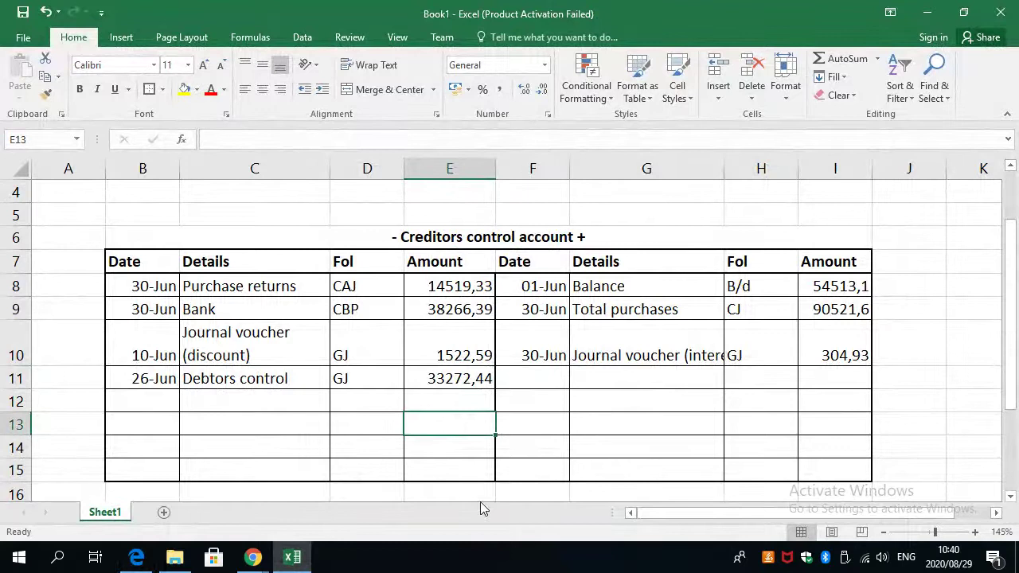
{"action": "type", "text": "=s"}
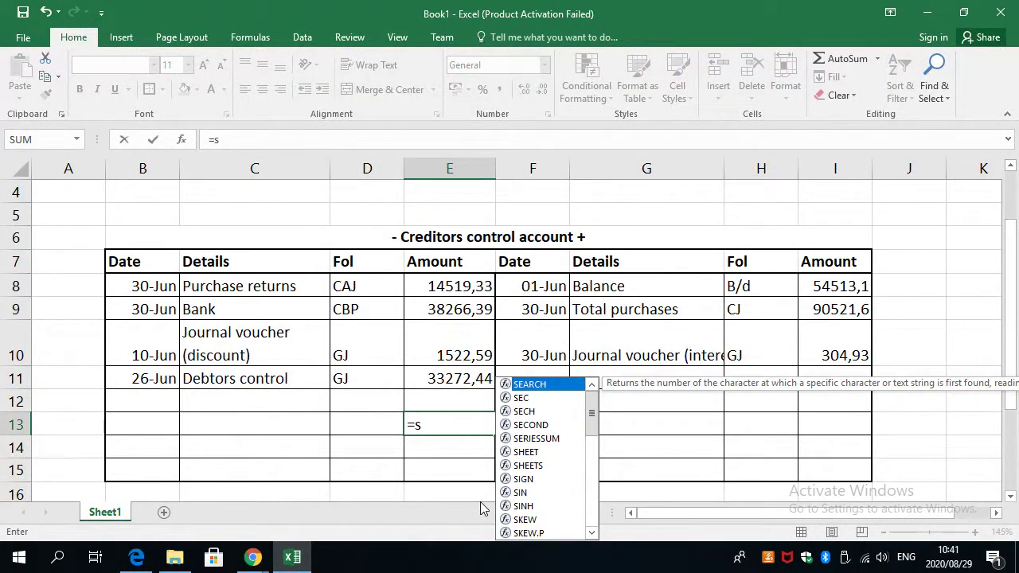
{"action": "key", "text": "BackSpace"}
{"action": "type", "text": "s"}
{"action": "key", "text": "BackSpace"}
{"action": "key", "text": "BackSpace"}
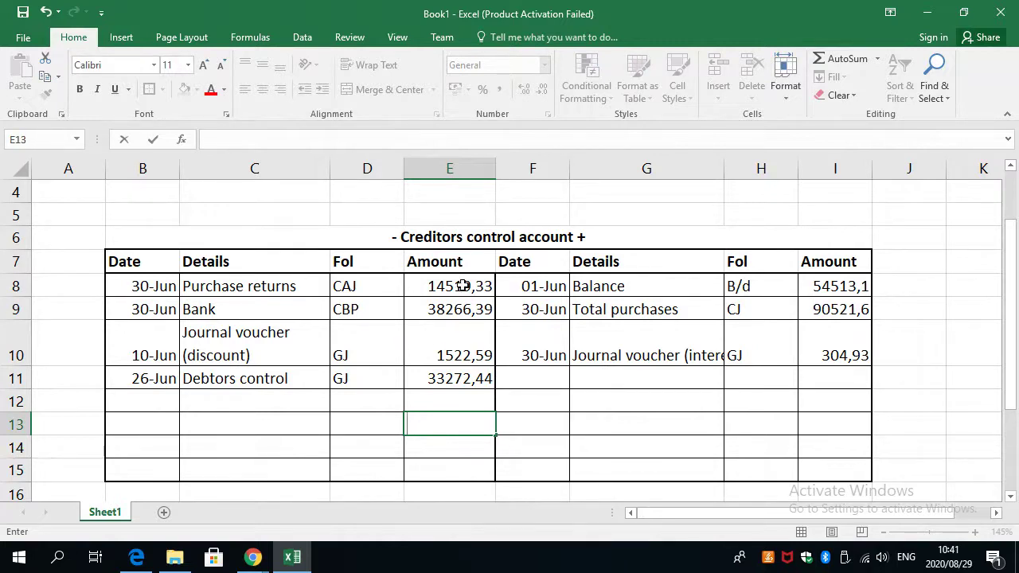
Select the debit amounts E8:E11 to check their sum.
{"action": "left_click_drag", "start_coordinate": [463, 286], "coordinate": [465, 379]}
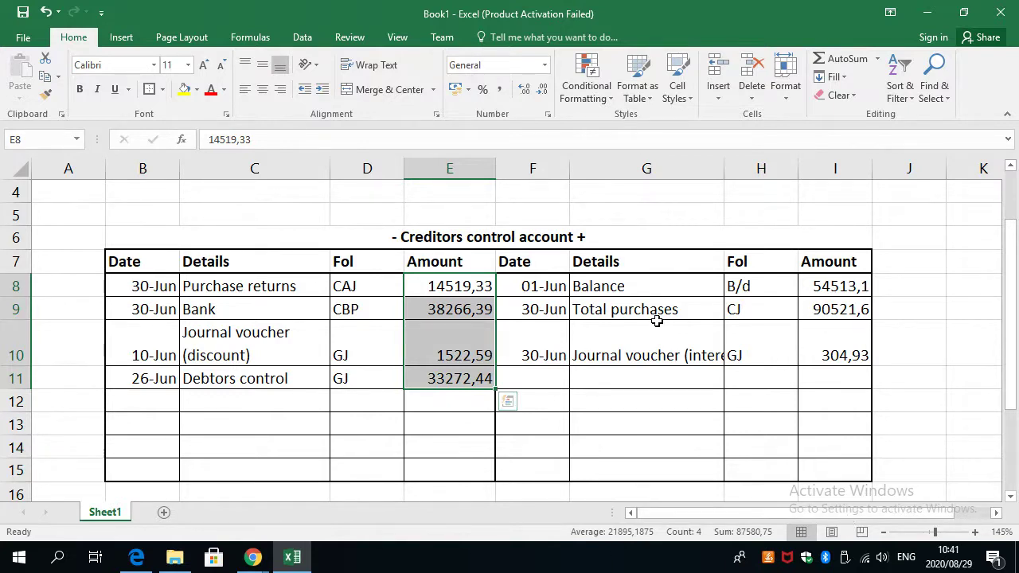
Try a SUM of the credit amounts I8:I10 in I12 and clear that cell again.
{"action": "left_click", "coordinate": [824, 402]}
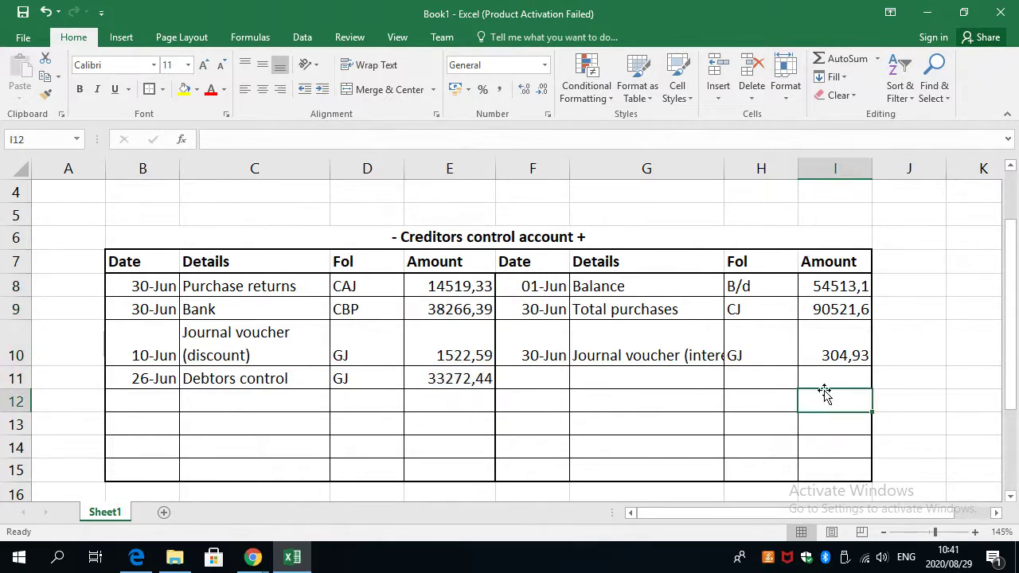
{"action": "type", "text": "=sum("}
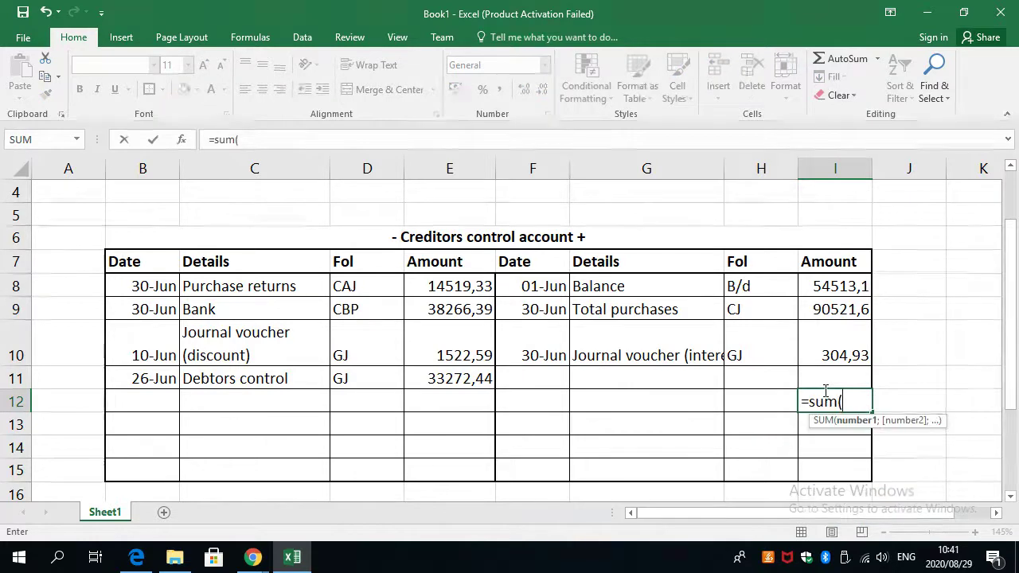
{"action": "key", "text": "Up"}
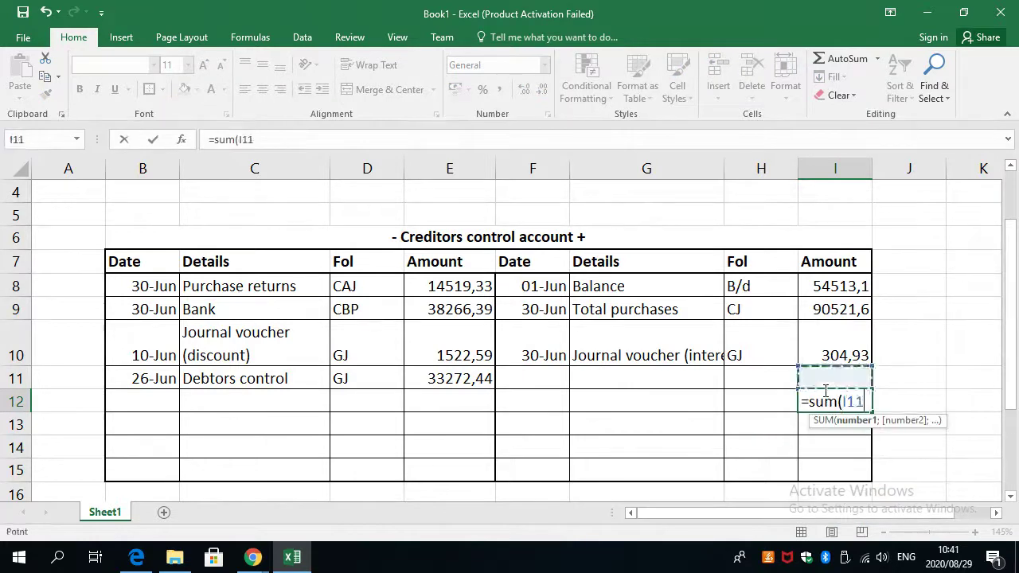
{"action": "key", "text": "Up"}
{"action": "key", "text": "shift+Up"}
{"action": "key", "text": "shift+Up"}
{"action": "key", "text": "Return"}
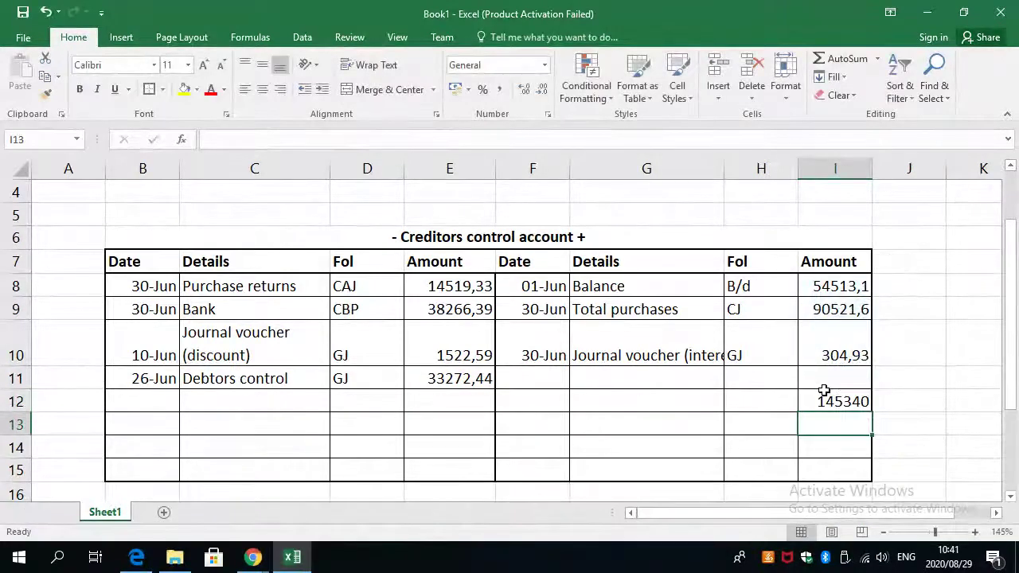
{"action": "left_click", "coordinate": [832, 400]}
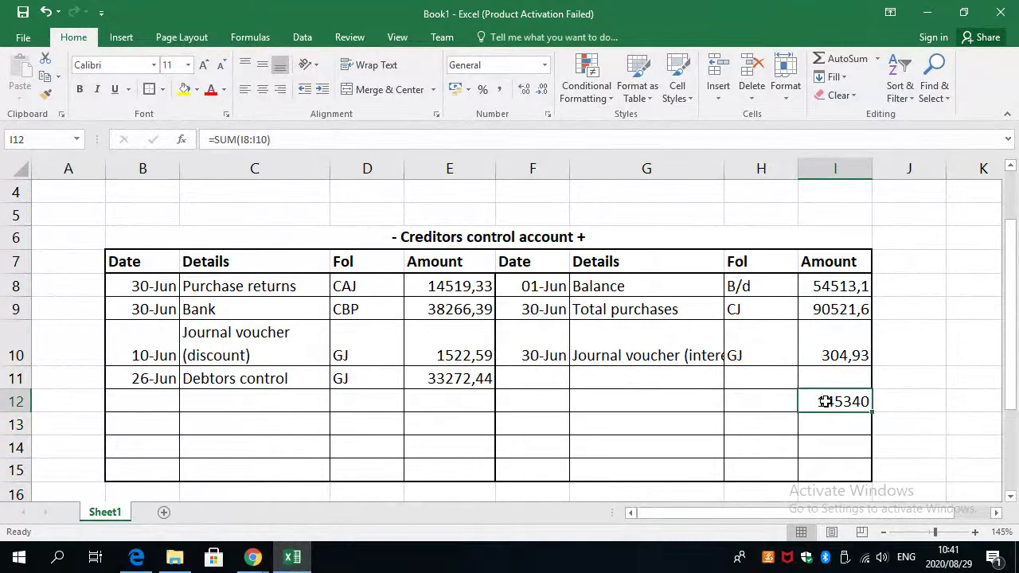
{"action": "double_click", "coordinate": [844, 406]}
{"action": "left_click", "coordinate": [855, 427]}
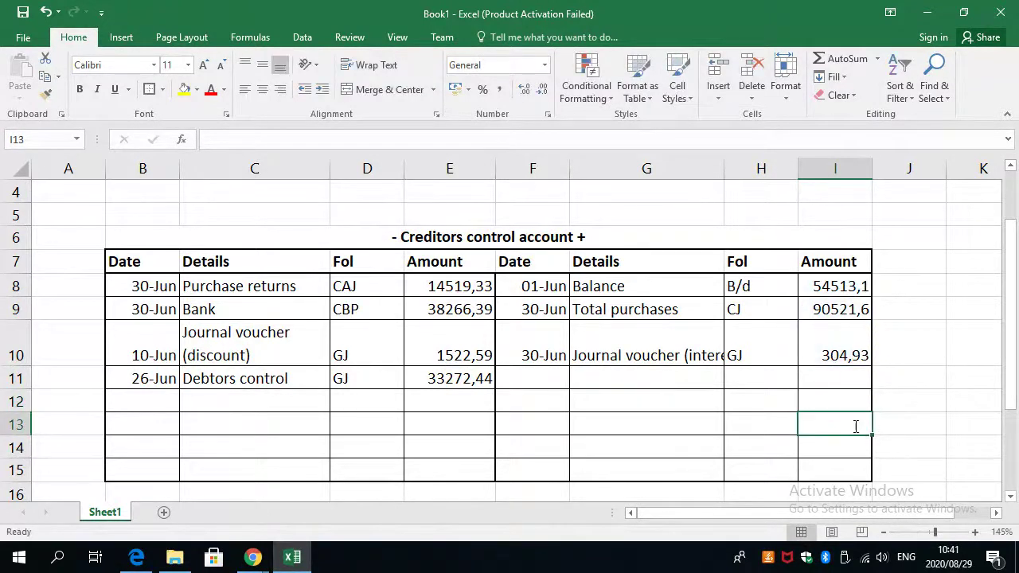
Total the credit amounts I8:I10 with a SUM formula in I13.
{"action": "type", "text": "=sum"}
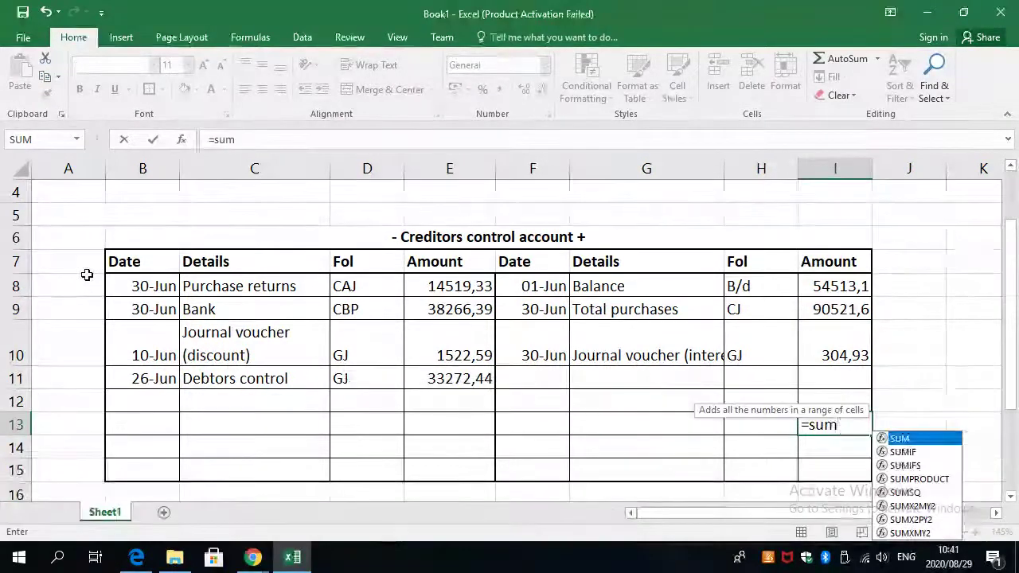
{"action": "type", "text": "("}
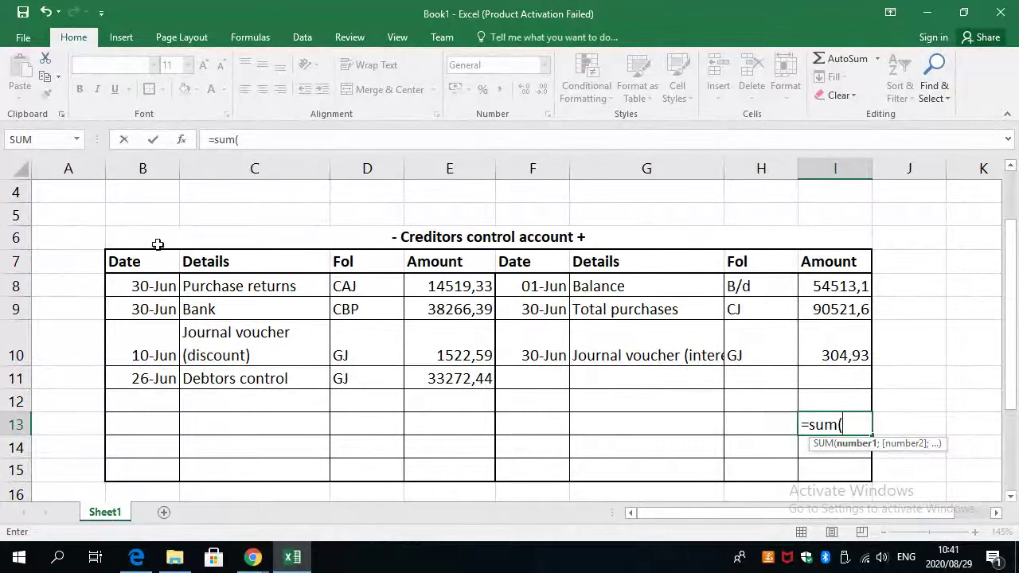
{"action": "key", "text": "Up"}
{"action": "key", "text": "Up"}
{"action": "key", "text": "Up"}
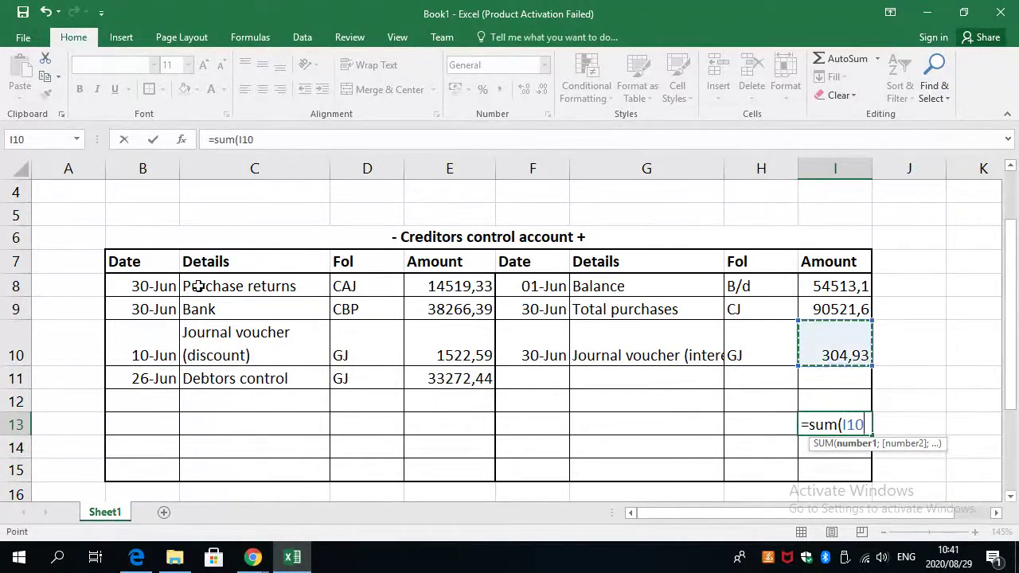
{"action": "key", "text": "shift+Up"}
{"action": "key", "text": "shift+Up"}
{"action": "key", "text": "Return"}
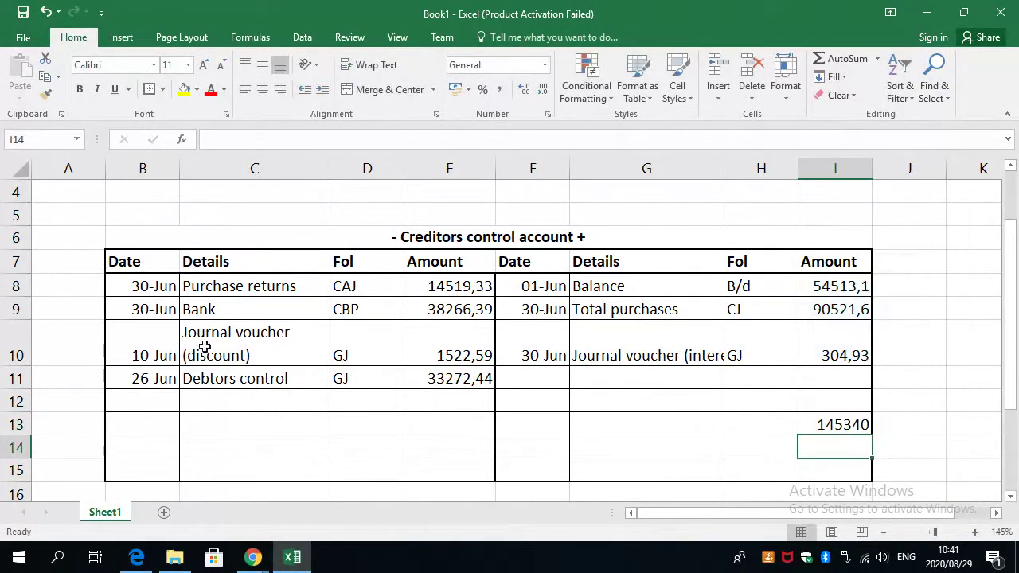
Make E13 reference the credit total in I13 and widen column I to show both decimals.
{"action": "left_click", "coordinate": [446, 430]}
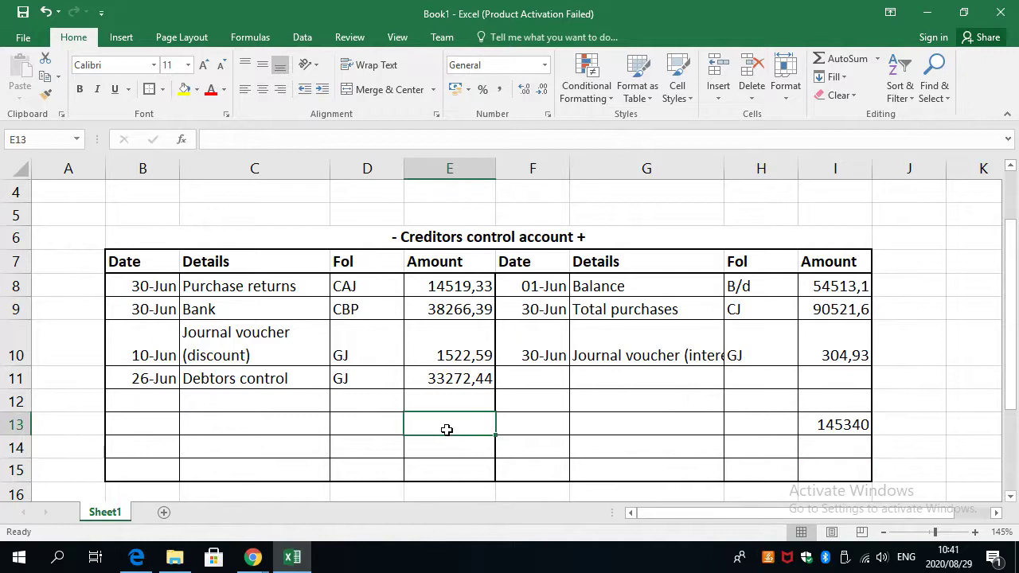
{"action": "type", "text": "="}
{"action": "left_click", "coordinate": [830, 422]}
{"action": "key", "text": "Return"}
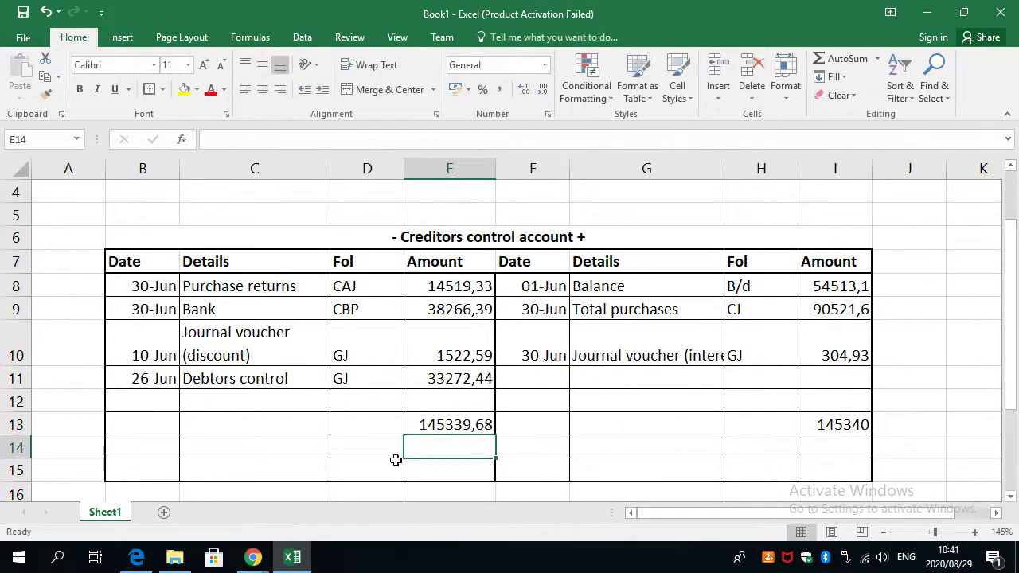
{"action": "left_click", "coordinate": [449, 428]}
{"action": "type", "text": "="}
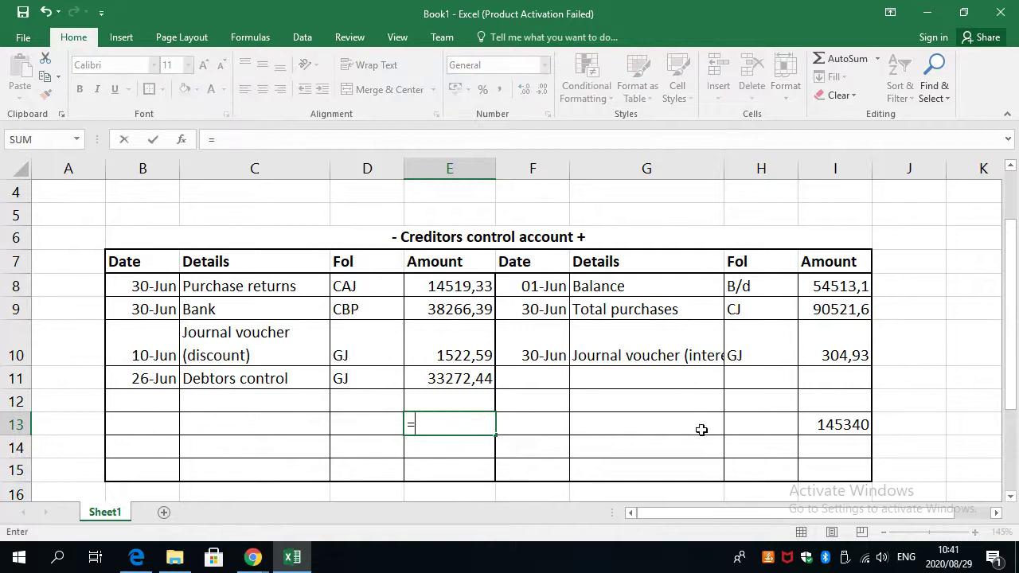
{"action": "left_click", "coordinate": [819, 425]}
{"action": "key", "text": "Return"}
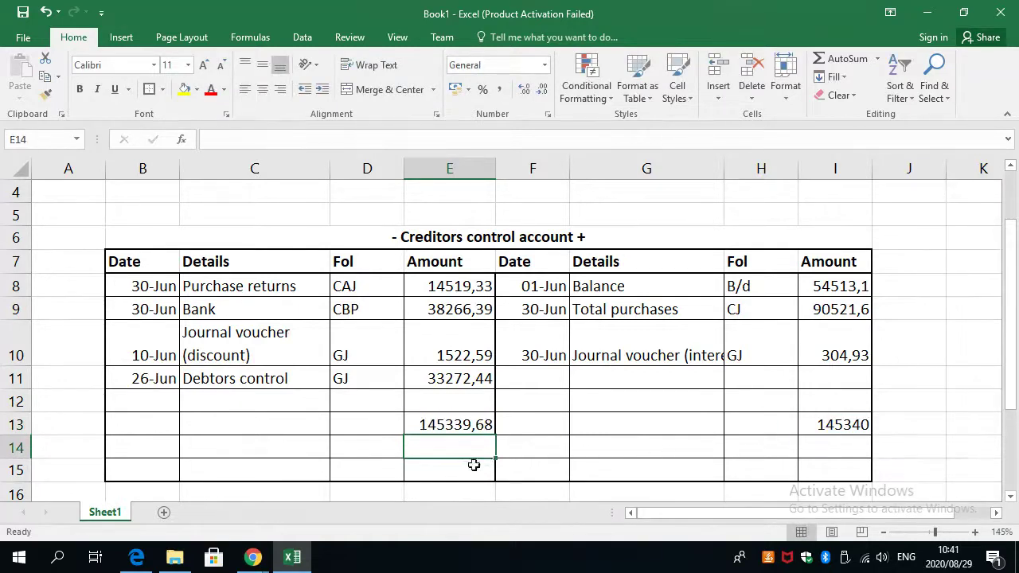
{"action": "left_click_drag", "start_coordinate": [871, 168], "coordinate": [899, 167]}
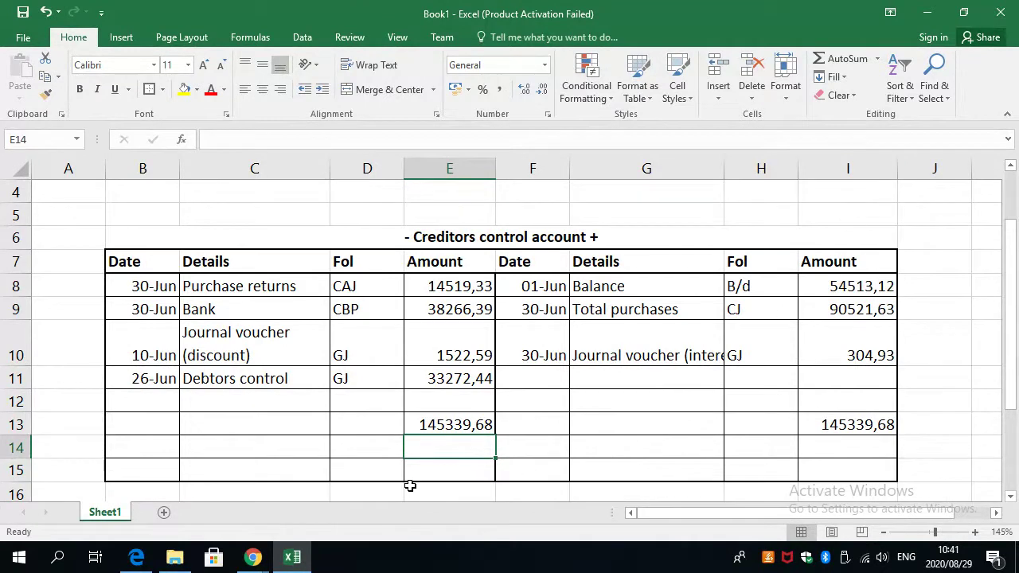
{"action": "key", "text": "alt+Tab"}
{"action": "key", "text": "alt+Tab"}
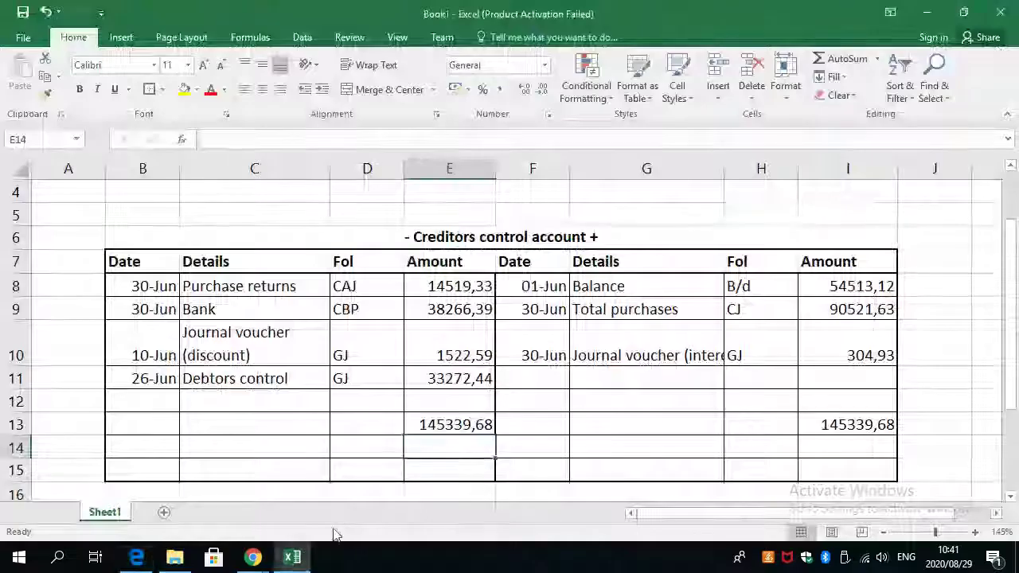
Switch to the Blackboard Collaborate session in Chrome and check the attendee list and the Everyone chat for replies.
{"action": "mouse_move", "coordinate": [259, 561]}
{"action": "left_click", "coordinate": [189, 510]}
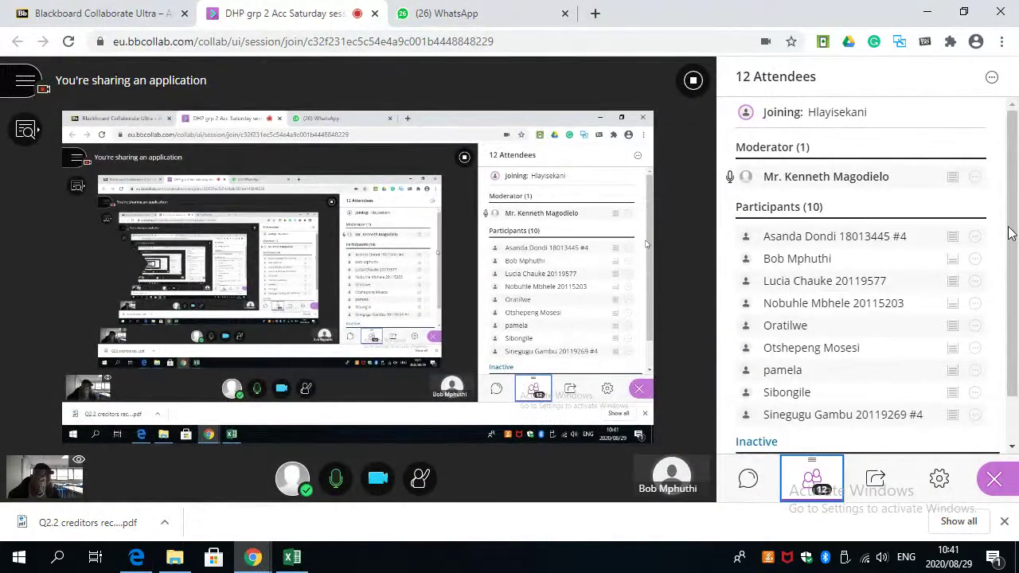
{"action": "scroll", "coordinate": [1011, 319], "scroll_direction": "down", "scroll_amount": 2}
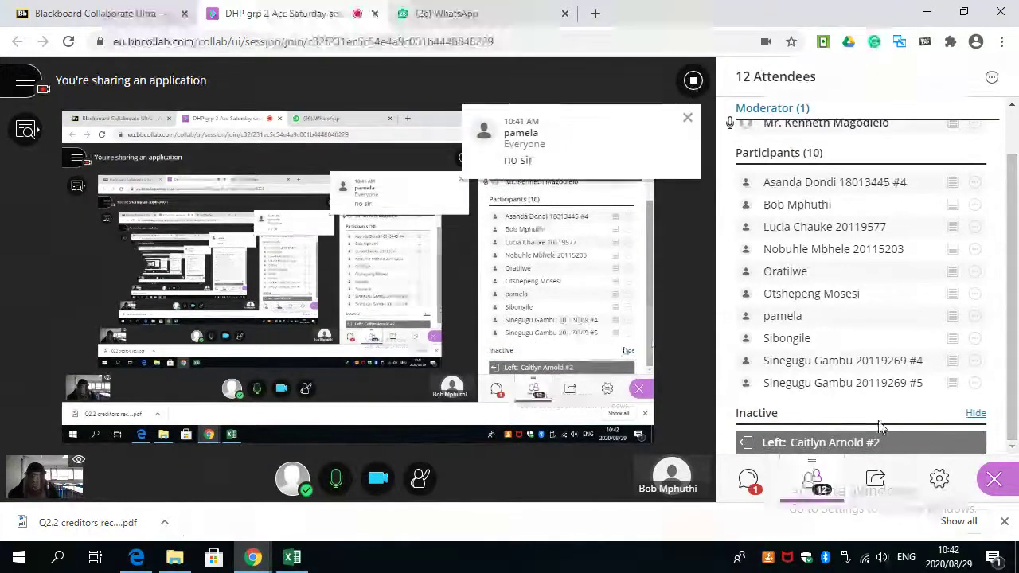
{"action": "left_click", "coordinate": [753, 483]}
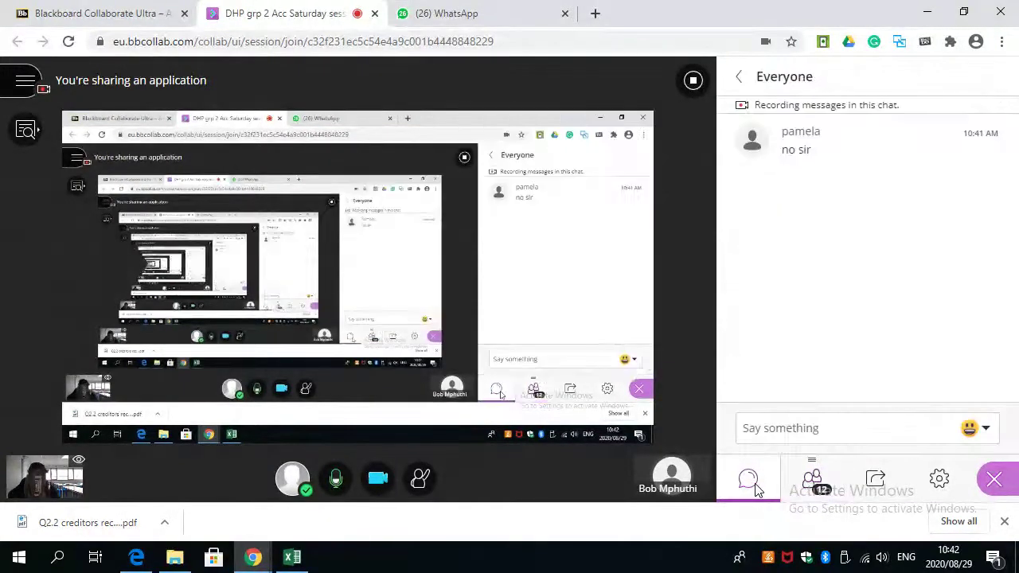
{"action": "left_click", "coordinate": [813, 482]}
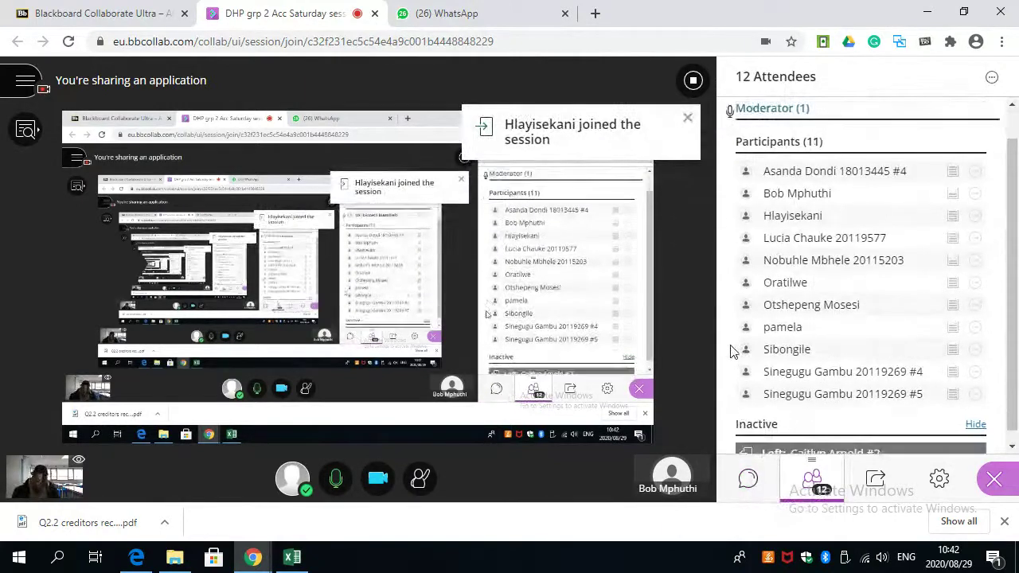
Back in Excel, calculate the closing balance in E12 with the formula =E13-E8-E9-E10-E11.
{"action": "key", "text": "alt+Tab"}
{"action": "scroll", "coordinate": [461, 366], "scroll_direction": "down", "scroll_amount": 2}
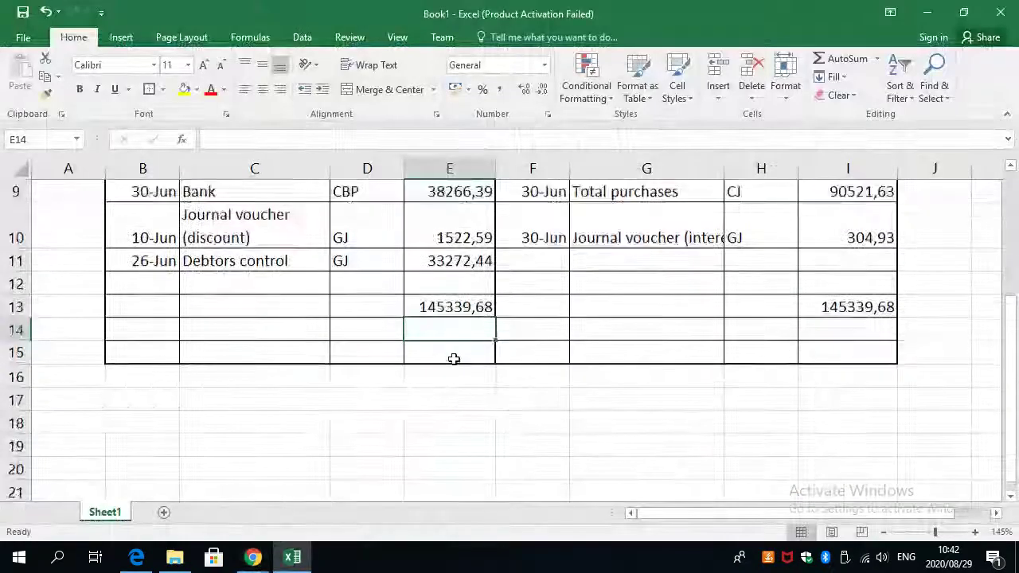
{"action": "scroll", "coordinate": [433, 414], "scroll_direction": "up", "scroll_amount": 2}
{"action": "left_click", "coordinate": [454, 419]}
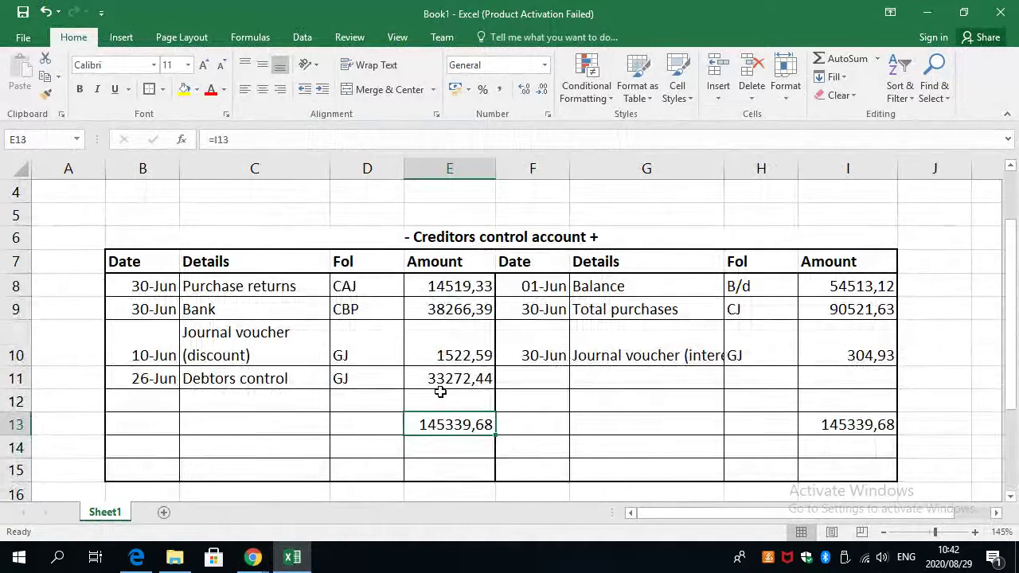
{"action": "left_click", "coordinate": [435, 401]}
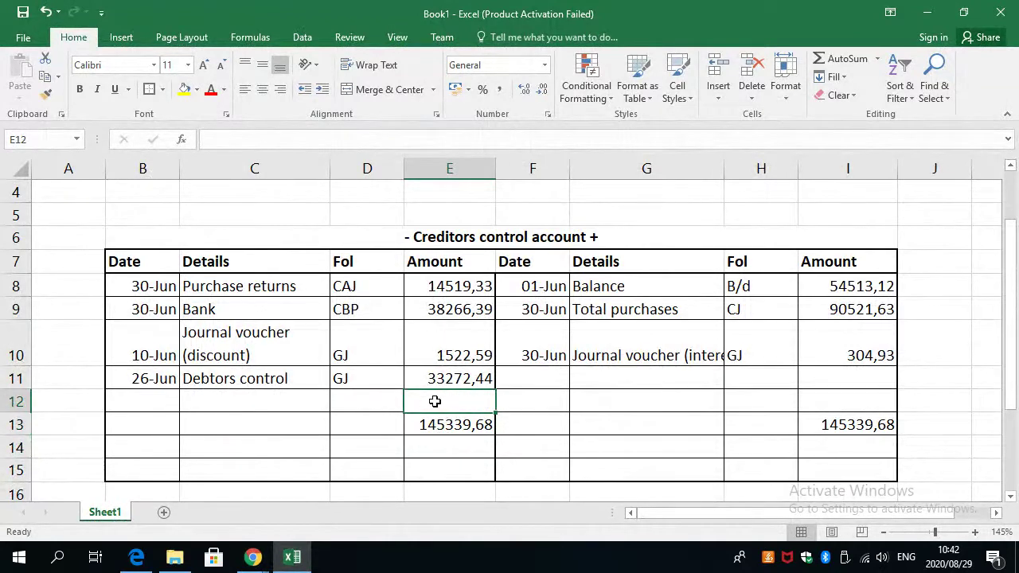
{"action": "type", "text": "="}
{"action": "left_click", "coordinate": [453, 425]}
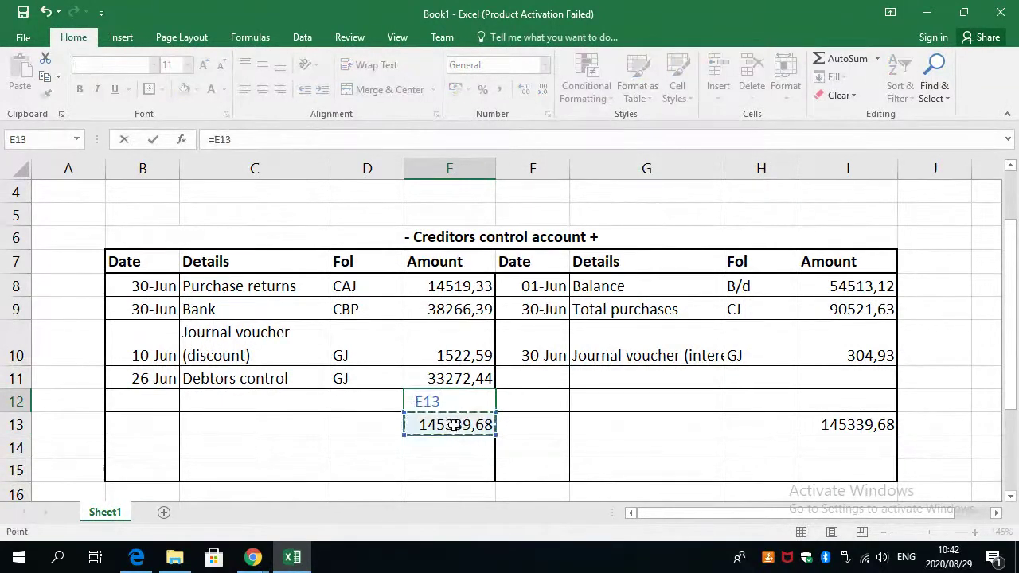
{"action": "type", "text": "-"}
{"action": "left_click", "coordinate": [464, 290]}
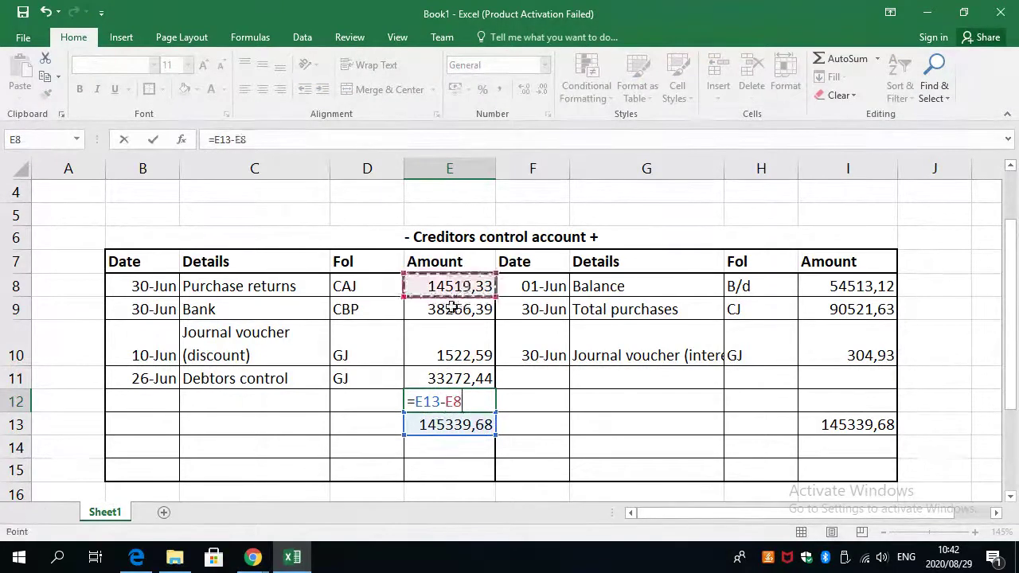
{"action": "type", "text": "-"}
{"action": "left_click", "coordinate": [451, 308]}
{"action": "type", "text": "-"}
{"action": "left_click", "coordinate": [444, 346]}
{"action": "type", "text": "-"}
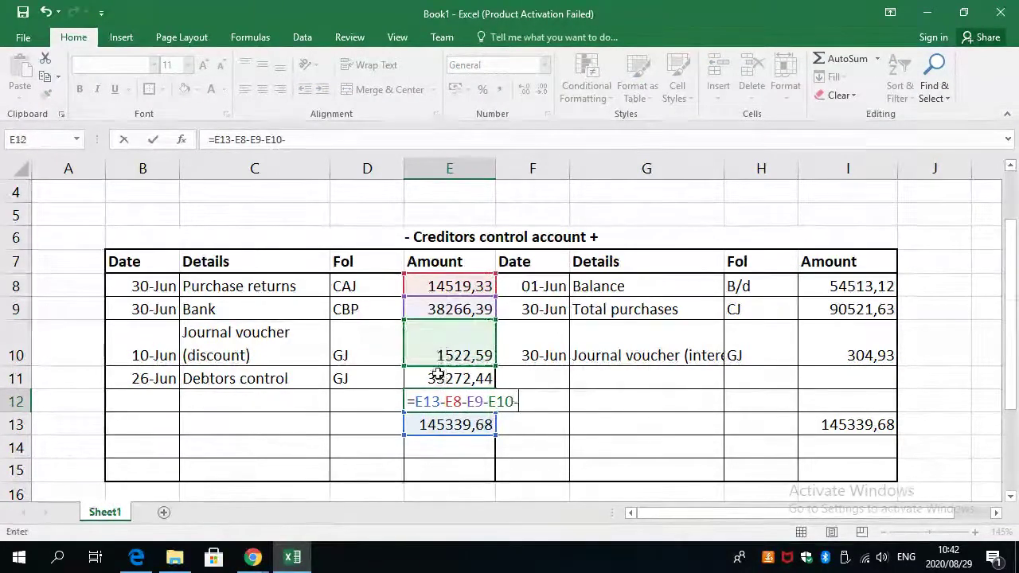
{"action": "left_click", "coordinate": [438, 375]}
{"action": "key", "text": "Return"}
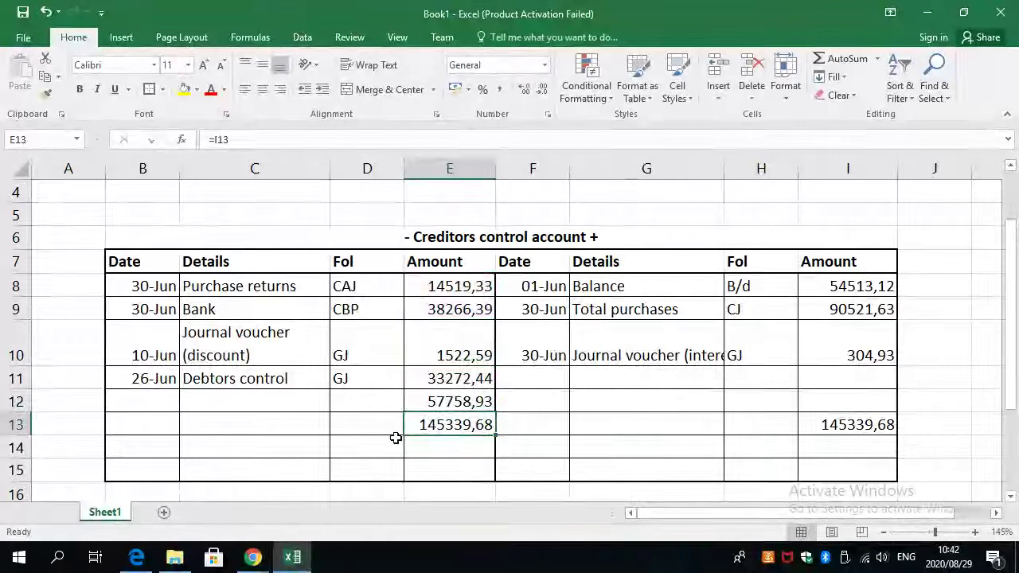
{"action": "left_click", "coordinate": [427, 403]}
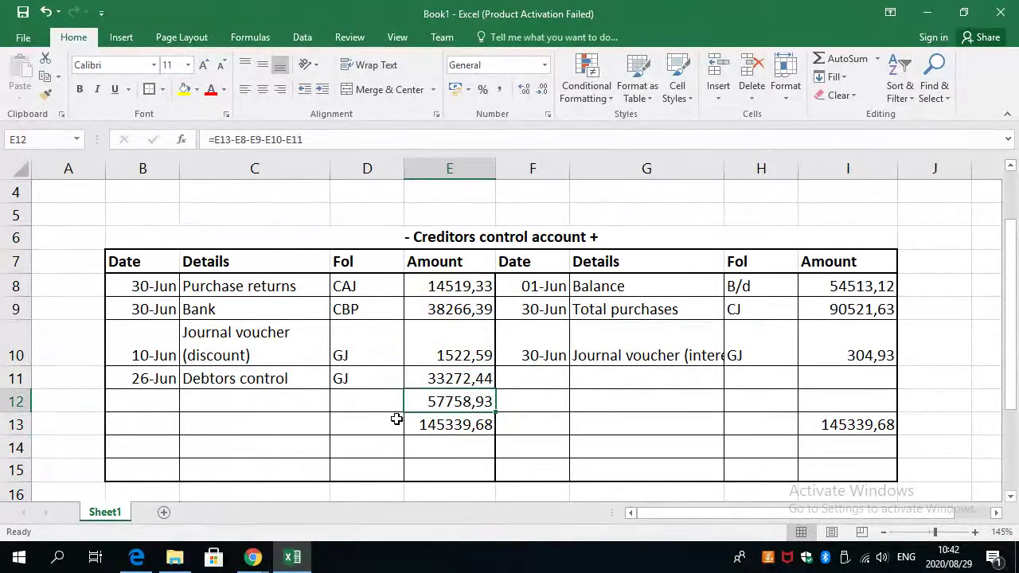
Label the closing balance in row 12 with folio c/d, details "balance" and the date 30 June.
{"action": "left_click", "coordinate": [353, 406]}
{"action": "type", "text": "c"}
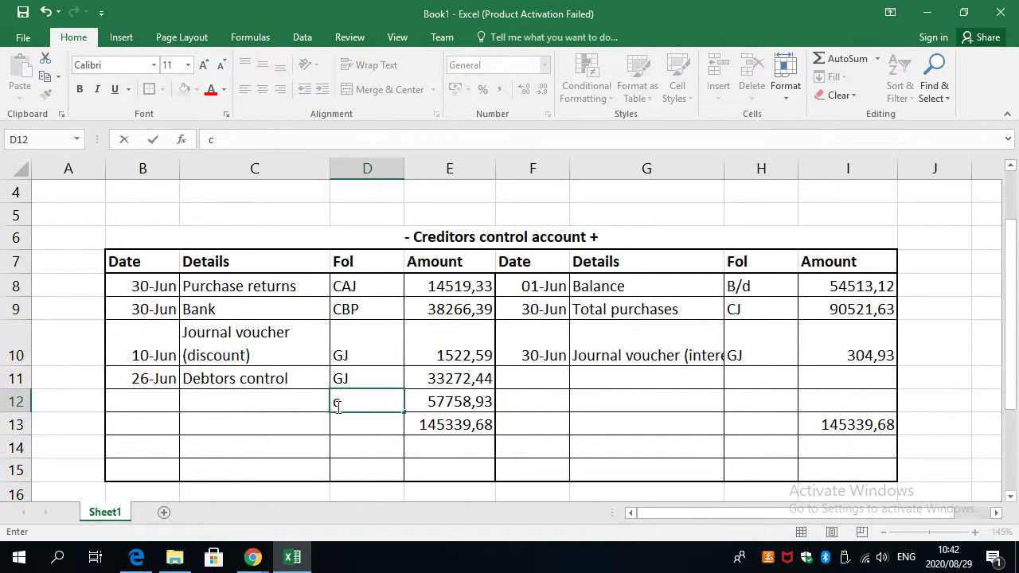
{"action": "type", "text": "/d"}
{"action": "left_click", "coordinate": [278, 405]}
{"action": "type", "text": "balam"}
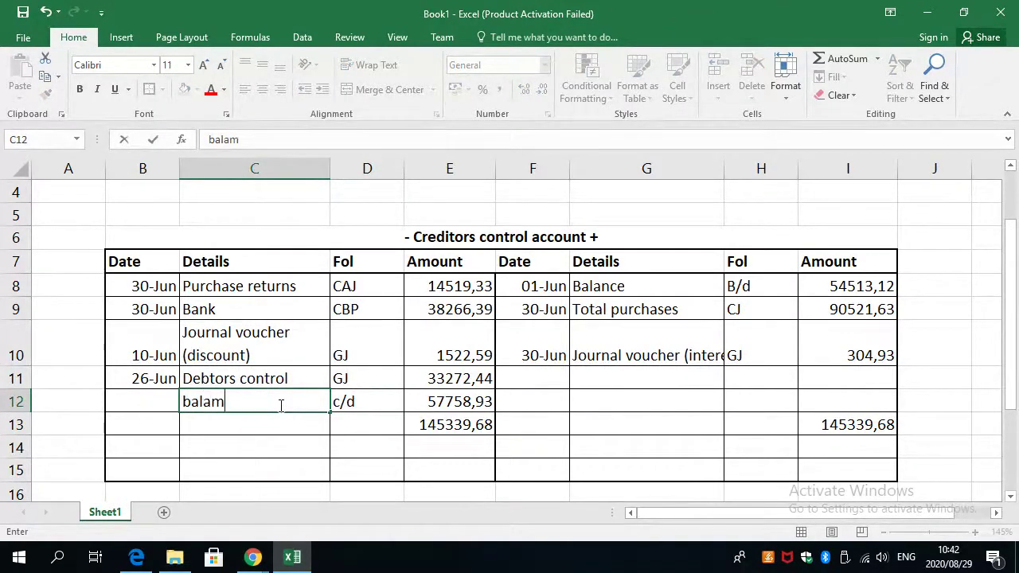
{"action": "key", "text": "BackSpace"}
{"action": "type", "text": "nce"}
{"action": "left_click", "coordinate": [158, 401]}
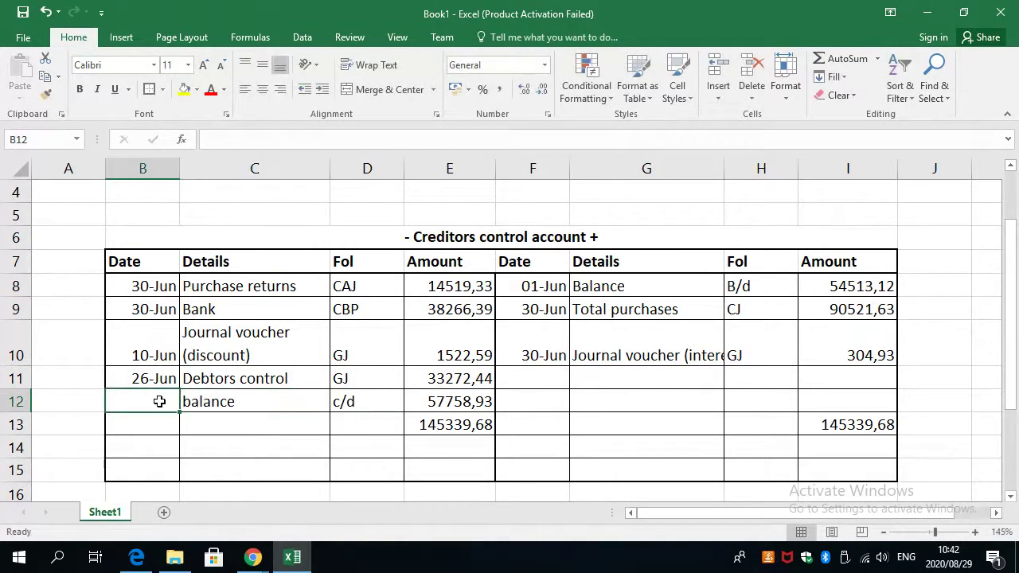
{"action": "type", "text": "30Jun"}
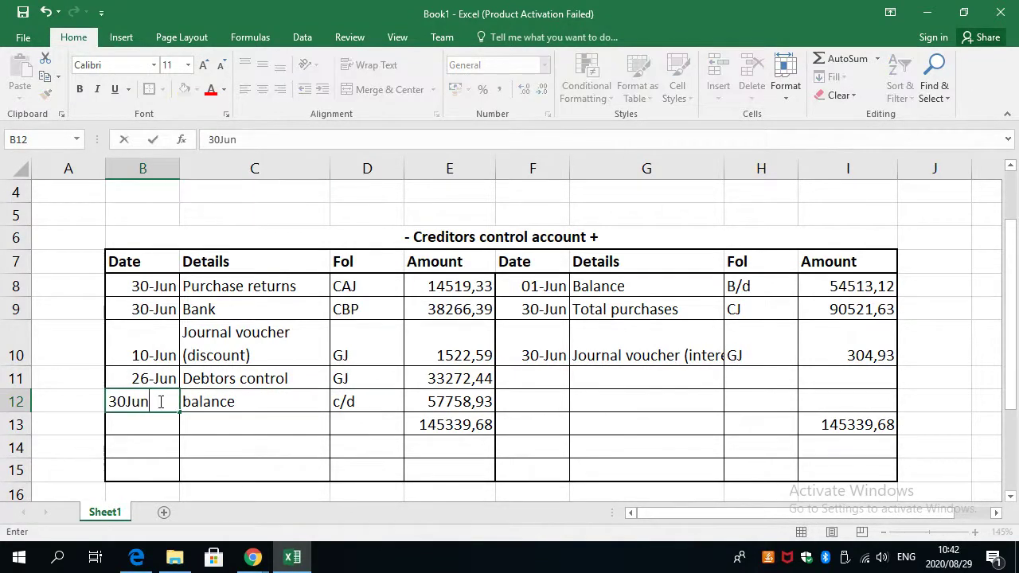
{"action": "type", "text": "e"}
{"action": "left_click", "coordinate": [155, 430]}
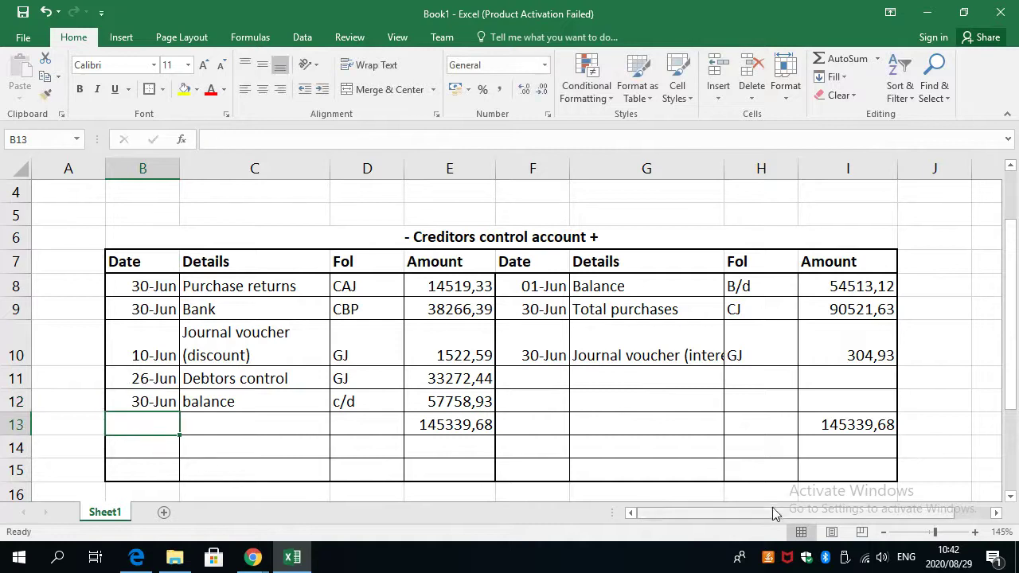
Enter the date 01 July in F14 on the credit side below the totals.
{"action": "left_click", "coordinate": [827, 453]}
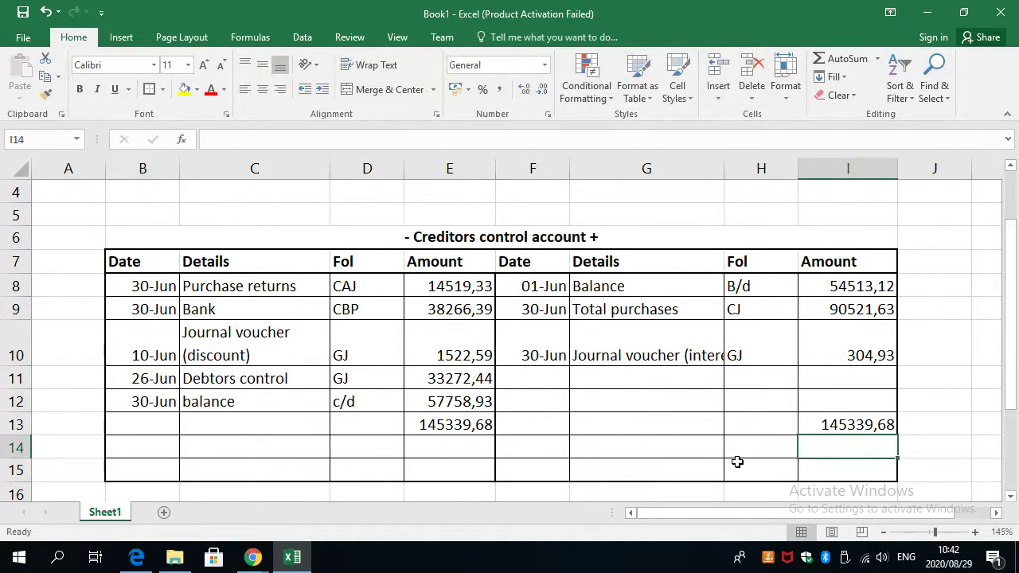
{"action": "left_click", "coordinate": [519, 449]}
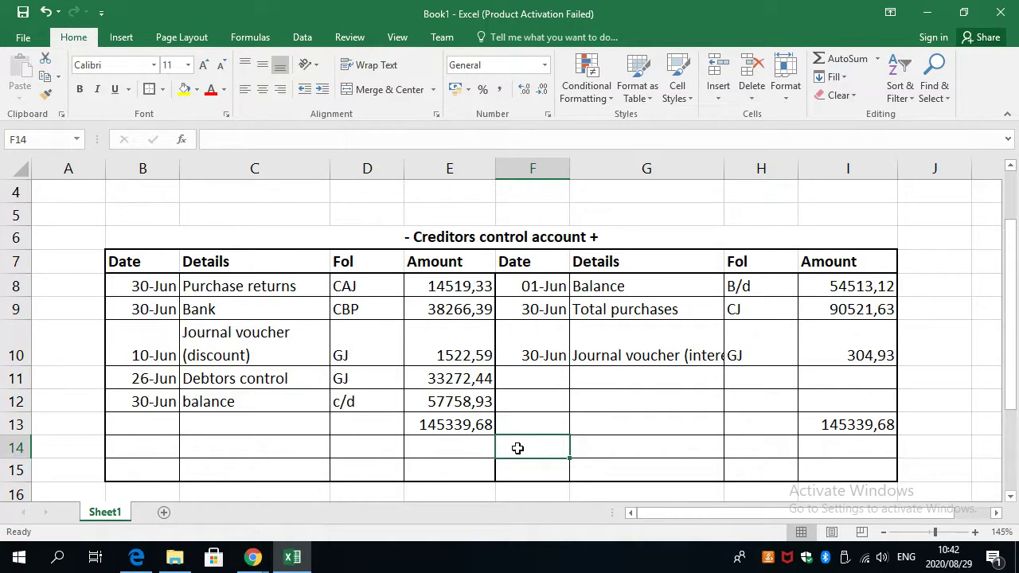
{"action": "type", "text": "01"}
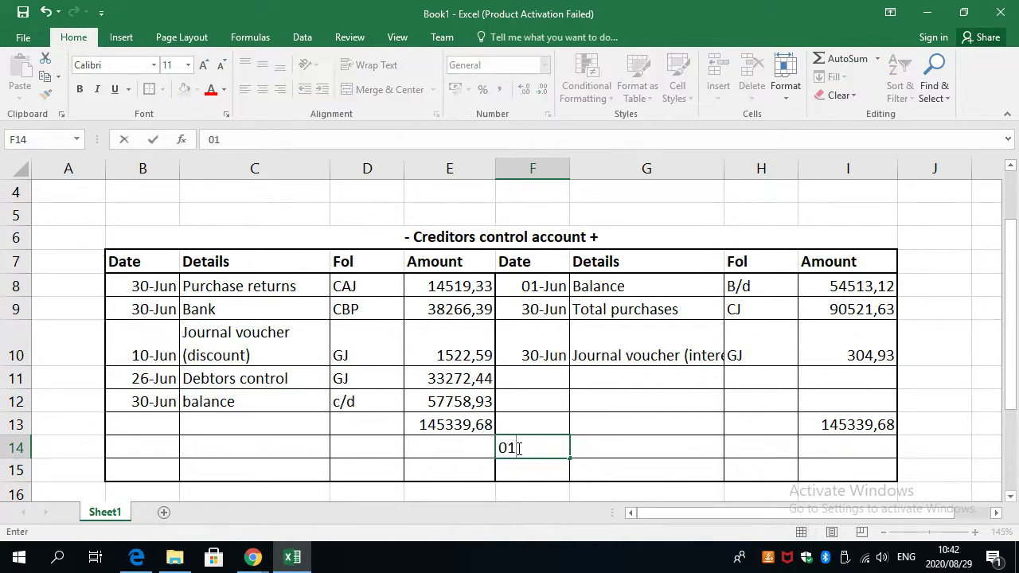
{"action": "type", "text": "July"}
{"action": "key", "text": "Return"}
{"action": "left_click", "coordinate": [517, 448]}
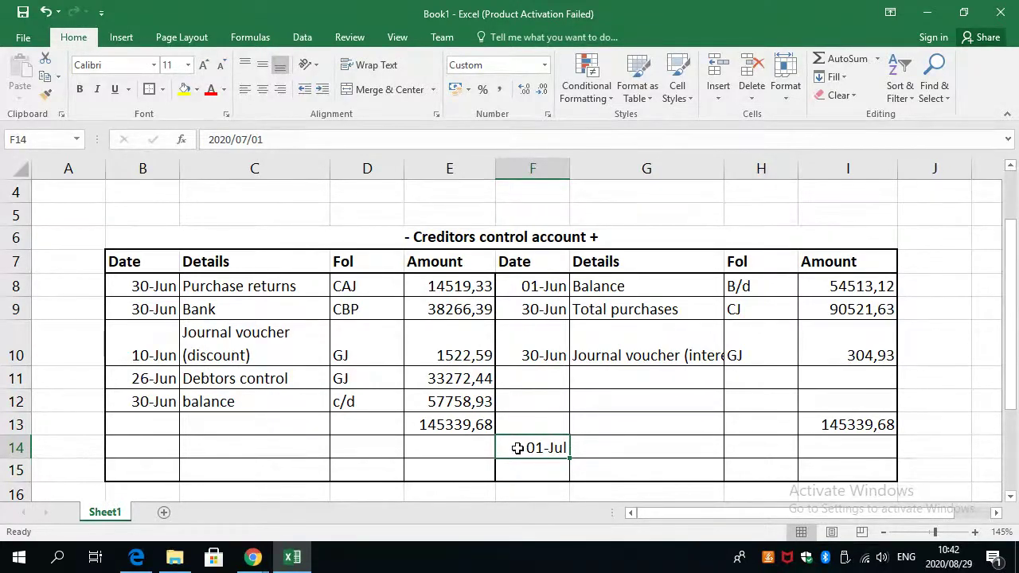
Highlight the debit amounts E8:E11 to review what is deducted from the total.
{"action": "left_click", "coordinate": [619, 446]}
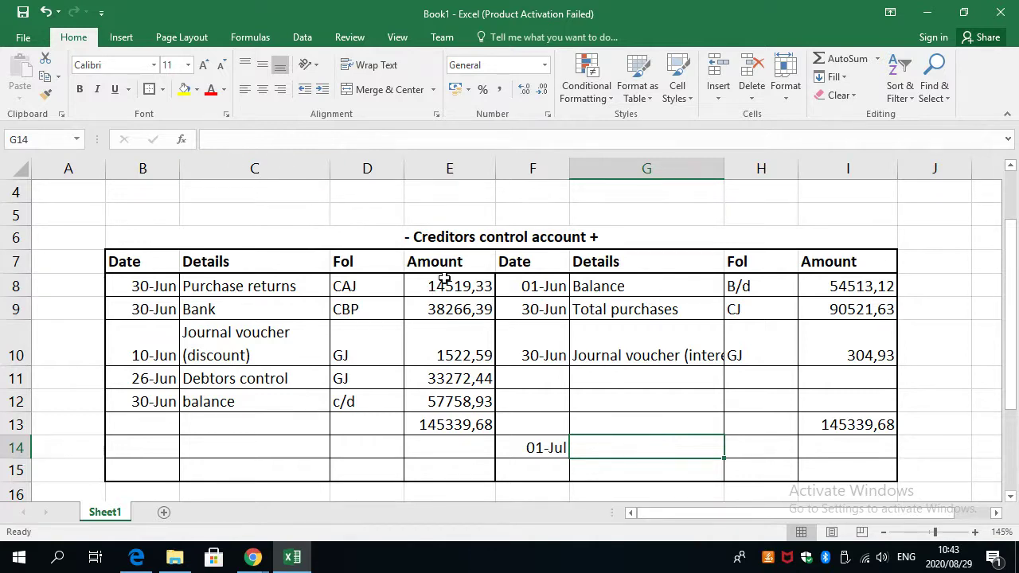
{"action": "left_click_drag", "start_coordinate": [444, 279], "coordinate": [411, 369]}
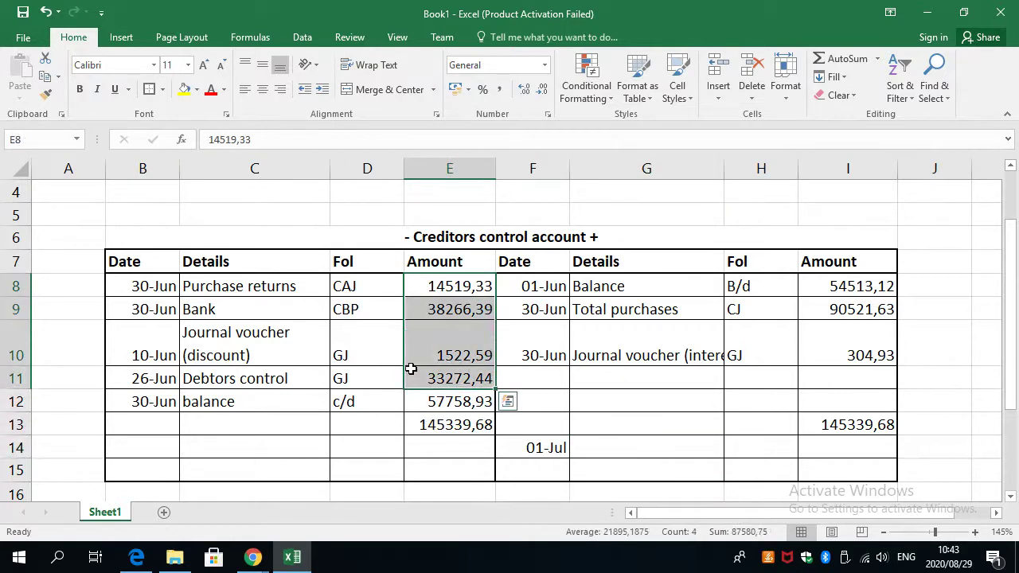
{"action": "left_click", "coordinate": [712, 468]}
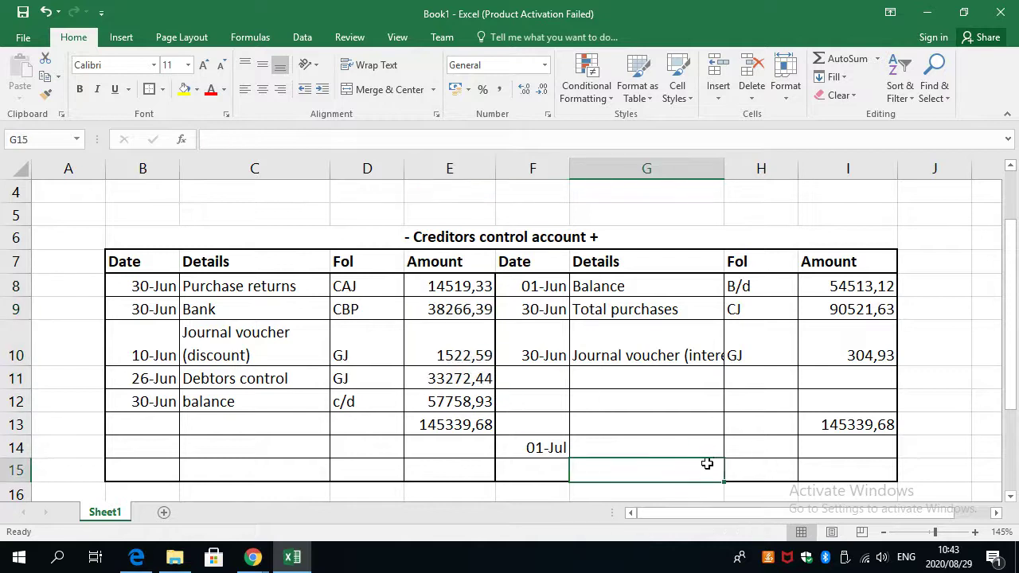
Complete the 01 July credit entry with details "Balance", folio b/d and an amount in I14 that references E12.
{"action": "left_click", "coordinate": [648, 448]}
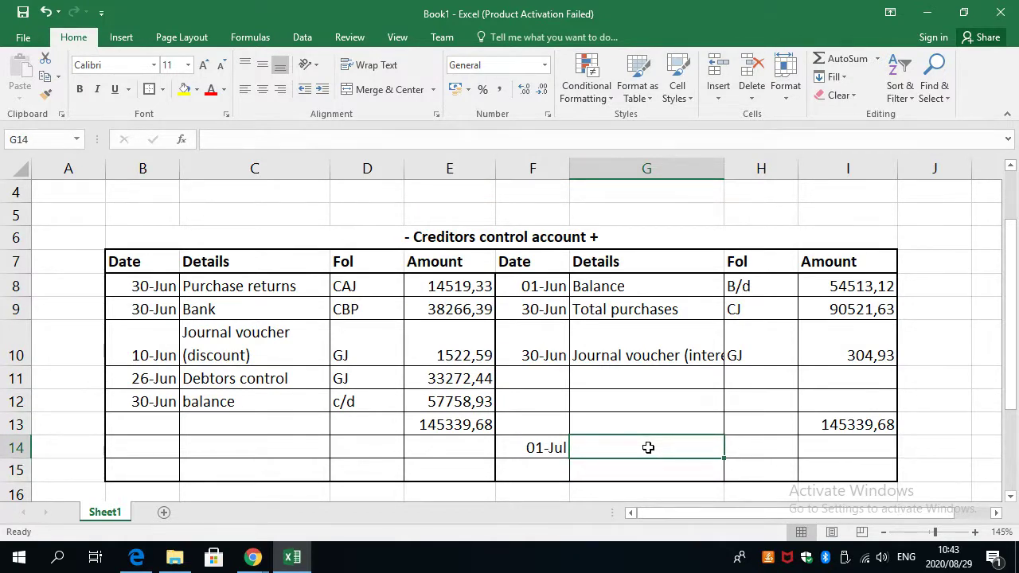
{"action": "type", "text": "Balance"}
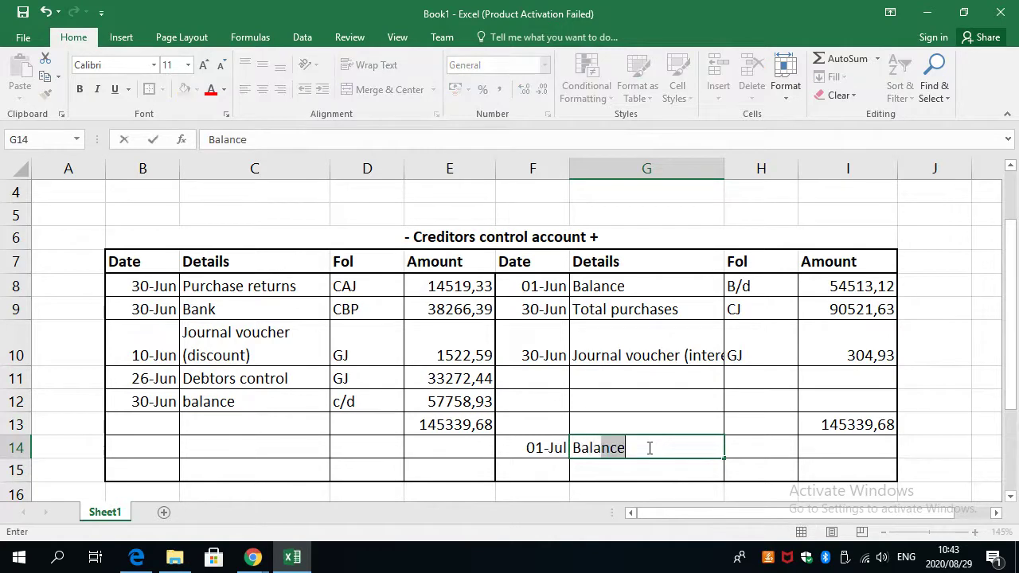
{"action": "key", "text": "Tab"}
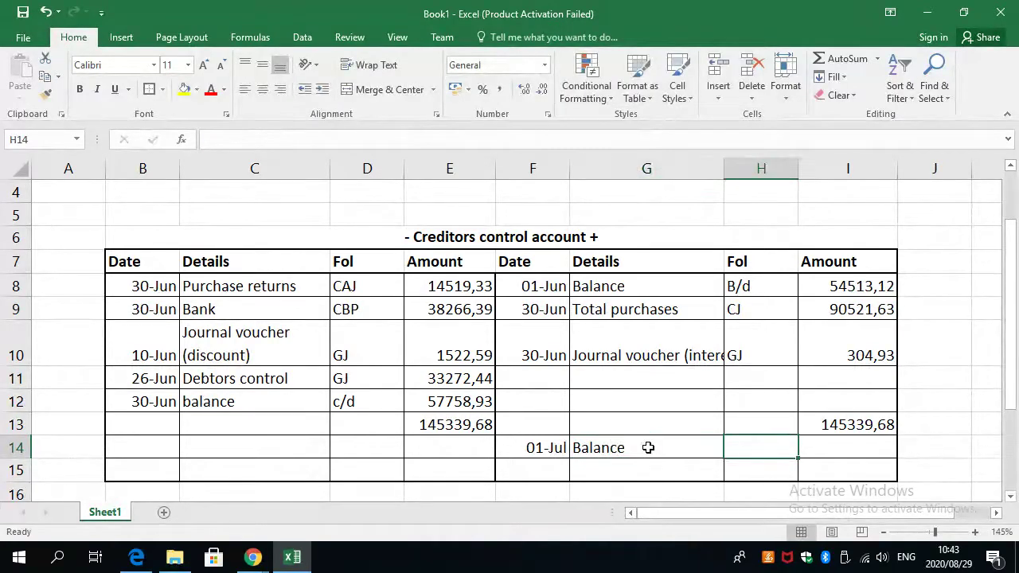
{"action": "type", "text": "b/d"}
{"action": "key", "text": "Tab"}
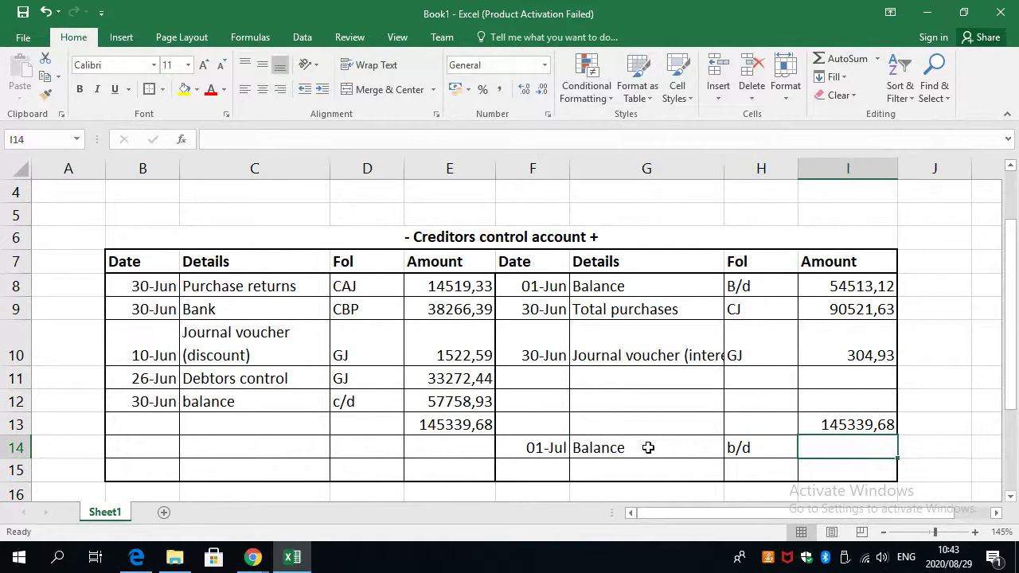
{"action": "type", "text": "="}
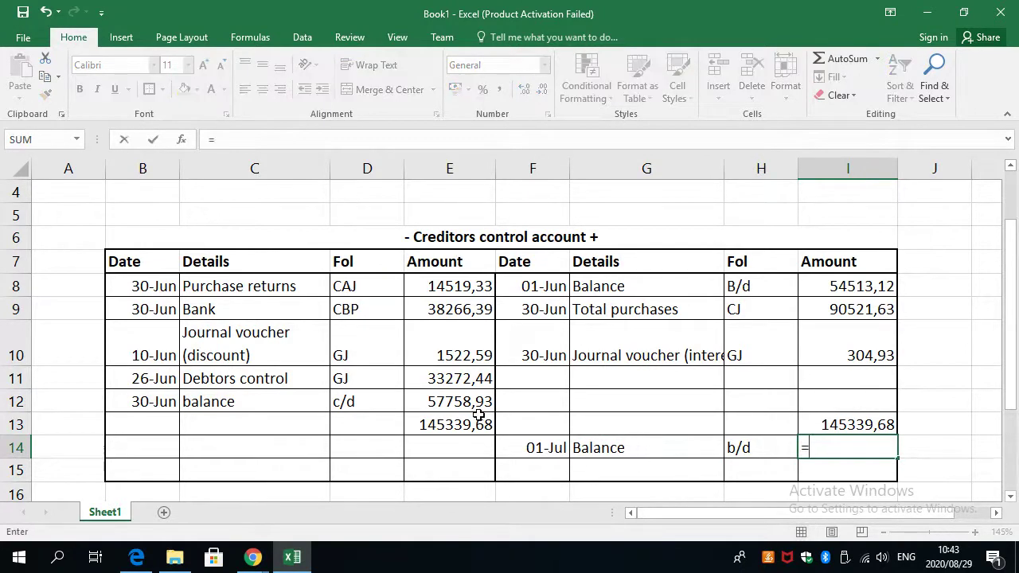
{"action": "left_click", "coordinate": [475, 401]}
{"action": "key", "text": "Return"}
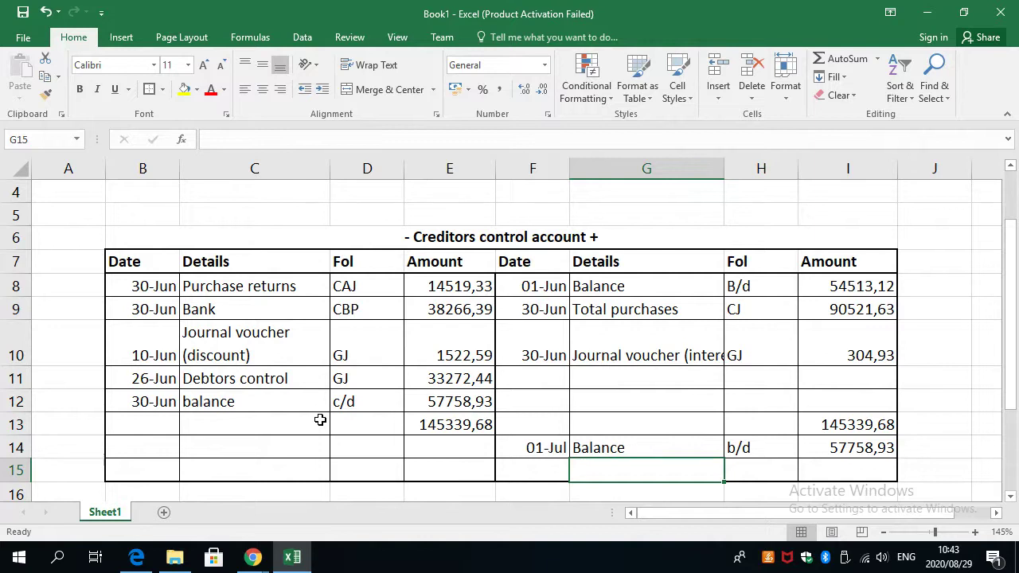
Look over the finished account, then switch to the Blackboard Collaborate session and check the Everyone chat for questions.
{"action": "scroll", "coordinate": [287, 438], "scroll_direction": "down", "scroll_amount": 1}
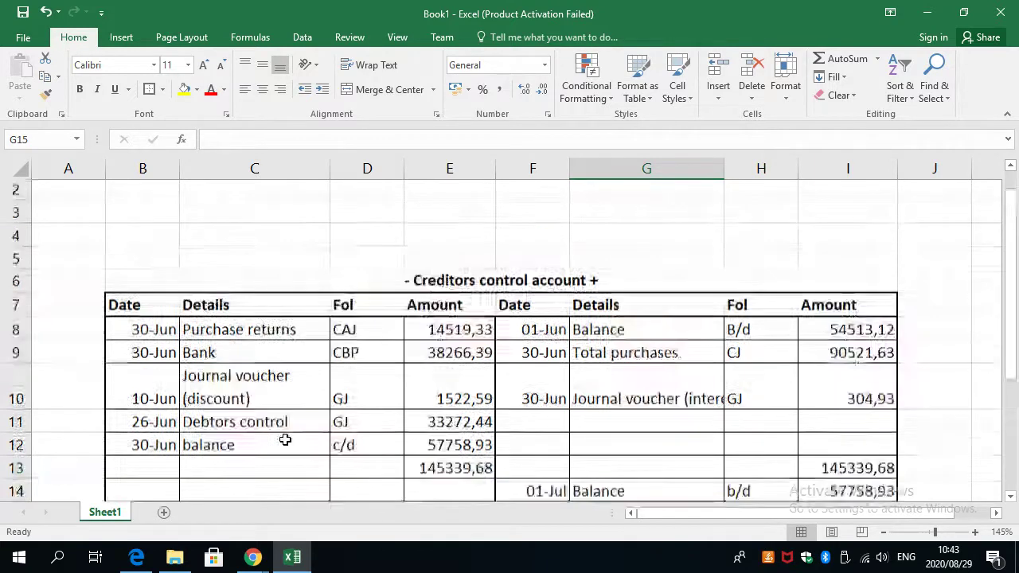
{"action": "scroll", "coordinate": [295, 384], "scroll_direction": "up", "scroll_amount": 1}
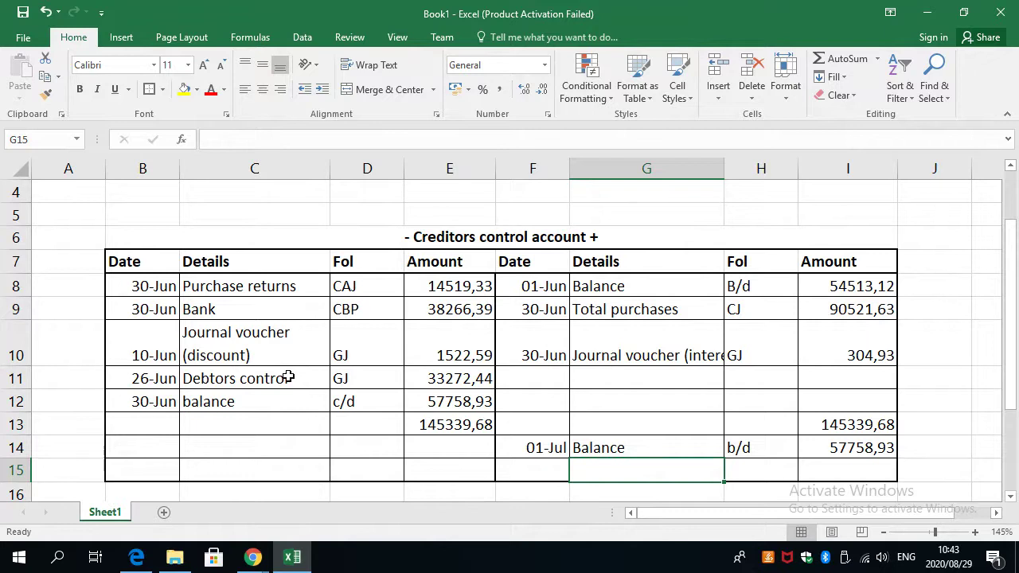
{"action": "mouse_move", "coordinate": [252, 557]}
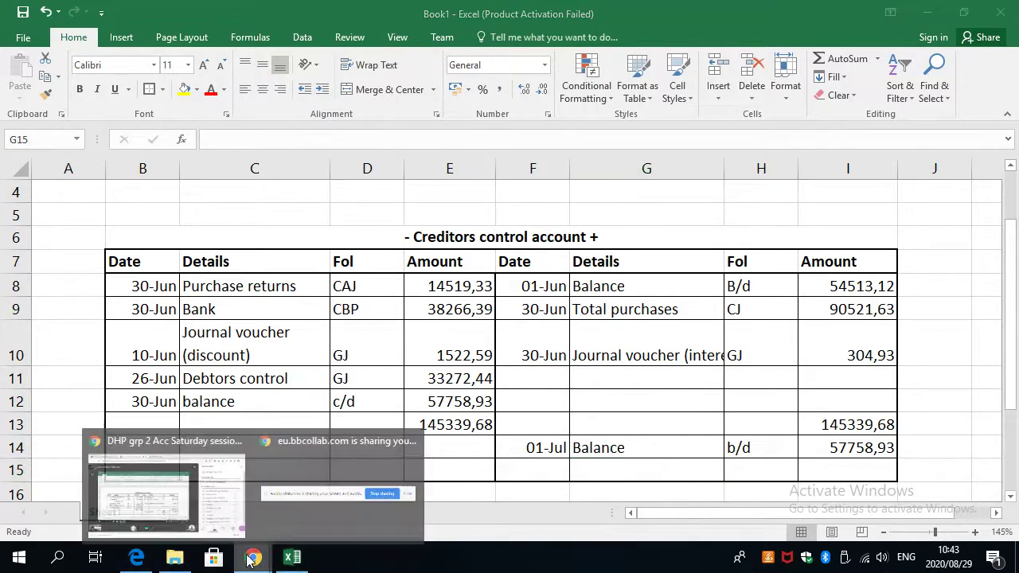
{"action": "left_click", "coordinate": [156, 496]}
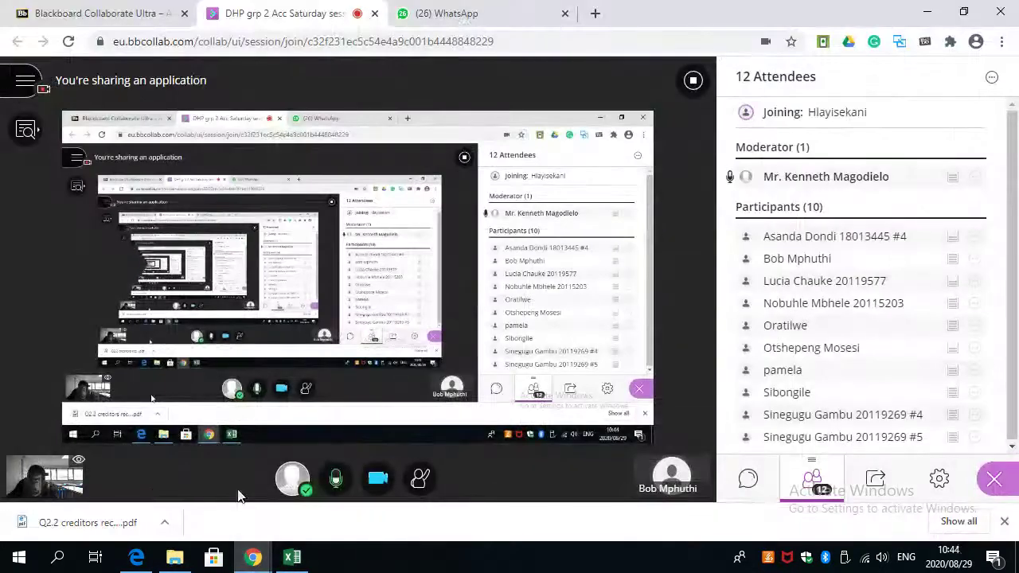
{"action": "left_click", "coordinate": [748, 478]}
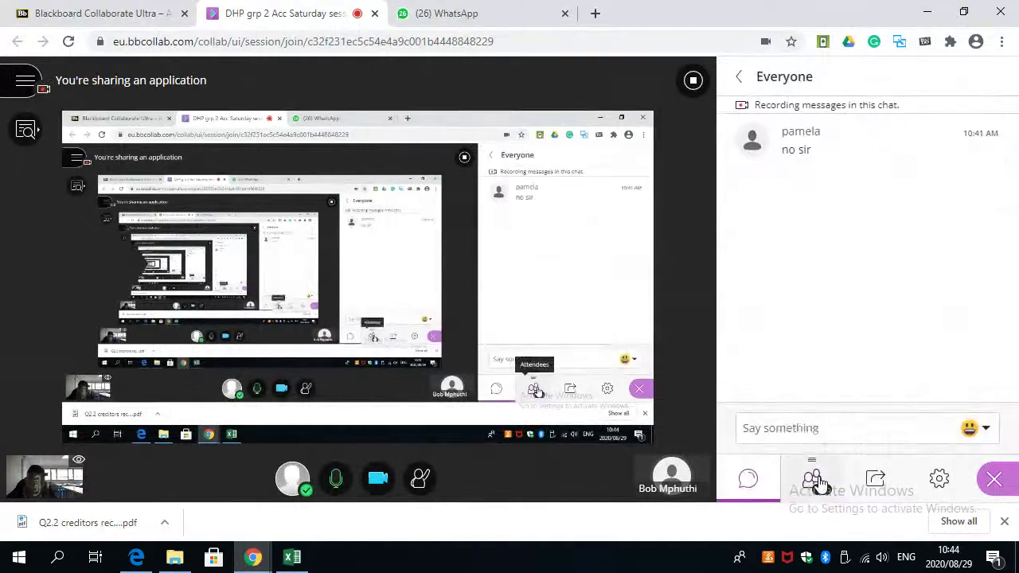
Check the attendee list of the Blackboard Collaborate session, then switch back to the Excel workbook.
{"action": "left_click", "coordinate": [811, 482]}
{"action": "left_click", "coordinate": [926, 13]}
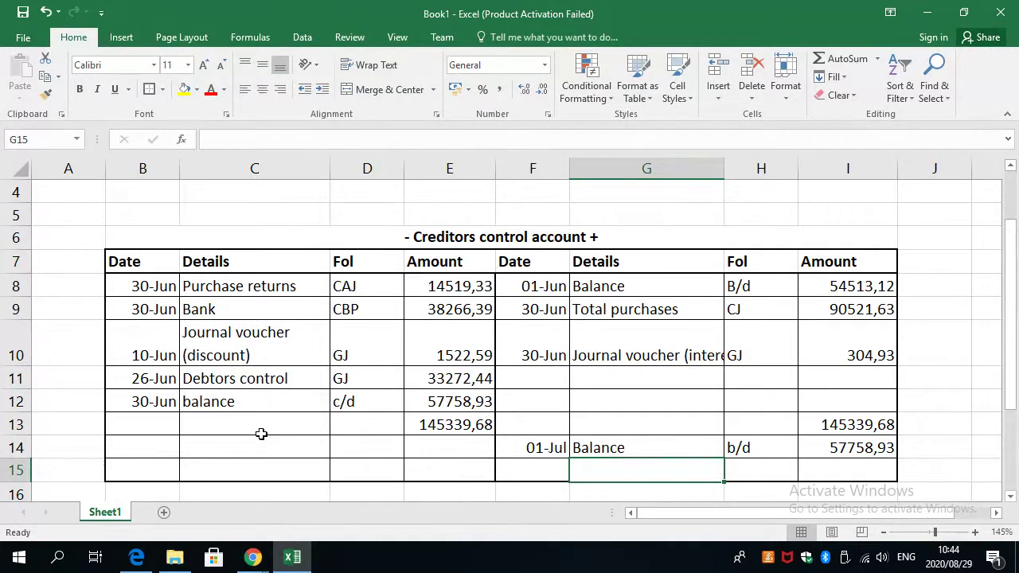
Set the font colour of the balancing and total rows B12:I15 to white to hide their contents.
{"action": "left_click_drag", "start_coordinate": [150, 401], "coordinate": [898, 477]}
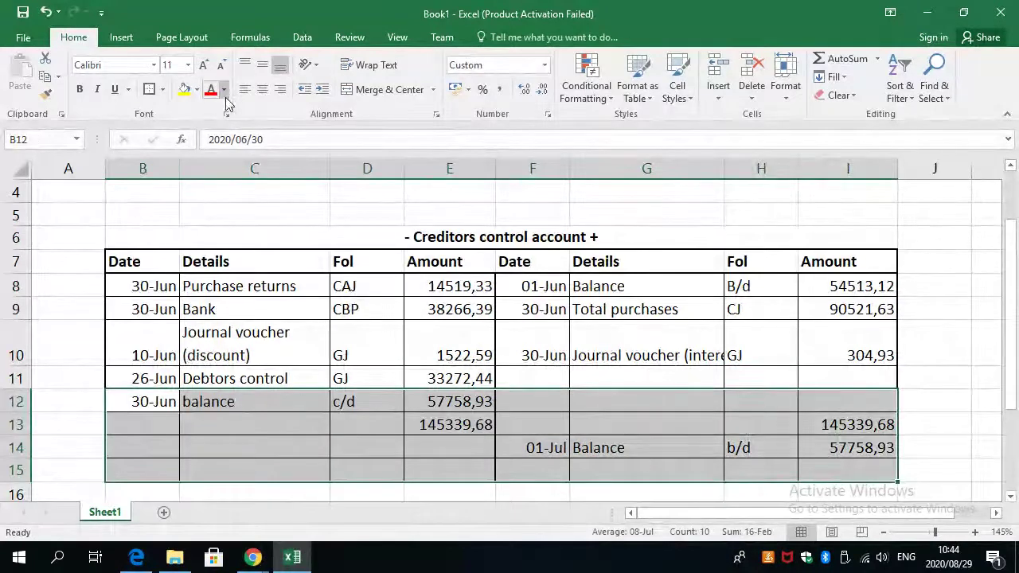
{"action": "right_click", "coordinate": [196, 416]}
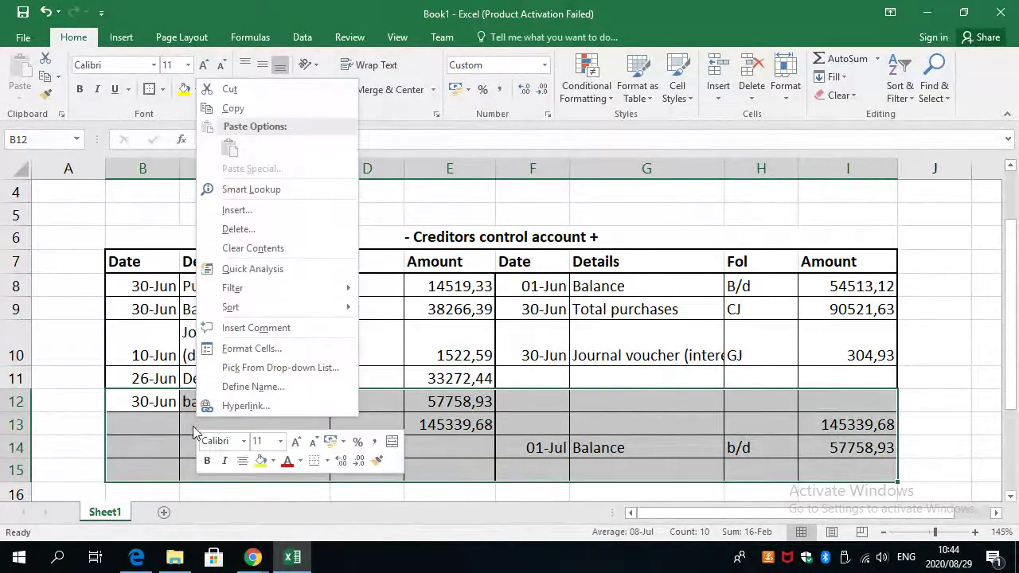
{"action": "left_click", "coordinate": [300, 461]}
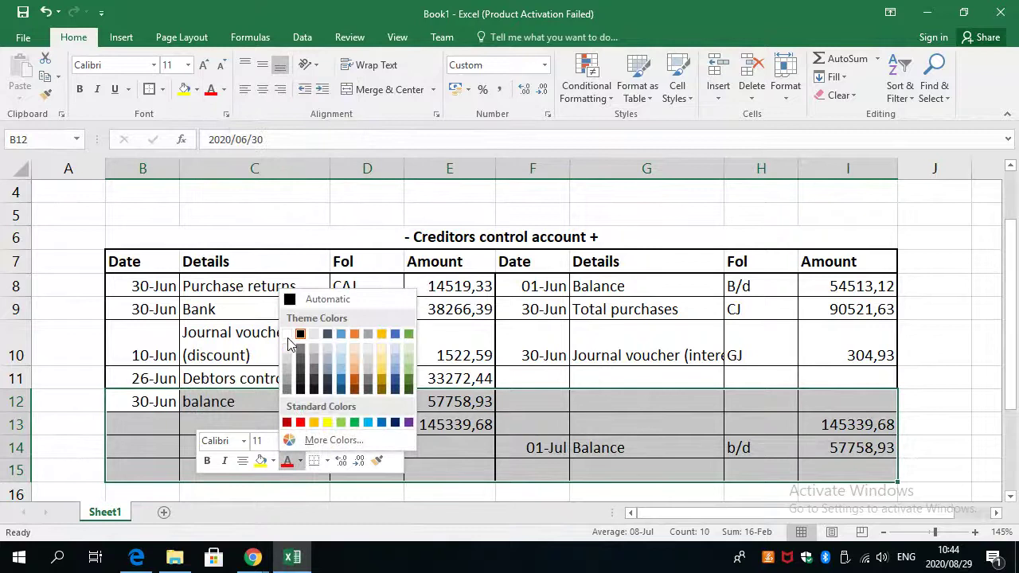
{"action": "left_click", "coordinate": [287, 335]}
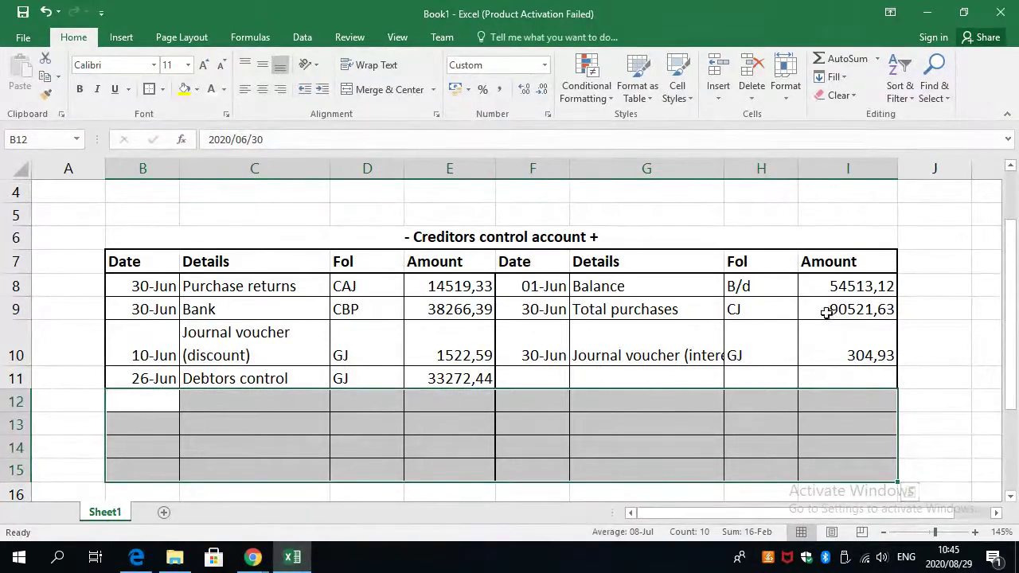
Highlight the credit amounts I8:I10 and the debit amounts E8:E11 to compare the totals of both sides.
{"action": "left_click_drag", "start_coordinate": [823, 280], "coordinate": [830, 355]}
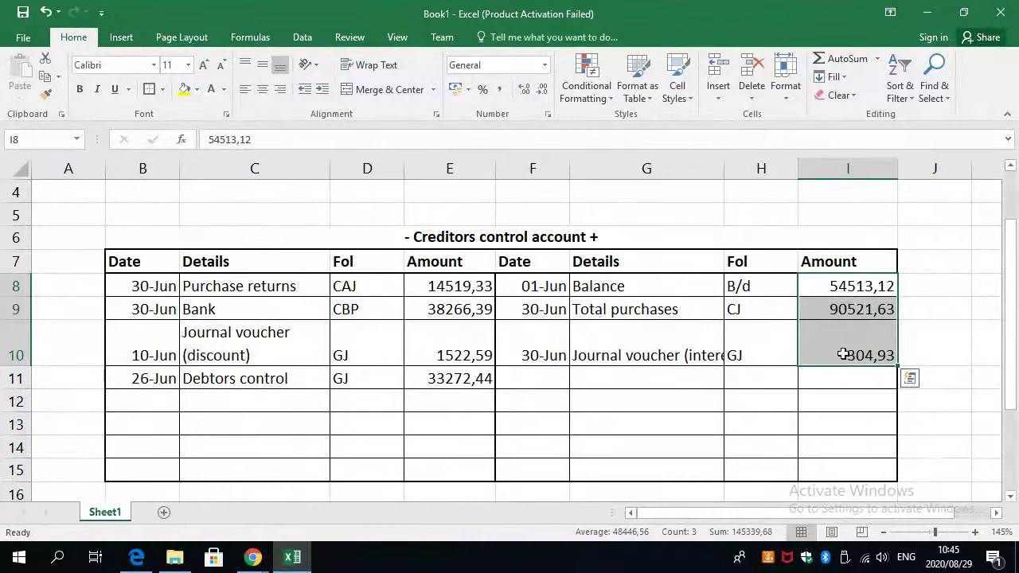
{"action": "left_click", "coordinate": [432, 288]}
{"action": "left_click_drag", "start_coordinate": [437, 302], "coordinate": [437, 375]}
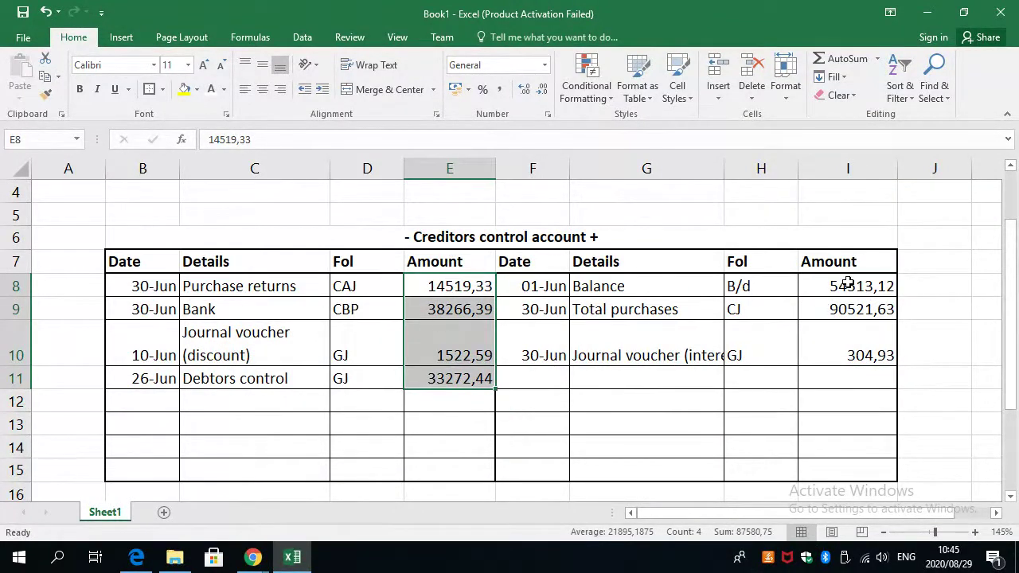
{"action": "left_click_drag", "start_coordinate": [846, 282], "coordinate": [856, 355]}
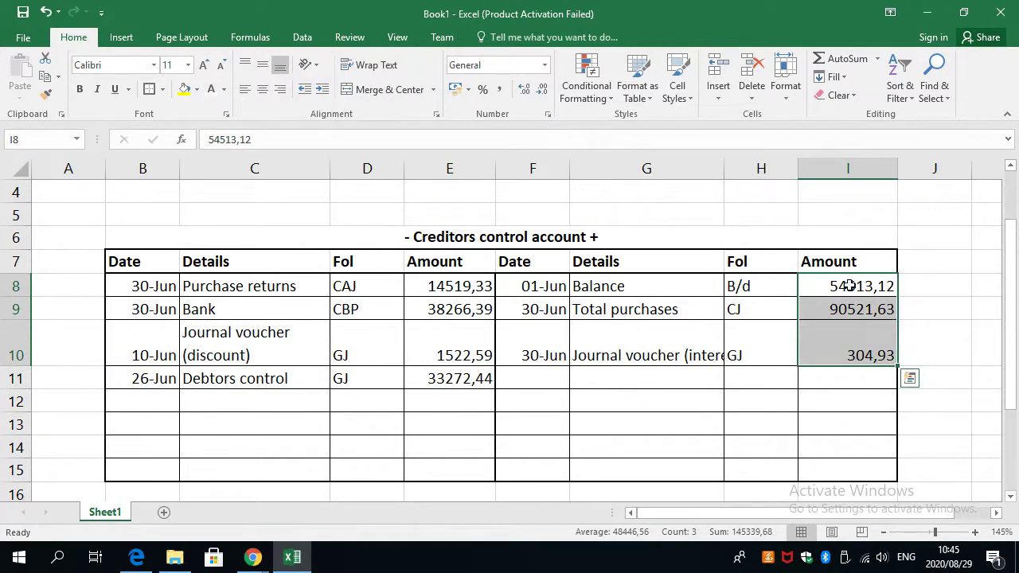
Reveal the credit side total in I13 by setting its font colour to black.
{"action": "left_click", "coordinate": [839, 402]}
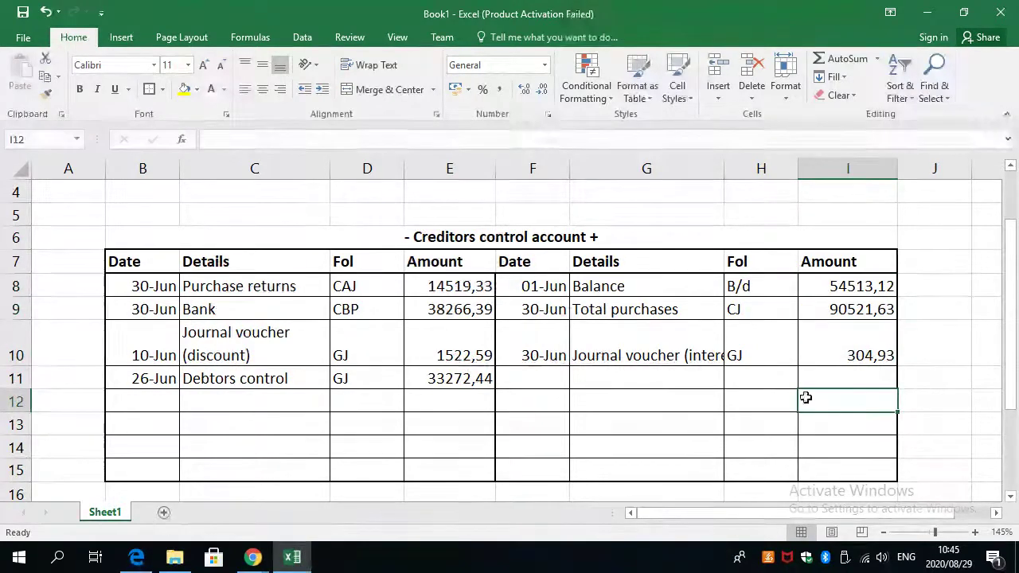
{"action": "left_click", "coordinate": [222, 90]}
{"action": "left_click", "coordinate": [223, 141]}
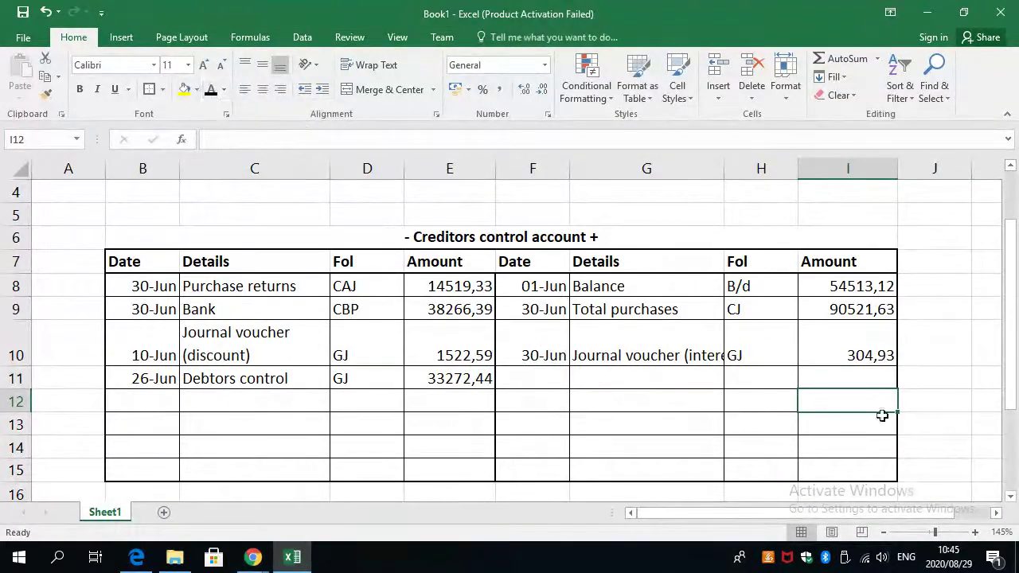
{"action": "left_click", "coordinate": [860, 382]}
{"action": "left_click_drag", "start_coordinate": [844, 389], "coordinate": [839, 423]}
{"action": "right_click", "coordinate": [840, 430]}
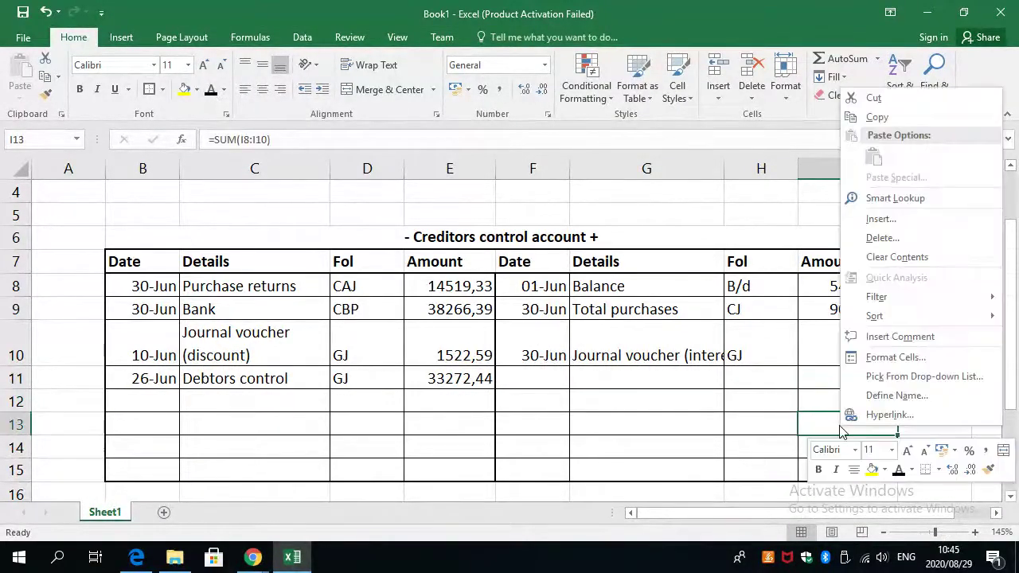
{"action": "left_click", "coordinate": [897, 469]}
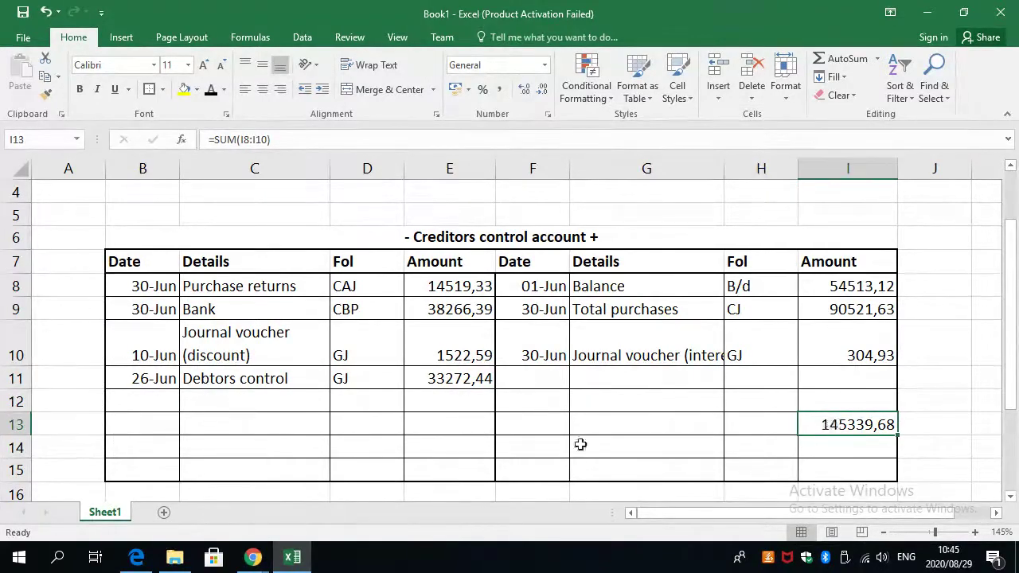
Reveal the debit side total in E13 and the balancing amount in E12 with a black font colour.
{"action": "left_click", "coordinate": [462, 428]}
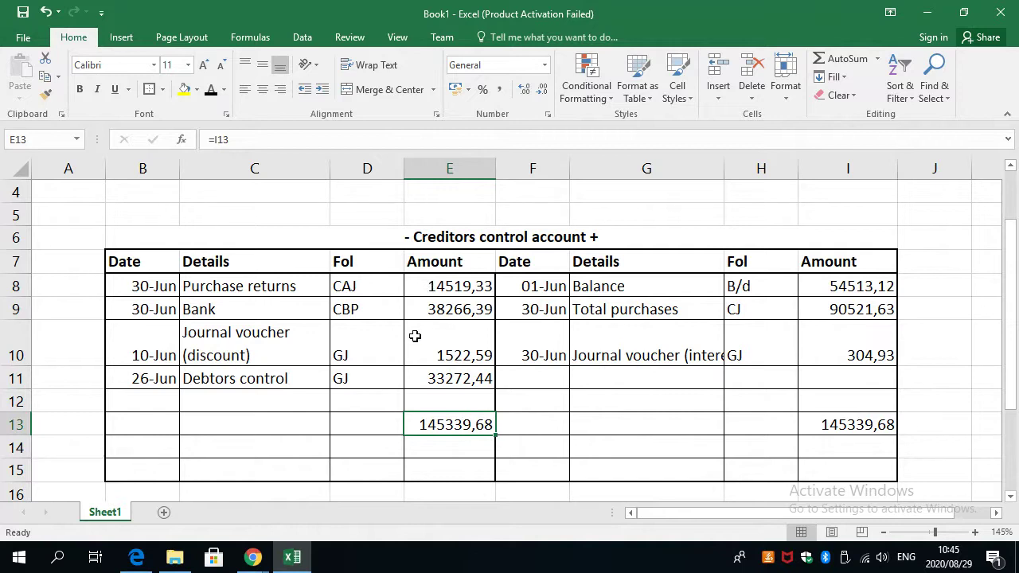
{"action": "left_click", "coordinate": [437, 400]}
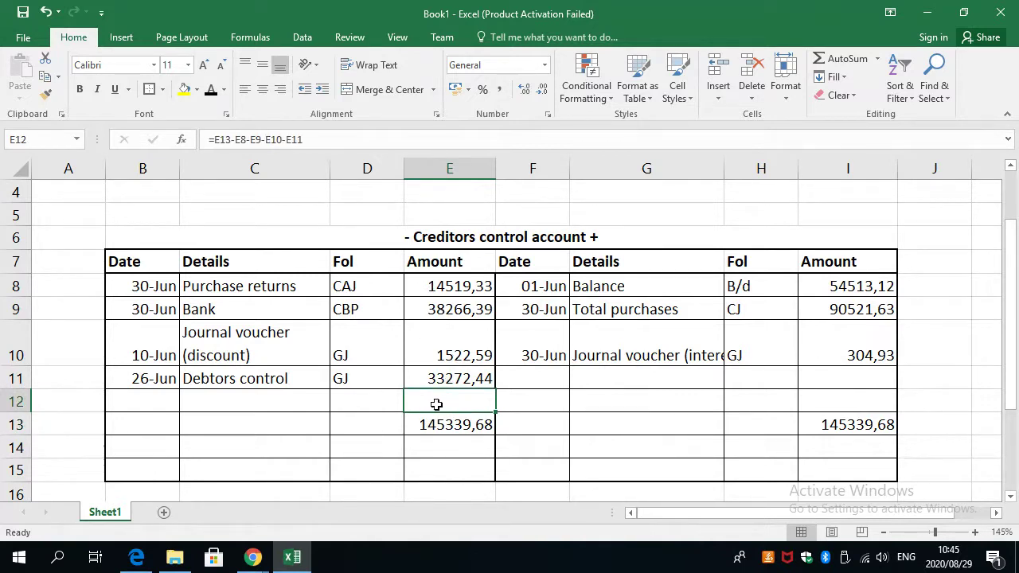
{"action": "left_click", "coordinate": [212, 90]}
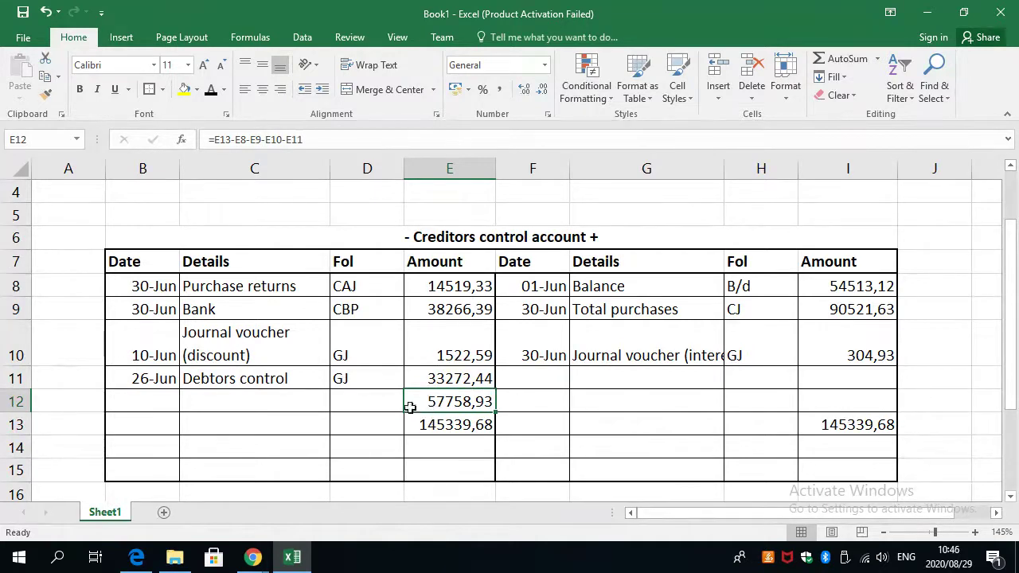
Reveal the 30 June balance c/d entry in B12:D12 and the 01 July balance b/d entry in F14:I14 in black.
{"action": "left_click", "coordinate": [209, 404]}
{"action": "left_click_drag", "start_coordinate": [210, 404], "coordinate": [382, 407]}
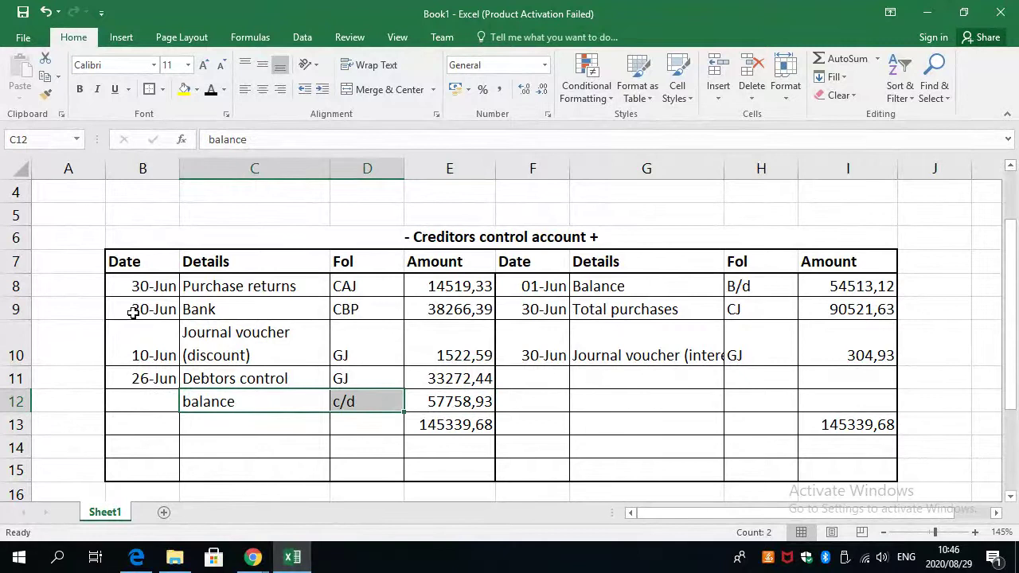
{"action": "left_click", "coordinate": [139, 403]}
{"action": "left_click", "coordinate": [211, 89]}
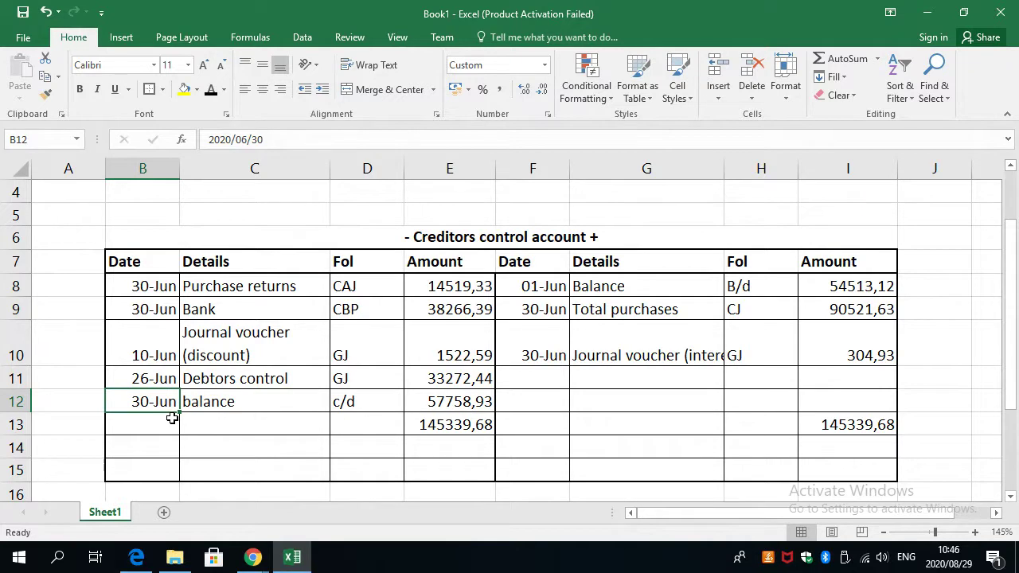
{"action": "left_click_drag", "start_coordinate": [530, 448], "coordinate": [842, 448]}
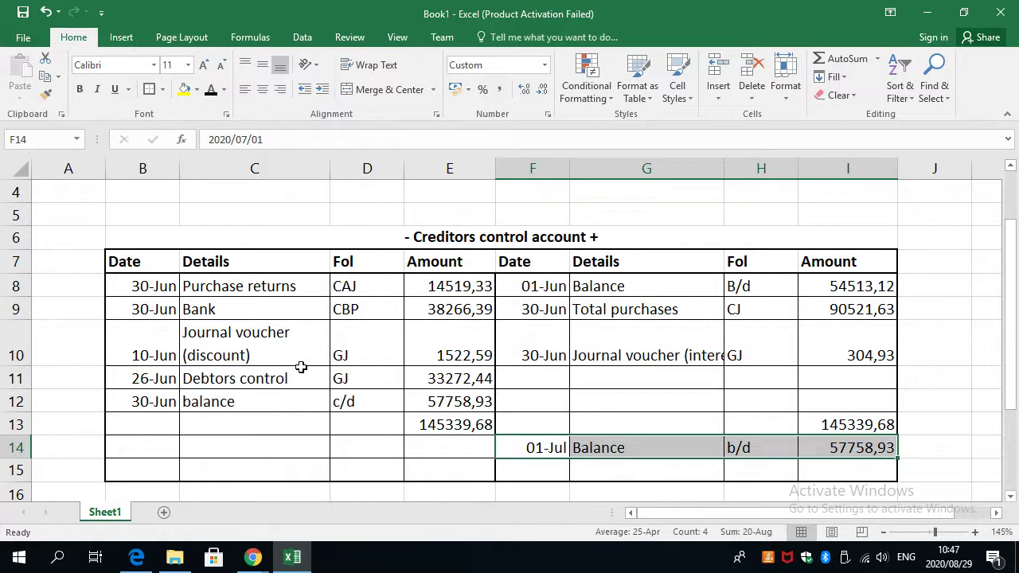
{"action": "scroll", "coordinate": [300, 374], "scroll_direction": "down", "scroll_amount": 1}
{"action": "scroll", "coordinate": [300, 386], "scroll_direction": "up", "scroll_amount": 1}
{"action": "scroll", "coordinate": [262, 389], "scroll_direction": "up", "scroll_amount": 1}
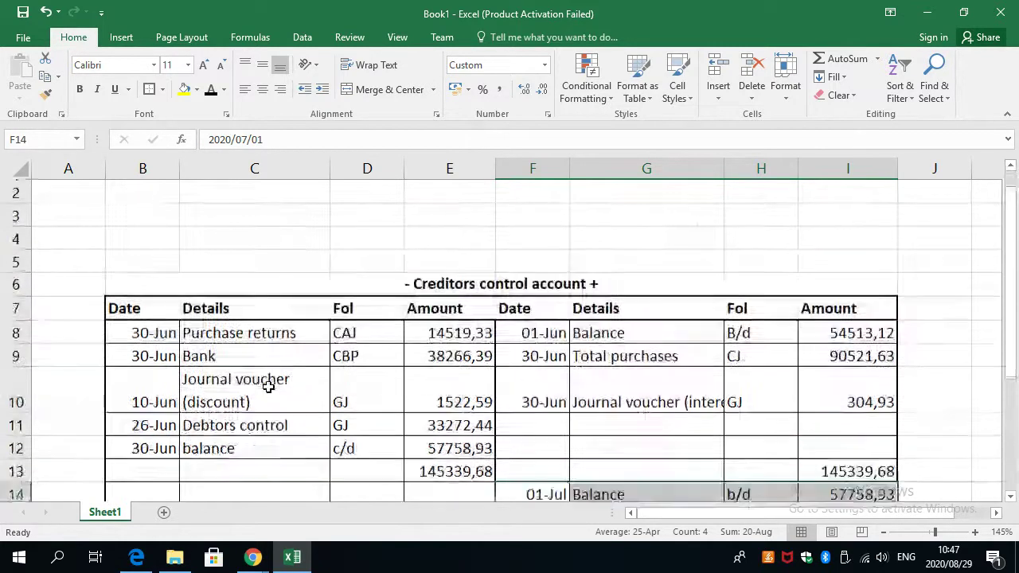
{"action": "scroll", "coordinate": [262, 382], "scroll_direction": "down", "scroll_amount": 1}
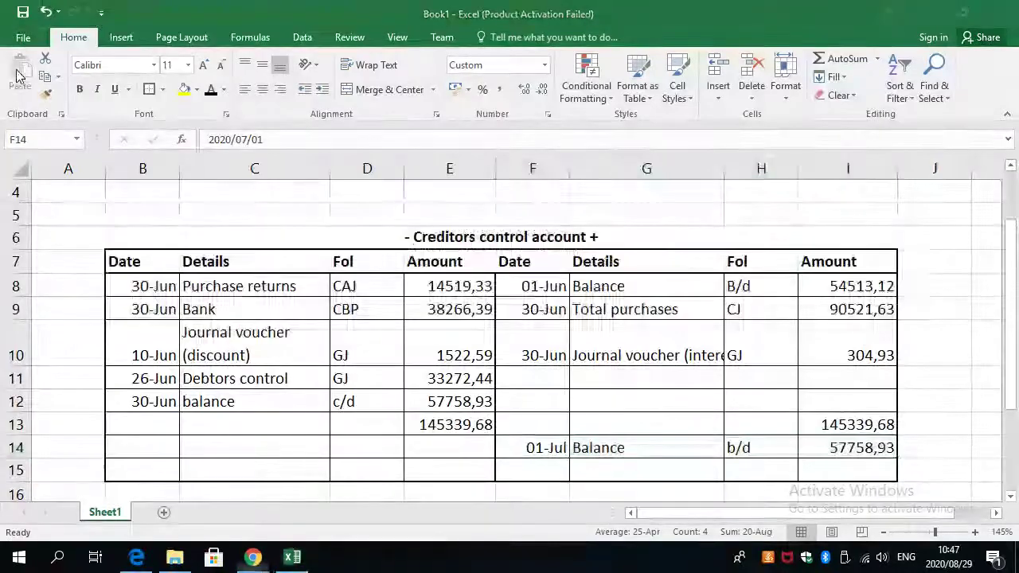
{"action": "key", "text": "alt+Tab"}
{"action": "key", "text": "alt+Tab"}
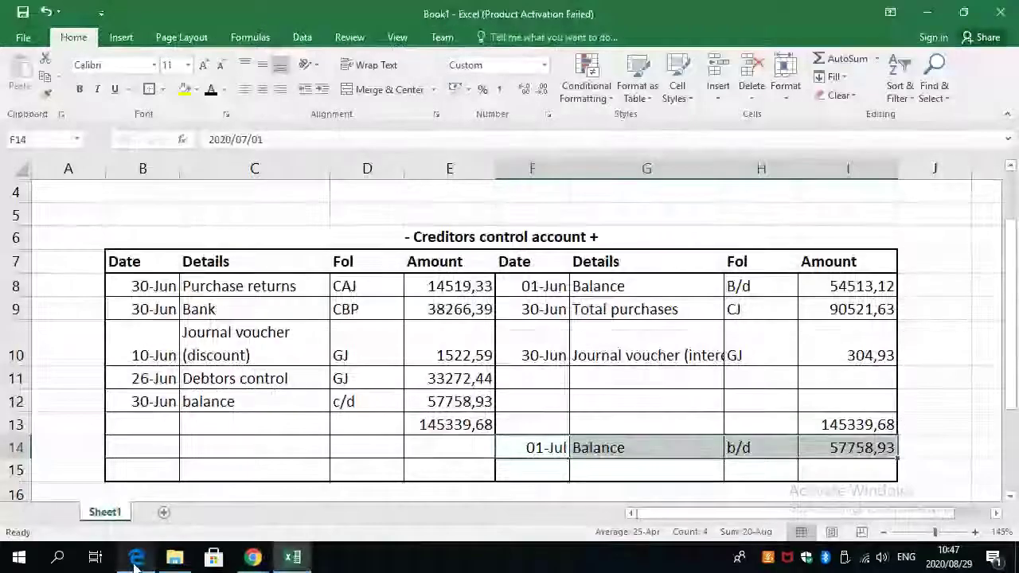
Switch to the question PDF in Edge and underline "Prepare the creditors ledger" and "creditors" in the requirements.
{"action": "left_click", "coordinate": [136, 557]}
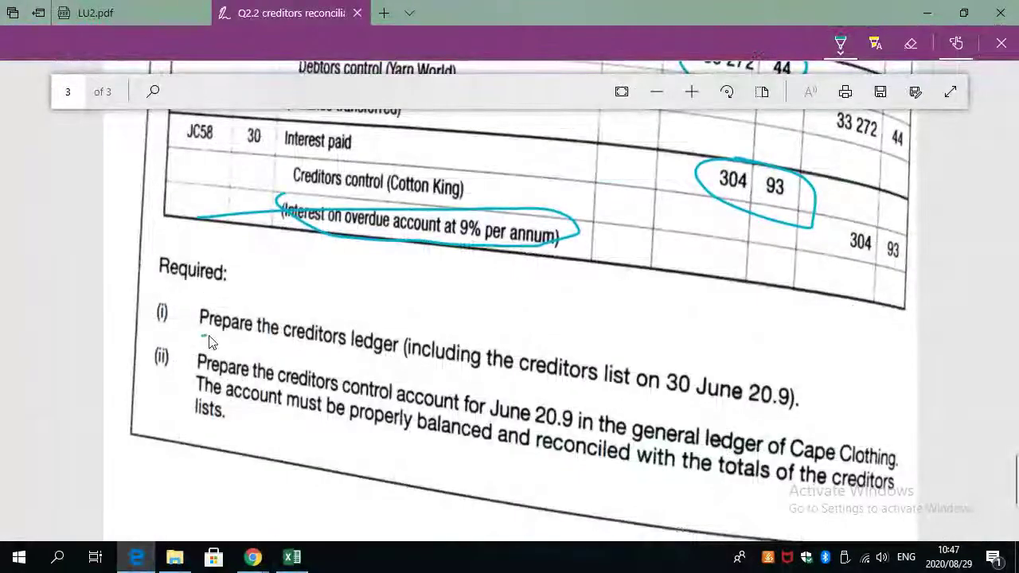
{"action": "left_click_drag", "start_coordinate": [202, 334], "coordinate": [388, 359]}
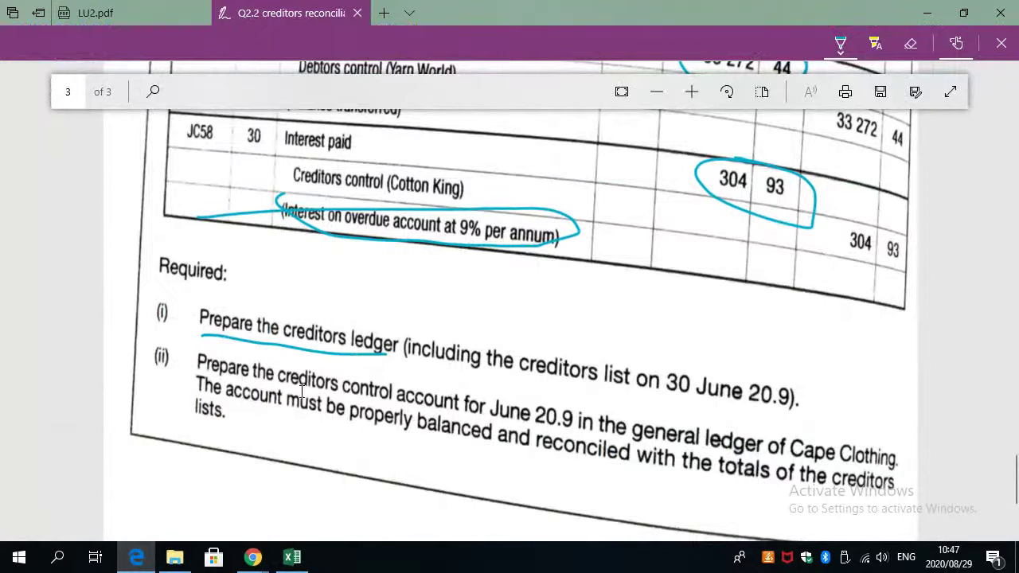
{"action": "scroll", "coordinate": [335, 403], "scroll_direction": "down", "scroll_amount": 2}
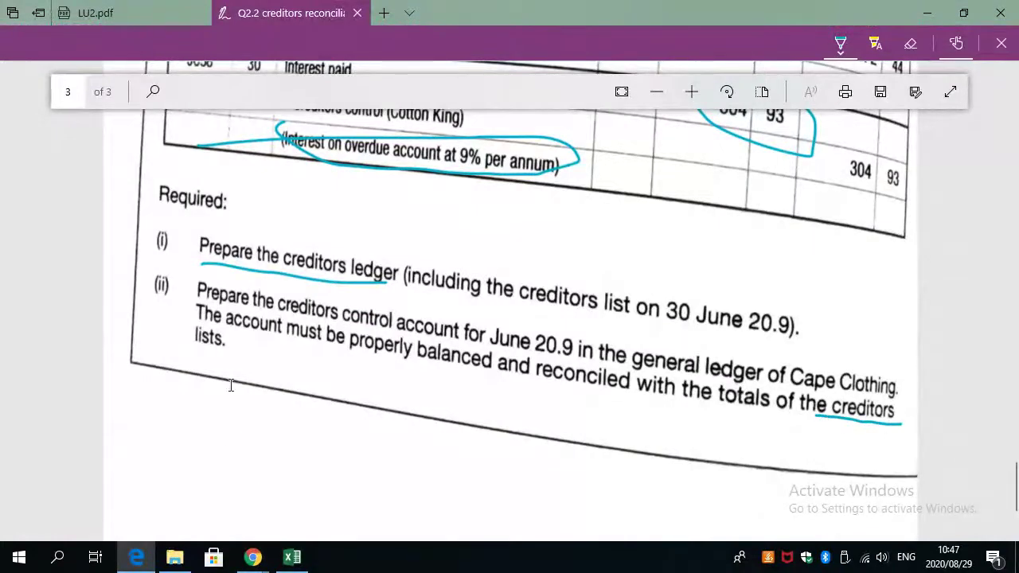
Back in the Excel workbook, copy the creditors control account's title and column headings (rows 6 and 7) to B17 below the table.
{"action": "key", "text": "alt+Tab"}
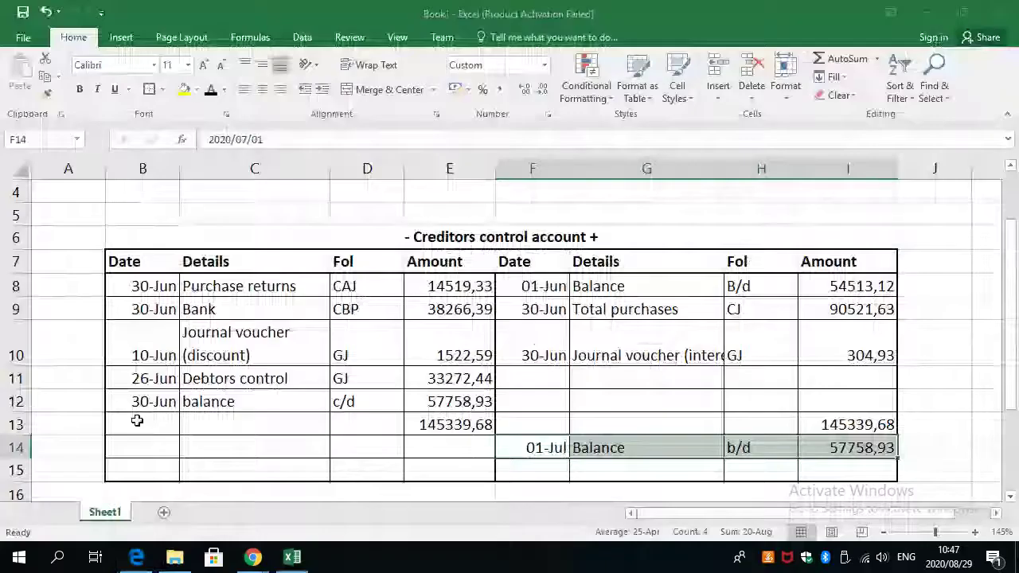
{"action": "scroll", "coordinate": [131, 387], "scroll_direction": "up", "scroll_amount": 2}
{"action": "scroll", "coordinate": [129, 383], "scroll_direction": "down", "scroll_amount": 7}
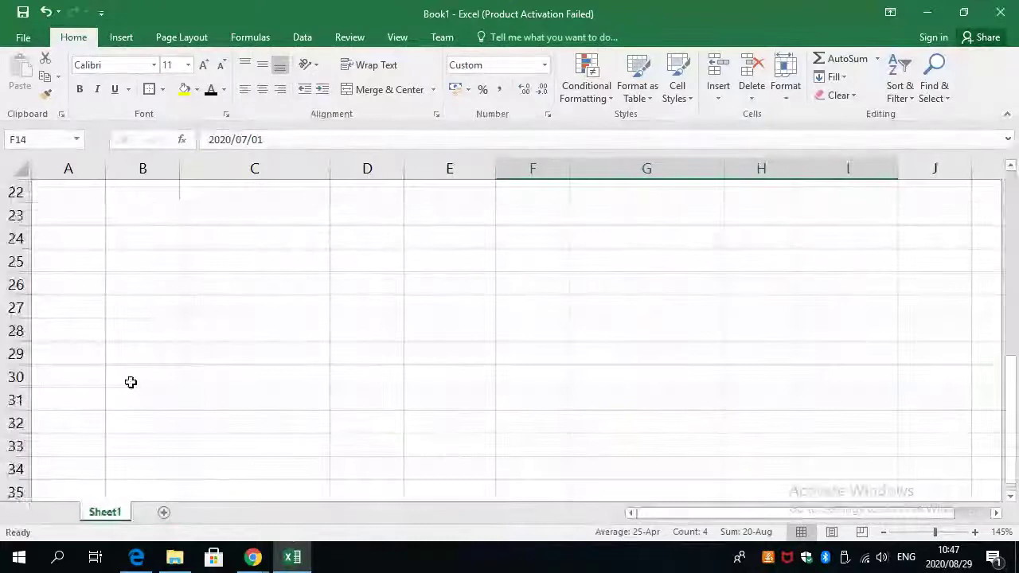
{"action": "scroll", "coordinate": [131, 384], "scroll_direction": "up", "scroll_amount": 7}
{"action": "scroll", "coordinate": [132, 384], "scroll_direction": "down", "scroll_amount": 3}
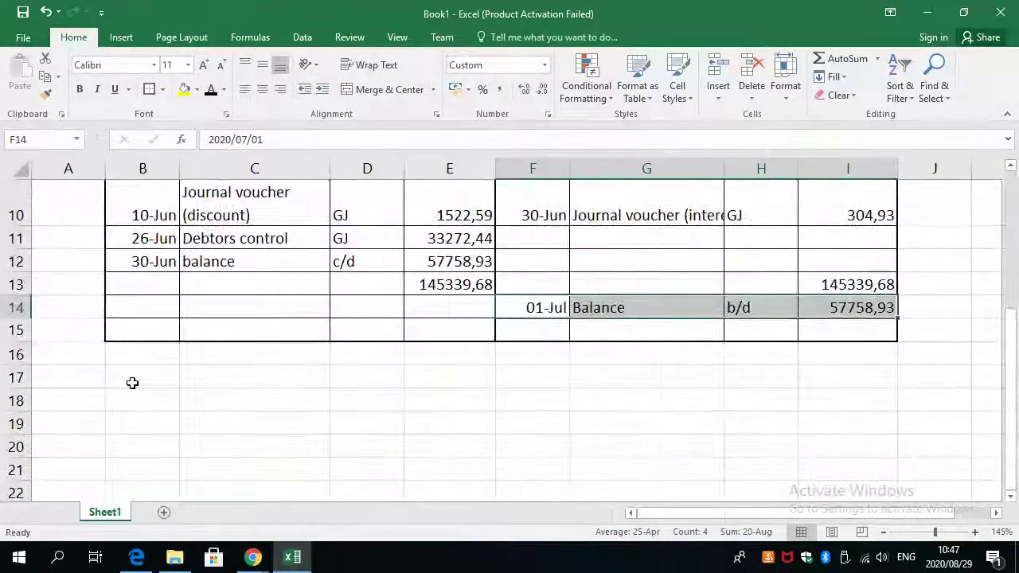
{"action": "scroll", "coordinate": [132, 383], "scroll_direction": "up", "scroll_amount": 2}
{"action": "scroll", "coordinate": [131, 384], "scroll_direction": "down", "scroll_amount": 1}
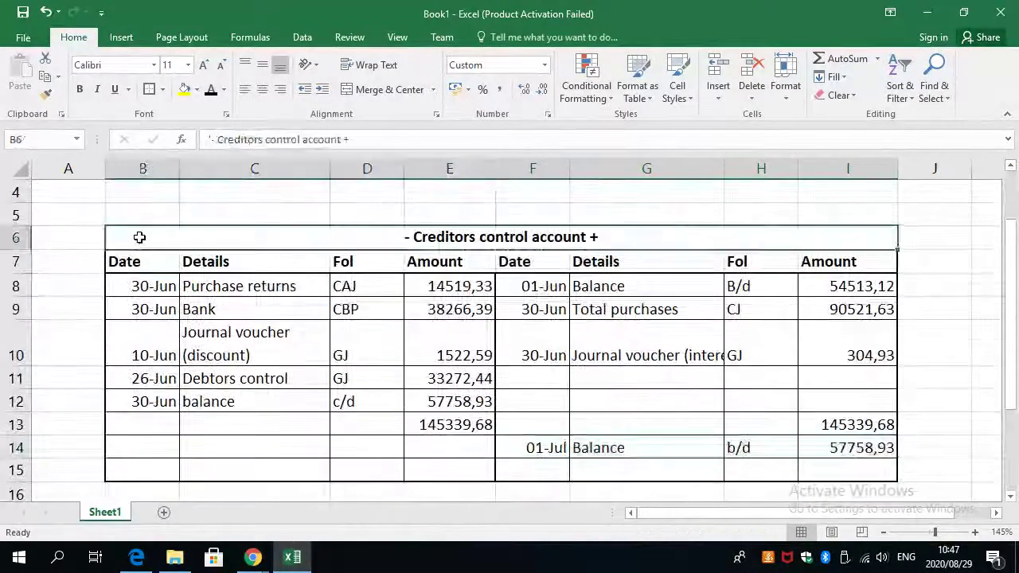
{"action": "left_click_drag", "start_coordinate": [139, 234], "coordinate": [148, 262]}
{"action": "right_click", "coordinate": [146, 262]}
{"action": "left_click", "coordinate": [179, 230]}
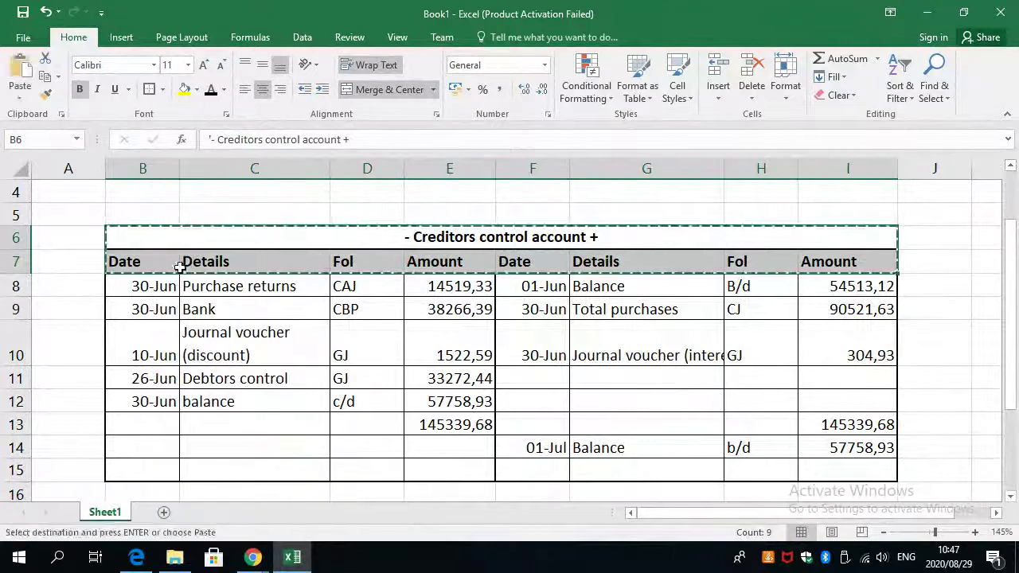
{"action": "scroll", "coordinate": [143, 350], "scroll_direction": "down", "scroll_amount": 4}
{"action": "scroll", "coordinate": [148, 366], "scroll_direction": "up", "scroll_amount": 2}
{"action": "left_click", "coordinate": [144, 380]}
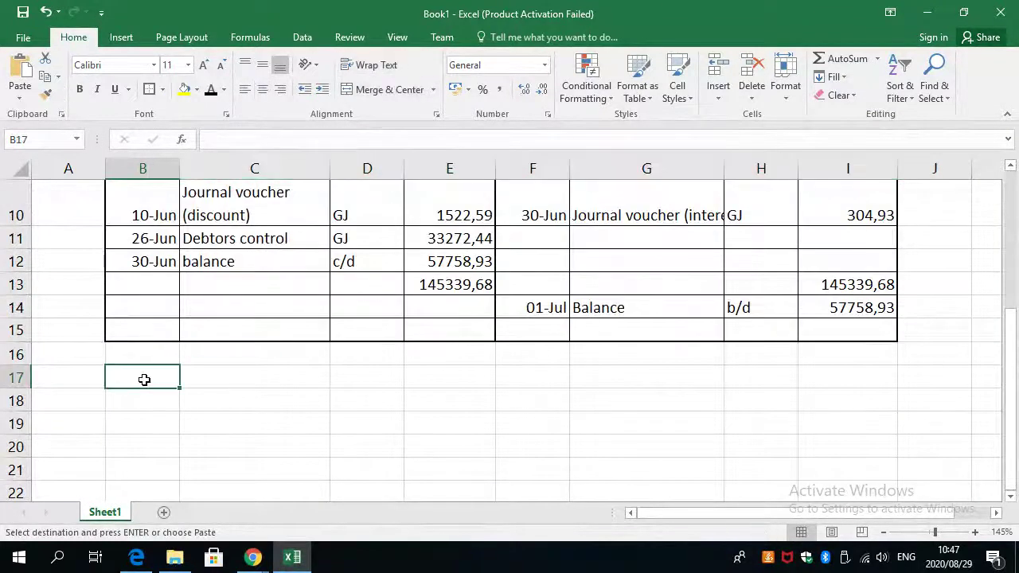
{"action": "key", "text": "ctrl+v"}
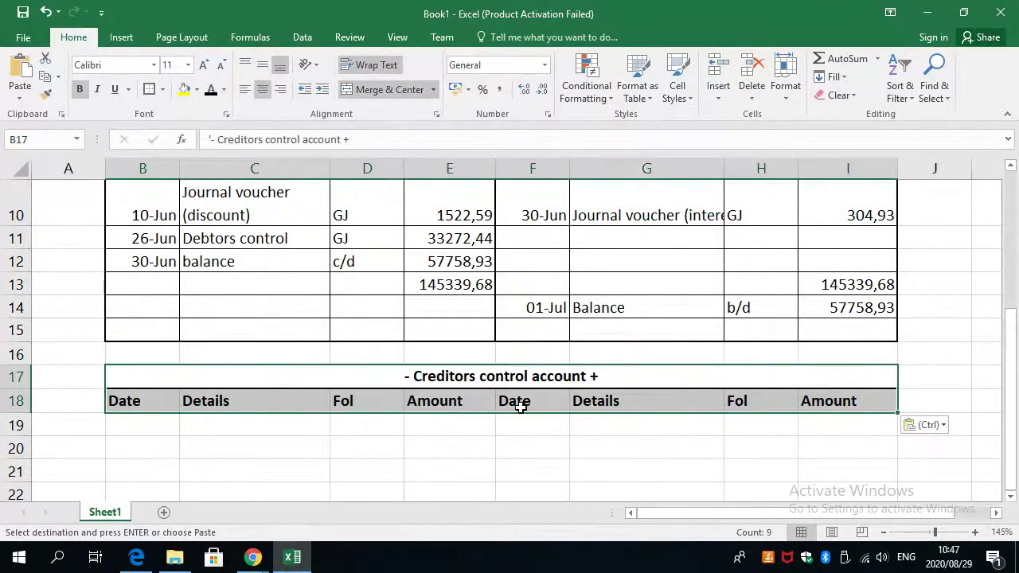
Consult the creditors list in the PDF and remove the word "control" from the copied account title in row 17 of the workbook.
{"action": "key", "text": "alt+Tab"}
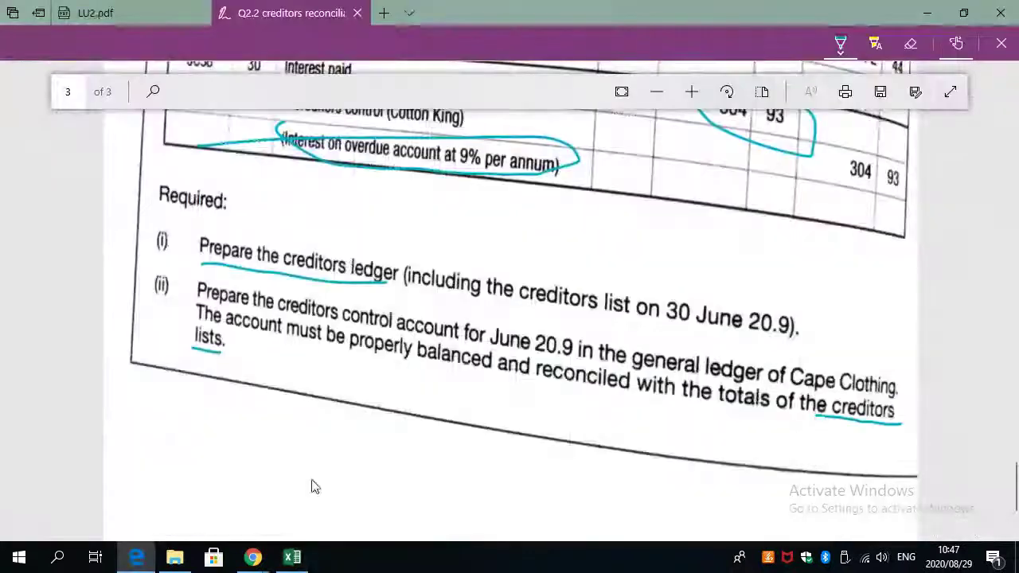
{"action": "scroll", "coordinate": [312, 398], "scroll_direction": "up", "scroll_amount": 10}
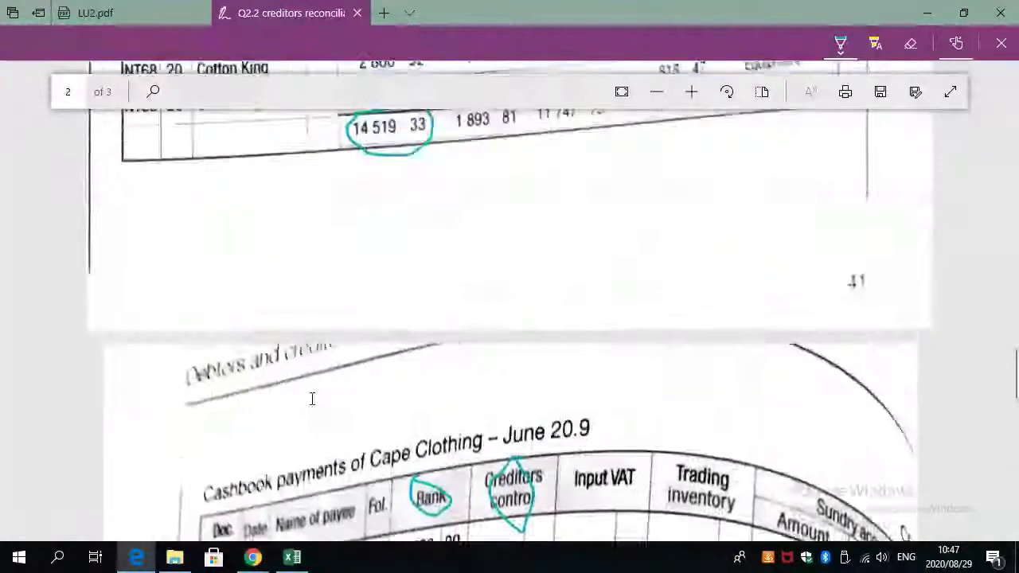
{"action": "scroll", "coordinate": [312, 398], "scroll_direction": "up", "scroll_amount": 10}
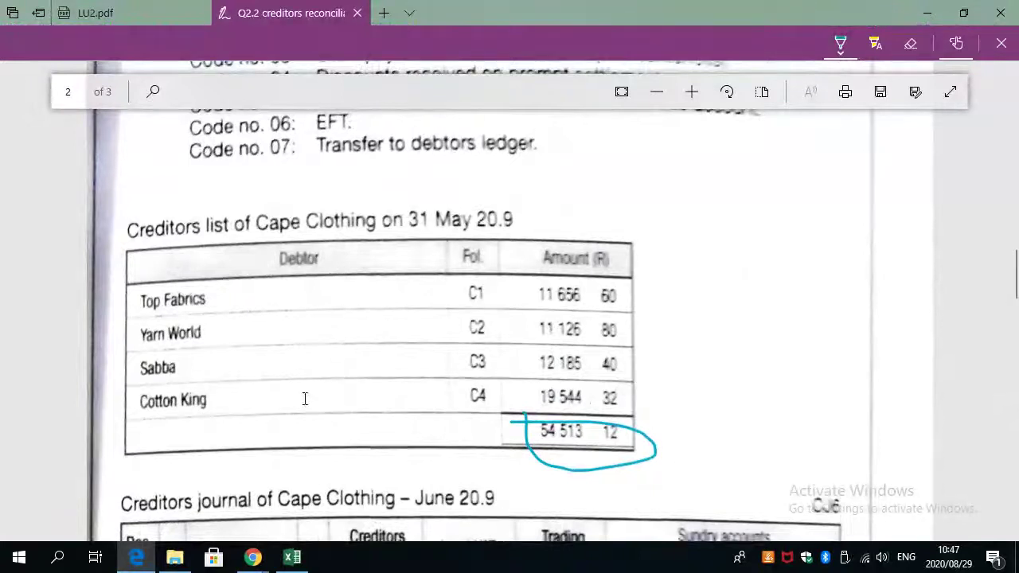
{"action": "scroll", "coordinate": [303, 398], "scroll_direction": "down", "scroll_amount": 3}
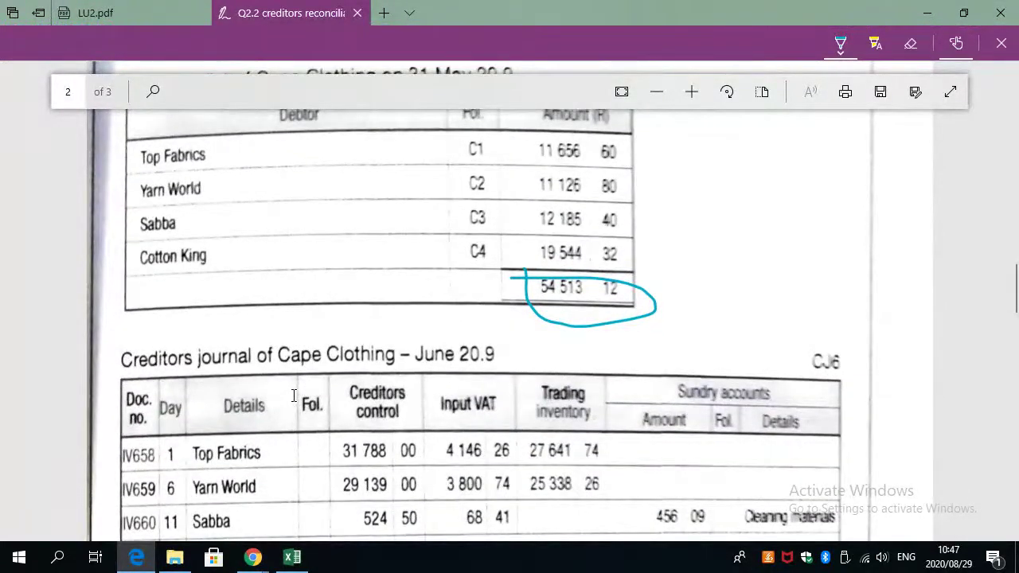
{"action": "key", "text": "alt+Tab"}
{"action": "left_click", "coordinate": [535, 380]}
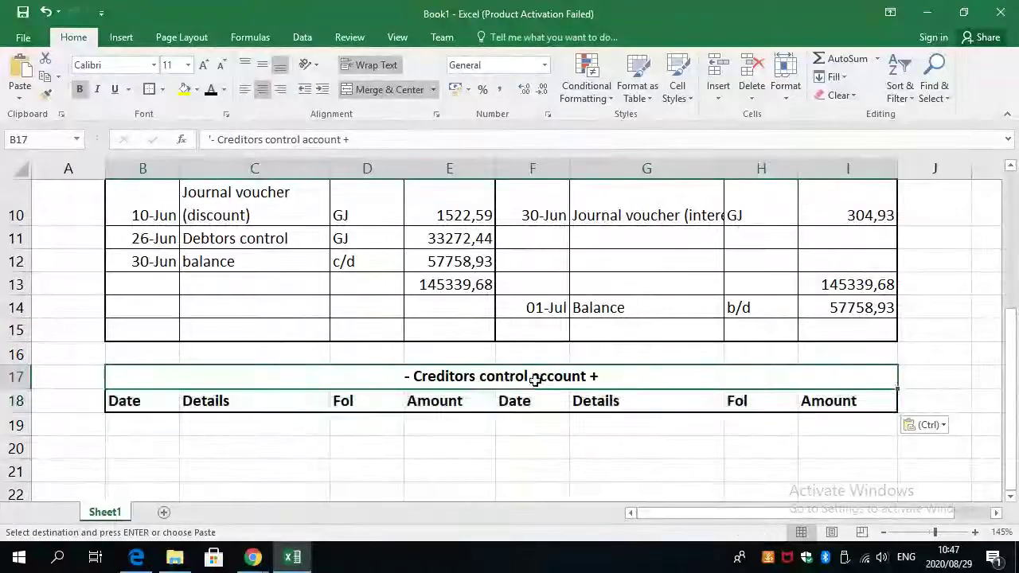
{"action": "left_click", "coordinate": [300, 139]}
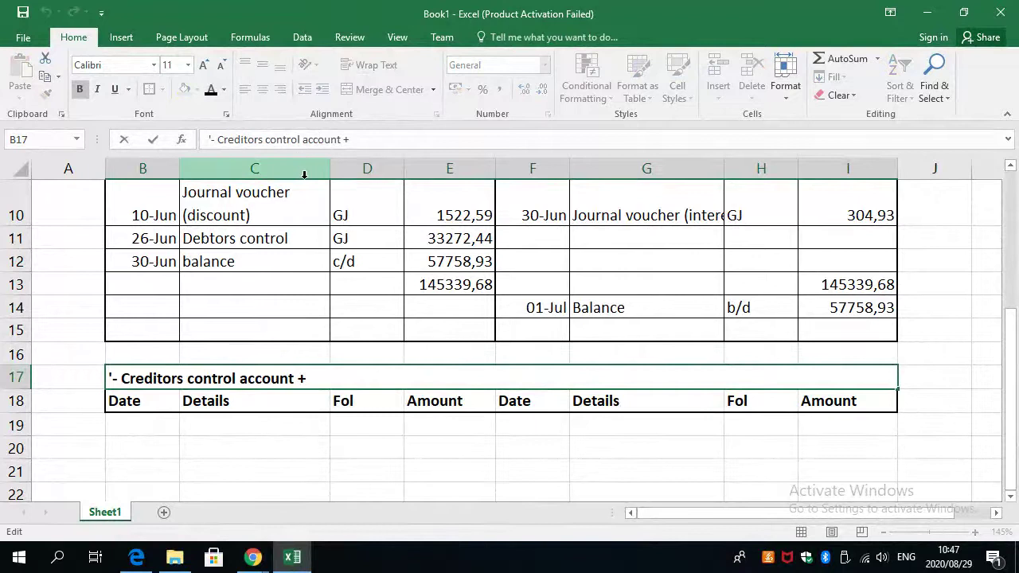
{"action": "key", "text": "BackSpace"}
{"action": "key", "text": "BackSpace"}
{"action": "key", "text": "BackSpace"}
{"action": "key", "text": "BackSpace"}
{"action": "key", "text": "BackSpace"}
{"action": "key", "text": "BackSpace"}
{"action": "key", "text": "BackSpace"}
{"action": "key", "text": "BackSpace"}
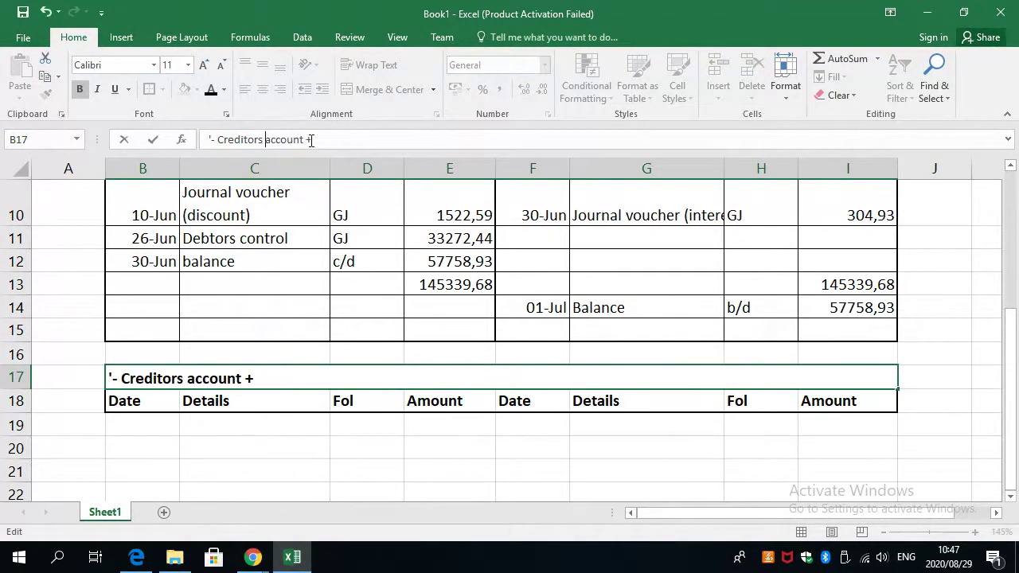
Complete the row 17 title as "- Creditors account for Top fabrics +", taking the creditor's name from the PDF list.
{"action": "type", "text": "for"}
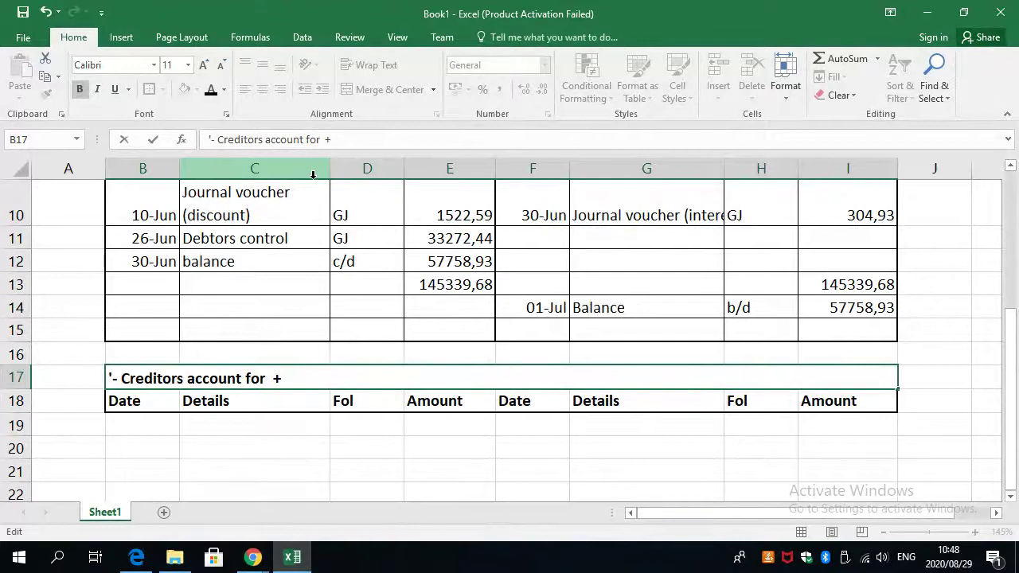
{"action": "key", "text": "alt+Tab"}
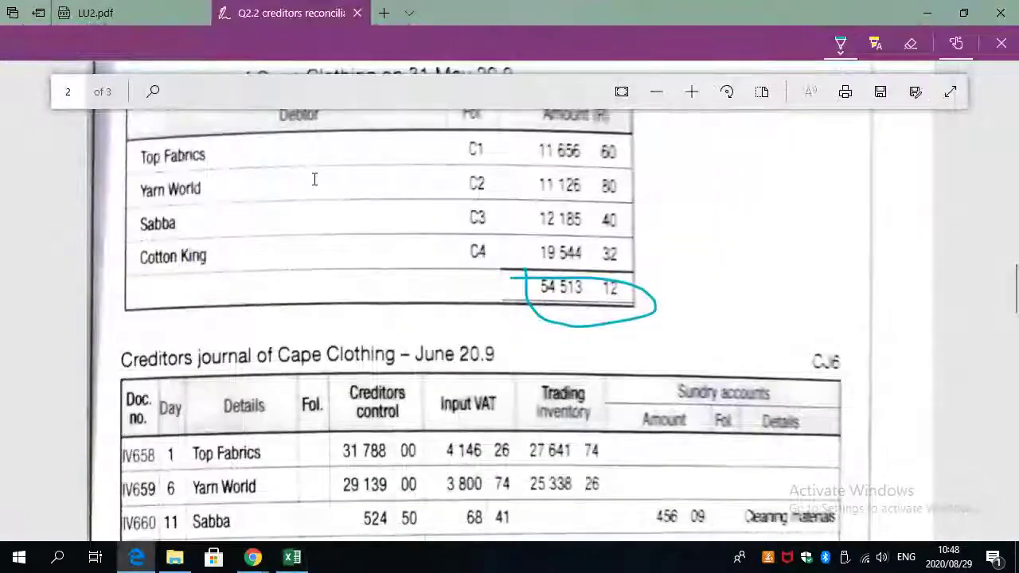
{"action": "key", "text": "alt+Tab"}
{"action": "type", "text": "Top"}
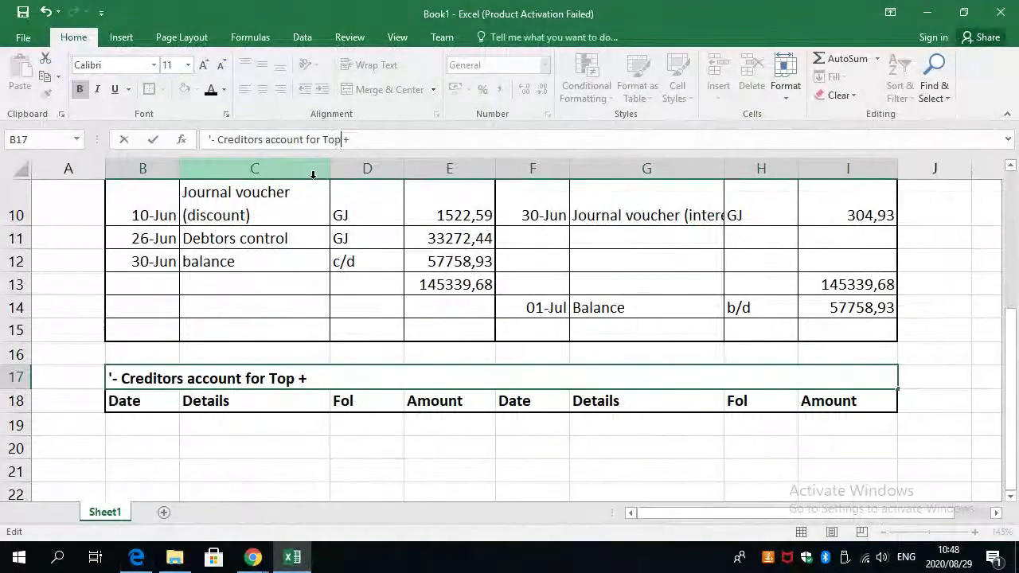
{"action": "type", "text": " fabr "}
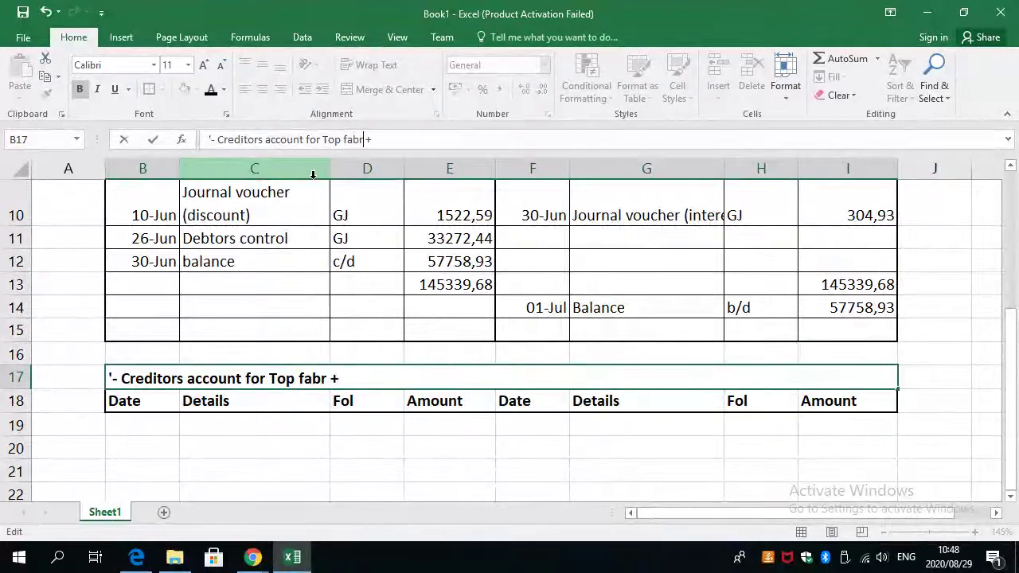
{"action": "type", "text": "ics"}
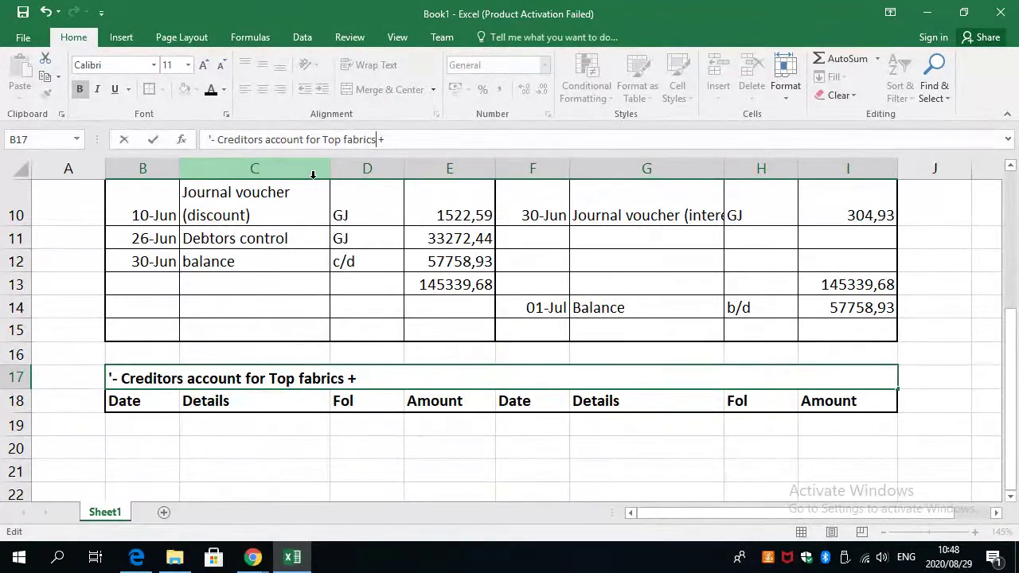
{"action": "left_click", "coordinate": [408, 408]}
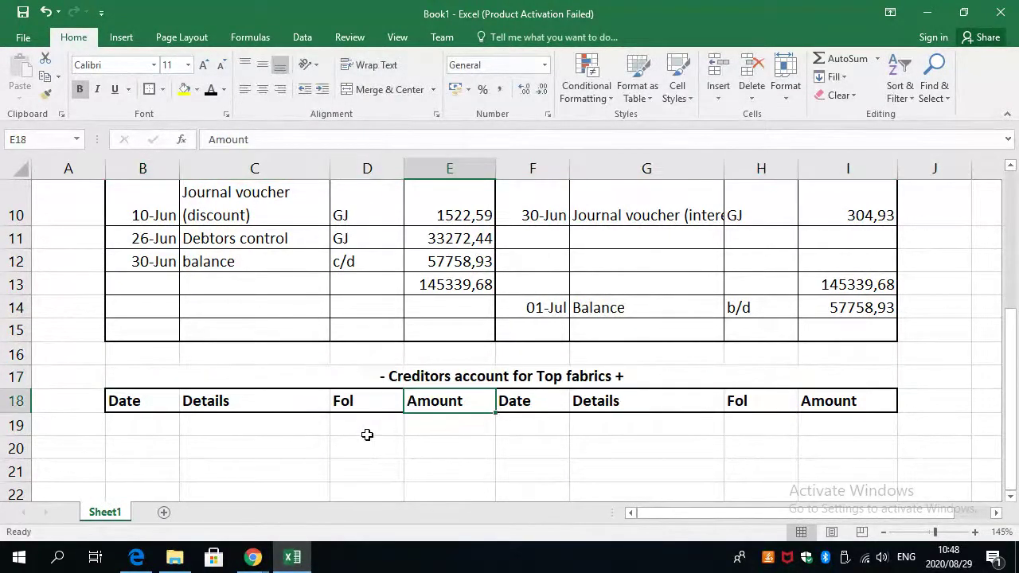
Apply thick outside borders to B19:E27 and to F19:I27 to form the two sides of the Top fabrics account.
{"action": "scroll", "coordinate": [146, 430], "scroll_direction": "down", "scroll_amount": 1}
{"action": "scroll", "coordinate": [145, 431], "scroll_direction": "down", "scroll_amount": 2}
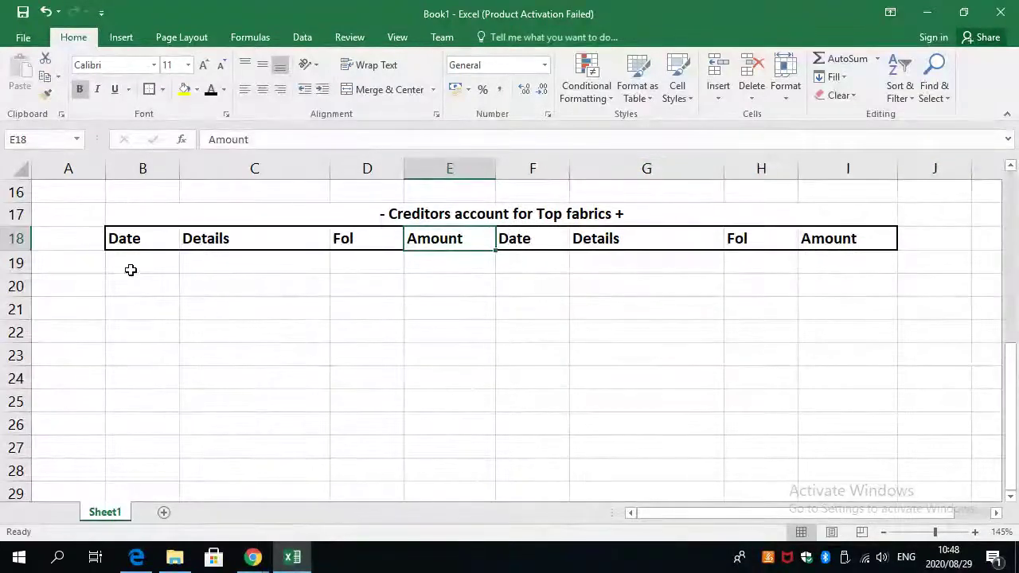
{"action": "scroll", "coordinate": [135, 268], "scroll_direction": "up", "scroll_amount": 3}
{"action": "scroll", "coordinate": [135, 268], "scroll_direction": "down", "scroll_amount": 1}
{"action": "scroll", "coordinate": [131, 273], "scroll_direction": "down", "scroll_amount": 2}
{"action": "scroll", "coordinate": [129, 276], "scroll_direction": "down", "scroll_amount": 1, "text": "ctrl"}
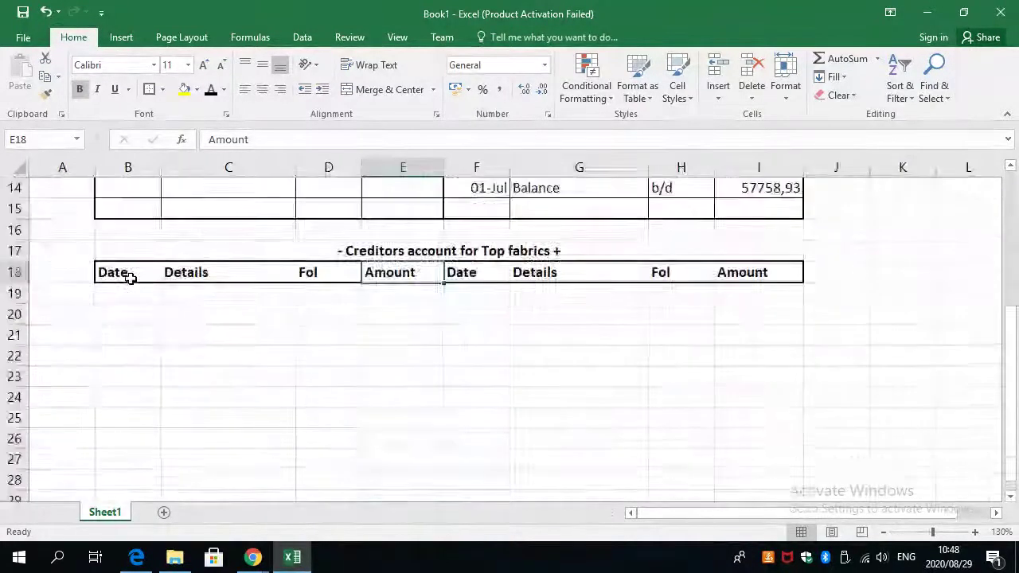
{"action": "left_click_drag", "start_coordinate": [132, 295], "coordinate": [410, 454]}
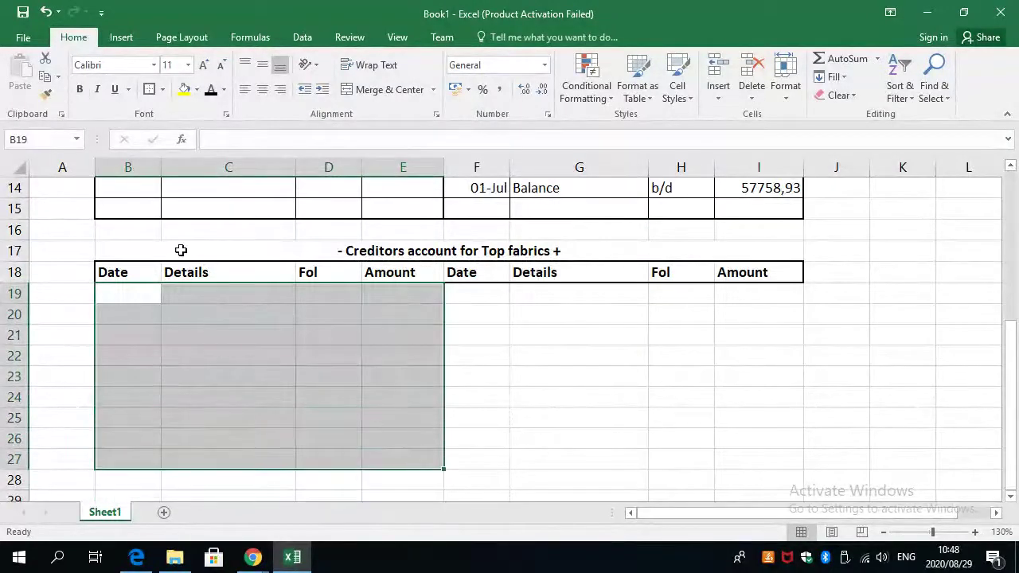
{"action": "left_click", "coordinate": [149, 90]}
{"action": "left_click_drag", "start_coordinate": [472, 296], "coordinate": [789, 464]}
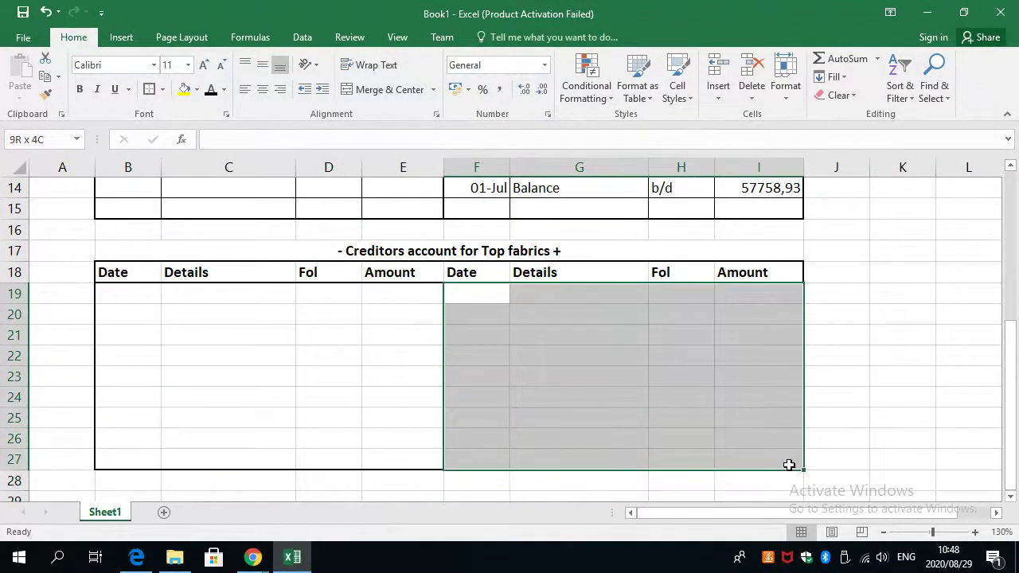
{"action": "left_click", "coordinate": [149, 90]}
{"action": "left_click", "coordinate": [223, 318]}
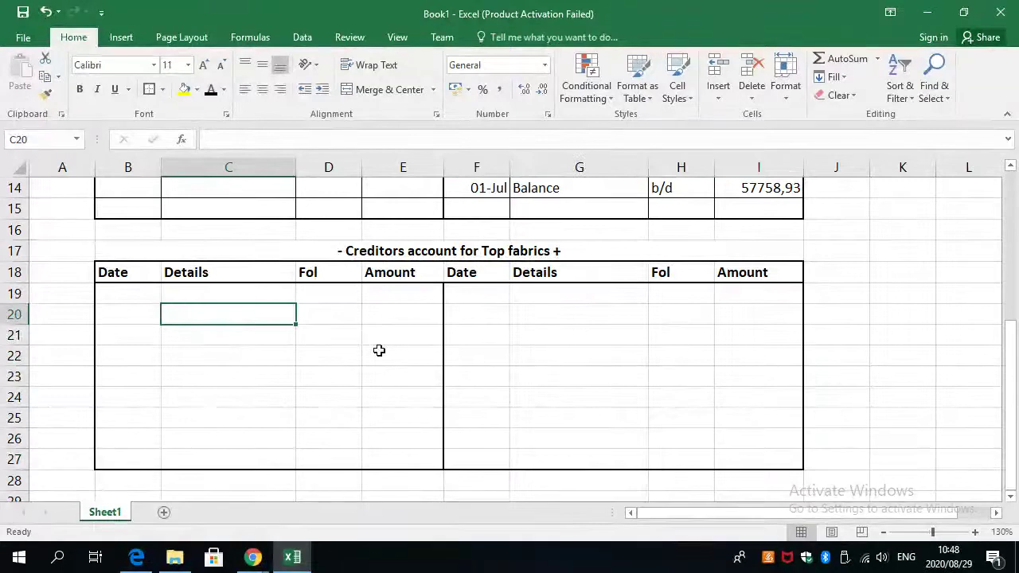
Switch to the PDF and circle the Top Fabrics amount in the 31 May 20.9 creditors list.
{"action": "key", "text": "alt+Tab"}
{"action": "scroll", "coordinate": [416, 340], "scroll_direction": "up", "scroll_amount": 3}
{"action": "scroll", "coordinate": [540, 293], "scroll_direction": "down", "scroll_amount": 1}
{"action": "mouse_move", "coordinate": [527, 278]}
{"action": "left_mouse_down"}
{"action": "mouse_move", "coordinate": [531, 298]}
{"action": "mouse_move", "coordinate": [573, 321]}
{"action": "mouse_move", "coordinate": [621, 316]}
{"action": "mouse_move", "coordinate": [585, 281]}
{"action": "mouse_move", "coordinate": [509, 289]}
{"action": "left_mouse_up"}
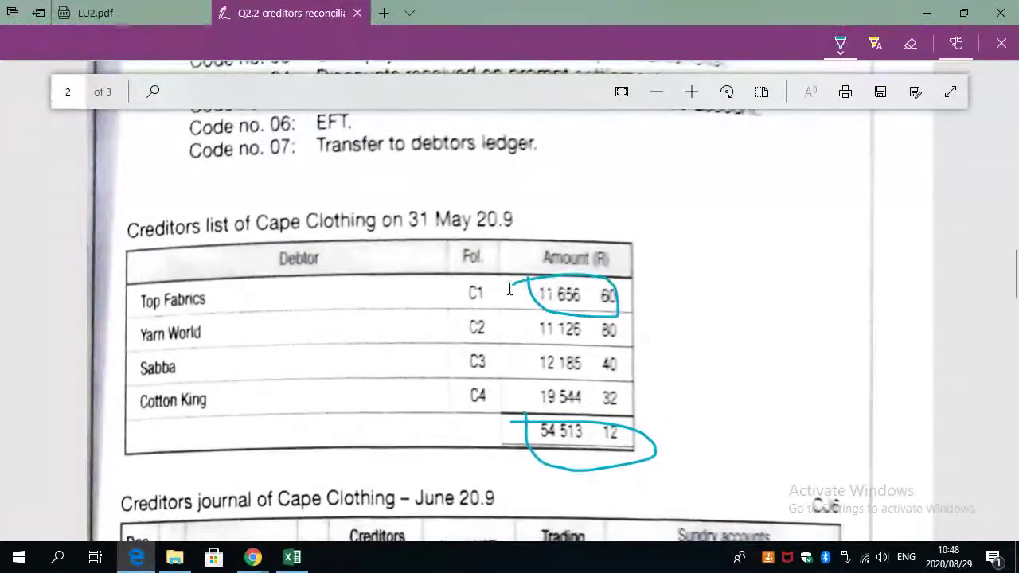
Switch to the Excel workbook and enter the Top Fabrics opening balance of 11656,60 from the PDF list in I19.
{"action": "key", "text": "alt+Tab"}
{"action": "left_click", "coordinate": [562, 295]}
{"action": "left_click", "coordinate": [735, 292]}
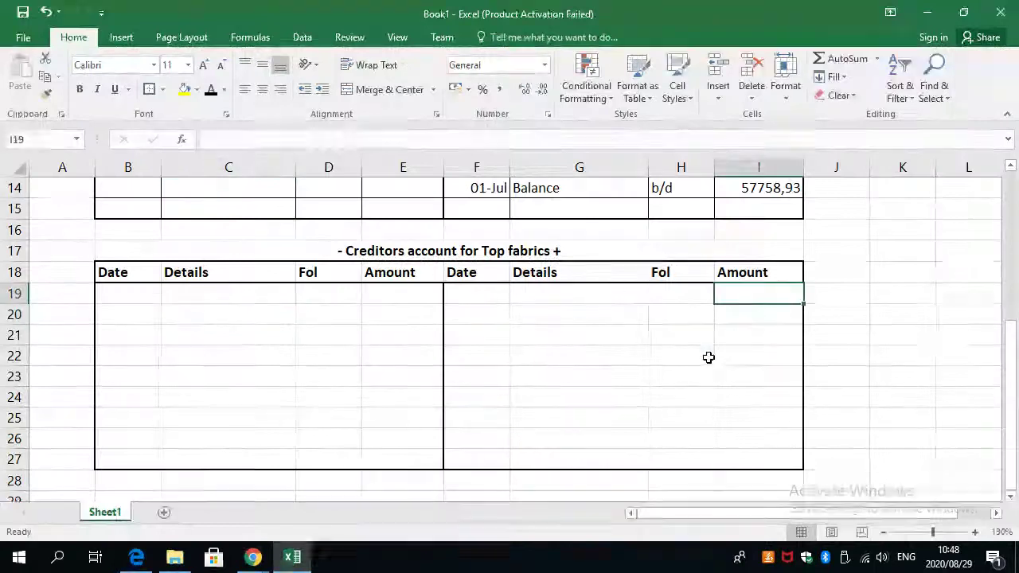
{"action": "type", "text": "11"}
{"action": "key", "text": "alt+Tab"}
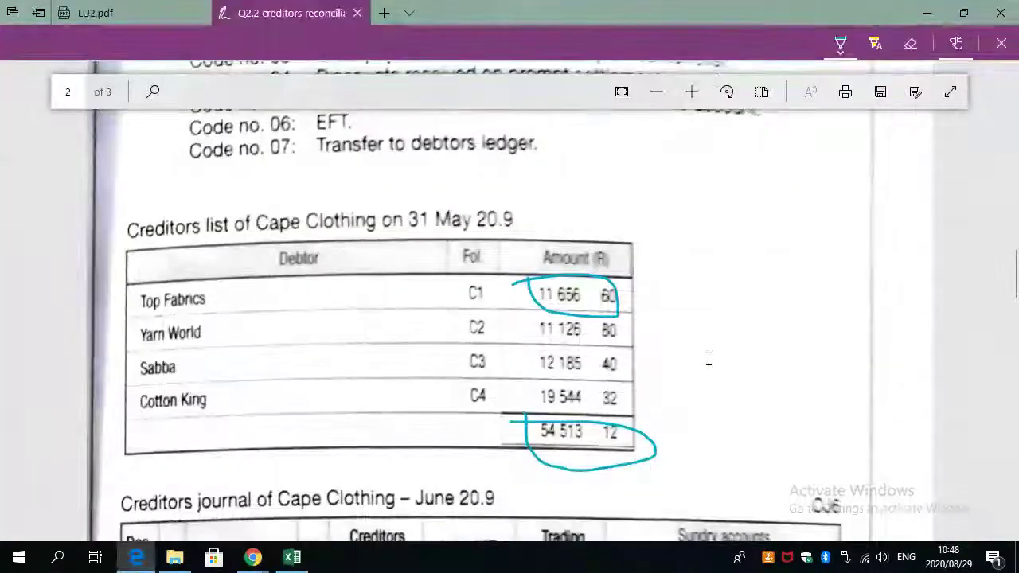
{"action": "key", "text": "alt+Tab"}
{"action": "type", "text": "656"}
{"action": "key", "text": "alt+Tab"}
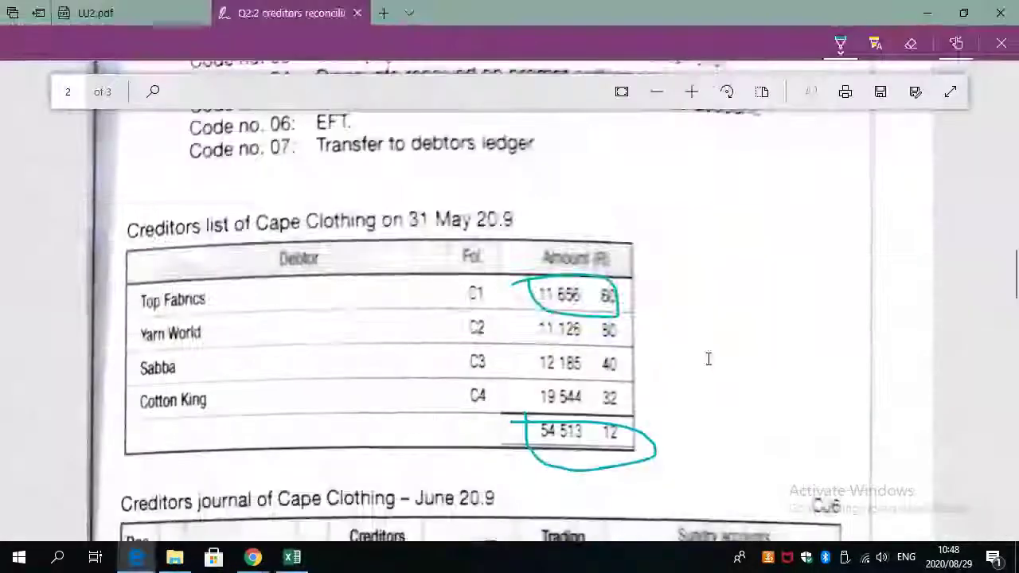
{"action": "key", "text": "alt+Tab"}
{"action": "type", "text": ",60"}
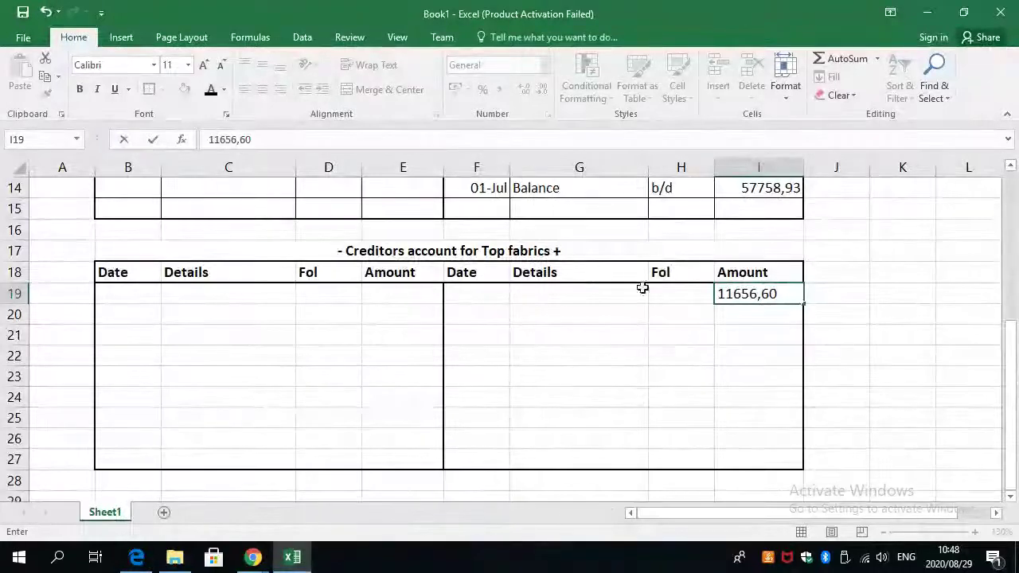
Enter "b/d" as the folio of the opening balance in H19.
{"action": "left_click", "coordinate": [667, 297]}
{"action": "type", "text": "b"}
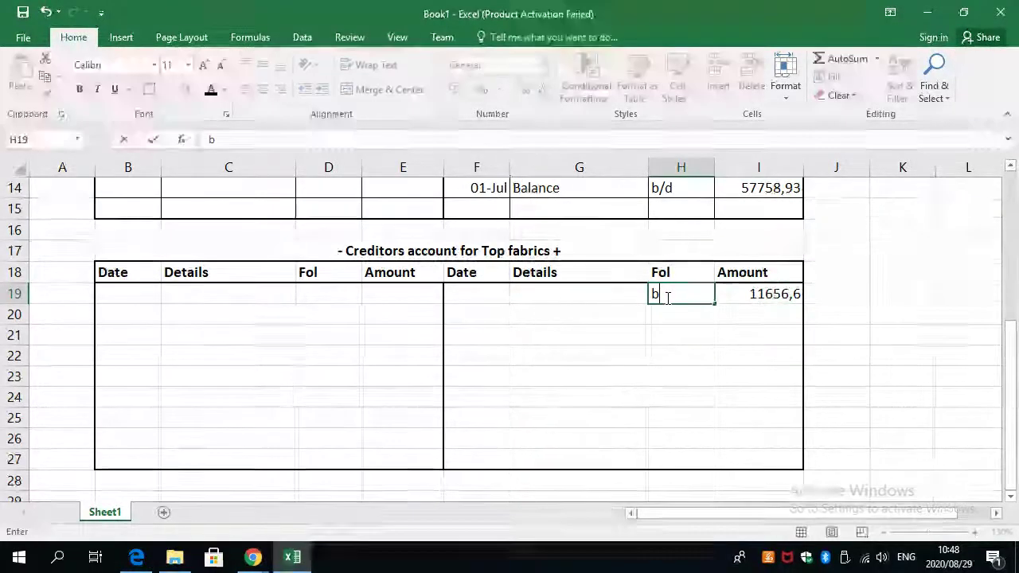
{"action": "type", "text": "/b"}
{"action": "left_click", "coordinate": [629, 300]}
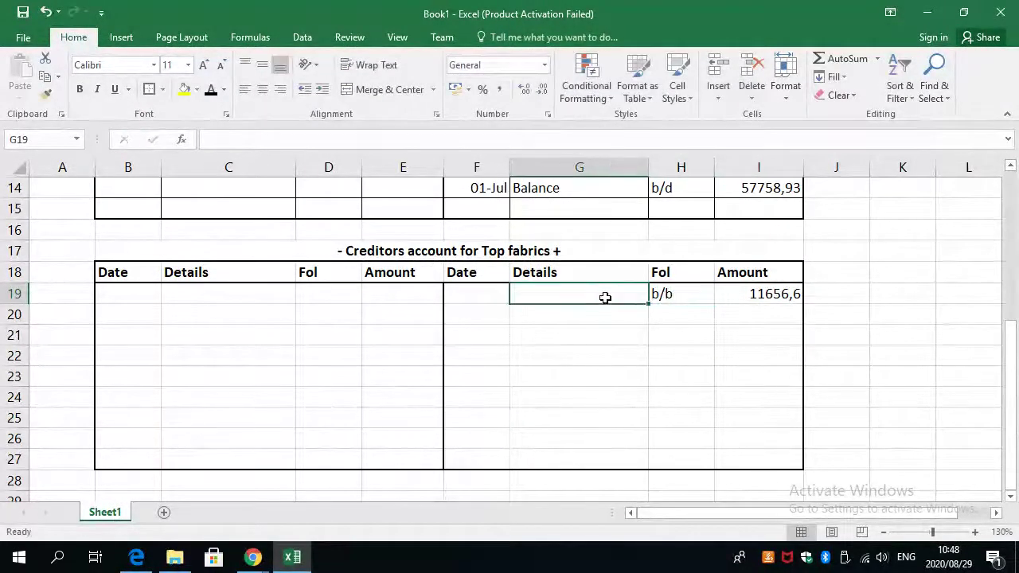
{"action": "left_click", "coordinate": [671, 293]}
{"action": "left_click", "coordinate": [288, 137]}
{"action": "key", "text": "BackSpace"}
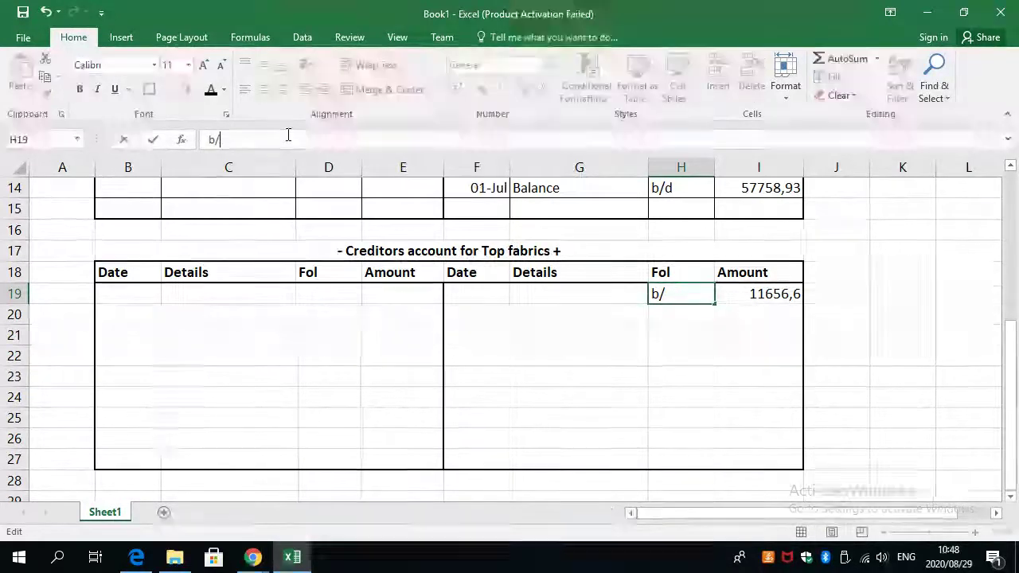
Date the opening balance 01 June in F19 and enter "Balance" as its details in G19.
{"action": "left_click", "coordinate": [475, 298]}
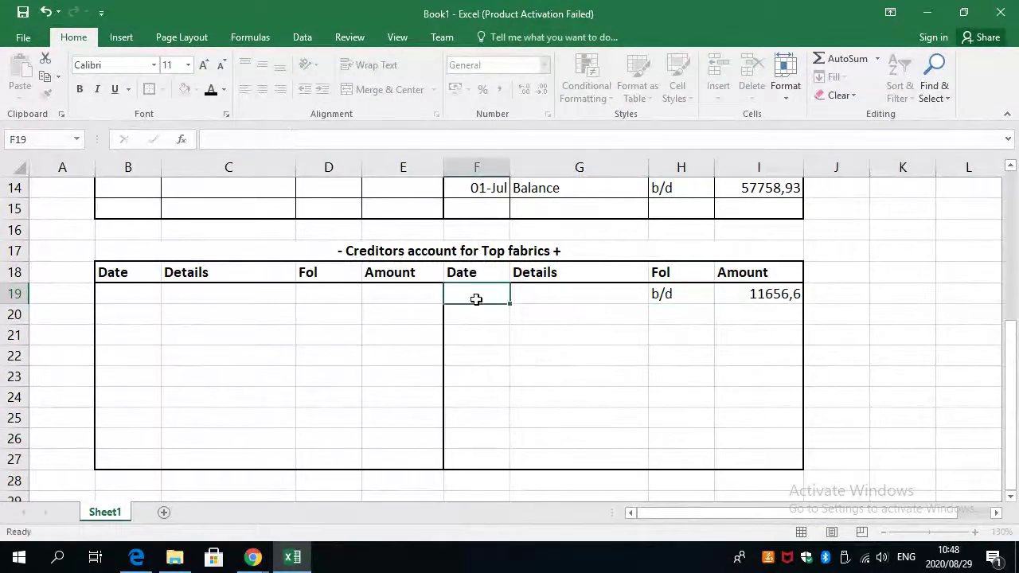
{"action": "type", "text": "01"}
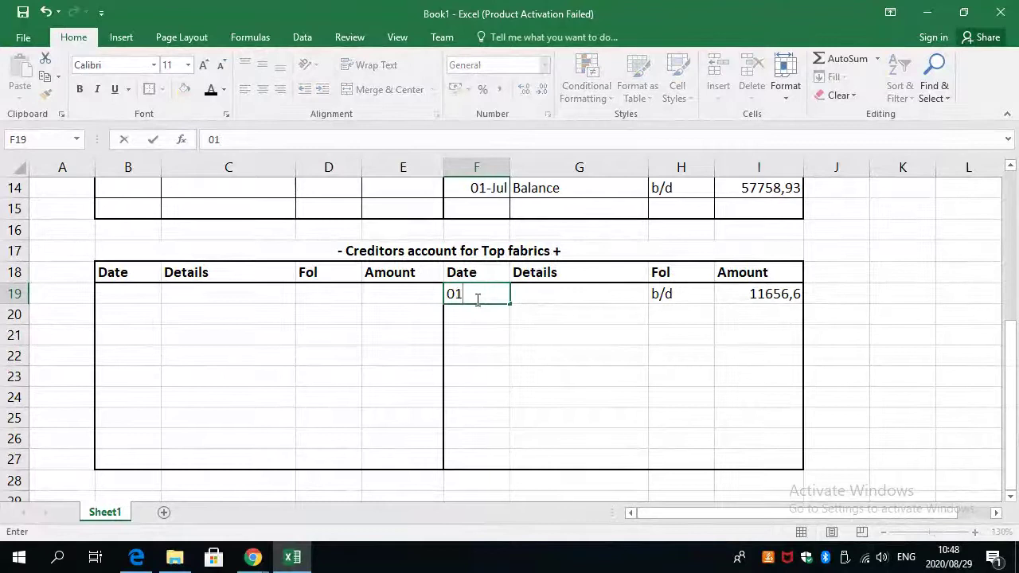
{"action": "type", "text": "June"}
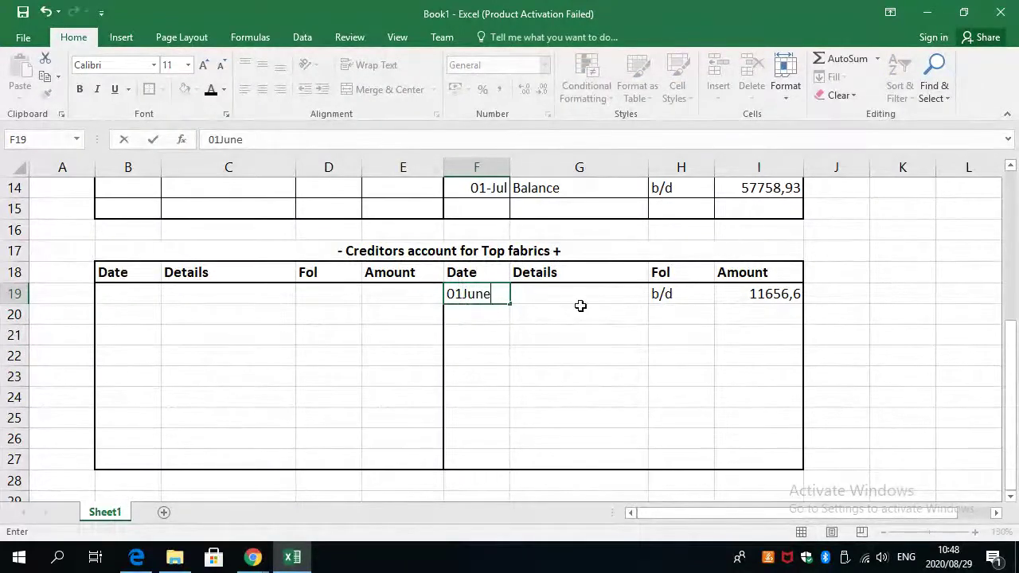
{"action": "left_click", "coordinate": [580, 298]}
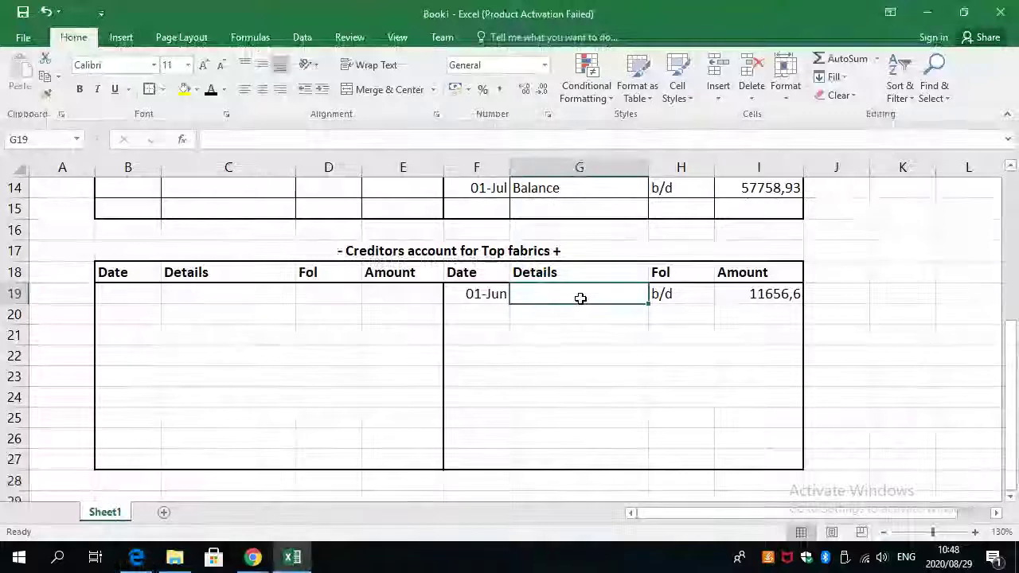
{"action": "type", "text": "Balance"}
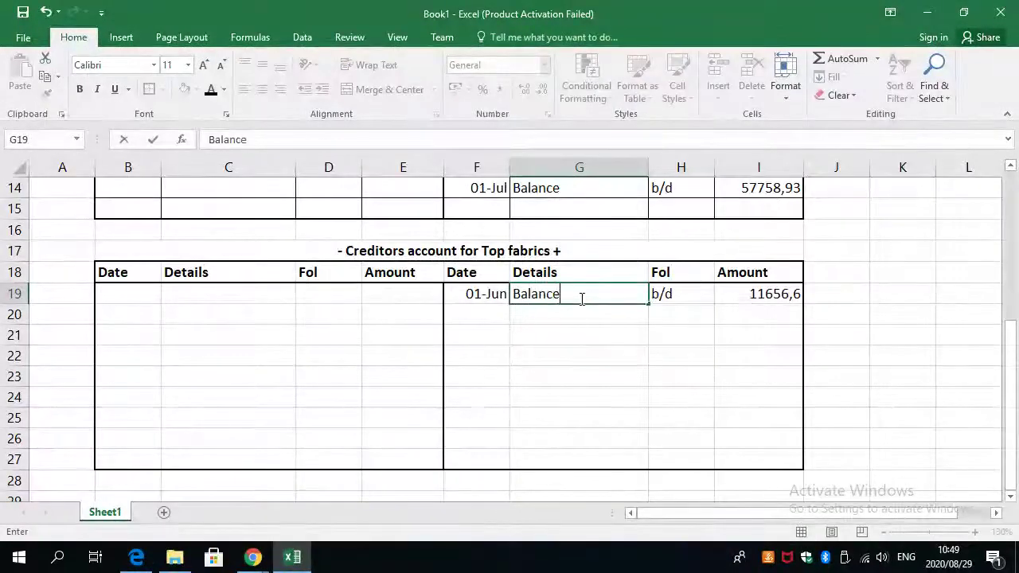
{"action": "key", "text": "Return"}
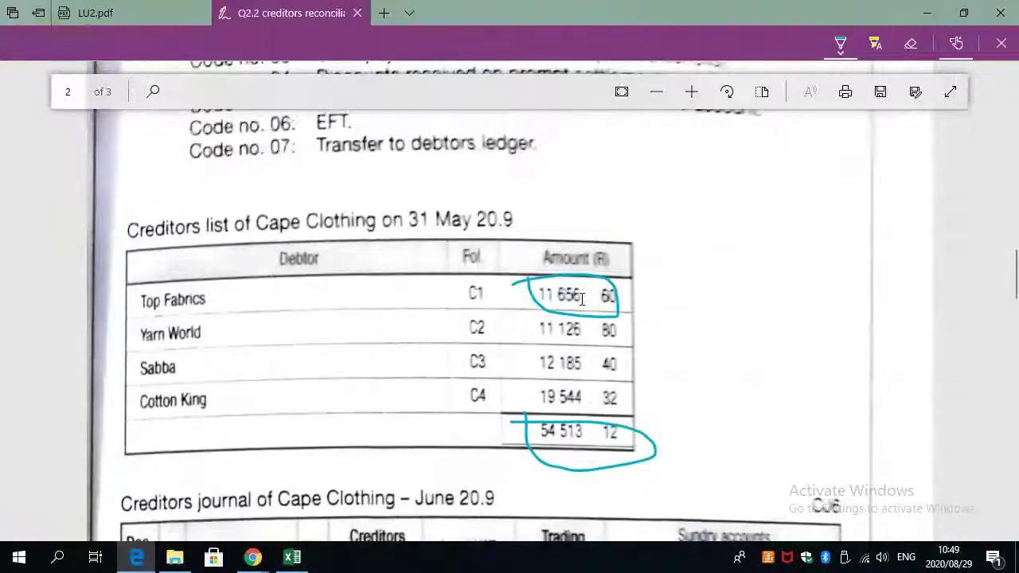
Circle the Top Fabrics creditors control amount in the PDF's June creditors journal and enter it as 31788 in I20 of the workbook.
{"action": "scroll", "coordinate": [330, 378], "scroll_direction": "down", "scroll_amount": 4}
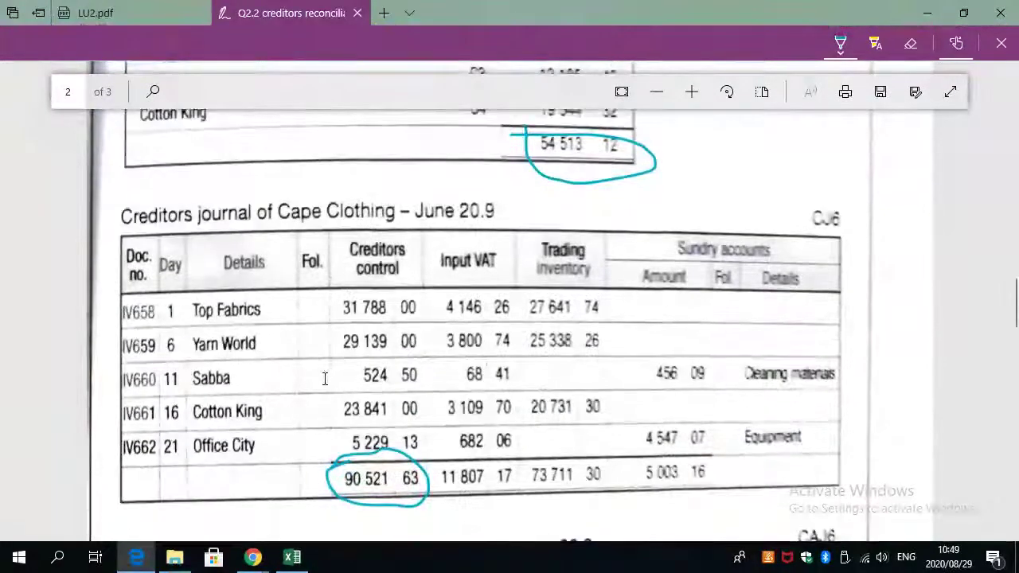
{"action": "scroll", "coordinate": [323, 378], "scroll_direction": "down", "scroll_amount": 1}
{"action": "scroll", "coordinate": [320, 378], "scroll_direction": "up", "scroll_amount": 1}
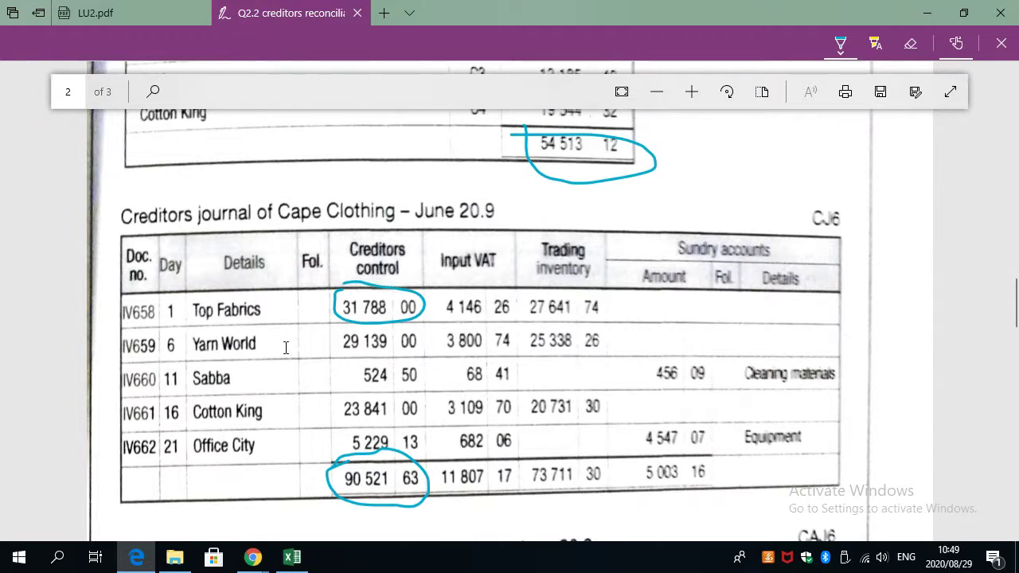
{"action": "key", "text": "alt+Tab"}
{"action": "left_click", "coordinate": [768, 318]}
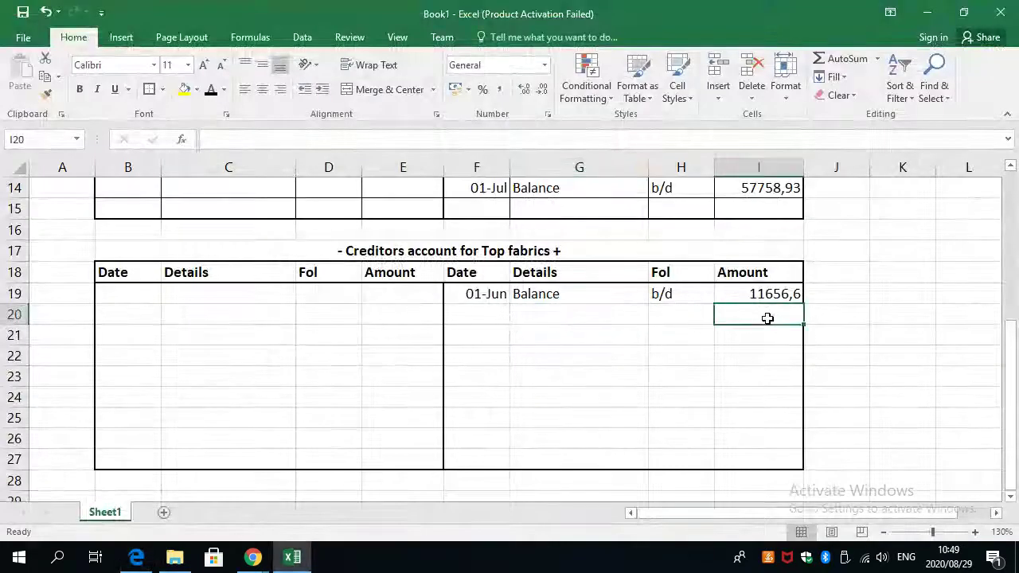
{"action": "type", "text": "31788"}
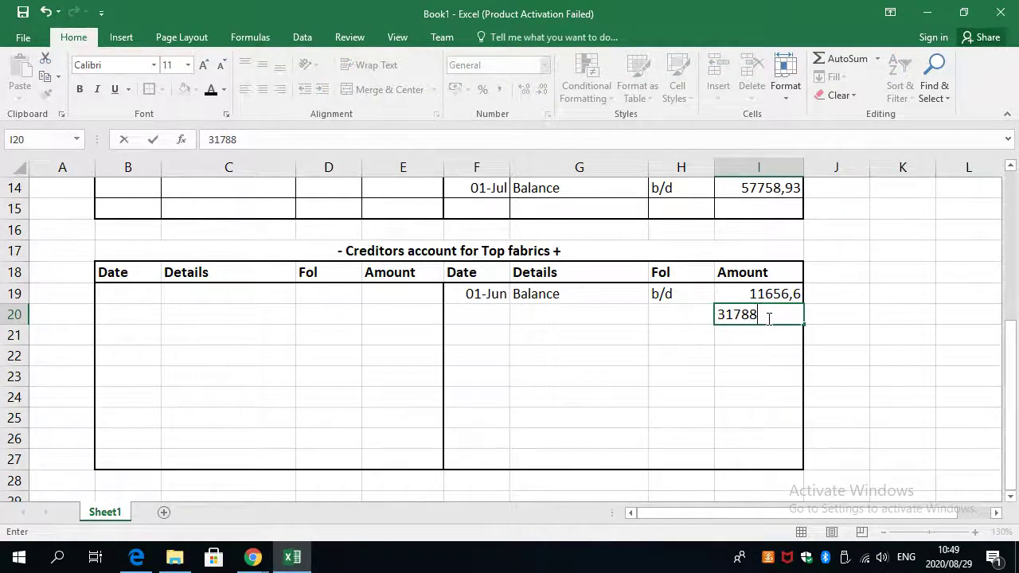
{"action": "key", "text": "alt+Tab"}
{"action": "key", "text": "alt+Tab"}
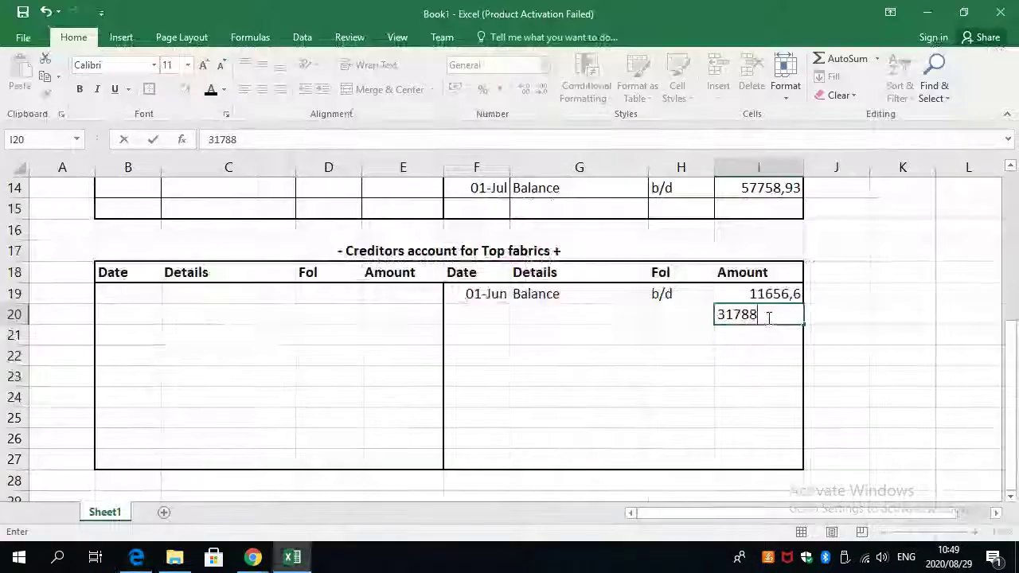
Enter the folio "CJ" in H20 and the details "Purchases" in G20, correcting the spelling.
{"action": "left_click", "coordinate": [666, 316]}
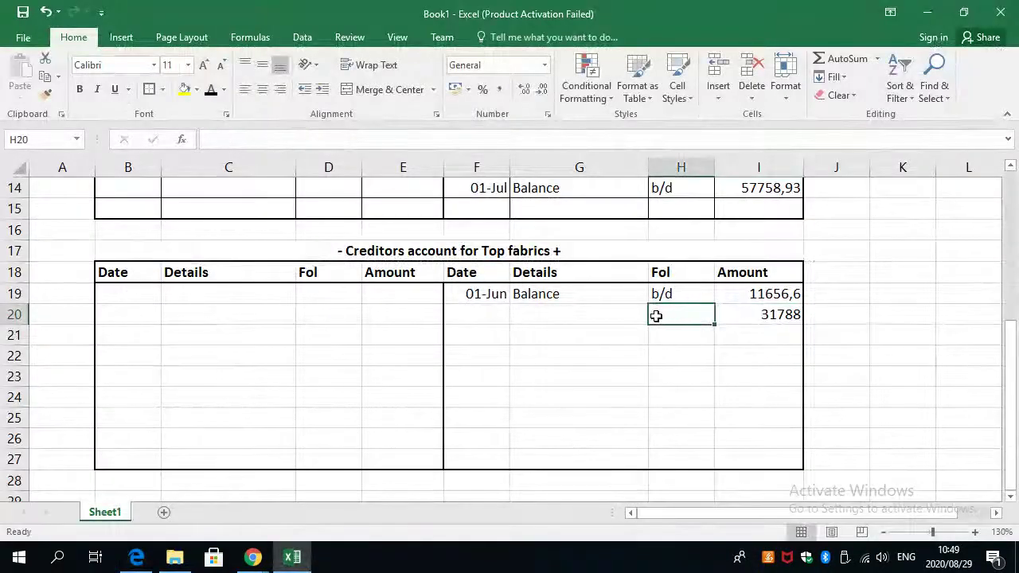
{"action": "type", "text": "CJ"}
{"action": "key", "text": "Left"}
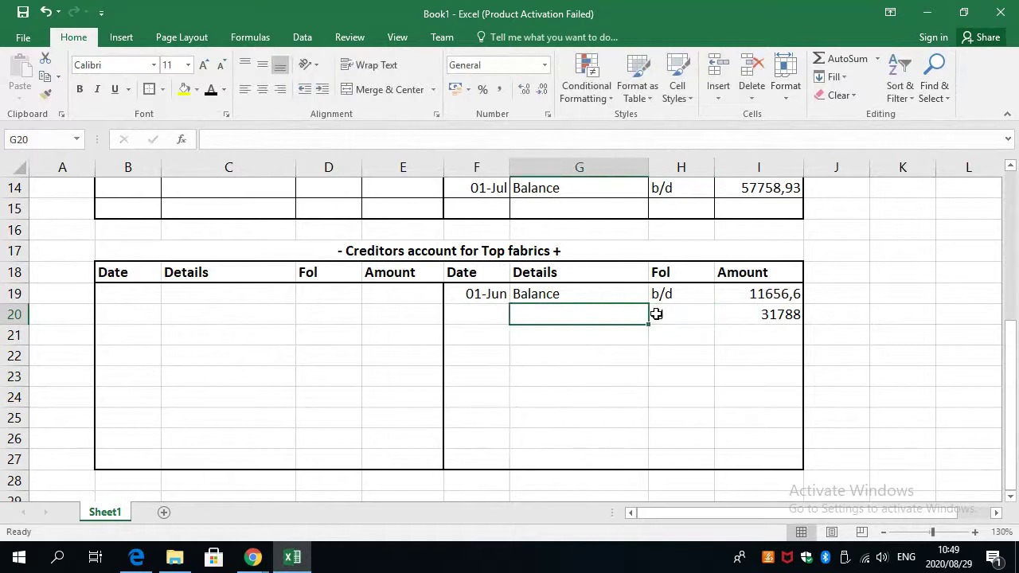
{"action": "key", "text": "alt+Tab"}
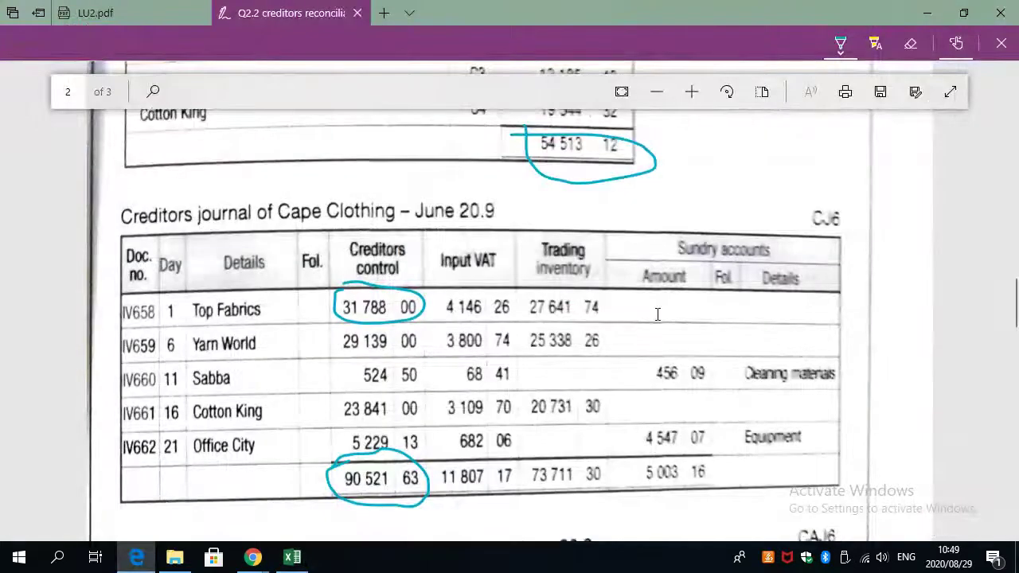
{"action": "key", "text": "alt+Tab"}
{"action": "key", "text": "alt+Tab"}
{"action": "key", "text": "alt+Tab"}
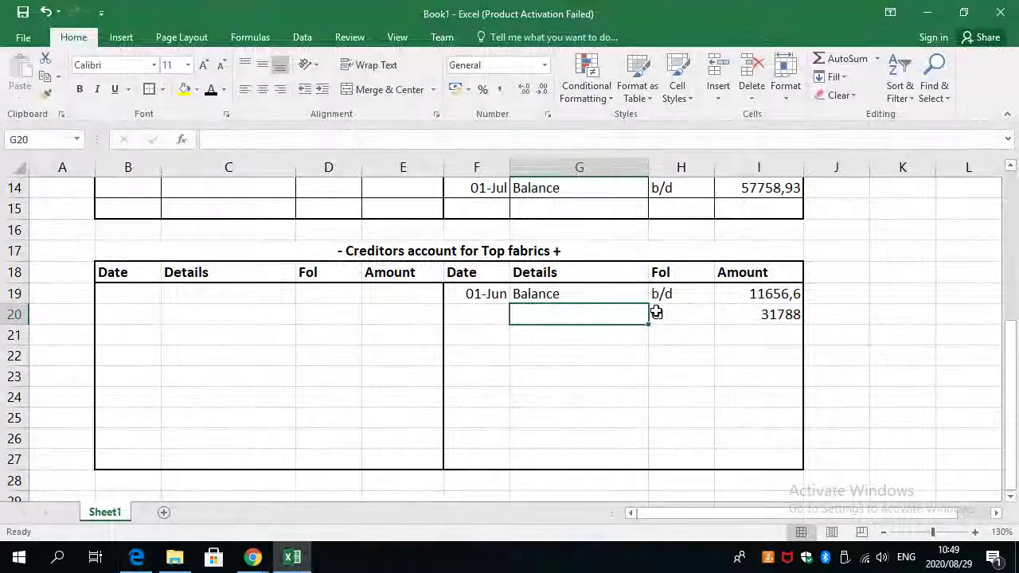
{"action": "type", "text": "Purchasess"}
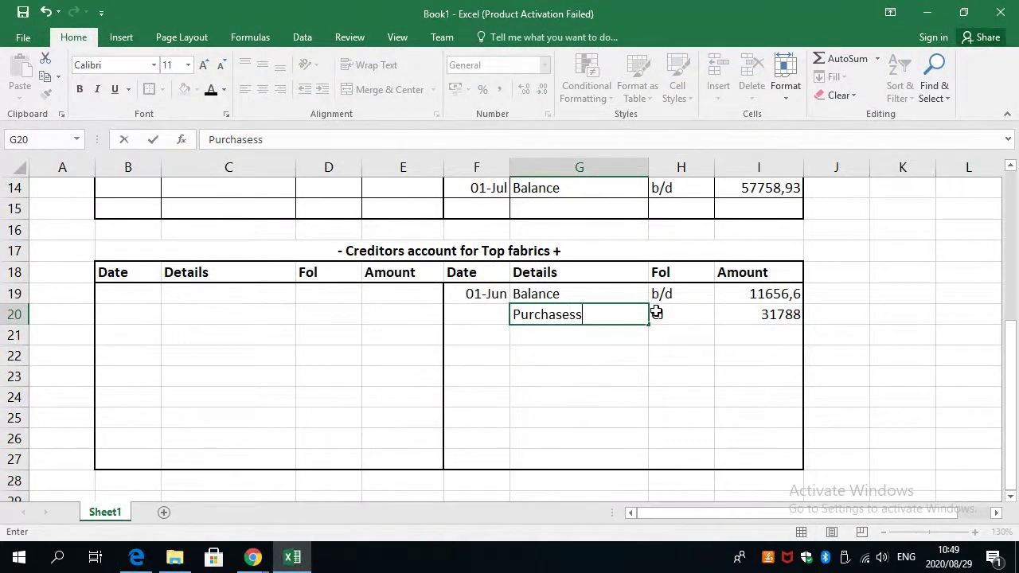
{"action": "key", "text": "Left"}
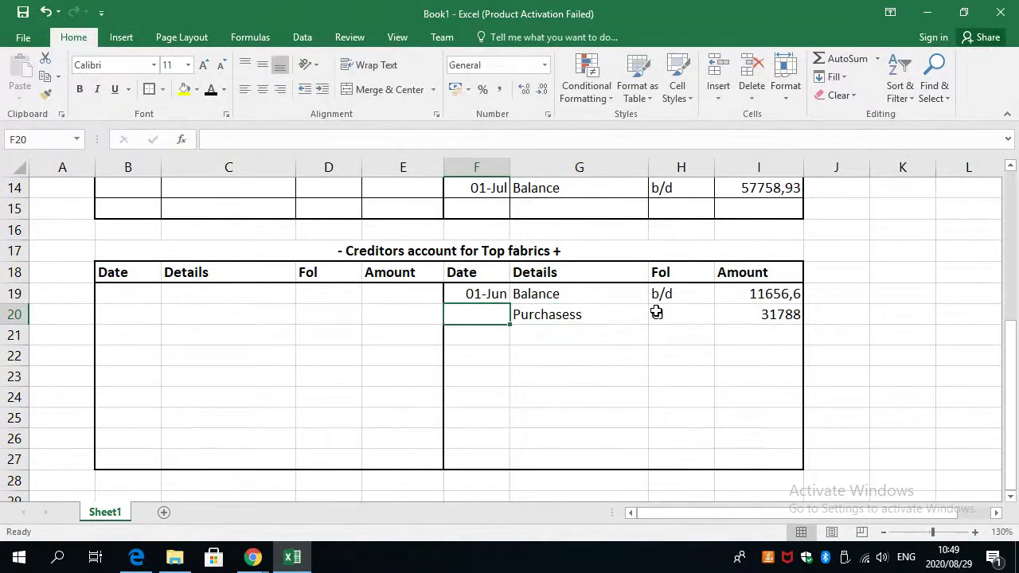
{"action": "key", "text": "Right"}
{"action": "double_click", "coordinate": [272, 131]}
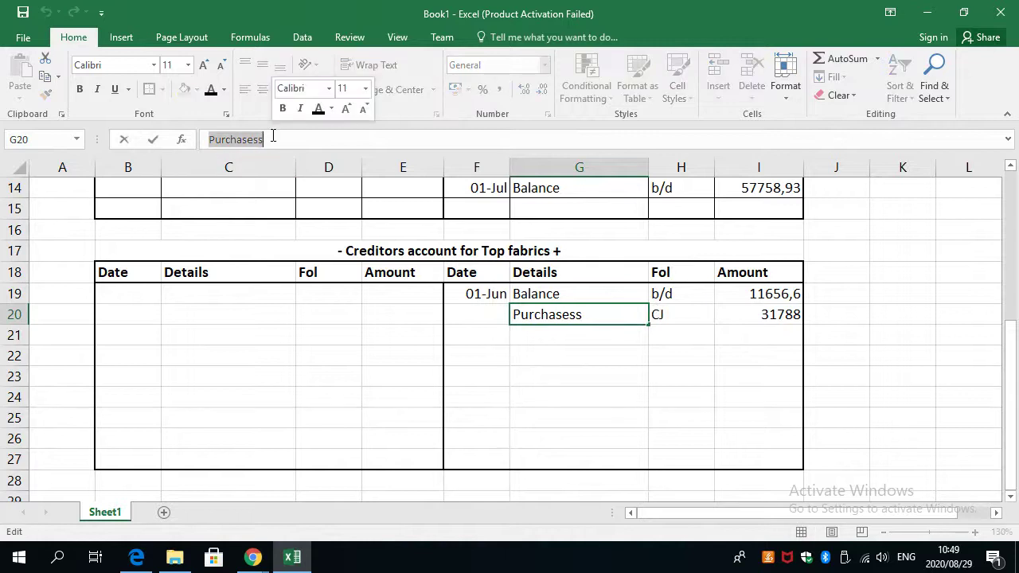
{"action": "left_click", "coordinate": [272, 136]}
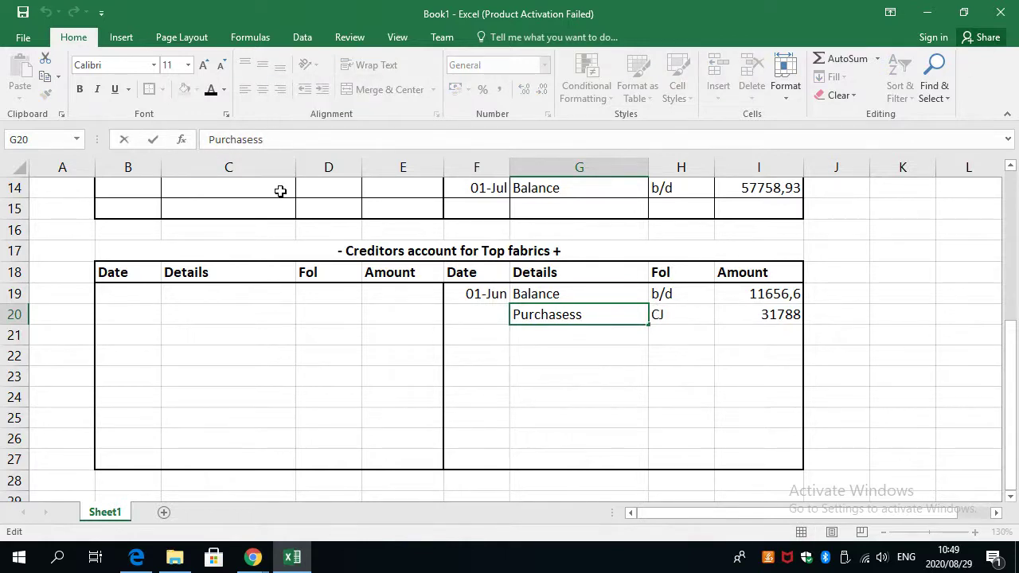
Check the Top Fabrics invoice day in the PDF creditors journal and enter the date 01 June in F20.
{"action": "left_click", "coordinate": [482, 320]}
{"action": "key", "text": "alt+Tab"}
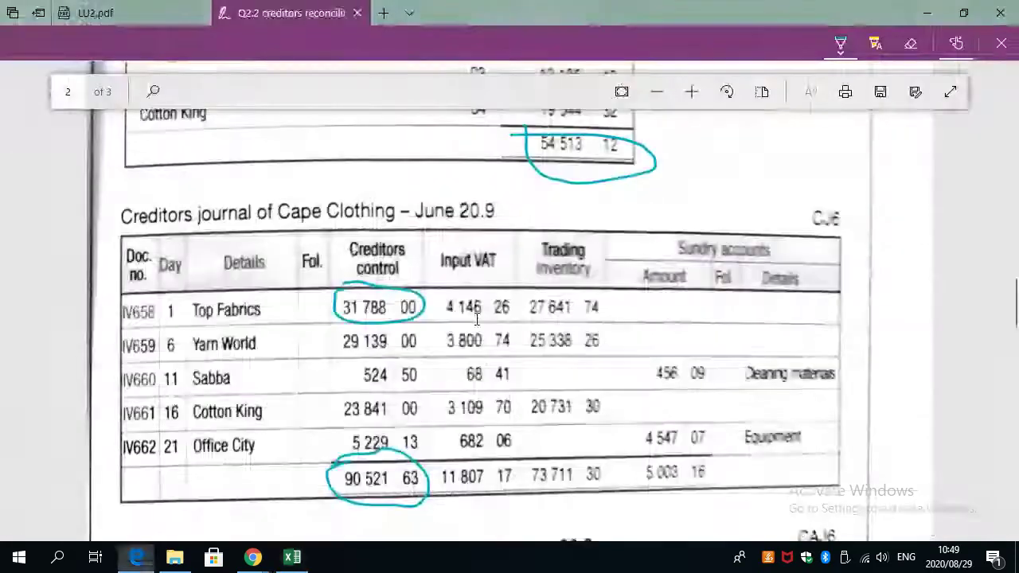
{"action": "key", "text": "alt+Tab"}
{"action": "type", "text": "01J"}
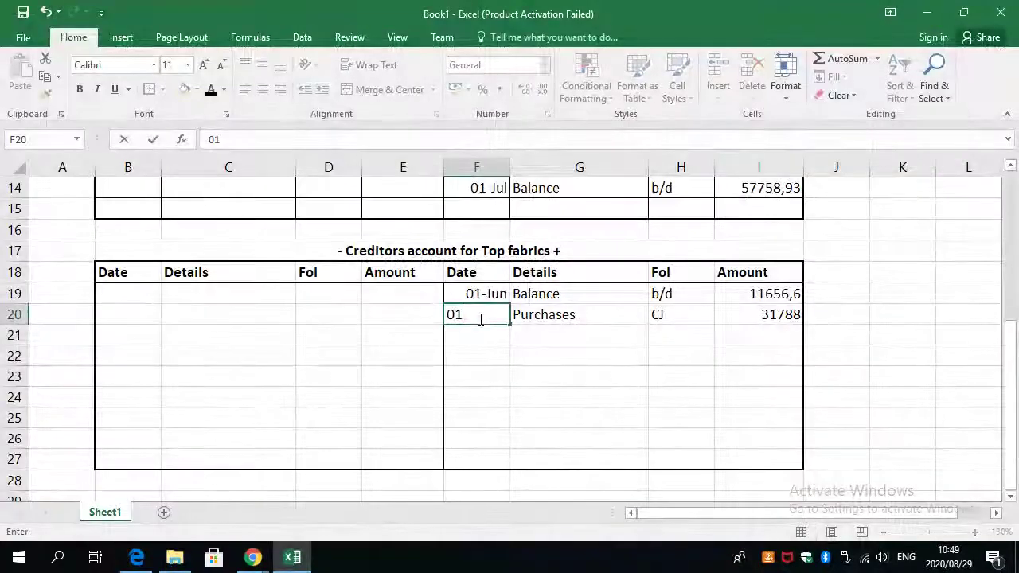
{"action": "key", "text": "Return"}
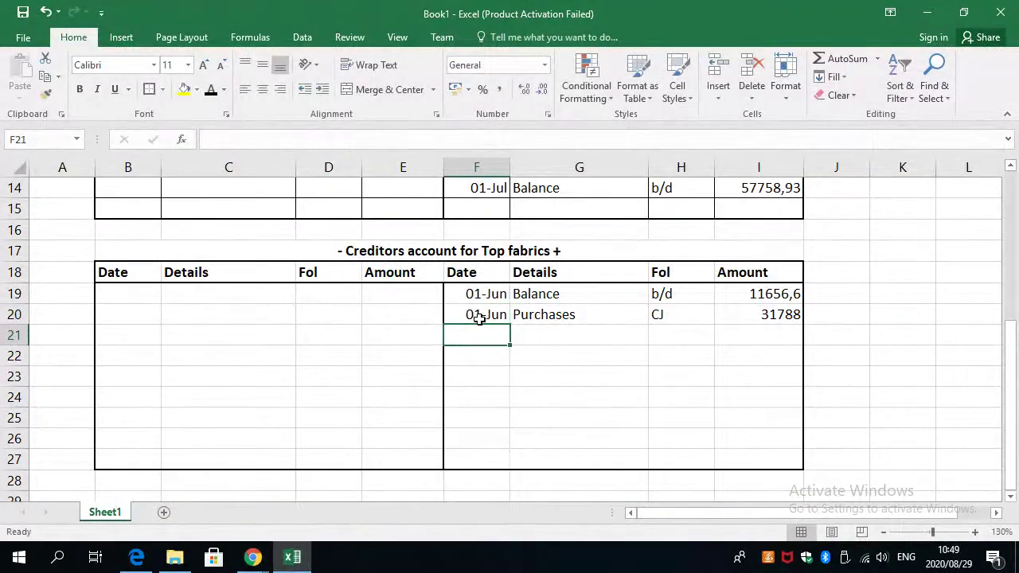
Find the Top Fabrics entry in the PDF's creditors allowances journal and enter its creditors control amount, 5403,96, in E19 of the workbook.
{"action": "key", "text": "alt+Tab"}
{"action": "scroll", "coordinate": [387, 386], "scroll_direction": "down", "scroll_amount": 5}
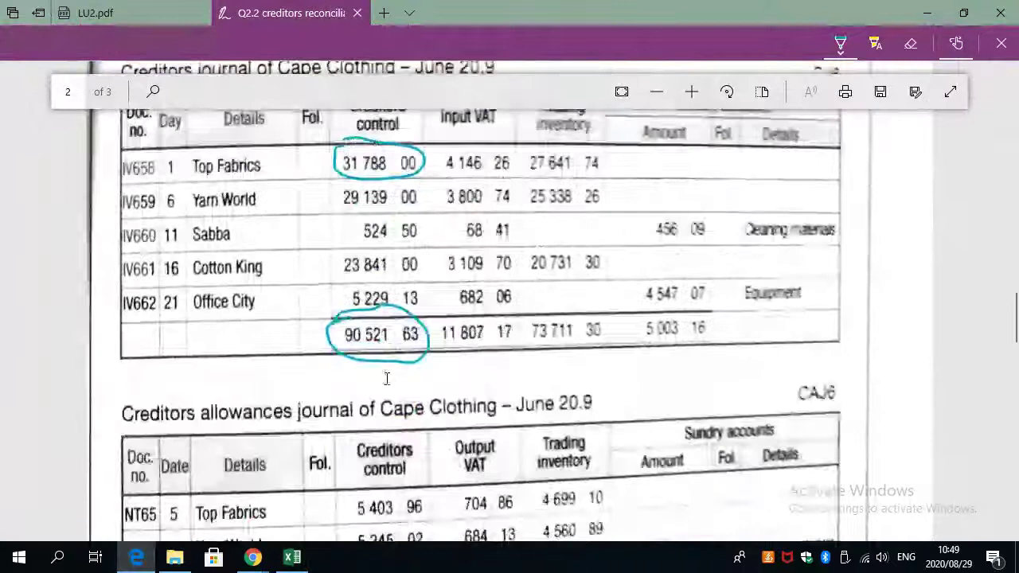
{"action": "scroll", "coordinate": [388, 386], "scroll_direction": "down", "scroll_amount": 2}
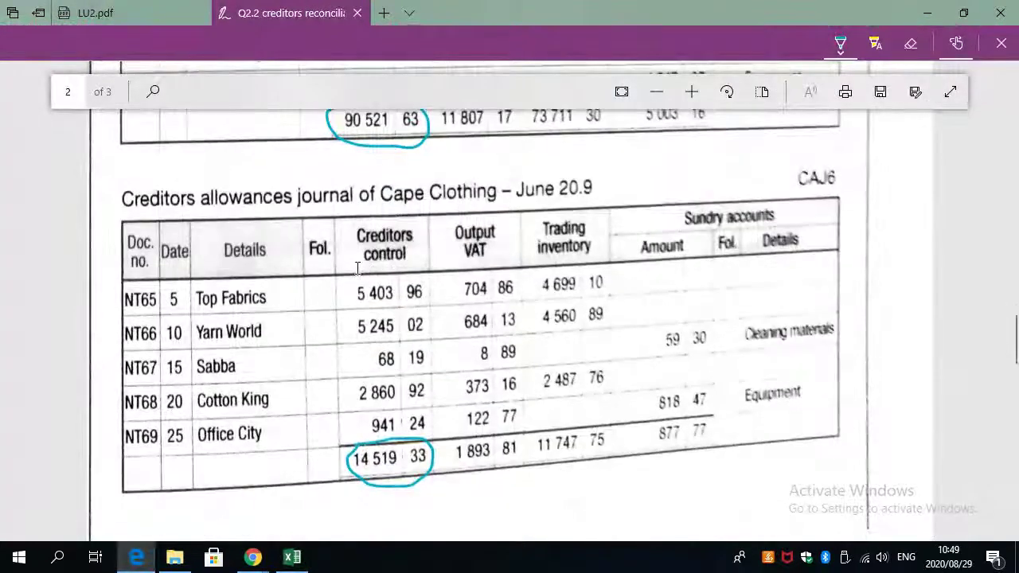
{"action": "key", "text": "alt+Tab"}
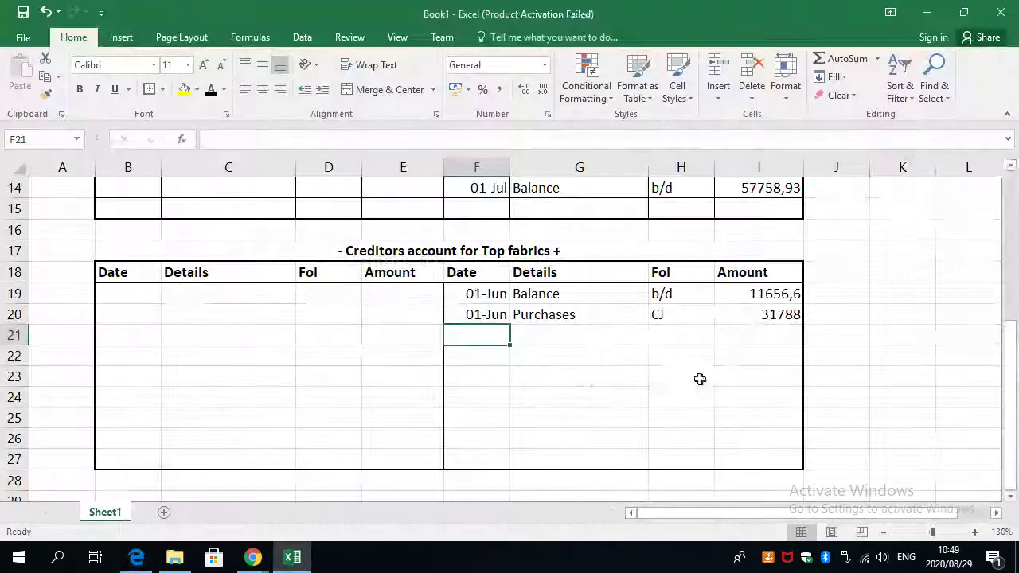
{"action": "left_click", "coordinate": [380, 299]}
{"action": "type", "text": "54"}
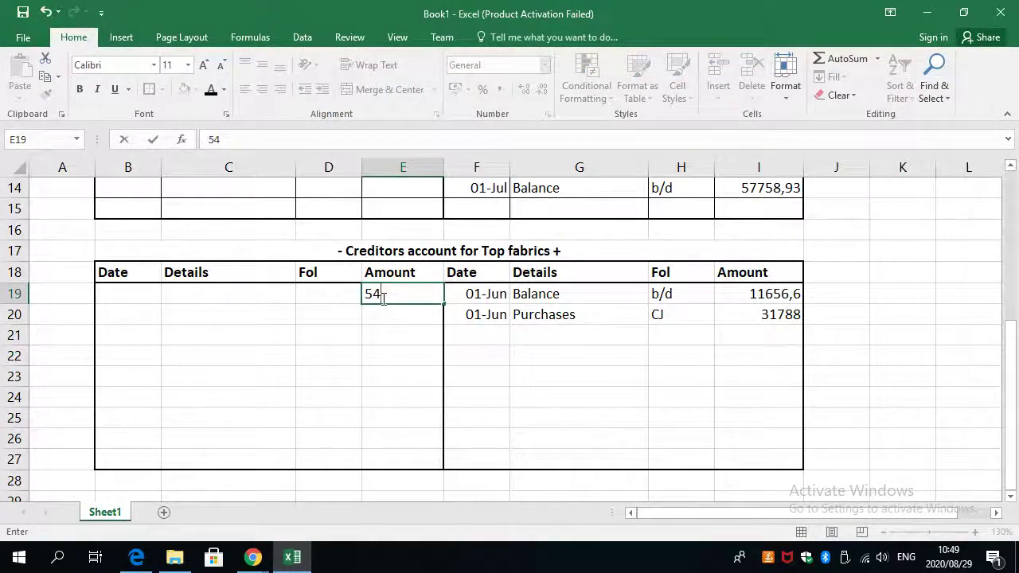
{"action": "key", "text": "alt+Tab"}
{"action": "key", "text": "alt+Tab"}
{"action": "type", "text": "03"}
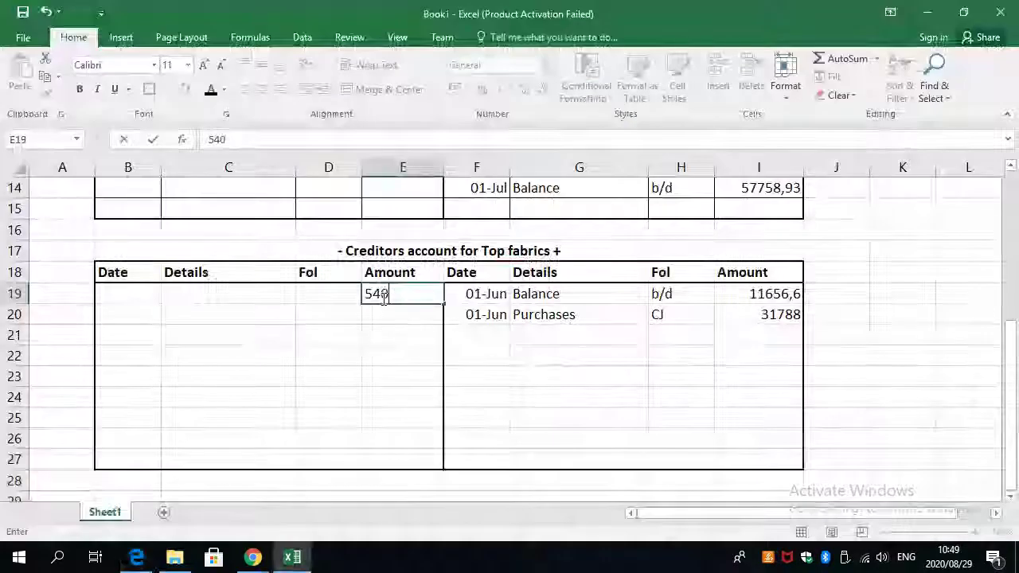
{"action": "key", "text": "alt+Tab"}
{"action": "type", "text": "96"}
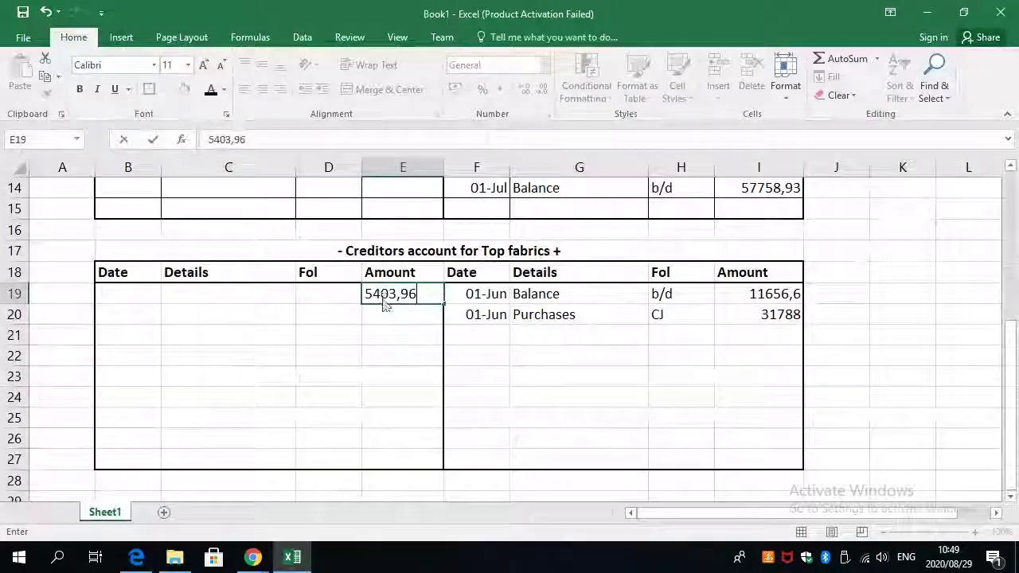
Check the creditors allowances journal in the PDF and enter the folio "CAJ" in D19 of the Top Fabrics account.
{"action": "key", "text": "alt+Tab"}
{"action": "key", "text": "alt+Tab"}
{"action": "left_click", "coordinate": [349, 291]}
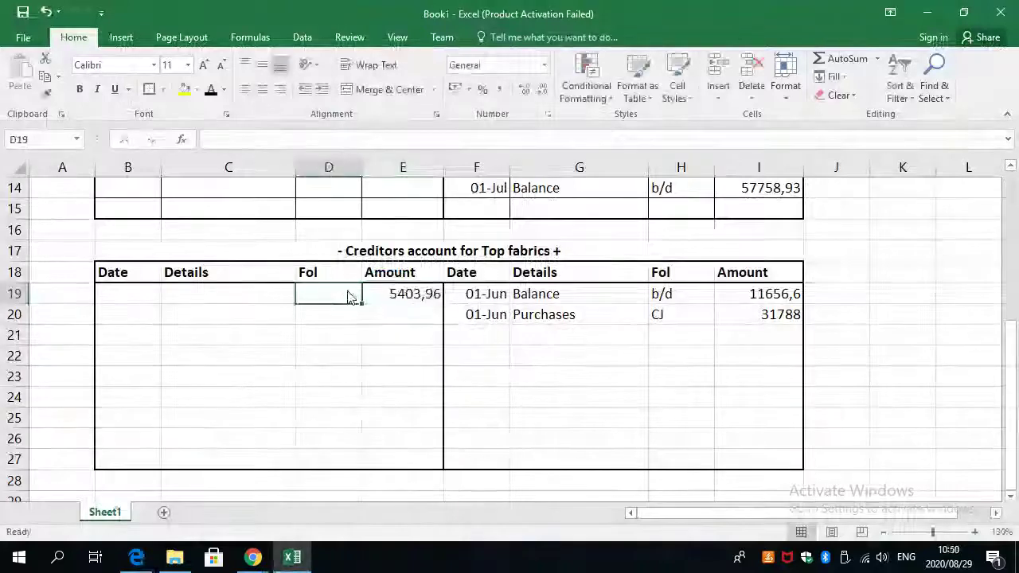
{"action": "key", "text": "alt+Tab"}
{"action": "key", "text": "alt+Tab"}
{"action": "type", "text": "G"}
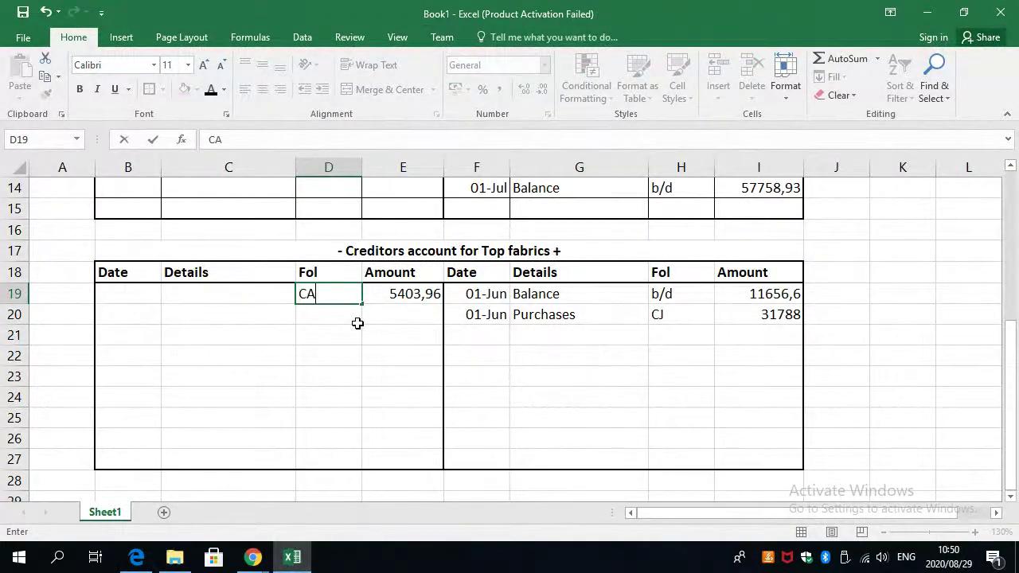
Enter the details "Purchase returns" in C19 of the Top Fabrics account.
{"action": "left_click", "coordinate": [224, 295]}
{"action": "key", "text": "alt+Tab"}
{"action": "key", "text": "alt+Tab"}
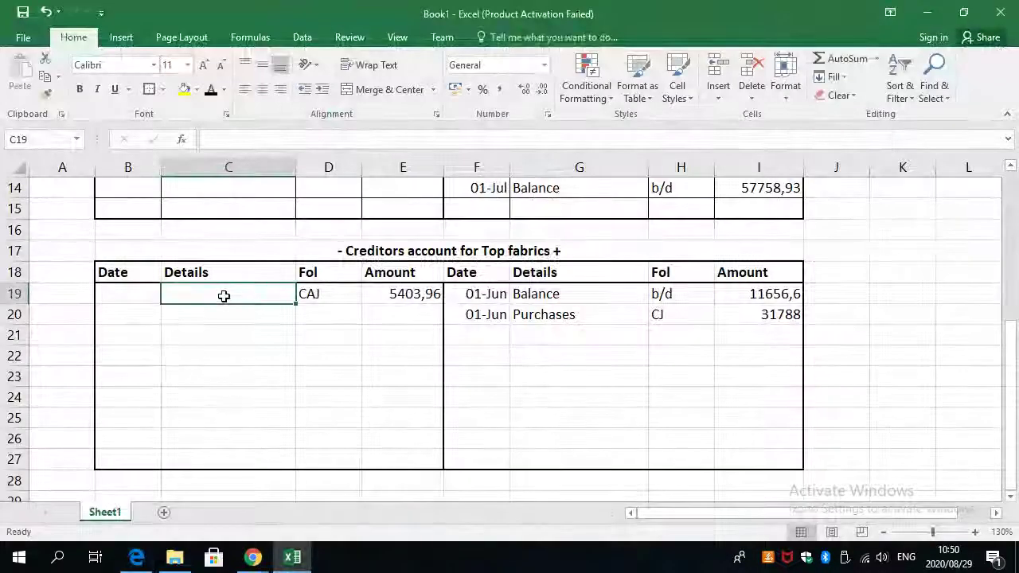
{"action": "type", "text": "Purc"}
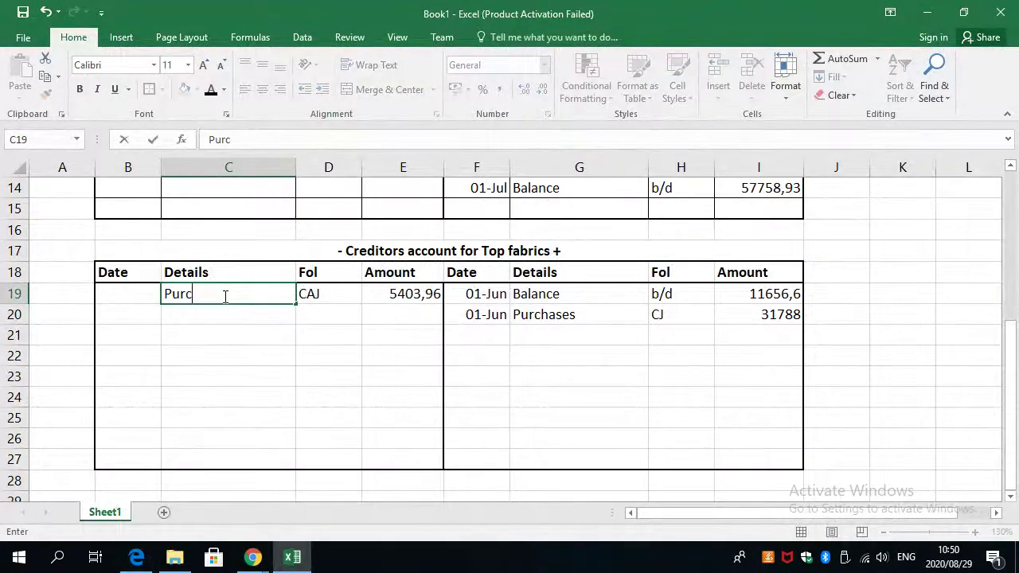
{"action": "type", "text": "hase returns"}
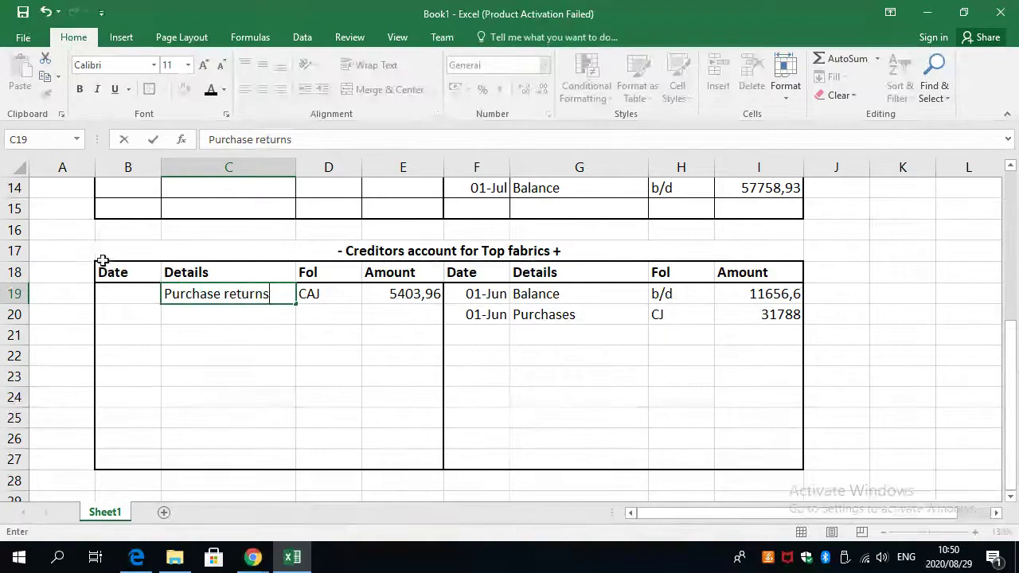
Check the Top Fabrics entry's day in the PDF creditors allowances journal and enter the date 05 June in B19 of the workbook.
{"action": "left_click", "coordinate": [114, 294]}
{"action": "key", "text": "alt+Tab"}
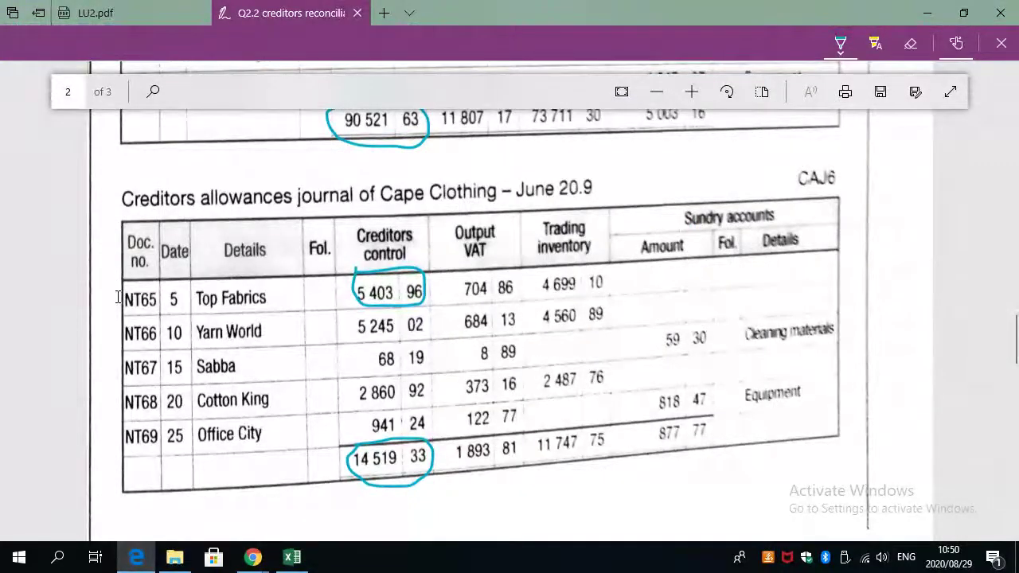
{"action": "key", "text": "alt+Tab"}
{"action": "type", "text": "05J"}
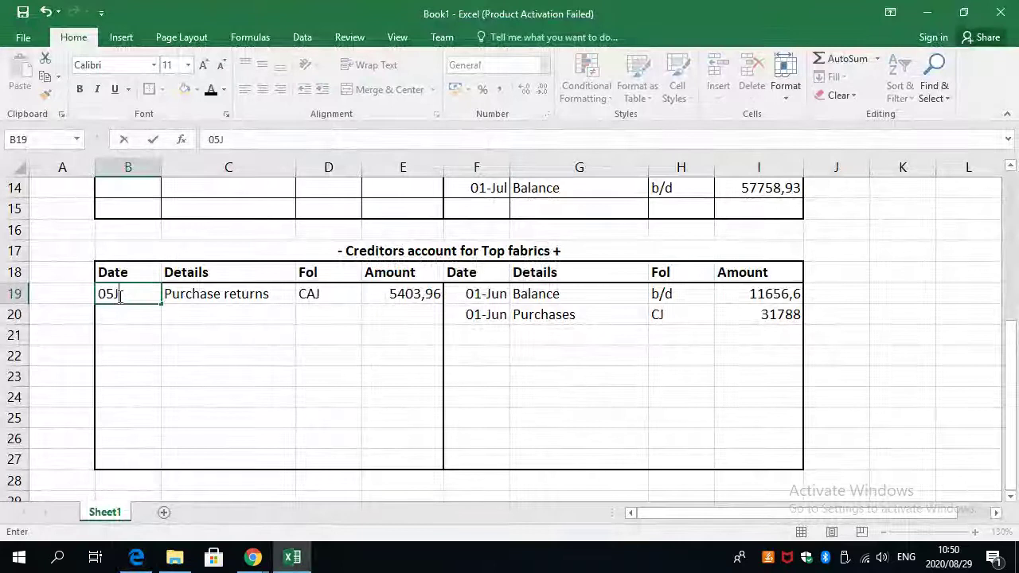
{"action": "type", "text": "une"}
{"action": "key", "text": "Return"}
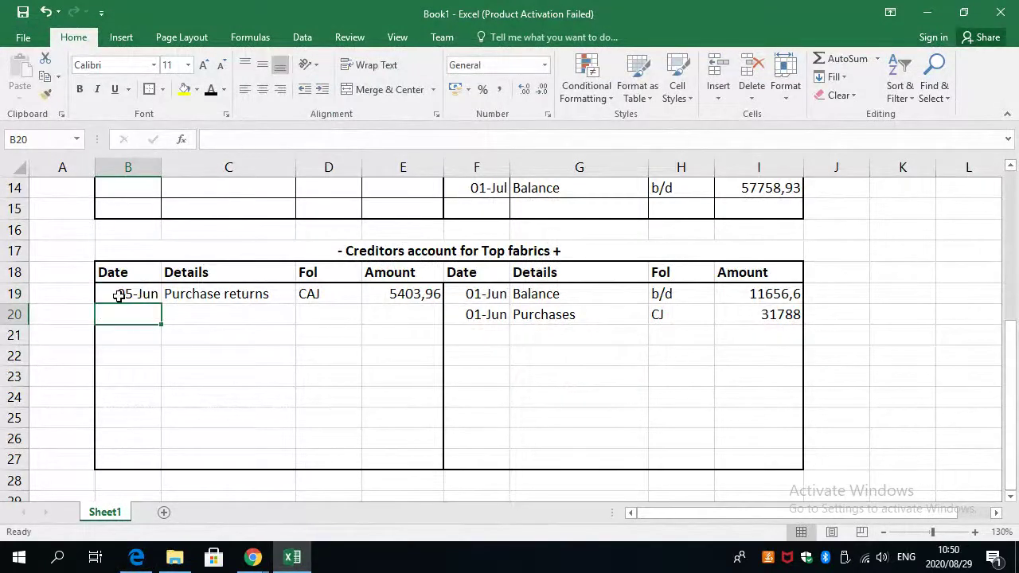
Find the Top Fabrics payment in the PDF's cashbook payments and enter its creditors control amount, 36518,05, in E20 of the workbook.
{"action": "key", "text": "alt+Tab"}
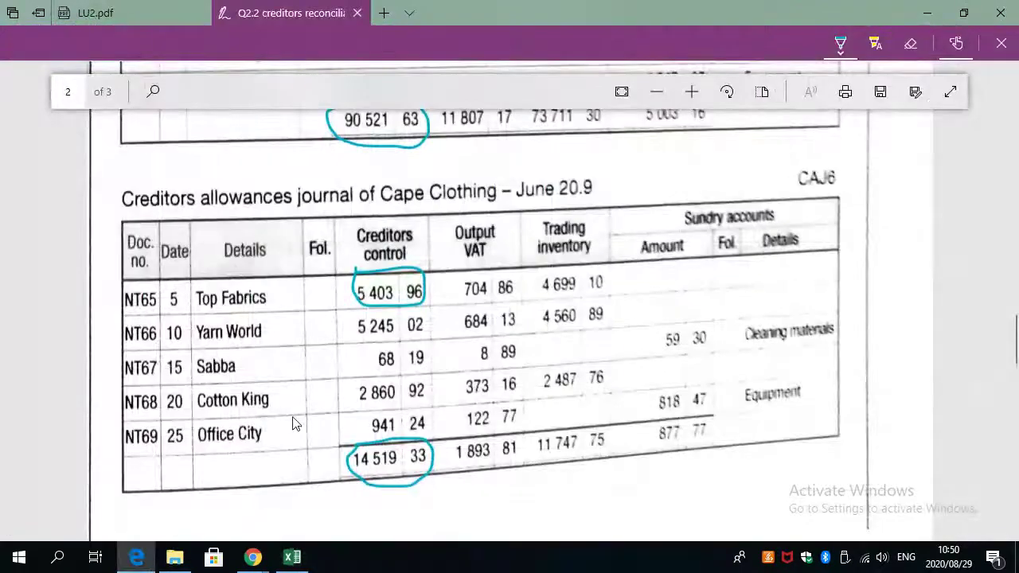
{"action": "scroll", "coordinate": [294, 418], "scroll_direction": "down", "scroll_amount": 6}
{"action": "scroll", "coordinate": [294, 419], "scroll_direction": "down", "scroll_amount": 1}
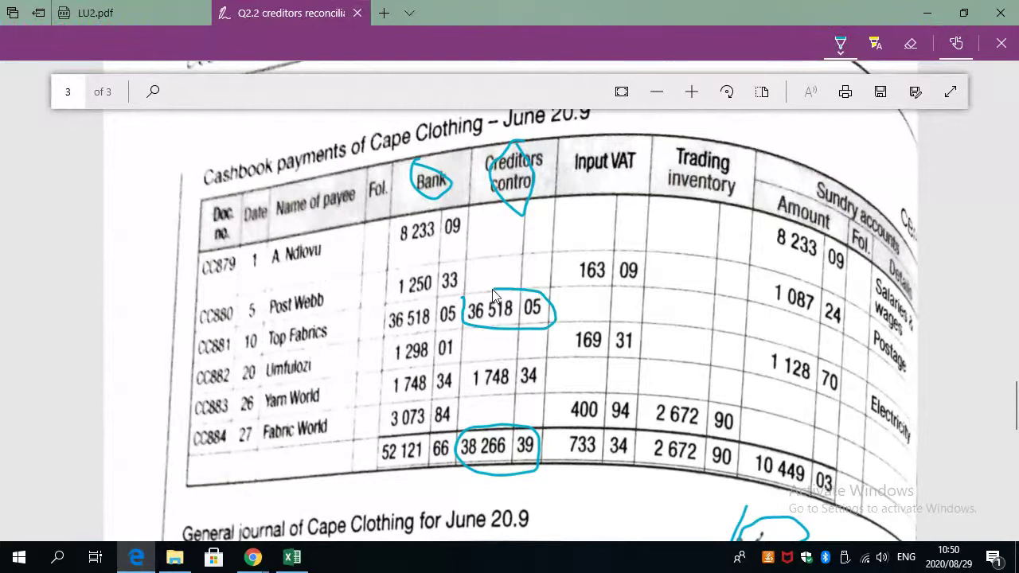
{"action": "key", "text": "alt+Tab"}
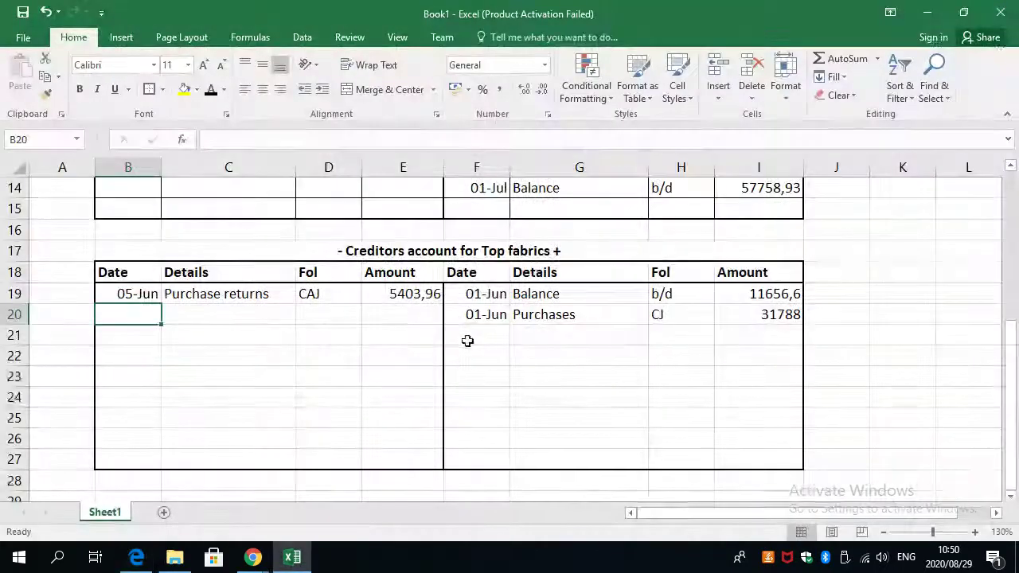
{"action": "left_click", "coordinate": [414, 316]}
{"action": "type", "text": "36518"}
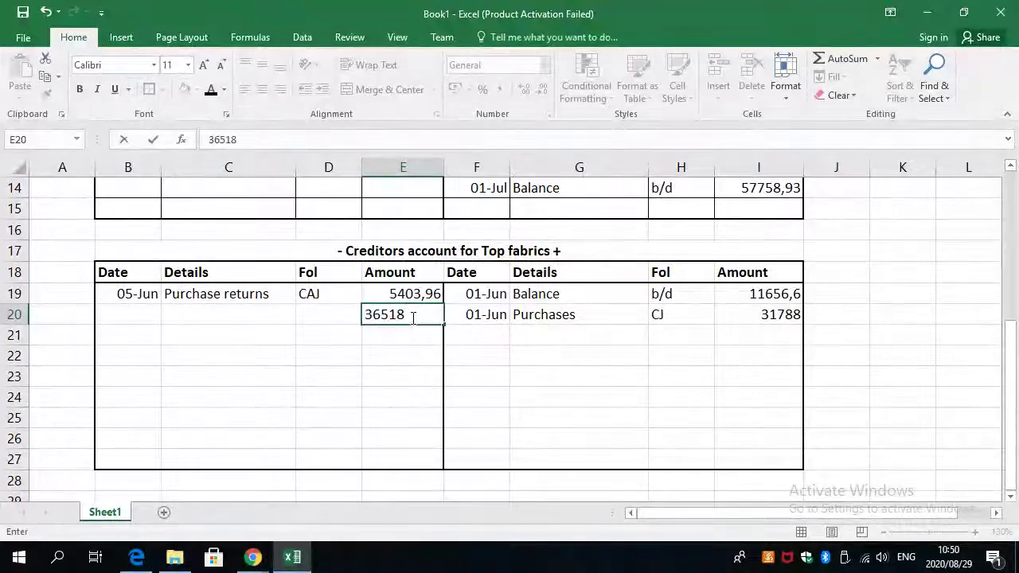
{"action": "type", "text": ",05"}
Recheck the cashbook payments in the PDF and enter the folio "CBP" in D20 of the workbook.
{"action": "key", "text": "alt+Tab"}
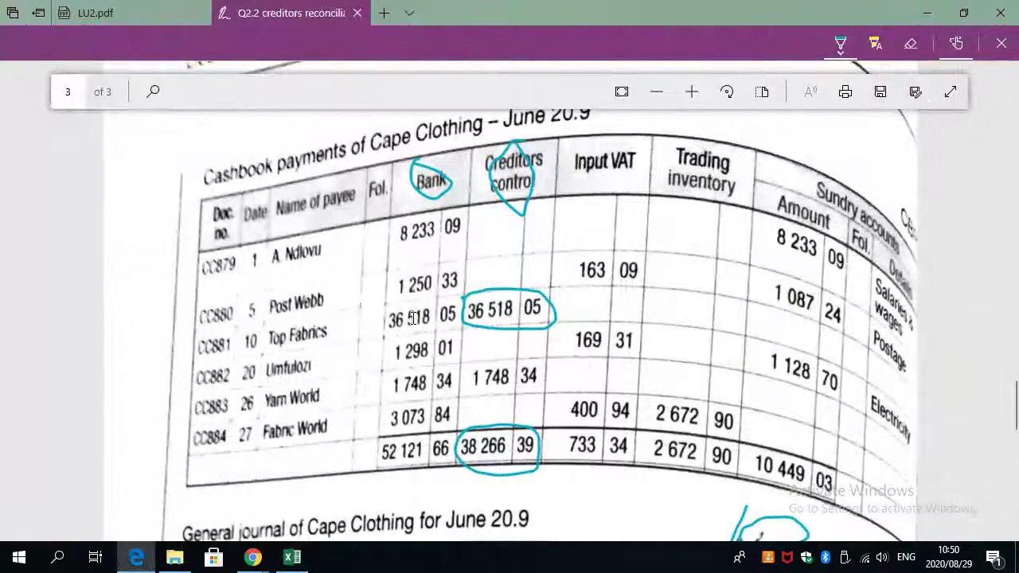
{"action": "key", "text": "alt+Tab"}
{"action": "left_click", "coordinate": [335, 315]}
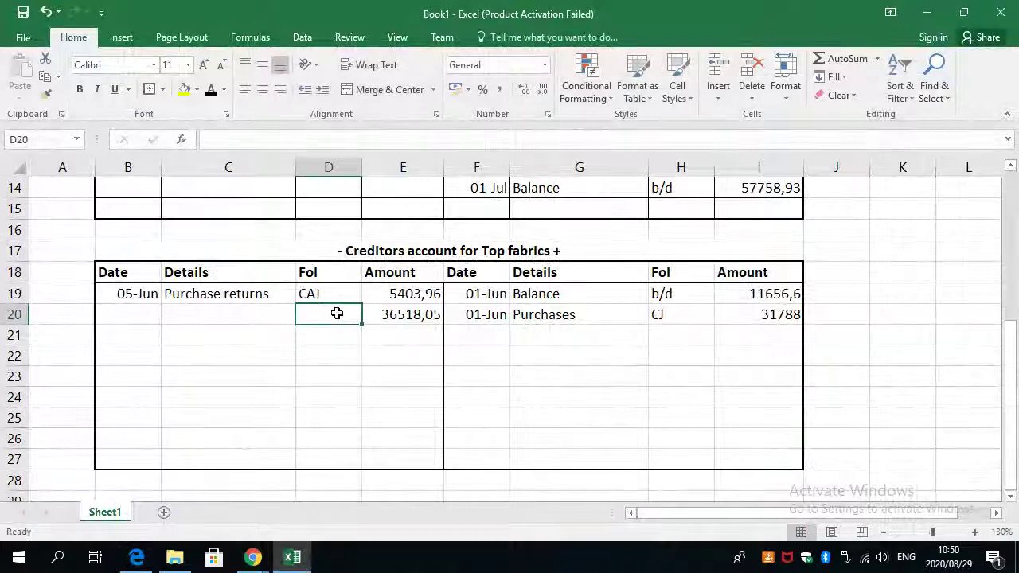
{"action": "type", "text": "B"}
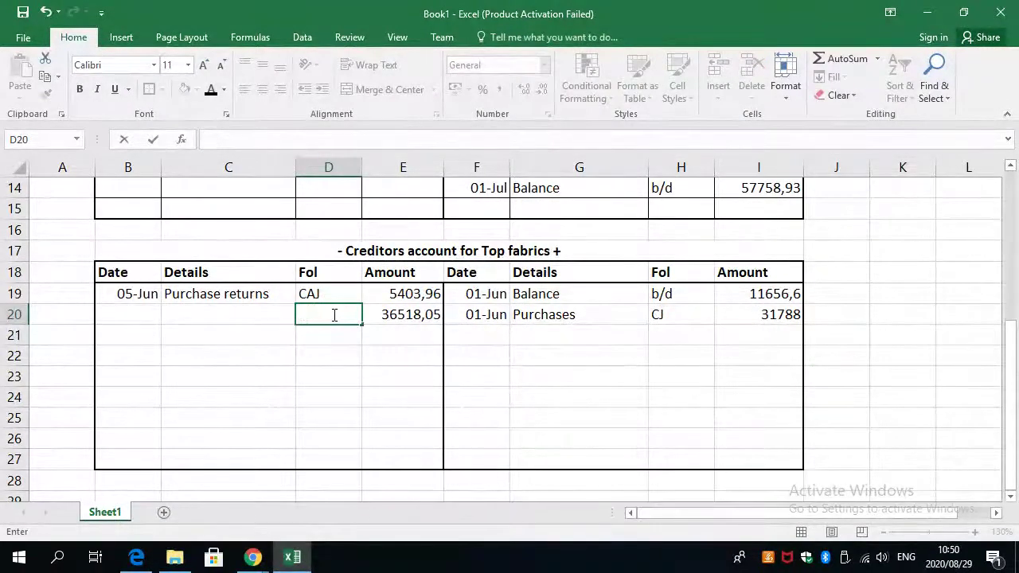
{"action": "type", "text": "CBP"}
Enter the details "Bank" in C20 for the Top Fabrics payment after consulting the PDF's cashbook payments.
{"action": "left_click", "coordinate": [203, 320]}
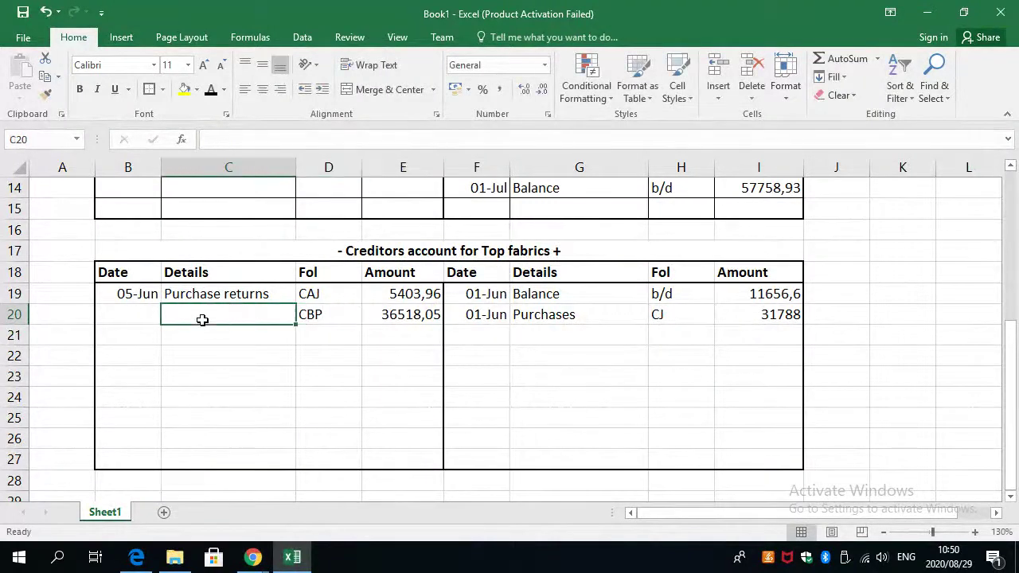
{"action": "key", "text": "alt+Tab"}
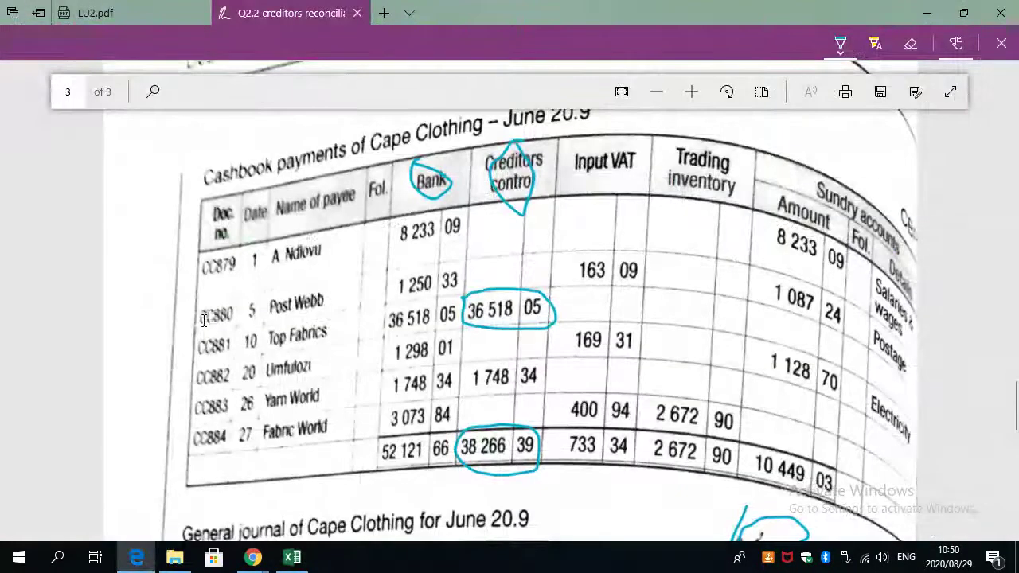
{"action": "key", "text": "alt+Tab"}
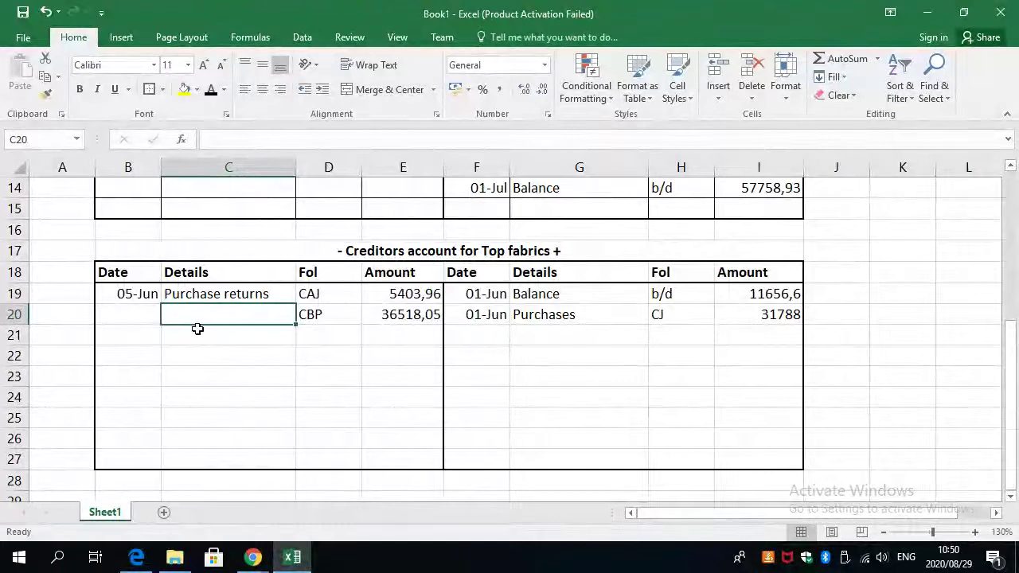
{"action": "type", "text": "B"}
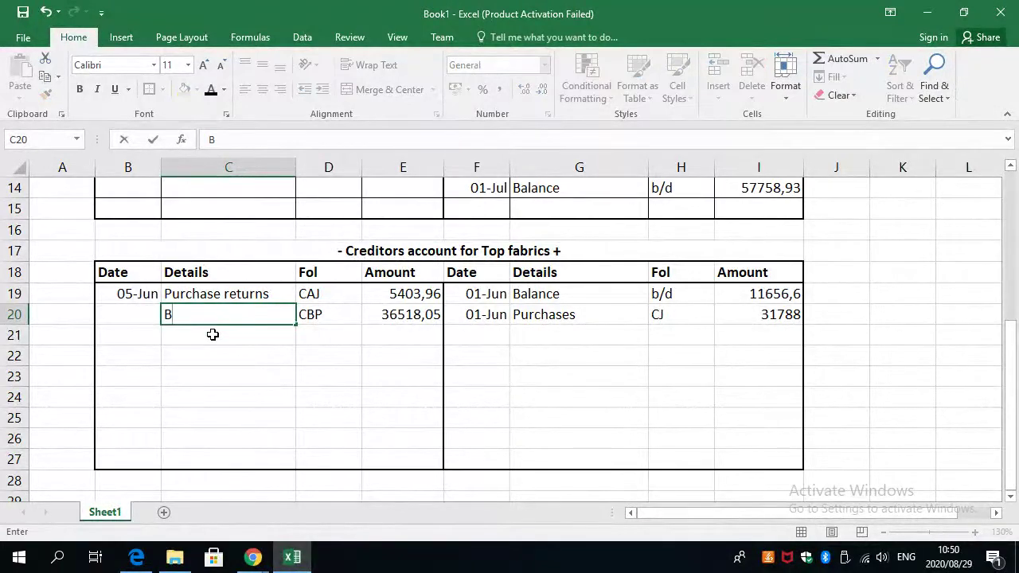
{"action": "type", "text": "ank"}
{"action": "key", "text": "Return"}
Check the Top Fabrics payment day in the PDF's cashbook payments and enter the date 10 June in B20 of the workbook.
{"action": "key", "text": "alt+Tab"}
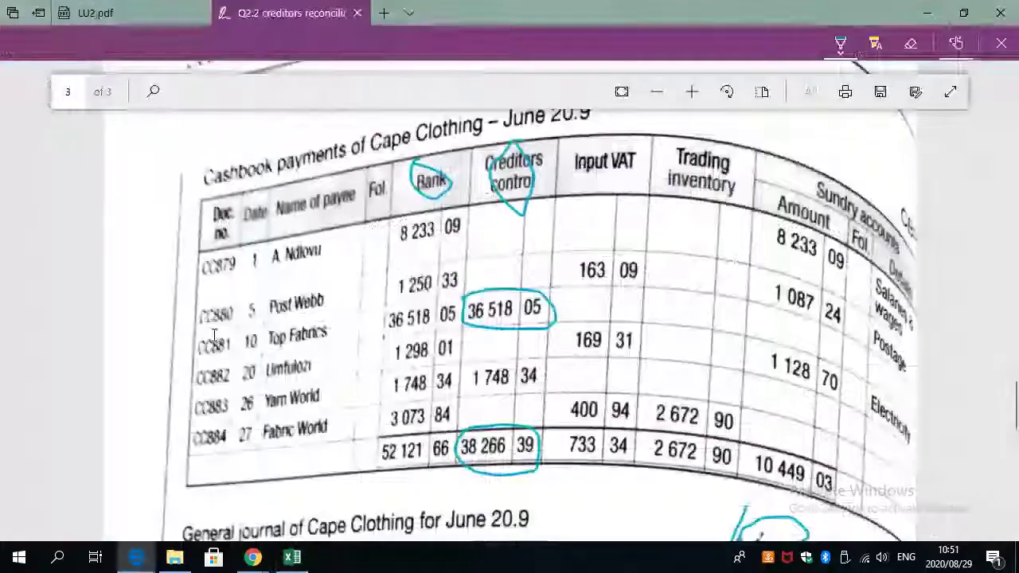
{"action": "key", "text": "alt+Tab"}
{"action": "key", "text": "Up"}
{"action": "type", "text": "1"}
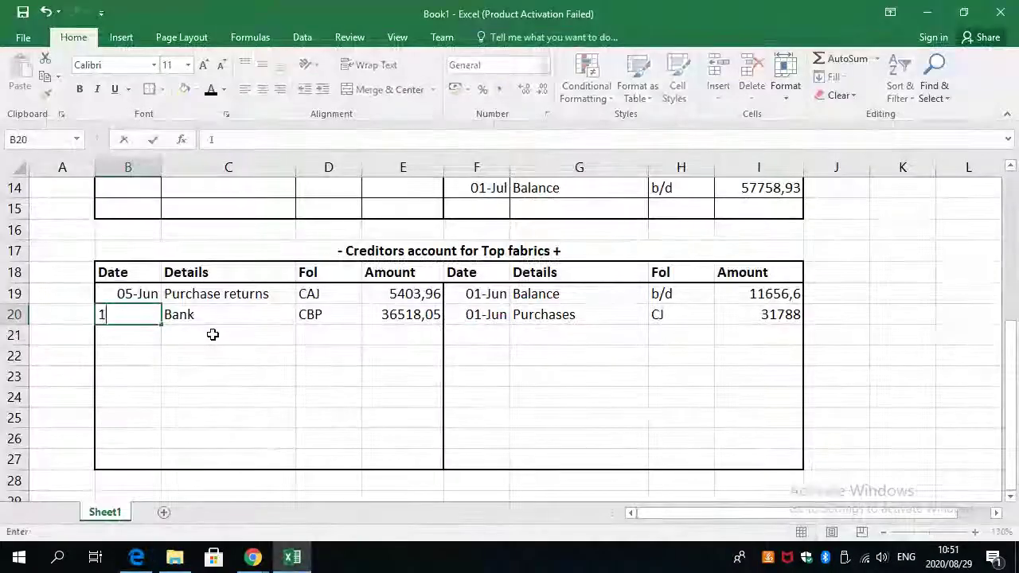
{"action": "type", "text": "0"}
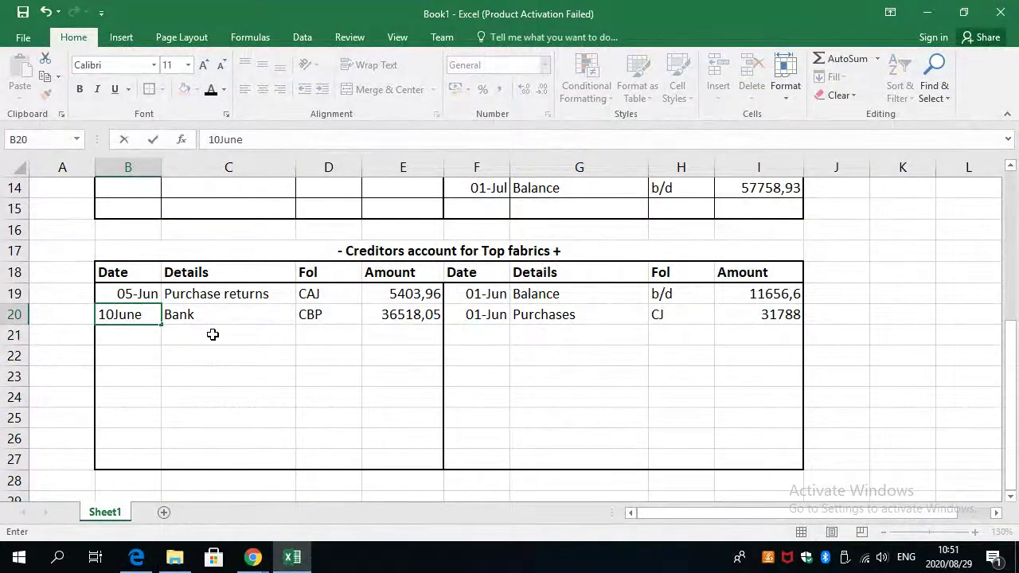
{"action": "type", "text": "June"}
{"action": "key", "text": "Return"}
Find the settlement discount entry in the PDF's June general journal and circle the name Top Fabrics in ink.
{"action": "key", "text": "alt+Tab"}
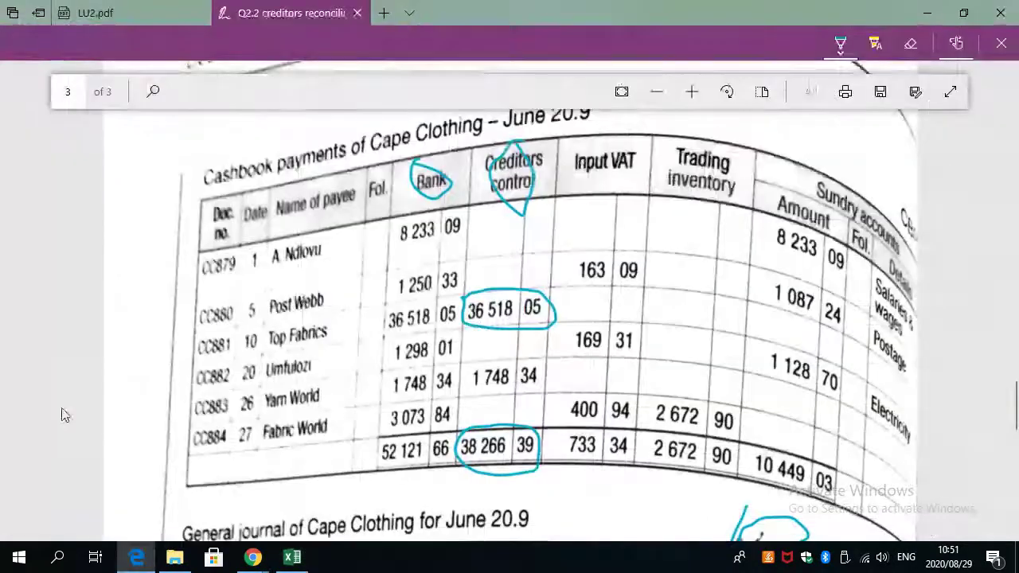
{"action": "scroll", "coordinate": [202, 451], "scroll_direction": "down", "scroll_amount": 4}
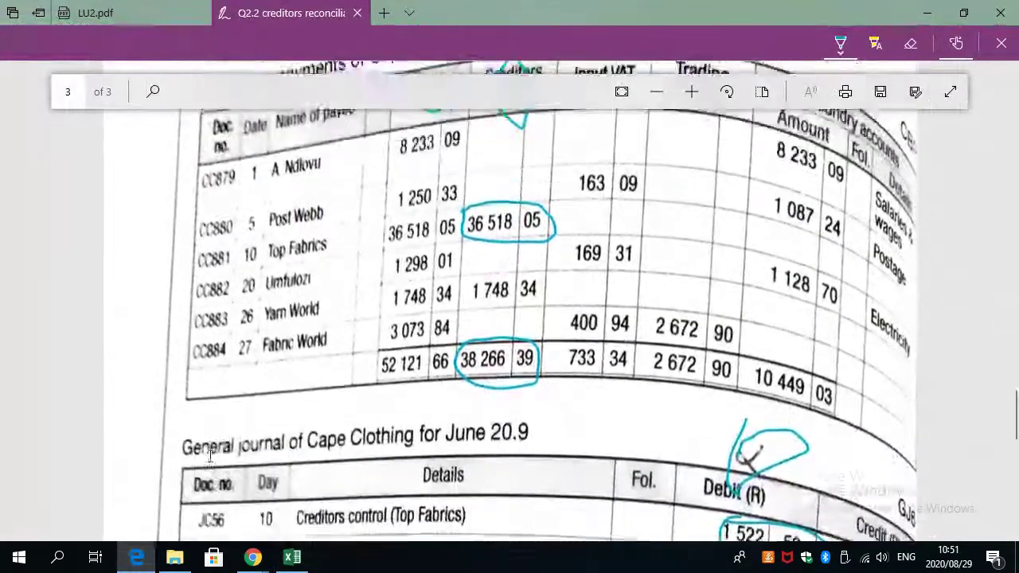
{"action": "scroll", "coordinate": [207, 458], "scroll_direction": "down", "scroll_amount": 5}
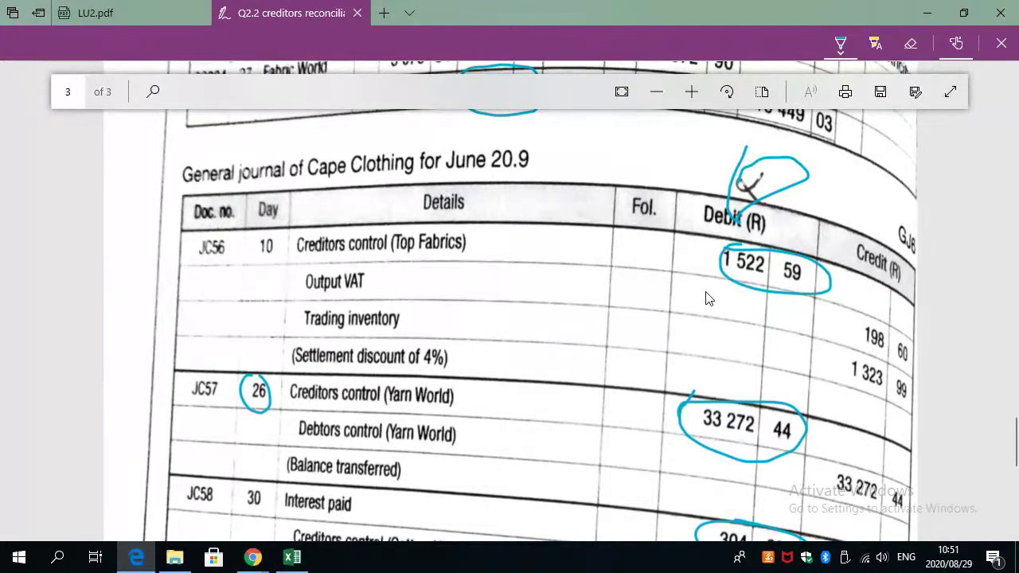
{"action": "mouse_move", "coordinate": [373, 218]}
{"action": "left_mouse_down"}
{"action": "mouse_move", "coordinate": [423, 273]}
{"action": "mouse_move", "coordinate": [455, 233]}
{"action": "mouse_move", "coordinate": [388, 250]}
{"action": "left_mouse_up"}
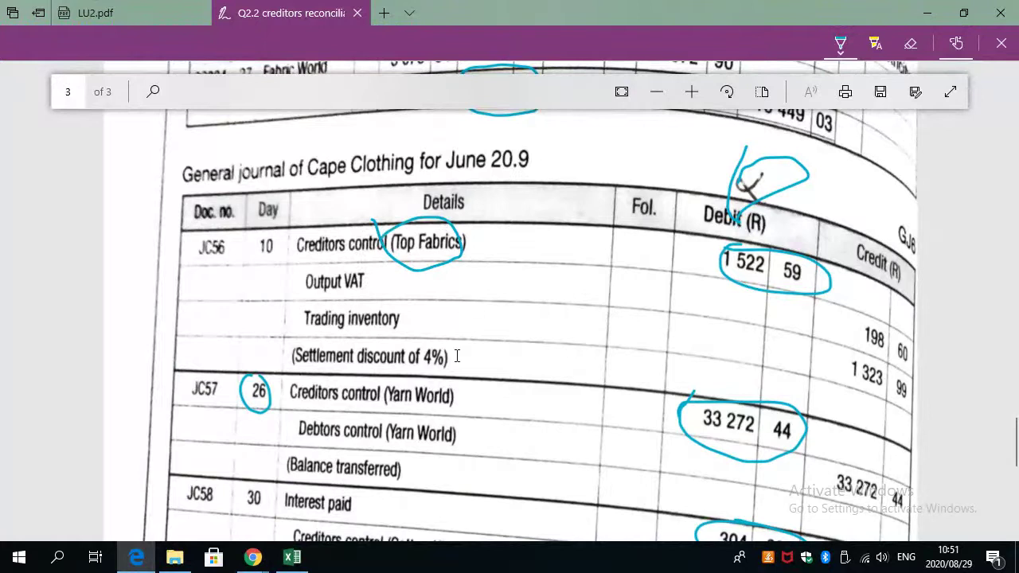
Enter the Top Fabrics debit amount from the PDF's general journal, 1522,59, in E21 of the workbook.
{"action": "key", "text": "alt+Tab"}
{"action": "left_click", "coordinate": [392, 335]}
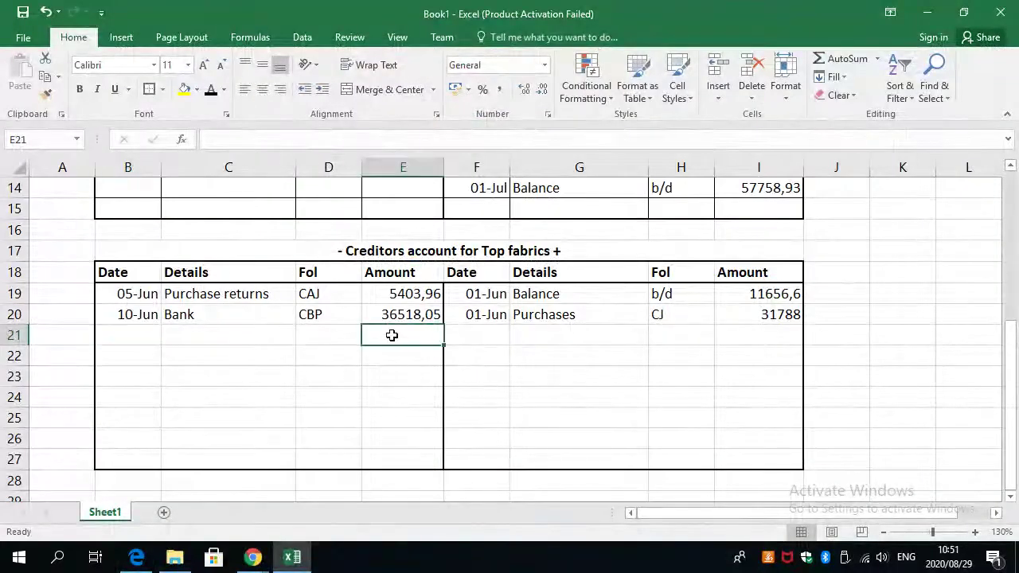
{"action": "type", "text": "1522,"}
{"action": "key", "text": "alt+Tab"}
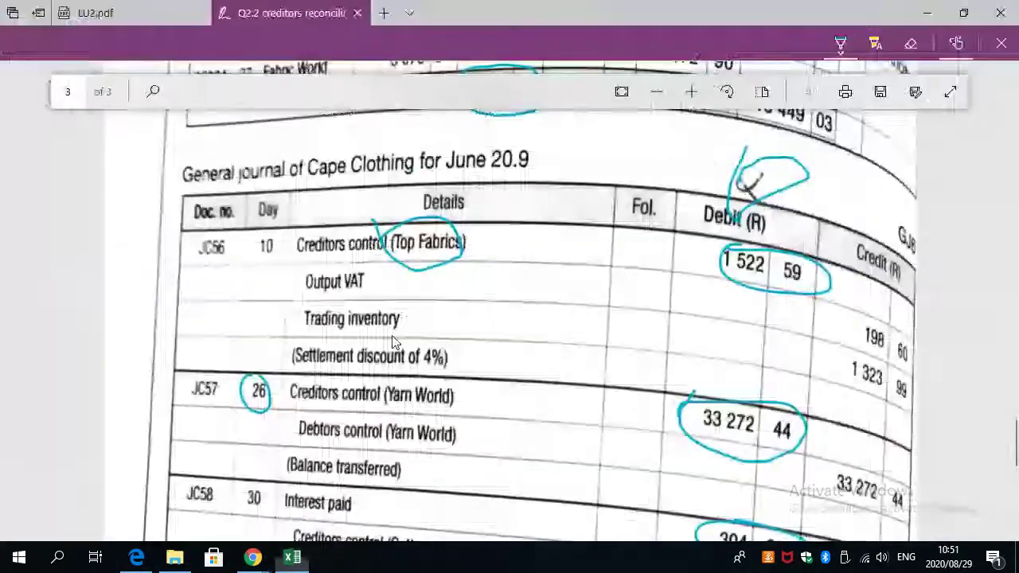
{"action": "key", "text": "alt+Tab"}
{"action": "type", "text": "59"}
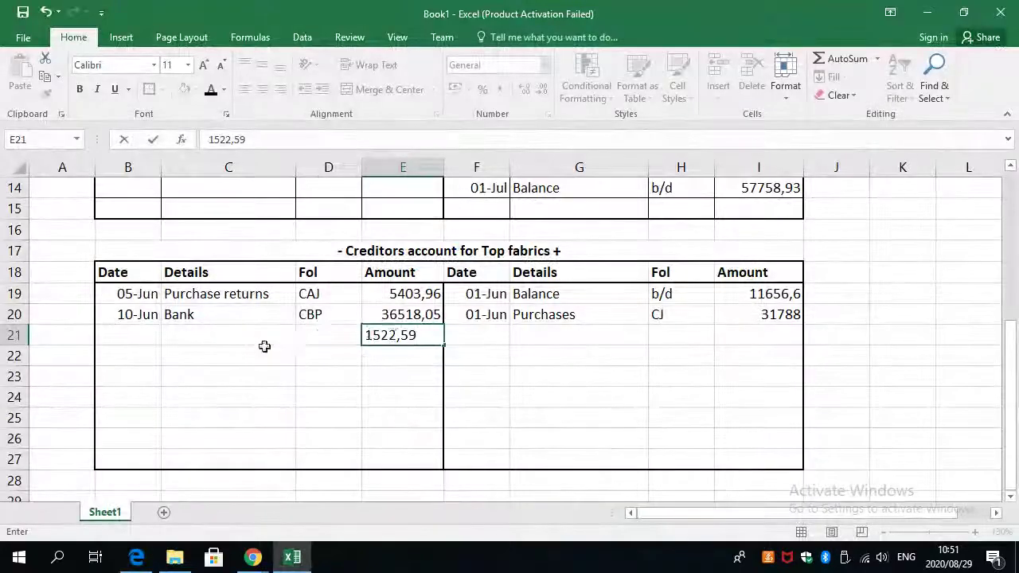
Enter the folio "GJ" in D21 and link the details in C21 to the journal voucher (discount) text in C10.
{"action": "left_click", "coordinate": [341, 330]}
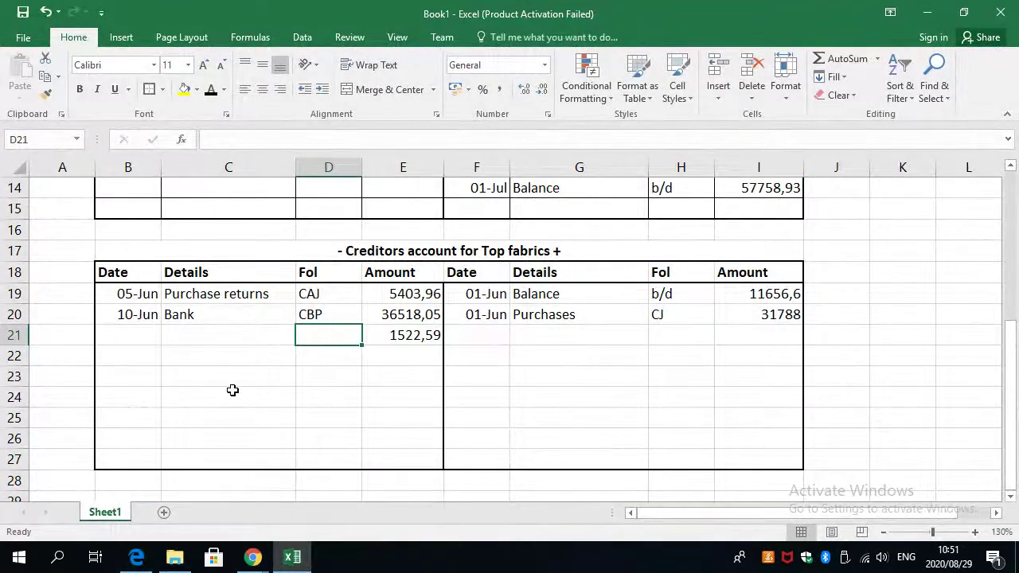
{"action": "type", "text": "GJ"}
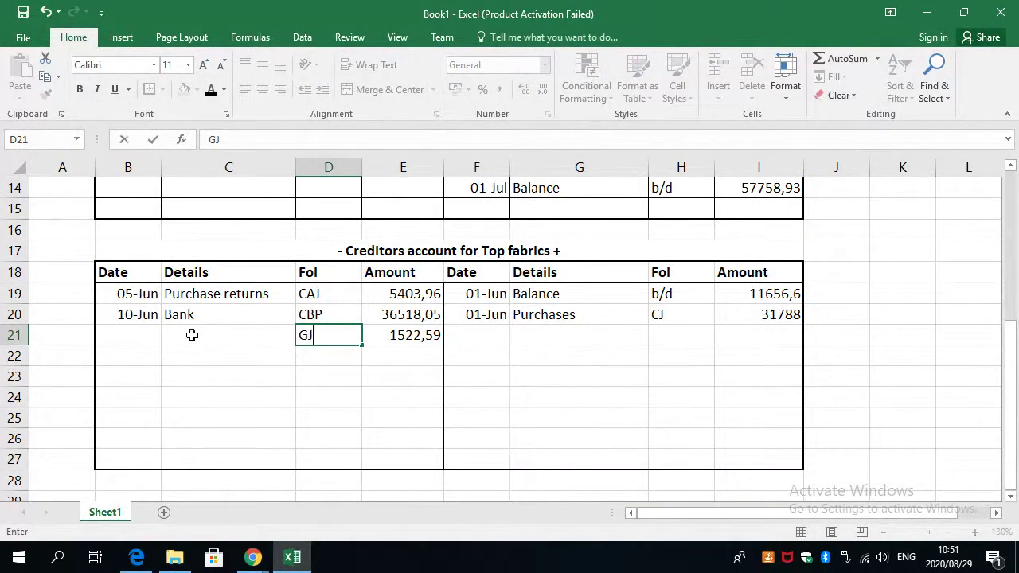
{"action": "left_click", "coordinate": [193, 335]}
{"action": "type", "text": "="}
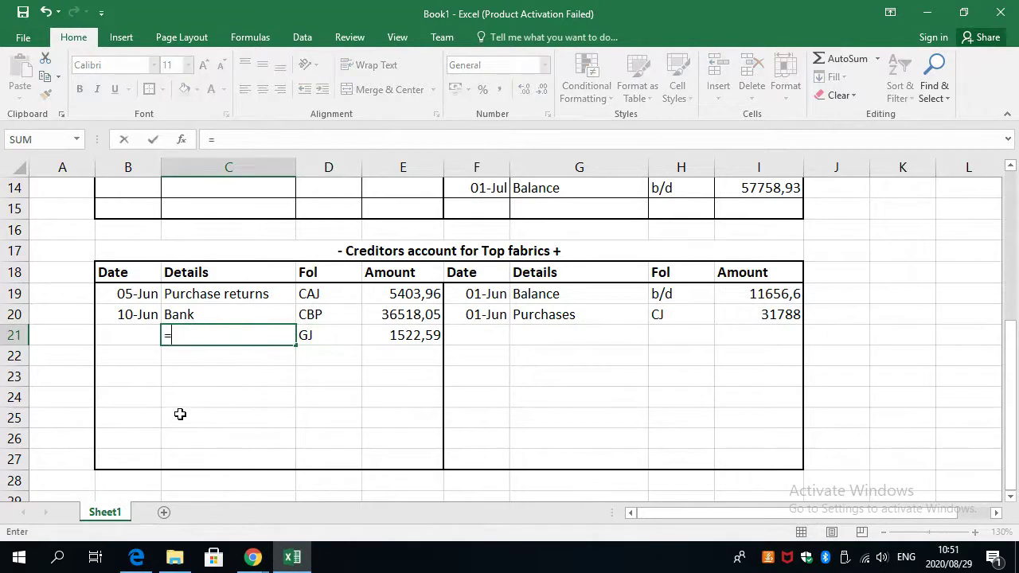
{"action": "scroll", "coordinate": [175, 409], "scroll_direction": "up", "scroll_amount": 4}
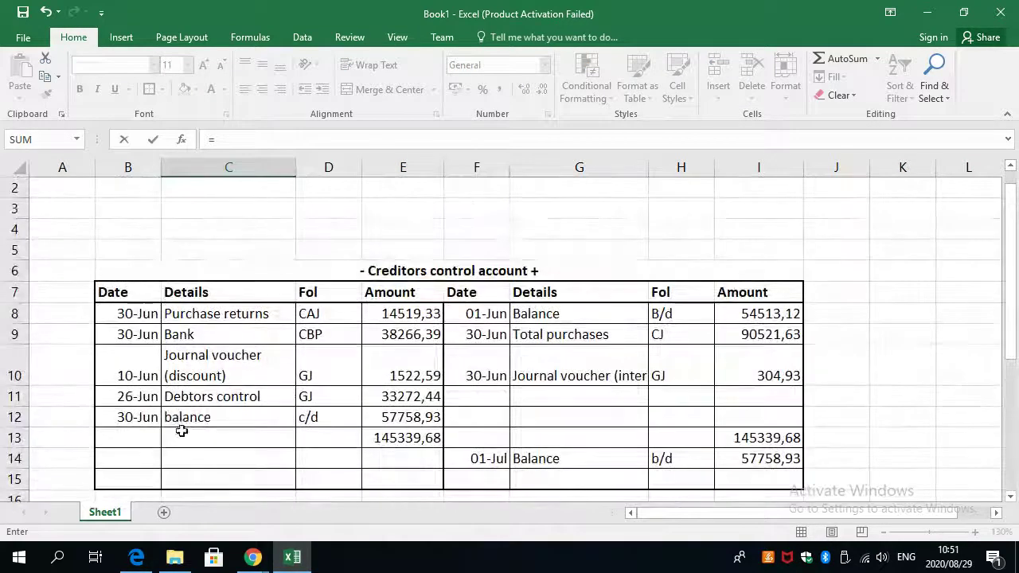
{"action": "left_click", "coordinate": [199, 371]}
{"action": "key", "text": "Return"}
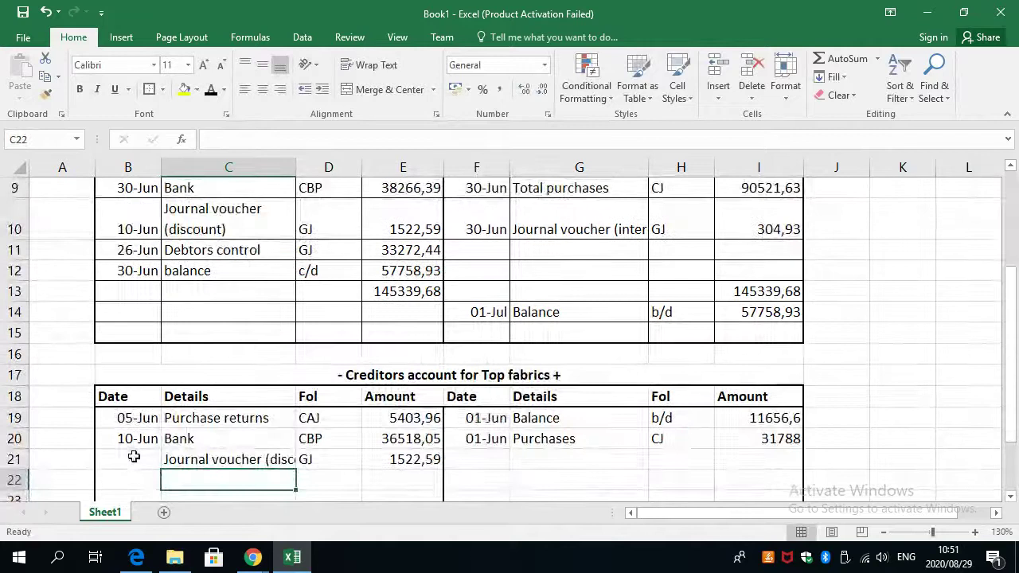
Link the date in B21 of the Top Fabrics account to the date in B20.
{"action": "left_click", "coordinate": [127, 455]}
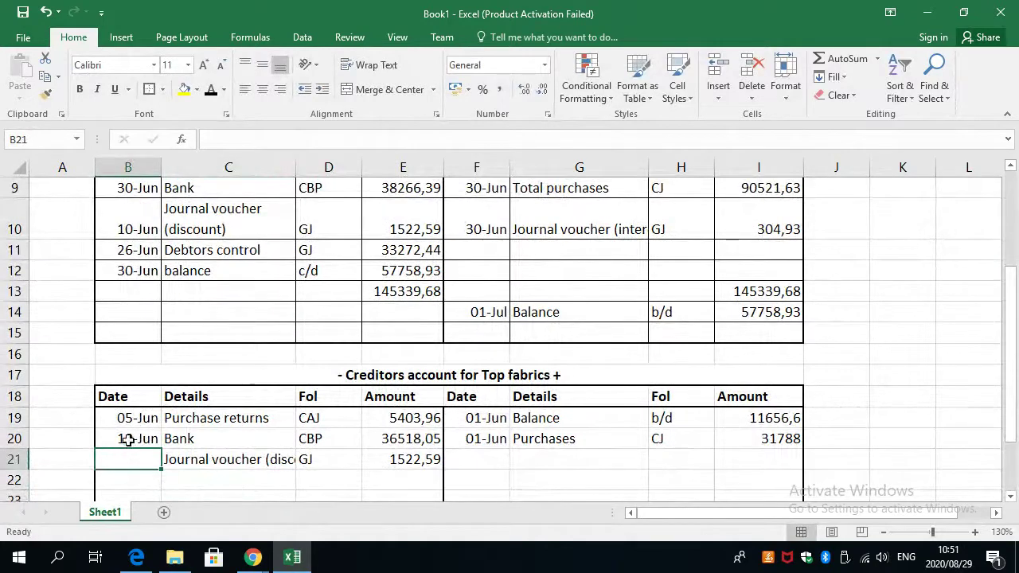
{"action": "type", "text": "="}
{"action": "left_click", "coordinate": [128, 442]}
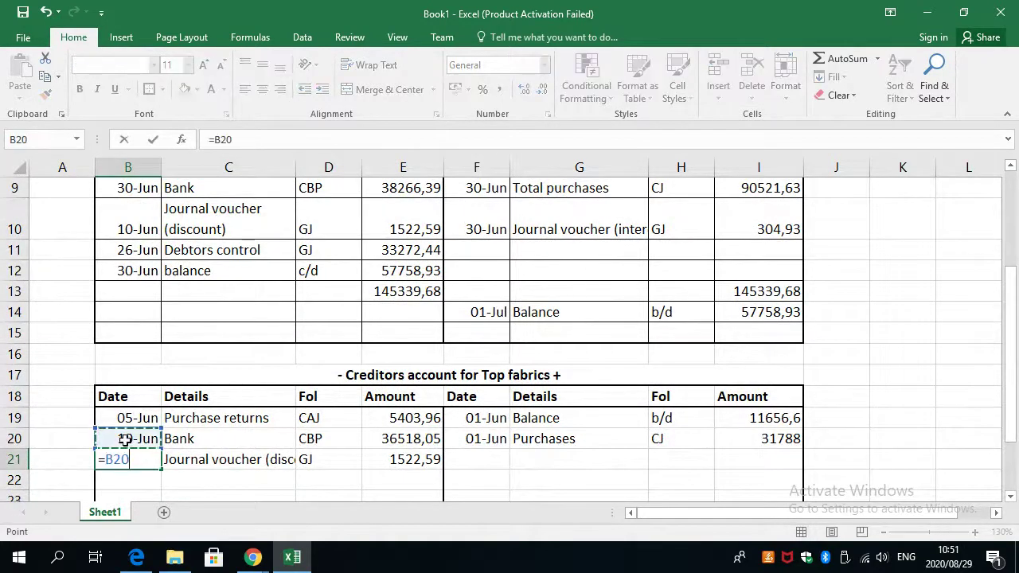
{"action": "key", "text": "Return"}
{"action": "scroll", "coordinate": [228, 337], "scroll_direction": "down", "scroll_amount": 1}
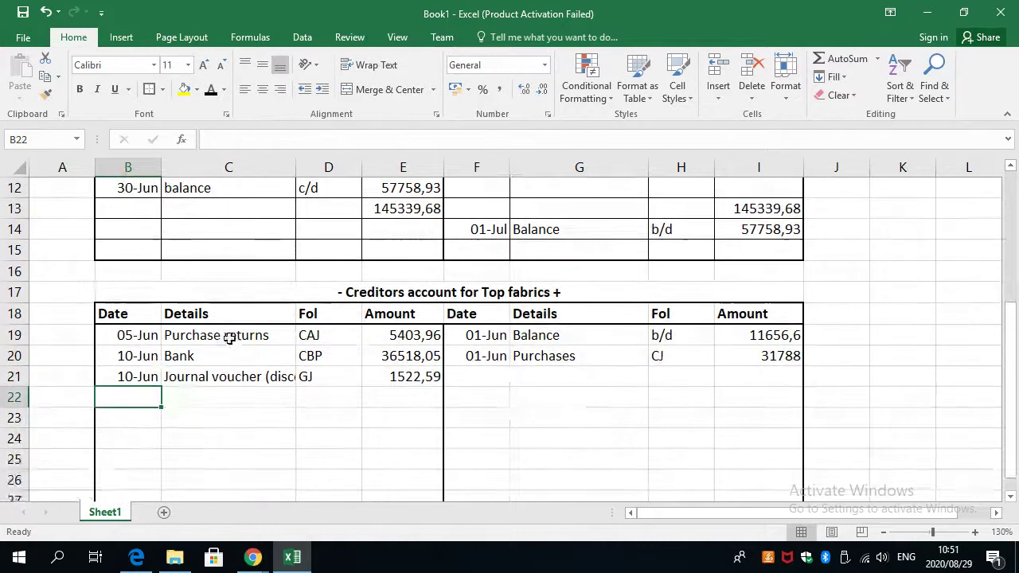
Wrap the text of the journal voucher (discount) details in C21.
{"action": "scroll", "coordinate": [232, 420], "scroll_direction": "up", "scroll_amount": 1}
{"action": "left_click", "coordinate": [229, 459]}
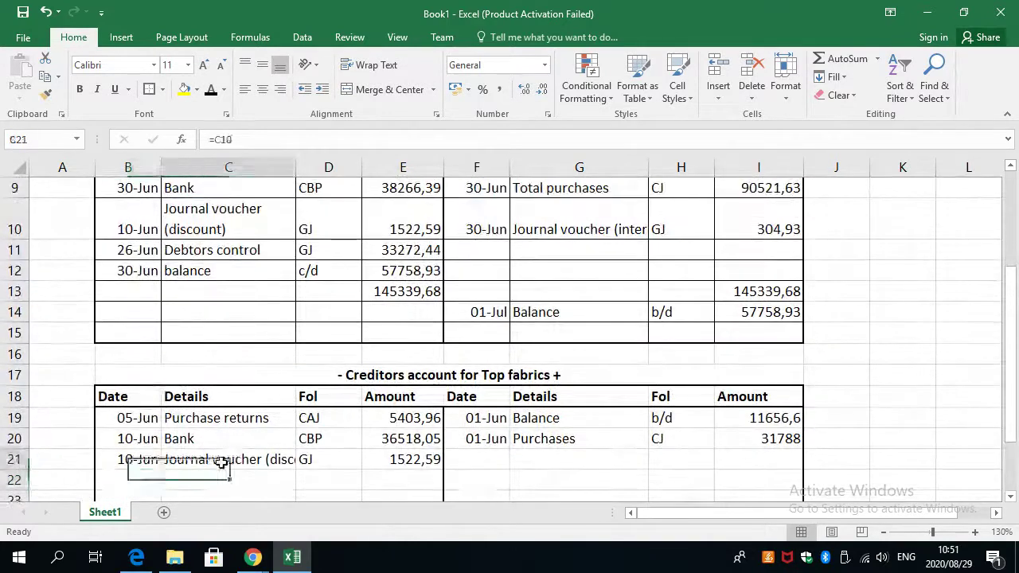
{"action": "left_click", "coordinate": [367, 65]}
{"action": "scroll", "coordinate": [218, 429], "scroll_direction": "down", "scroll_amount": 3}
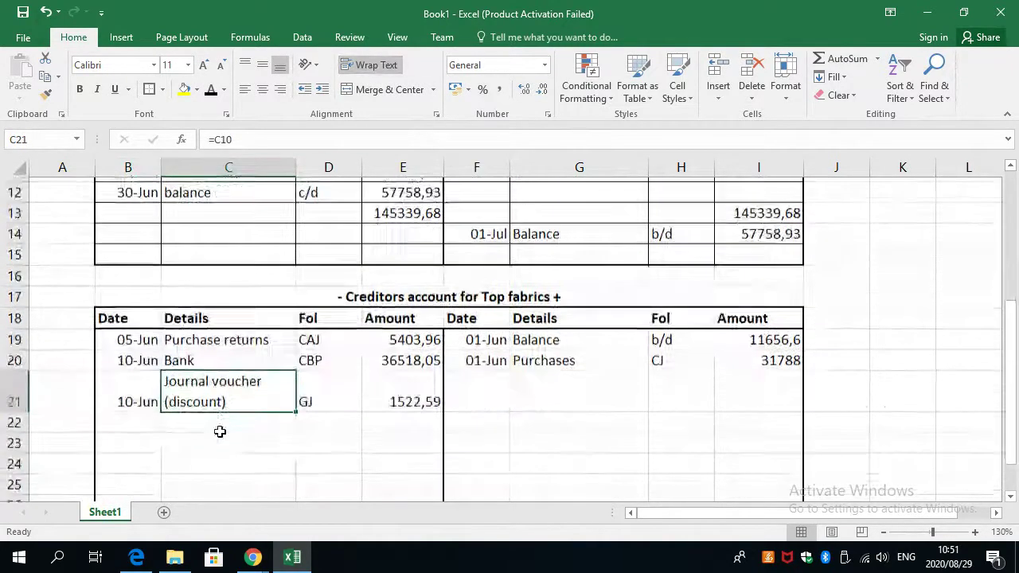
{"action": "scroll", "coordinate": [218, 430], "scroll_direction": "up", "scroll_amount": 1}
{"action": "left_click", "coordinate": [250, 395]}
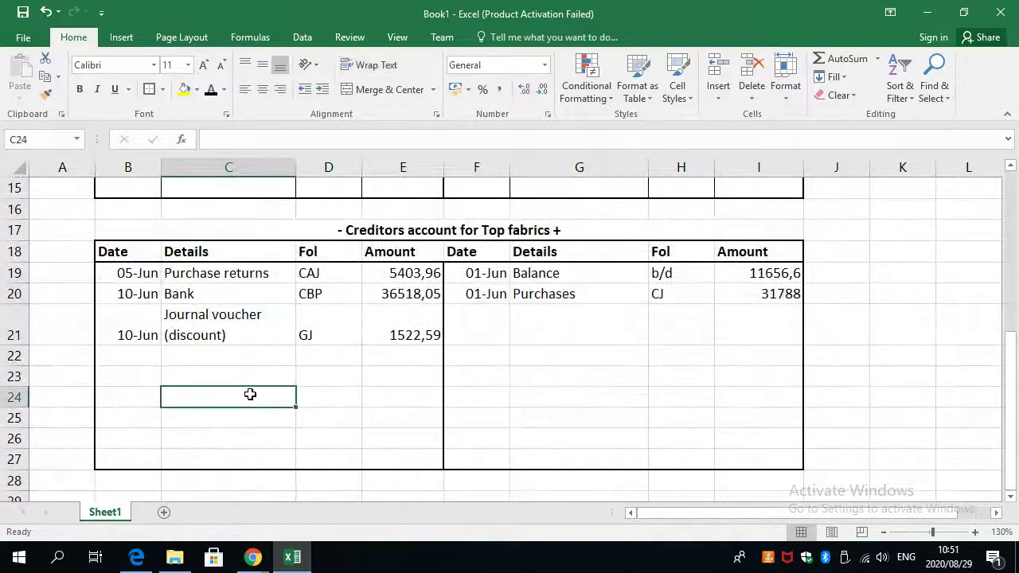
Switch to the PDF, check its June 20.9 journals for further Top Fabrics entries, and return to the workbook.
{"action": "key", "text": "alt+Tab"}
{"action": "scroll", "coordinate": [399, 410], "scroll_direction": "down", "scroll_amount": 4}
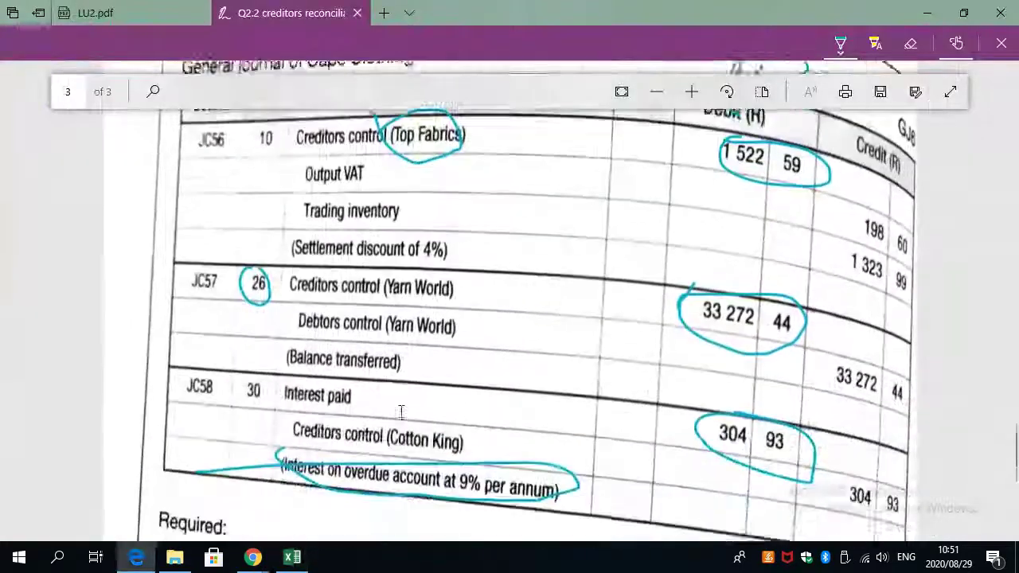
{"action": "scroll", "coordinate": [401, 411], "scroll_direction": "down", "scroll_amount": 3}
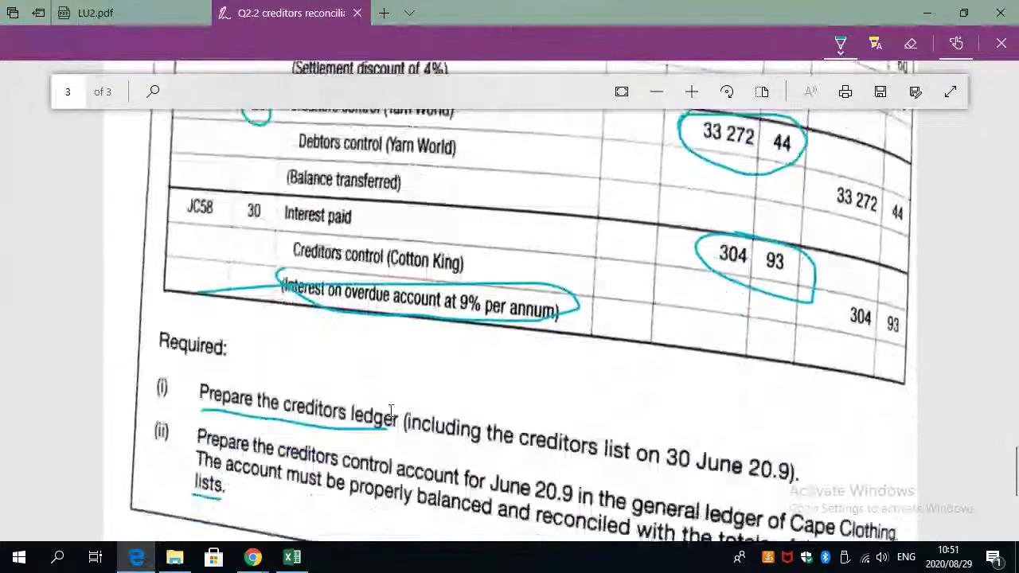
{"action": "scroll", "coordinate": [389, 410], "scroll_direction": "up", "scroll_amount": 1}
{"action": "scroll", "coordinate": [389, 411], "scroll_direction": "up", "scroll_amount": 1}
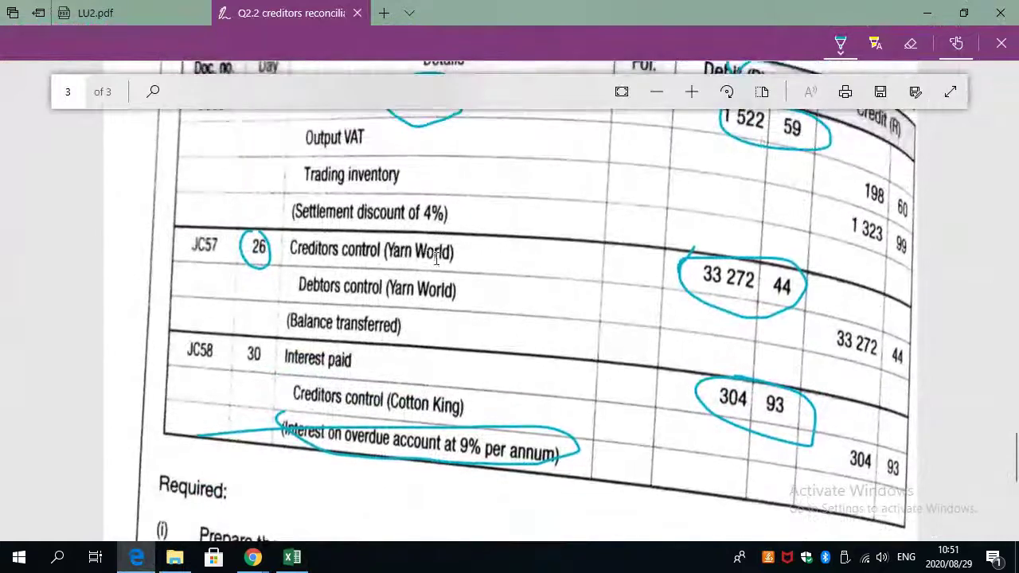
{"action": "scroll", "coordinate": [444, 409], "scroll_direction": "up", "scroll_amount": 10}
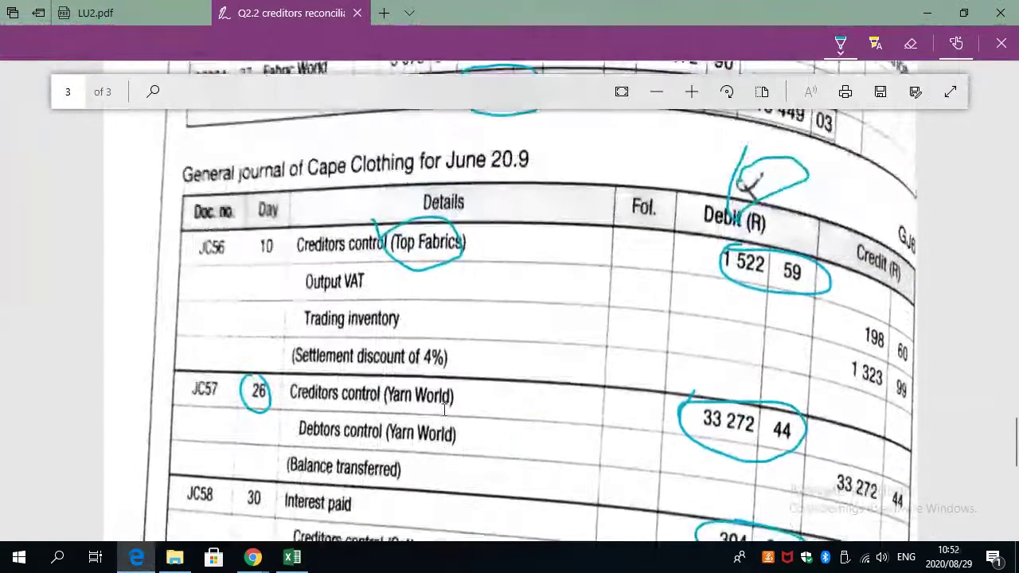
{"action": "scroll", "coordinate": [447, 389], "scroll_direction": "up", "scroll_amount": 5}
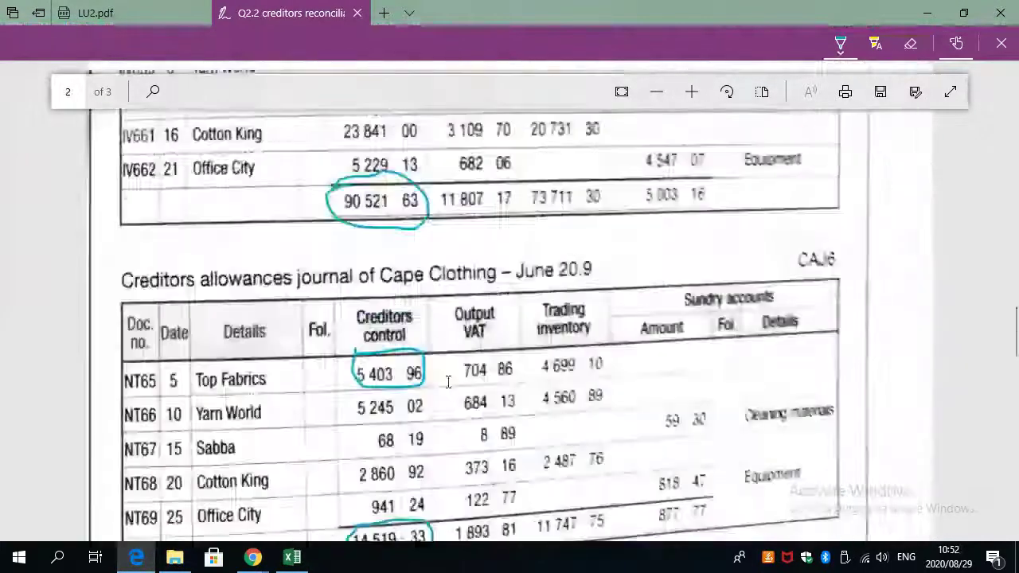
{"action": "scroll", "coordinate": [450, 402], "scroll_direction": "down", "scroll_amount": 12}
{"action": "key", "text": "alt+Tab"}
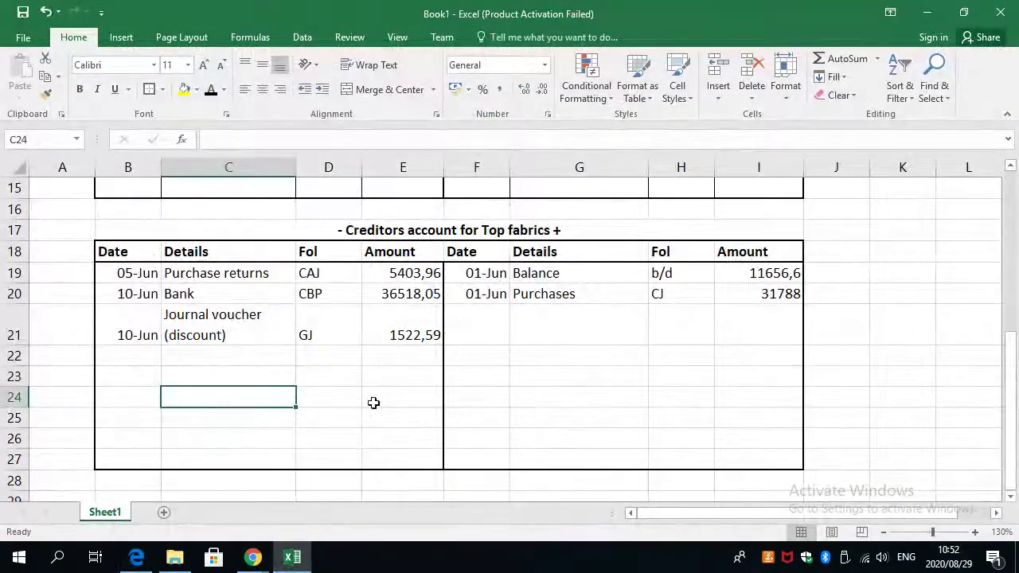
Review the Top Fabrics amounts and compare the sum of the credits in I19:I20 with the debits in E19:E21.
{"action": "left_click", "coordinate": [396, 392]}
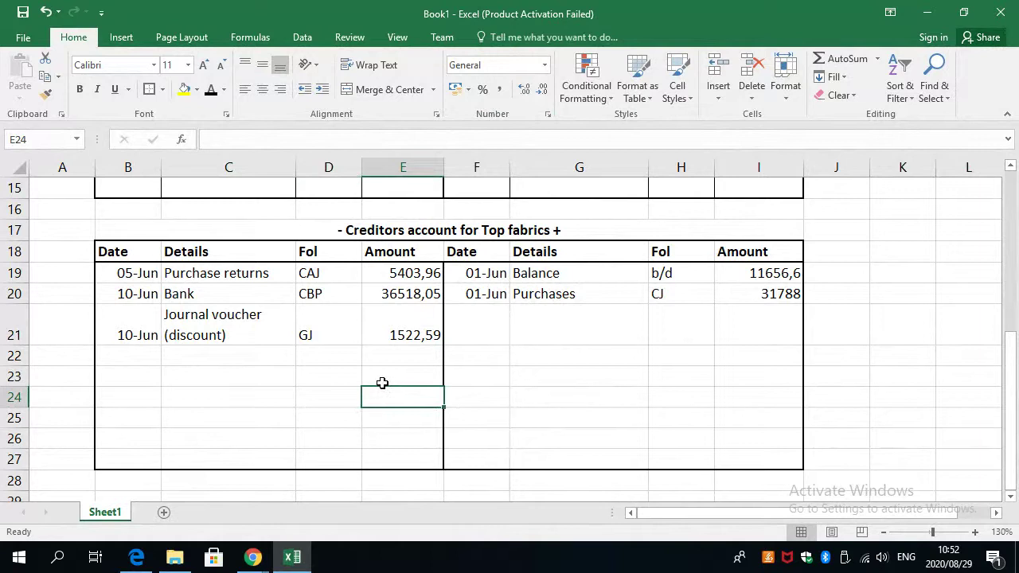
{"action": "left_click", "coordinate": [739, 273]}
{"action": "left_click", "coordinate": [757, 294]}
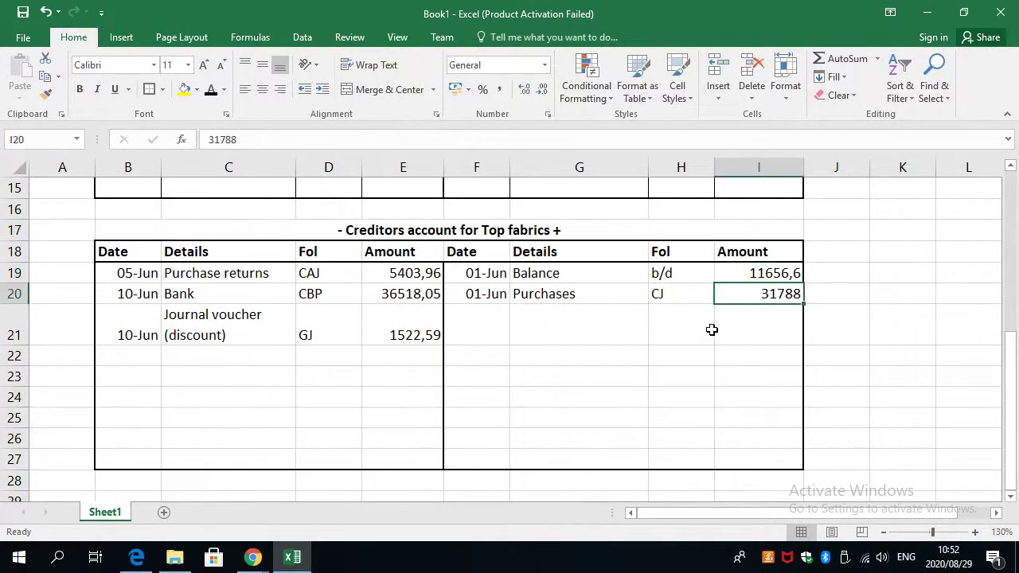
{"action": "left_click", "coordinate": [387, 273]}
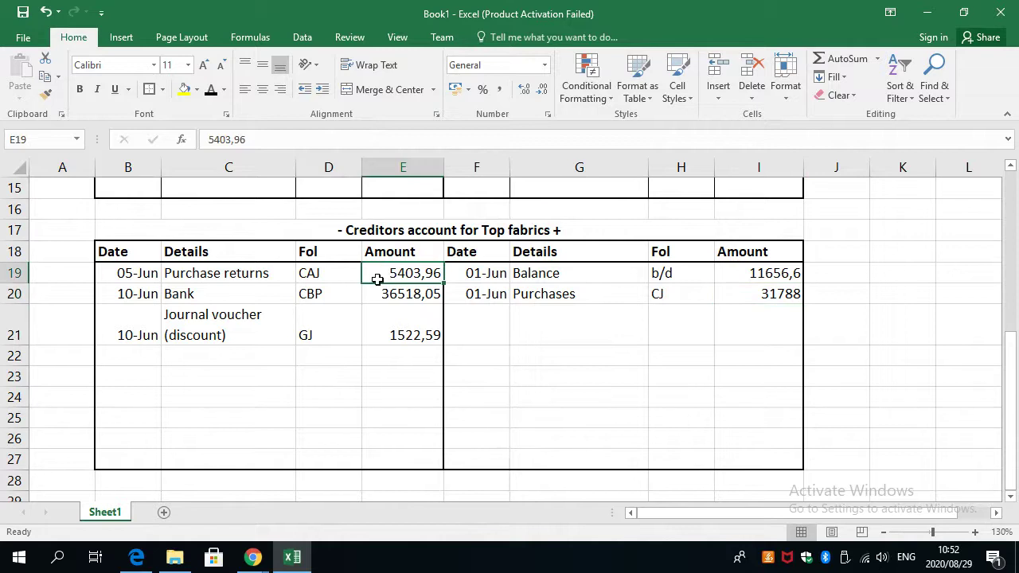
{"action": "left_click", "coordinate": [380, 296]}
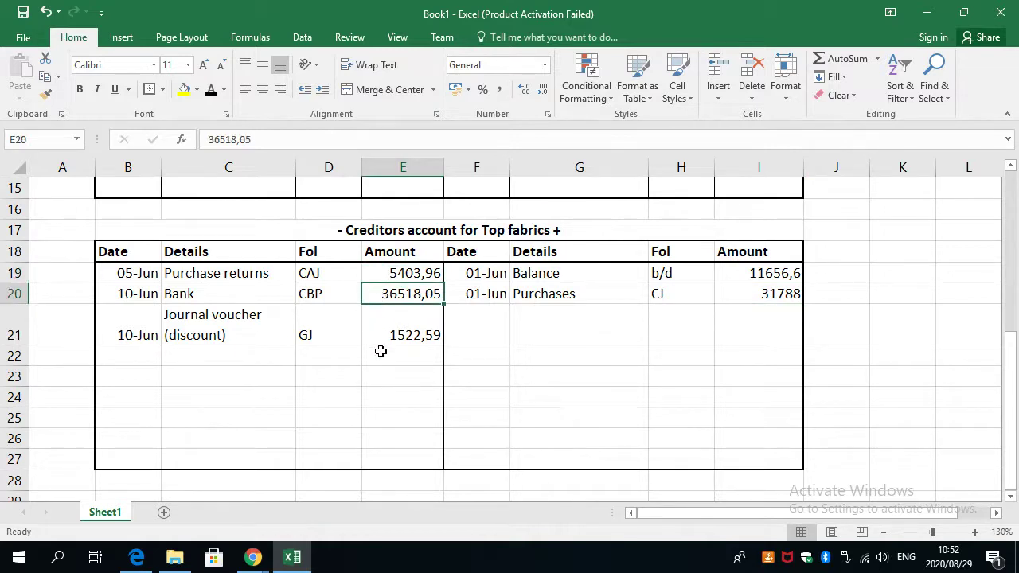
{"action": "left_click", "coordinate": [378, 332]}
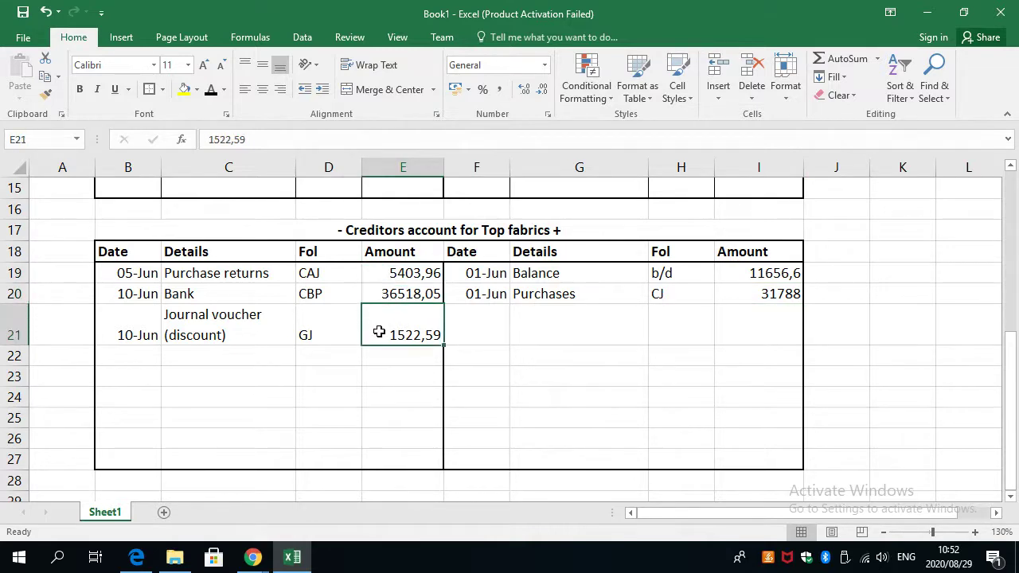
{"action": "left_click_drag", "start_coordinate": [730, 273], "coordinate": [737, 291]}
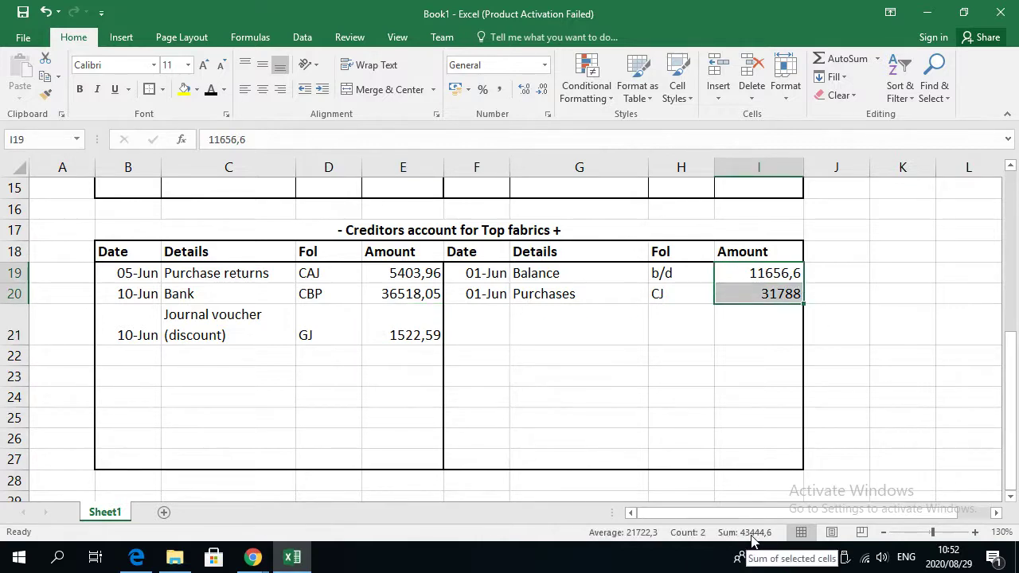
{"action": "left_click_drag", "start_coordinate": [422, 283], "coordinate": [422, 333]}
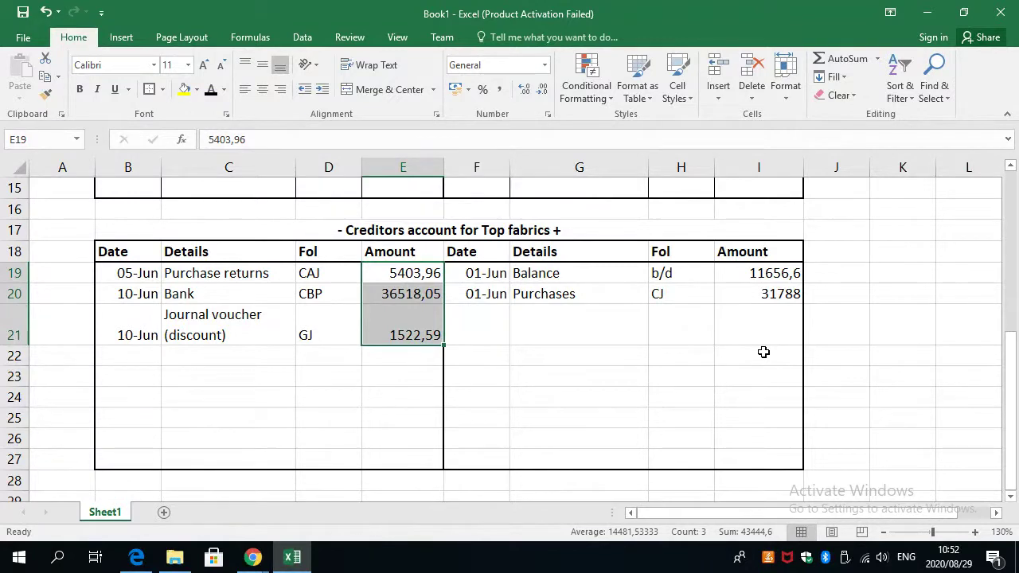
{"action": "left_click", "coordinate": [760, 351]}
{"action": "left_click", "coordinate": [417, 333]}
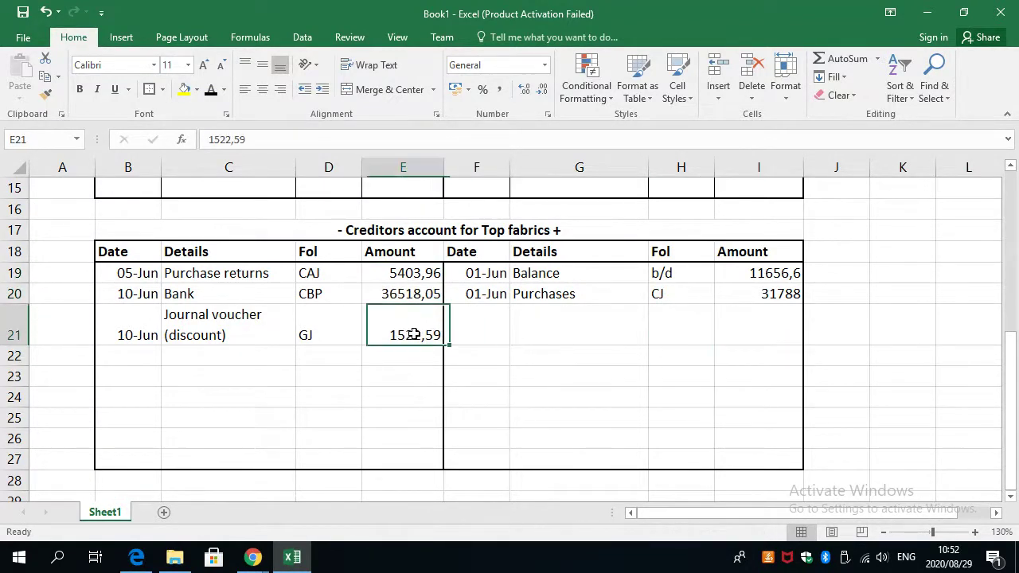
{"action": "left_click", "coordinate": [720, 322]}
{"action": "left_click", "coordinate": [426, 371]}
{"action": "left_click", "coordinate": [414, 330]}
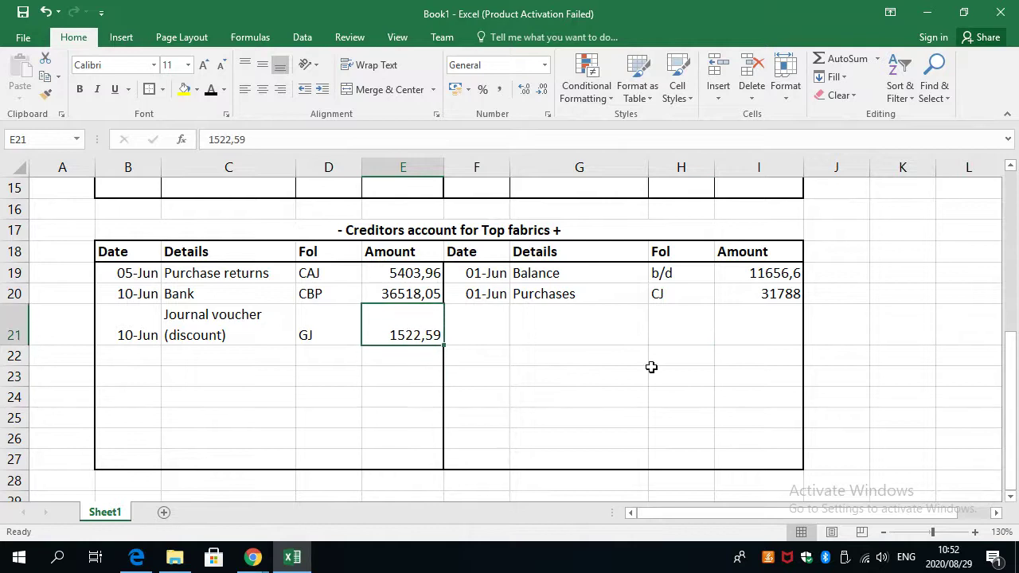
{"action": "left_click", "coordinate": [740, 325]}
{"action": "left_click", "coordinate": [380, 335]}
{"action": "left_click_drag", "start_coordinate": [653, 378], "coordinate": [617, 379]}
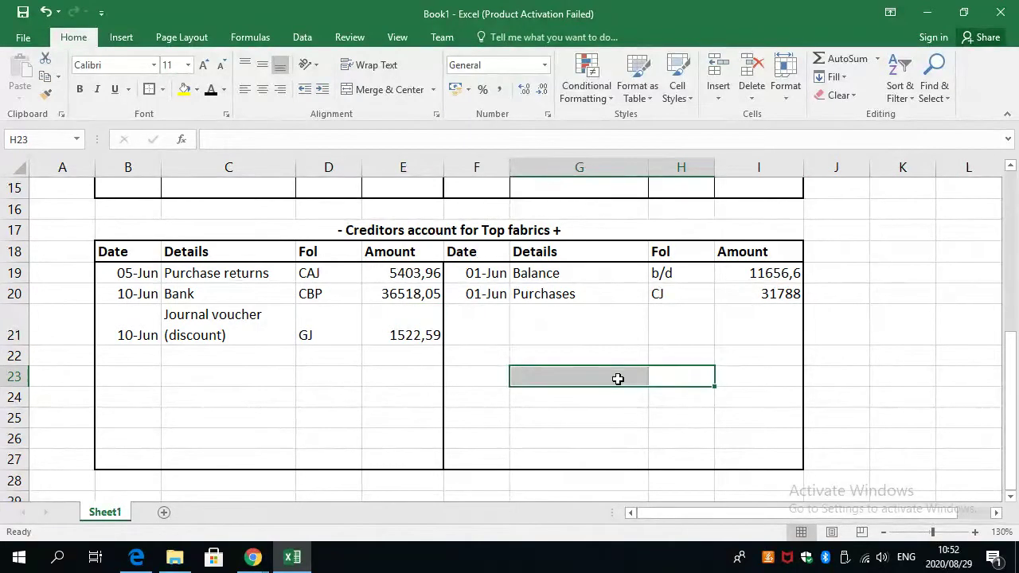
Total the credit side of the Top Fabrics account in I23 with a SUM of I19:I20.
{"action": "left_click", "coordinate": [760, 376]}
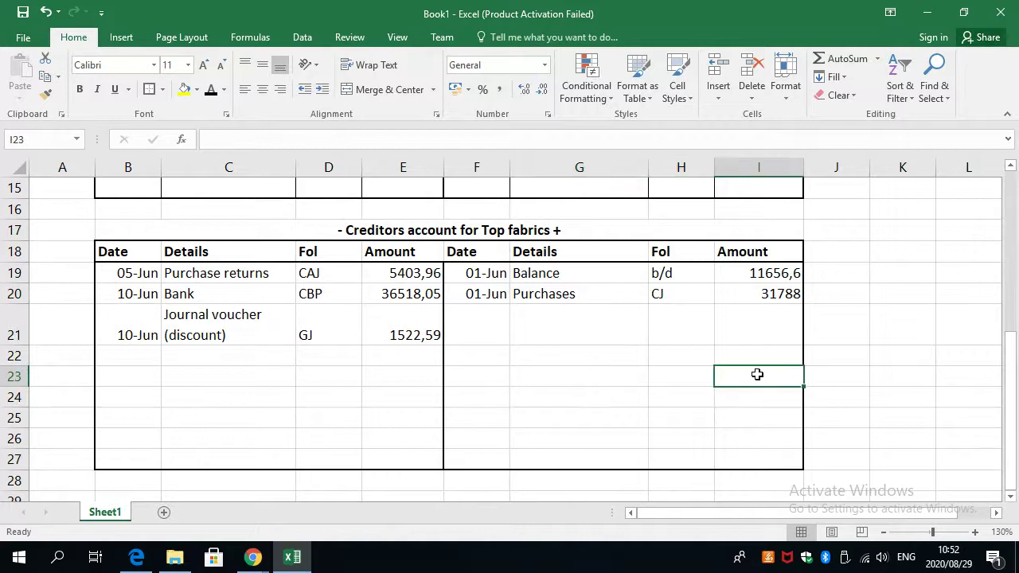
{"action": "type", "text": "=s"}
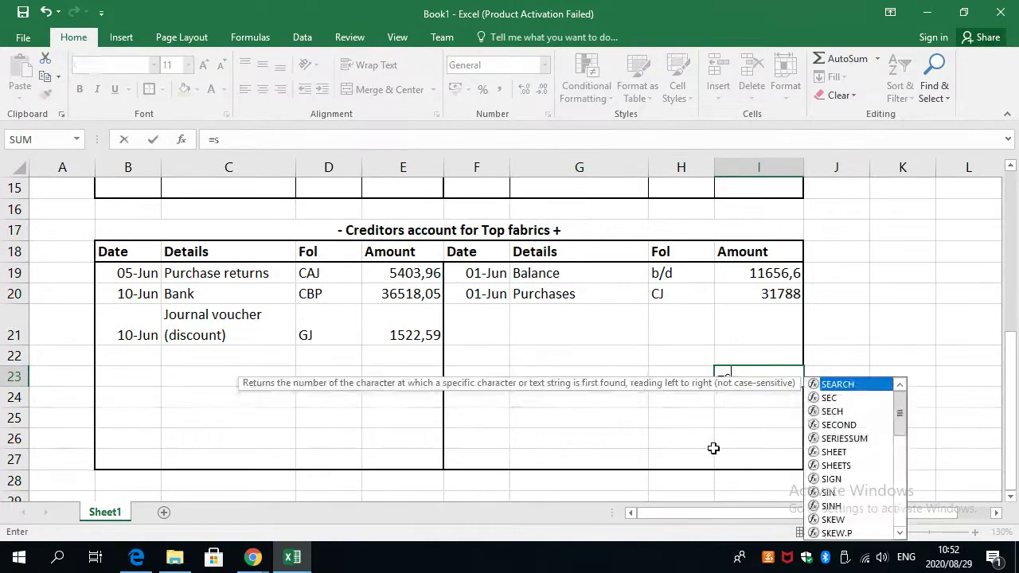
{"action": "type", "text": "um("}
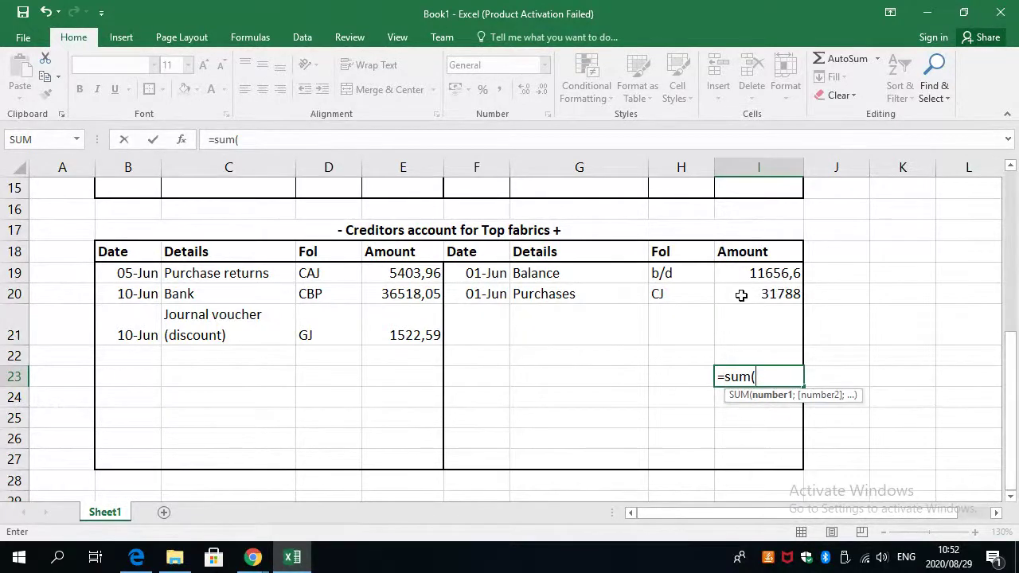
{"action": "left_click_drag", "start_coordinate": [757, 273], "coordinate": [756, 295]}
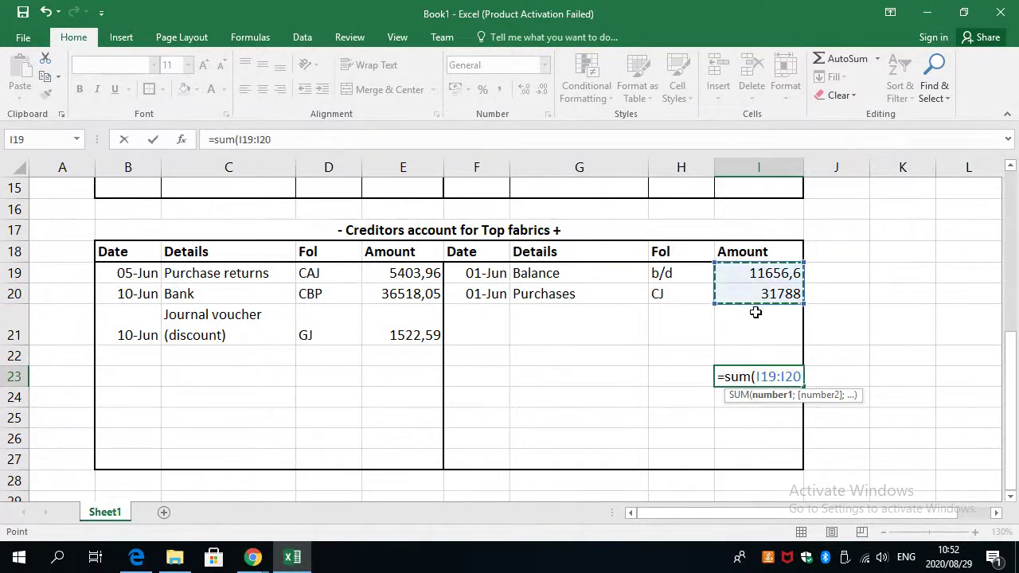
{"action": "key", "text": "Return"}
Total the debit side of the Top Fabrics account in E23 with a SUM of E19:E21.
{"action": "left_click", "coordinate": [390, 374]}
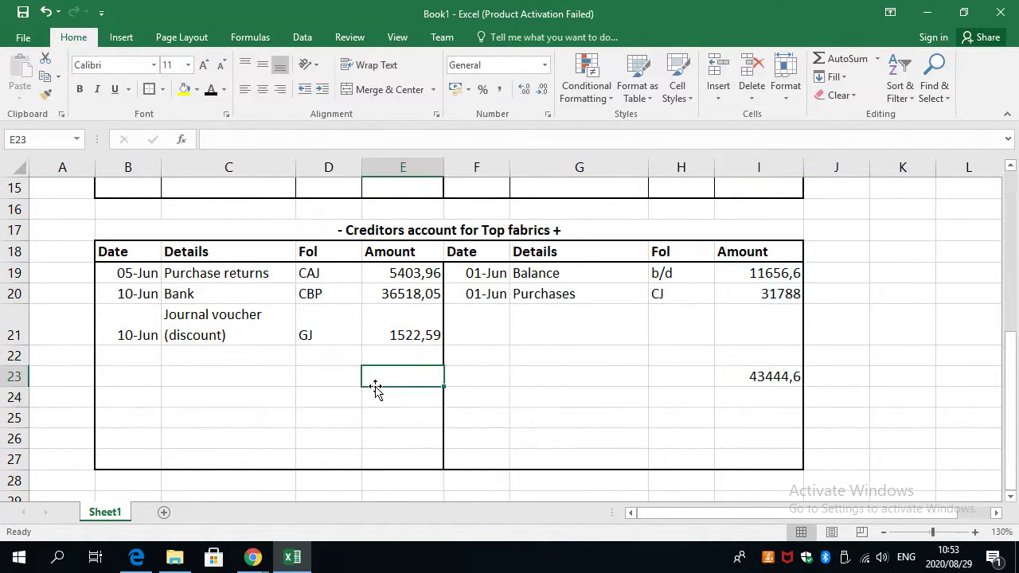
{"action": "type", "text": "=s"}
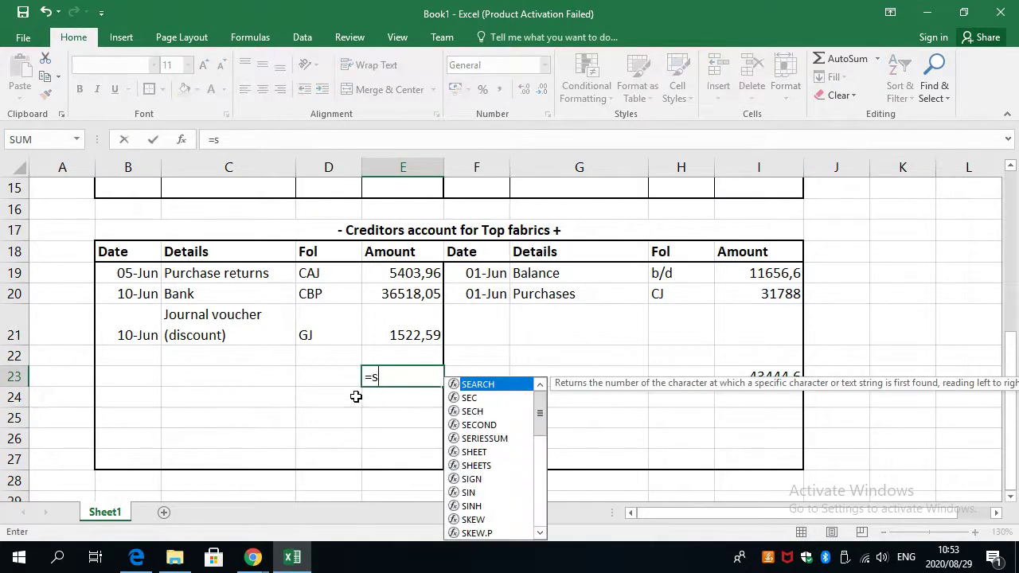
{"action": "type", "text": "um("}
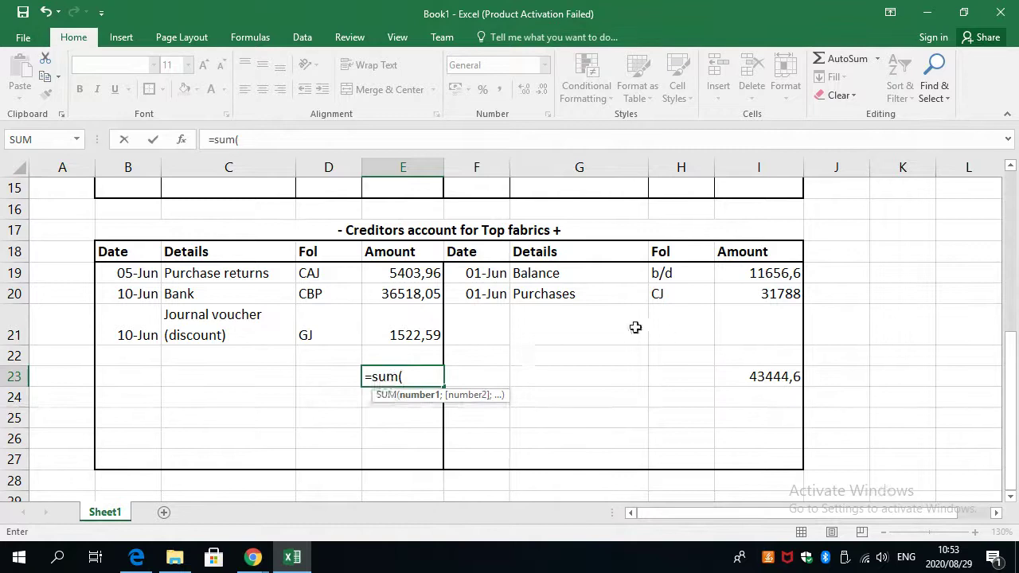
{"action": "left_click_drag", "start_coordinate": [372, 274], "coordinate": [379, 328]}
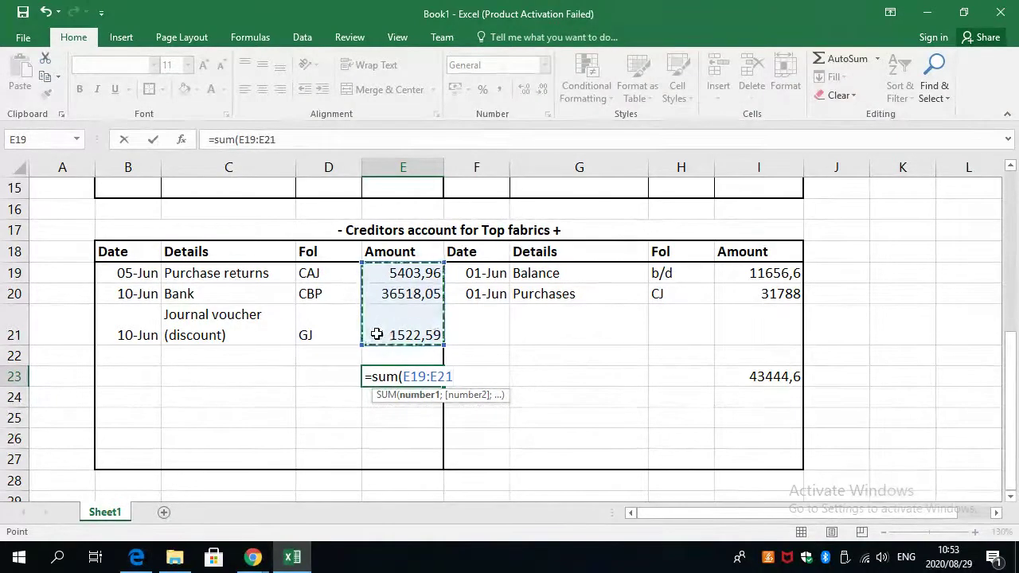
{"action": "key", "text": "Return"}
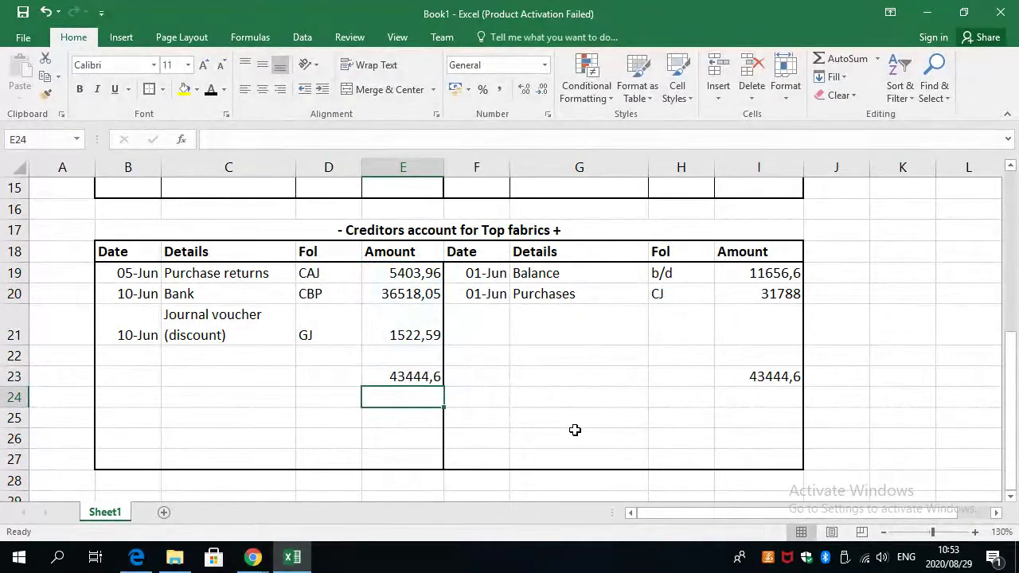
Enter a closing balance of 0 in E22 of the Top Fabrics account, with the folio c/b in D22.
{"action": "left_click", "coordinate": [401, 362]}
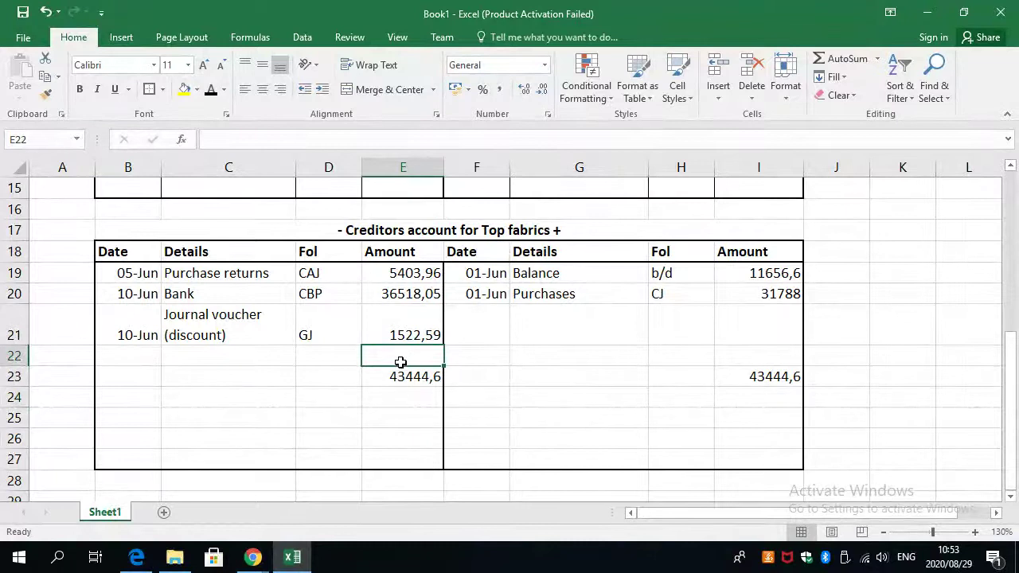
{"action": "type", "text": "0"}
{"action": "key", "text": "Return"}
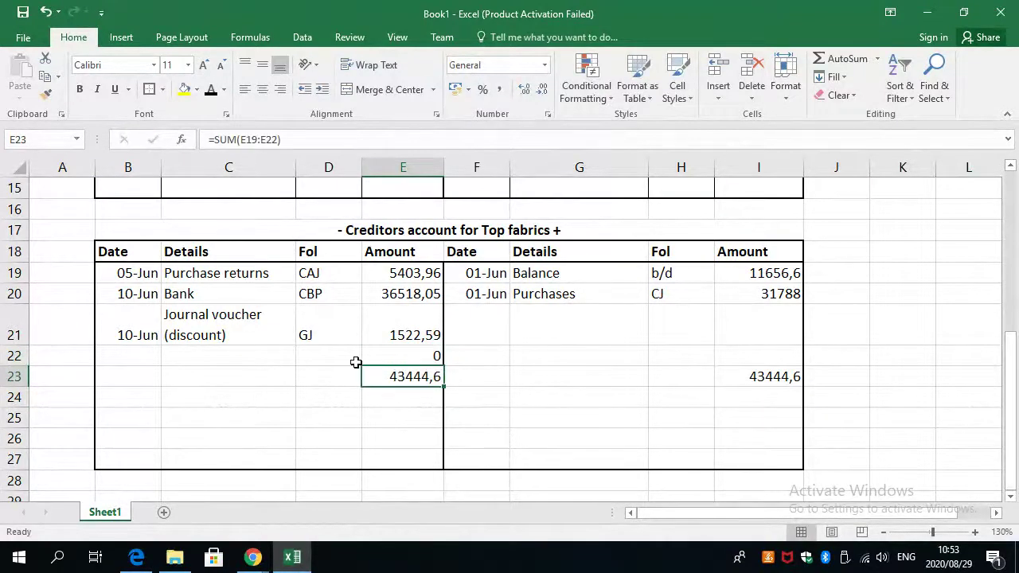
{"action": "left_click", "coordinate": [311, 354]}
{"action": "type", "text": "c"}
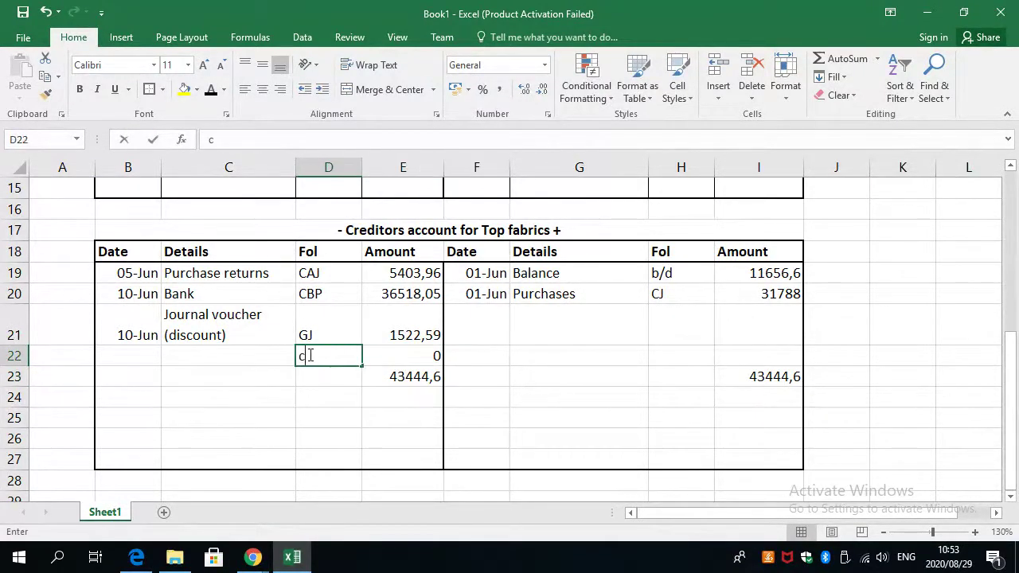
{"action": "type", "text": "/b"}
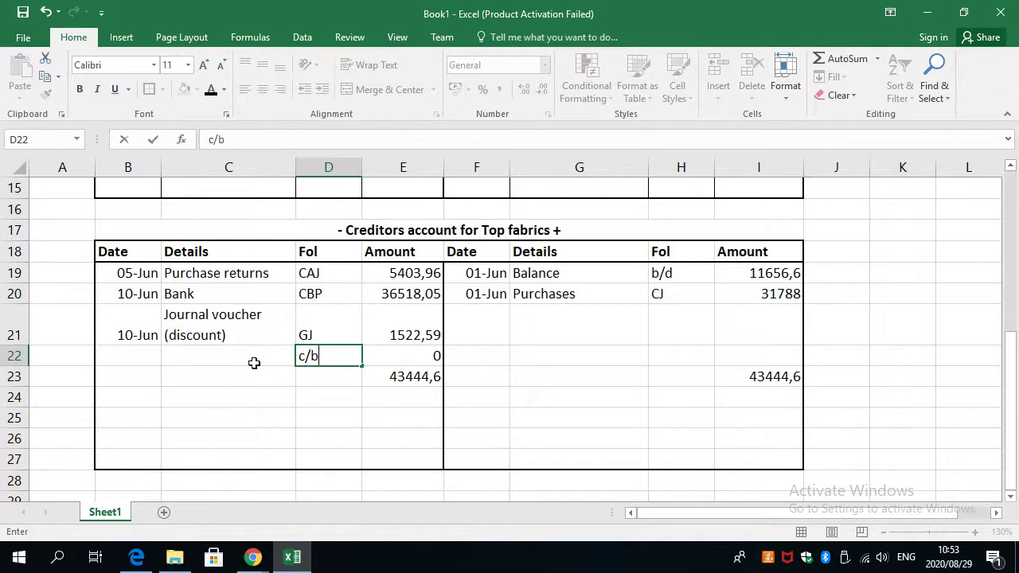
{"action": "left_click", "coordinate": [254, 361]}
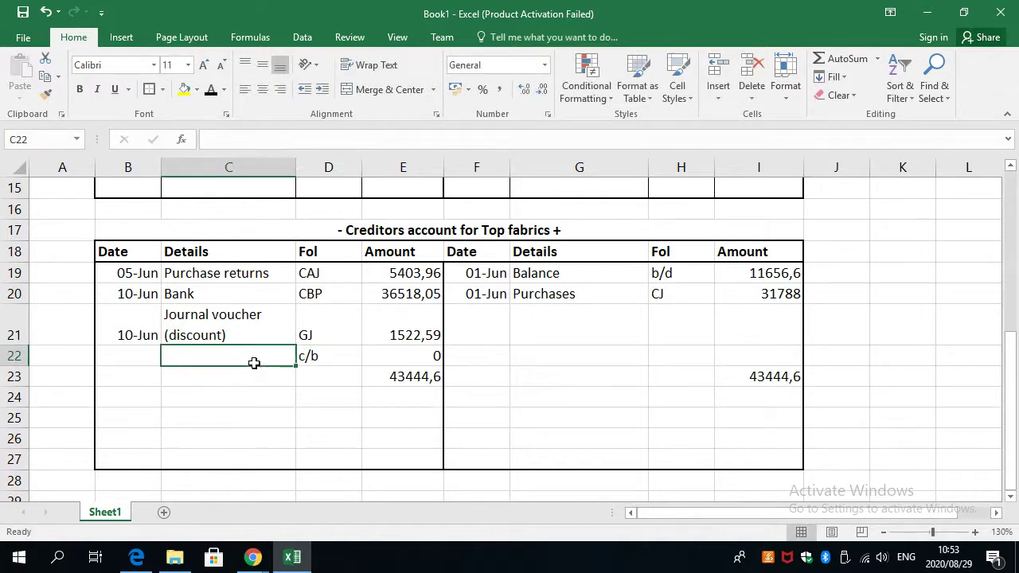
Correct the folio in D22 to c/d, following the balance entry in the account above.
{"action": "left_click", "coordinate": [328, 356]}
{"action": "left_click", "coordinate": [268, 142]}
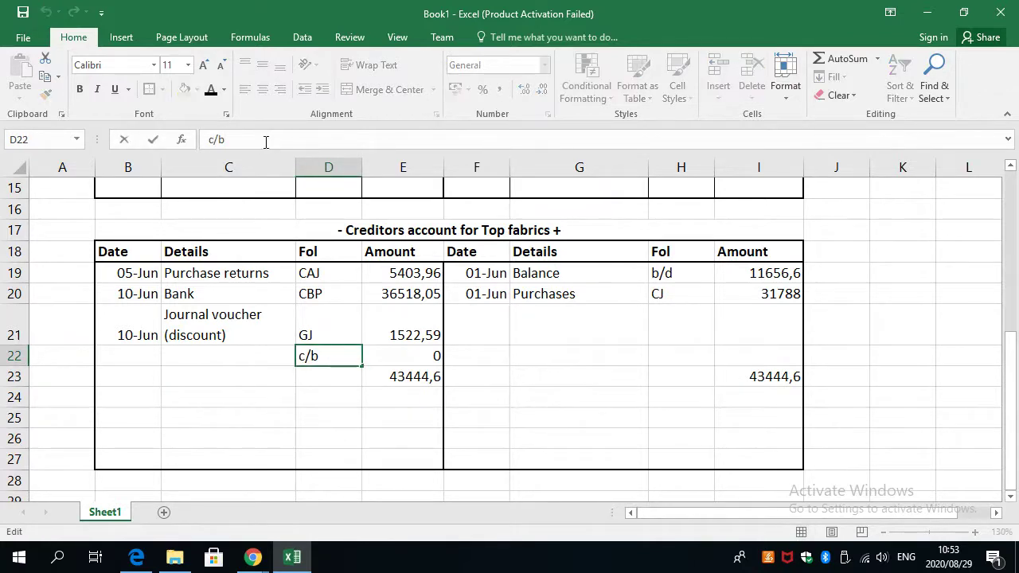
{"action": "left_click", "coordinate": [283, 358]}
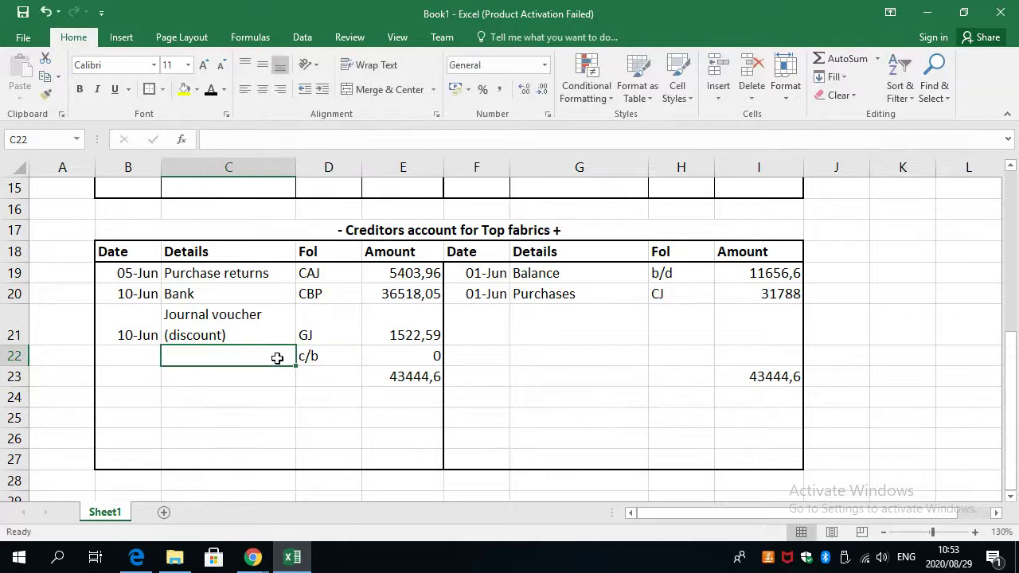
{"action": "scroll", "coordinate": [275, 357], "scroll_direction": "up", "scroll_amount": 2}
{"action": "scroll", "coordinate": [220, 155], "scroll_direction": "down", "scroll_amount": 1}
{"action": "left_click", "coordinate": [316, 422]}
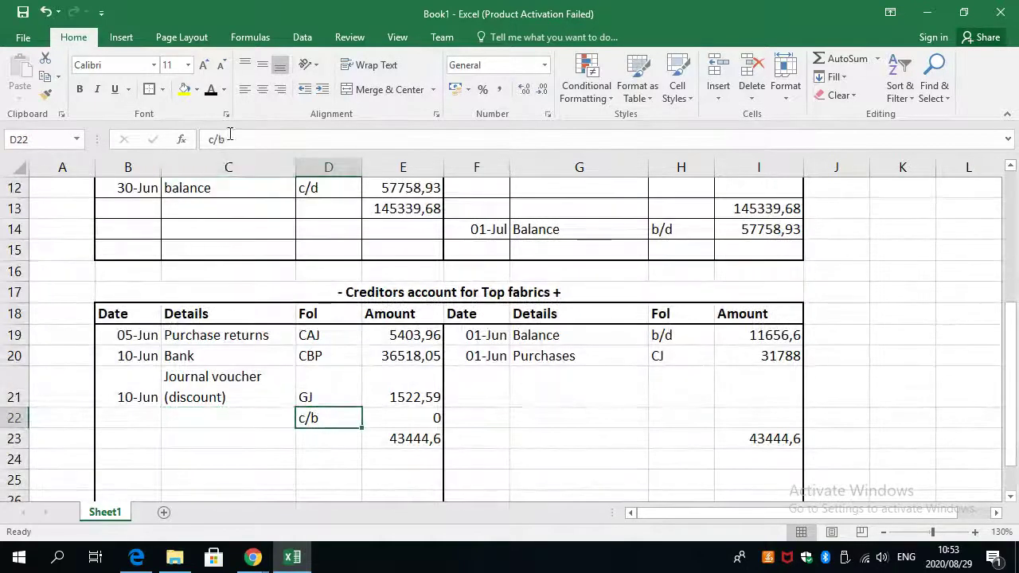
{"action": "left_click", "coordinate": [242, 135]}
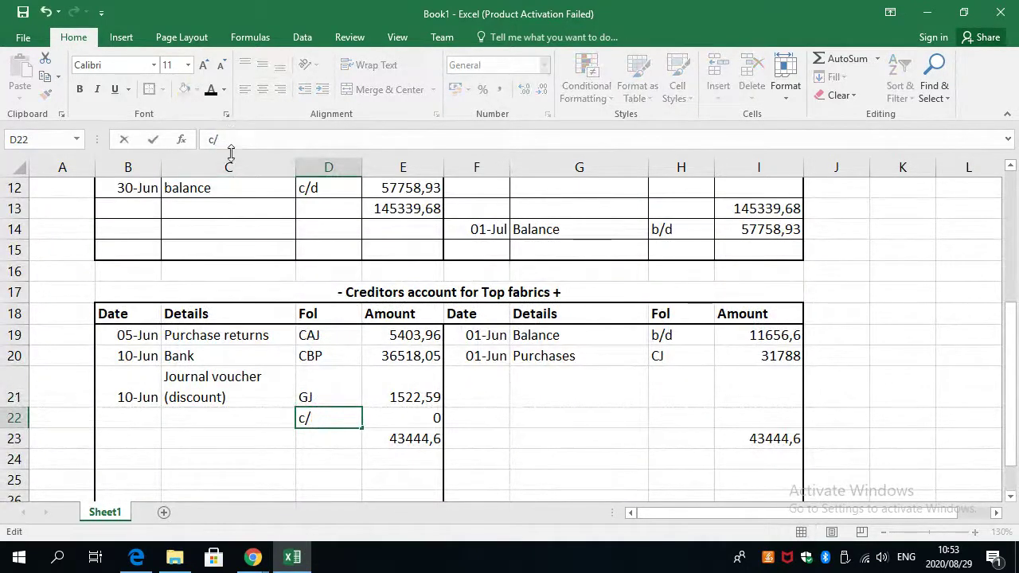
{"action": "type", "text": "d"}
Complete the closing entry in row 22 with "balance" as the details and 30-Jun as the date.
{"action": "left_click", "coordinate": [233, 413]}
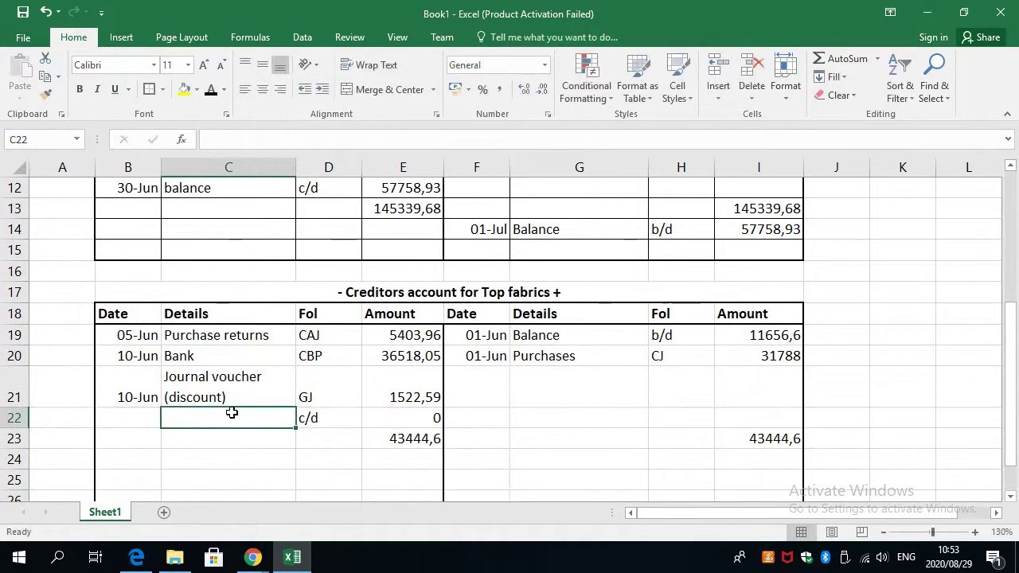
{"action": "type", "text": "bank"}
{"action": "key", "text": "BackSpace"}
{"action": "key", "text": "BackSpace"}
{"action": "type", "text": "la"}
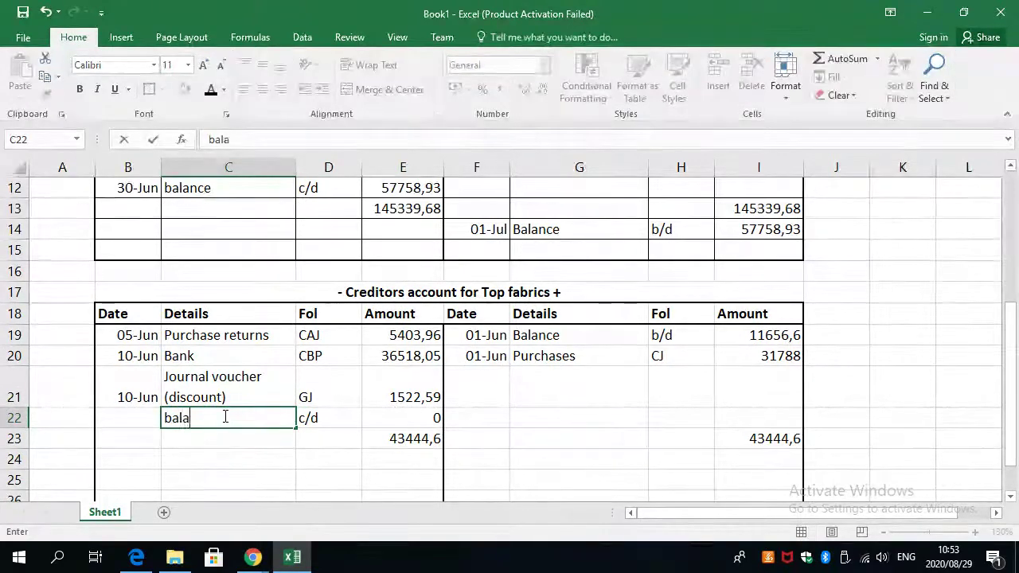
{"action": "type", "text": "nce"}
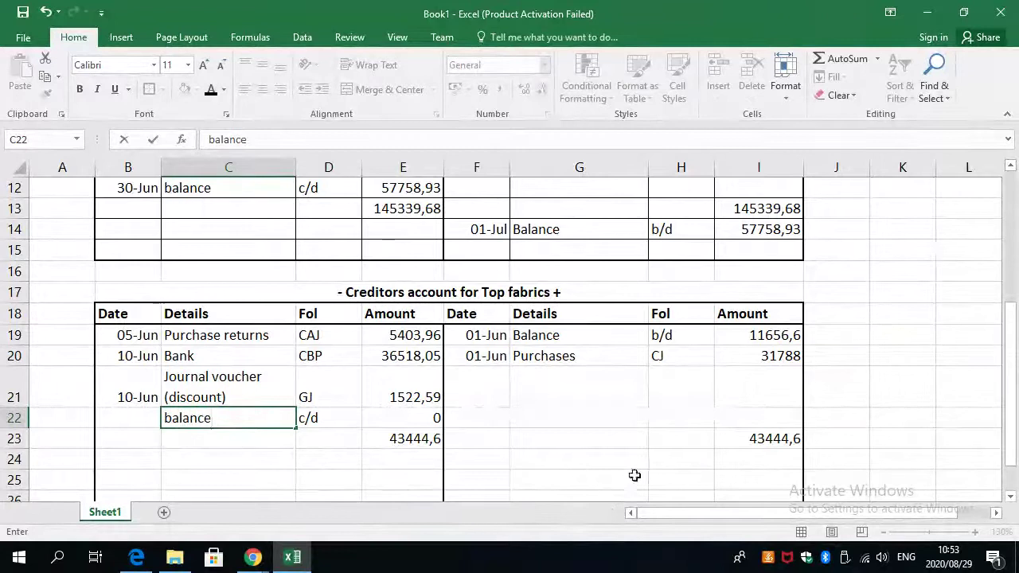
{"action": "scroll", "coordinate": [634, 475], "scroll_direction": "down", "scroll_amount": 1}
{"action": "left_click", "coordinate": [758, 398]}
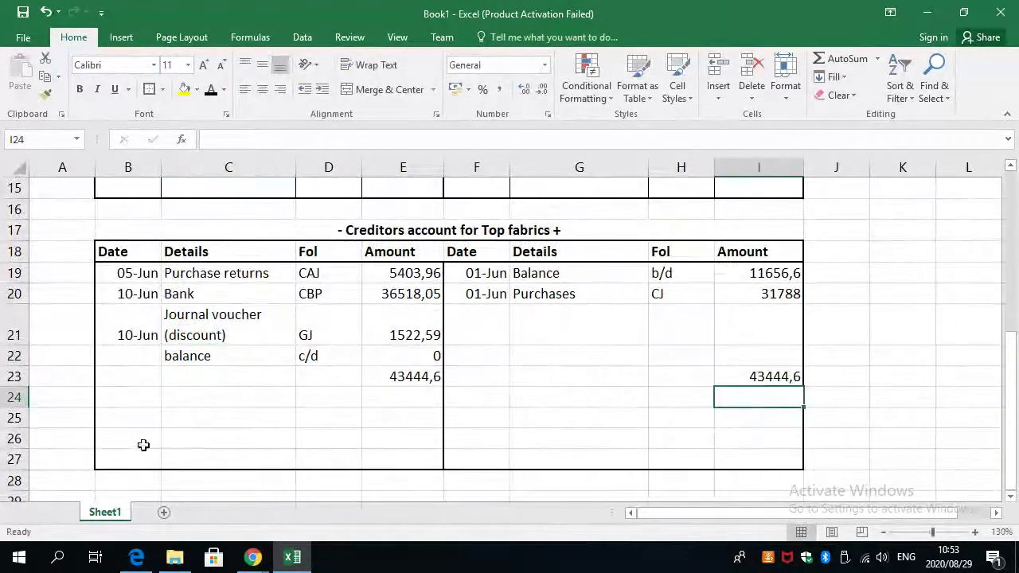
{"action": "left_click", "coordinate": [141, 360]}
{"action": "type", "text": "30"}
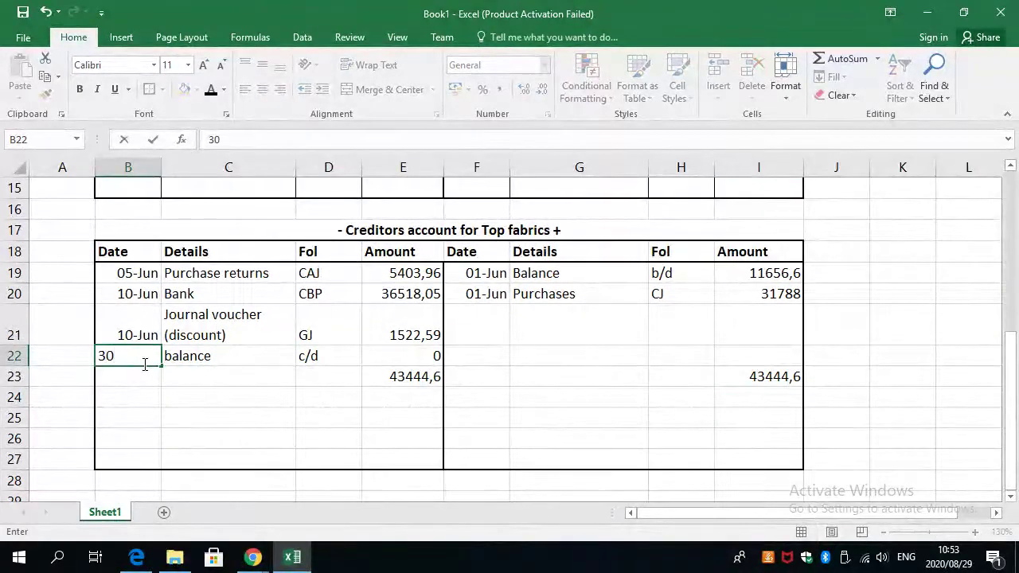
{"action": "type", "text": "Jun"}
Bring the Top Fabrics balance down on the credit side in row 24: 01-Jul, balance, folio b/d, amount 0.
{"action": "left_click", "coordinate": [730, 396]}
{"action": "type", "text": "0"}
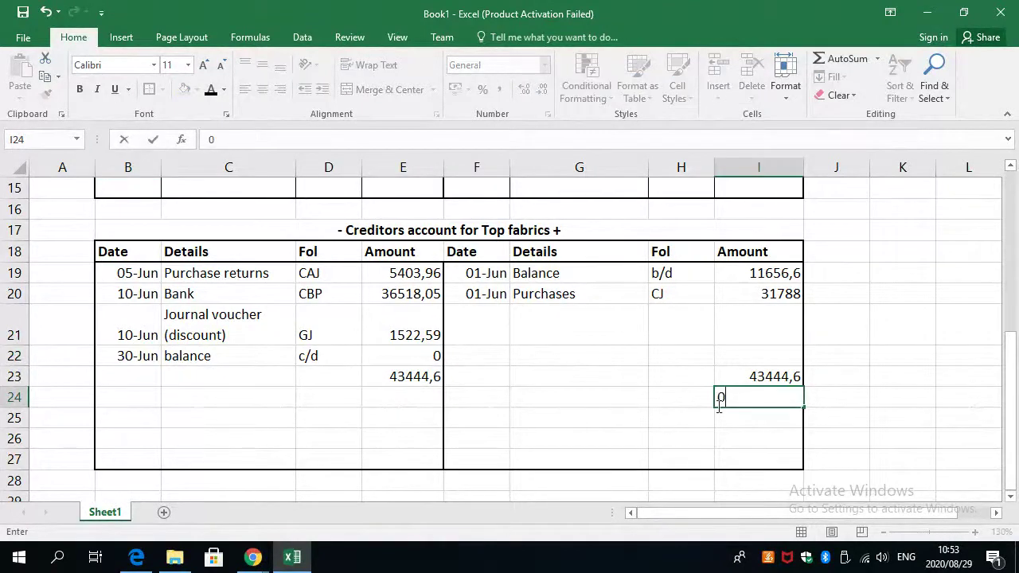
{"action": "left_click", "coordinate": [666, 402]}
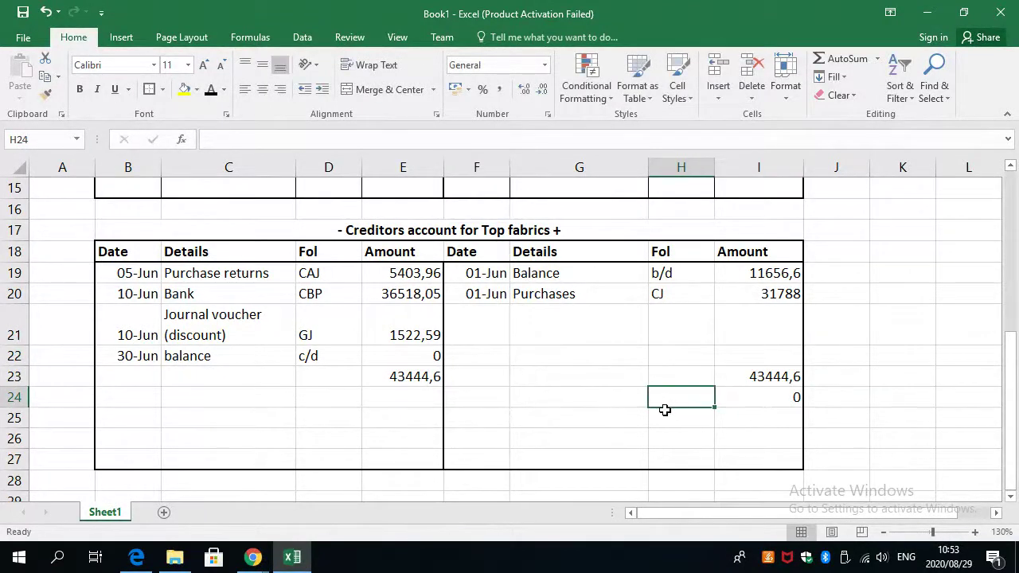
{"action": "key", "text": "Left"}
{"action": "key", "text": "Left"}
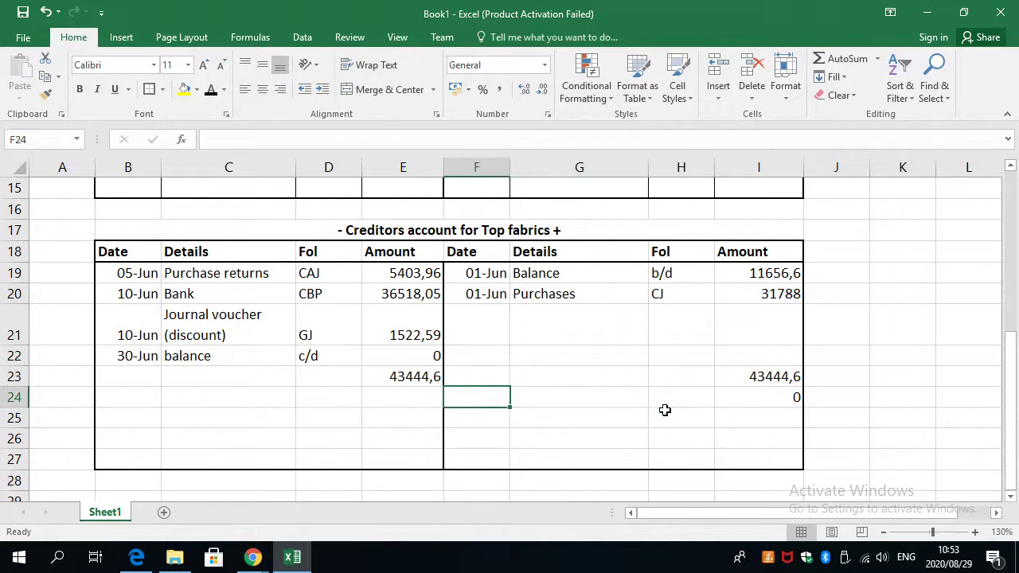
{"action": "type", "text": "01July"}
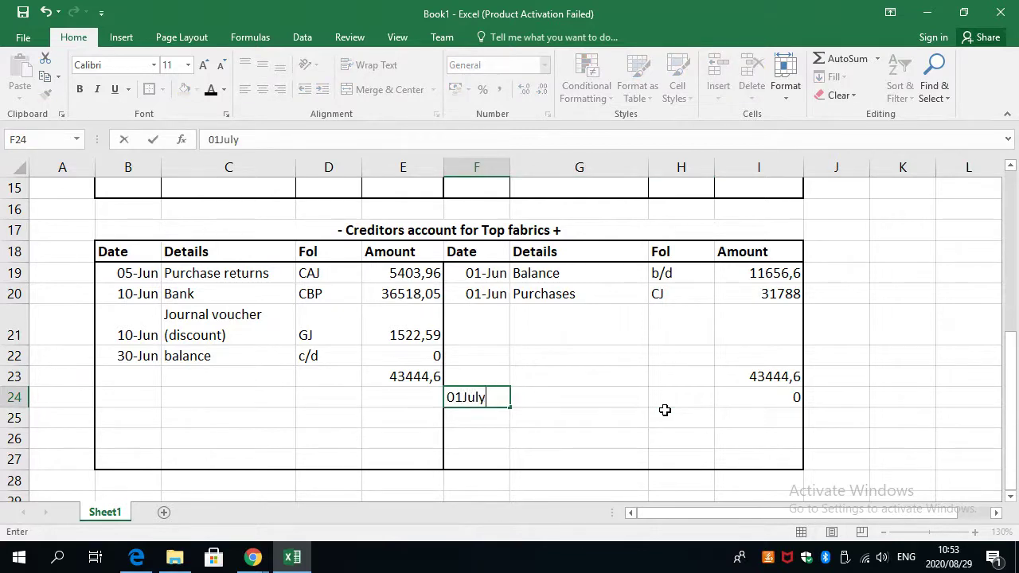
{"action": "key", "text": "ctrl+Return"}
{"action": "key", "text": "Right"}
{"action": "type", "text": "bal"}
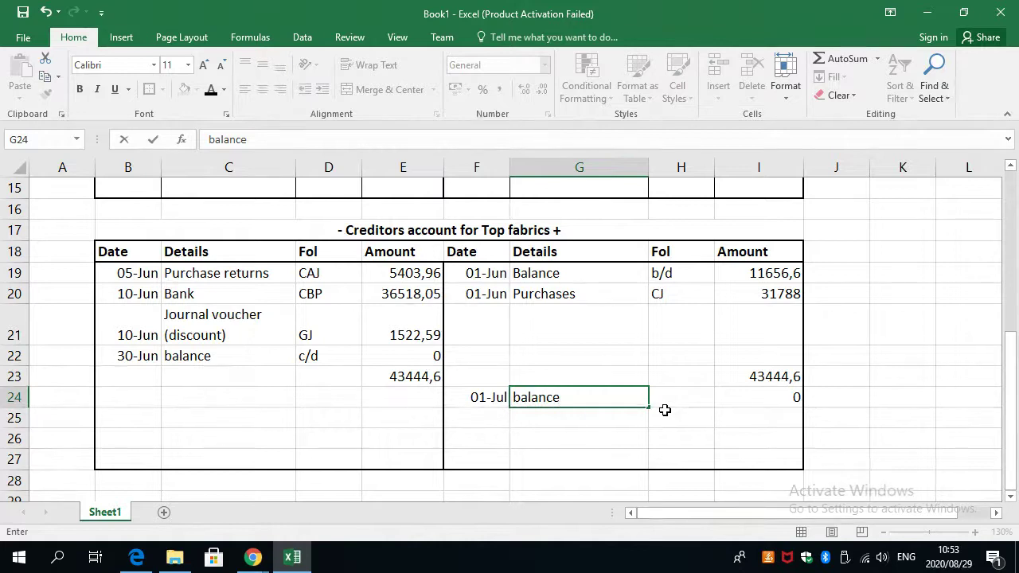
{"action": "key", "text": "Right"}
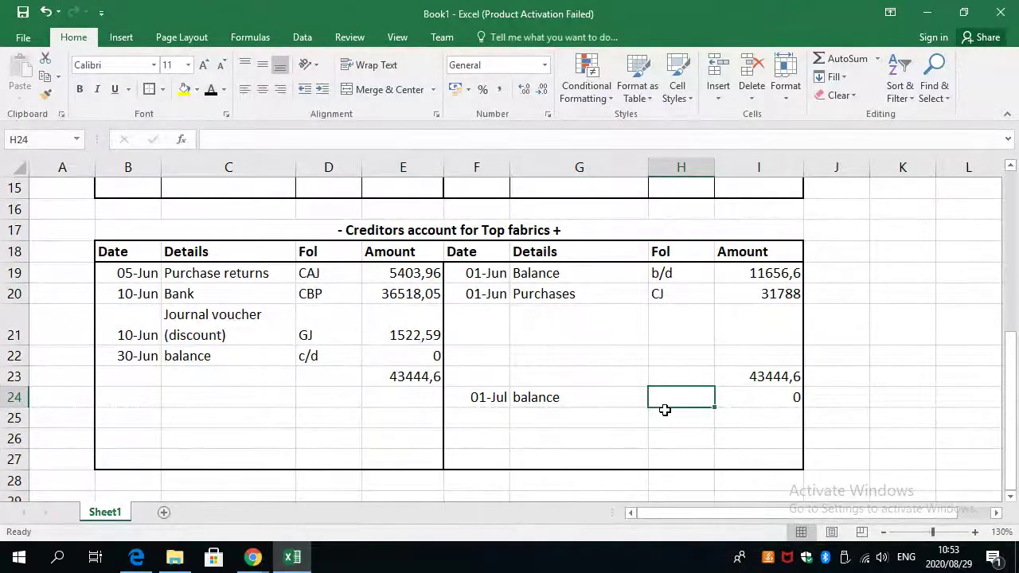
{"action": "type", "text": "b/d"}
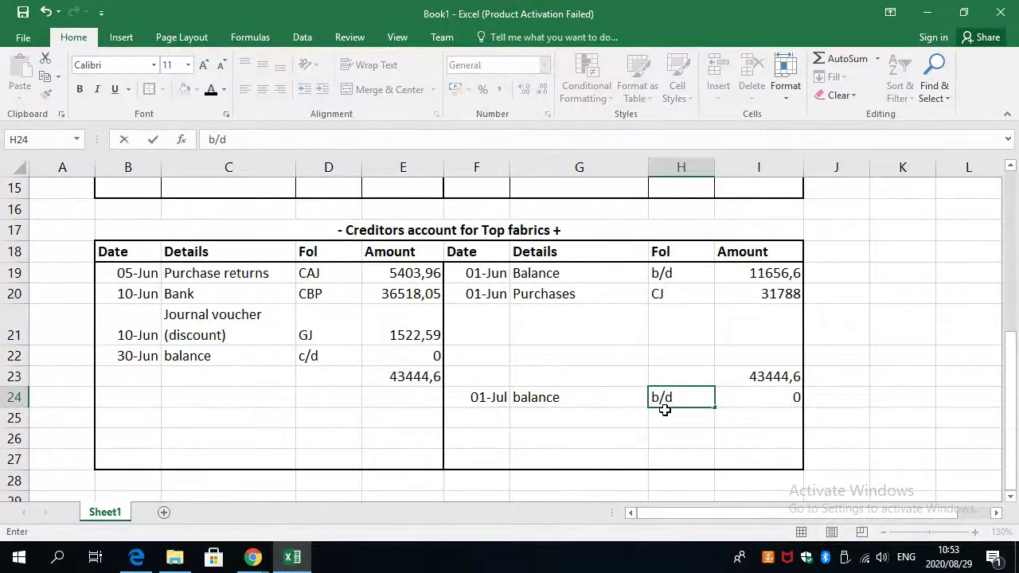
{"action": "key", "text": "Return"}
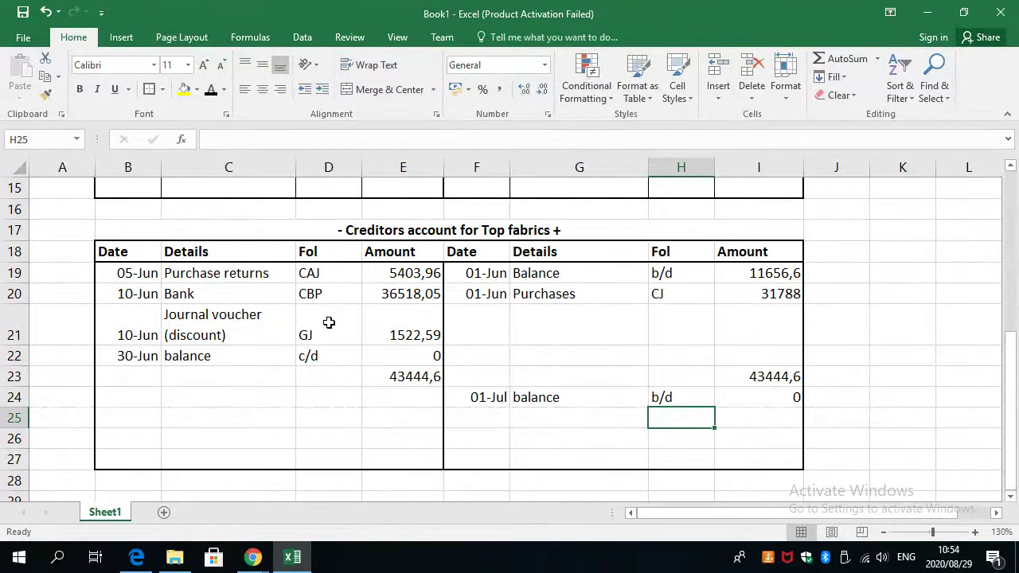
Switch to the PDF and tick off Top Fabrics with the pen in the 31 May 20.9 creditors list.
{"action": "scroll", "coordinate": [255, 331], "scroll_direction": "down", "scroll_amount": 1}
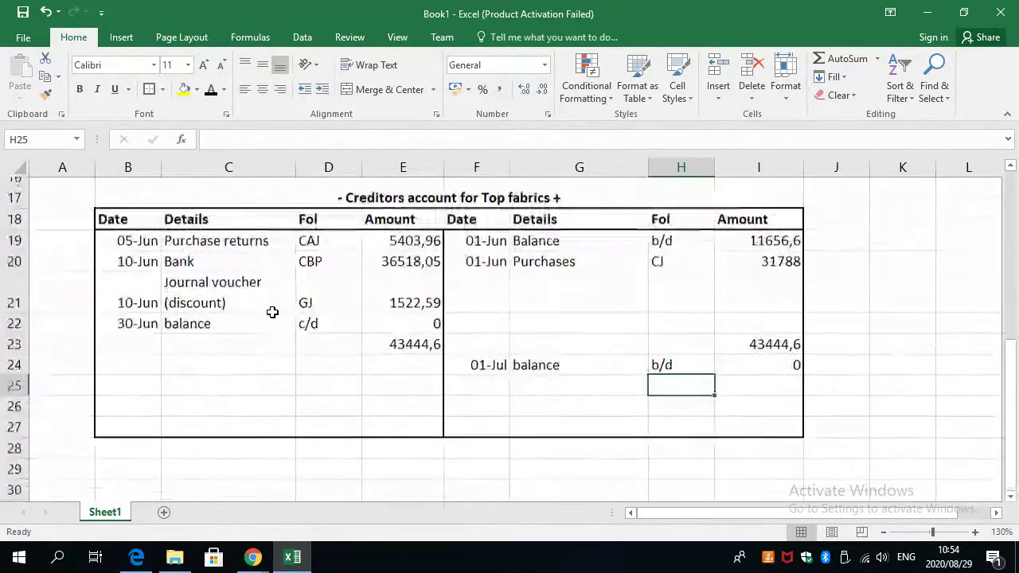
{"action": "scroll", "coordinate": [262, 318], "scroll_direction": "up", "scroll_amount": 4}
{"action": "key", "text": "alt+Tab"}
{"action": "scroll", "coordinate": [215, 358], "scroll_direction": "up", "scroll_amount": 15}
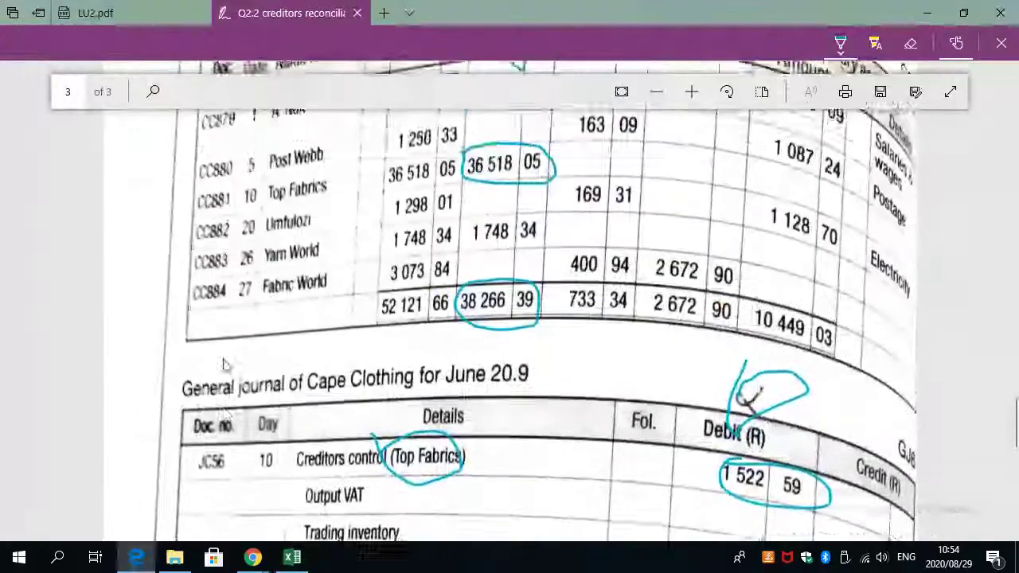
{"action": "scroll", "coordinate": [243, 330], "scroll_direction": "up", "scroll_amount": 3}
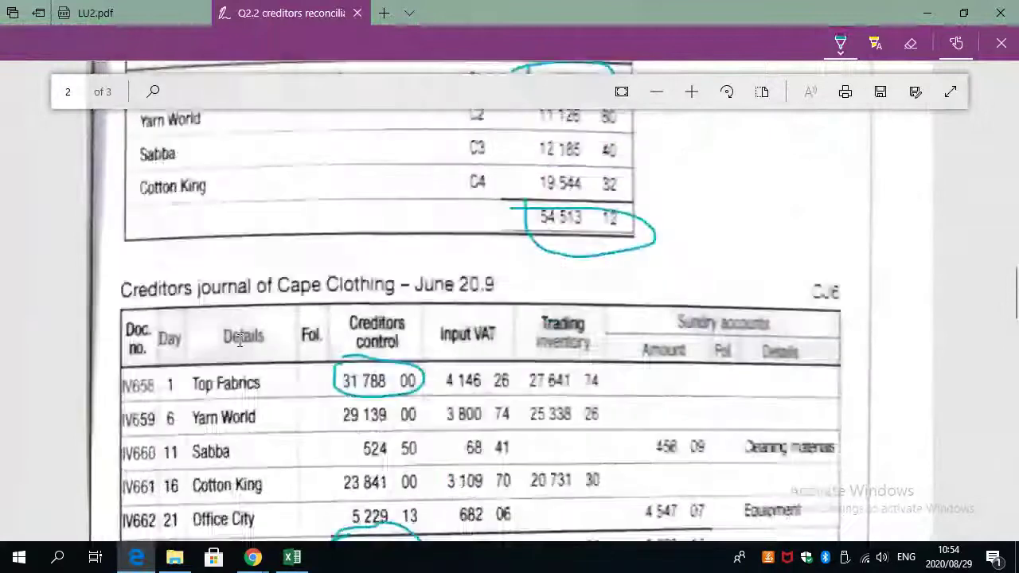
{"action": "scroll", "coordinate": [254, 298], "scroll_direction": "down", "scroll_amount": 3}
{"action": "scroll", "coordinate": [255, 294], "scroll_direction": "up", "scroll_amount": 6}
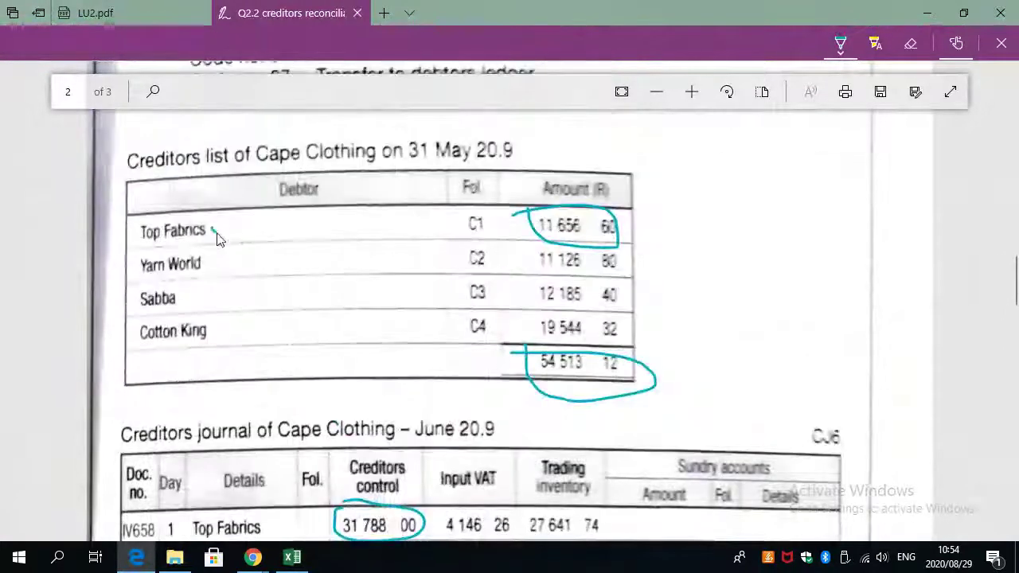
{"action": "left_click_drag", "start_coordinate": [212, 222], "coordinate": [236, 205]}
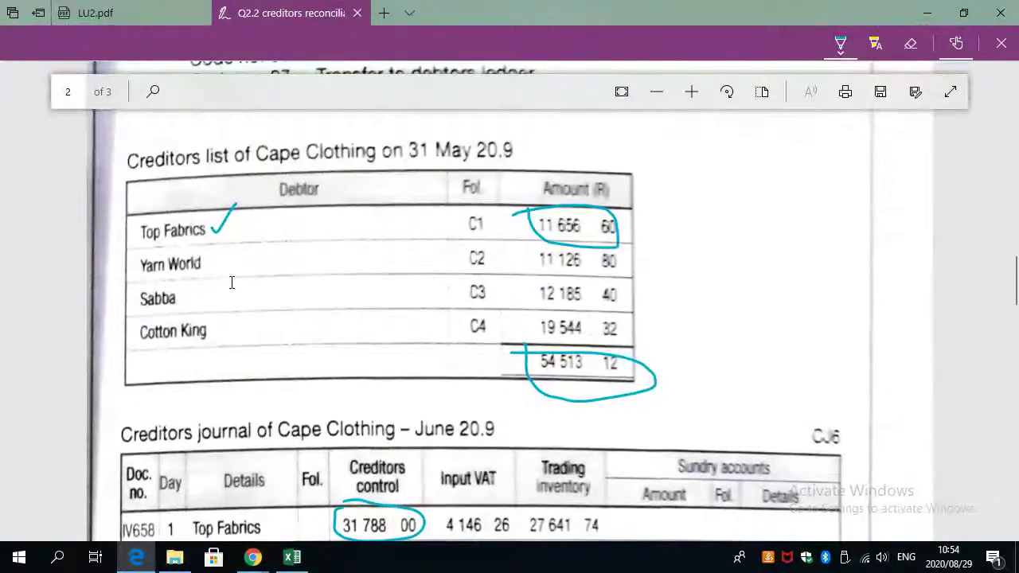
Return to the workbook and copy the whole Top Fabrics account, B17:I27, to a new block starting at B29.
{"action": "key", "text": "alt+Tab"}
{"action": "scroll", "coordinate": [245, 303], "scroll_direction": "down", "scroll_amount": 3}
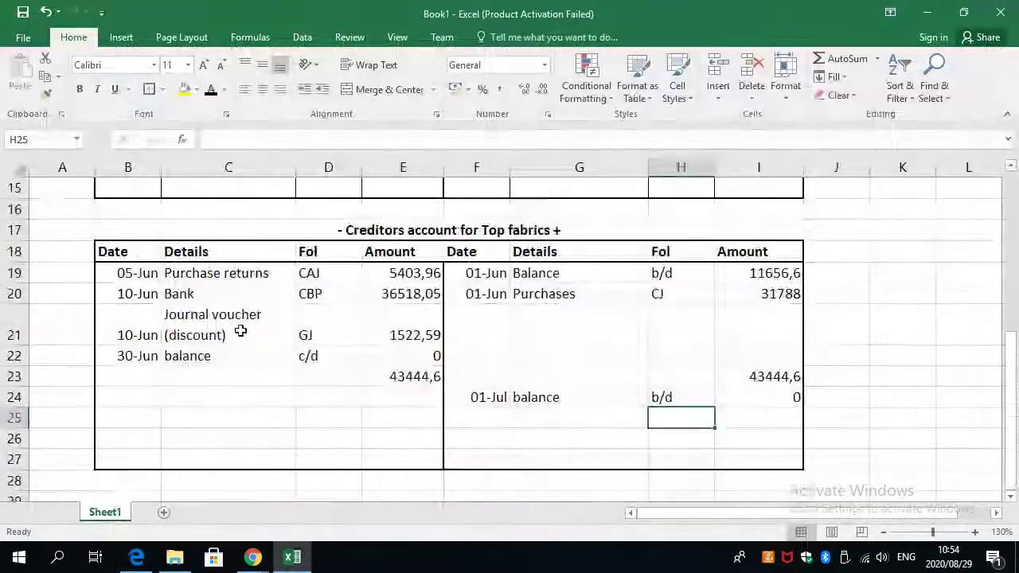
{"action": "left_click_drag", "start_coordinate": [127, 239], "coordinate": [200, 461]}
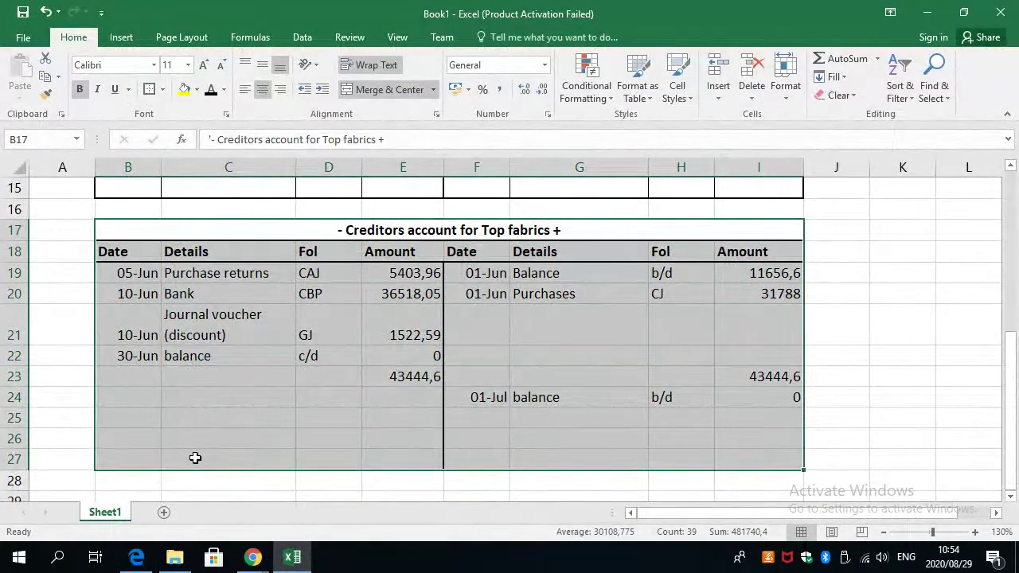
{"action": "key", "text": "ctrl+c"}
{"action": "scroll", "coordinate": [159, 451], "scroll_direction": "down", "scroll_amount": 1}
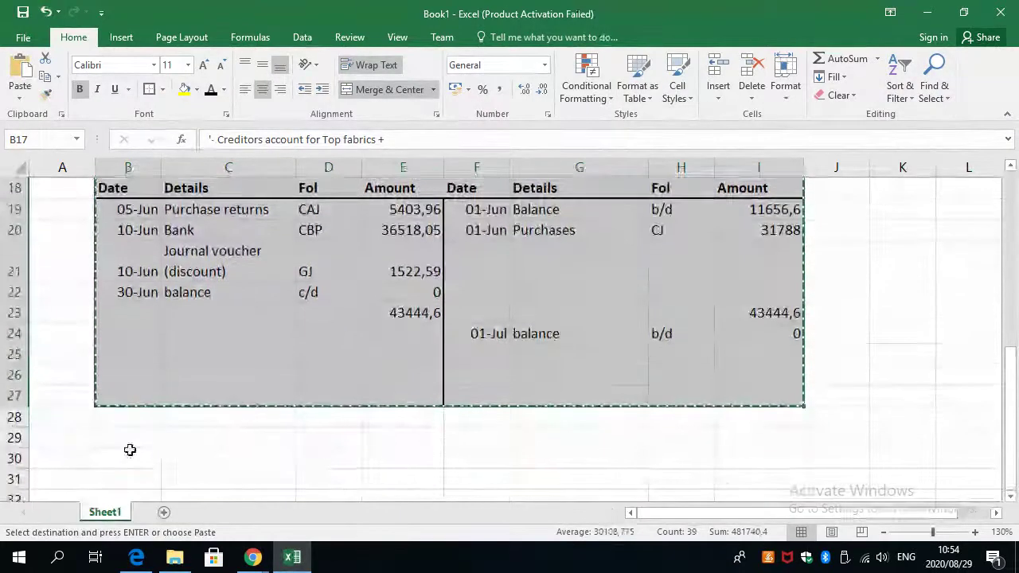
{"action": "left_click", "coordinate": [100, 437]}
{"action": "key", "text": "ctrl+v"}
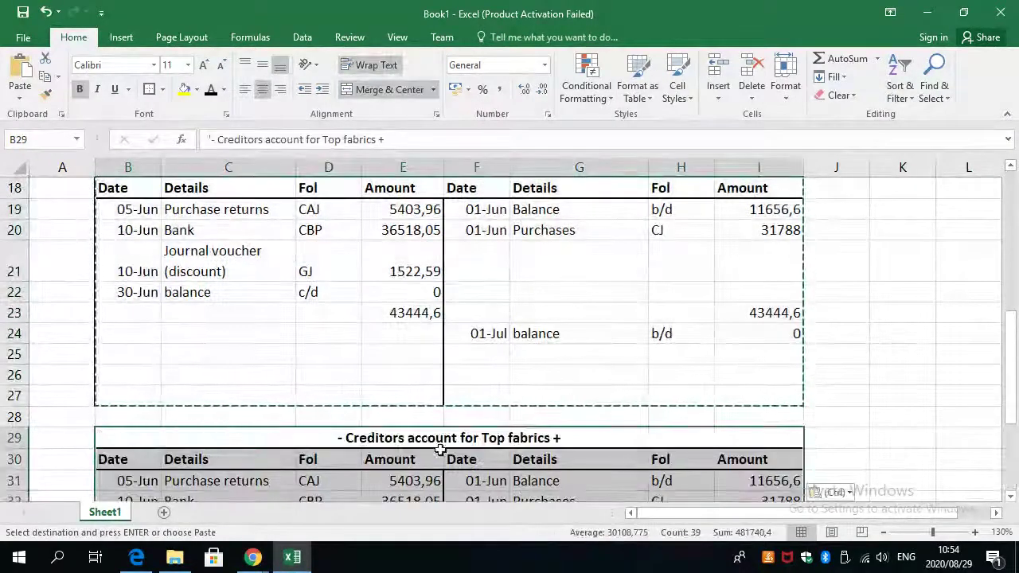
Retitle the copied account in row 29 as "- Creditors account for Yarn world +".
{"action": "double_click", "coordinate": [552, 439]}
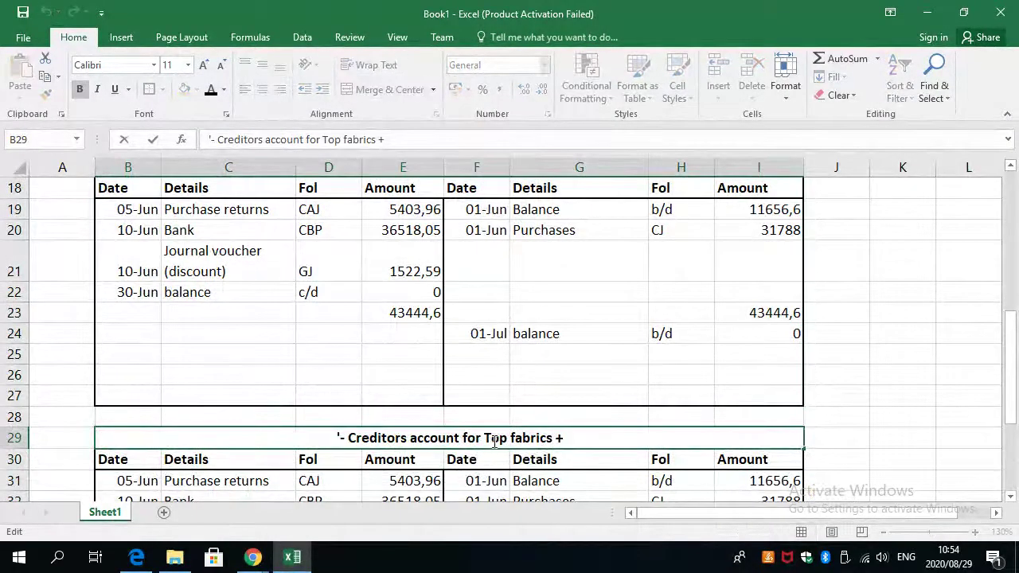
{"action": "key", "text": "BackSpace"}
{"action": "key", "text": "BackSpace"}
{"action": "key", "text": "BackSpace"}
{"action": "key", "text": "BackSpace"}
{"action": "key", "text": "BackSpace"}
{"action": "key", "text": "BackSpace"}
{"action": "key", "text": "BackSpace"}
{"action": "key", "text": "BackSpace"}
{"action": "key", "text": "BackSpace"}
{"action": "key", "text": "BackSpace"}
{"action": "key", "text": "BackSpace"}
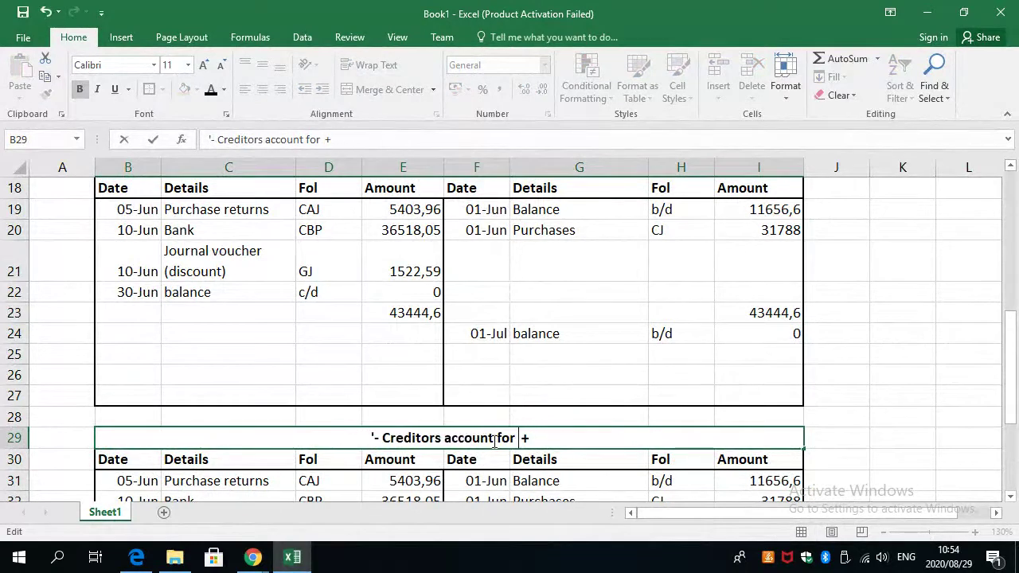
{"action": "type", "text": "Yarn w "}
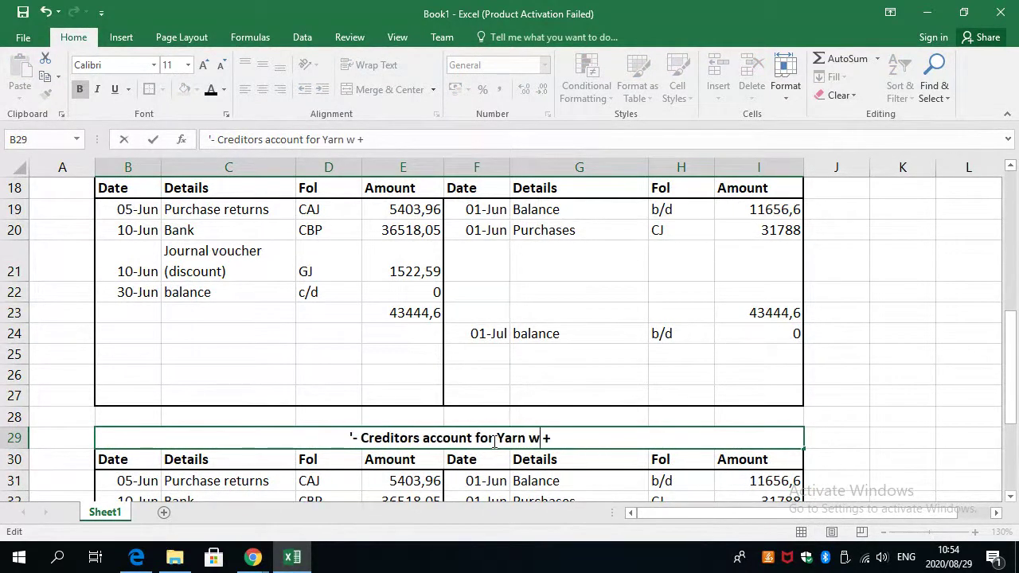
{"action": "type", "text": "orl"}
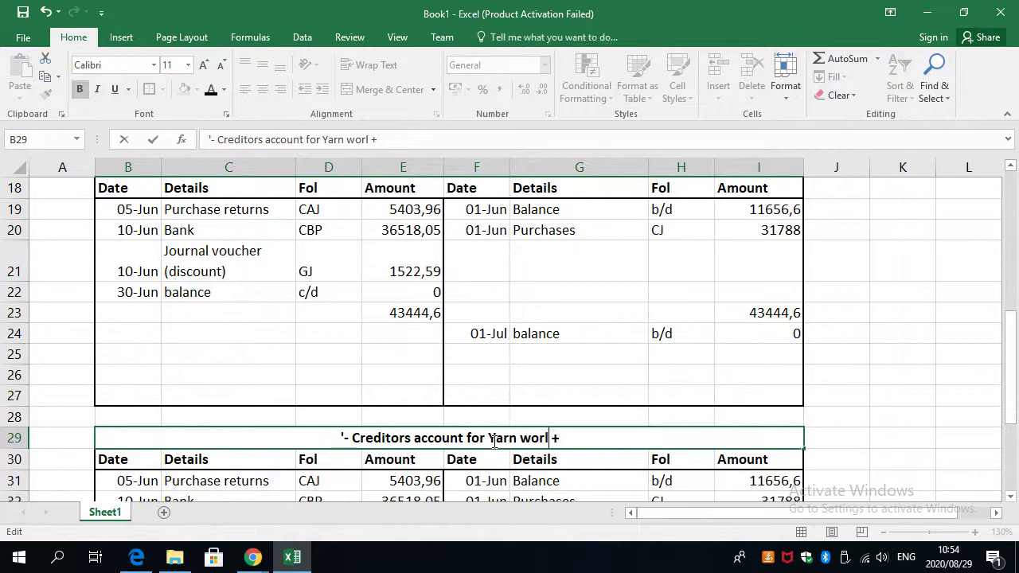
{"action": "type", "text": "d"}
{"action": "scroll", "coordinate": [486, 454], "scroll_direction": "down", "scroll_amount": 4}
{"action": "left_click", "coordinate": [401, 307]}
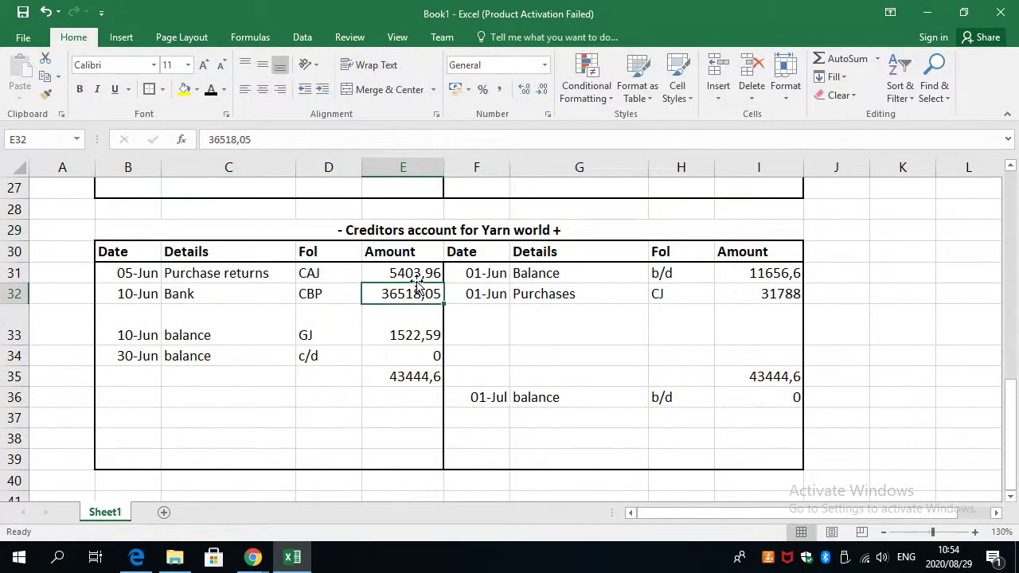
Set Yarn World's opening balance in I31 to 11126,80 from the PDF creditors list and slightly widen column I.
{"action": "left_click", "coordinate": [767, 273]}
{"action": "key", "text": "alt+Tab"}
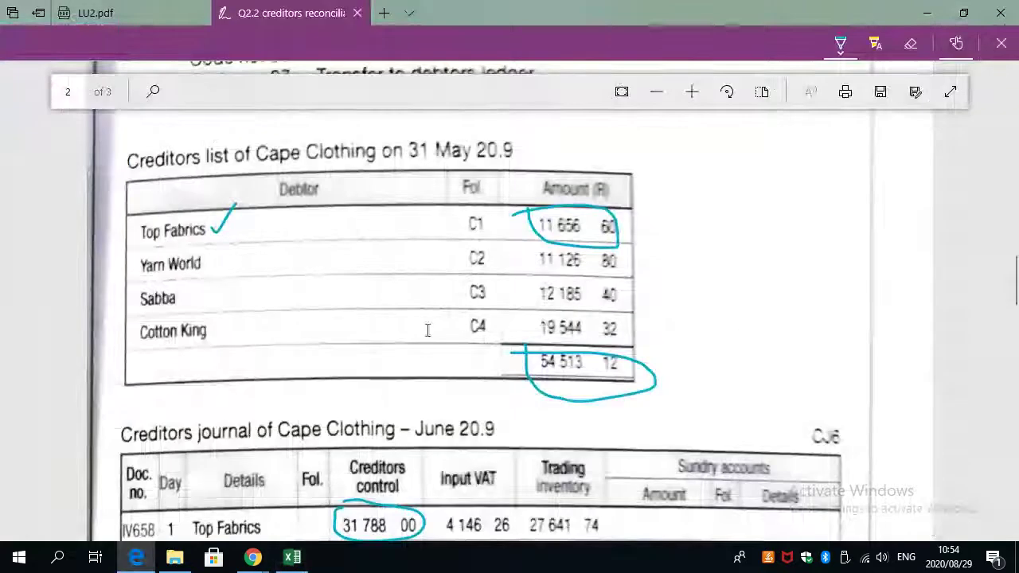
{"action": "key", "text": "alt+Tab"}
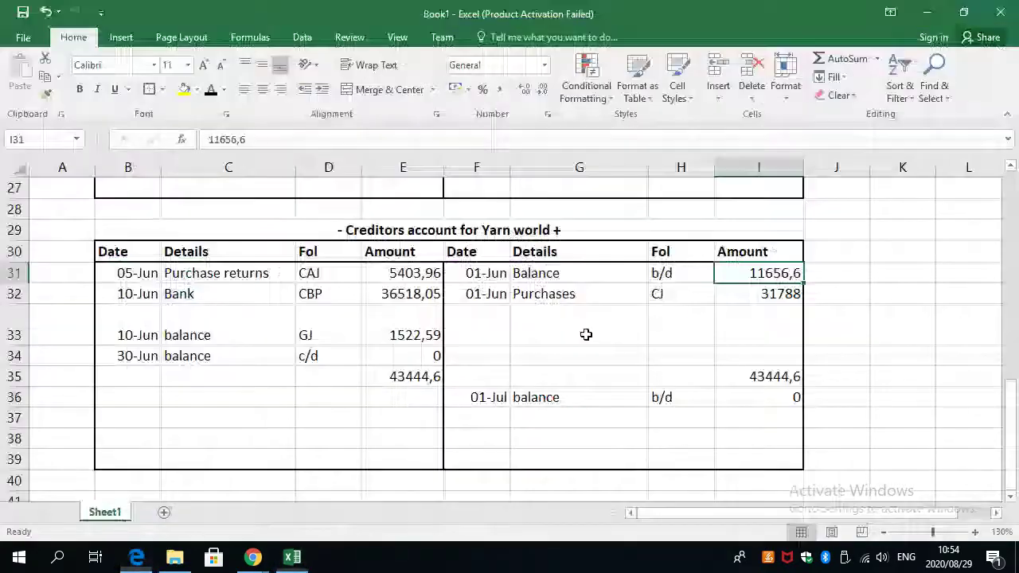
{"action": "type", "text": "11126"}
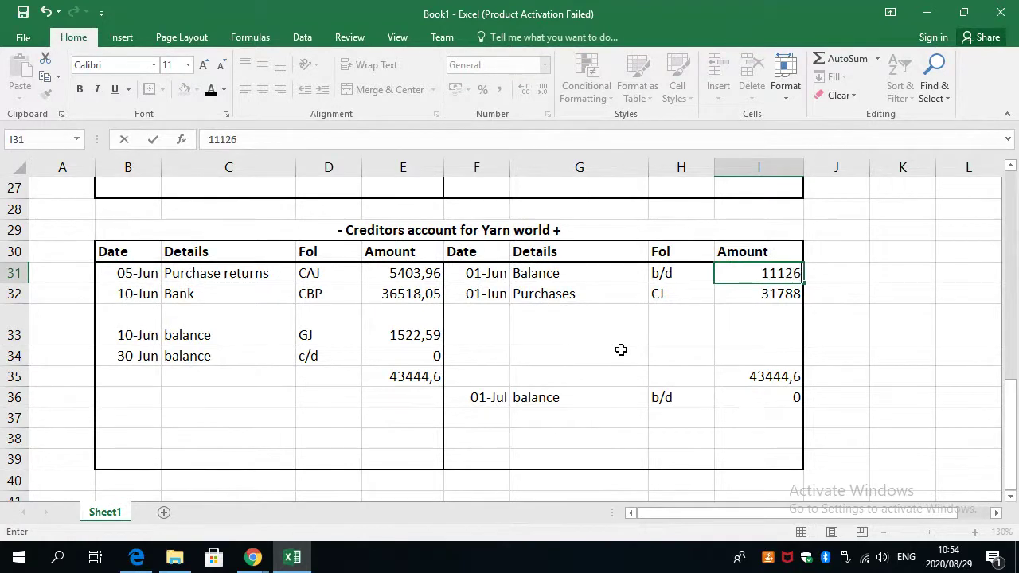
{"action": "key", "text": "alt+Tab"}
{"action": "key", "text": "alt+Tab"}
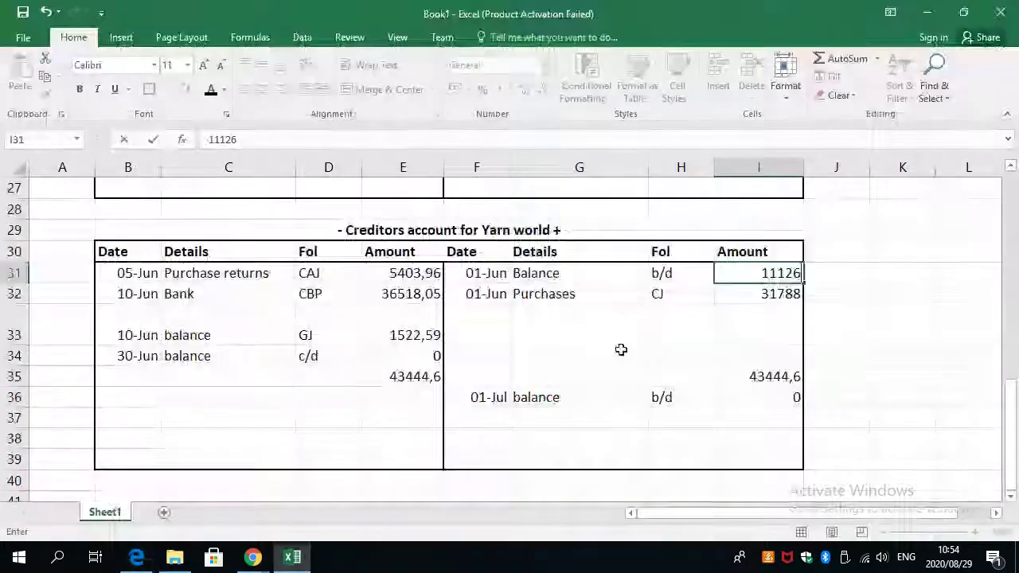
{"action": "type", "text": ",80"}
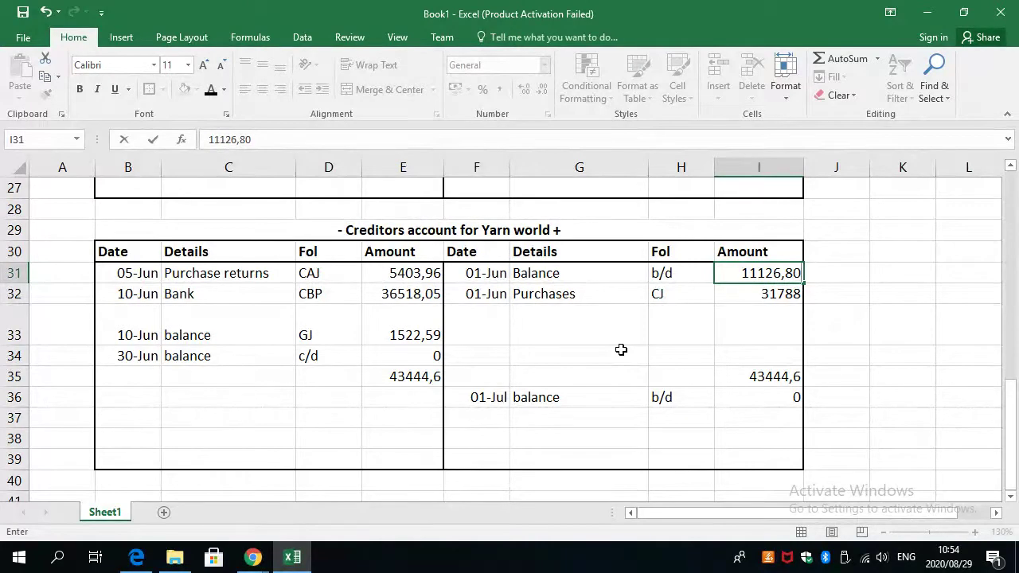
{"action": "left_click", "coordinate": [750, 301]}
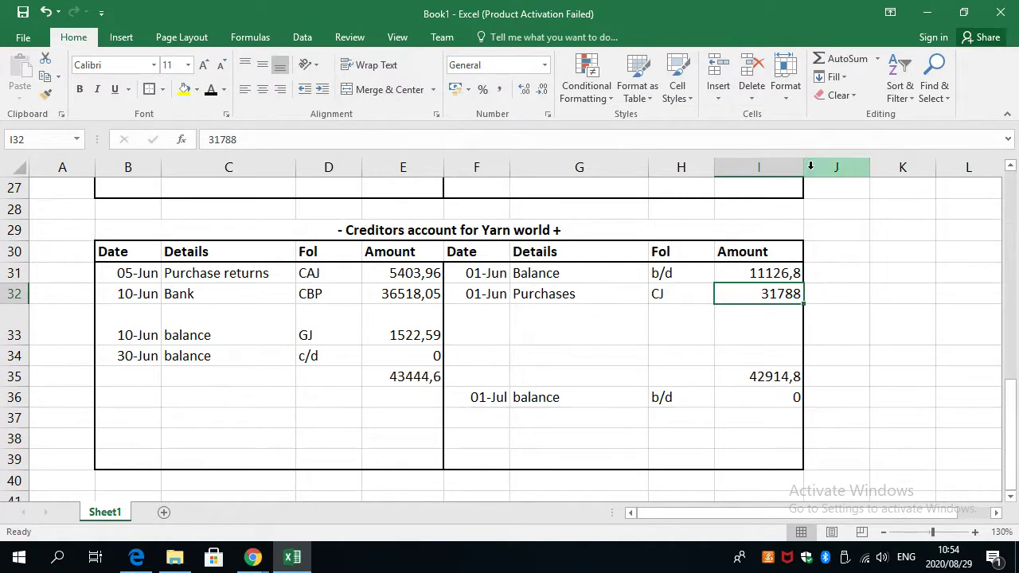
{"action": "left_click_drag", "start_coordinate": [804, 167], "coordinate": [813, 167]}
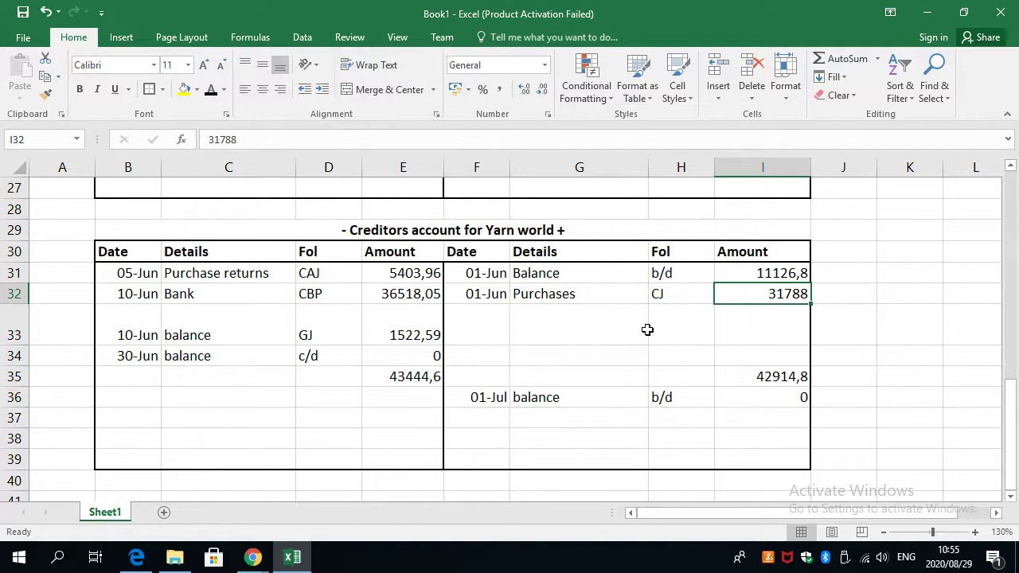
Circle Yarn World's creditors control amount in the PDF creditors journal and enter 29139 as the Purchases amount in I32.
{"action": "key", "text": "alt+Tab"}
{"action": "scroll", "coordinate": [304, 314], "scroll_direction": "down", "scroll_amount": 3}
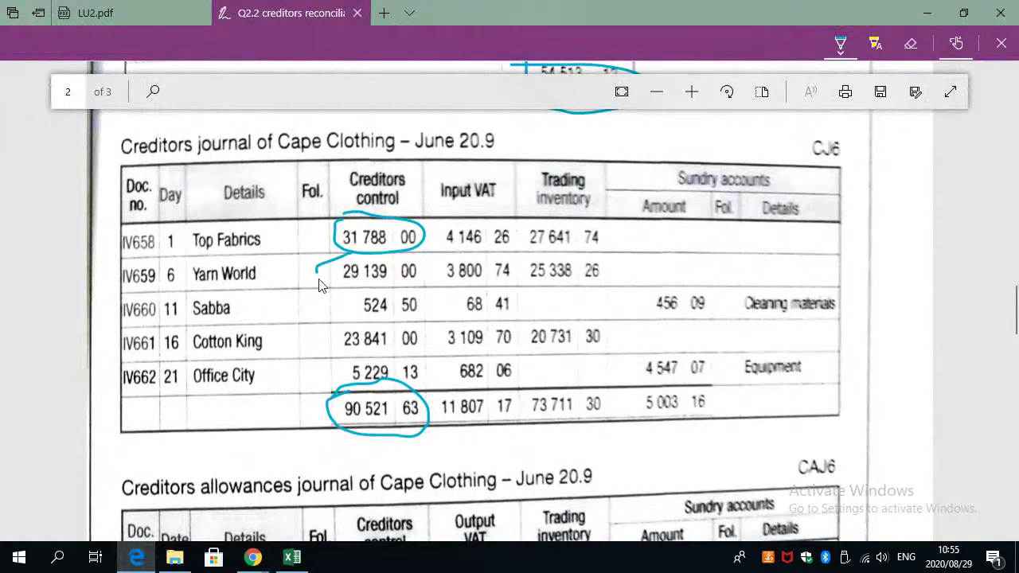
{"action": "left_click_drag", "start_coordinate": [318, 286], "coordinate": [416, 294]}
{"action": "key", "text": "alt+Tab"}
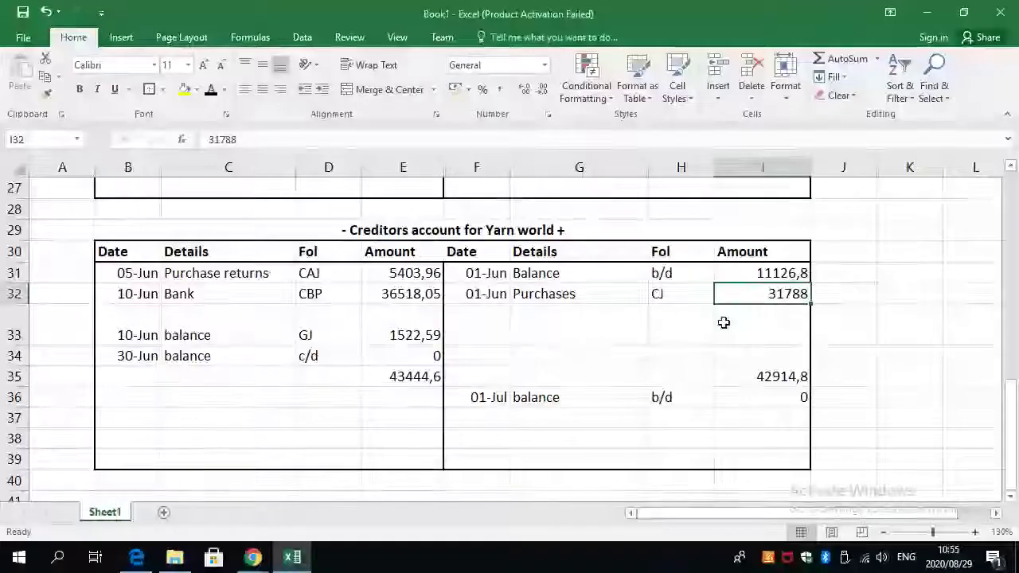
{"action": "type", "text": "29139"}
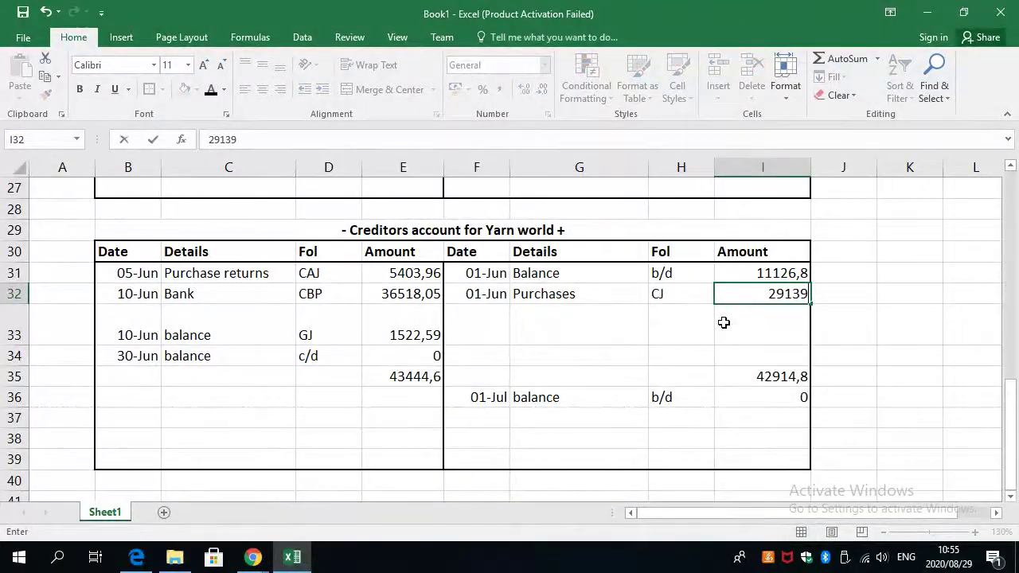
{"action": "key", "text": "Return"}
Switch to the PDF and circle Yarn World's creditors control amount in the June 20.9 creditors allowances journal.
{"action": "key", "text": "alt+Tab"}
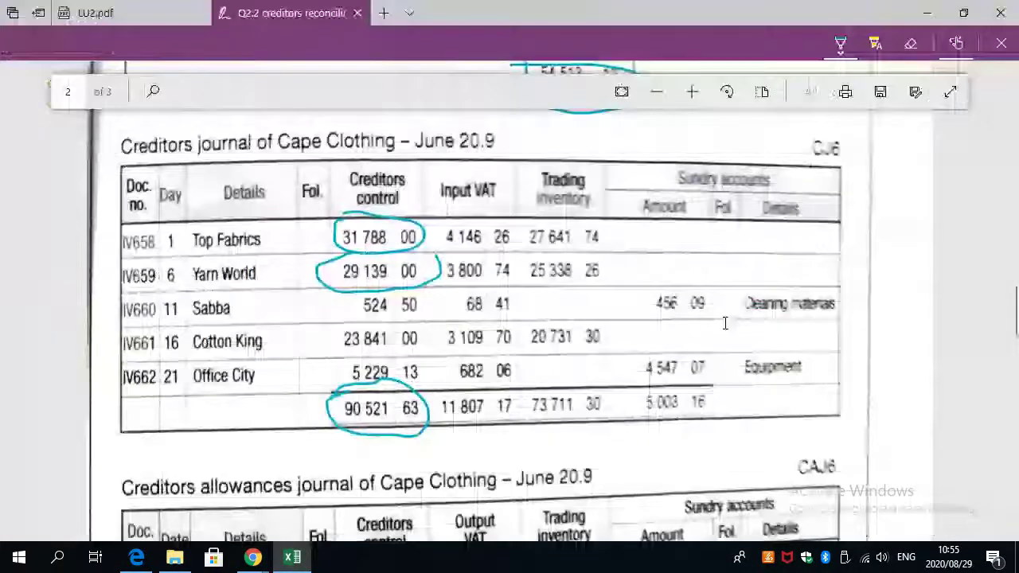
{"action": "scroll", "coordinate": [557, 429], "scroll_direction": "down", "scroll_amount": 5}
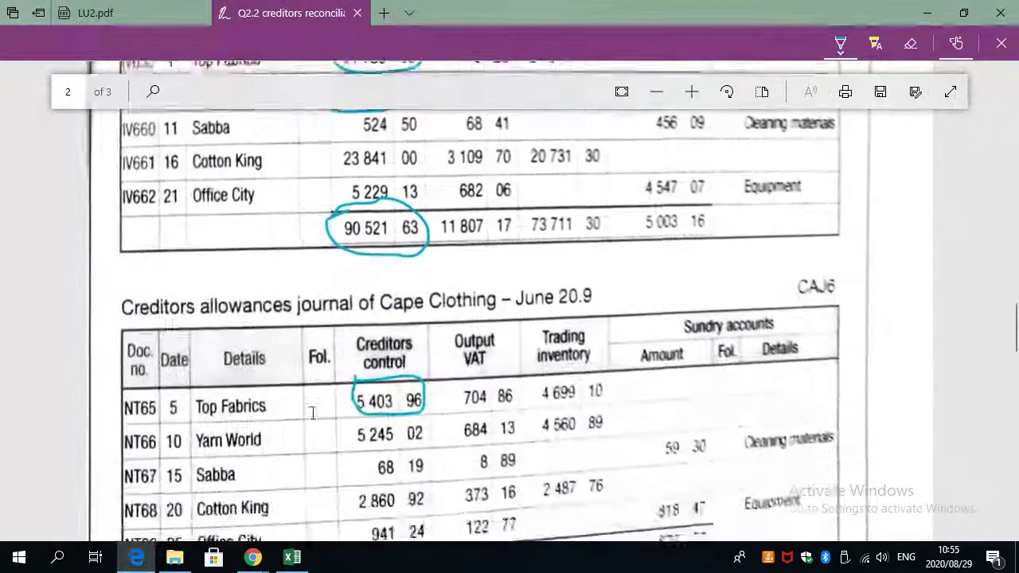
{"action": "mouse_move", "coordinate": [346, 247]}
{"action": "left_mouse_down"}
{"action": "mouse_move", "coordinate": [350, 267]}
{"action": "mouse_move", "coordinate": [421, 284]}
{"action": "mouse_move", "coordinate": [351, 256]}
{"action": "left_mouse_up"}
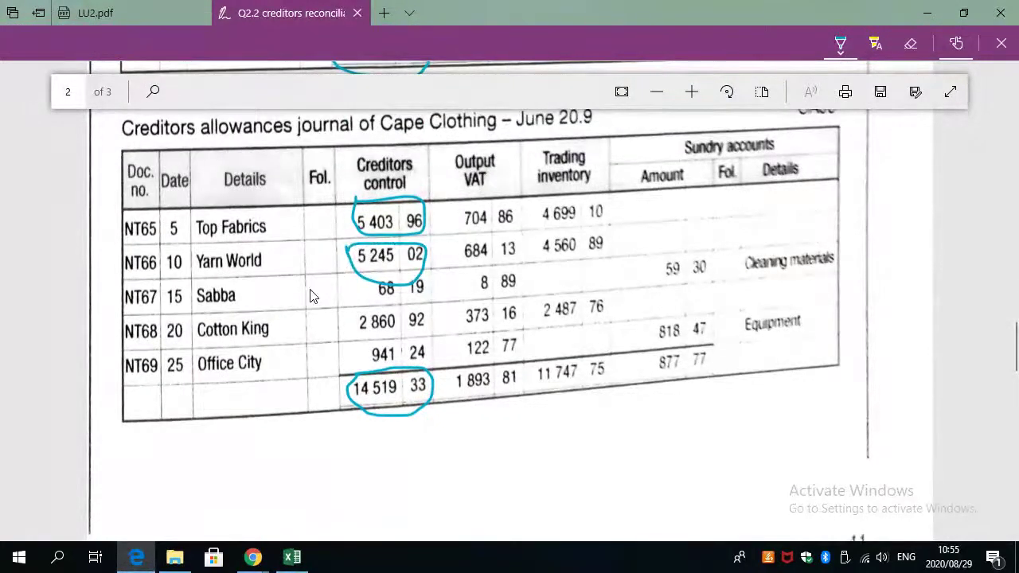
Return to the workbook and set the Yarn World purchase returns amount in E31 to 5245,02.
{"action": "key", "text": "alt+Tab"}
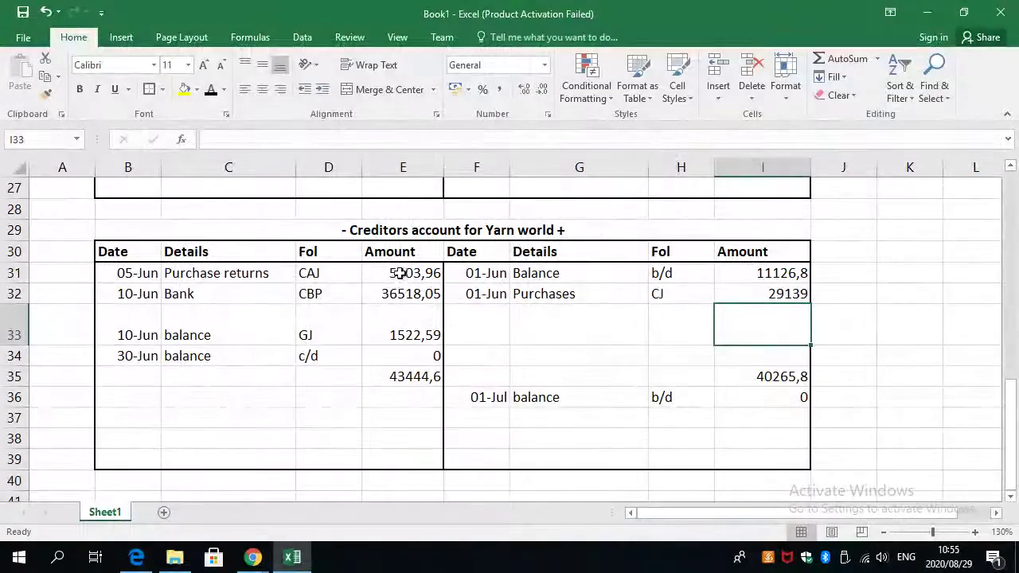
{"action": "left_click", "coordinate": [404, 273]}
{"action": "type", "text": "5245,"}
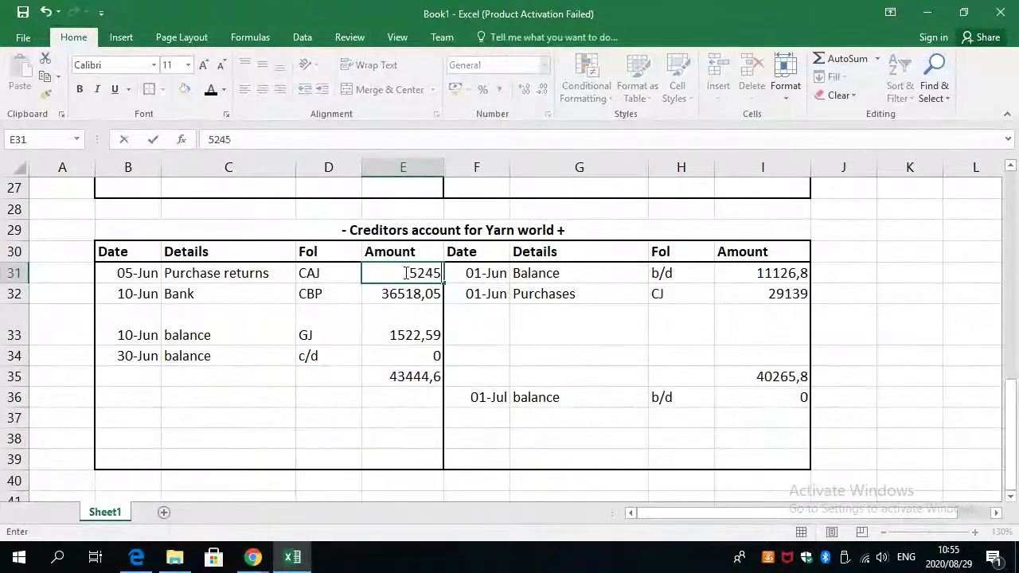
{"action": "key", "text": "alt+Tab"}
{"action": "key", "text": "alt+Tab"}
{"action": "key", "text": "alt+Tab"}
{"action": "key", "text": "alt+Tab"}
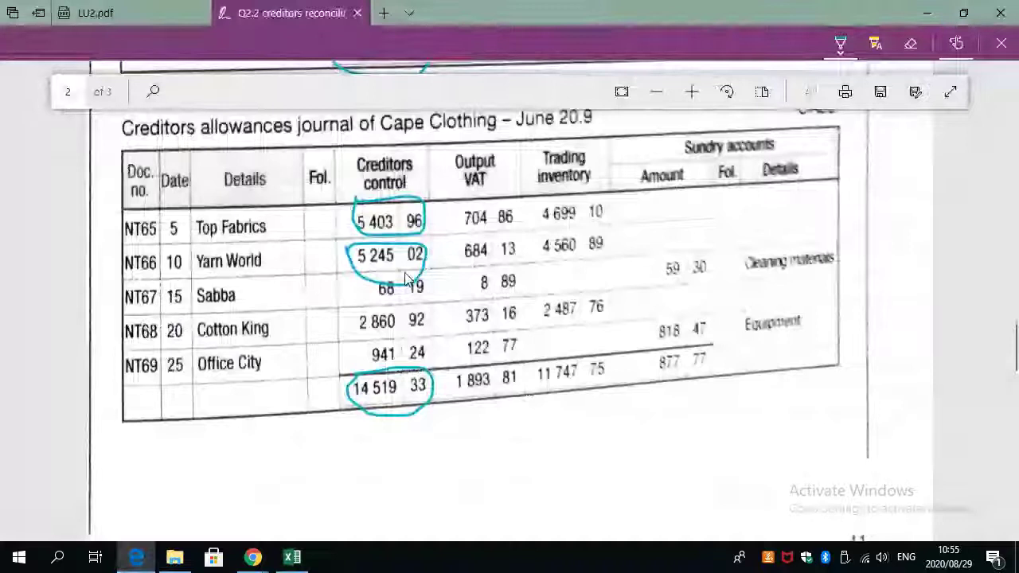
{"action": "type", "text": "0"}
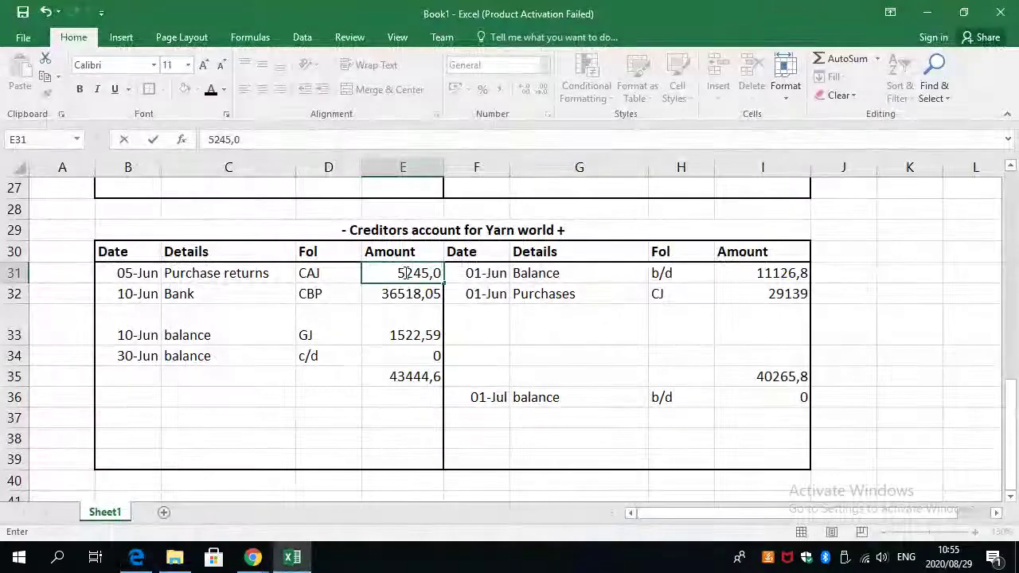
{"action": "type", "text": "2"}
{"action": "key", "text": "Return"}
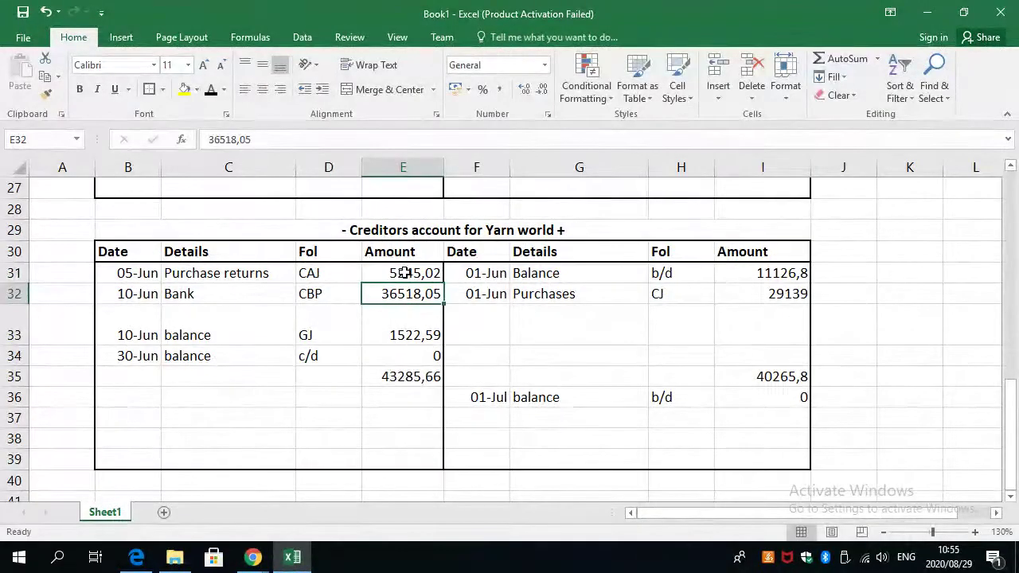
Circle Yarn World and its creditors control amount in the PDF's June 20.9 cashbook payments table.
{"action": "key", "text": "alt+Tab"}
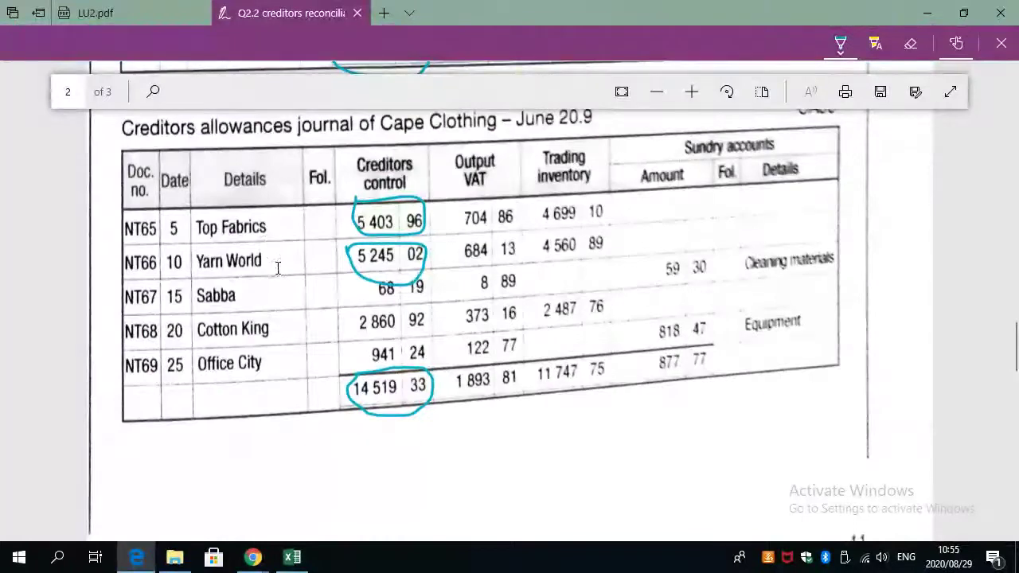
{"action": "key", "text": "alt+Tab"}
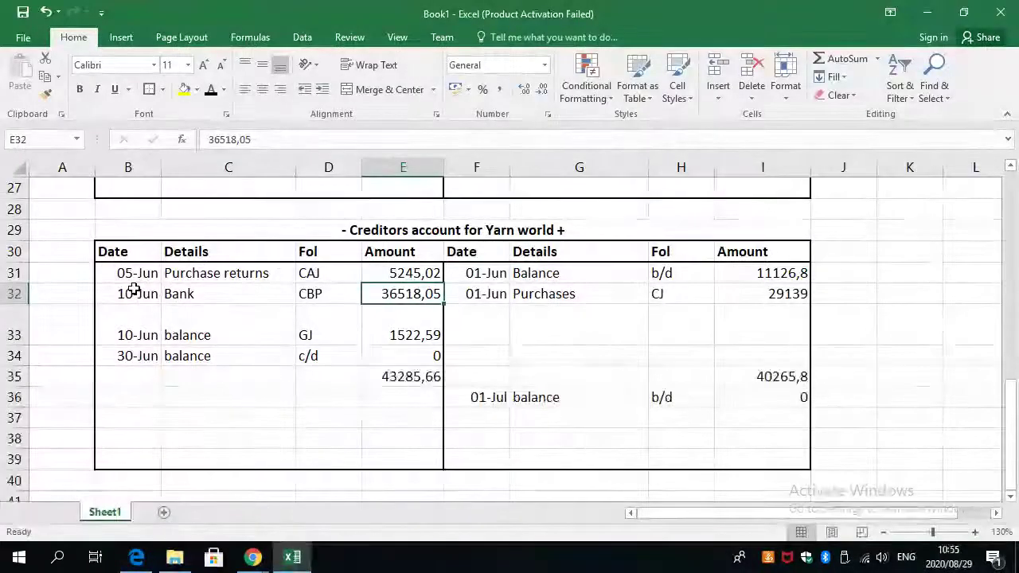
{"action": "key", "text": "alt+Tab"}
{"action": "key", "text": "alt+Tab"}
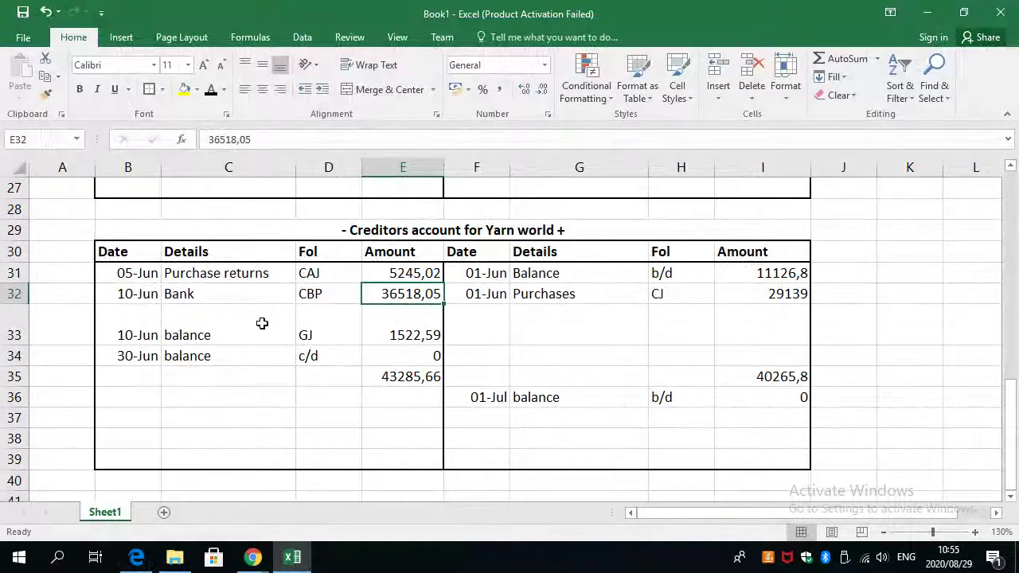
{"action": "key", "text": "alt+Tab"}
{"action": "scroll", "coordinate": [220, 354], "scroll_direction": "up", "scroll_amount": 5}
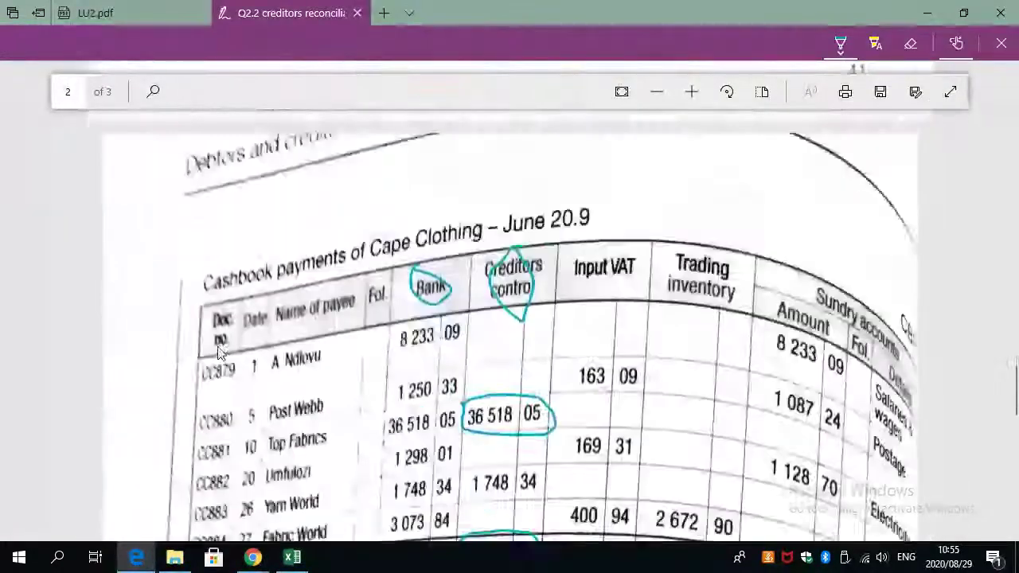
{"action": "scroll", "coordinate": [221, 354], "scroll_direction": "down", "scroll_amount": 3}
{"action": "key", "text": "alt+Tab"}
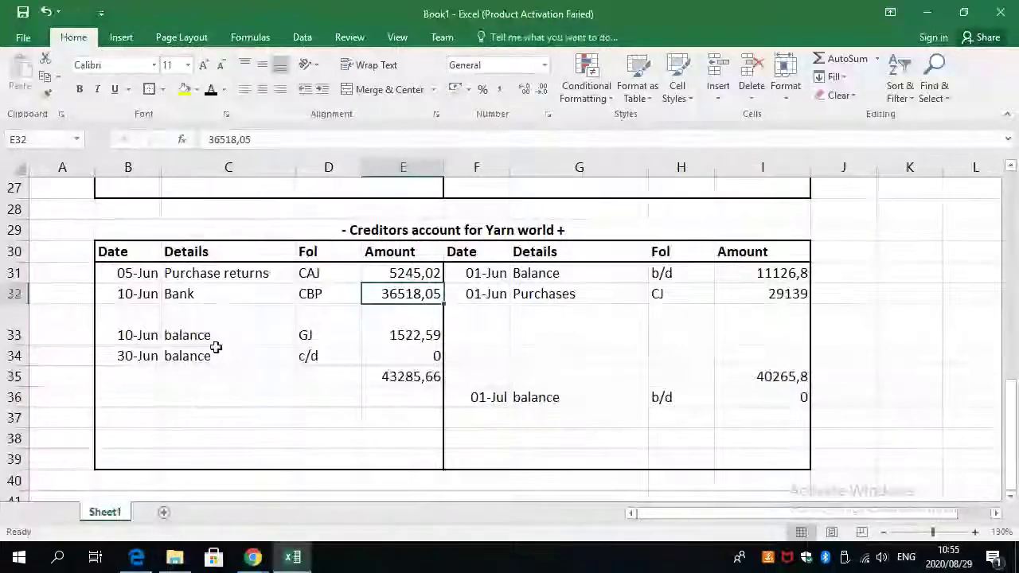
{"action": "key", "text": "alt+Tab"}
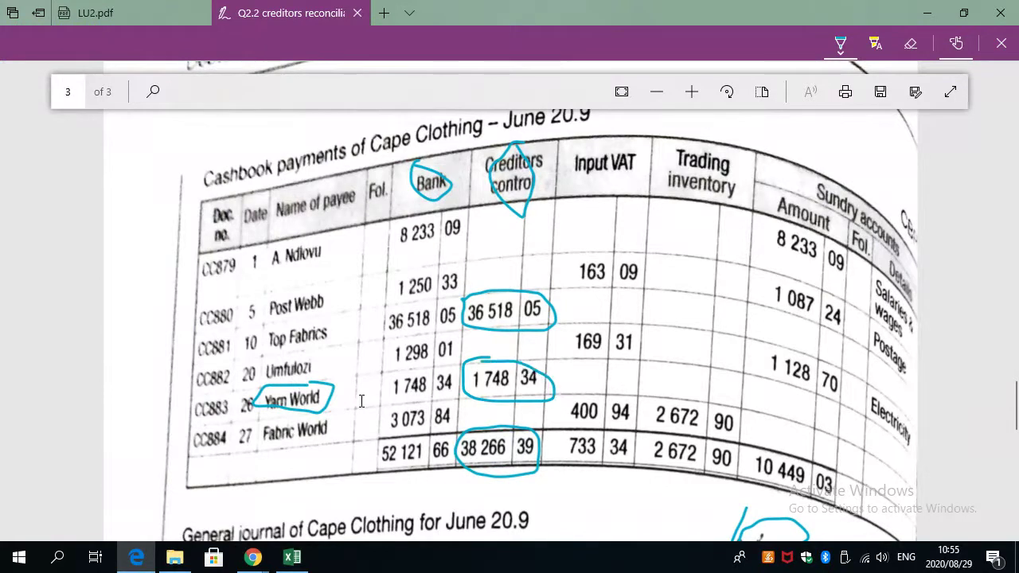
Return to the workbook and set the Yarn World bank payment in E32 to 1748,34.
{"action": "key", "text": "alt+Tab"}
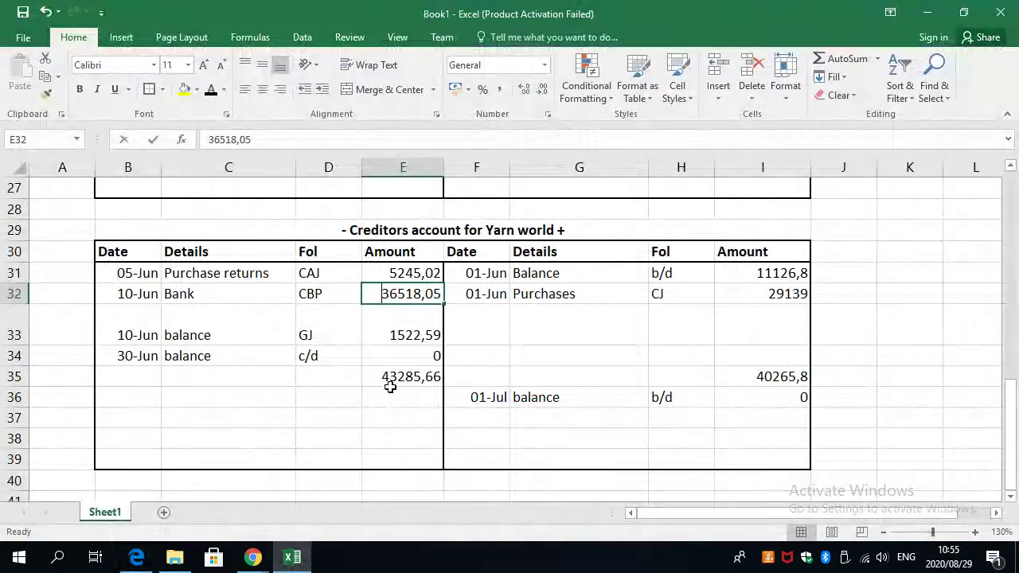
{"action": "type", "text": "1732"}
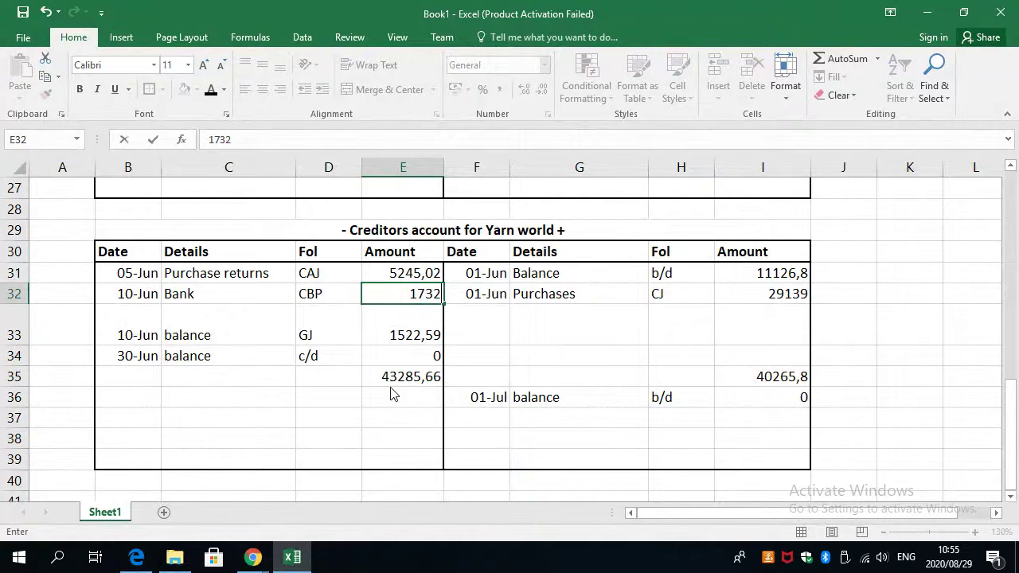
{"action": "key", "text": "alt+Tab"}
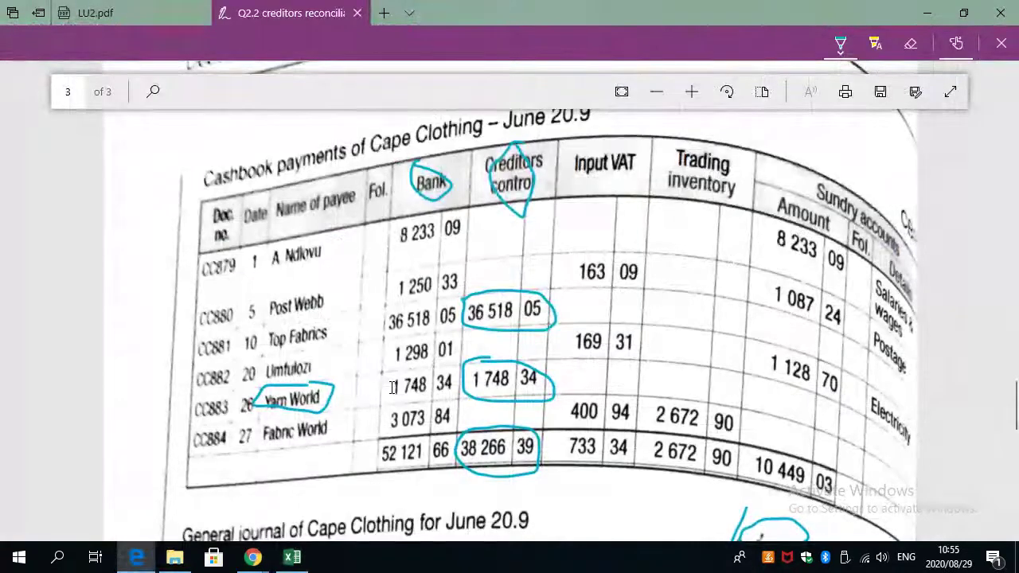
{"action": "key", "text": "alt+Tab"}
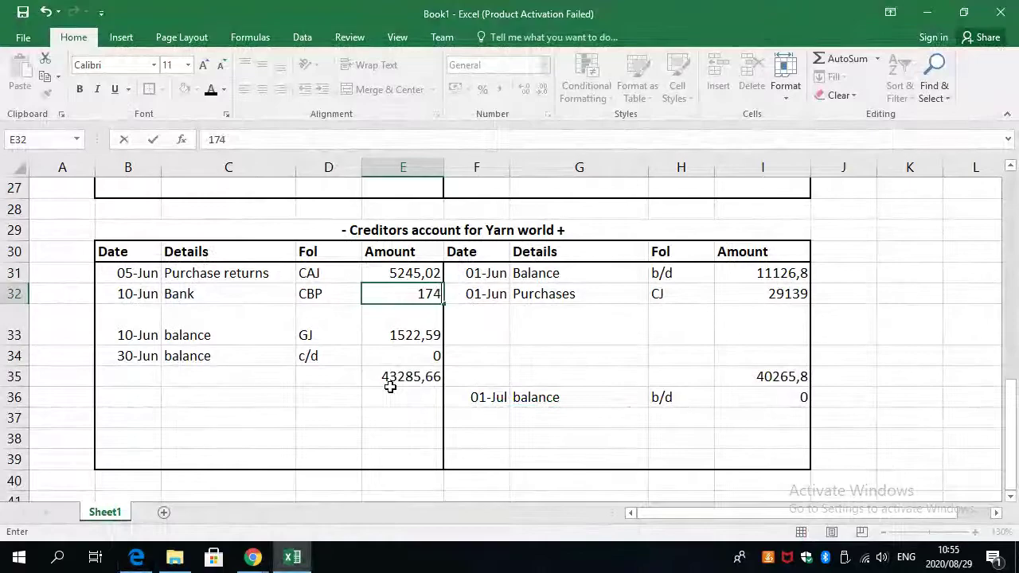
{"action": "type", "text": "8"}
{"action": "key", "text": "alt+Tab"}
{"action": "key", "text": "alt+Tab"}
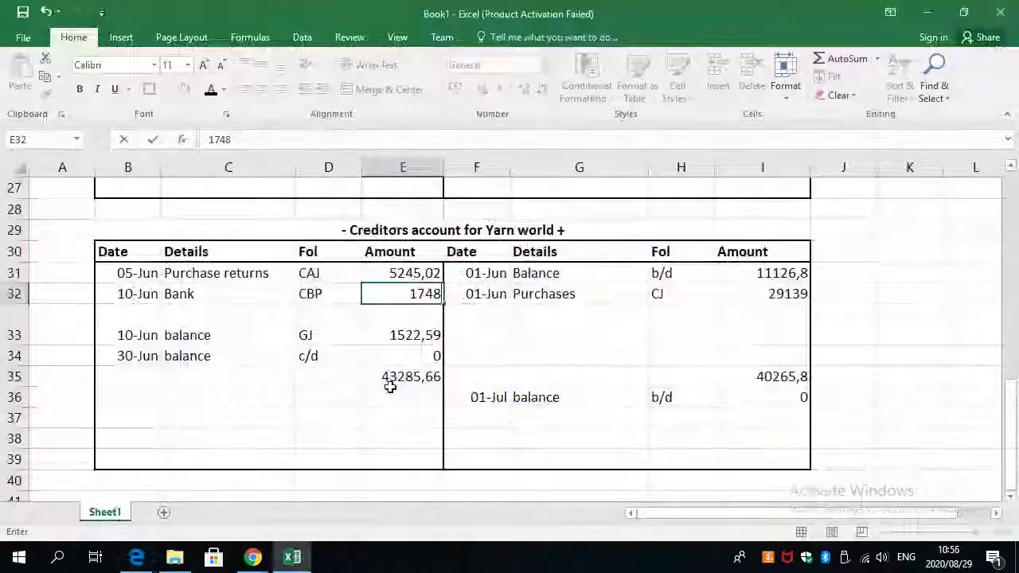
{"action": "type", "text": ",34"}
{"action": "key", "text": "Return"}
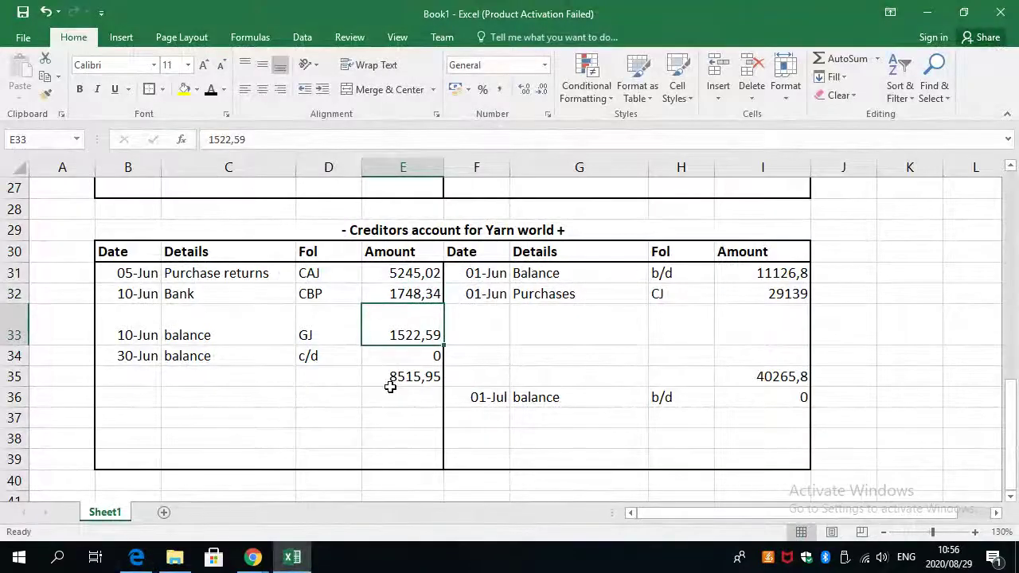
Switch to the PDF and review the June 20.9 general journal entry JC57 for Yarn World's balance transfer.
{"action": "key", "text": "alt+Tab"}
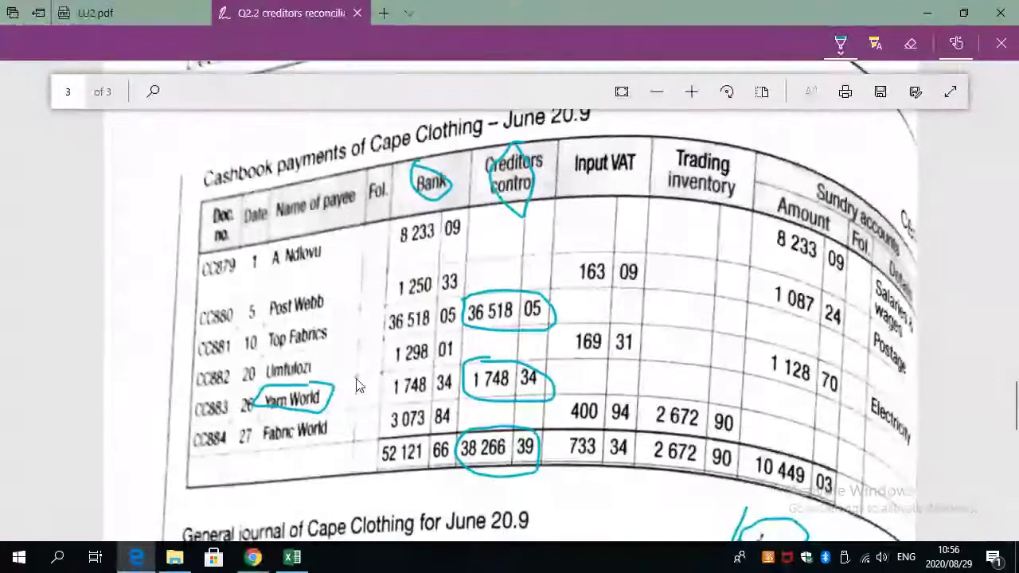
{"action": "scroll", "coordinate": [360, 388], "scroll_direction": "down", "scroll_amount": 5}
{"action": "scroll", "coordinate": [361, 387], "scroll_direction": "down", "scroll_amount": 3}
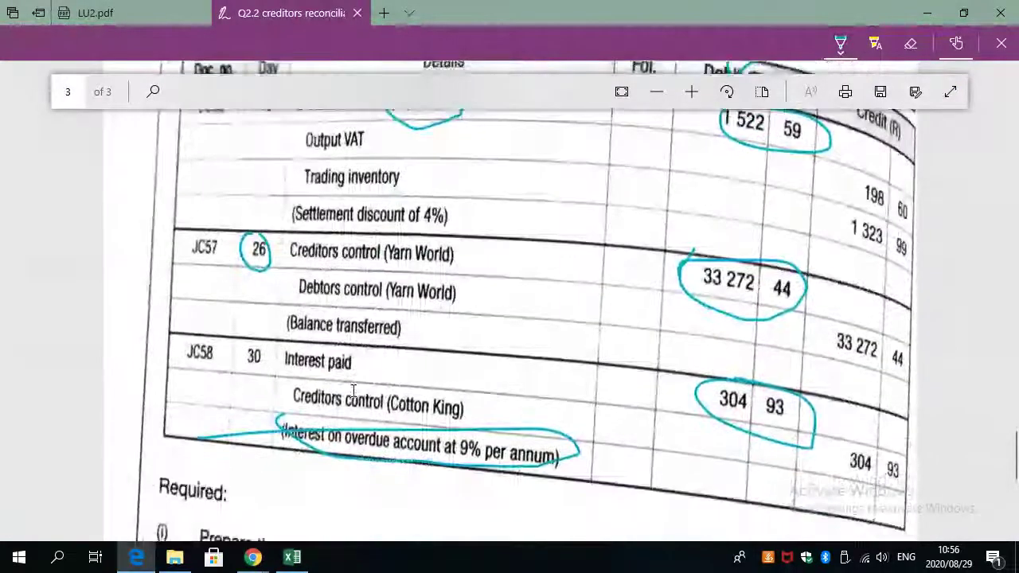
{"action": "scroll", "coordinate": [353, 390], "scroll_direction": "up", "scroll_amount": 1}
{"action": "scroll", "coordinate": [353, 390], "scroll_direction": "up", "scroll_amount": 1}
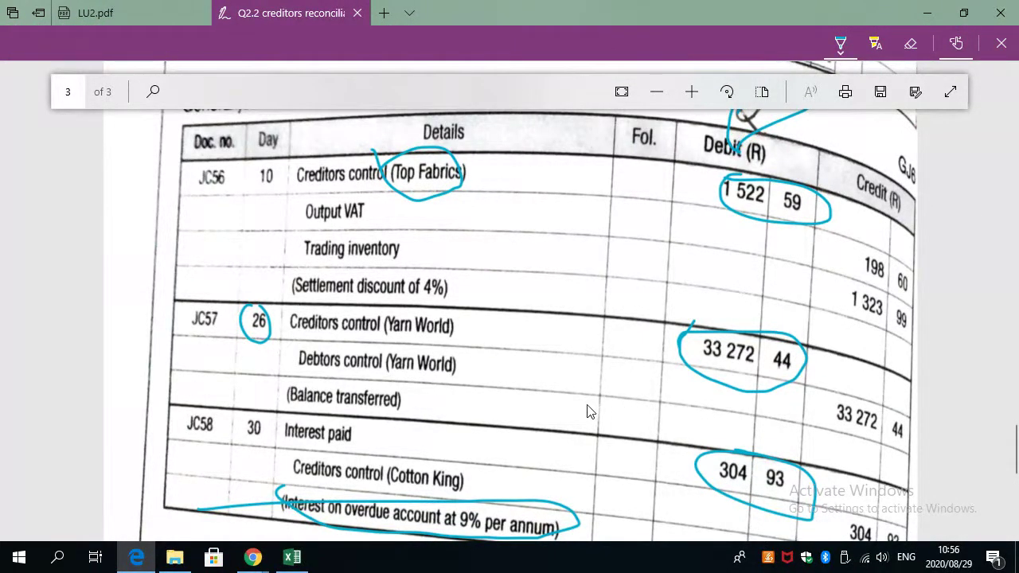
{"action": "key", "text": "alt+Tab"}
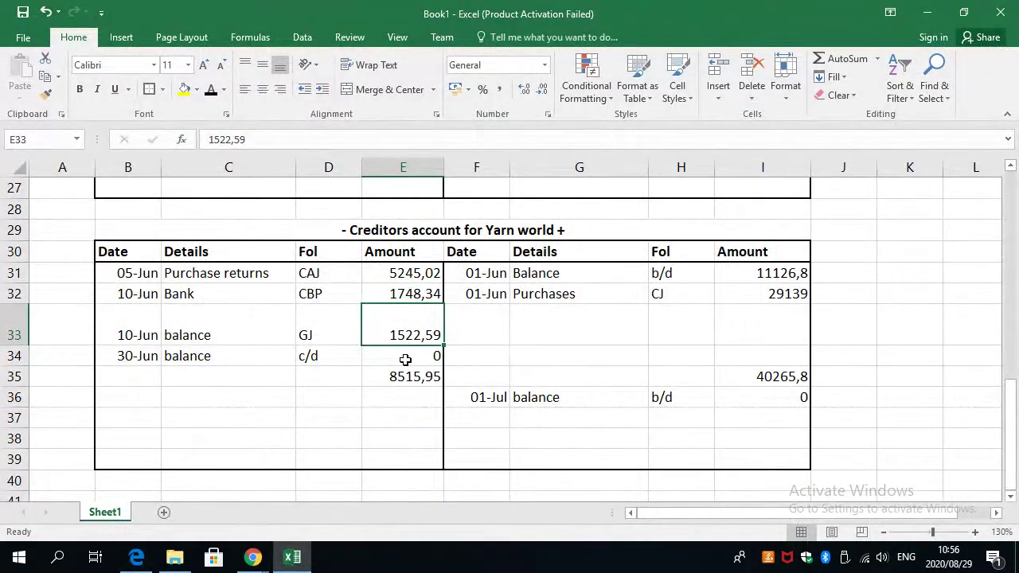
{"action": "key", "text": "alt+Tab"}
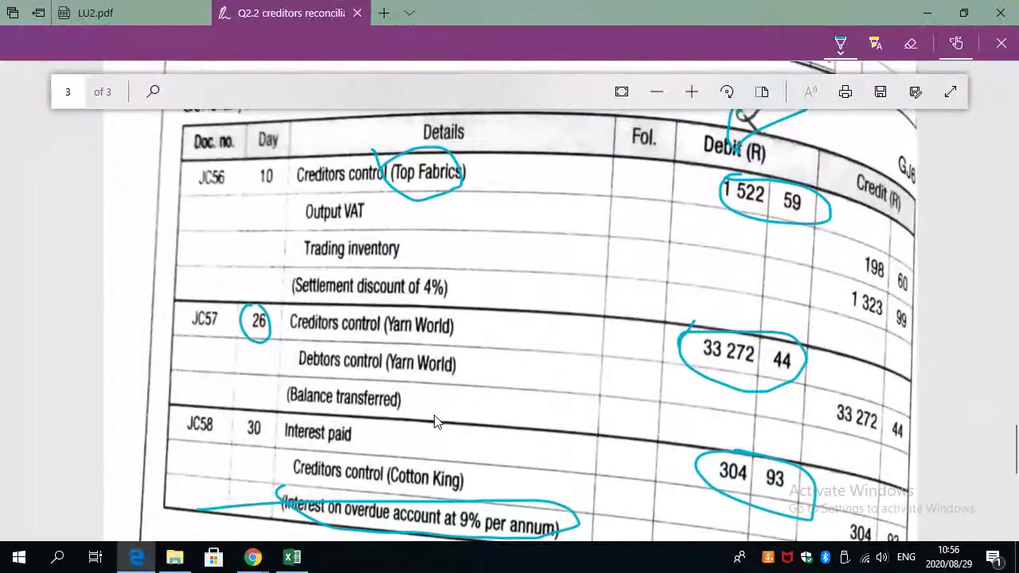
Return to the workbook and copy the 26-Jun Debtors control entry from the creditors control account over row 21 of the Top Fabrics account.
{"action": "key", "text": "alt+Tab"}
{"action": "scroll", "coordinate": [366, 380], "scroll_direction": "up", "scroll_amount": 3}
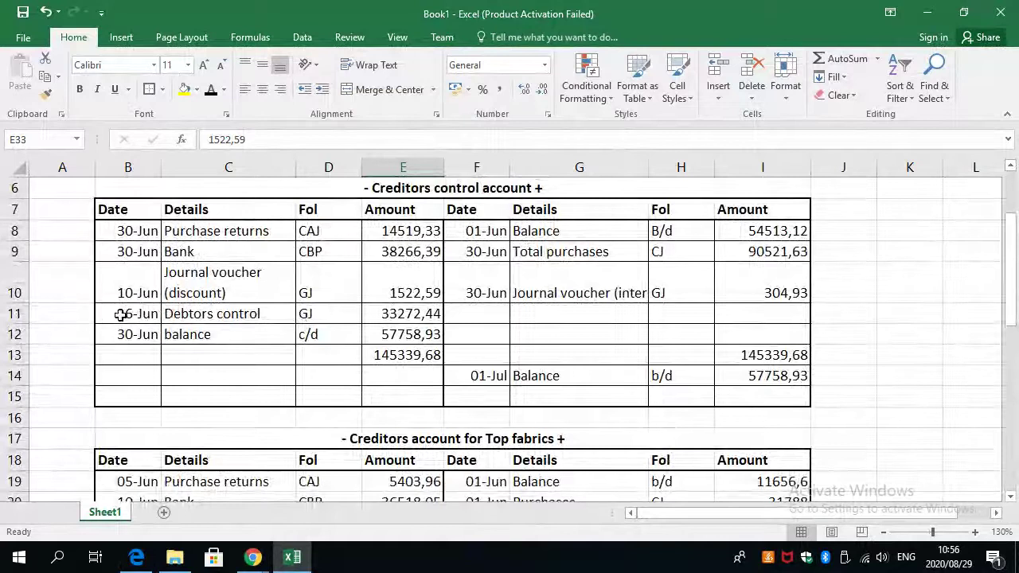
{"action": "left_click_drag", "start_coordinate": [111, 313], "coordinate": [395, 319]}
{"action": "key", "text": "ctrl+c"}
{"action": "scroll", "coordinate": [335, 338], "scroll_direction": "down", "scroll_amount": 3}
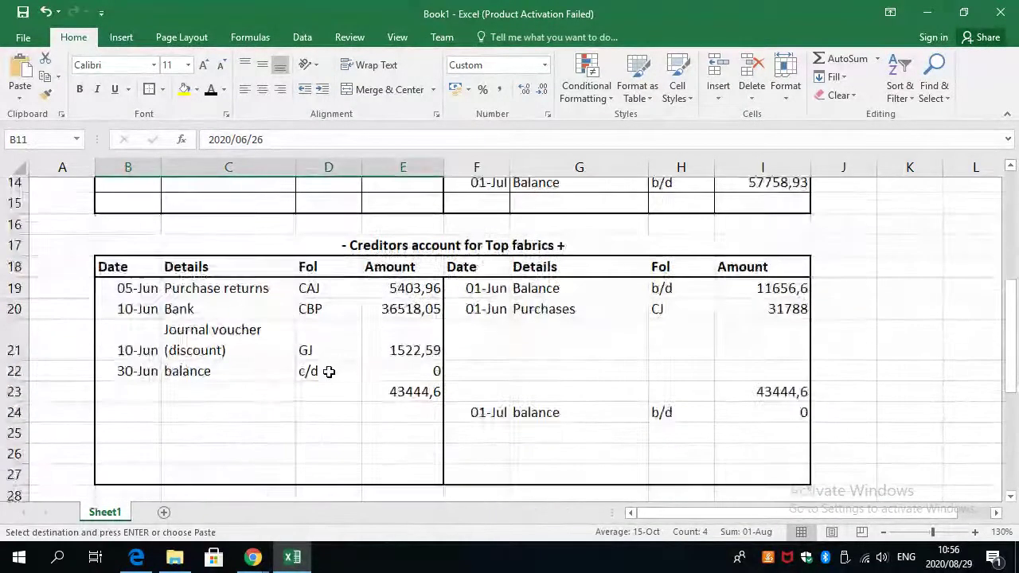
{"action": "left_click", "coordinate": [120, 327]}
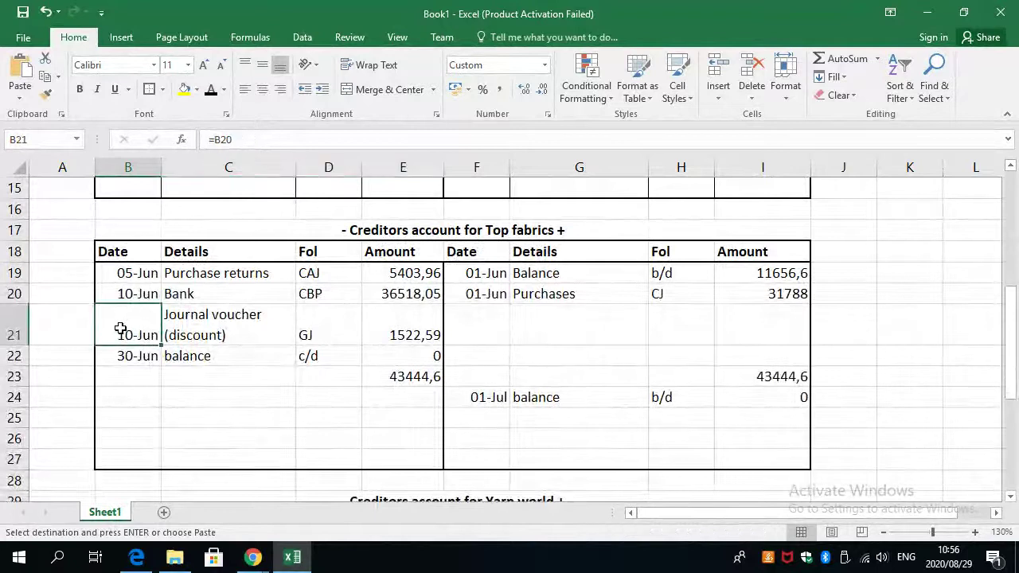
{"action": "key", "text": "ctrl+v"}
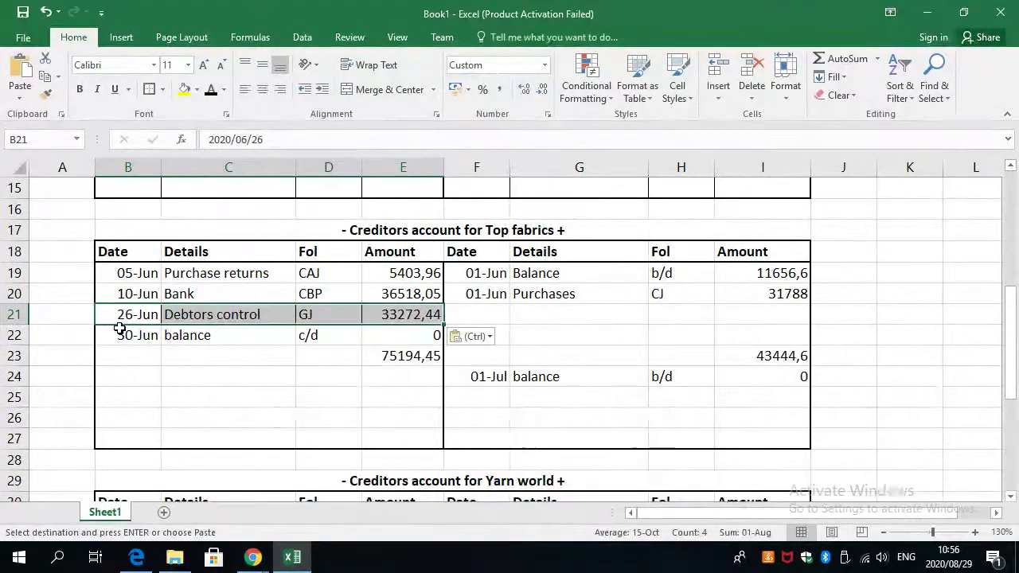
{"action": "key", "text": "Escape"}
{"action": "key", "text": "Tab"}
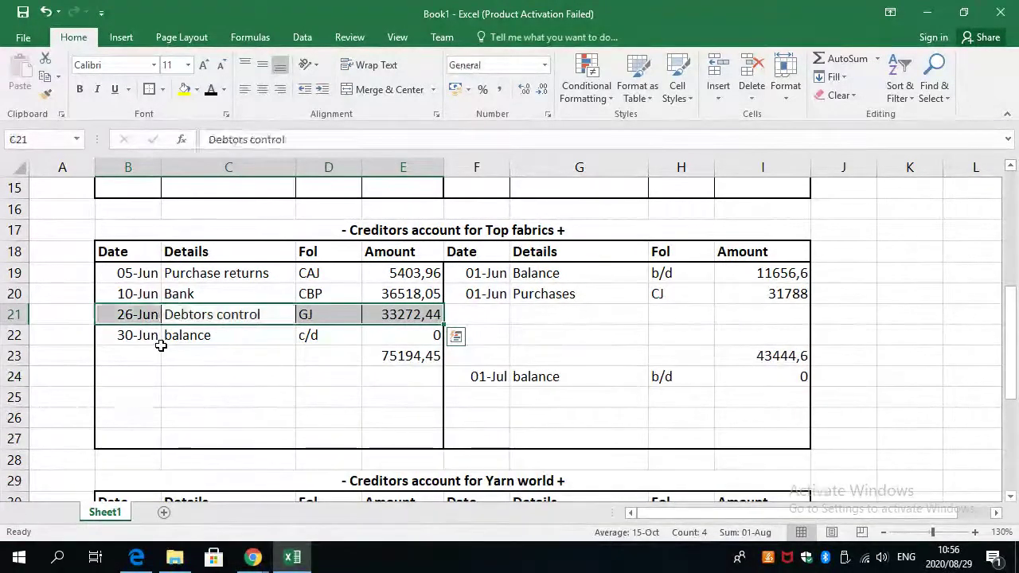
{"action": "left_click", "coordinate": [310, 362]}
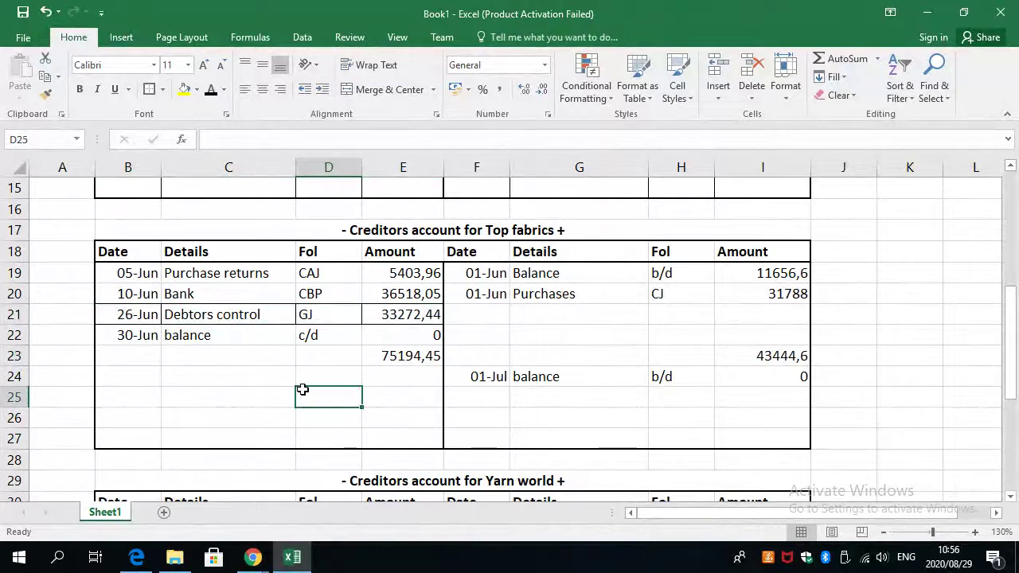
{"action": "left_click_drag", "start_coordinate": [118, 314], "coordinate": [425, 315]}
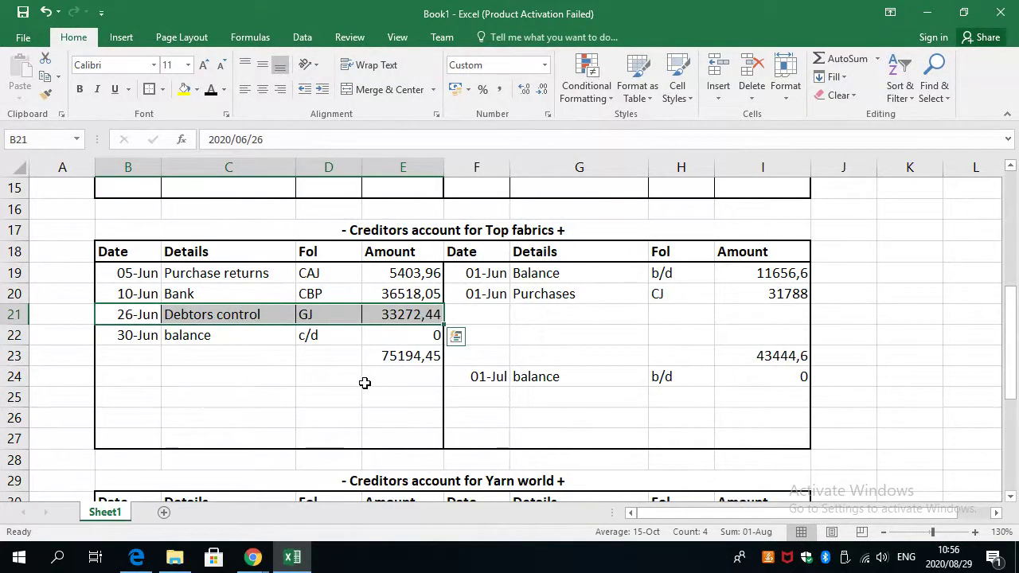
{"action": "left_click", "coordinate": [364, 383]}
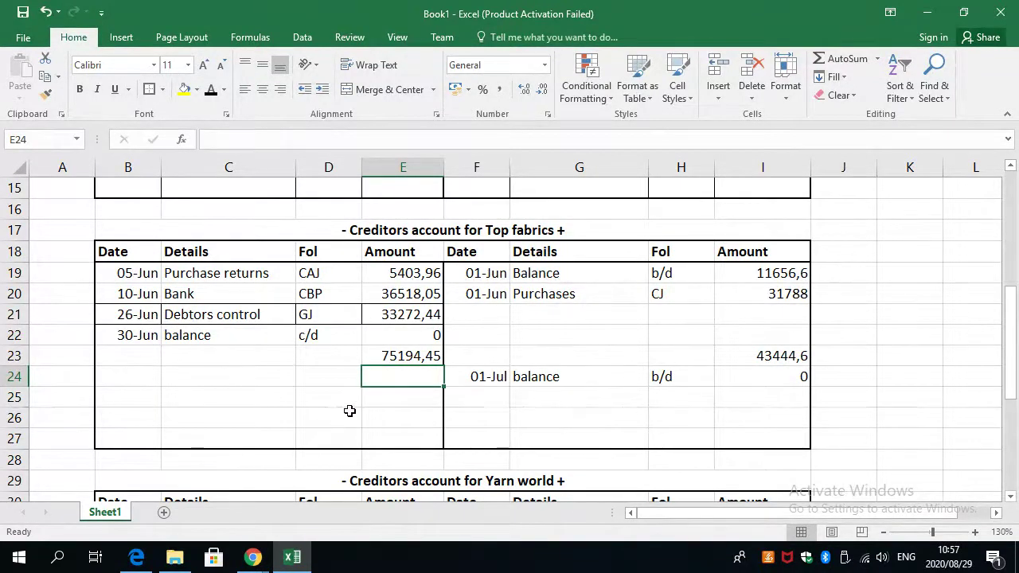
Check the sums of the credit-side opening balance and purchases in the Top Fabrics and Yarn World accounts.
{"action": "left_click", "coordinate": [769, 356]}
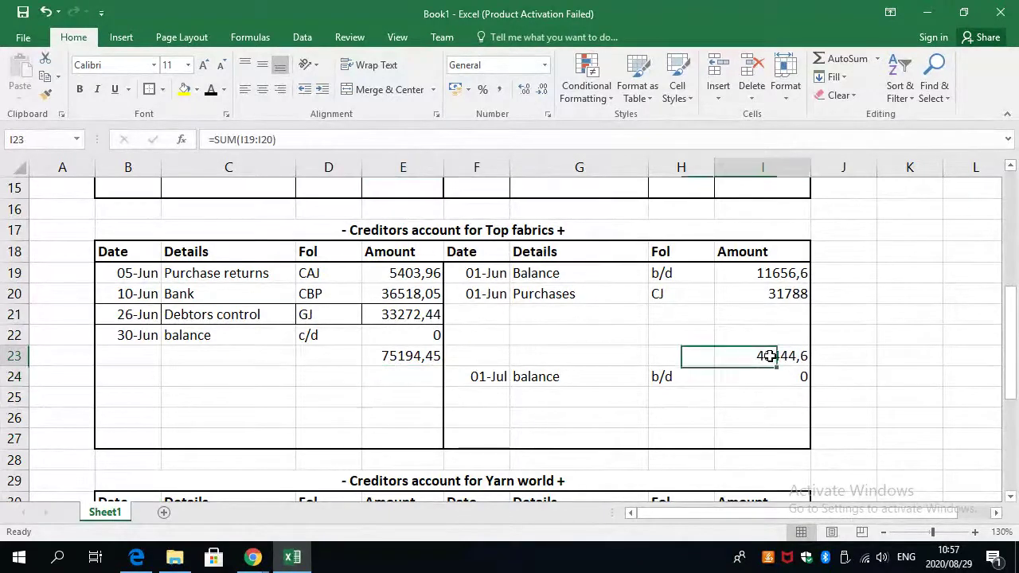
{"action": "left_click", "coordinate": [776, 280]}
{"action": "left_click_drag", "start_coordinate": [775, 280], "coordinate": [773, 294]}
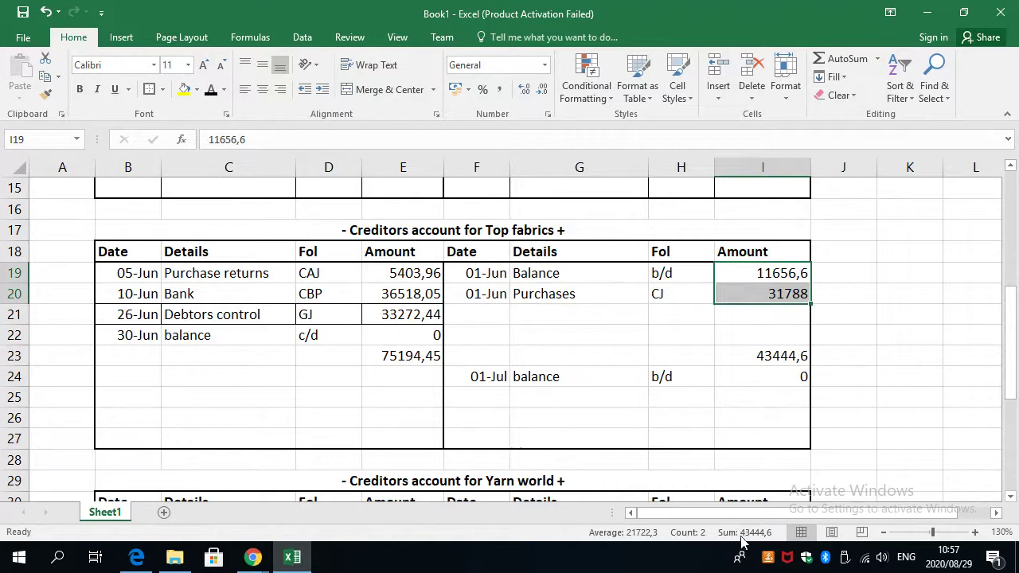
{"action": "scroll", "coordinate": [742, 407], "scroll_direction": "up", "scroll_amount": 1}
{"action": "scroll", "coordinate": [743, 408], "scroll_direction": "up", "scroll_amount": 2}
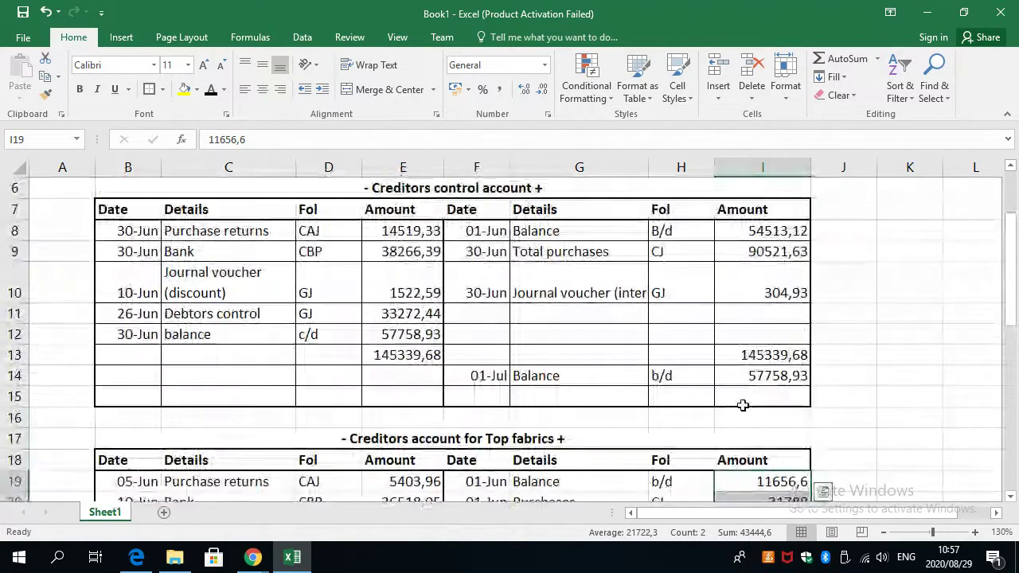
{"action": "scroll", "coordinate": [741, 405], "scroll_direction": "down", "scroll_amount": 4}
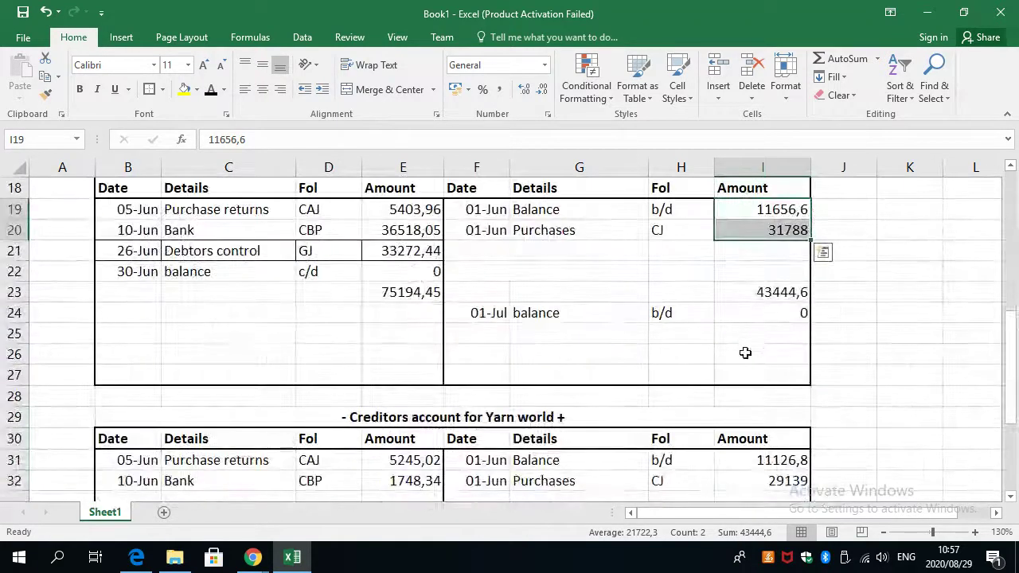
{"action": "scroll", "coordinate": [748, 350], "scroll_direction": "down", "scroll_amount": 3}
{"action": "left_click", "coordinate": [744, 328]}
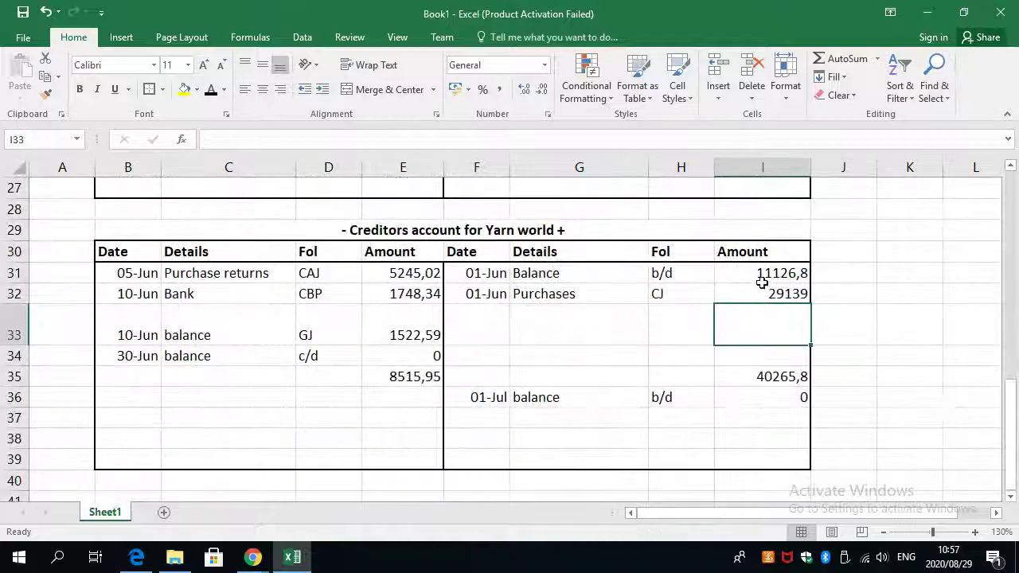
{"action": "left_click_drag", "start_coordinate": [762, 279], "coordinate": [764, 294]}
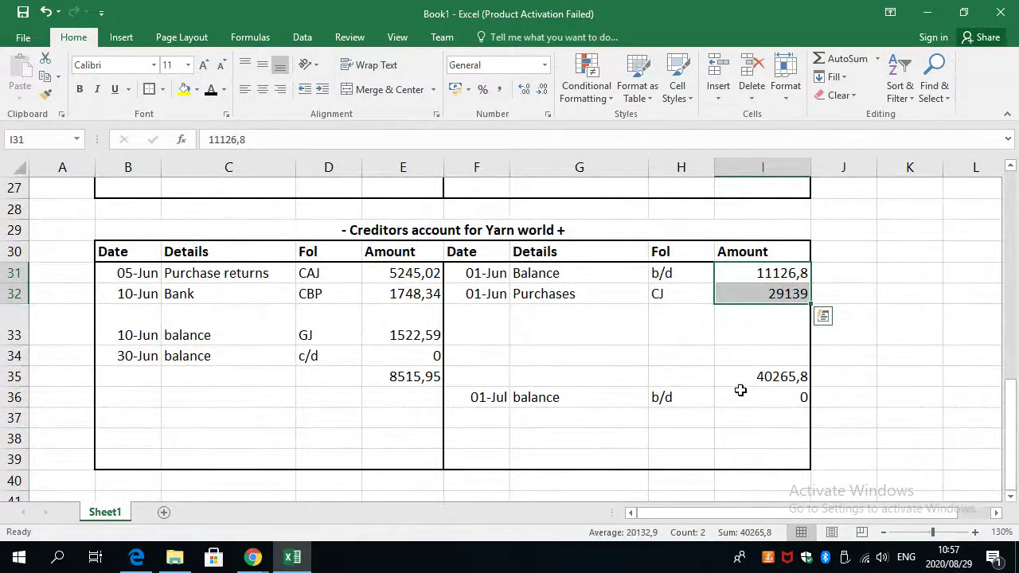
{"action": "scroll", "coordinate": [740, 386], "scroll_direction": "down", "scroll_amount": 2}
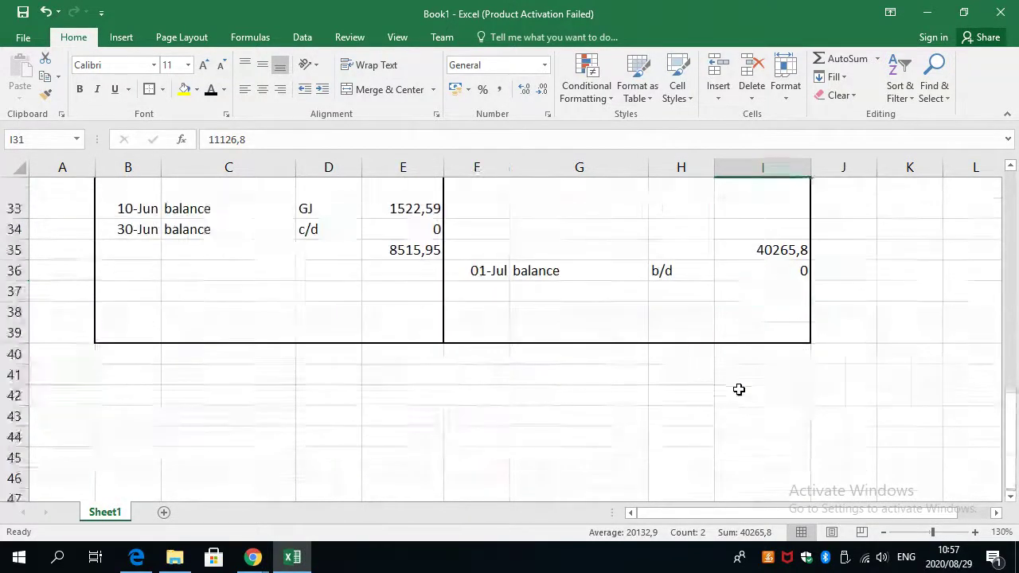
{"action": "scroll", "coordinate": [737, 392], "scroll_direction": "up", "scroll_amount": 5}
{"action": "scroll", "coordinate": [737, 392], "scroll_direction": "down", "scroll_amount": 3}
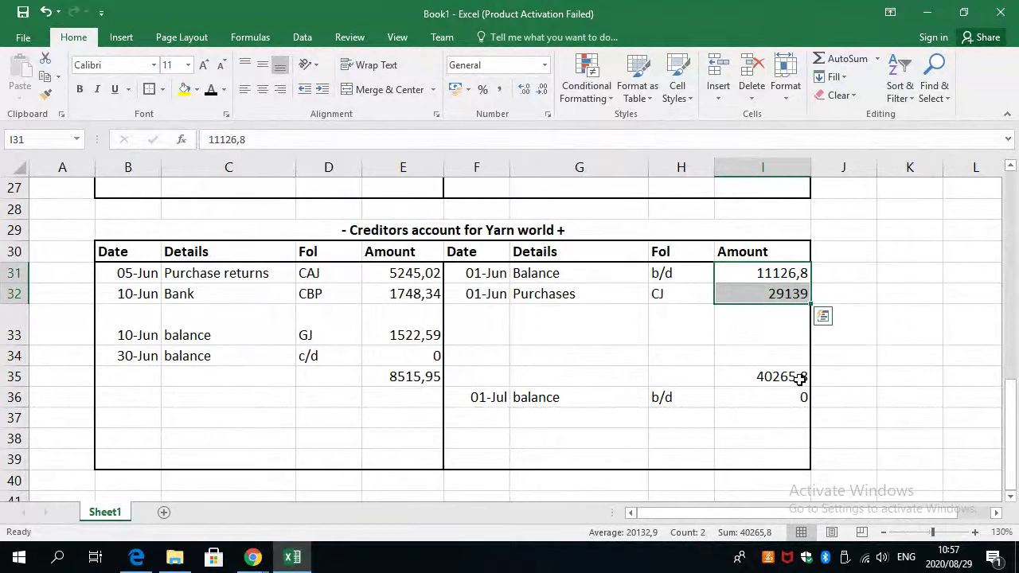
Try to link the Yarn World debit total in E35 to the credit total in I35, and check the sum of E31:E33.
{"action": "left_click", "coordinate": [404, 379]}
{"action": "type", "text": "="}
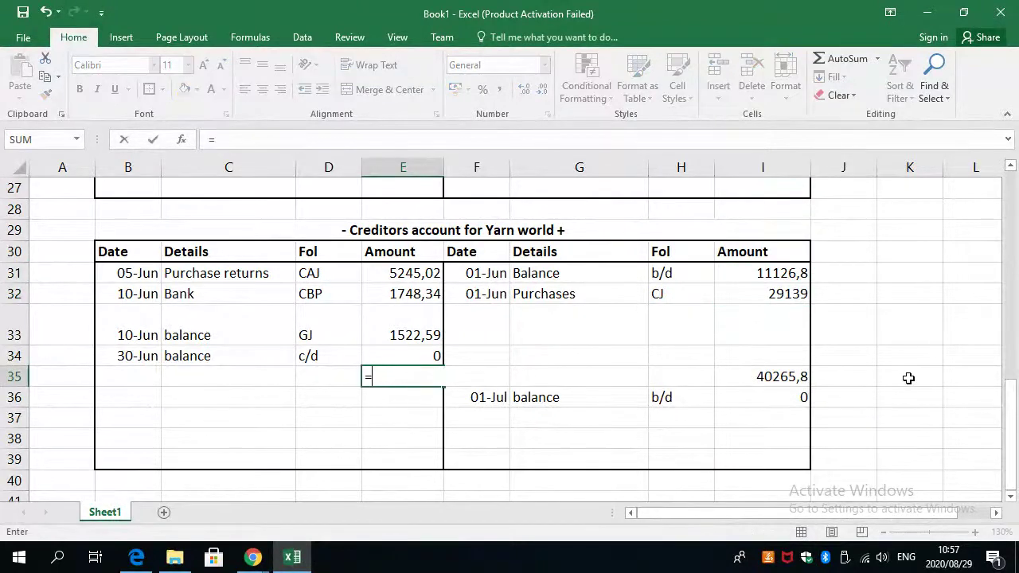
{"action": "left_click", "coordinate": [780, 379]}
{"action": "key", "text": "Return"}
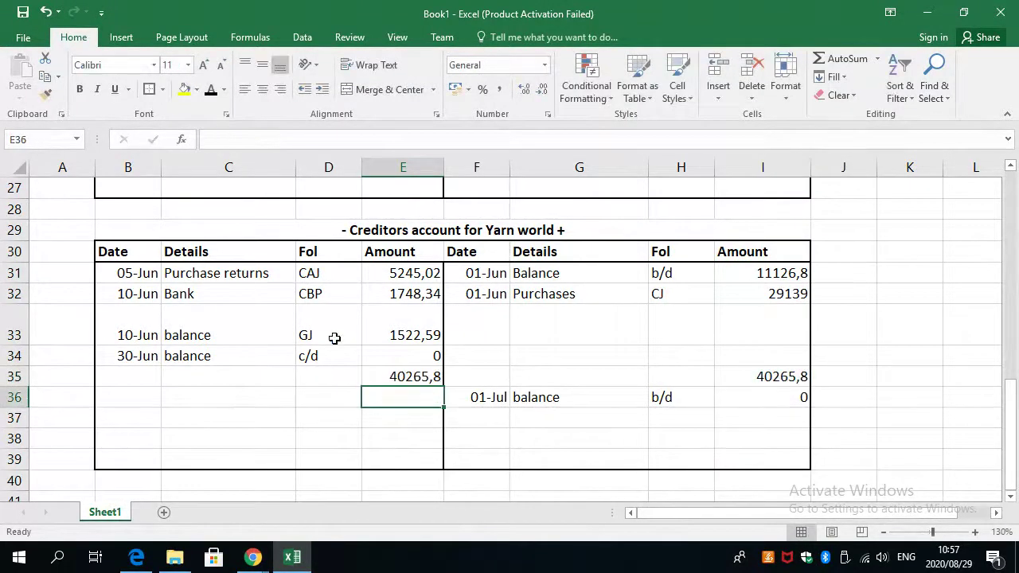
{"action": "left_click_drag", "start_coordinate": [392, 273], "coordinate": [379, 319]}
{"action": "scroll", "coordinate": [382, 380], "scroll_direction": "up", "scroll_amount": 4}
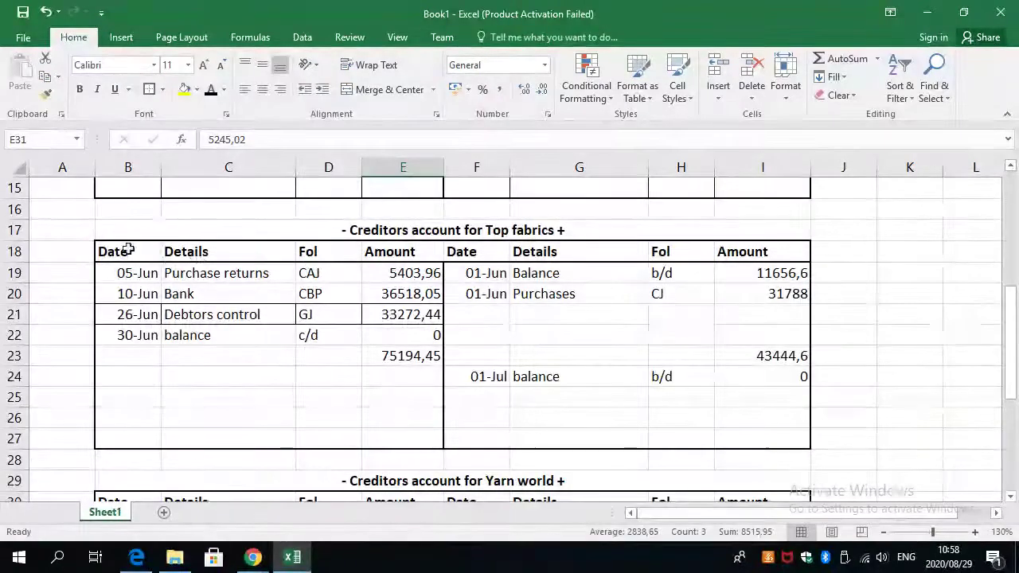
Undo the E35 total link and the Debtors control entry pasted into row 21 of the Top Fabrics account.
{"action": "left_click", "coordinate": [43, 11]}
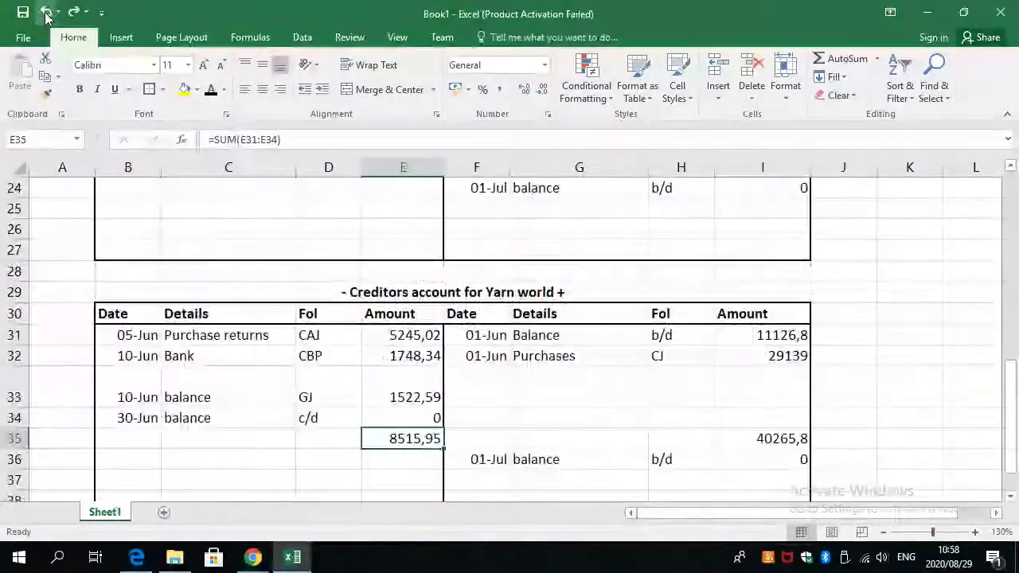
{"action": "left_click", "coordinate": [44, 12]}
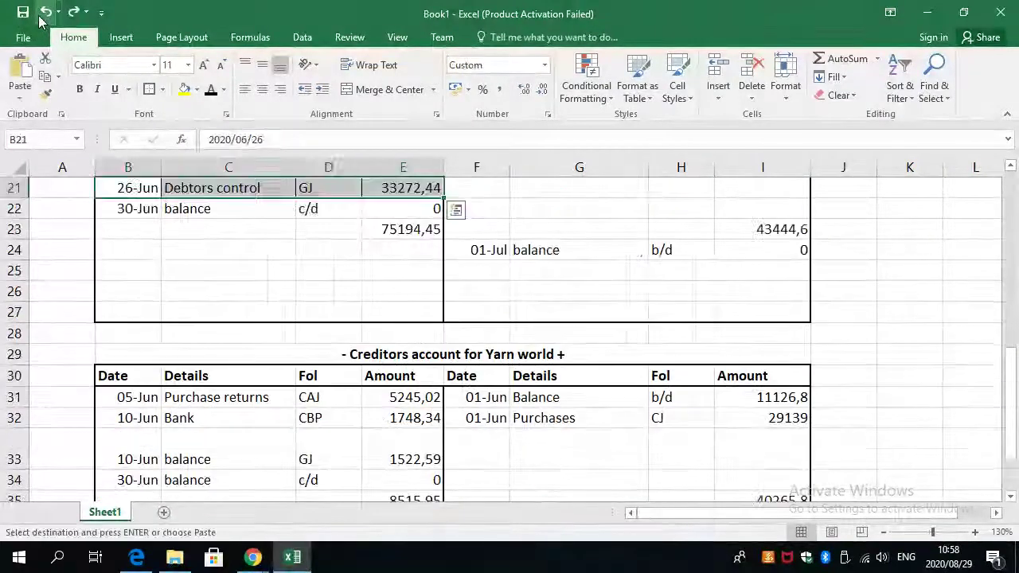
{"action": "scroll", "coordinate": [191, 318], "scroll_direction": "up", "scroll_amount": 1}
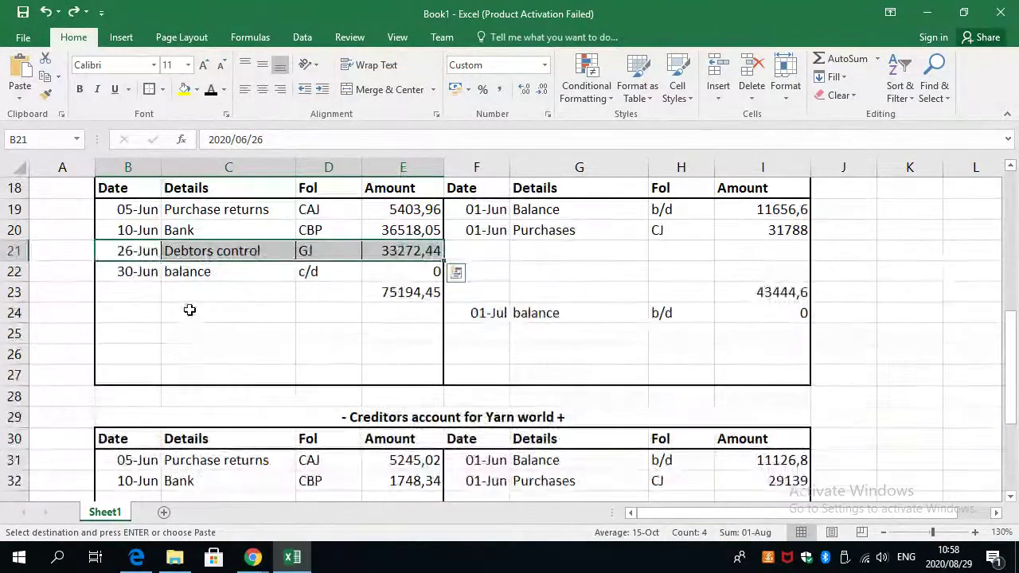
{"action": "left_click", "coordinate": [45, 12]}
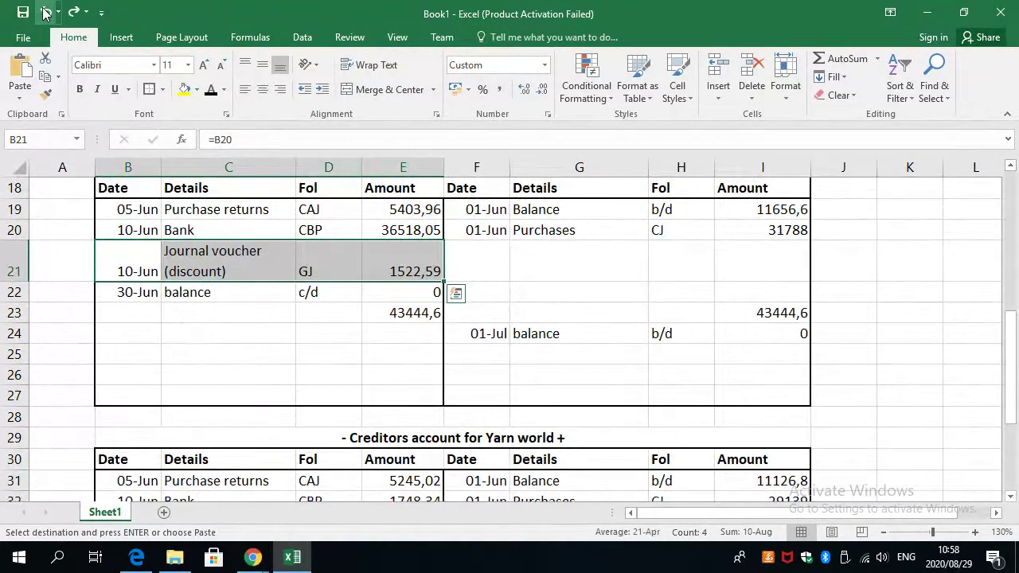
Copy the 26-Jun Debtors control entry from the creditors control account over the 10-Jun GJ entry in row 33 of the Yarn World account.
{"action": "scroll", "coordinate": [391, 374], "scroll_direction": "down", "scroll_amount": 2}
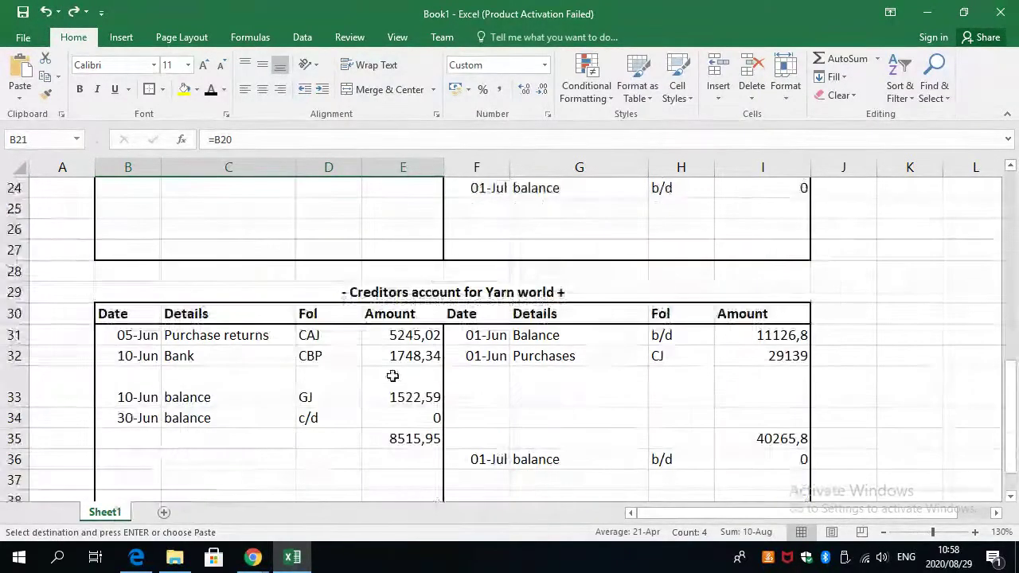
{"action": "scroll", "coordinate": [255, 324], "scroll_direction": "up", "scroll_amount": 1}
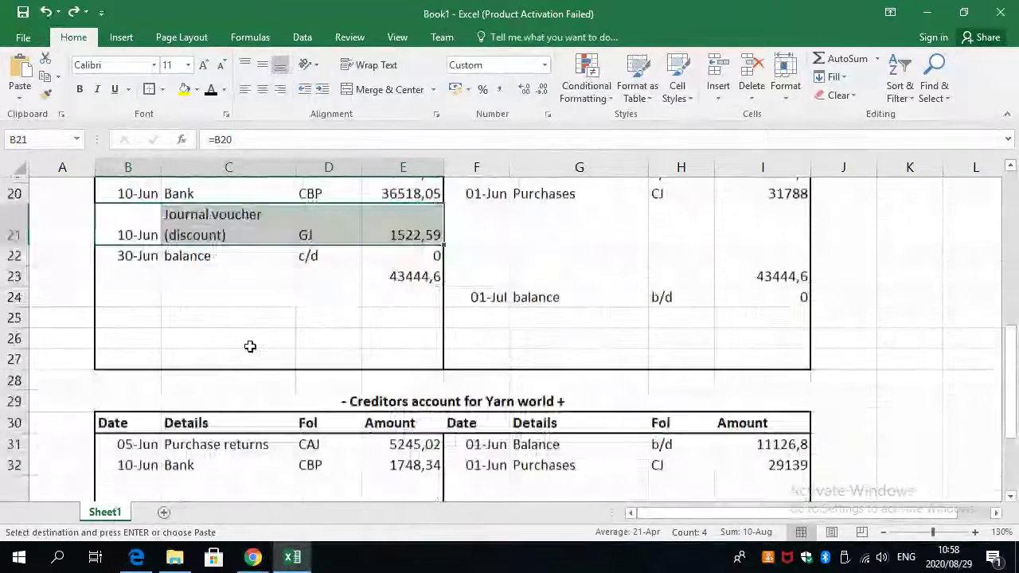
{"action": "scroll", "coordinate": [199, 374], "scroll_direction": "down", "scroll_amount": 1}
{"action": "scroll", "coordinate": [142, 406], "scroll_direction": "up", "scroll_amount": 7}
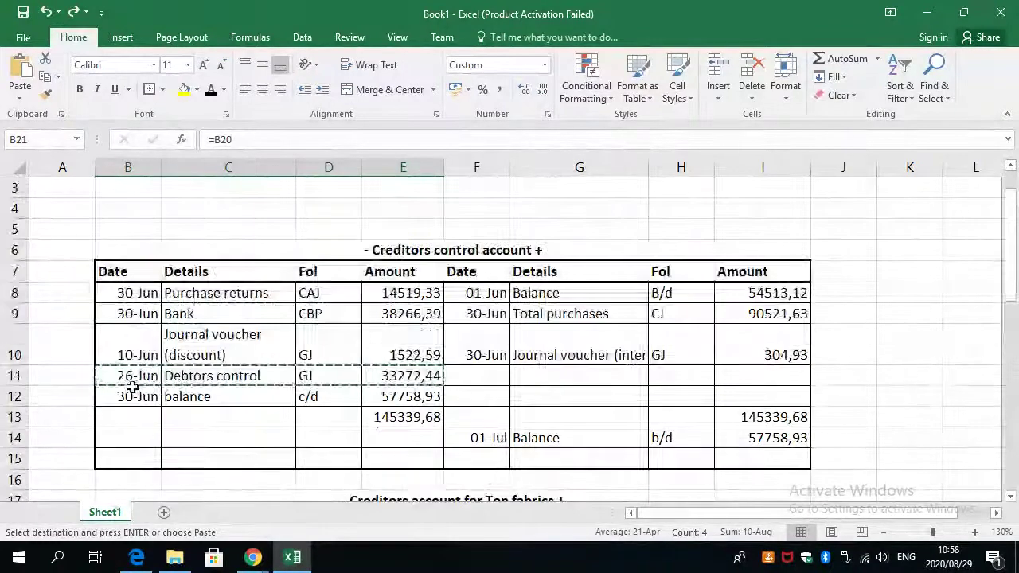
{"action": "left_click_drag", "start_coordinate": [125, 376], "coordinate": [344, 381]}
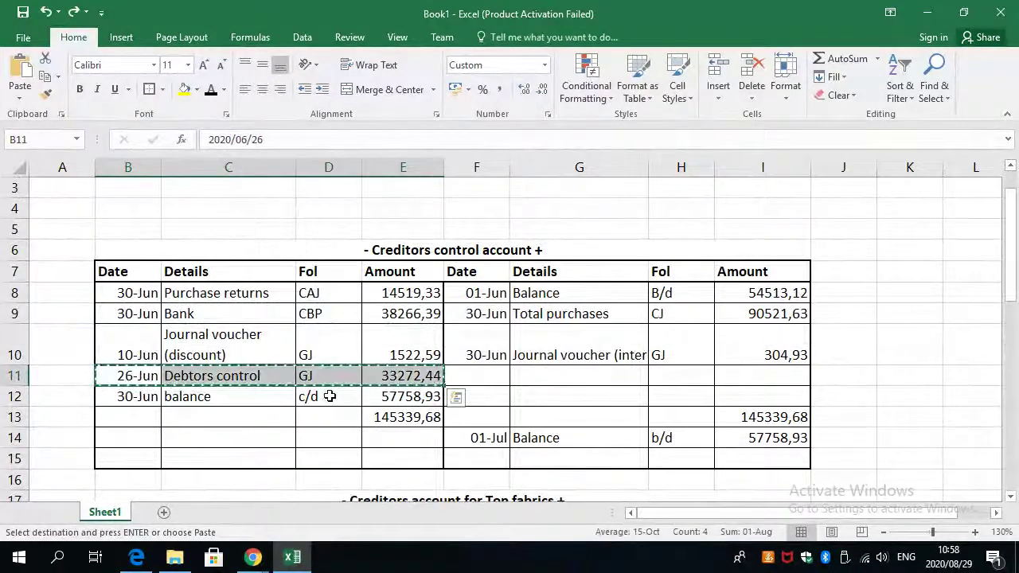
{"action": "scroll", "coordinate": [296, 431], "scroll_direction": "down", "scroll_amount": 3}
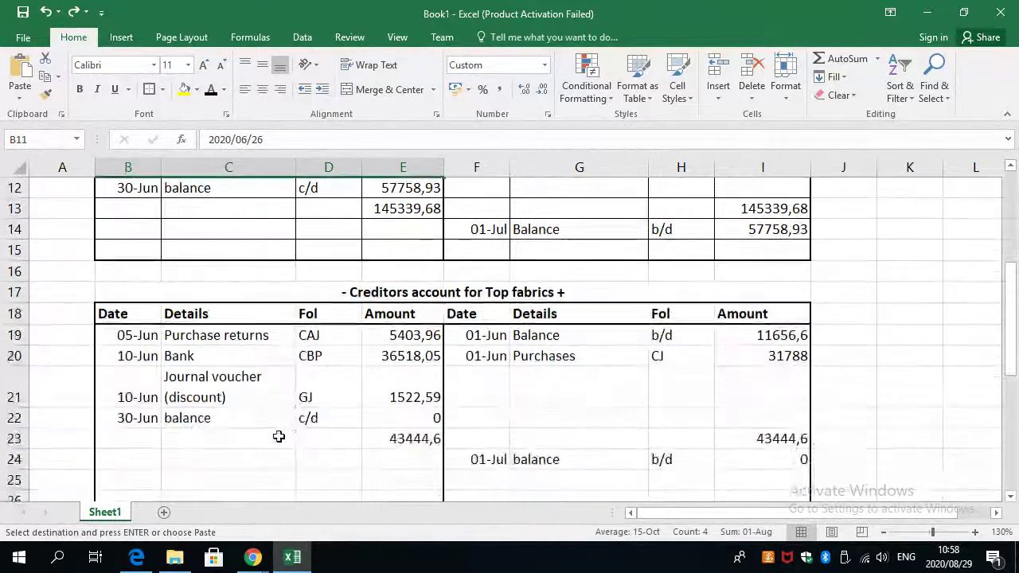
{"action": "scroll", "coordinate": [269, 438], "scroll_direction": "down", "scroll_amount": 3}
{"action": "scroll", "coordinate": [263, 432], "scroll_direction": "up", "scroll_amount": 3}
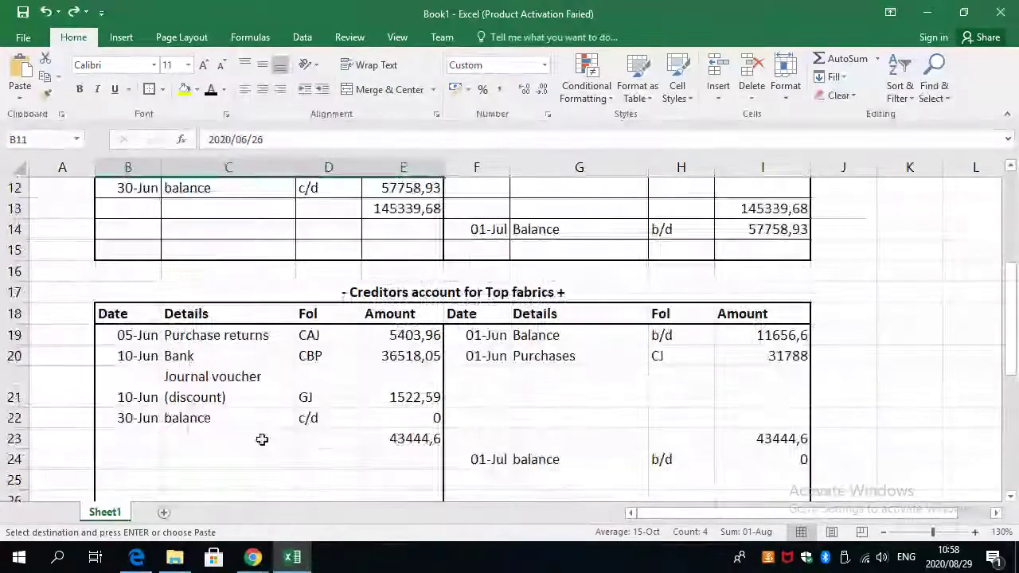
{"action": "scroll", "coordinate": [253, 443], "scroll_direction": "down", "scroll_amount": 4}
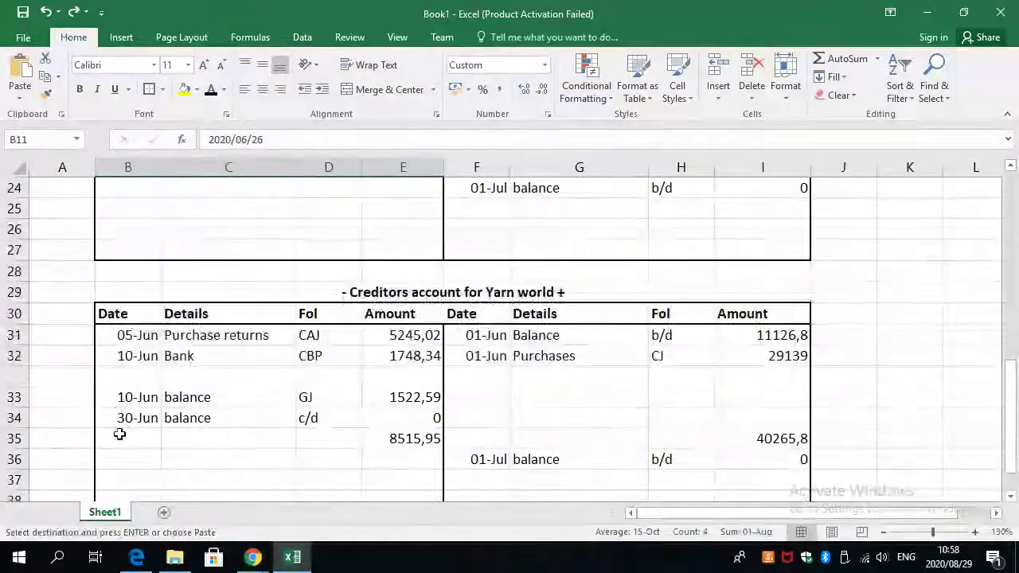
{"action": "left_click", "coordinate": [119, 387]}
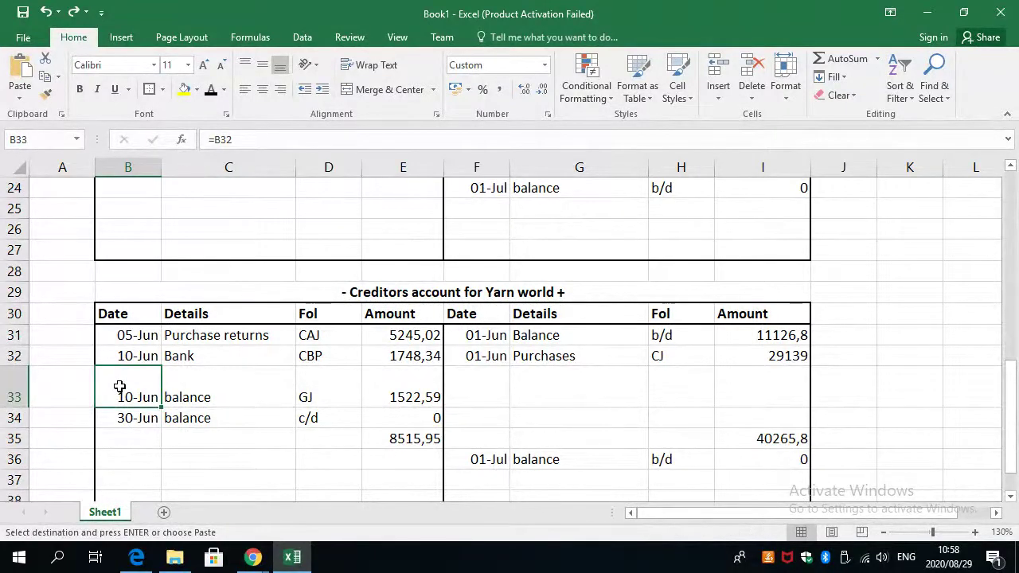
{"action": "key", "text": "ctrl+v"}
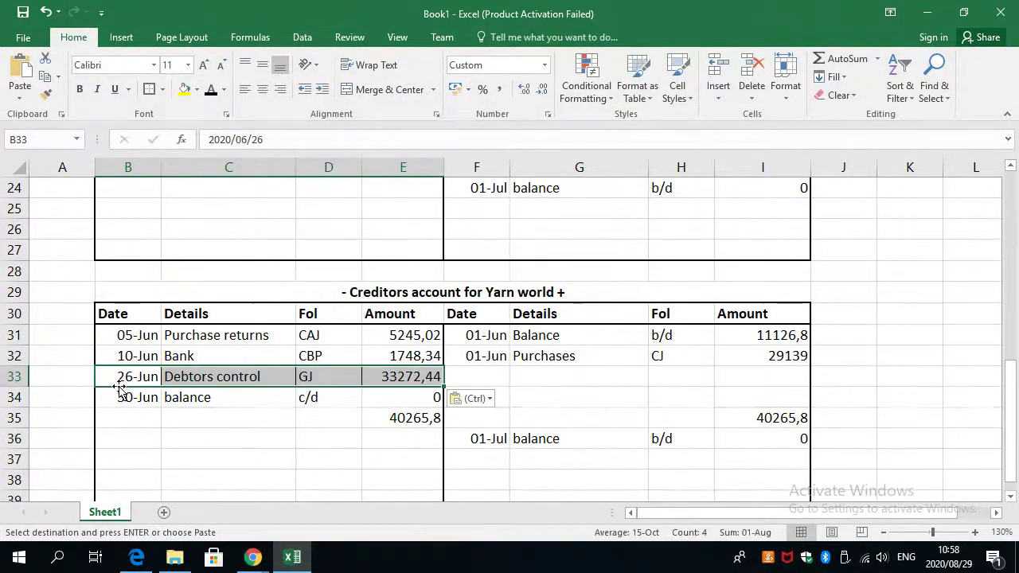
Check the Yarn World debit and credit totals in row 35 and the sum of the debit amounts in E31:E33.
{"action": "left_click", "coordinate": [219, 446]}
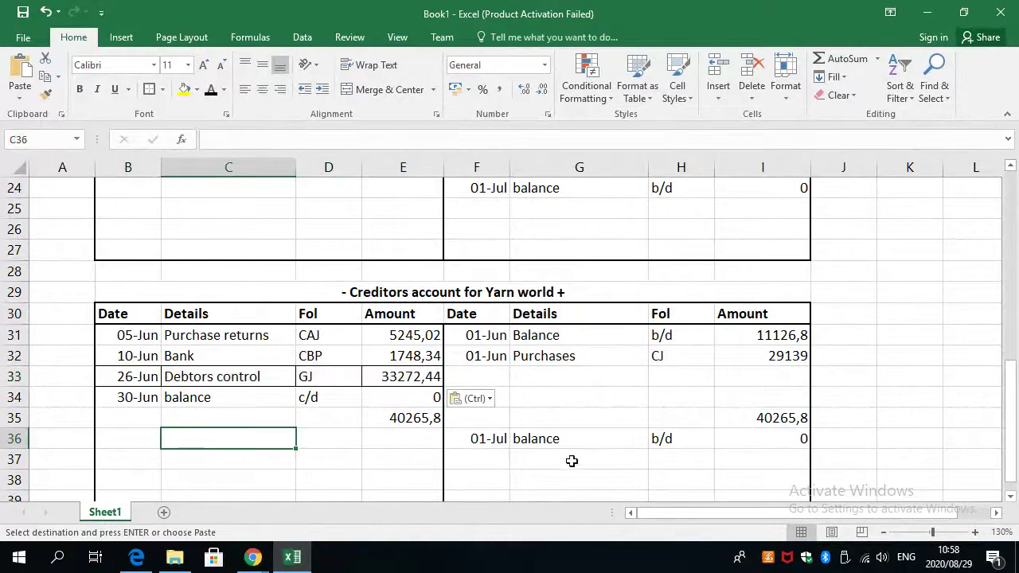
{"action": "left_click", "coordinate": [756, 420]}
{"action": "left_click", "coordinate": [422, 419]}
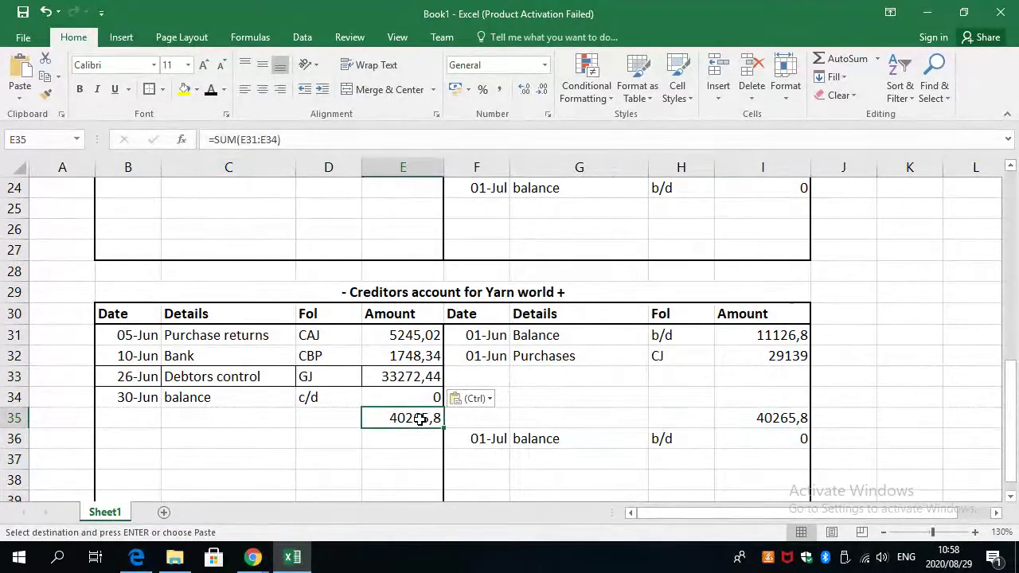
{"action": "scroll", "coordinate": [378, 433], "scroll_direction": "down", "scroll_amount": 1}
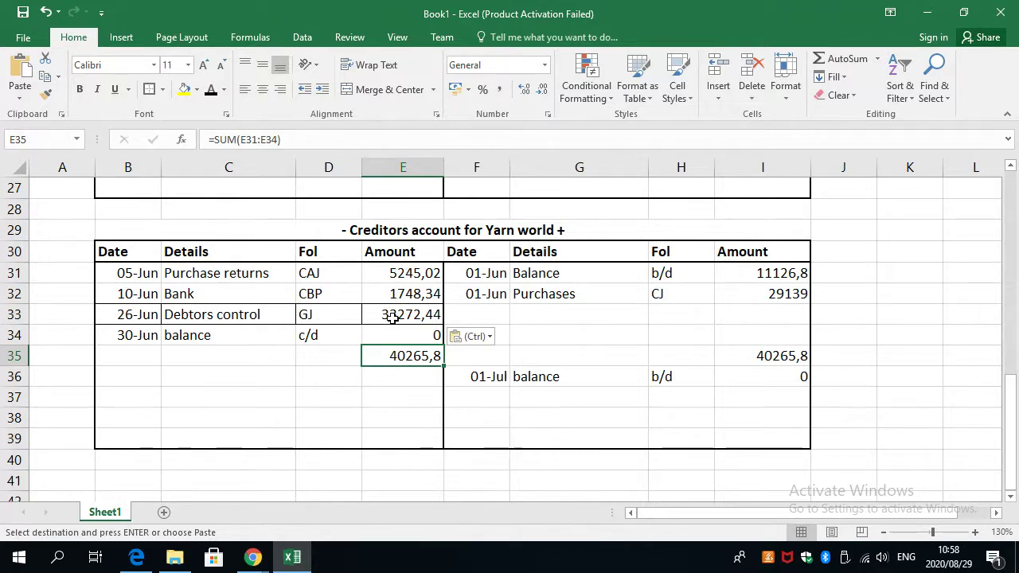
{"action": "left_click", "coordinate": [402, 416]}
{"action": "left_click_drag", "start_coordinate": [405, 273], "coordinate": [403, 312]}
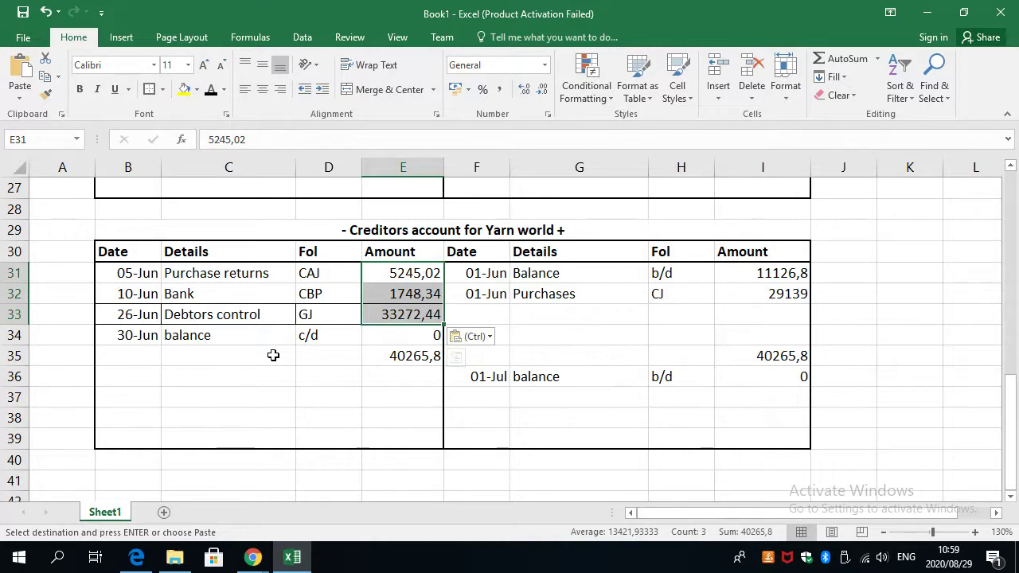
{"action": "left_click", "coordinate": [311, 411]}
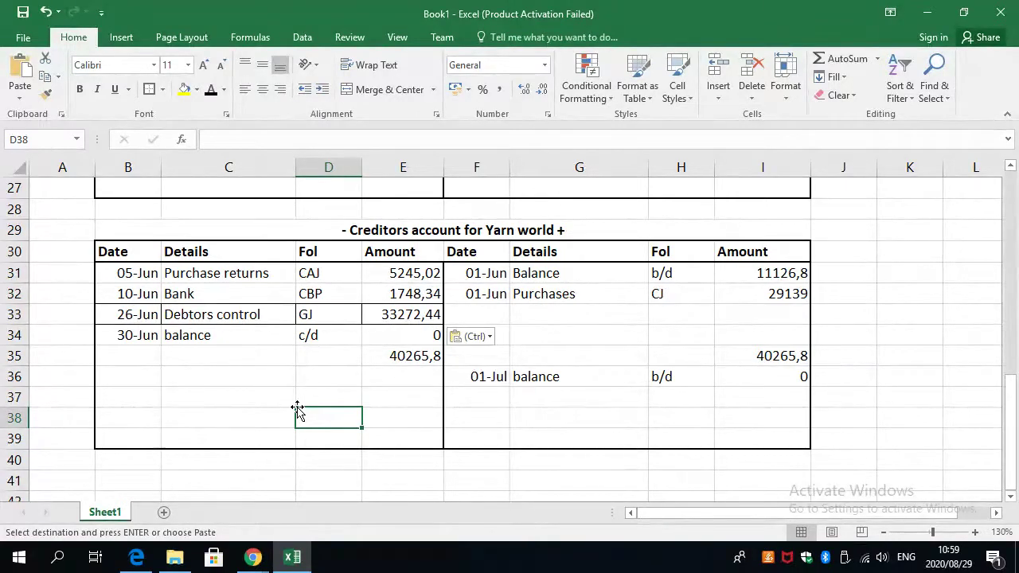
{"action": "scroll", "coordinate": [359, 387], "scroll_direction": "up", "scroll_amount": 3}
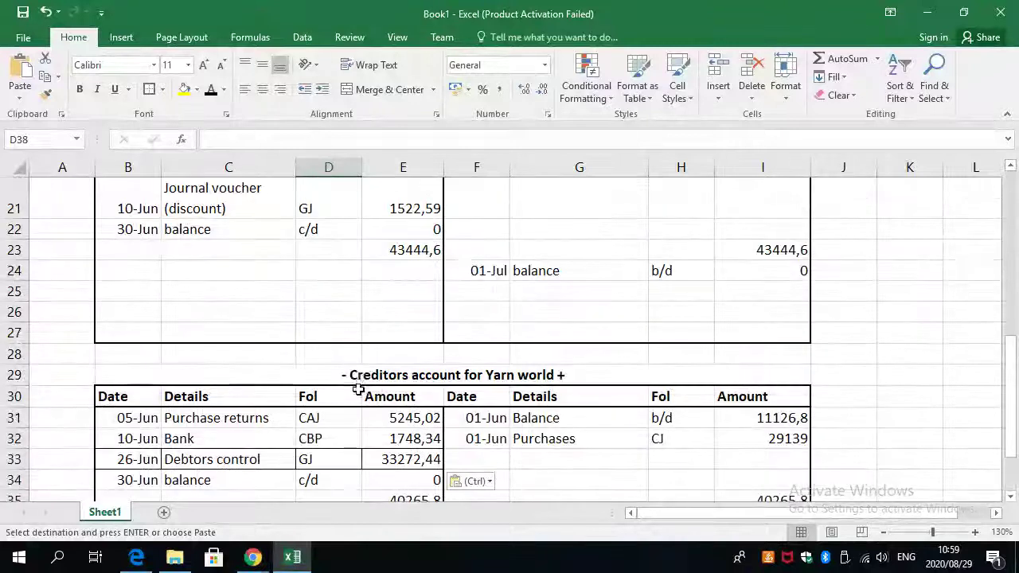
{"action": "scroll", "coordinate": [358, 391], "scroll_direction": "down", "scroll_amount": 1}
{"action": "scroll", "coordinate": [358, 391], "scroll_direction": "up", "scroll_amount": 1}
{"action": "scroll", "coordinate": [353, 403], "scroll_direction": "down", "scroll_amount": 4}
{"action": "scroll", "coordinate": [353, 396], "scroll_direction": "up", "scroll_amount": 3}
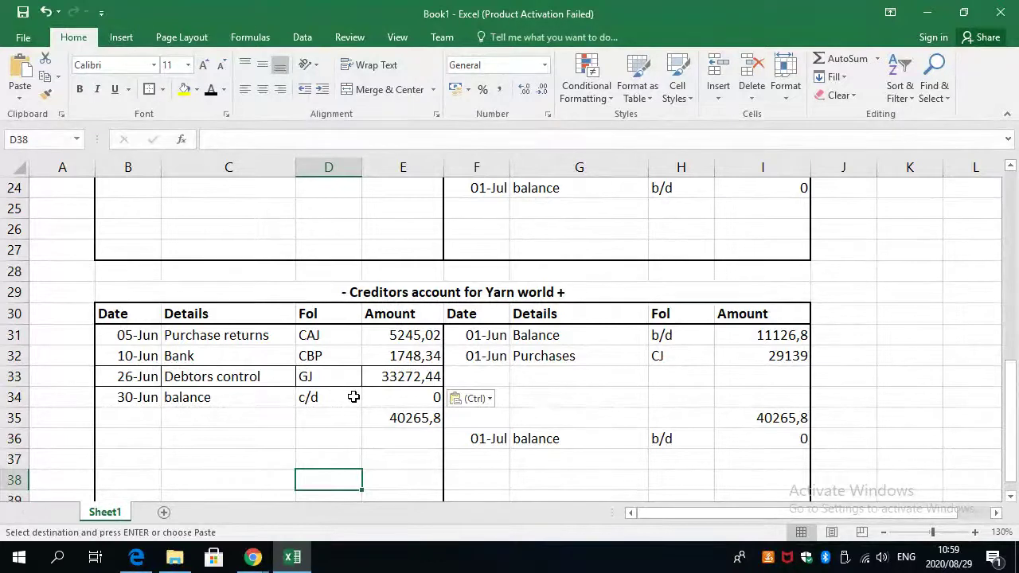
{"action": "scroll", "coordinate": [467, 390], "scroll_direction": "down", "scroll_amount": 1}
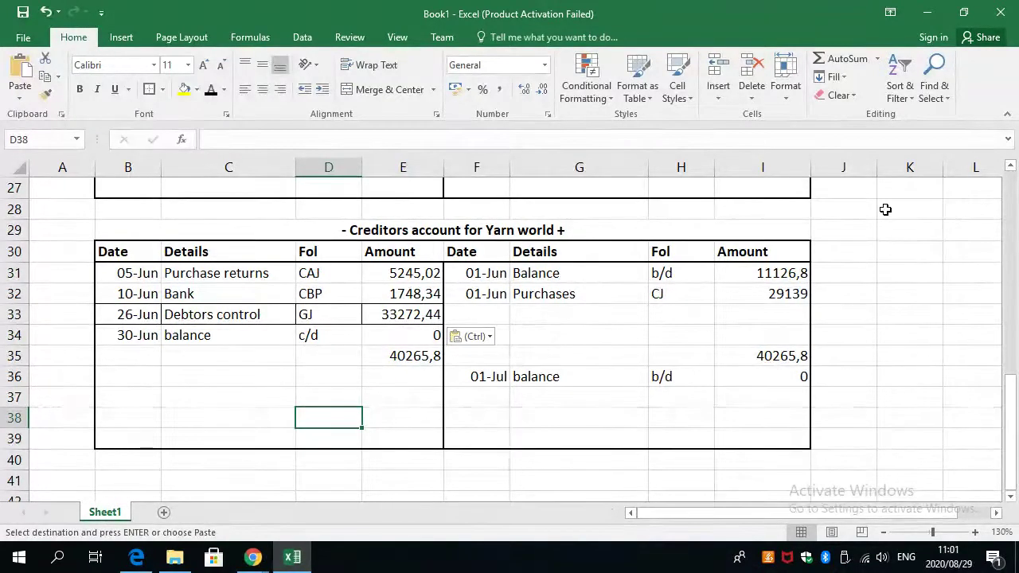
{"action": "scroll", "coordinate": [639, 289], "scroll_direction": "down", "scroll_amount": 1}
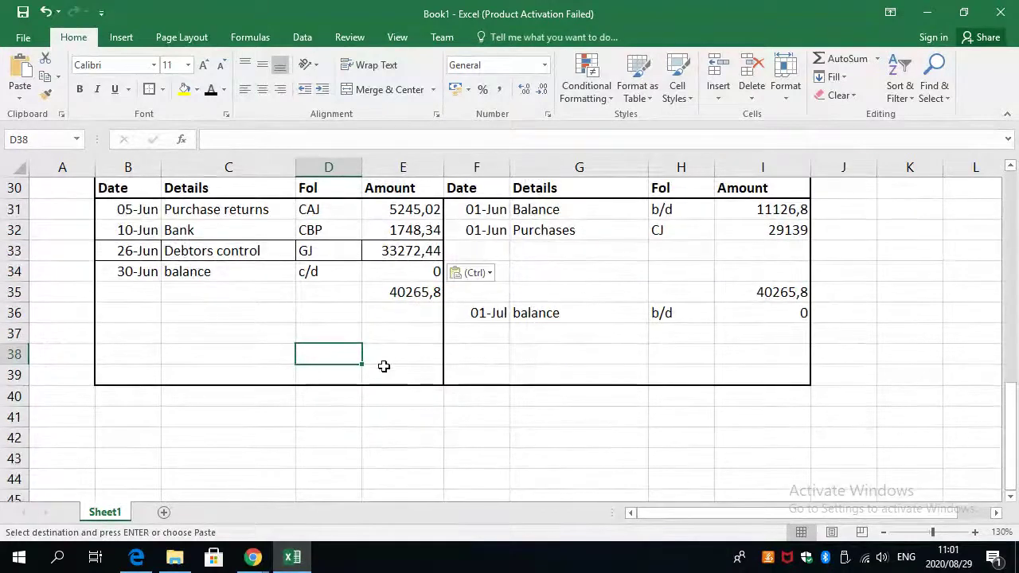
{"action": "scroll", "coordinate": [321, 369], "scroll_direction": "up", "scroll_amount": 1}
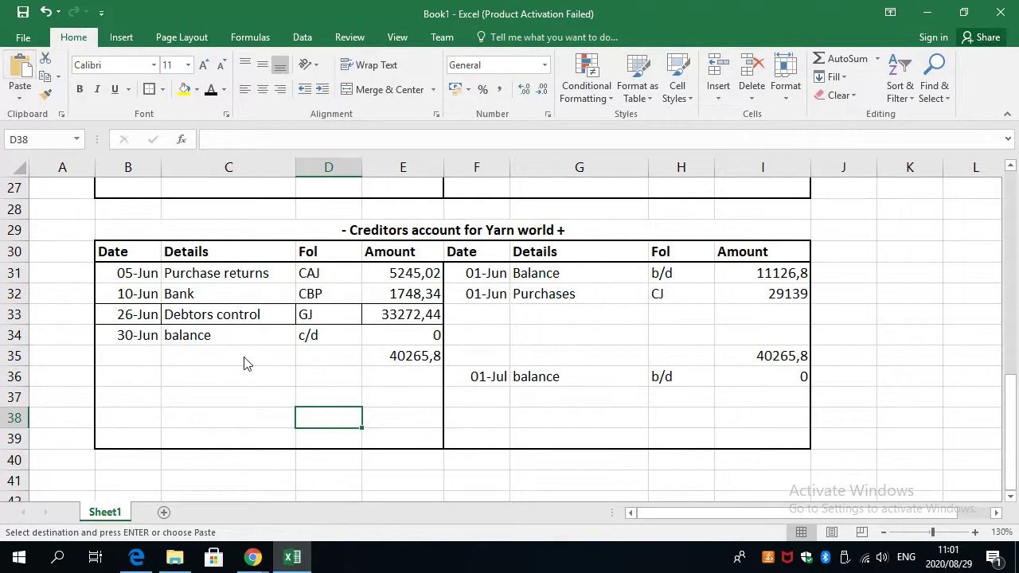
Switch to the PDF question and circle Yarn World's 11 126 80 balance in the 31 May creditors list with the pen.
{"action": "key", "text": "alt+Tab"}
{"action": "scroll", "coordinate": [247, 362], "scroll_direction": "up", "scroll_amount": 5}
{"action": "scroll", "coordinate": [247, 362], "scroll_direction": "up", "scroll_amount": 10}
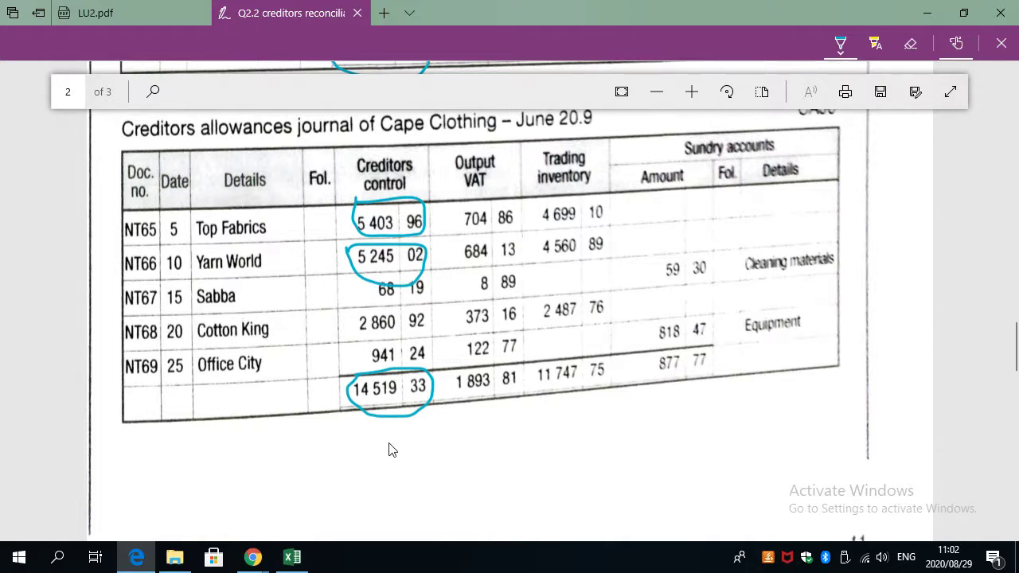
{"action": "scroll", "coordinate": [345, 473], "scroll_direction": "up", "scroll_amount": 2}
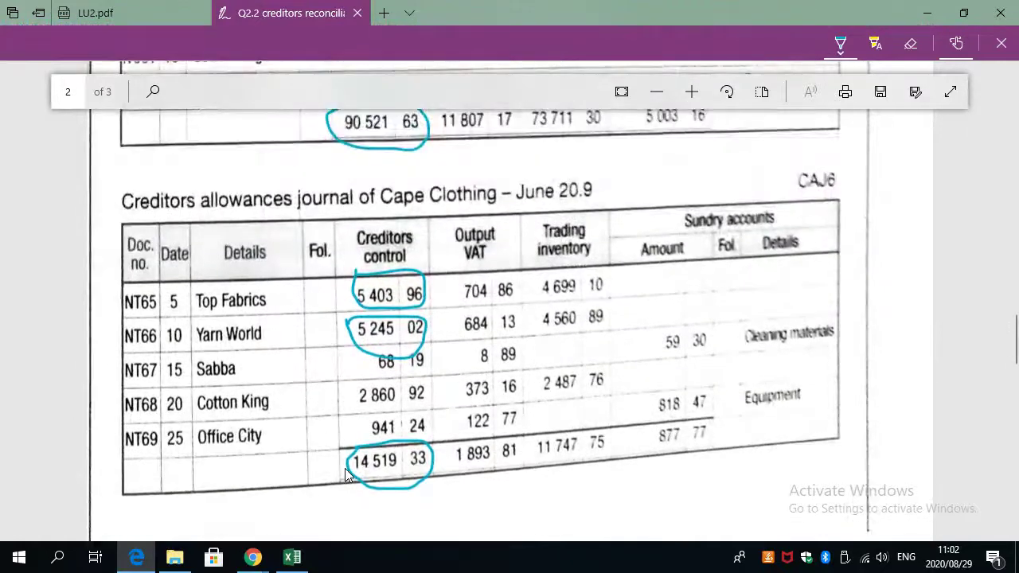
{"action": "scroll", "coordinate": [345, 468], "scroll_direction": "up", "scroll_amount": 10}
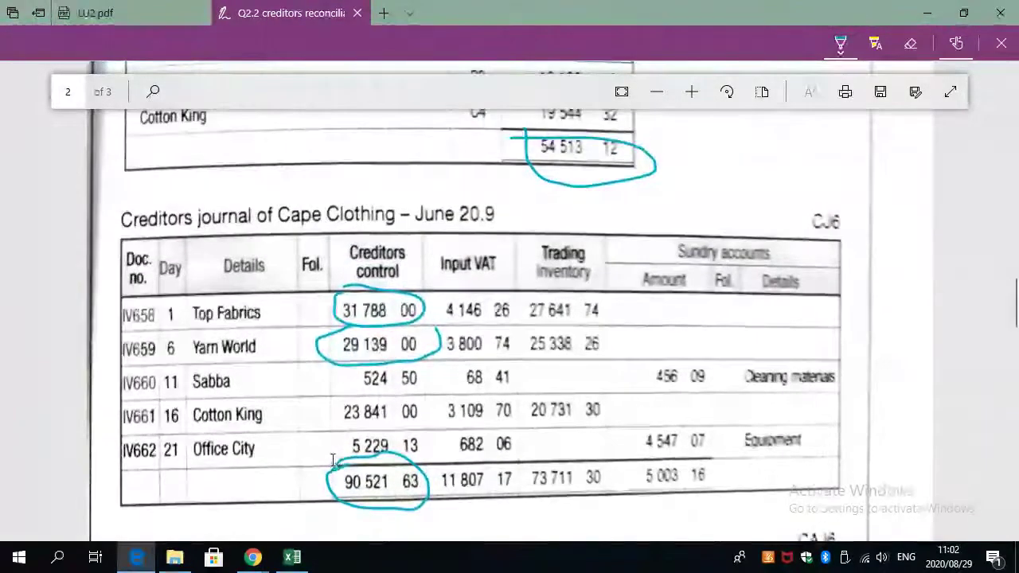
{"action": "scroll", "coordinate": [343, 468], "scroll_direction": "up", "scroll_amount": 9}
{"action": "scroll", "coordinate": [331, 457], "scroll_direction": "down", "scroll_amount": 1}
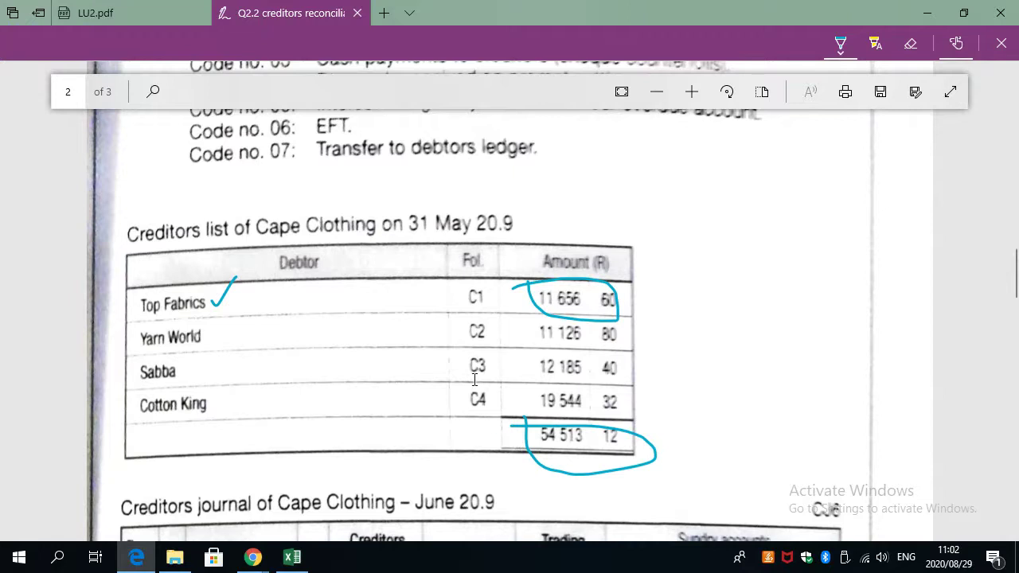
{"action": "mouse_move", "coordinate": [528, 317]}
{"action": "left_mouse_down"}
{"action": "mouse_move", "coordinate": [524, 344]}
{"action": "mouse_move", "coordinate": [548, 351]}
{"action": "left_mouse_up"}
{"action": "mouse_move", "coordinate": [568, 352]}
{"action": "left_mouse_down"}
{"action": "mouse_move", "coordinate": [604, 350]}
{"action": "mouse_move", "coordinate": [615, 320]}
{"action": "left_mouse_up"}
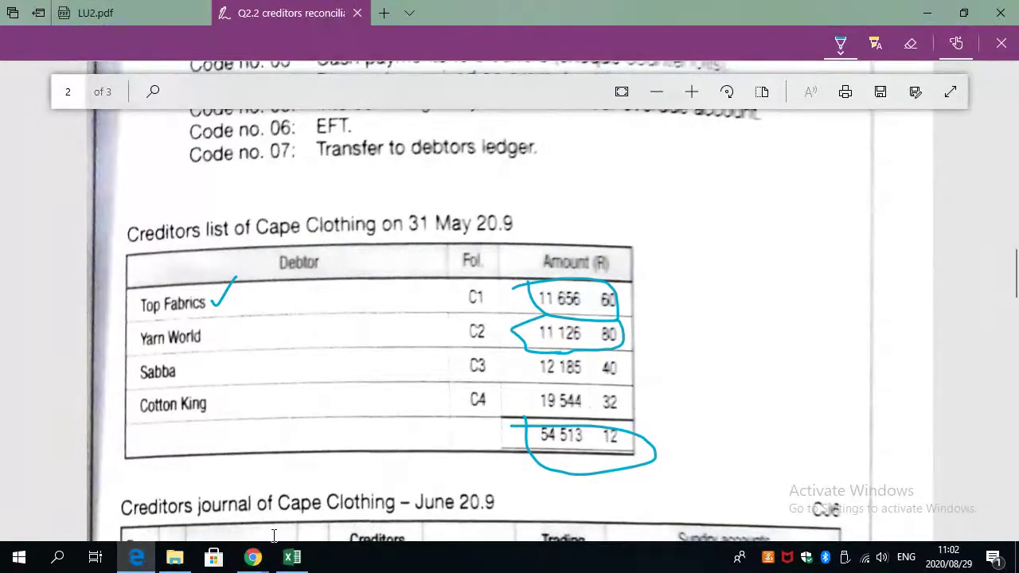
{"action": "mouse_move", "coordinate": [251, 560]}
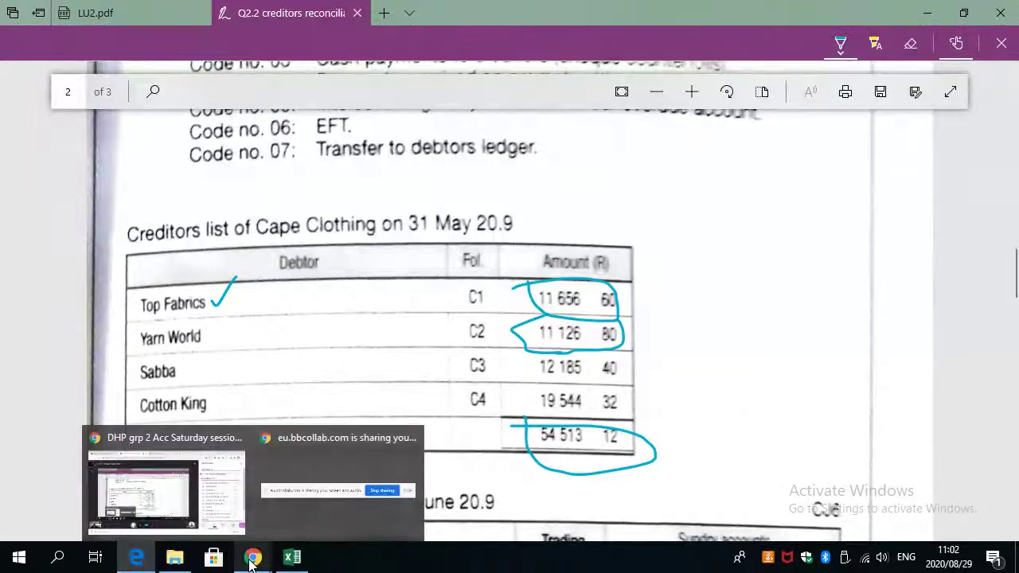
{"action": "left_click", "coordinate": [292, 557]}
{"action": "key", "text": "alt+Tab"}
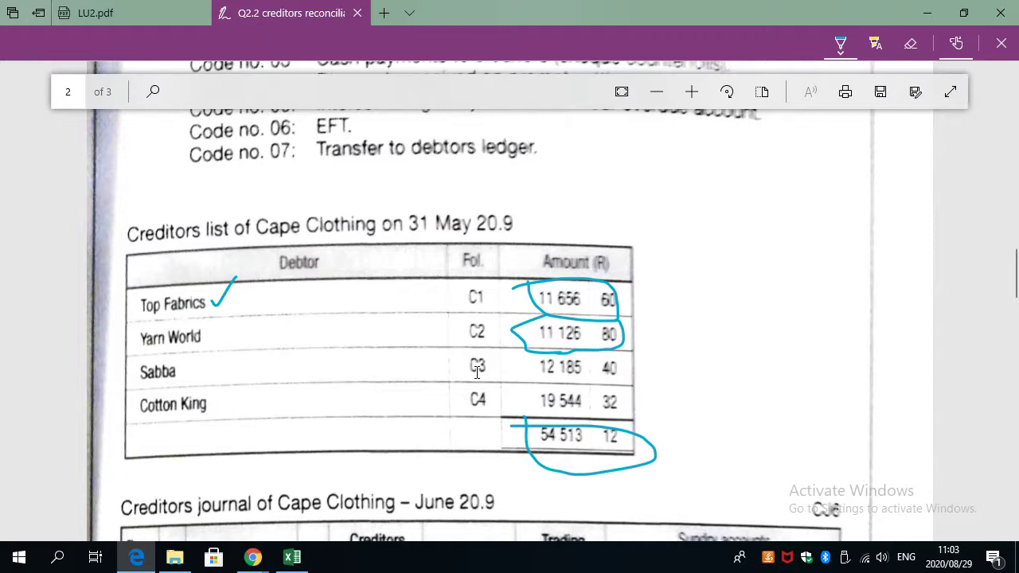
Review the Cape Clothing creditors journal, creditors allowances journal, cashbook payments and general journal in the PDF question.
{"action": "scroll", "coordinate": [163, 433], "scroll_direction": "down", "scroll_amount": 5}
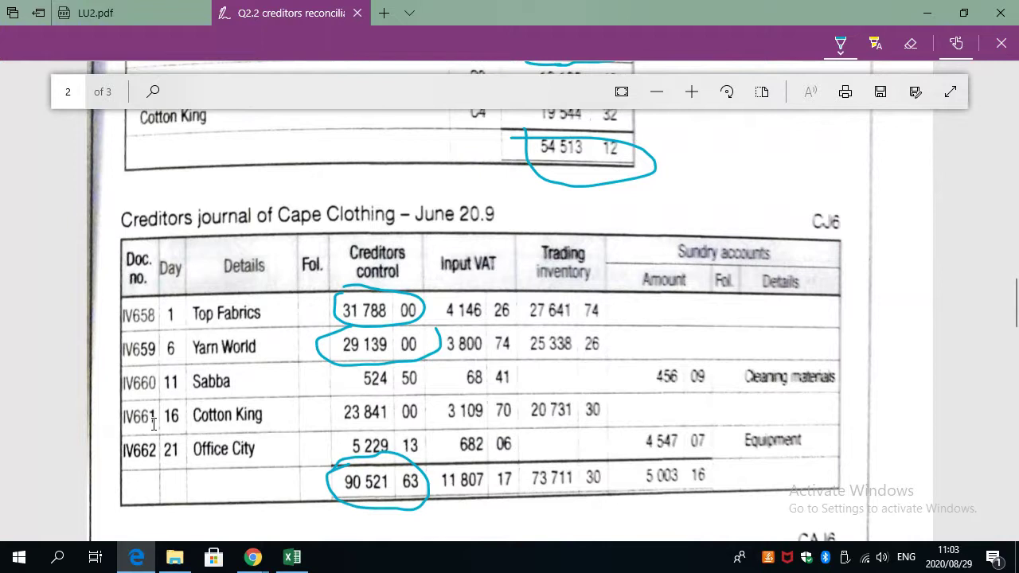
{"action": "scroll", "coordinate": [151, 430], "scroll_direction": "up", "scroll_amount": 2}
{"action": "scroll", "coordinate": [147, 439], "scroll_direction": "down", "scroll_amount": 1, "text": "ctrl"}
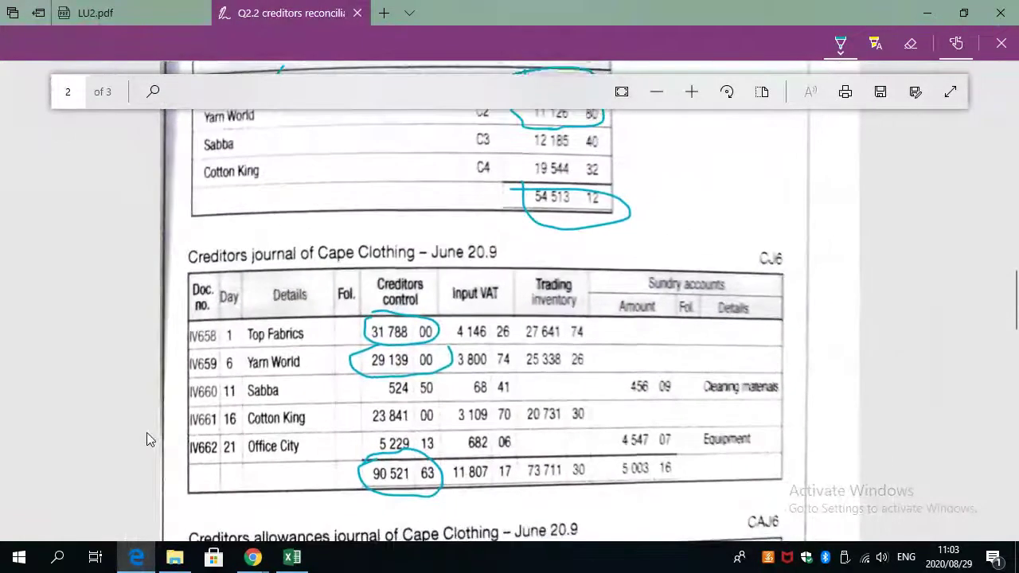
{"action": "scroll", "coordinate": [147, 432], "scroll_direction": "down", "scroll_amount": 3}
{"action": "scroll", "coordinate": [146, 434], "scroll_direction": "down", "scroll_amount": 1}
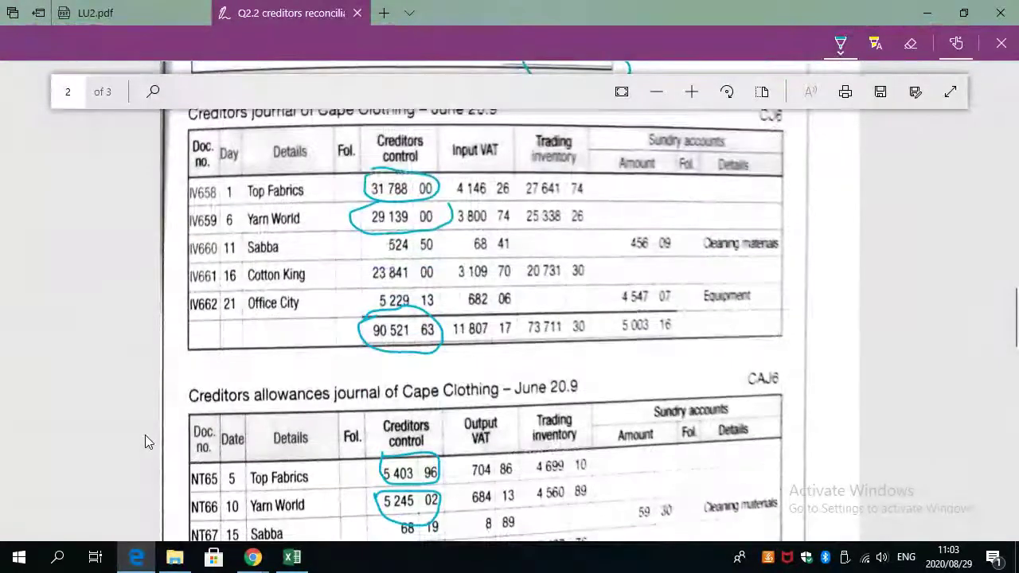
{"action": "scroll", "coordinate": [146, 441], "scroll_direction": "down", "scroll_amount": 2, "text": "ctrl"}
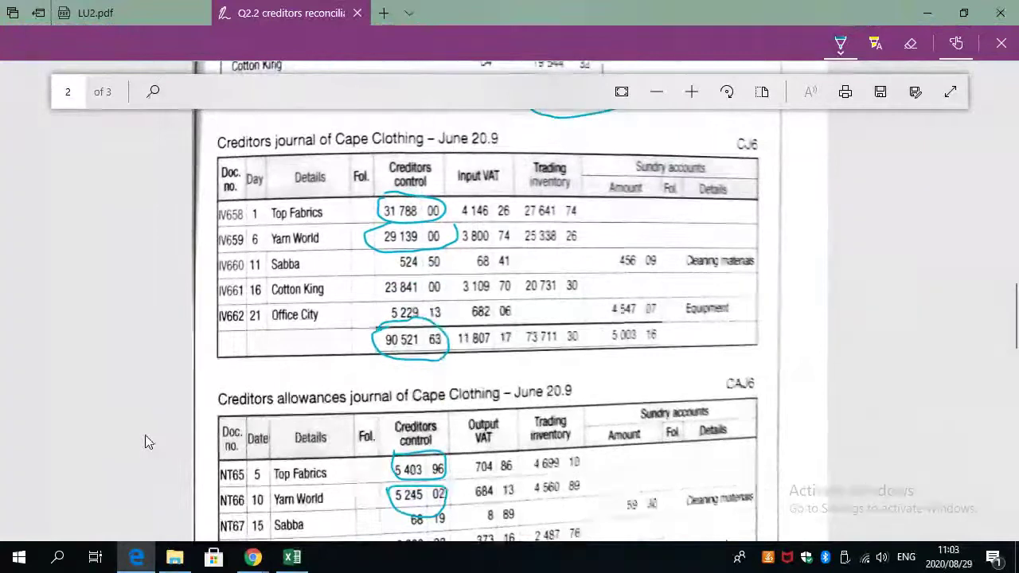
{"action": "scroll", "coordinate": [146, 442], "scroll_direction": "down", "scroll_amount": 1}
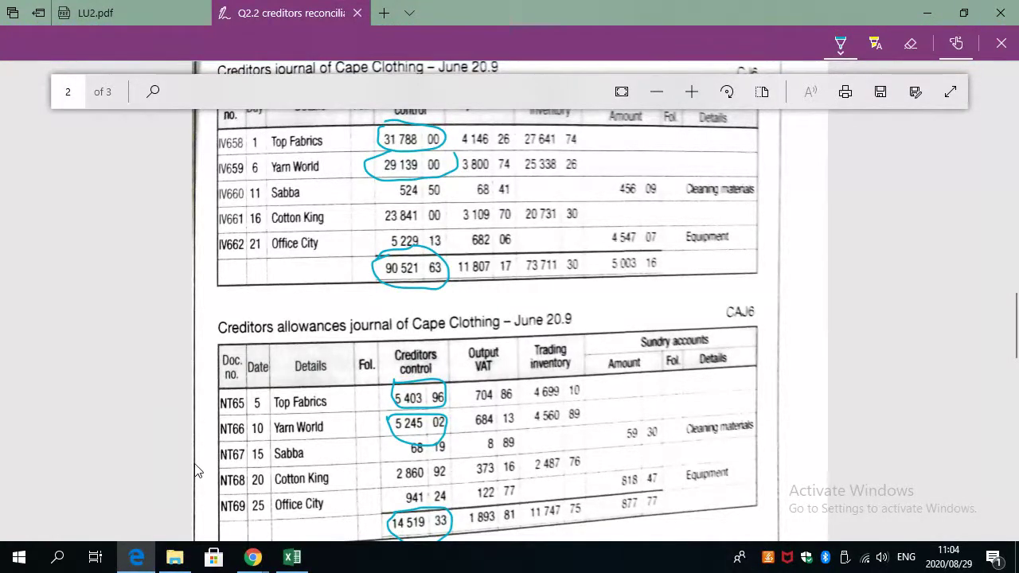
{"action": "scroll", "coordinate": [198, 480], "scroll_direction": "down", "scroll_amount": 1}
{"action": "scroll", "coordinate": [199, 478], "scroll_direction": "down", "scroll_amount": 3}
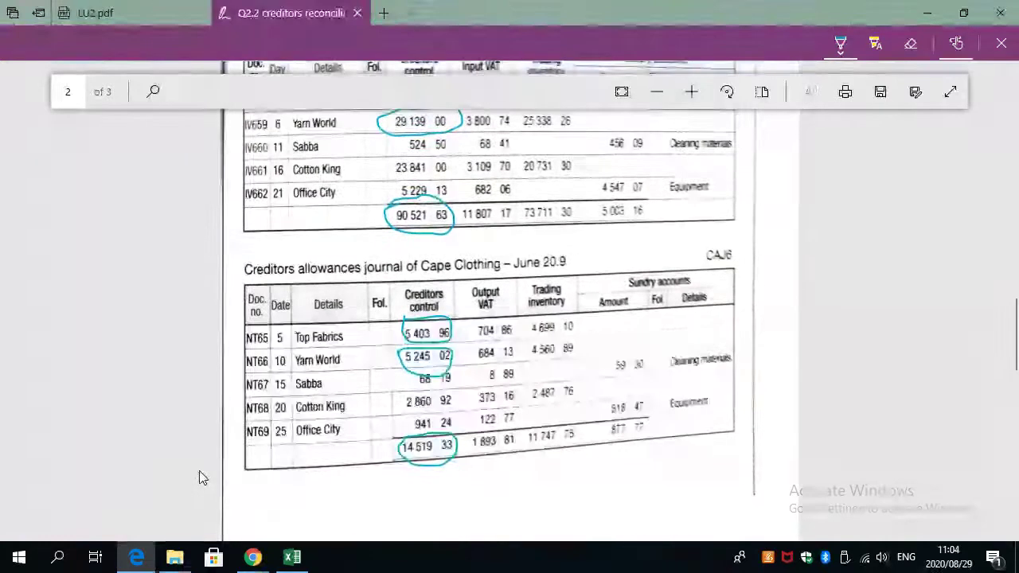
{"action": "scroll", "coordinate": [203, 478], "scroll_direction": "down", "scroll_amount": 3}
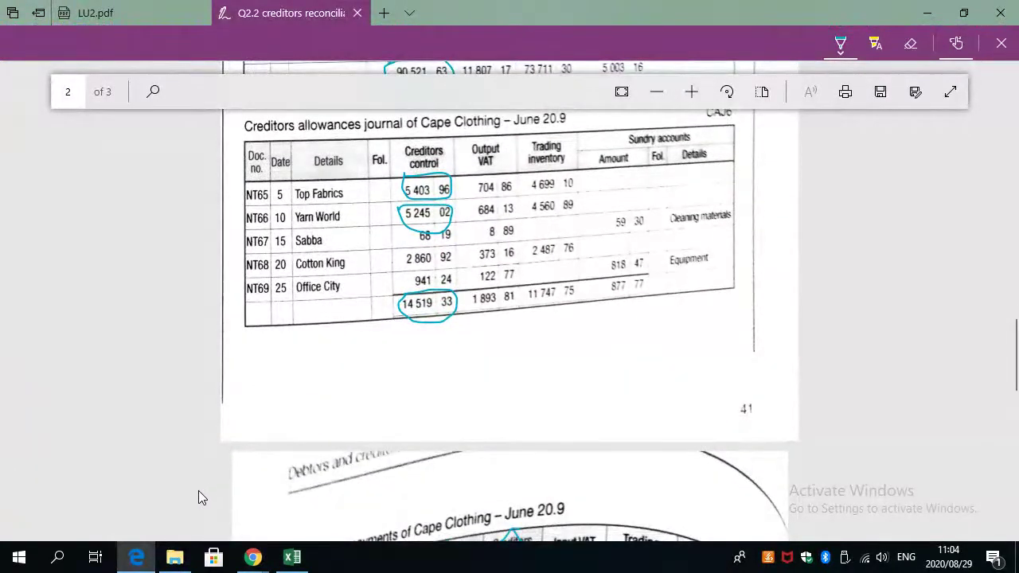
{"action": "scroll", "coordinate": [202, 497], "scroll_direction": "down", "scroll_amount": 3}
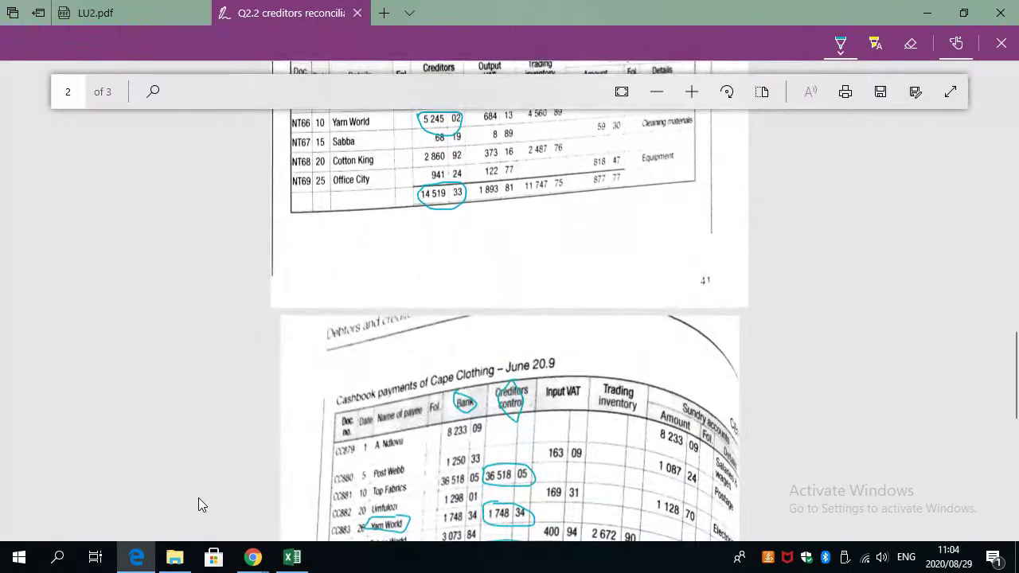
{"action": "scroll", "coordinate": [198, 498], "scroll_direction": "down", "scroll_amount": 5}
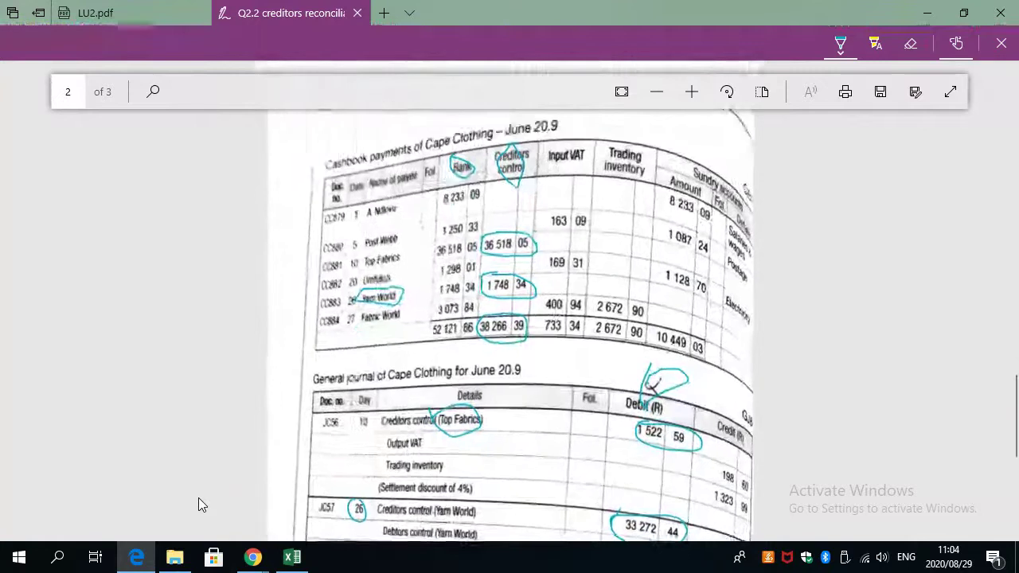
Examine the cashbook payments, general journal entries JC56 to JC58 and creditors allowances journal in the PDF question.
{"action": "scroll", "coordinate": [198, 497], "scroll_direction": "up", "scroll_amount": 3}
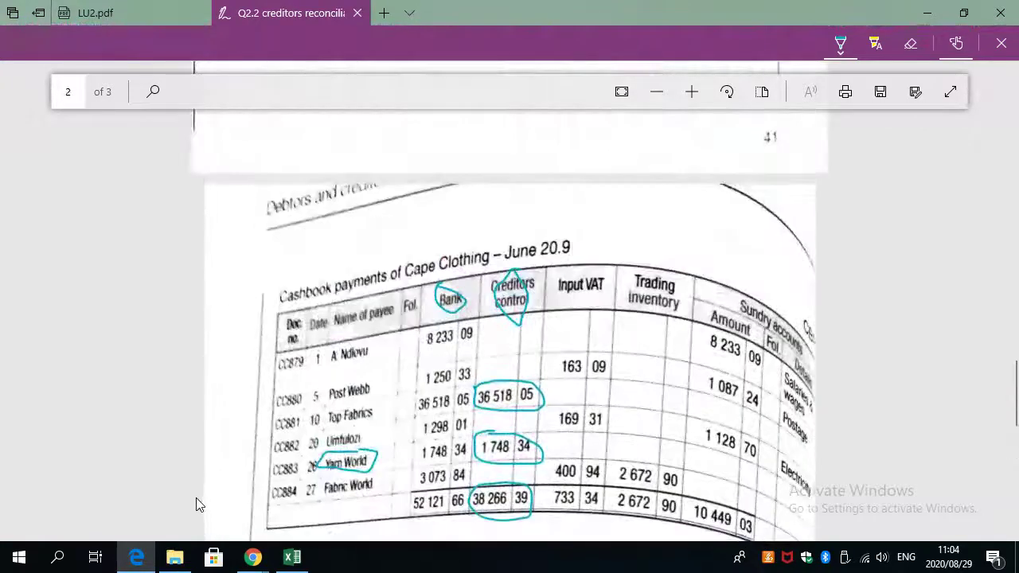
{"action": "scroll", "coordinate": [196, 497], "scroll_direction": "up", "scroll_amount": 4, "text": "ctrl"}
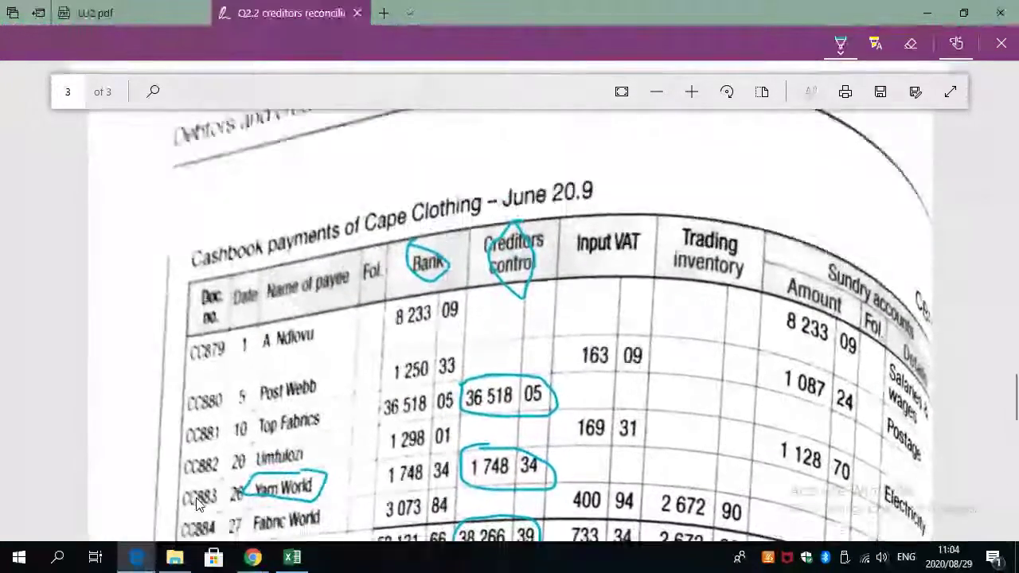
{"action": "scroll", "coordinate": [198, 503], "scroll_direction": "down", "scroll_amount": 2}
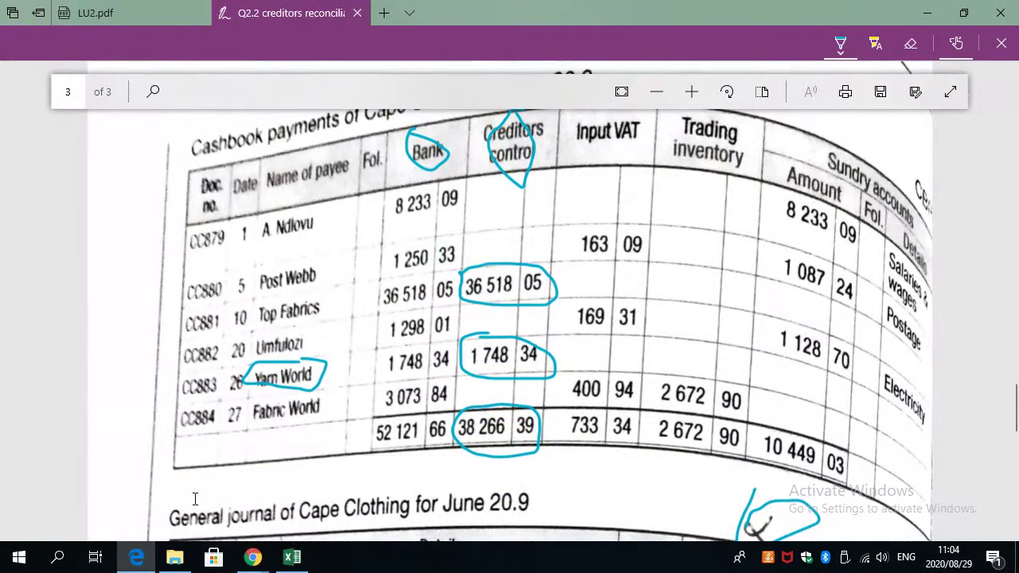
{"action": "scroll", "coordinate": [195, 499], "scroll_direction": "down", "scroll_amount": 5}
{"action": "scroll", "coordinate": [194, 500], "scroll_direction": "down", "scroll_amount": 3}
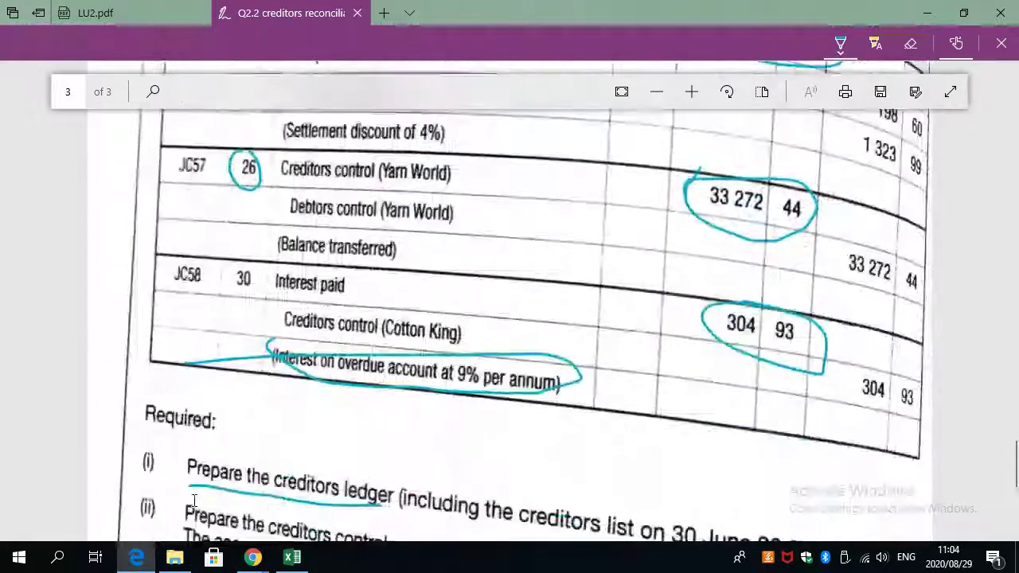
{"action": "scroll", "coordinate": [194, 500], "scroll_direction": "up", "scroll_amount": 1}
{"action": "scroll", "coordinate": [194, 500], "scroll_direction": "up", "scroll_amount": 1}
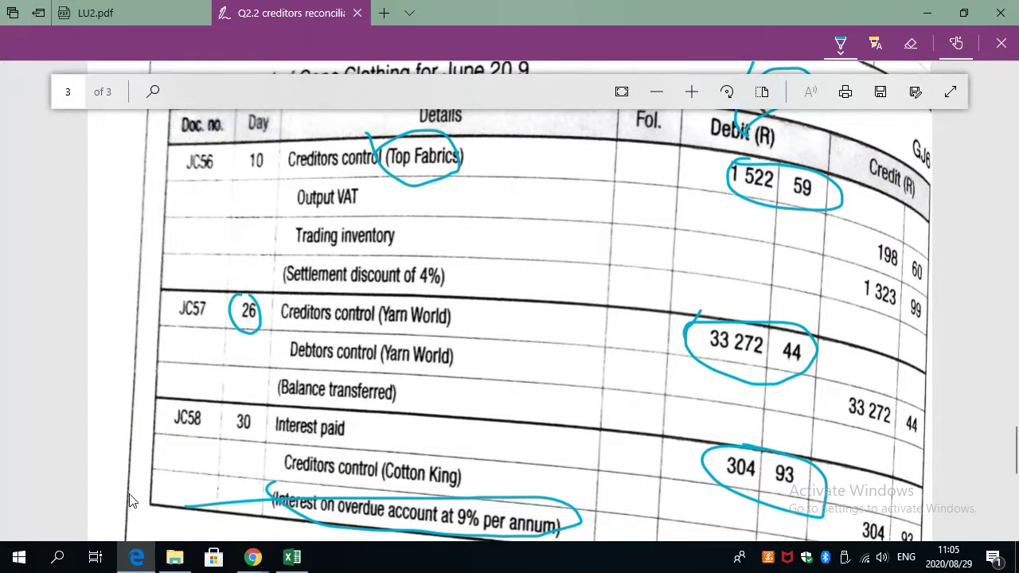
{"action": "scroll", "coordinate": [131, 501], "scroll_direction": "up", "scroll_amount": 2}
{"action": "scroll", "coordinate": [175, 478], "scroll_direction": "down", "scroll_amount": 3}
{"action": "scroll", "coordinate": [211, 465], "scroll_direction": "up", "scroll_amount": 2}
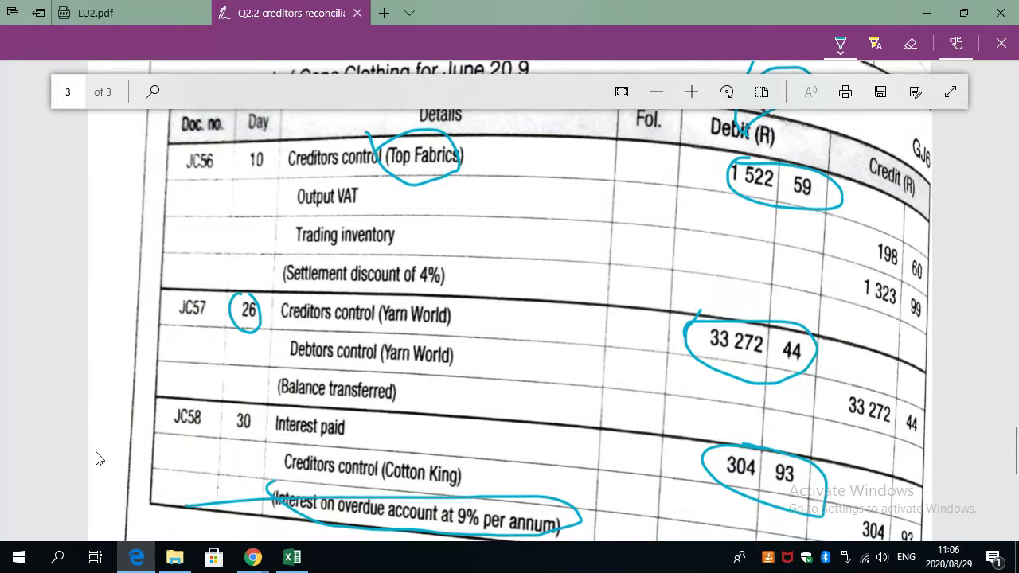
{"action": "scroll", "coordinate": [223, 303], "scroll_direction": "up", "scroll_amount": 10}
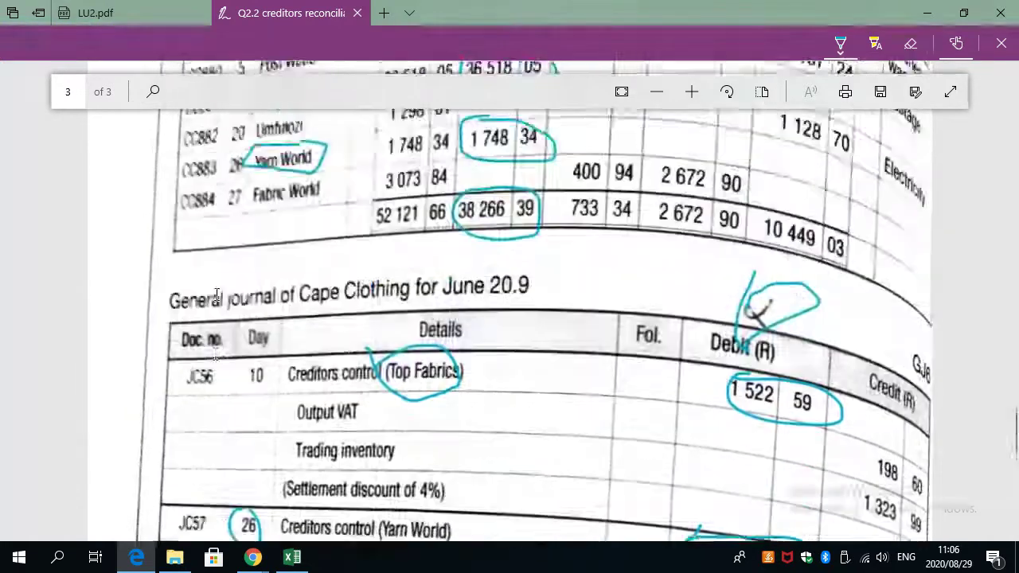
{"action": "scroll", "coordinate": [211, 305], "scroll_direction": "up", "scroll_amount": 1}
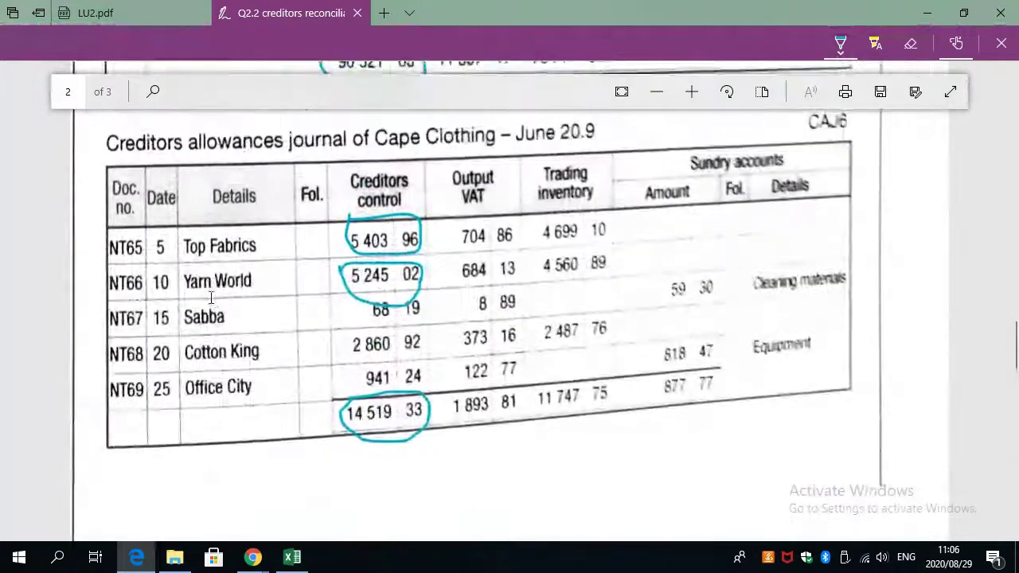
Switch to the Excel workbook and copy the whole Yarn World creditors account from row 29 to B42.
{"action": "key", "text": "alt+Tab"}
{"action": "left_click_drag", "start_coordinate": [176, 233], "coordinate": [223, 437]}
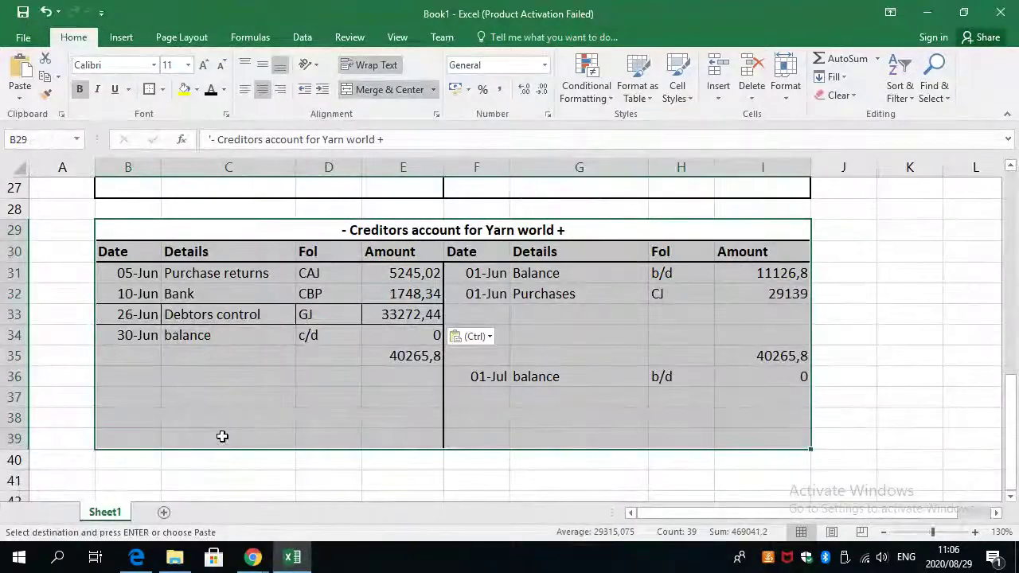
{"action": "key", "text": "ctrl+c"}
{"action": "scroll", "coordinate": [178, 434], "scroll_direction": "down", "scroll_amount": 2}
{"action": "left_click", "coordinate": [124, 373]}
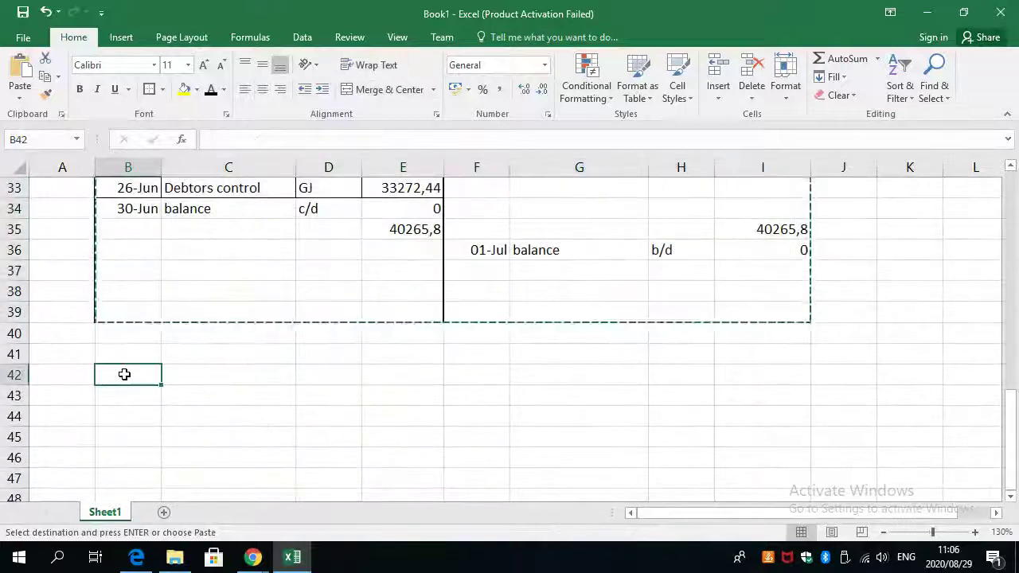
{"action": "key", "text": "ctrl+v"}
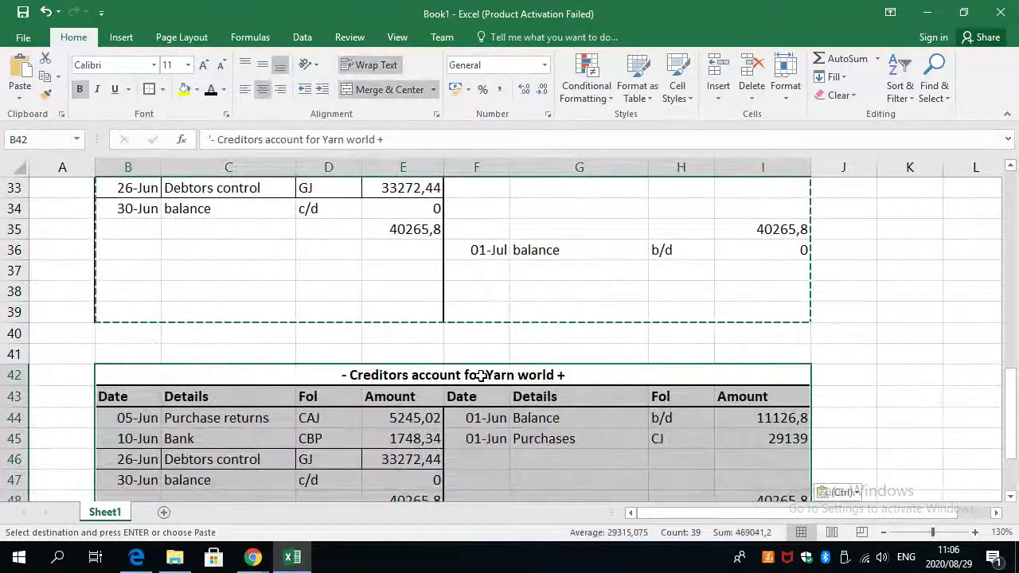
Change the copied account's heading in row 42 to "- Creditors account for SABBA +".
{"action": "left_click", "coordinate": [521, 374]}
{"action": "double_click", "coordinate": [552, 375]}
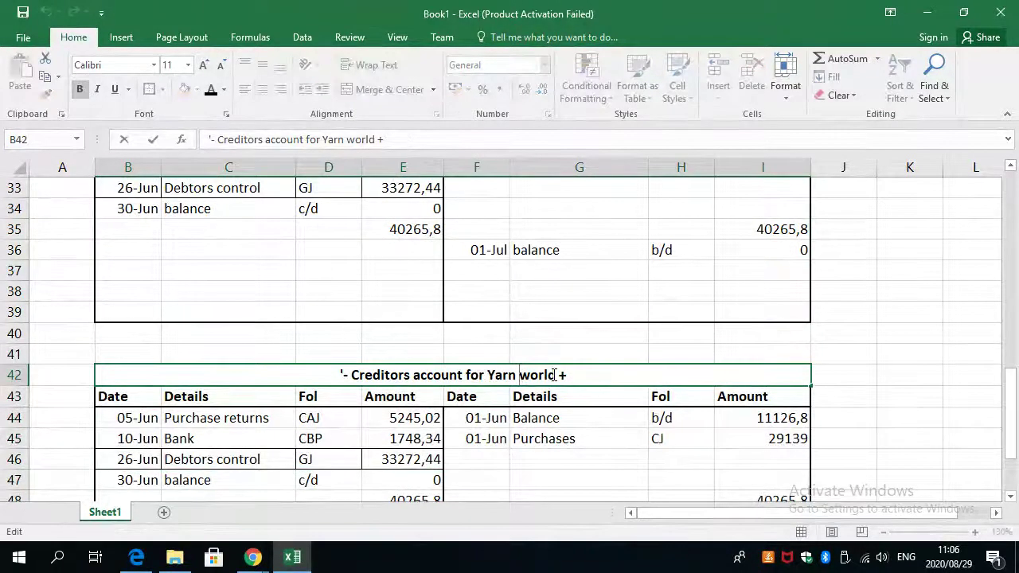
{"action": "key", "text": "BackSpace"}
{"action": "key", "text": "BackSpace"}
{"action": "key", "text": "BackSpace"}
{"action": "key", "text": "BackSpace"}
{"action": "key", "text": "BackSpace"}
{"action": "key", "text": "BackSpace"}
{"action": "key", "text": "BackSpace"}
{"action": "key", "text": "BackSpace"}
{"action": "key", "text": "BackSpace"}
{"action": "key", "text": "BackSpace"}
{"action": "key", "text": "BackSpace"}
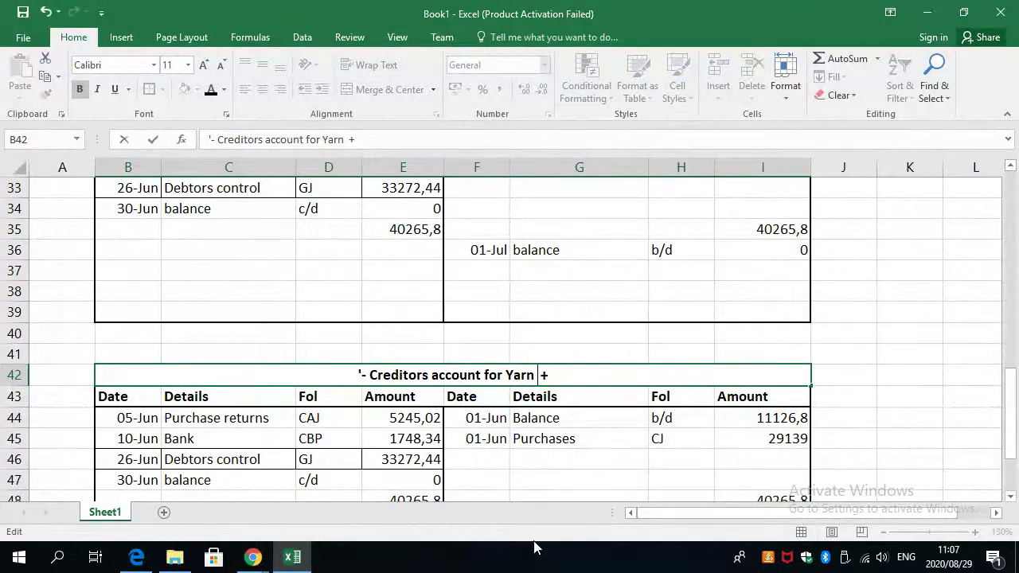
{"action": "type", "text": "SABBA"}
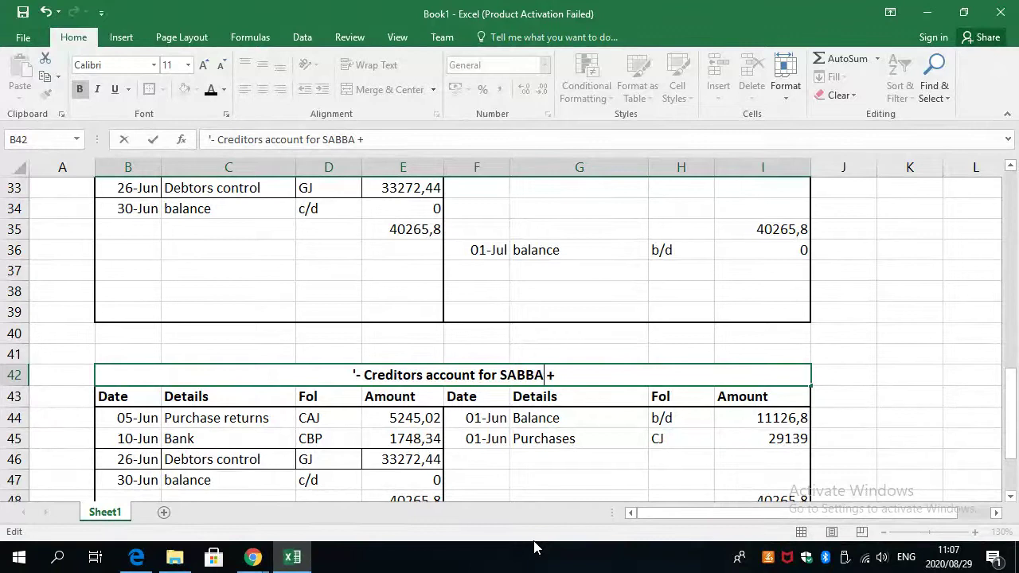
{"action": "left_click", "coordinate": [475, 439]}
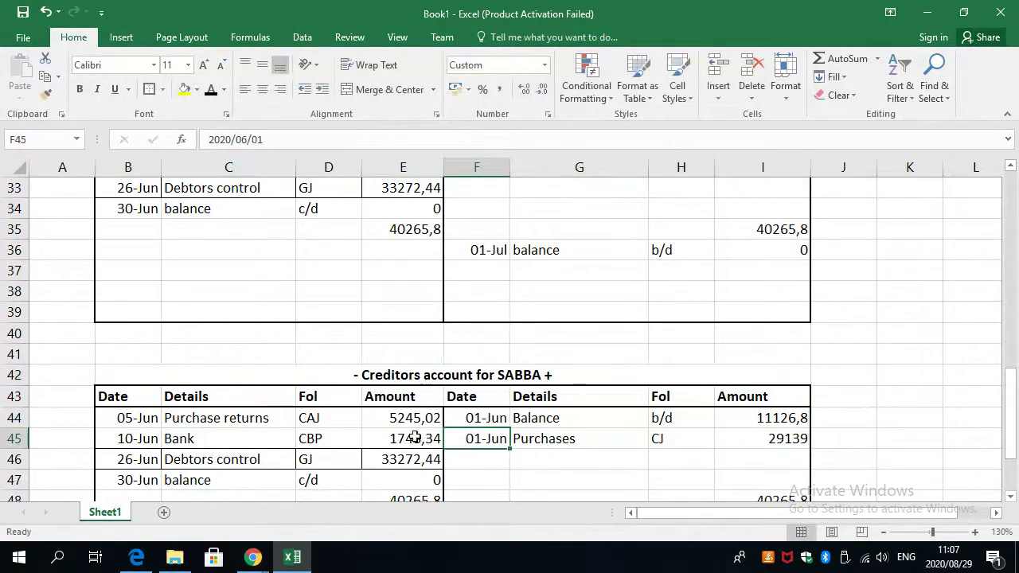
Look up Sabba's balance in the PDF's 31 May creditors list and enter 12185,4 as the 01-Jun opening balance in I44.
{"action": "scroll", "coordinate": [414, 439], "scroll_direction": "down", "scroll_amount": 1}
{"action": "left_click", "coordinate": [780, 357]}
{"action": "key", "text": "alt+Tab"}
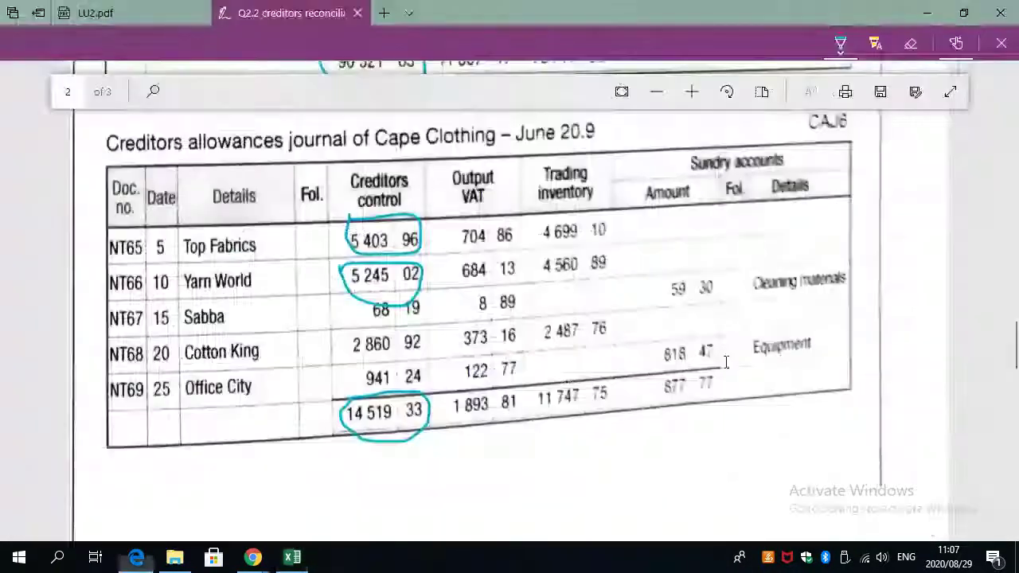
{"action": "scroll", "coordinate": [467, 352], "scroll_direction": "up", "scroll_amount": 10}
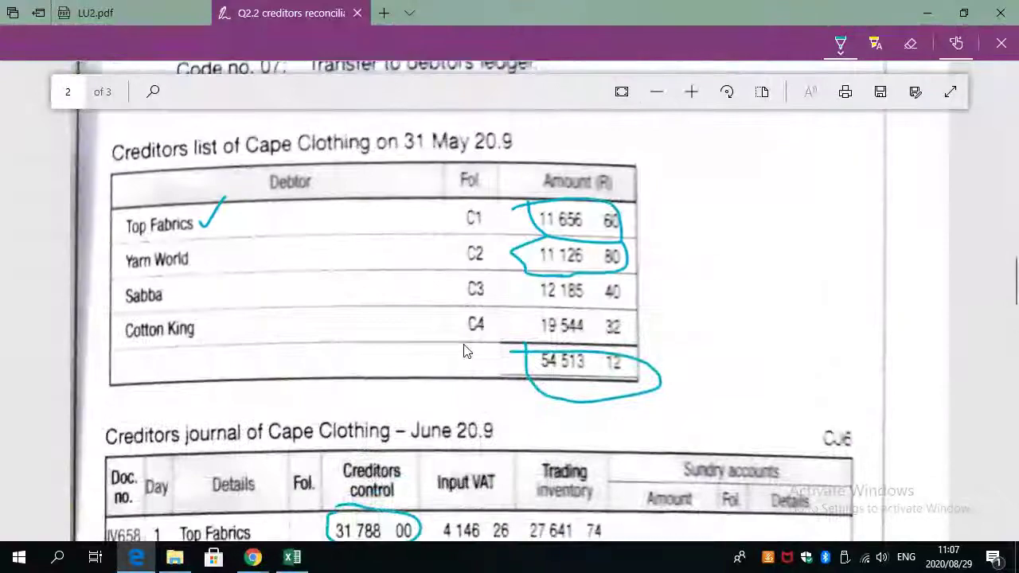
{"action": "key", "text": "alt+Tab"}
{"action": "type", "text": "1"}
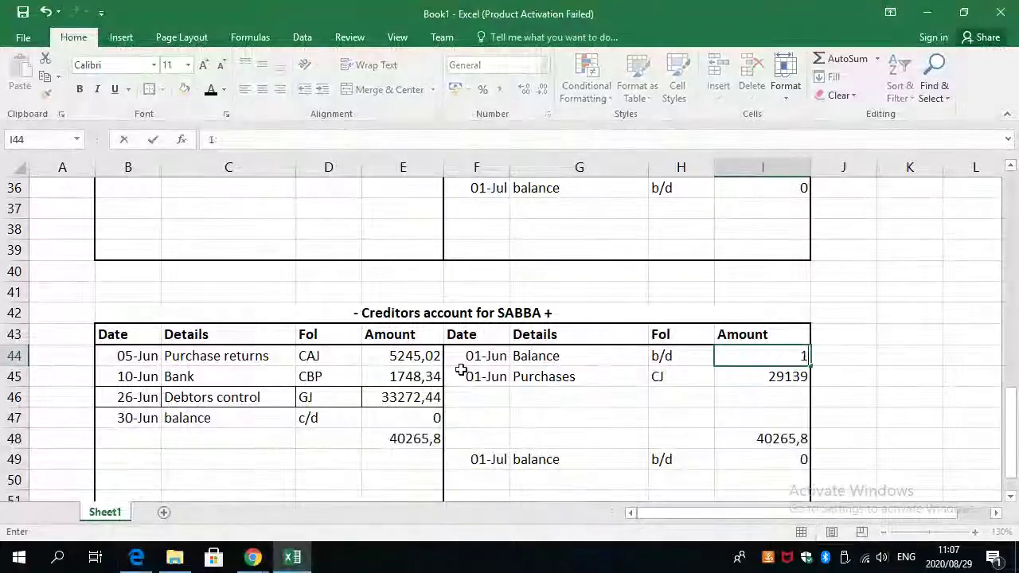
{"action": "type", "text": "21"}
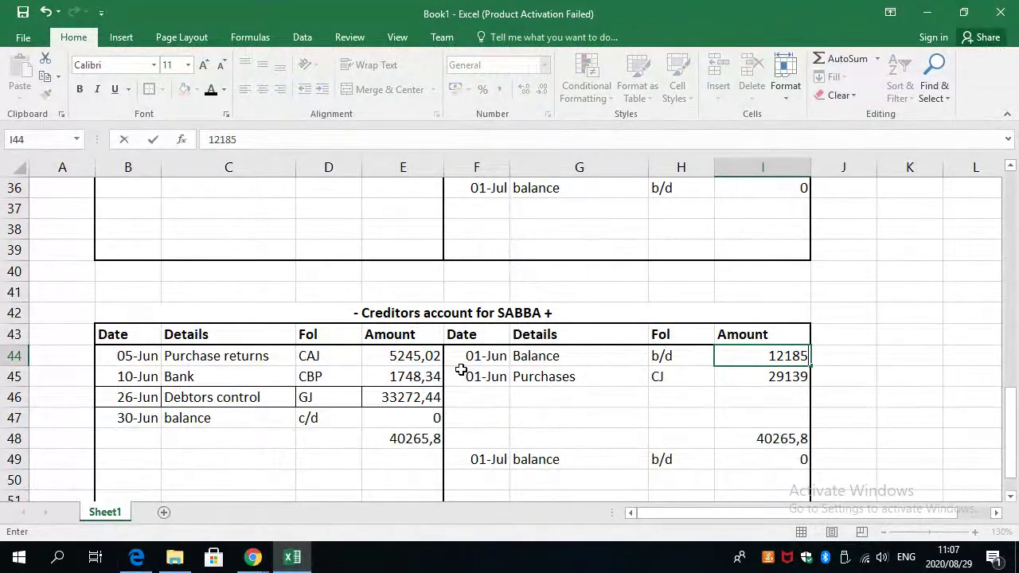
{"action": "type", "text": "85"}
{"action": "key", "text": "alt+Tab"}
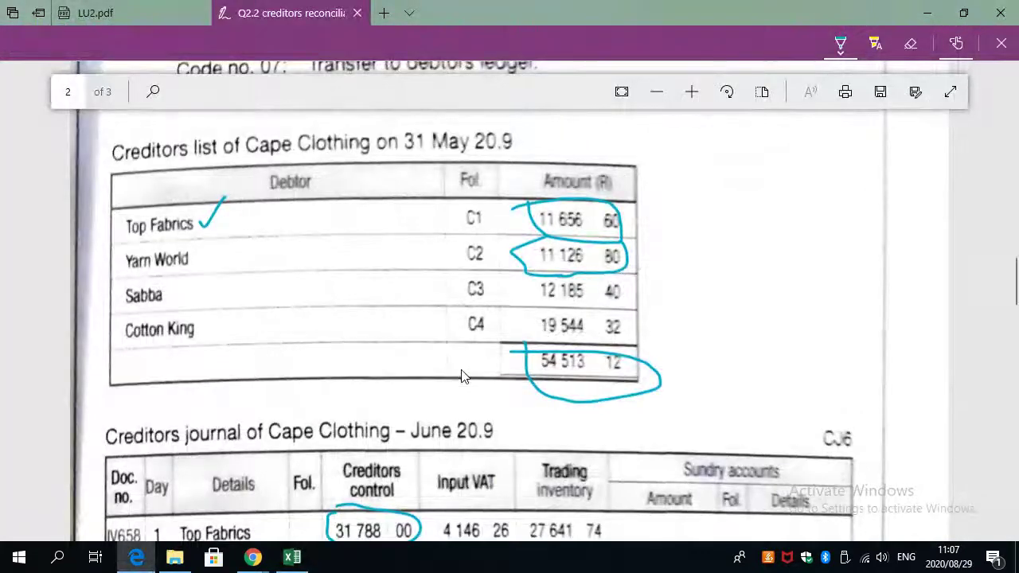
{"action": "key", "text": "alt+Tab"}
{"action": "type", "text": ","}
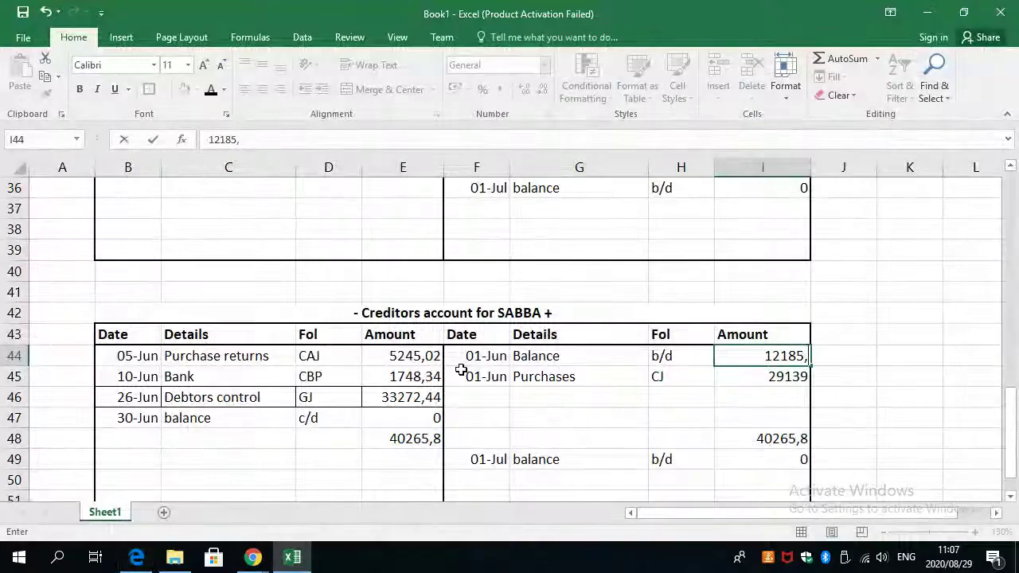
{"action": "type", "text": "4"}
{"action": "key", "text": "Return"}
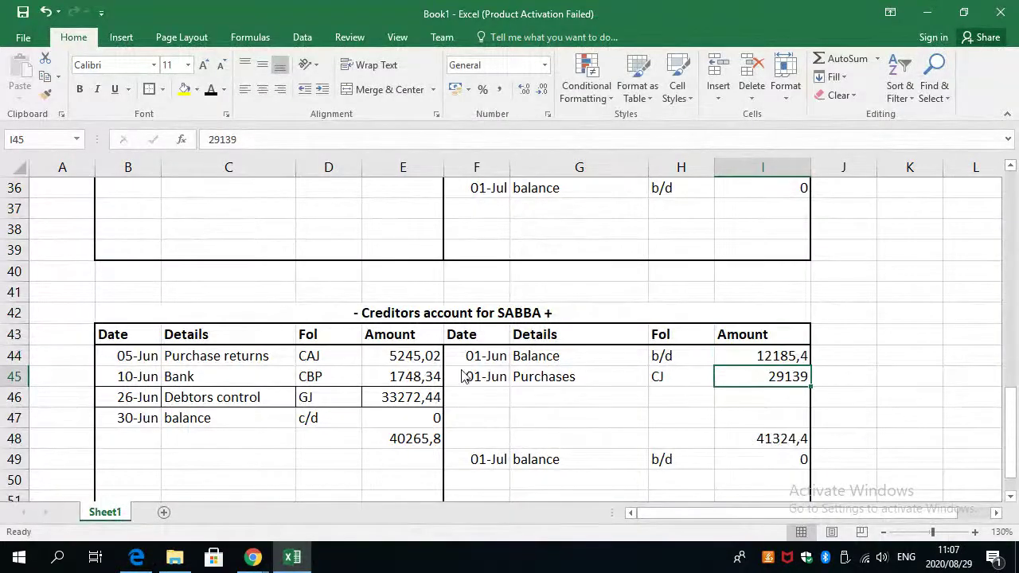
Circle Sabba's 524 50 in the PDF's creditors journal and enter 524,50 as the SABBA account's purchases amount in I45.
{"action": "key", "text": "alt+Tab"}
{"action": "scroll", "coordinate": [473, 413], "scroll_direction": "down", "scroll_amount": 6}
{"action": "scroll", "coordinate": [333, 328], "scroll_direction": "up", "scroll_amount": 3}
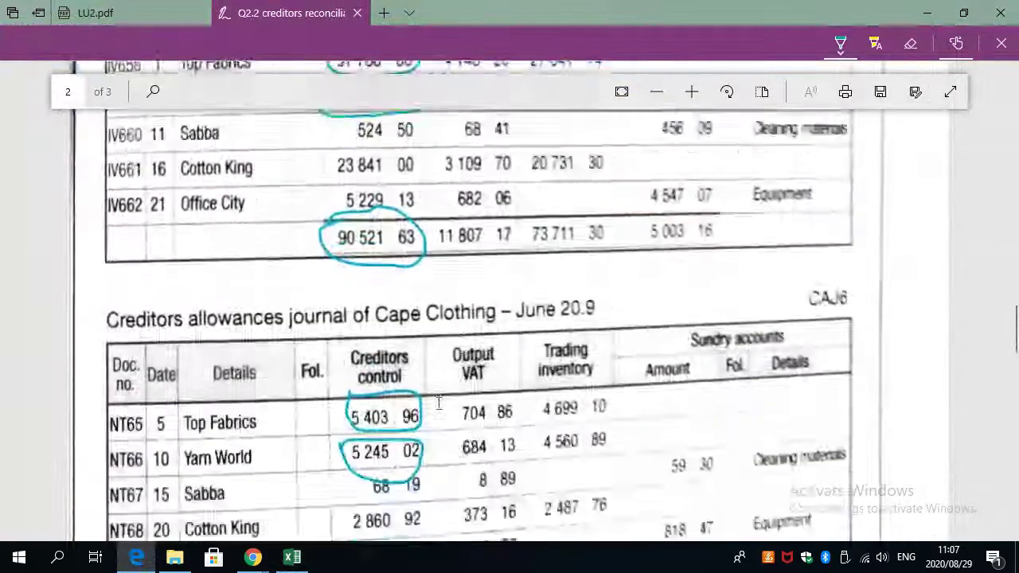
{"action": "left_click_drag", "start_coordinate": [333, 300], "coordinate": [316, 320]}
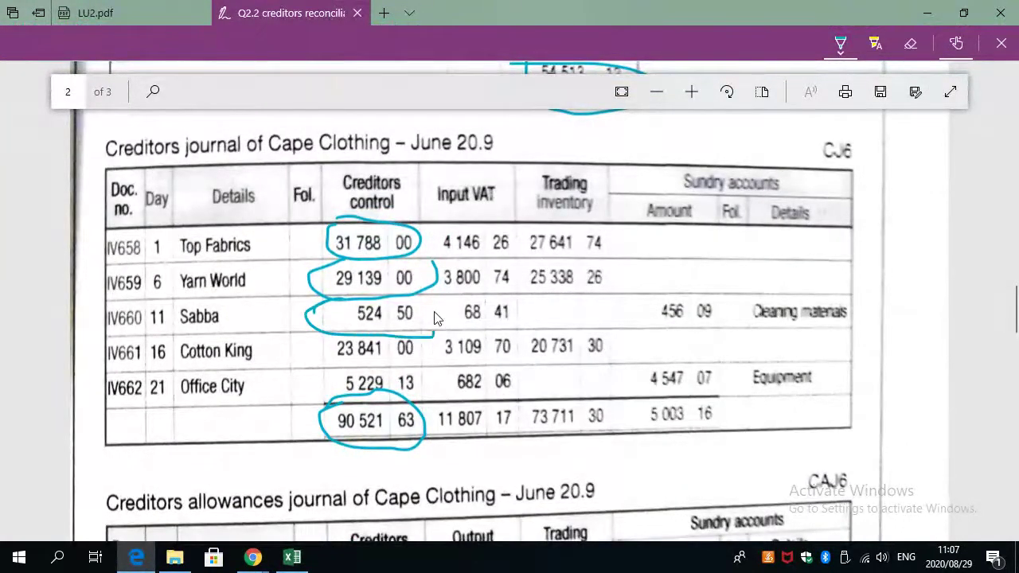
{"action": "key", "text": "alt+Tab"}
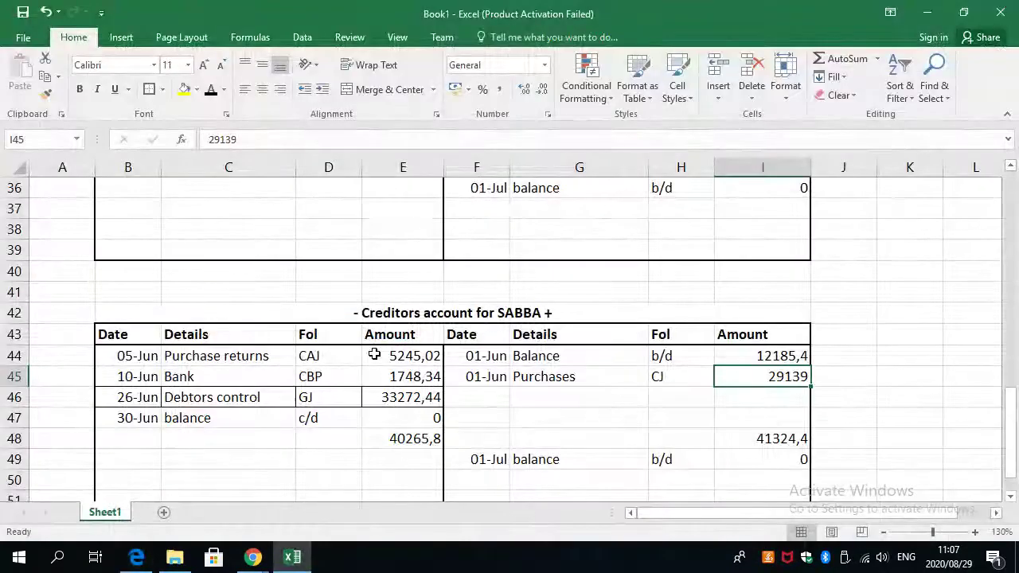
{"action": "type", "text": "524,5"}
{"action": "key", "text": "Return"}
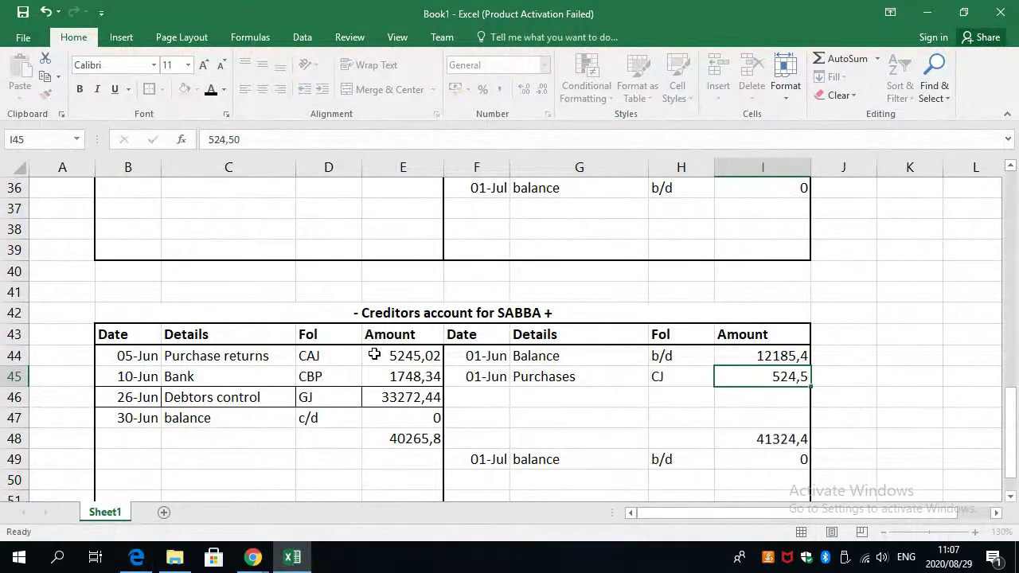
Circle Sabba's 68 19 in the PDF's creditors allowances journal and enter 68,19 as the SABBA purchase returns amount in E44.
{"action": "scroll", "coordinate": [400, 372], "scroll_direction": "down", "scroll_amount": 1}
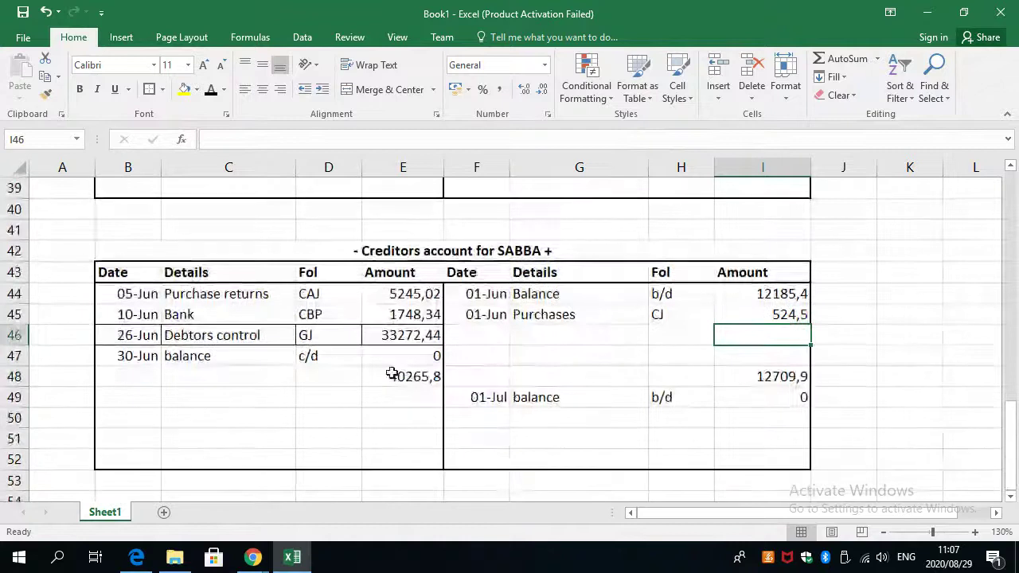
{"action": "key", "text": "alt+Tab"}
{"action": "scroll", "coordinate": [340, 366], "scroll_direction": "down", "scroll_amount": 4}
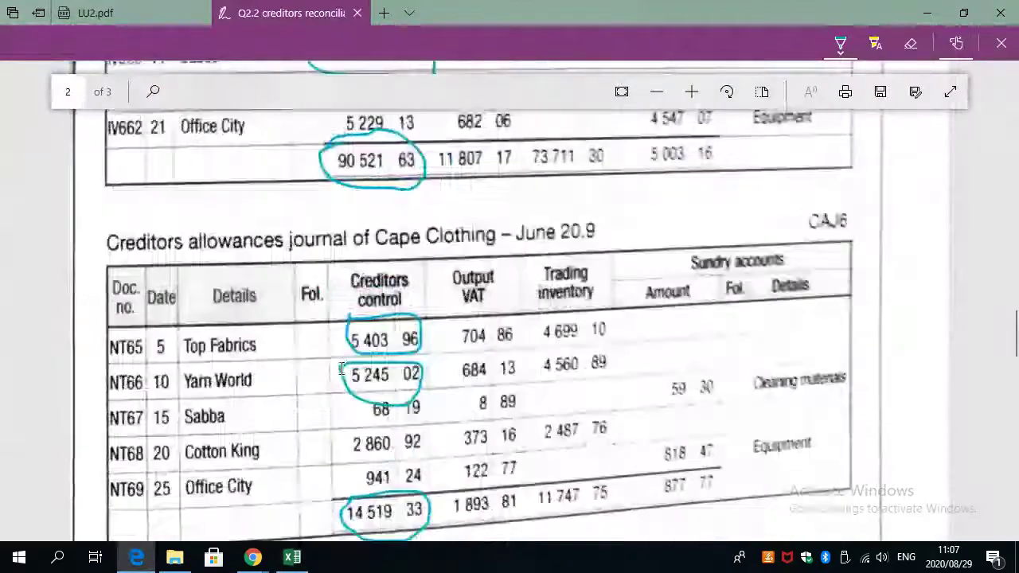
{"action": "left_click_drag", "start_coordinate": [368, 299], "coordinate": [388, 330]}
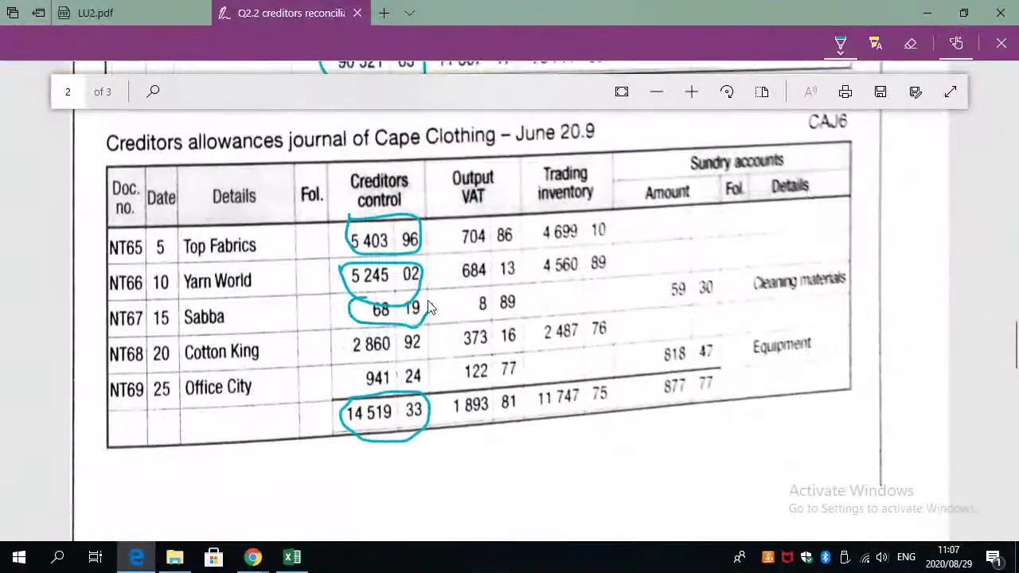
{"action": "key", "text": "alt+Tab"}
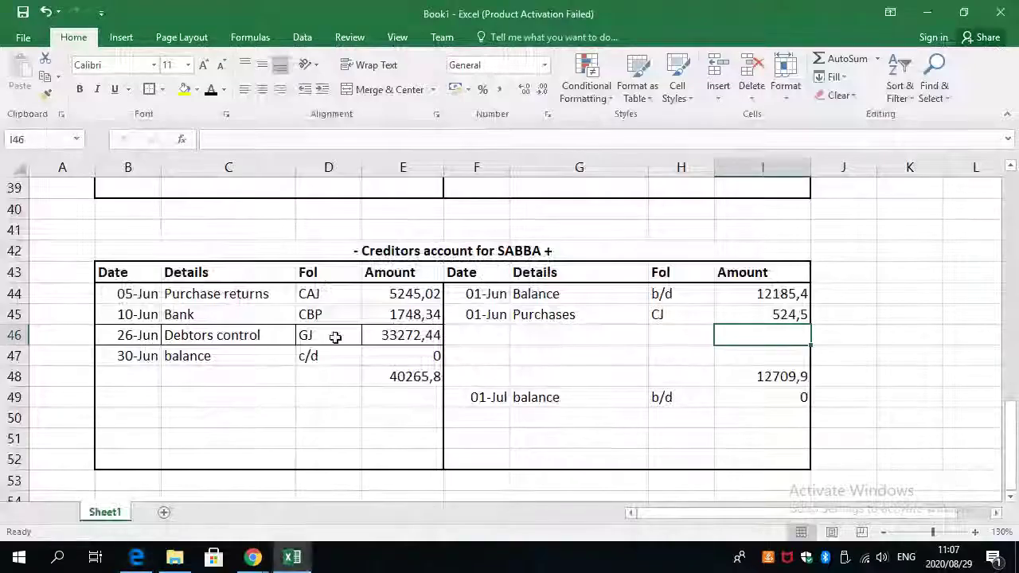
{"action": "left_click", "coordinate": [395, 294]}
{"action": "type", "text": "68"}
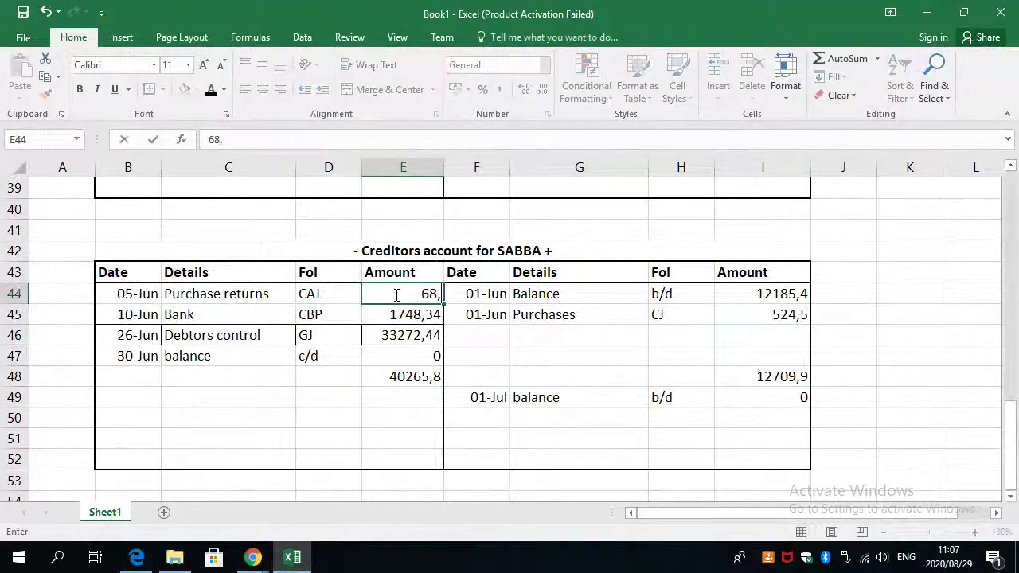
{"action": "type", "text": ",19"}
{"action": "key", "text": "Return"}
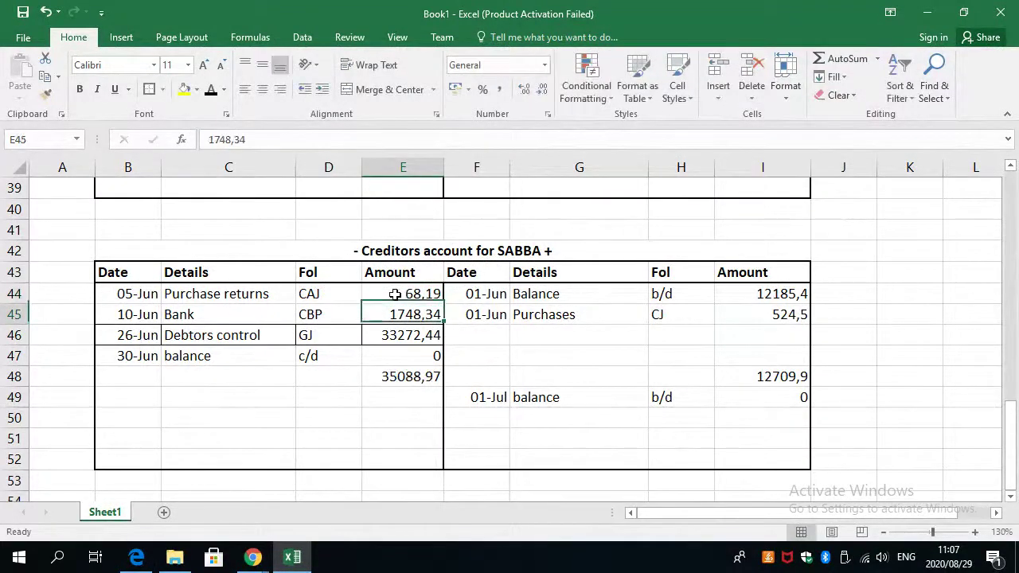
Check the PDF's cashbook payments for Sabba and clear the copied Bank entry from B45:E45 in the Excel SABBA account.
{"action": "key", "text": "alt+Tab"}
{"action": "scroll", "coordinate": [368, 341], "scroll_direction": "down", "scroll_amount": 10}
{"action": "scroll", "coordinate": [369, 341], "scroll_direction": "down", "scroll_amount": 5}
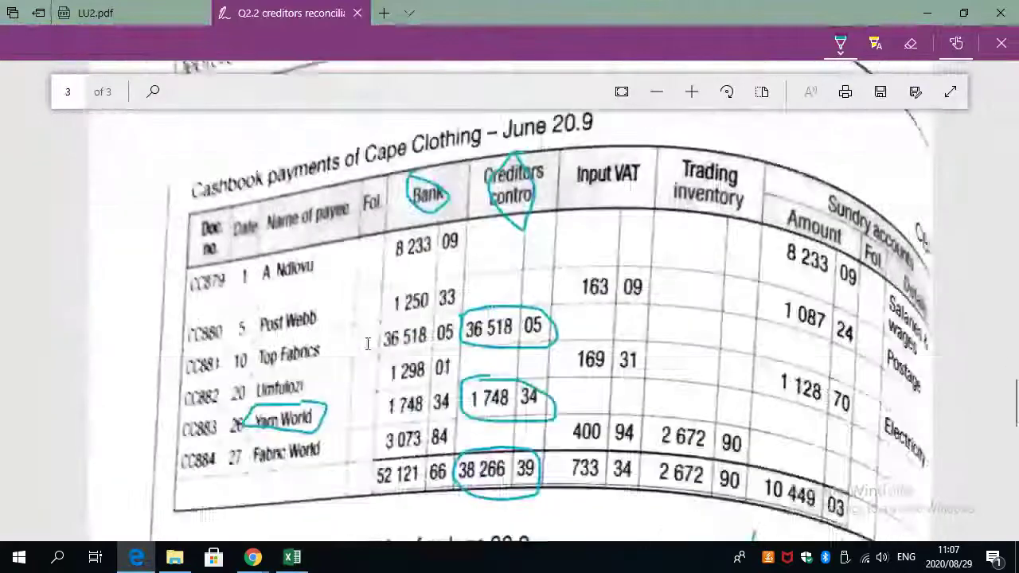
{"action": "key", "text": "alt+Tab"}
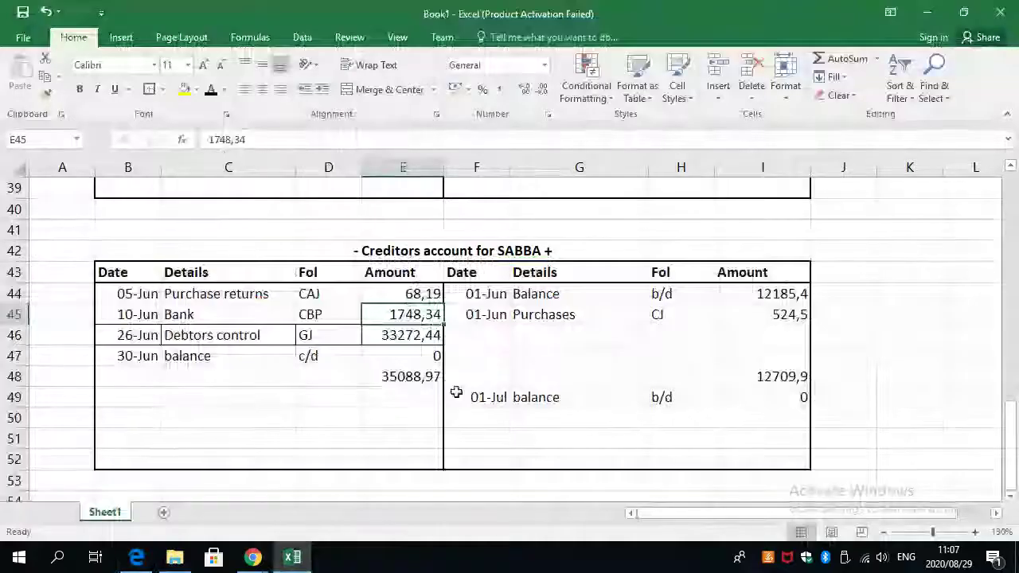
{"action": "left_click", "coordinate": [133, 335]}
{"action": "left_click_drag", "start_coordinate": [127, 314], "coordinate": [414, 316]}
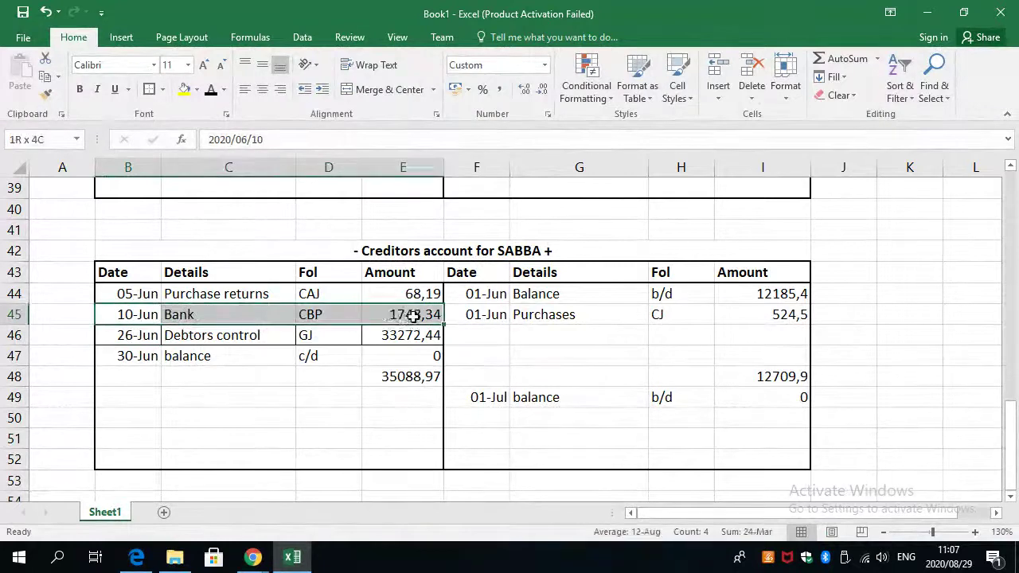
{"action": "right_click", "coordinate": [414, 316]}
{"action": "left_click", "coordinate": [450, 370]}
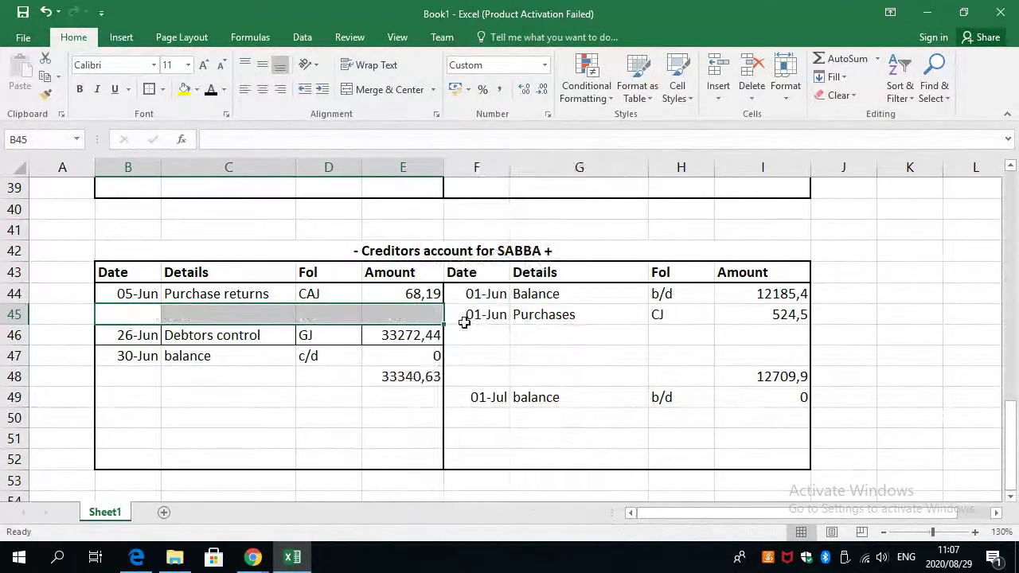
Check the cashbook payments and general journal in the PDF for any Sabba entries and return to the Excel account.
{"action": "key", "text": "alt+Tab"}
{"action": "scroll", "coordinate": [221, 427], "scroll_direction": "down", "scroll_amount": 6}
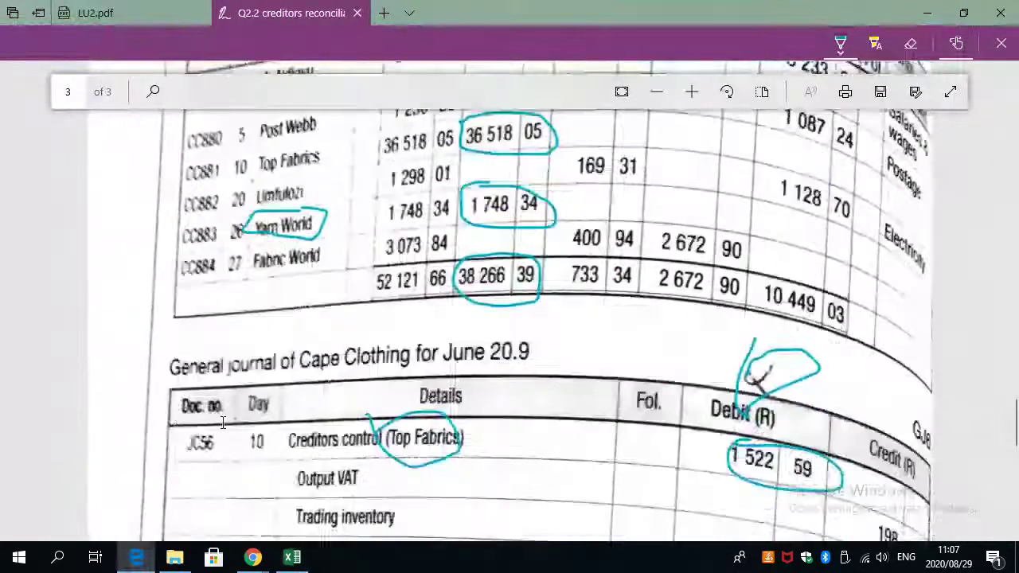
{"action": "scroll", "coordinate": [221, 428], "scroll_direction": "up", "scroll_amount": 1}
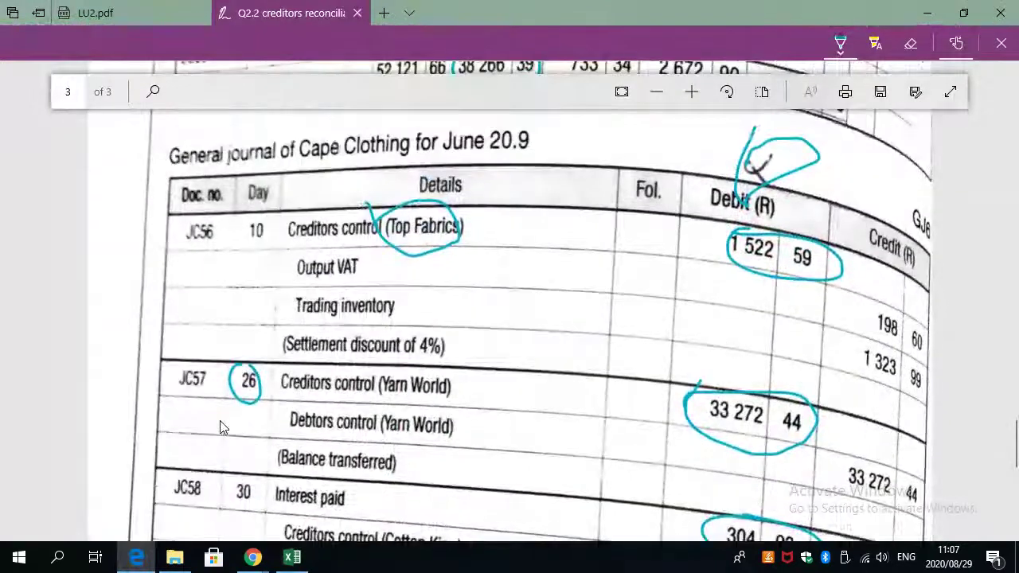
{"action": "scroll", "coordinate": [211, 428], "scroll_direction": "down", "scroll_amount": 4}
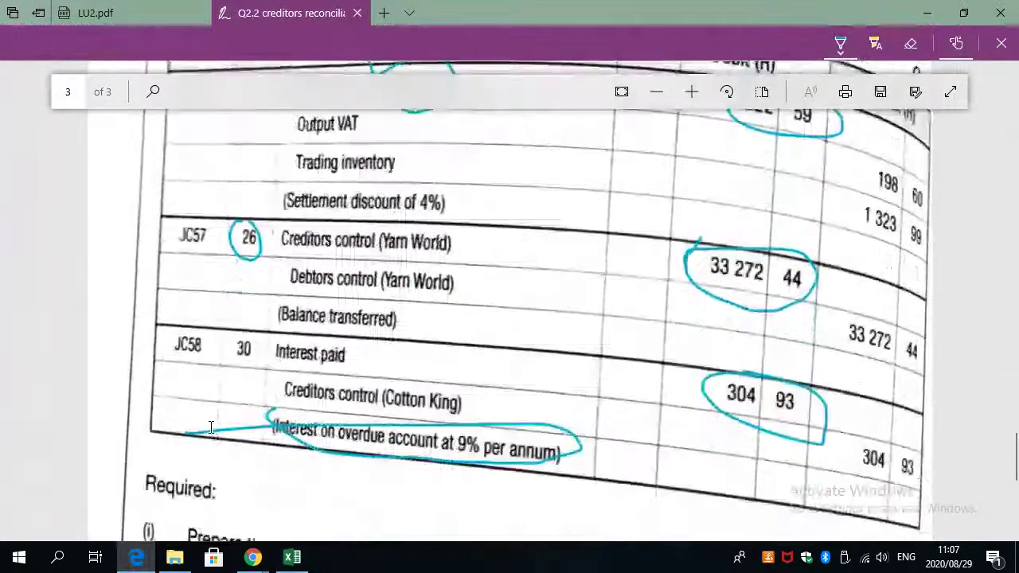
{"action": "scroll", "coordinate": [210, 428], "scroll_direction": "up", "scroll_amount": 2}
{"action": "key", "text": "alt+Tab"}
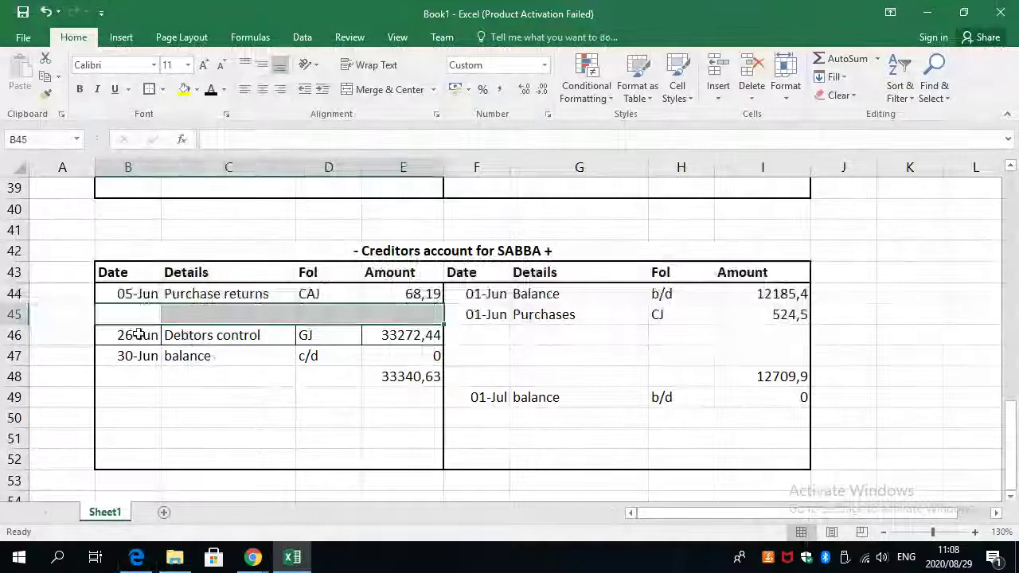
{"action": "left_click_drag", "start_coordinate": [136, 335], "coordinate": [412, 338]}
{"action": "right_click", "coordinate": [412, 339]}
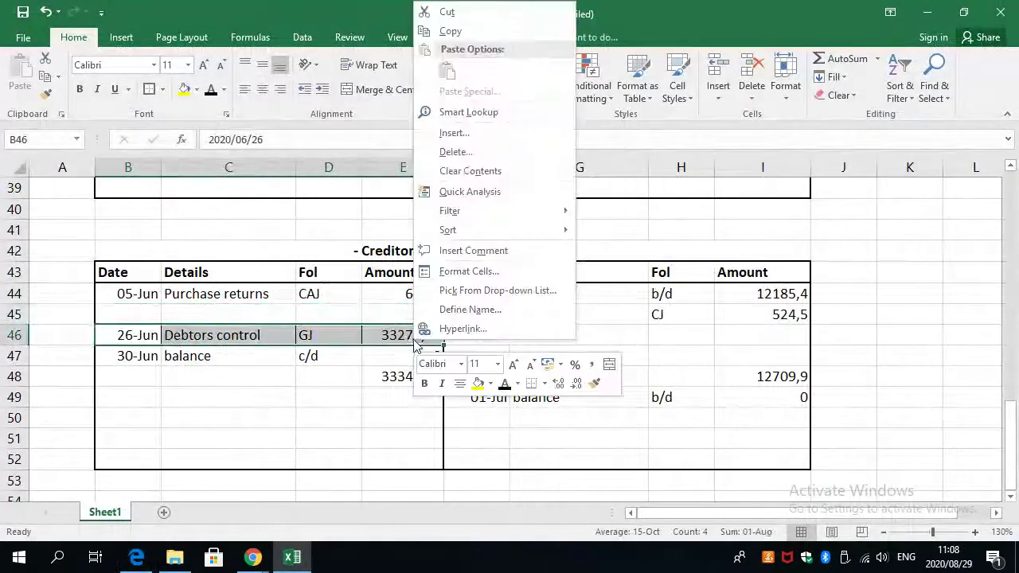
{"action": "left_click", "coordinate": [470, 171]}
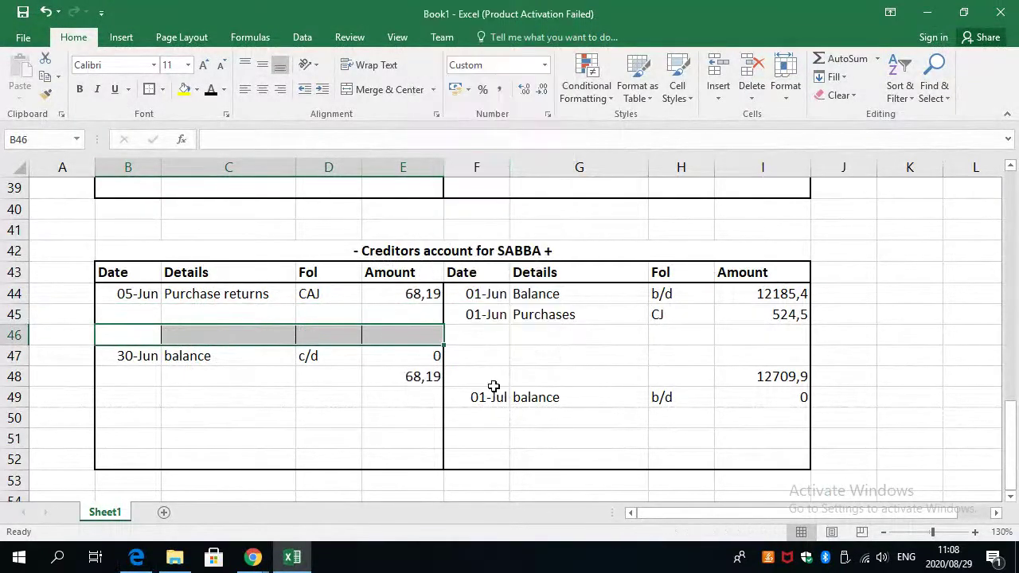
{"action": "left_click", "coordinate": [315, 410]}
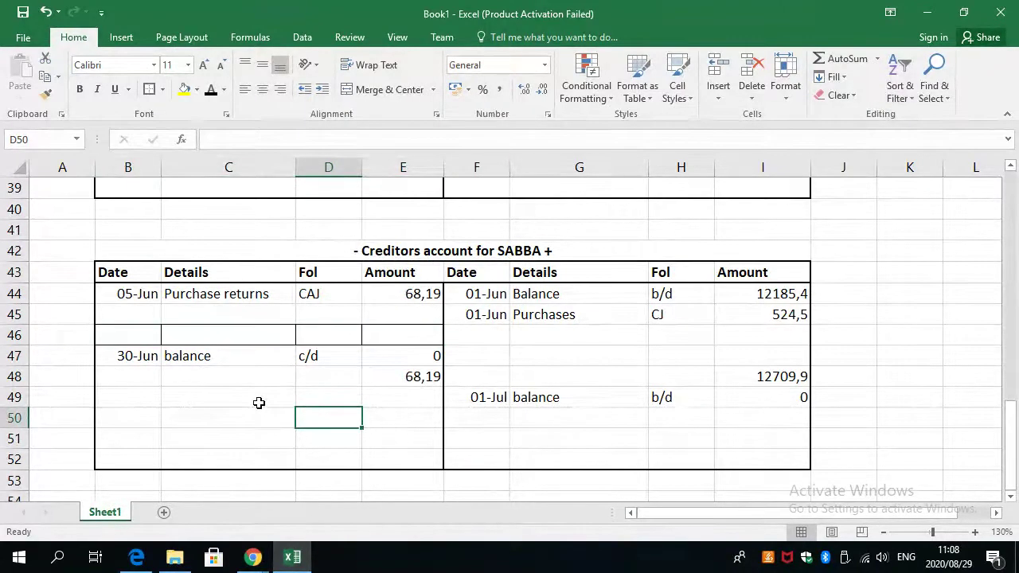
{"action": "left_click", "coordinate": [408, 379]}
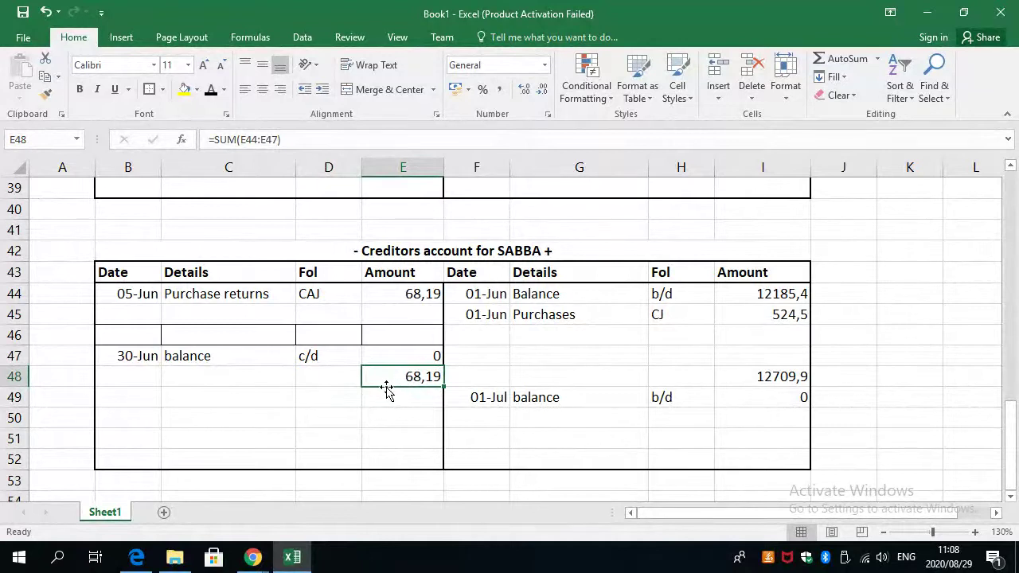
{"action": "left_click", "coordinate": [45, 11]}
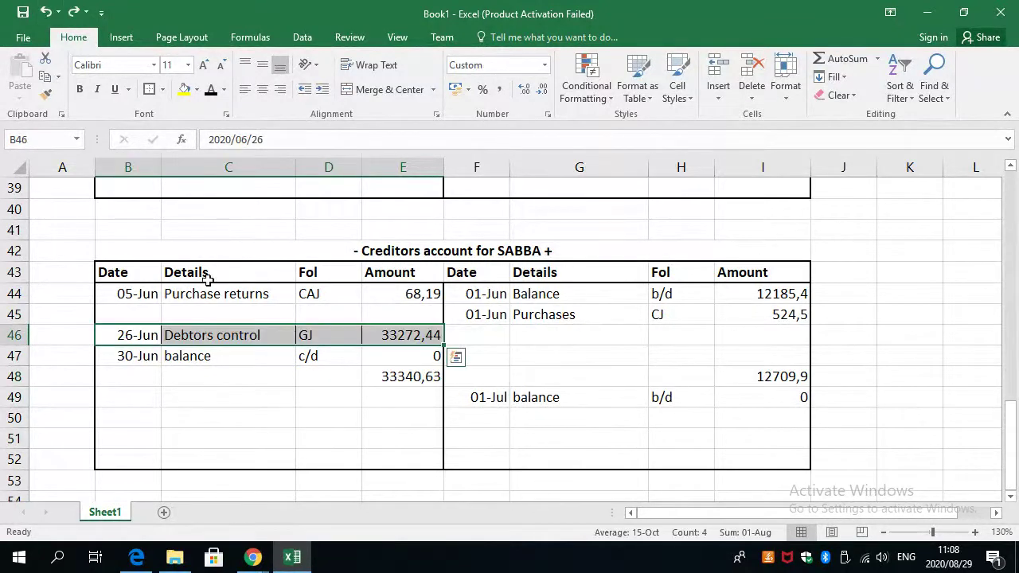
Clear the leftover Yarn World entries, balances and totals from B46:E50 and F47:I49 of the SABBA account.
{"action": "left_click", "coordinate": [192, 391]}
{"action": "left_click_drag", "start_coordinate": [107, 335], "coordinate": [422, 414]}
{"action": "right_click", "coordinate": [334, 400]}
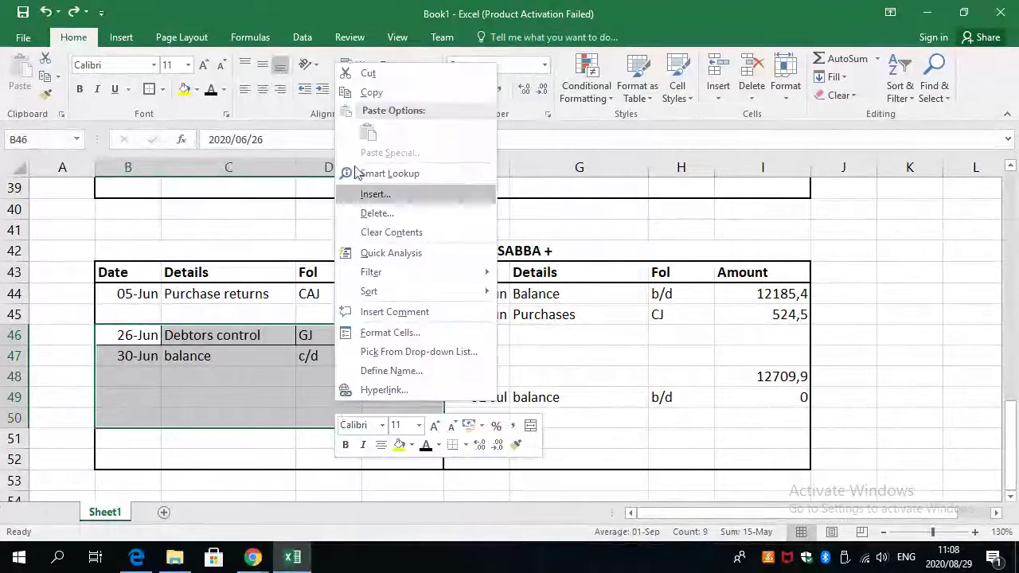
{"action": "left_click", "coordinate": [386, 233]}
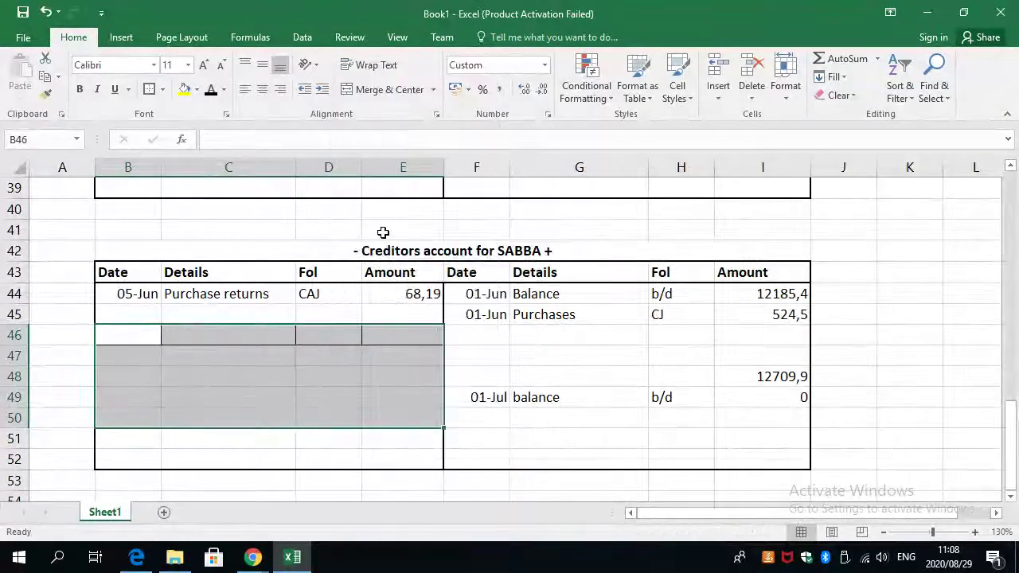
{"action": "left_click_drag", "start_coordinate": [496, 351], "coordinate": [777, 398]}
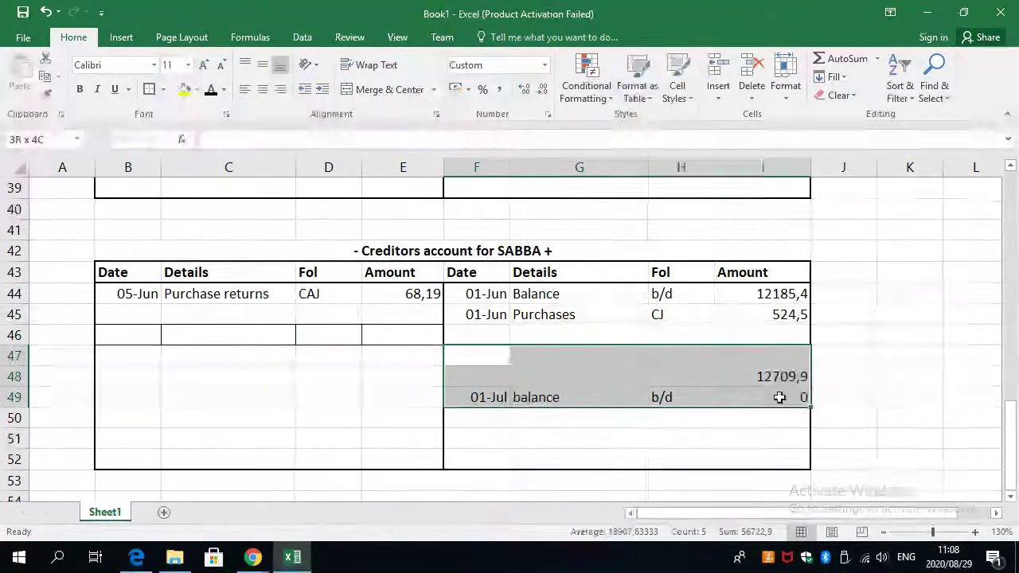
{"action": "right_click", "coordinate": [778, 398]}
{"action": "left_click", "coordinate": [822, 229]}
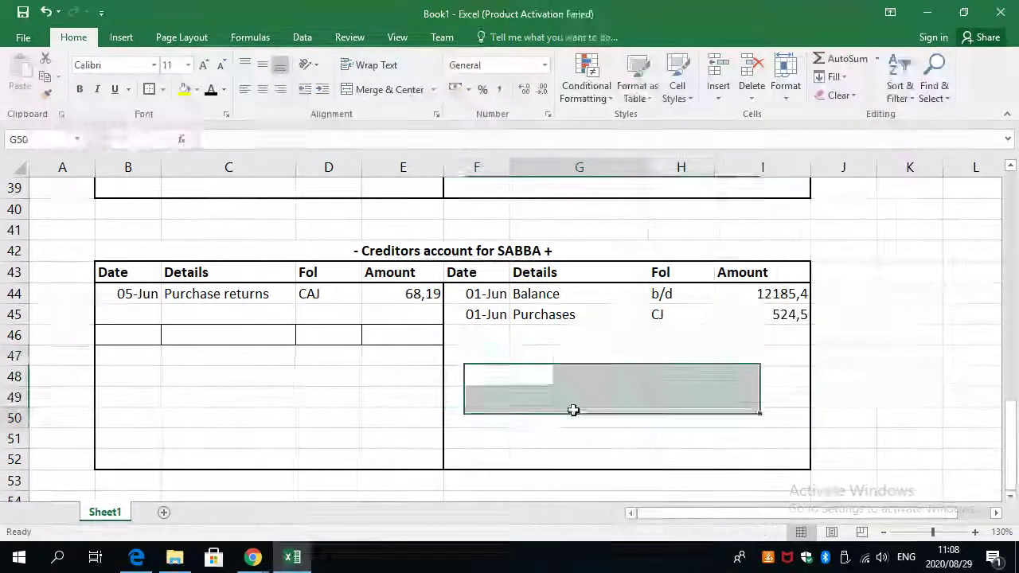
{"action": "left_click", "coordinate": [573, 411]}
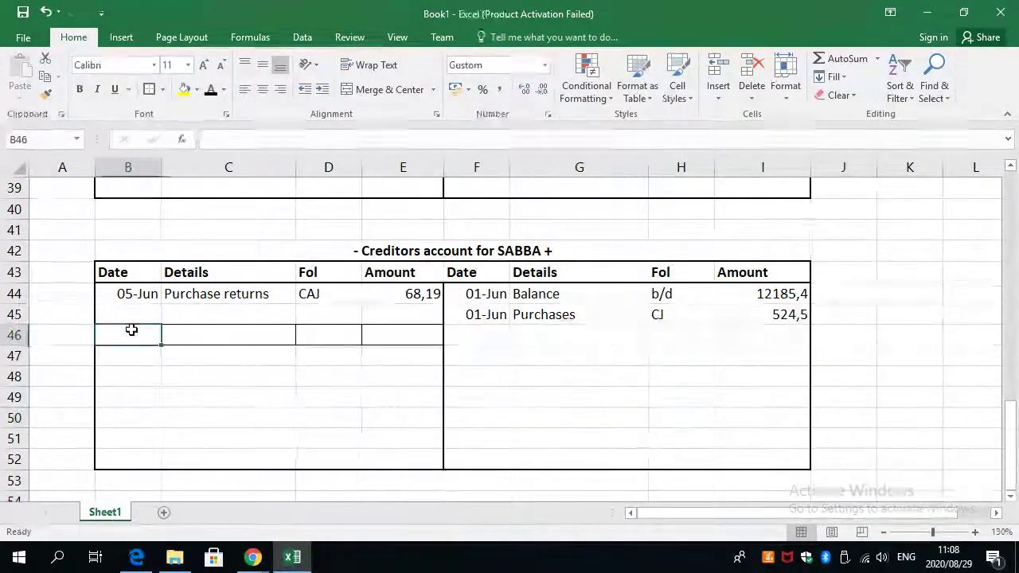
Remove all borders from B46:E46 in the SABBA account.
{"action": "left_click_drag", "start_coordinate": [184, 416], "coordinate": [185, 397]}
{"action": "left_click_drag", "start_coordinate": [111, 335], "coordinate": [411, 332]}
{"action": "left_click", "coordinate": [163, 89]}
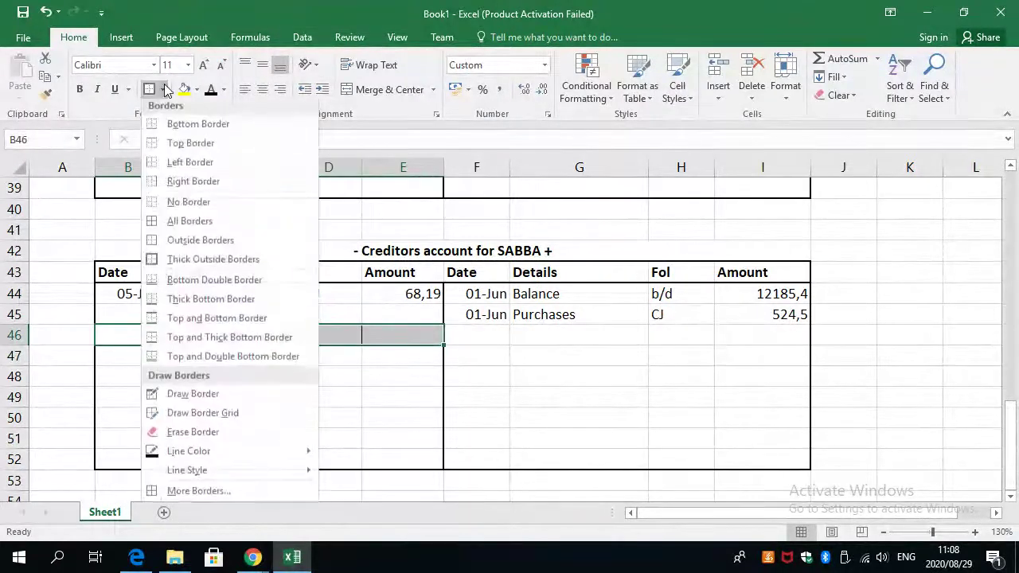
{"action": "left_click", "coordinate": [151, 205]}
{"action": "left_click", "coordinate": [207, 411]}
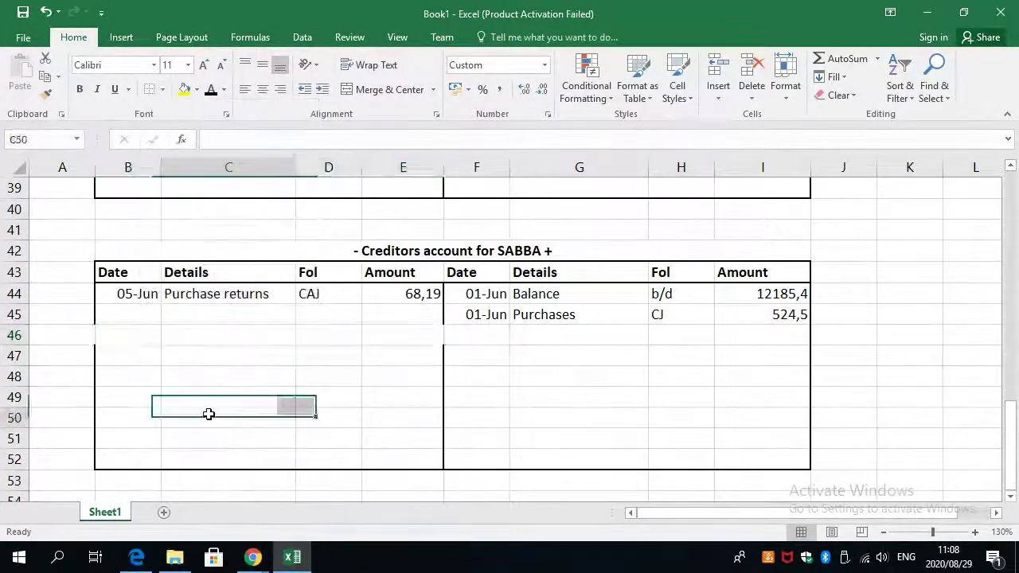
Apply thick outside borders around the SABBA account's debit side, B44:E52.
{"action": "left_click_drag", "start_coordinate": [106, 295], "coordinate": [411, 464]}
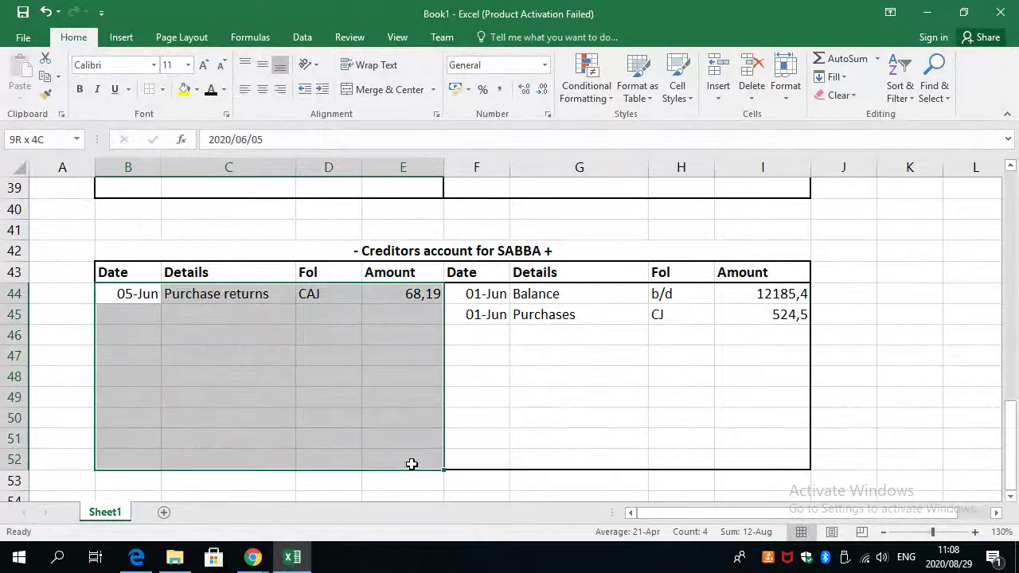
{"action": "left_click", "coordinate": [166, 90]}
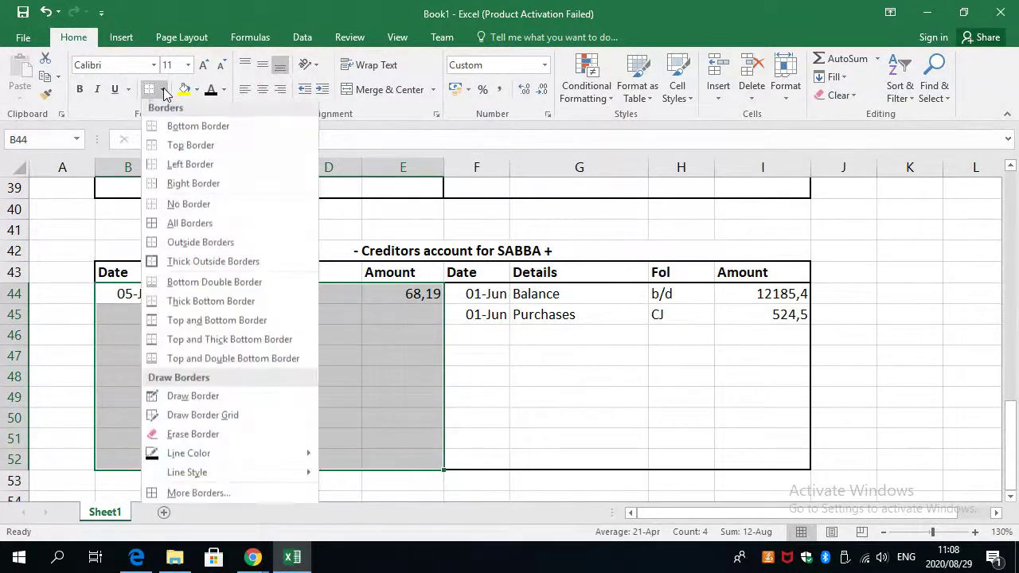
{"action": "left_click", "coordinate": [205, 262]}
{"action": "left_click", "coordinate": [198, 356]}
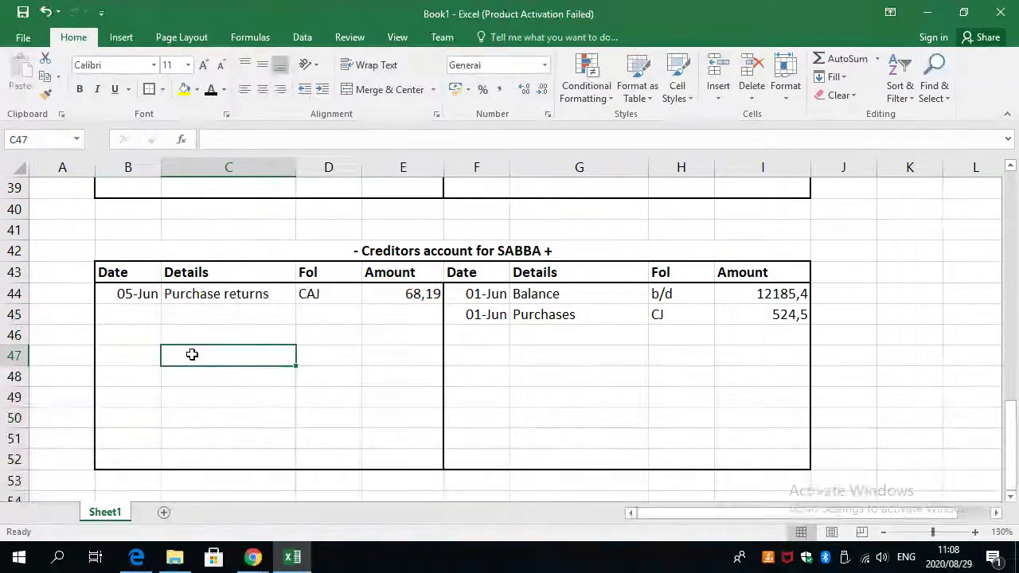
Total the SABBA account's credit side in I47 with a SUM of I44:I45.
{"action": "left_click", "coordinate": [761, 352]}
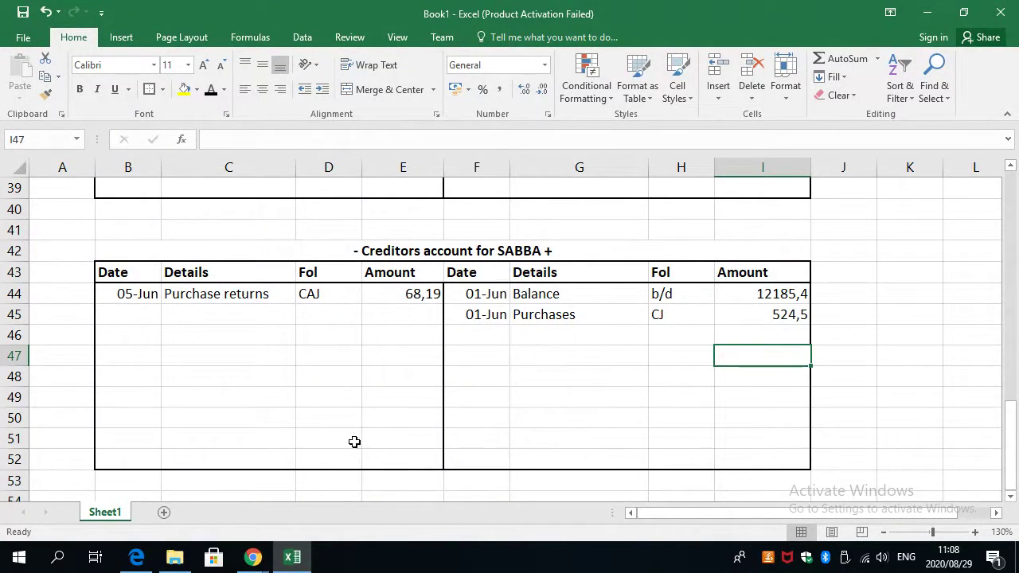
{"action": "scroll", "coordinate": [354, 442], "scroll_direction": "up", "scroll_amount": 1}
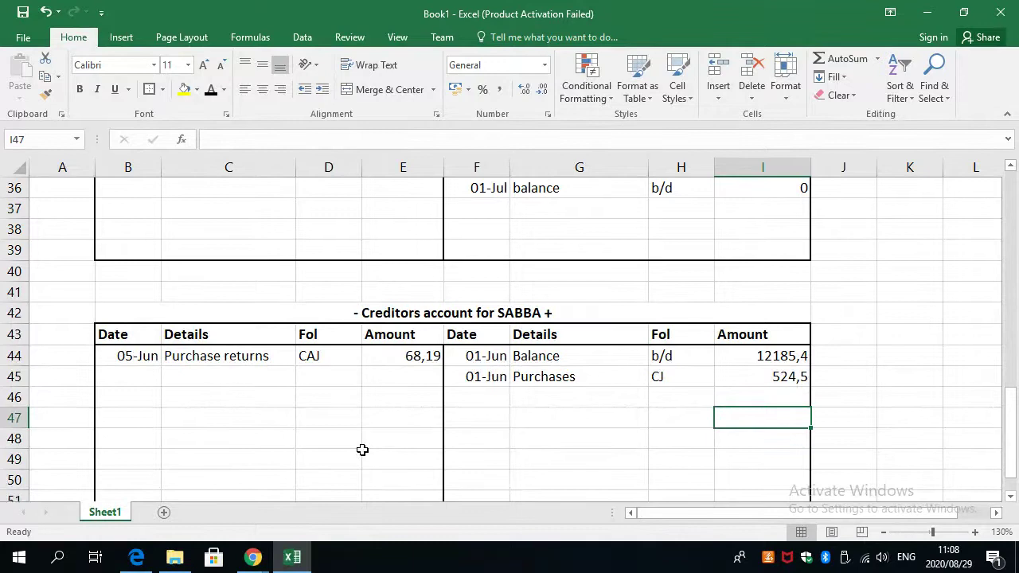
{"action": "type", "text": "=dum"}
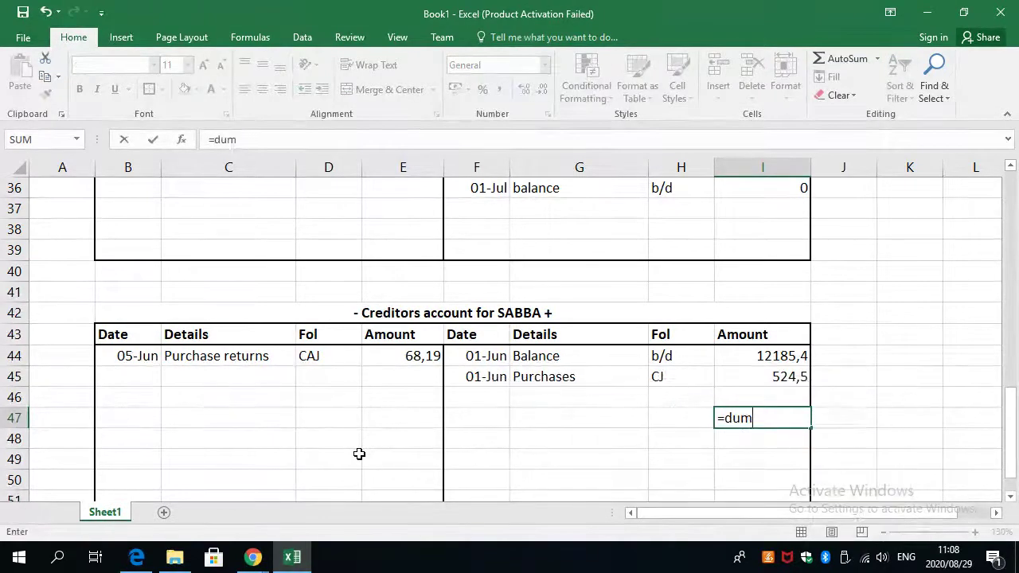
{"action": "key", "text": "BackSpace"}
{"action": "key", "text": "BackSpace"}
{"action": "key", "text": "BackSpace"}
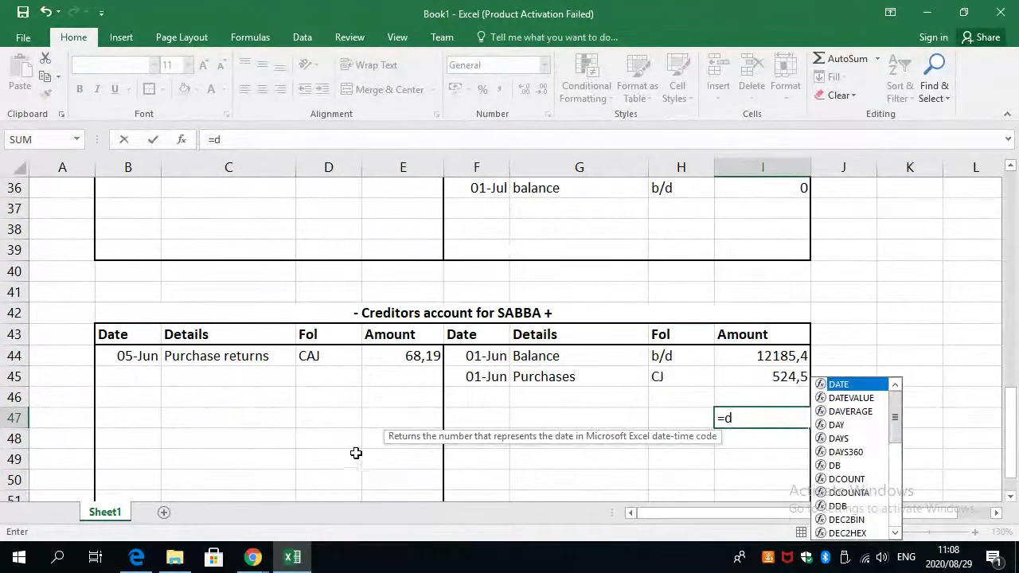
{"action": "type", "text": "sum"}
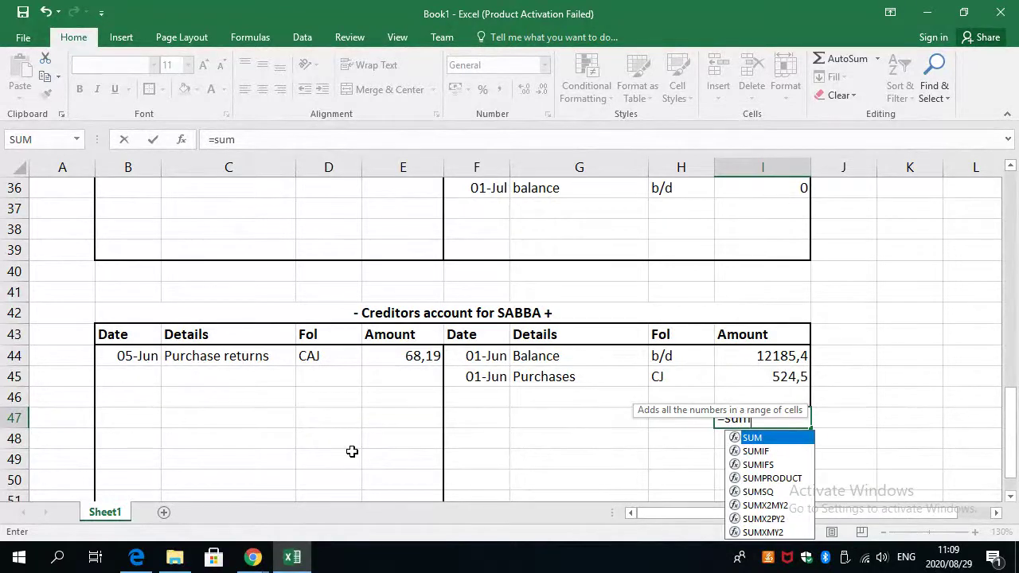
{"action": "type", "text": "("}
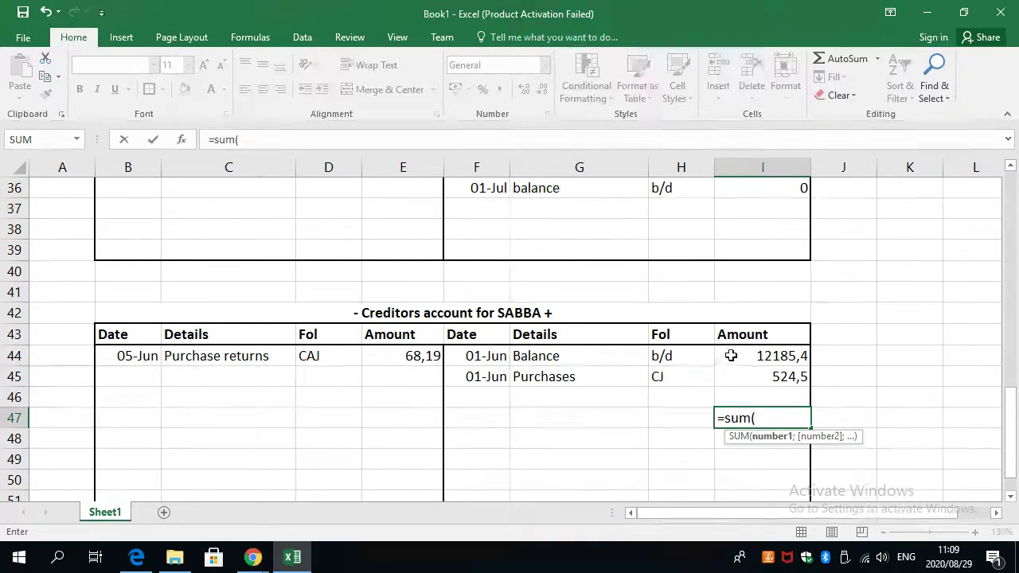
{"action": "left_click_drag", "start_coordinate": [720, 359], "coordinate": [723, 376]}
{"action": "key", "text": "Return"}
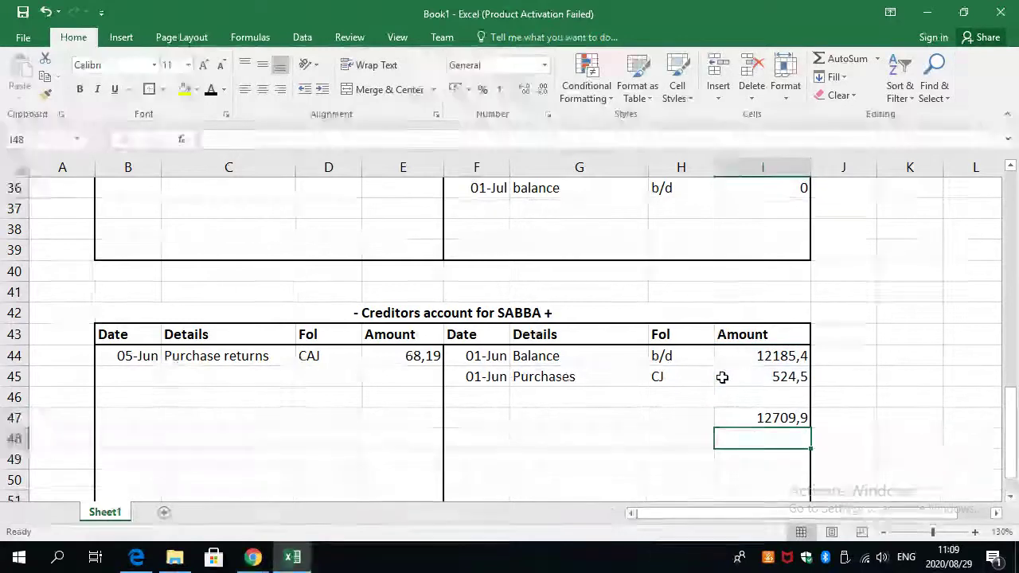
Set the SABBA account's debit total in E47 equal to the credit total in I47.
{"action": "left_click", "coordinate": [404, 418]}
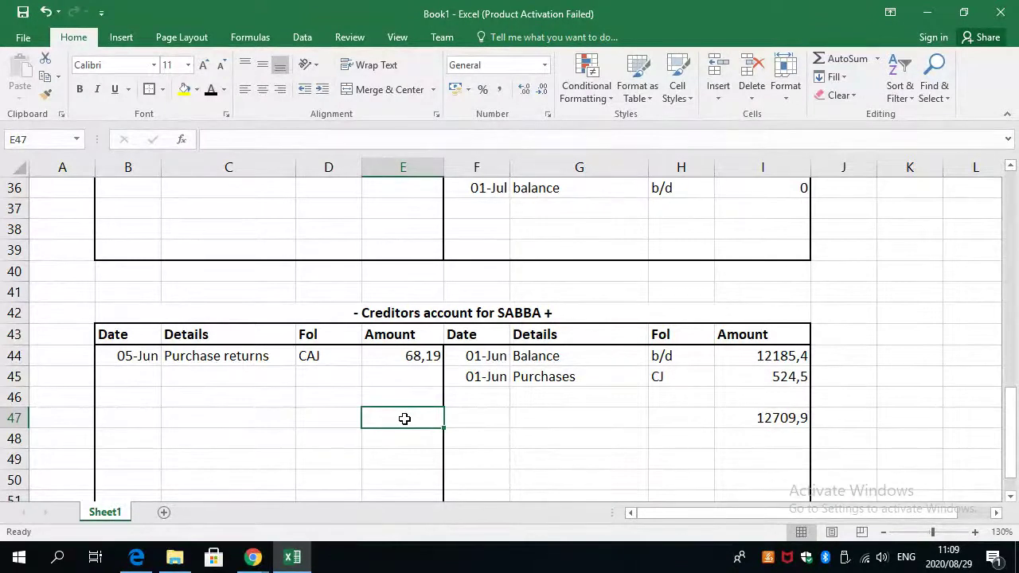
{"action": "type", "text": "="}
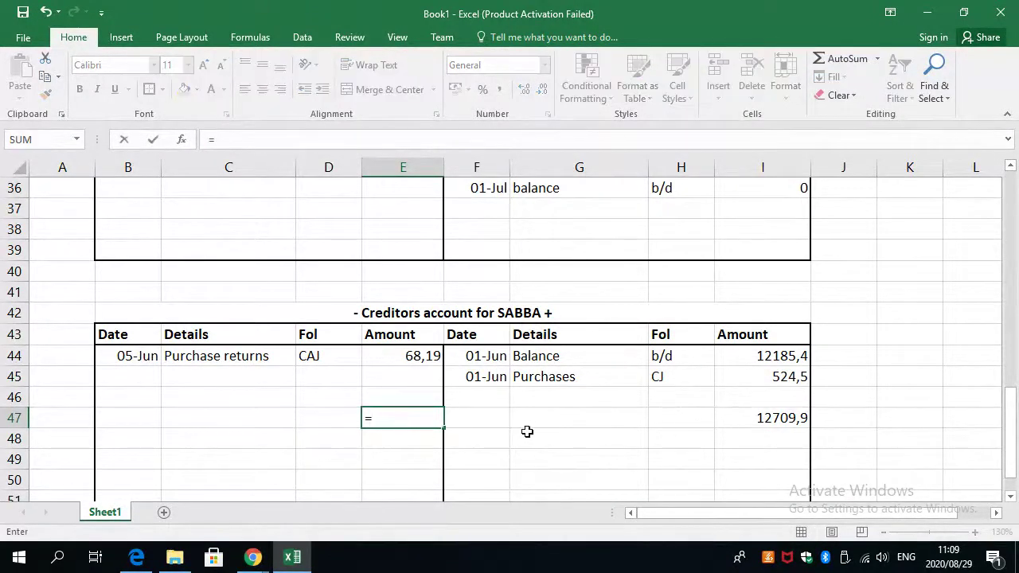
{"action": "left_click", "coordinate": [780, 417]}
{"action": "key", "text": "Return"}
{"action": "scroll", "coordinate": [757, 438], "scroll_direction": "up", "scroll_amount": 3}
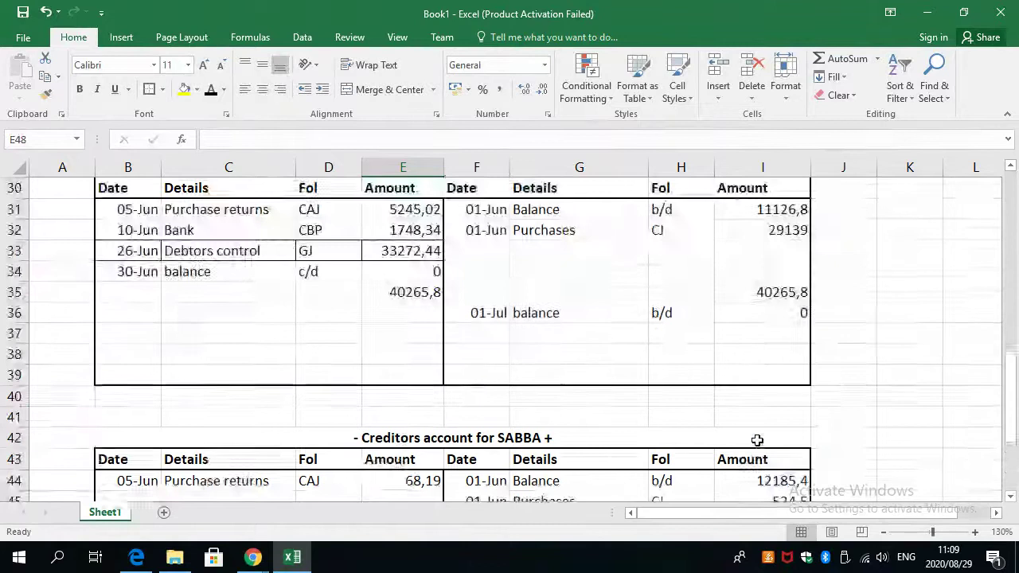
{"action": "scroll", "coordinate": [745, 437], "scroll_direction": "up", "scroll_amount": 7}
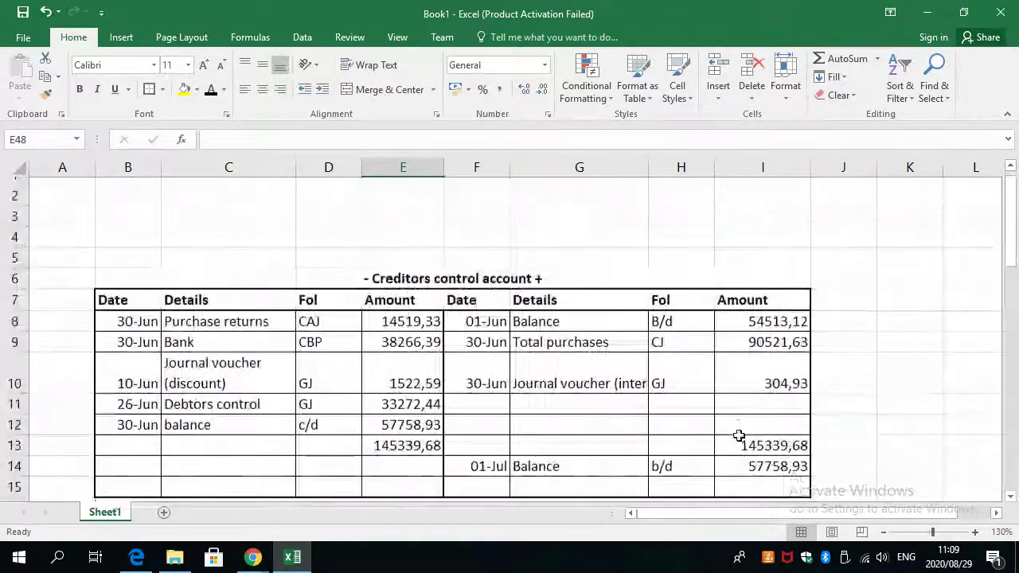
{"action": "scroll", "coordinate": [738, 435], "scroll_direction": "down", "scroll_amount": 3}
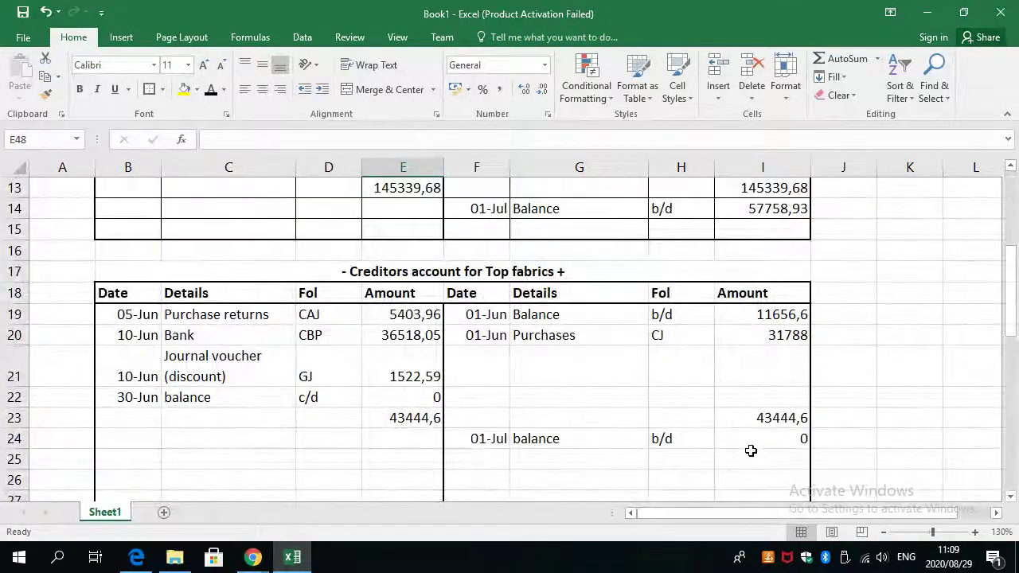
Compare the Top fabrics credit total in I23 with the SABBA account's debit entries and total.
{"action": "left_click", "coordinate": [754, 417]}
{"action": "scroll", "coordinate": [743, 416], "scroll_direction": "up", "scroll_amount": 2}
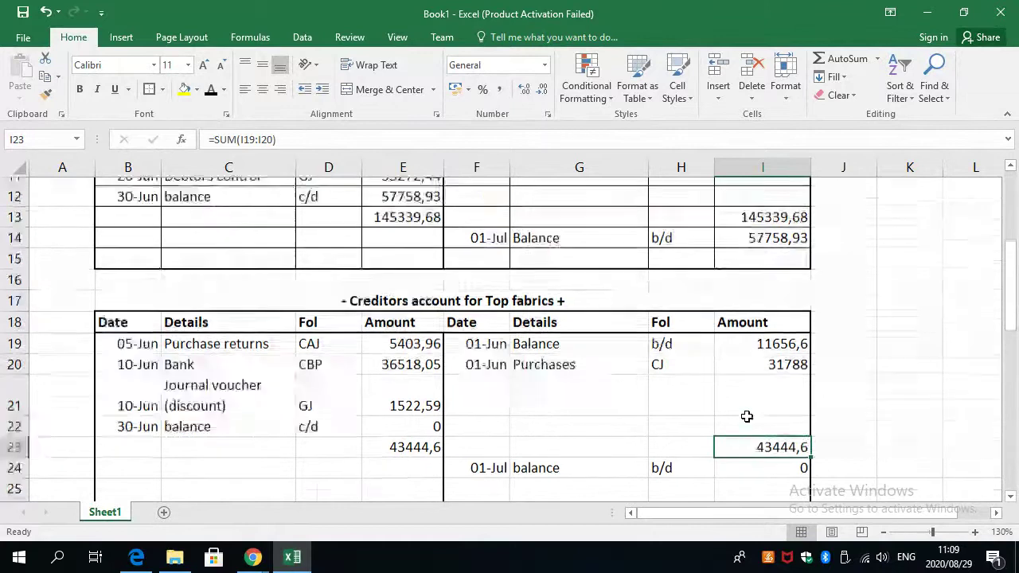
{"action": "scroll", "coordinate": [745, 414], "scroll_direction": "down", "scroll_amount": 2}
{"action": "scroll", "coordinate": [746, 411], "scroll_direction": "down", "scroll_amount": 8}
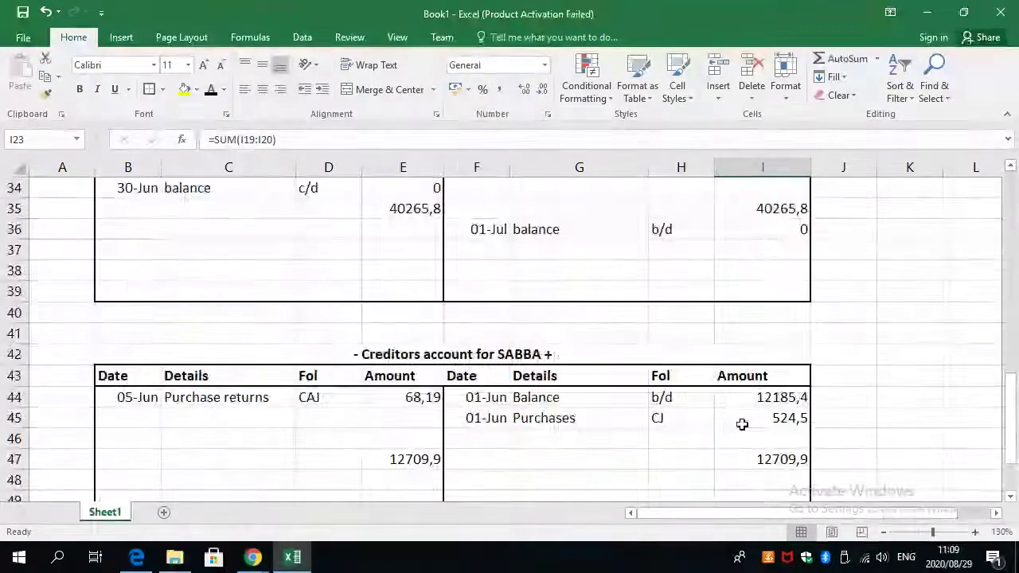
{"action": "left_click_drag", "start_coordinate": [338, 363], "coordinate": [398, 444]}
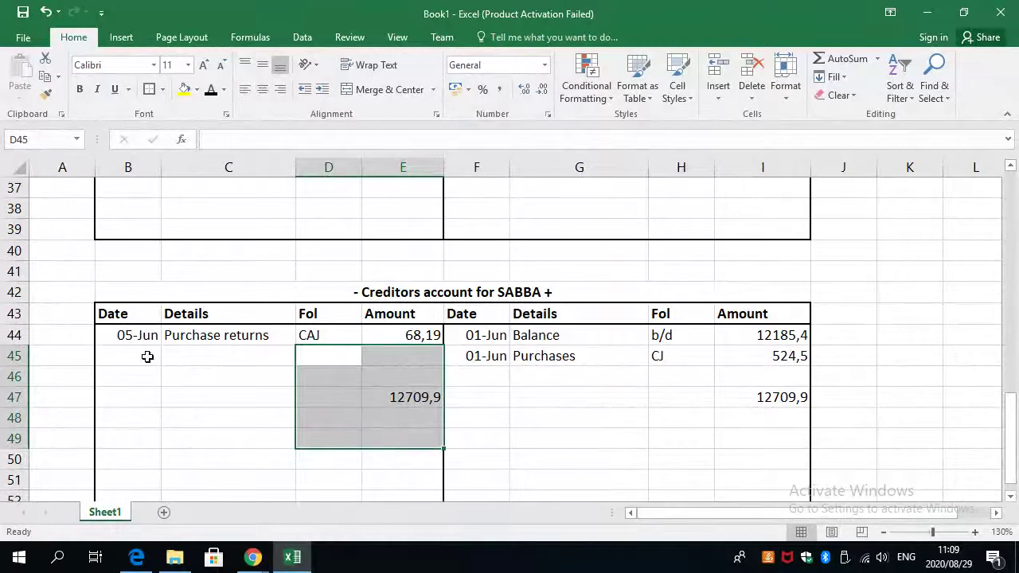
{"action": "left_click_drag", "start_coordinate": [136, 337], "coordinate": [404, 451]}
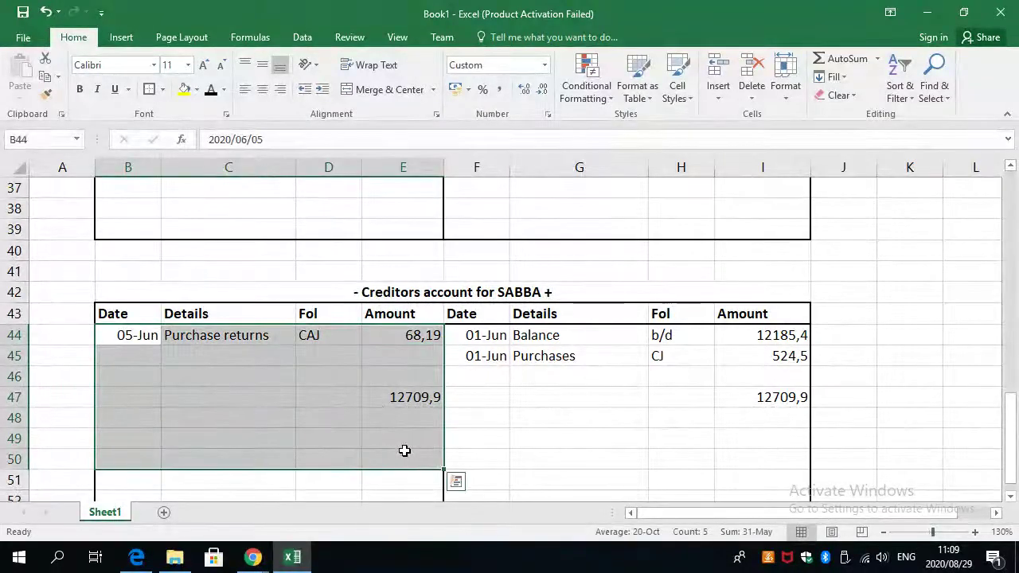
{"action": "left_click", "coordinate": [651, 433]}
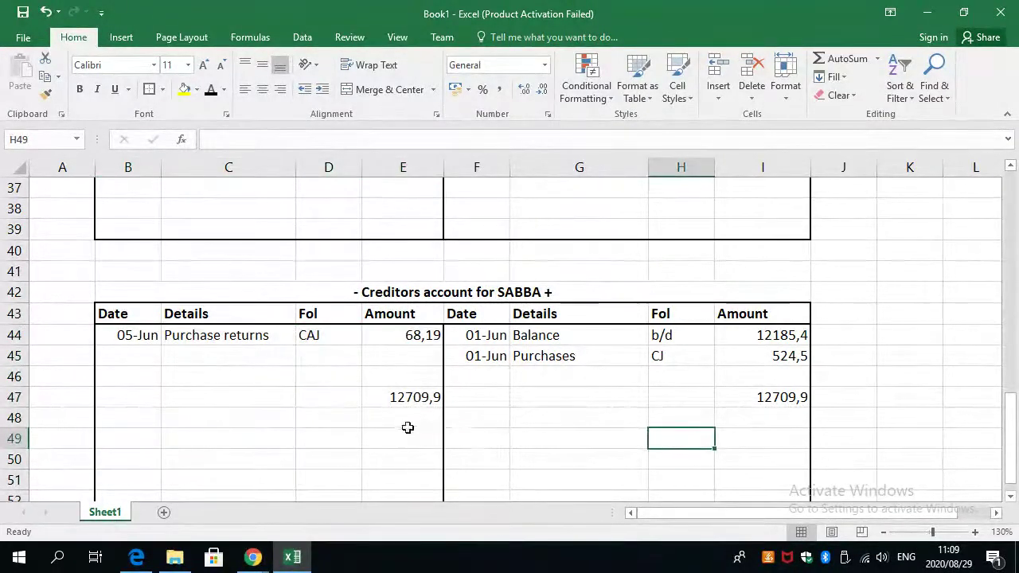
{"action": "left_click", "coordinate": [395, 404]}
{"action": "scroll", "coordinate": [395, 407], "scroll_direction": "down", "scroll_amount": 1}
{"action": "scroll", "coordinate": [395, 407], "scroll_direction": "up", "scroll_amount": 4}
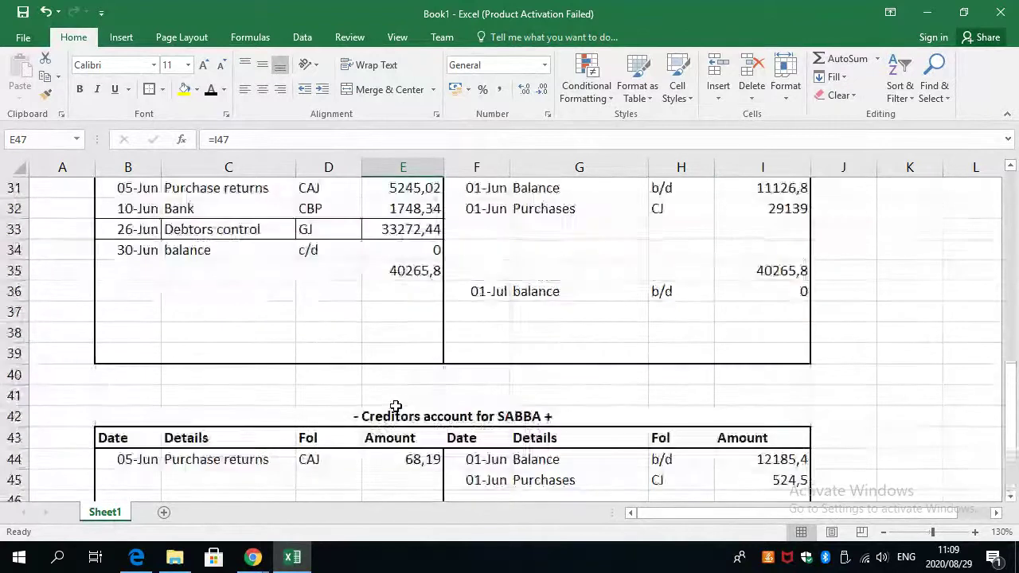
Review the 1 July balance b/d rows in the Yarn world and Creditors control accounts.
{"action": "left_click_drag", "start_coordinate": [470, 356], "coordinate": [727, 357]}
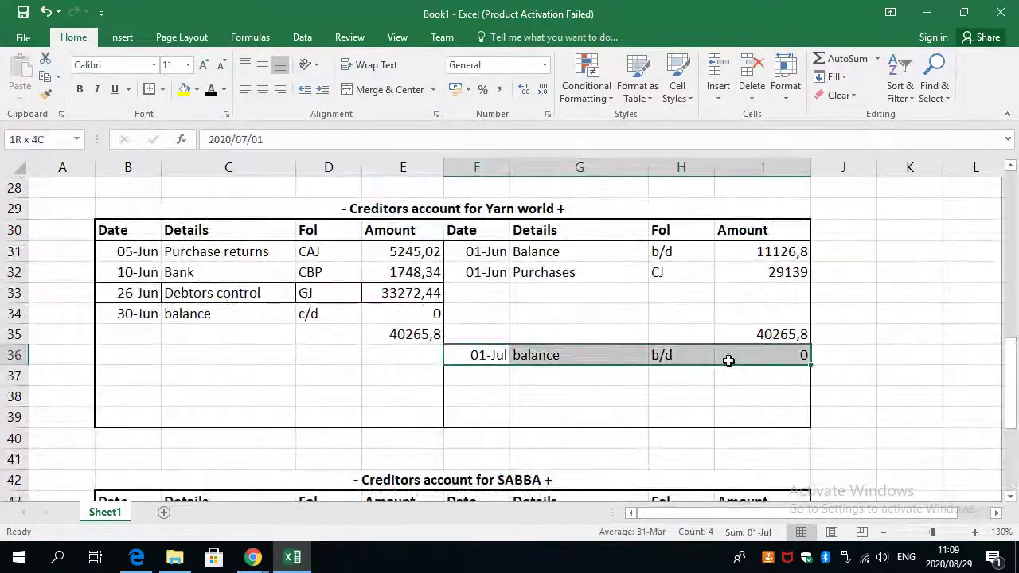
{"action": "scroll", "coordinate": [581, 404], "scroll_direction": "up", "scroll_amount": 3}
{"action": "scroll", "coordinate": [581, 404], "scroll_direction": "up", "scroll_amount": 4}
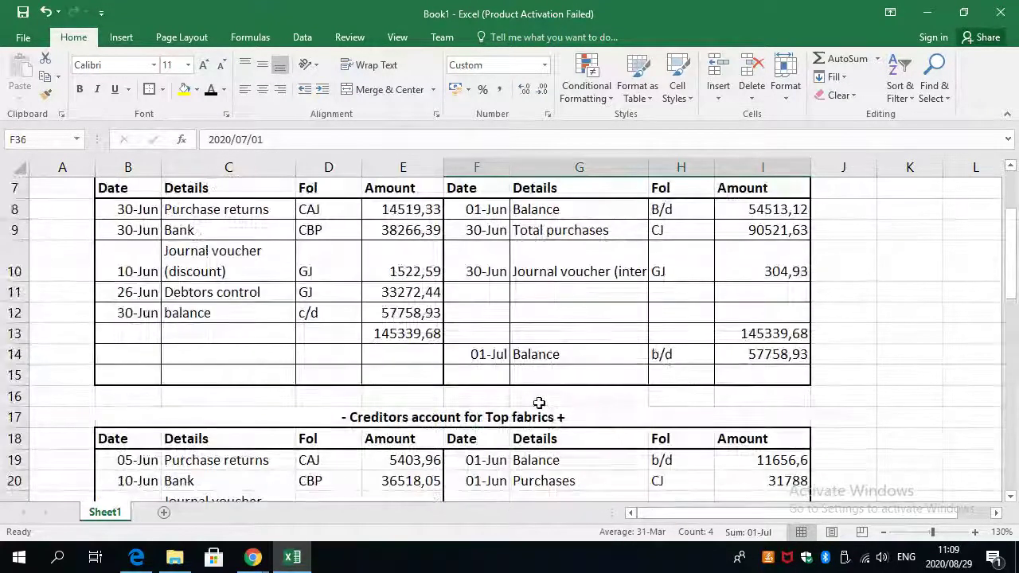
{"action": "left_click_drag", "start_coordinate": [478, 357], "coordinate": [731, 357]}
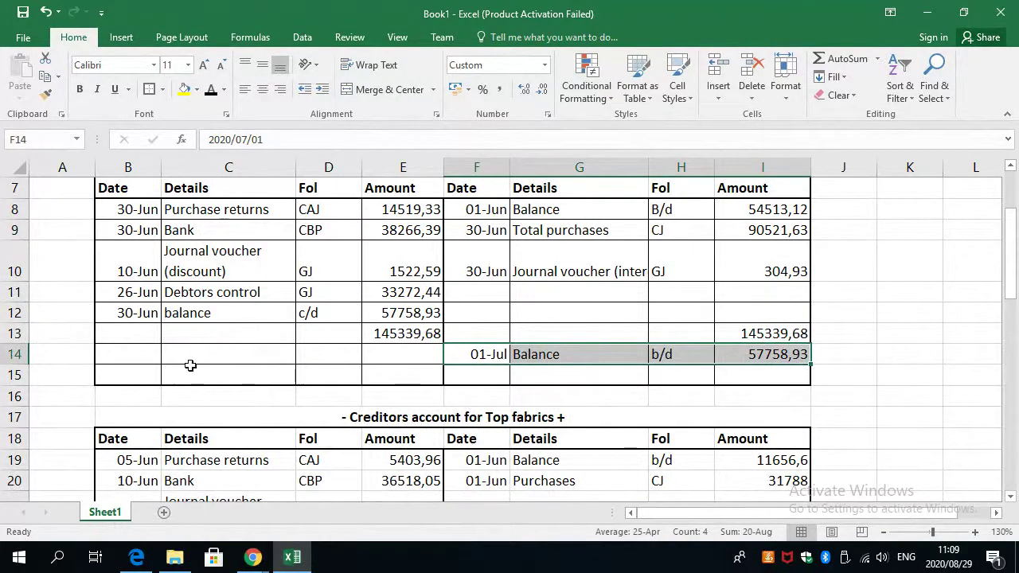
{"action": "left_click_drag", "start_coordinate": [97, 355], "coordinate": [422, 362]}
{"action": "scroll", "coordinate": [506, 394], "scroll_direction": "up", "scroll_amount": 1}
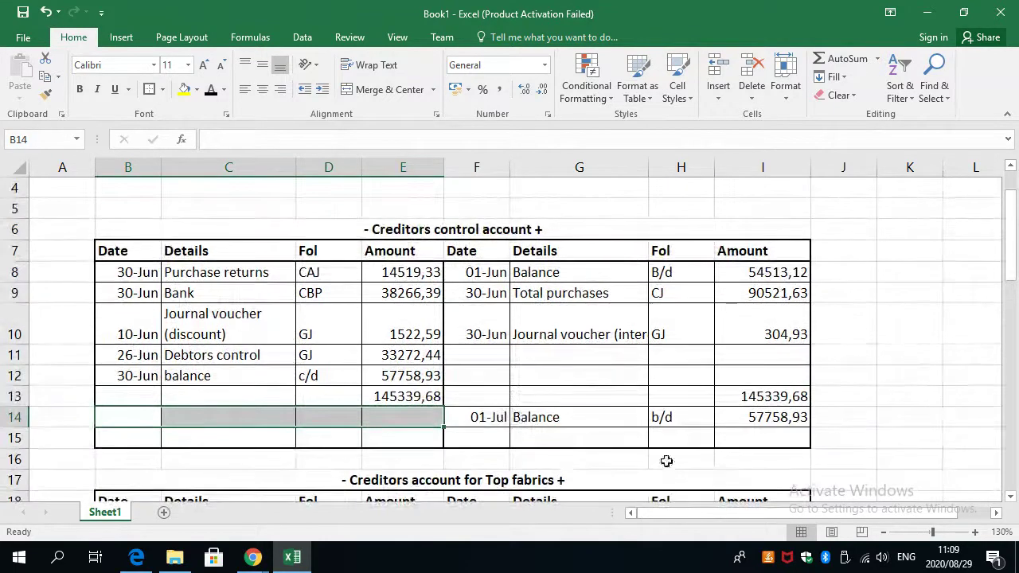
{"action": "left_click_drag", "start_coordinate": [480, 420], "coordinate": [757, 422]}
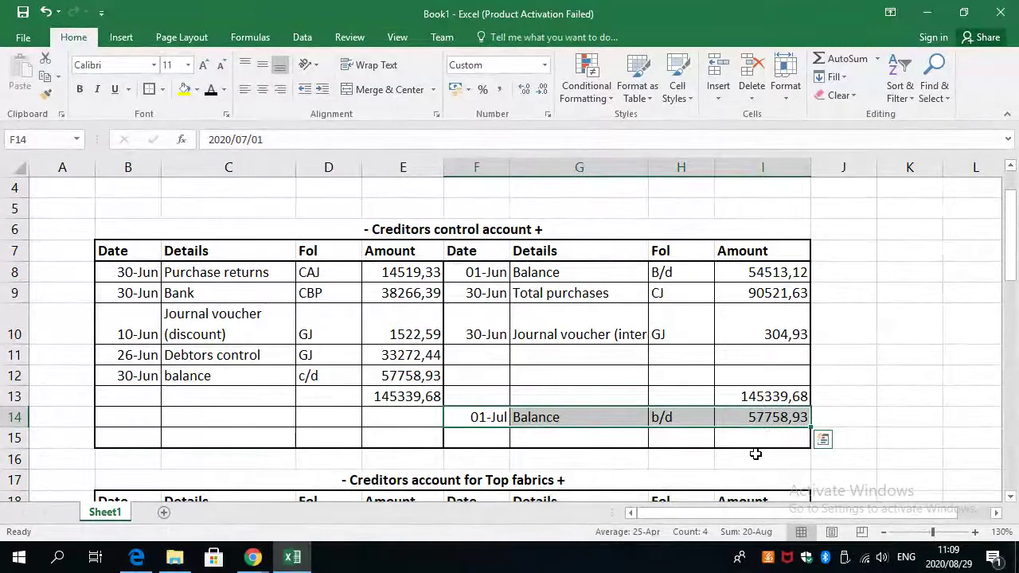
{"action": "scroll", "coordinate": [740, 458], "scroll_direction": "down", "scroll_amount": 3}
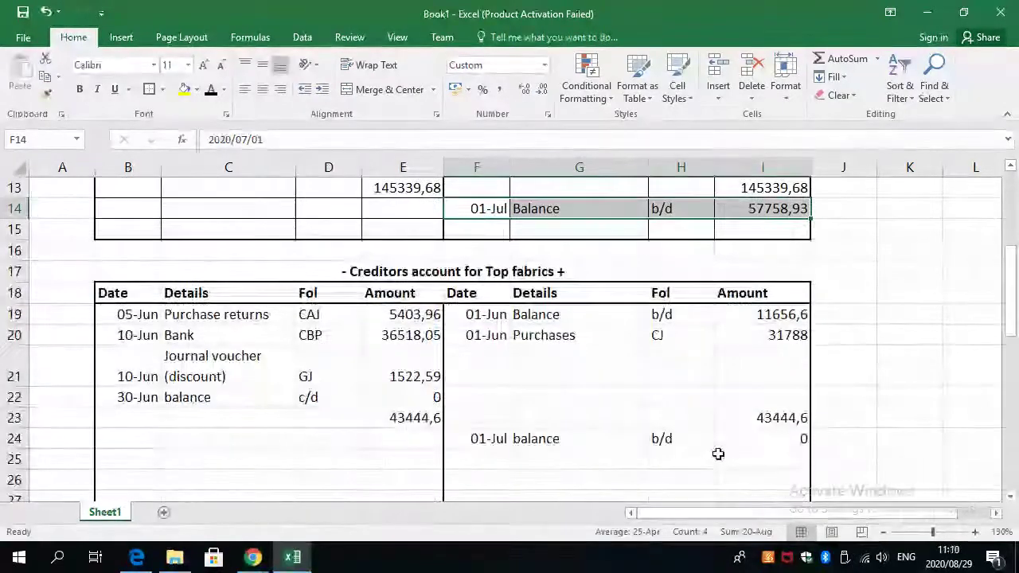
{"action": "scroll", "coordinate": [716, 452], "scroll_direction": "up", "scroll_amount": 3}
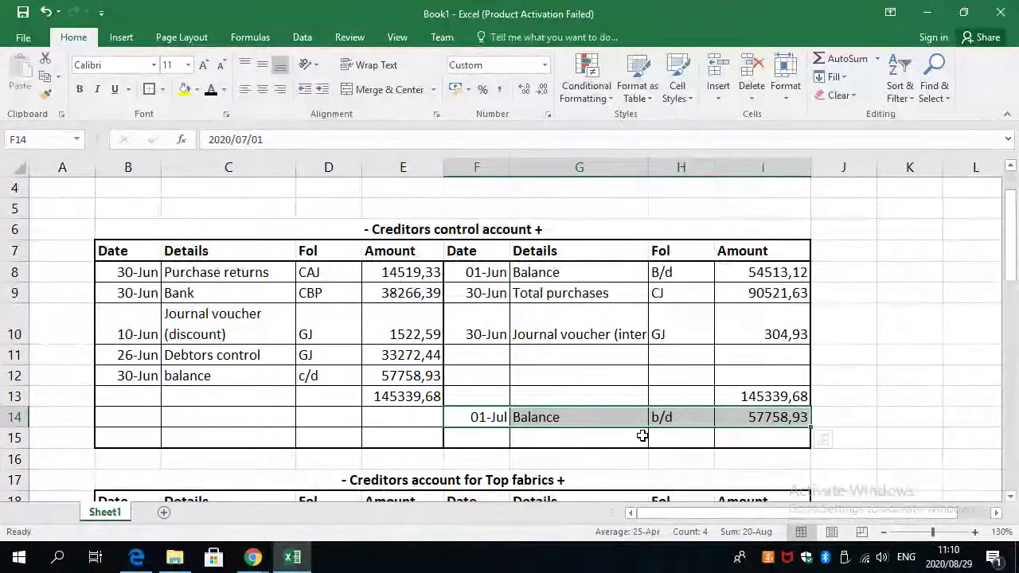
Check the chat and attendee list in the Blackboard Collaborate session, and return to the Excel workbook.
{"action": "key", "text": "alt+Tab"}
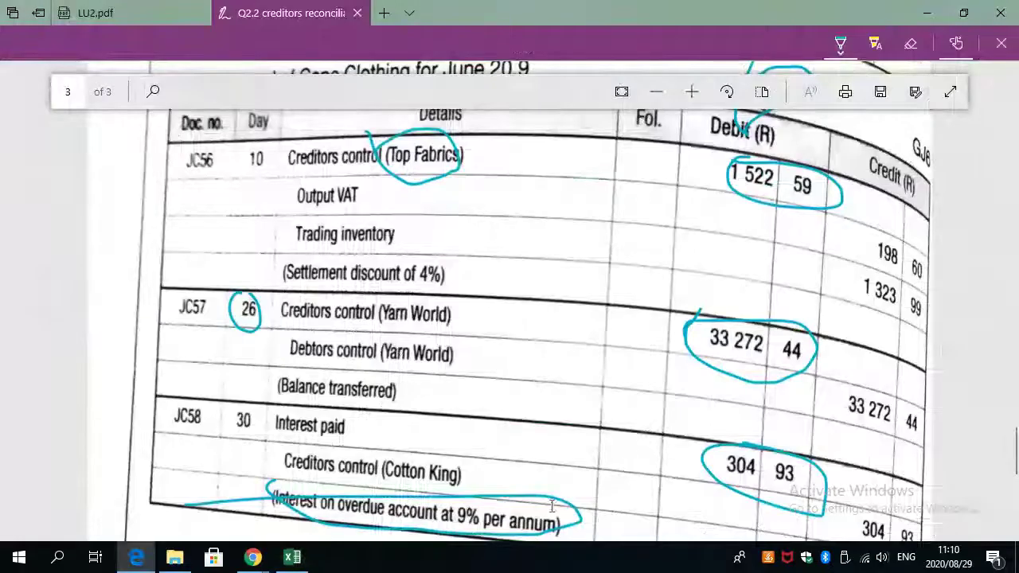
{"action": "key", "text": "alt+Tab"}
{"action": "mouse_move", "coordinate": [252, 557]}
{"action": "left_click", "coordinate": [200, 514]}
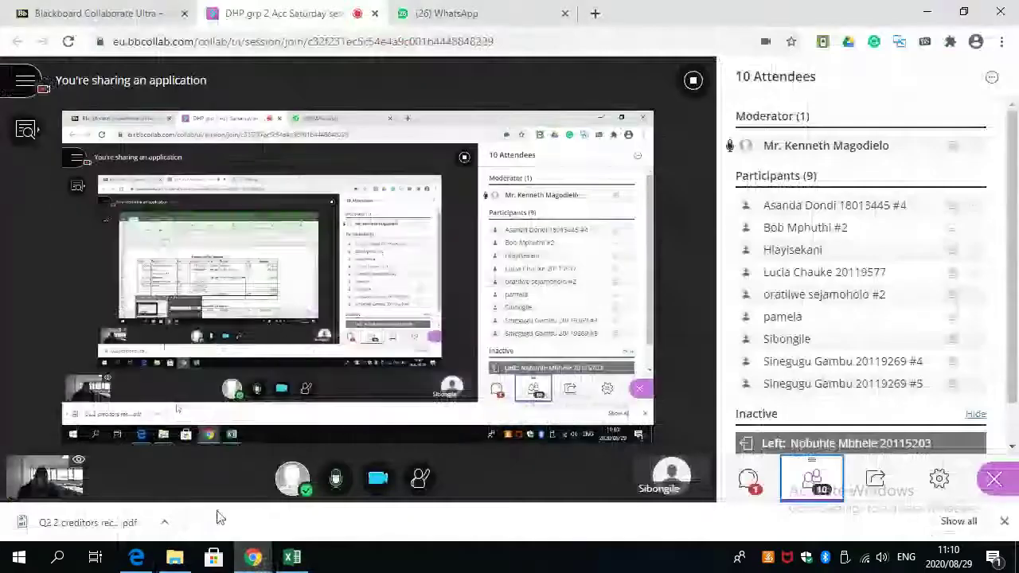
{"action": "left_click", "coordinate": [749, 479]}
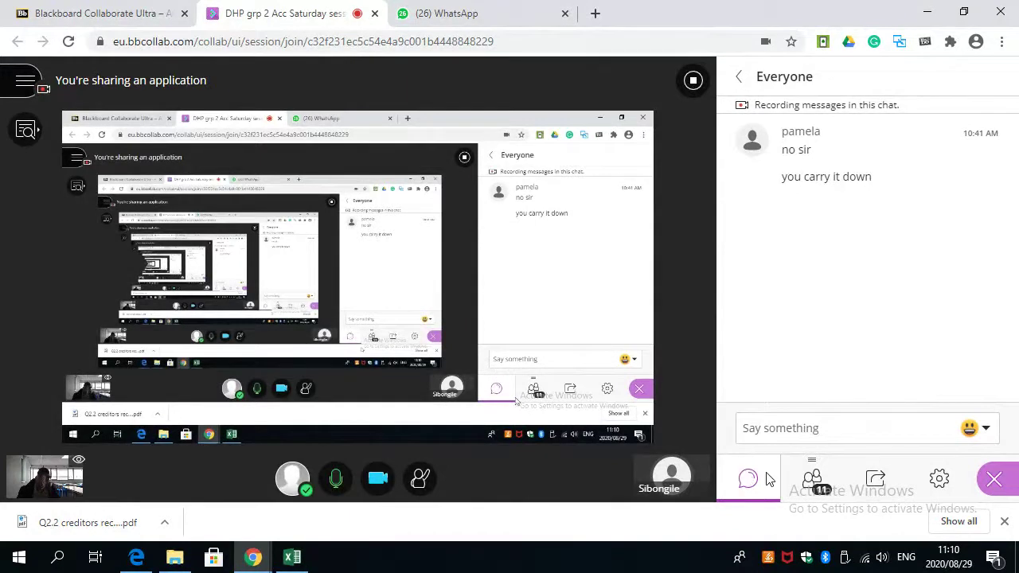
{"action": "left_click", "coordinate": [813, 481]}
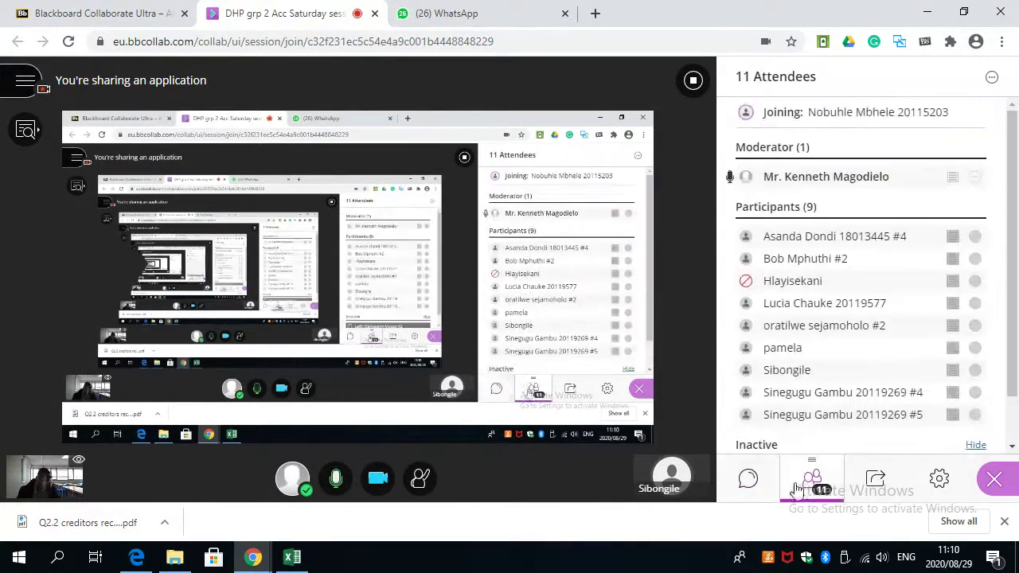
{"action": "left_click", "coordinate": [750, 479]}
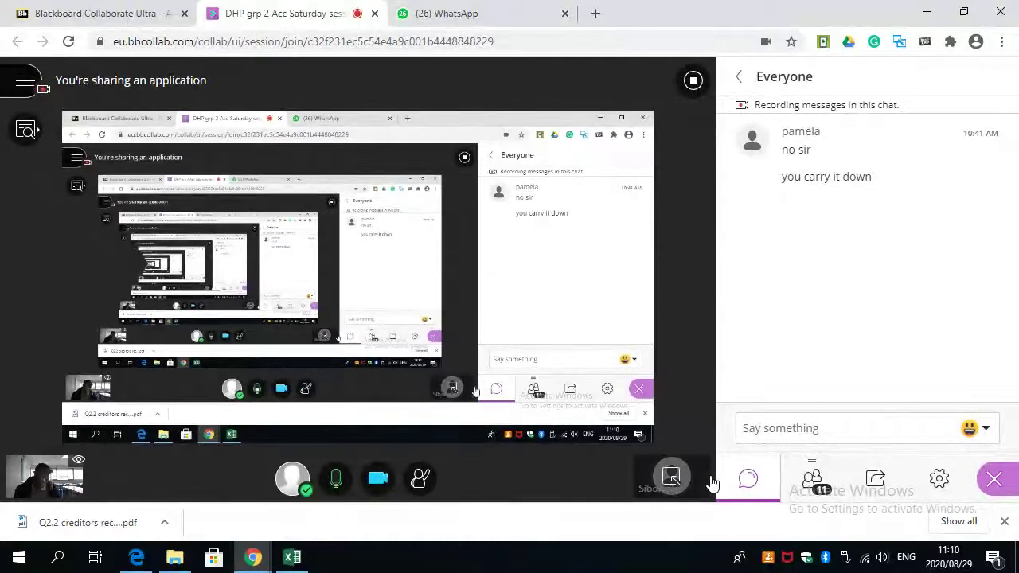
{"action": "key", "text": "alt+Tab"}
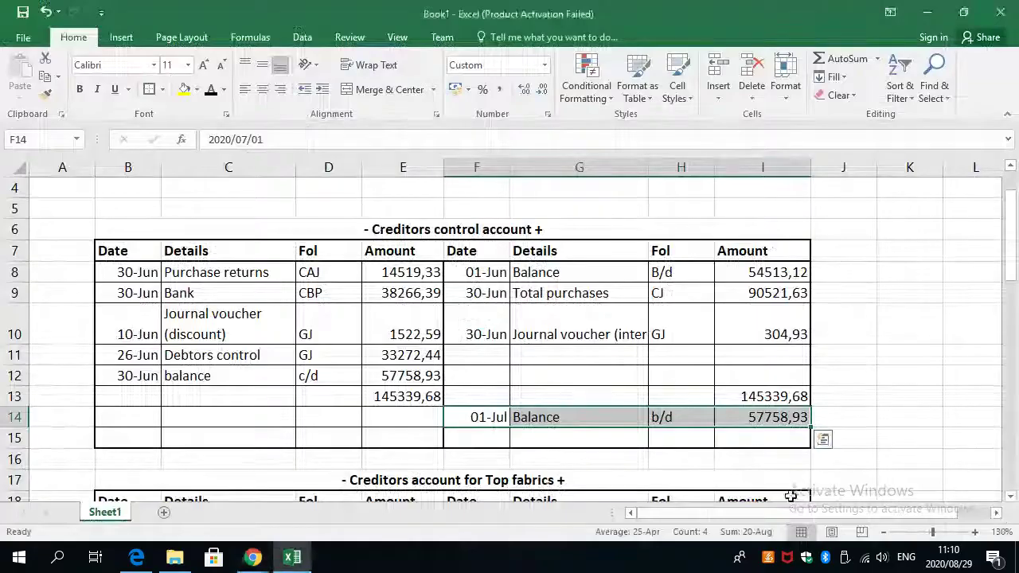
Examine row 14 of the Creditors control account, comparing the debit side with the balance b/d on the credit side.
{"action": "scroll", "coordinate": [641, 466], "scroll_direction": "down", "scroll_amount": 1}
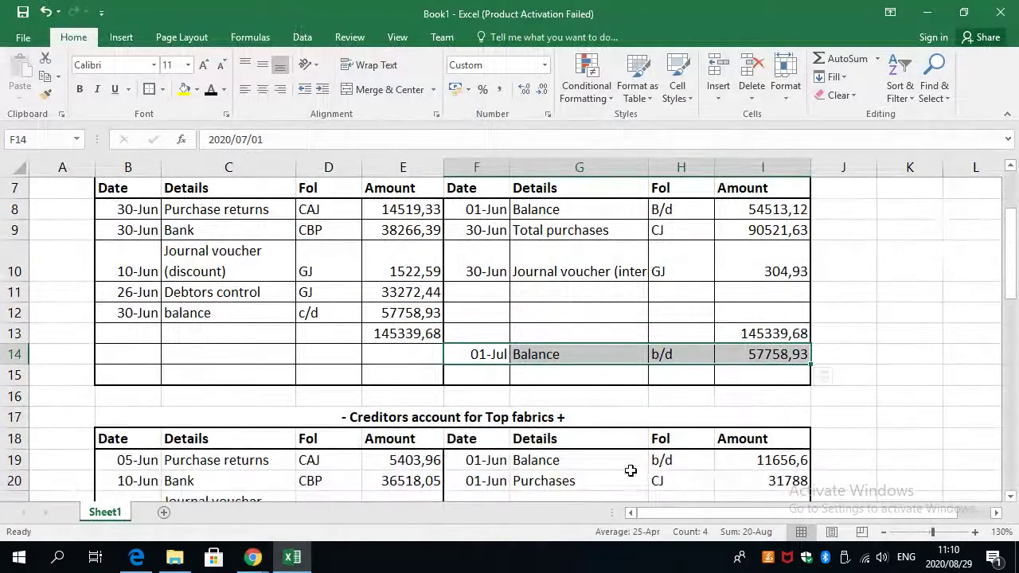
{"action": "left_click", "coordinate": [739, 350]}
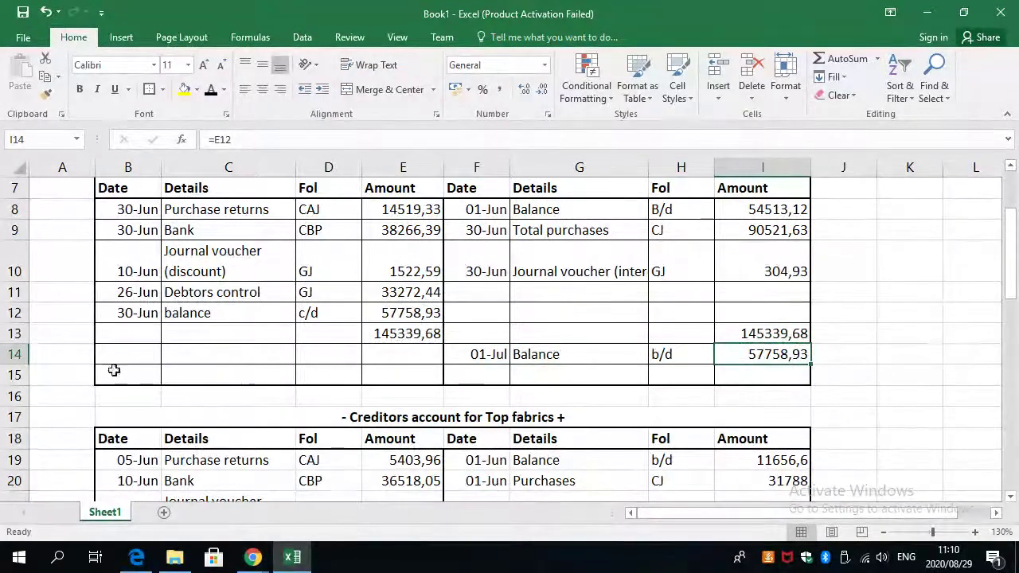
{"action": "left_click_drag", "start_coordinate": [114, 370], "coordinate": [740, 355]}
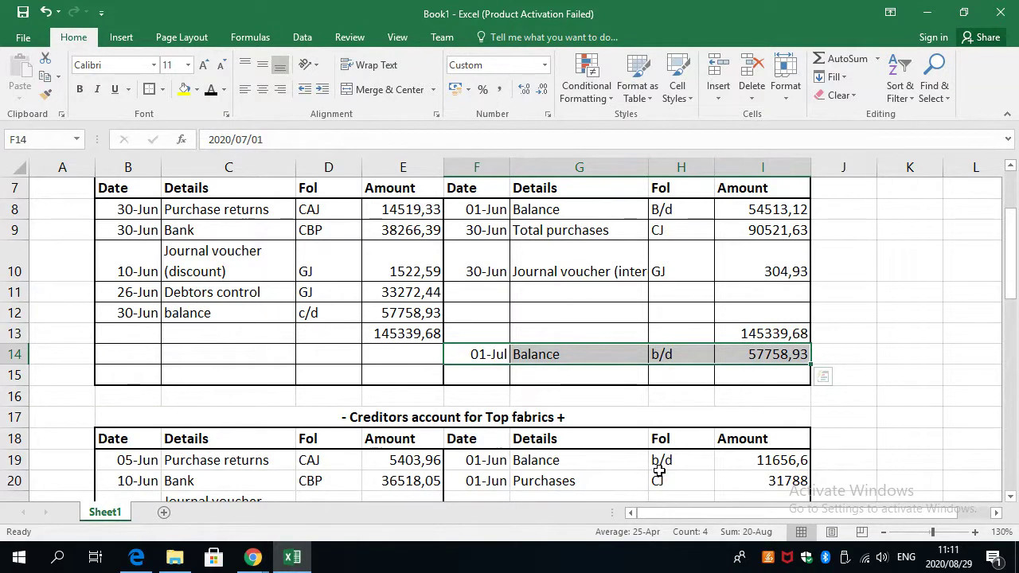
{"action": "left_click", "coordinate": [450, 371]}
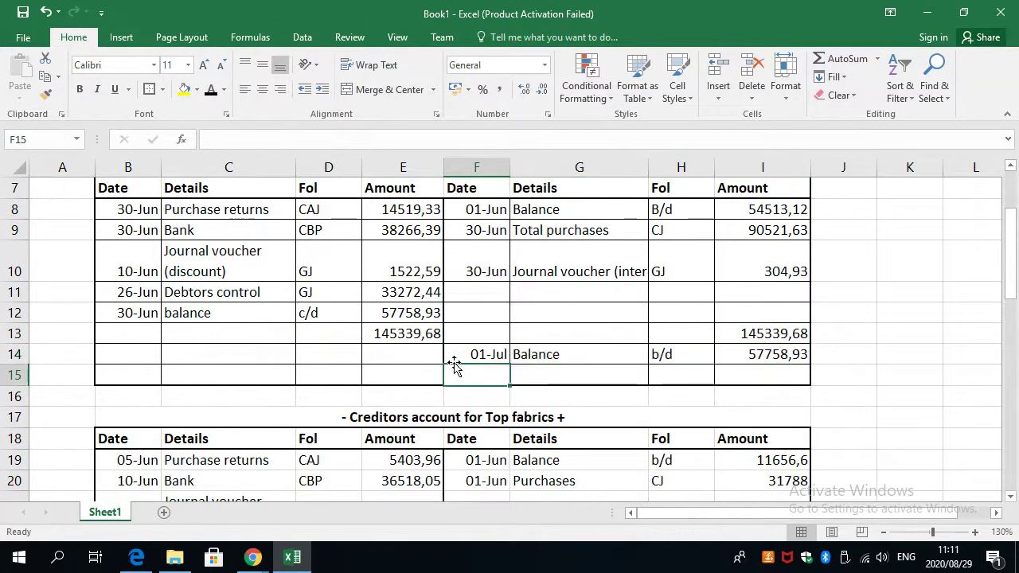
{"action": "left_click_drag", "start_coordinate": [470, 355], "coordinate": [748, 356]}
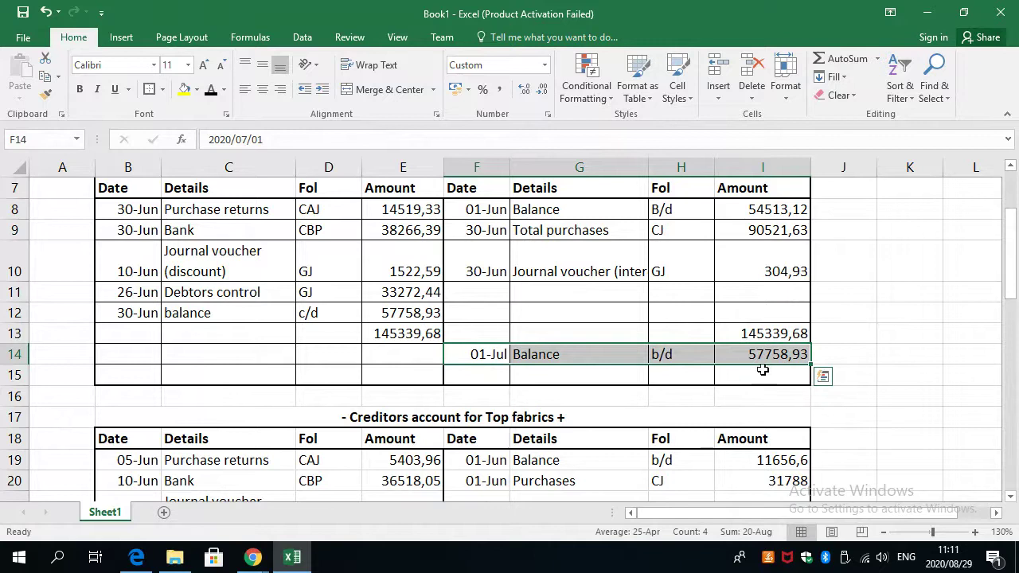
{"action": "scroll", "coordinate": [763, 370], "scroll_direction": "up", "scroll_amount": 2}
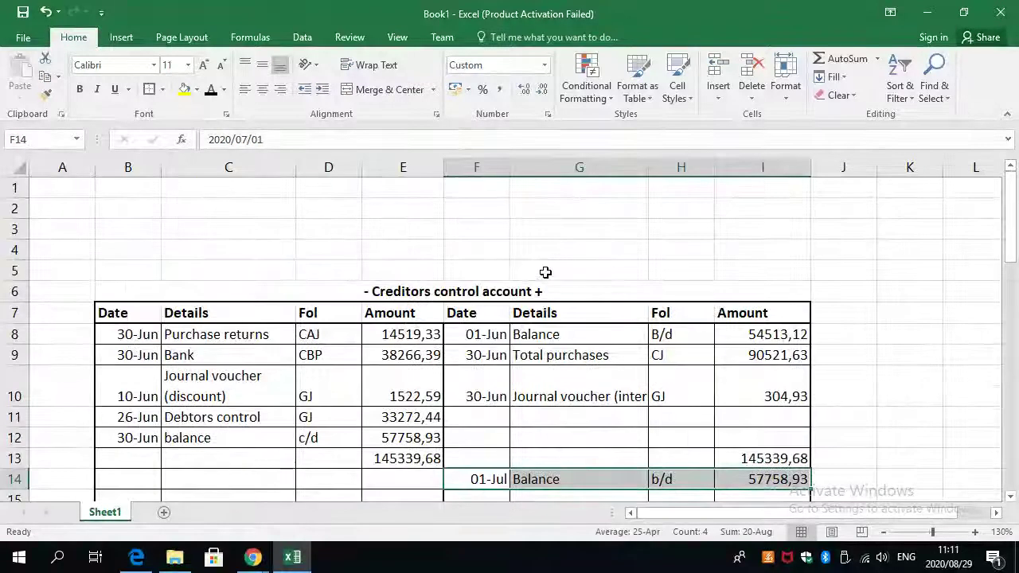
{"action": "scroll", "coordinate": [545, 273], "scroll_direction": "down", "scroll_amount": 1}
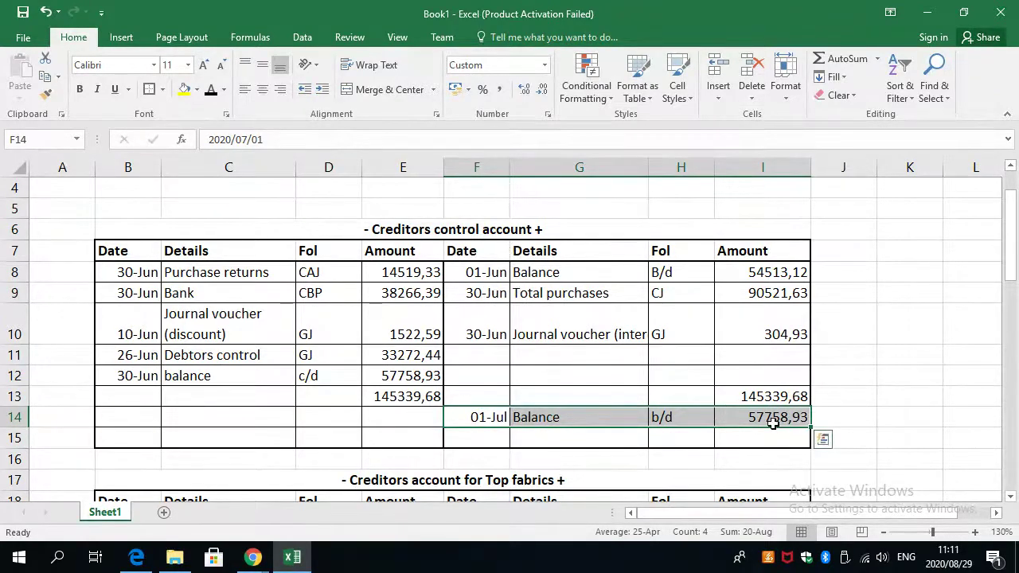
{"action": "left_click", "coordinate": [394, 415]}
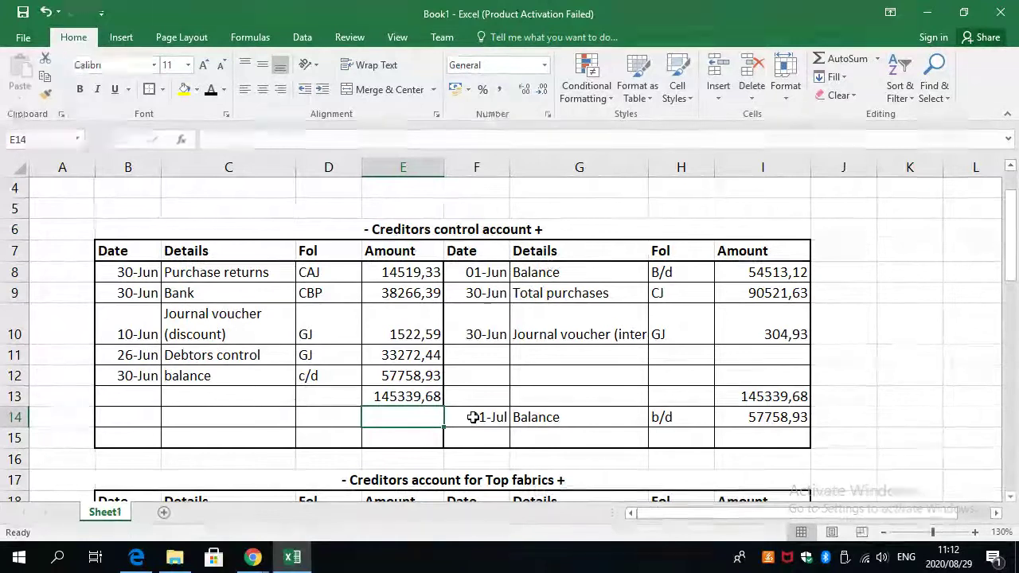
{"action": "left_click_drag", "start_coordinate": [478, 428], "coordinate": [762, 427]}
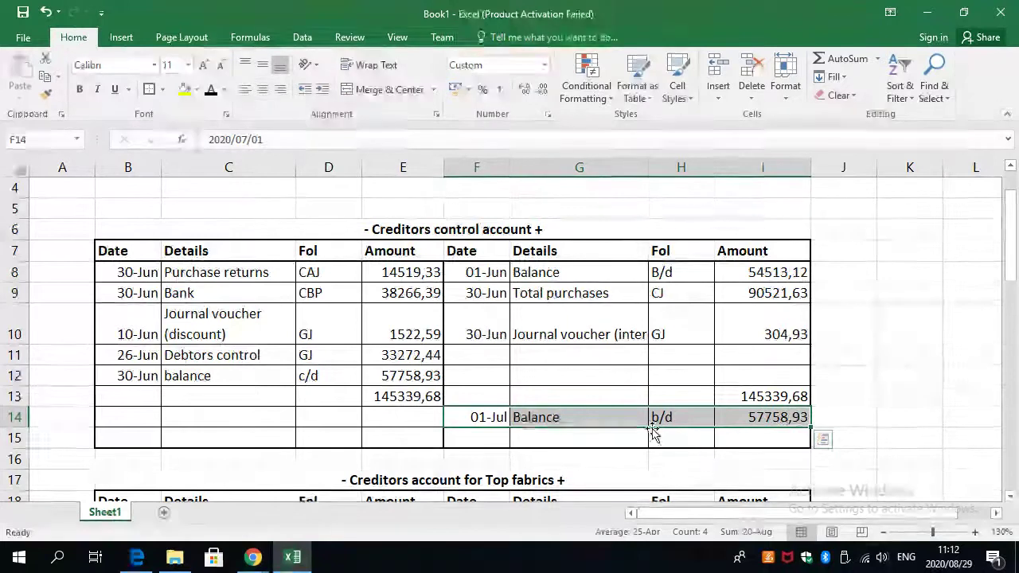
{"action": "left_click_drag", "start_coordinate": [125, 422], "coordinate": [379, 421]}
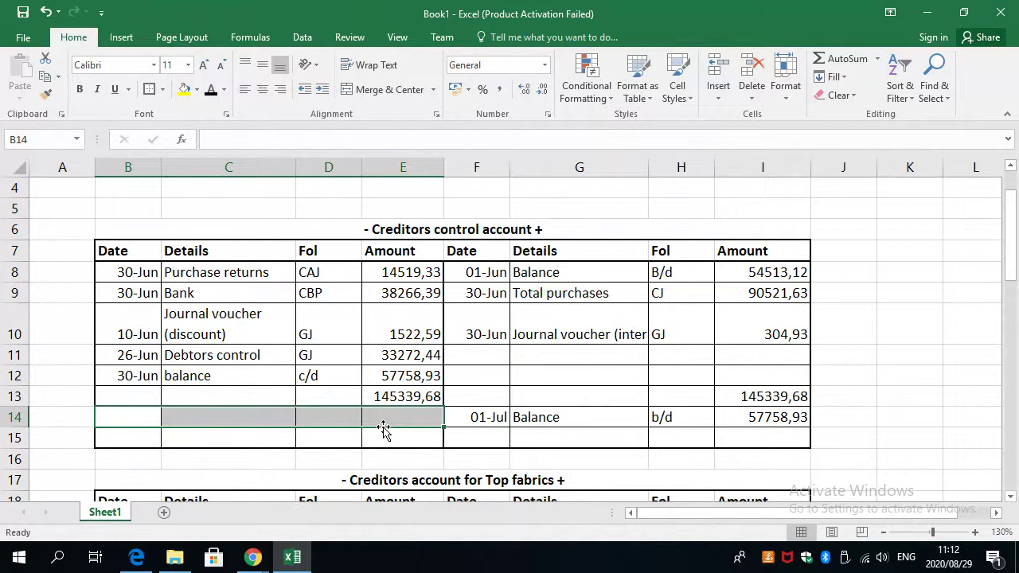
Enter c/d as the folio in D47 on the SABBA account's debit side and start the details in C47 with b.
{"action": "scroll", "coordinate": [366, 430], "scroll_direction": "down", "scroll_amount": 5}
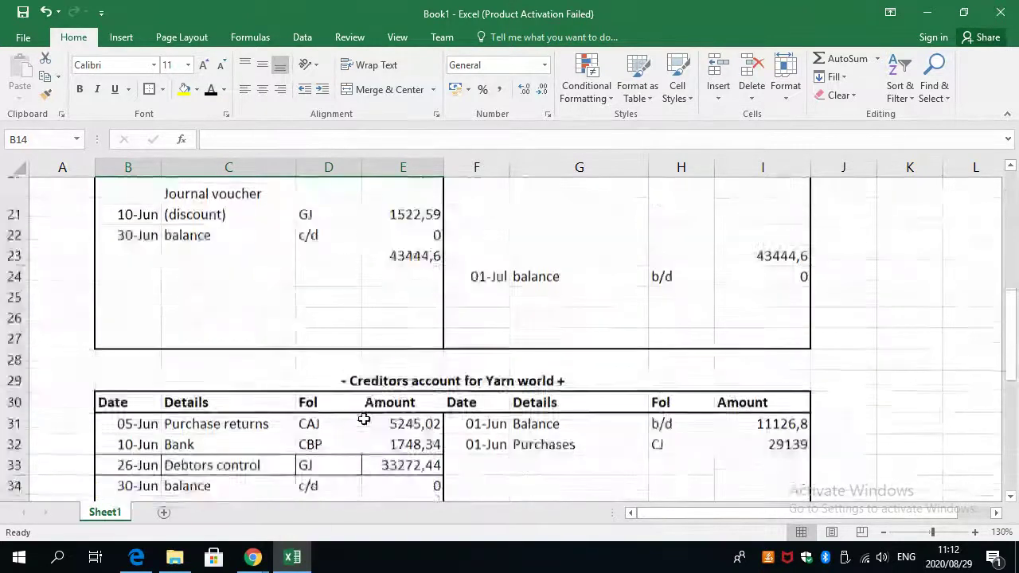
{"action": "scroll", "coordinate": [364, 419], "scroll_direction": "down", "scroll_amount": 8}
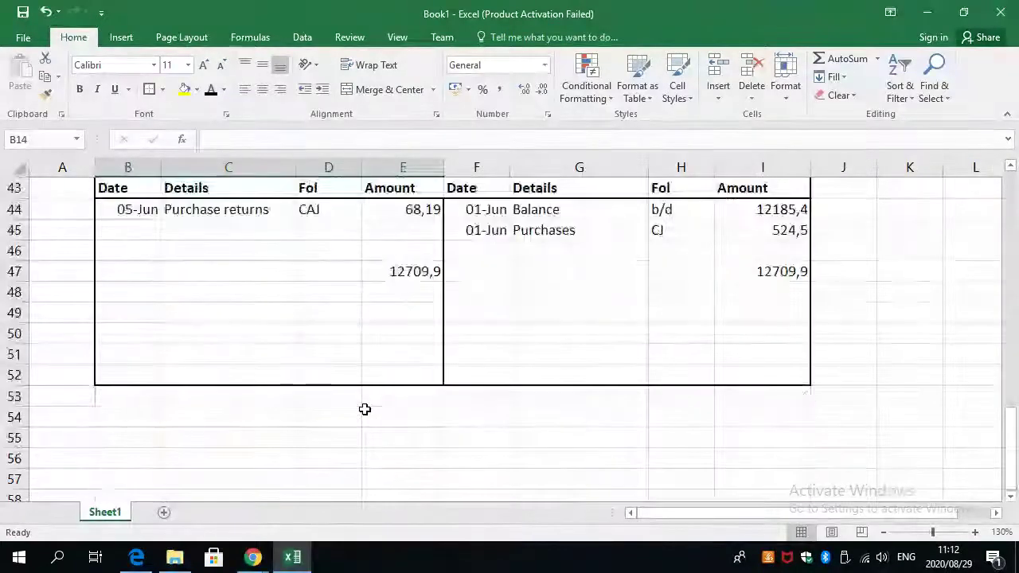
{"action": "scroll", "coordinate": [364, 409], "scroll_direction": "up", "scroll_amount": 2}
{"action": "left_click", "coordinate": [645, 402]}
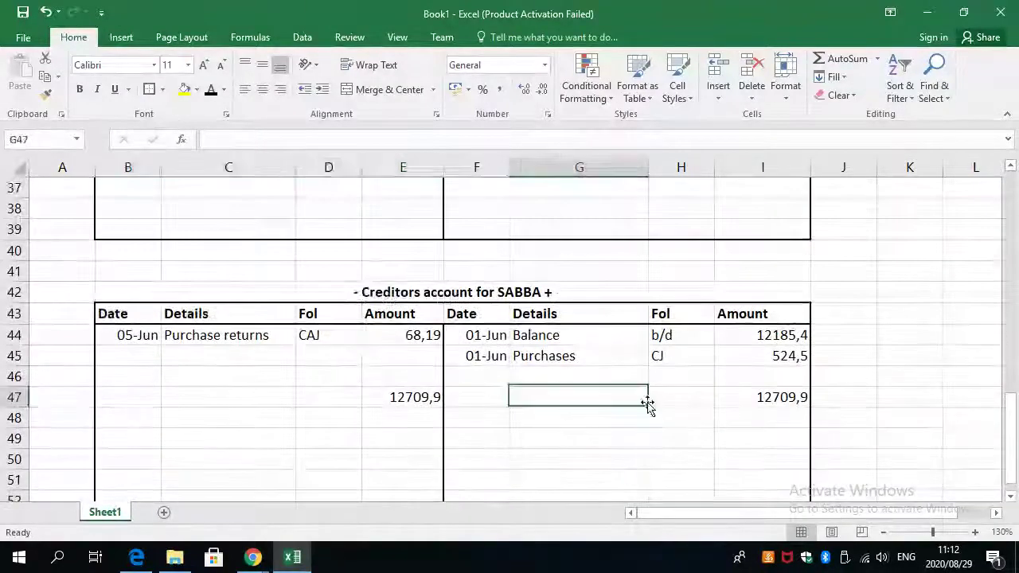
{"action": "left_click", "coordinate": [796, 392]}
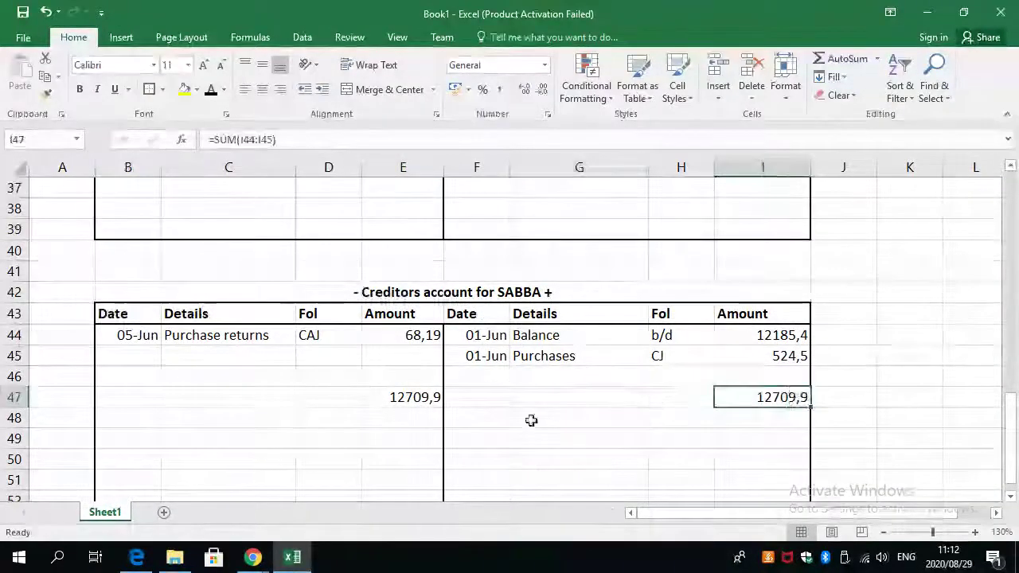
{"action": "left_click", "coordinate": [291, 399]}
{"action": "left_click", "coordinate": [299, 401]}
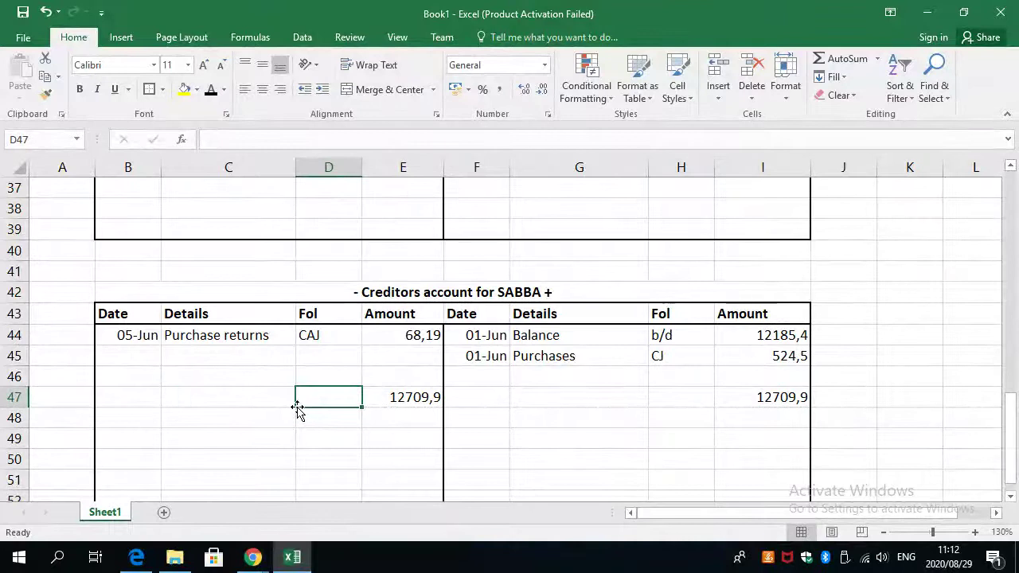
{"action": "type", "text": "c/"}
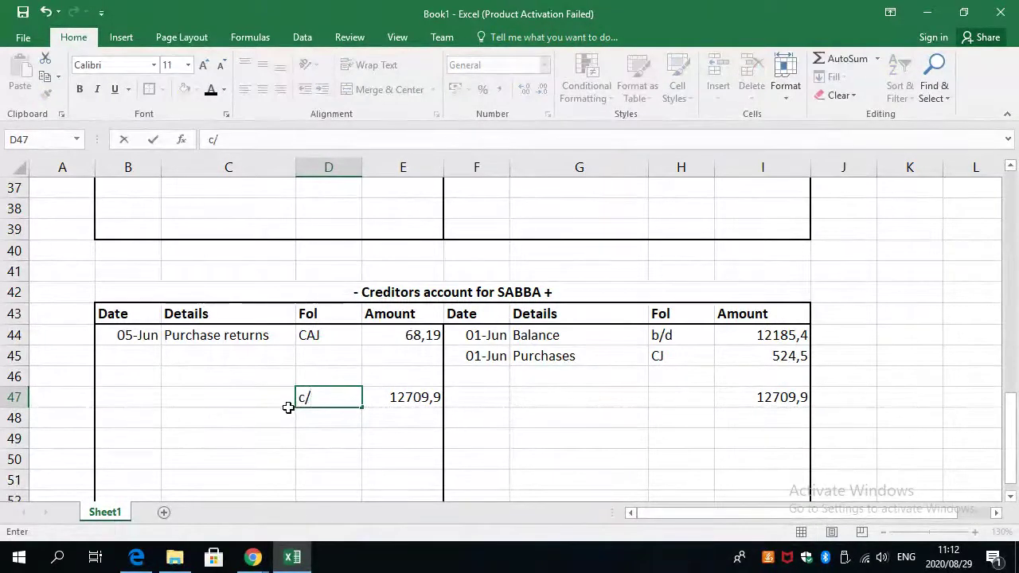
{"action": "type", "text": "d"}
{"action": "left_click", "coordinate": [239, 399]}
{"action": "type", "text": "b"}
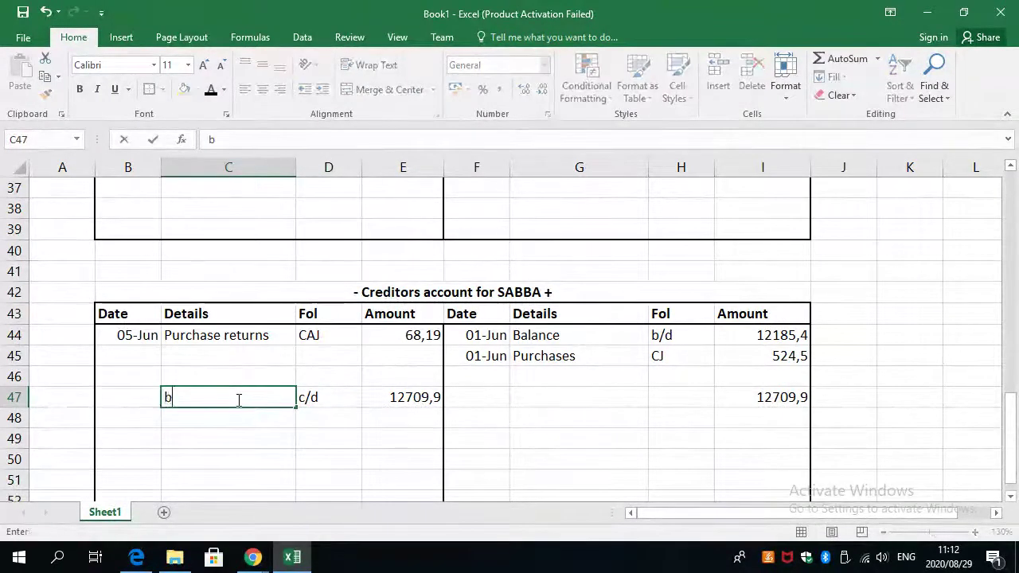
Enter "balance" as the details and 30-Jun as the date on the debit side of row 47 in the SABBA account.
{"action": "type", "text": "alance"}
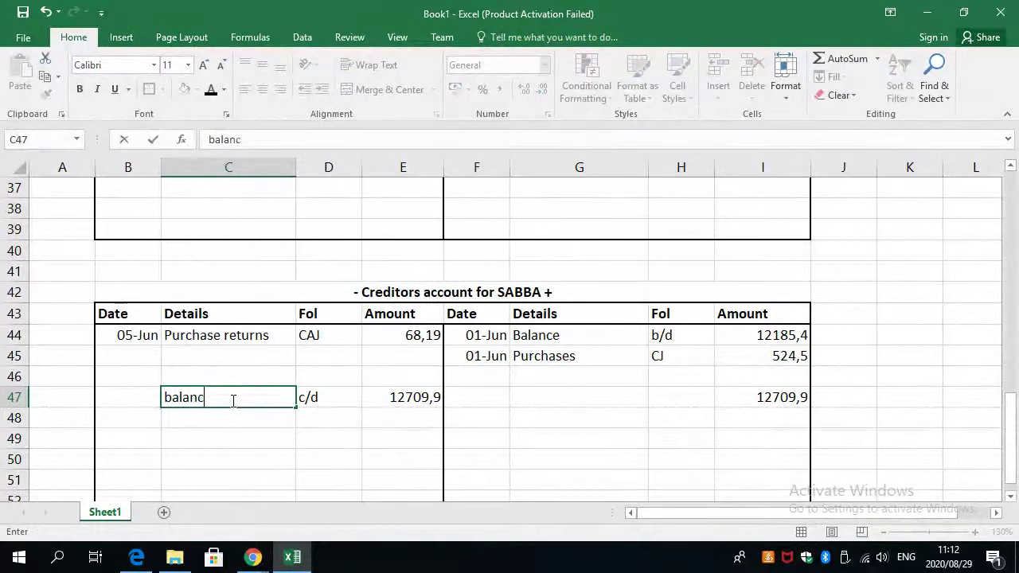
{"action": "left_click", "coordinate": [133, 402]}
{"action": "type", "text": "30"}
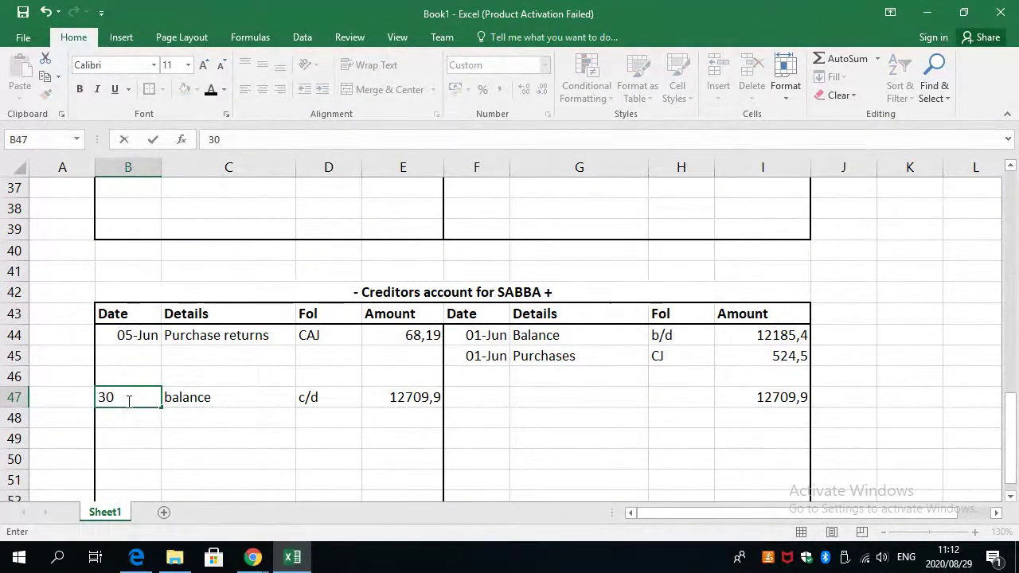
{"action": "type", "text": "Ju"}
{"action": "key", "text": "Tab"}
{"action": "key", "text": "Tab"}
{"action": "key", "text": "Tab"}
{"action": "key", "text": "Tab"}
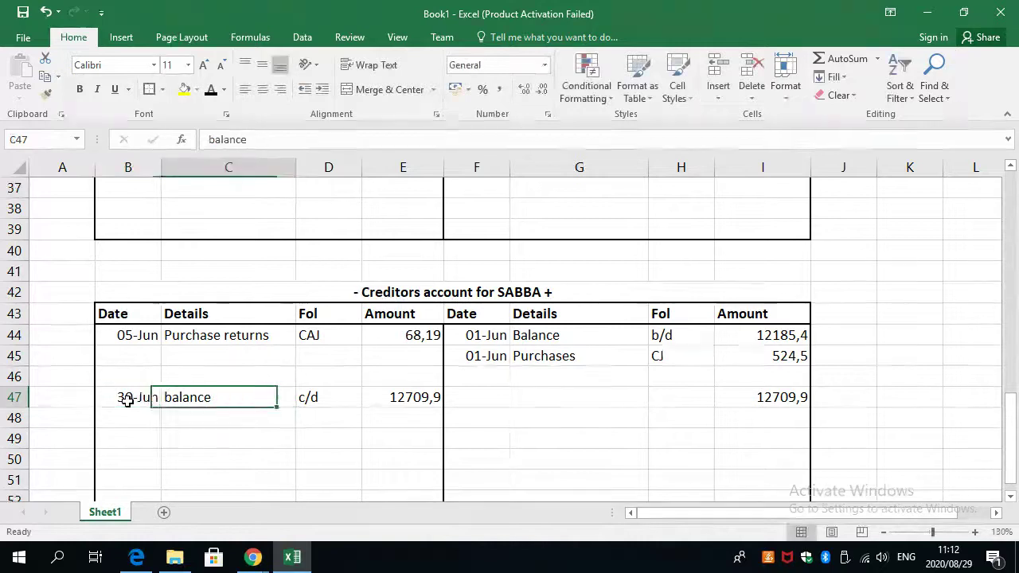
{"action": "key", "text": "Tab"}
{"action": "key", "text": "Tab"}
{"action": "key", "text": "Tab"}
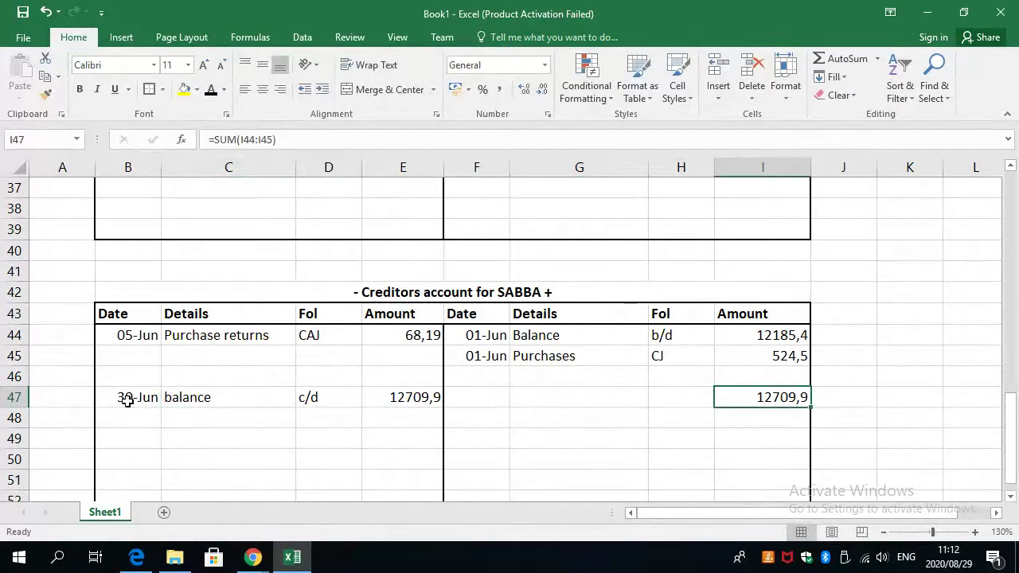
{"action": "left_click", "coordinate": [141, 414]}
{"action": "left_click", "coordinate": [739, 418]}
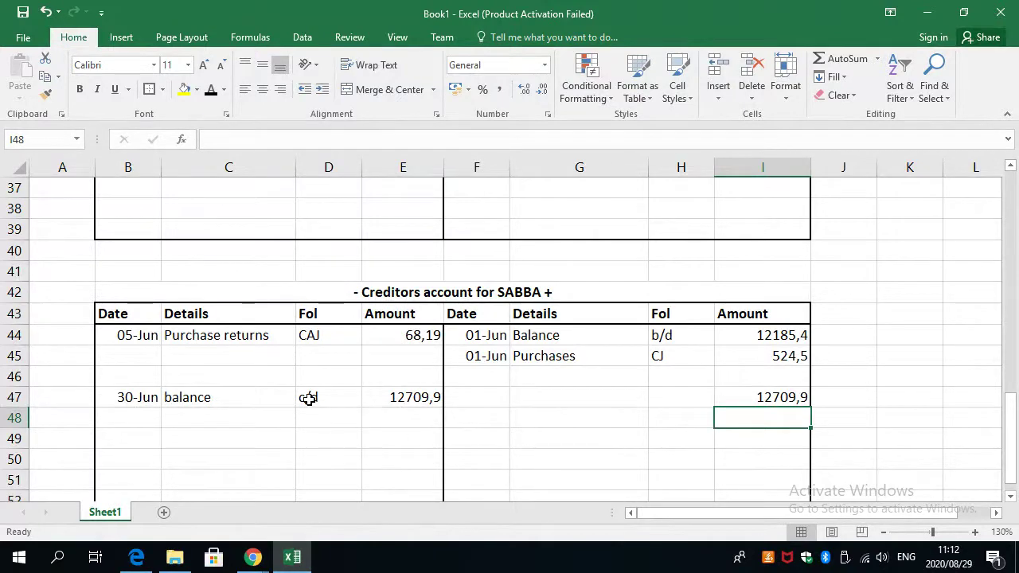
Clear the folio, details and date entries on the debit side of row 47, leaving the total in place.
{"action": "left_click", "coordinate": [304, 399]}
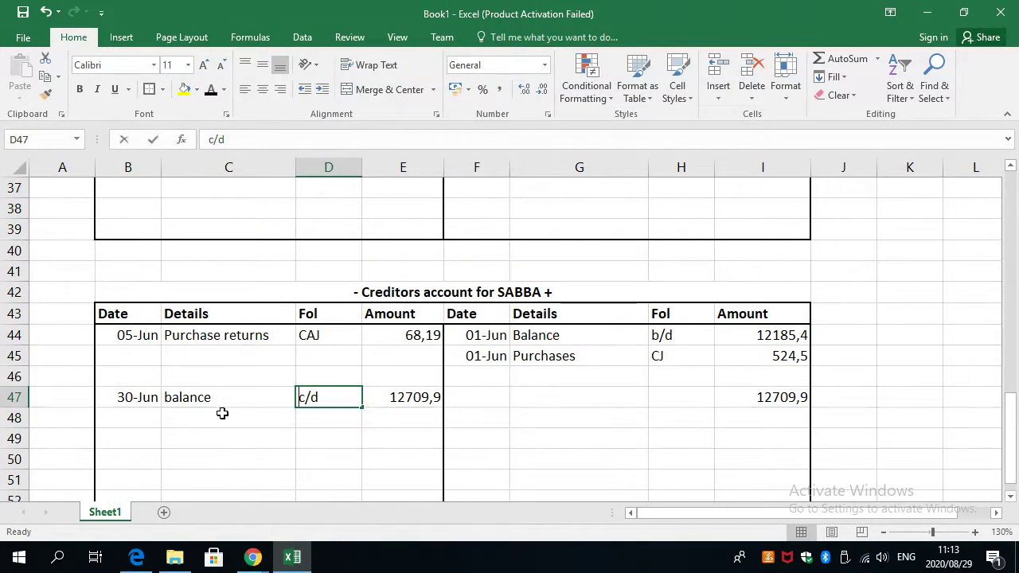
{"action": "key", "text": "BackSpace"}
{"action": "left_click", "coordinate": [184, 400]}
{"action": "key", "text": "BackSpace"}
{"action": "left_click", "coordinate": [125, 398]}
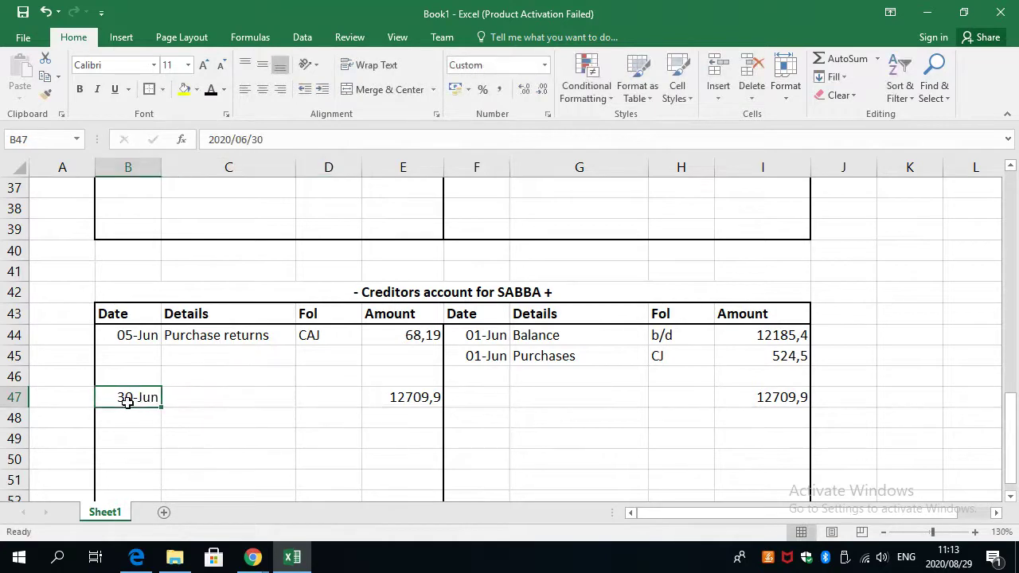
{"action": "key", "text": "BackSpace"}
Fill in the closing balance line on the debit side of row 46 with date 30 June, details "balance" and folio "c/d".
{"action": "left_click", "coordinate": [130, 378]}
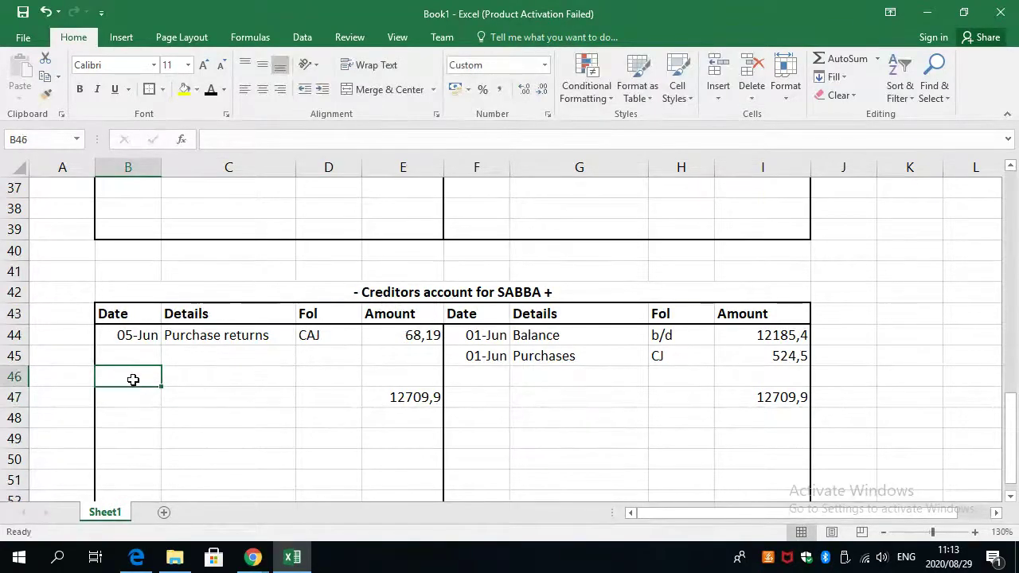
{"action": "type", "text": "3"}
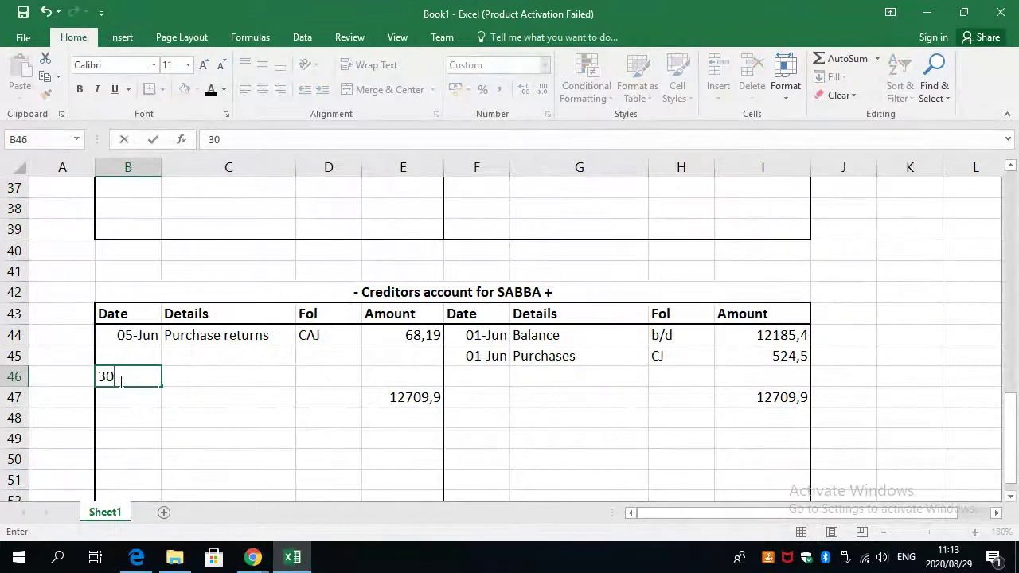
{"action": "type", "text": "0"}
{"action": "type", "text": "/june"}
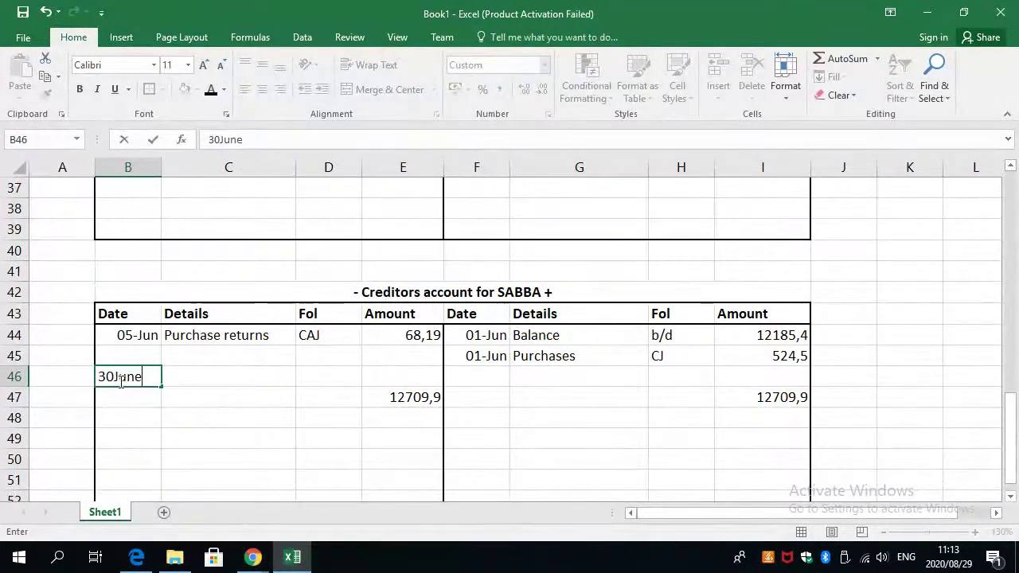
{"action": "key", "text": "Return"}
{"action": "key", "text": "Up"}
{"action": "key", "text": "Right"}
{"action": "type", "text": "b"}
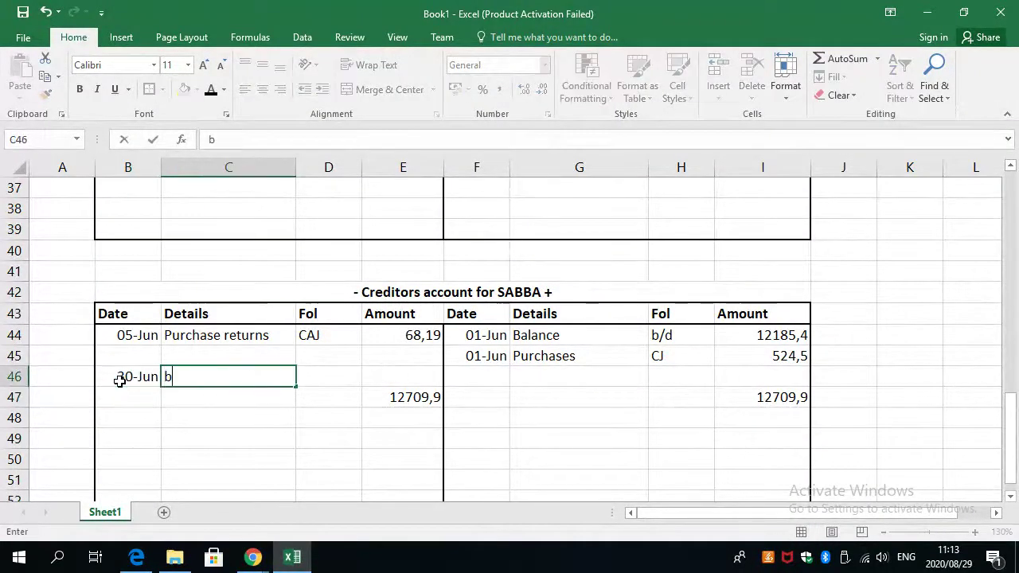
{"action": "type", "text": "alance"}
{"action": "key", "text": "Tab"}
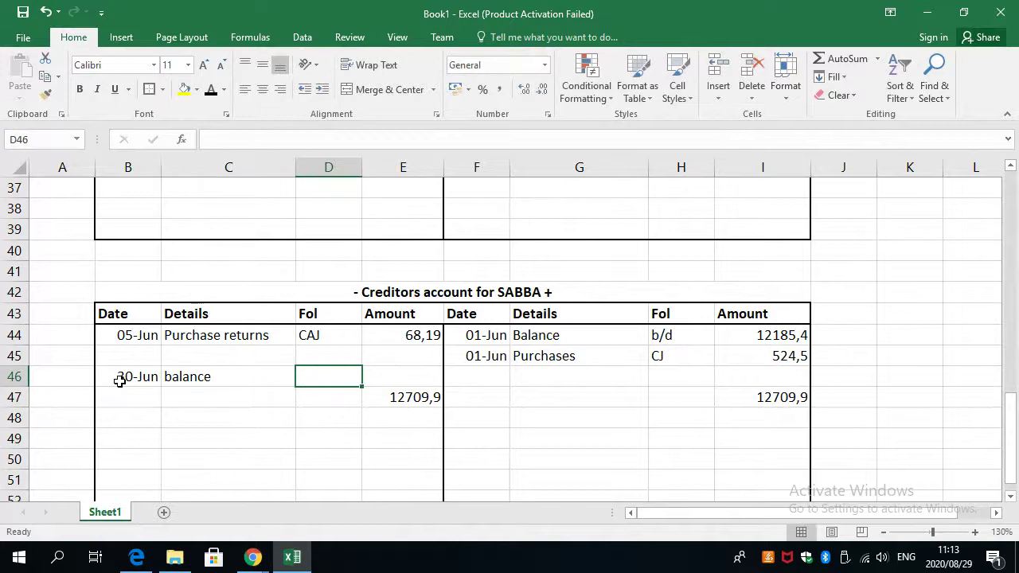
{"action": "type", "text": "c/d"}
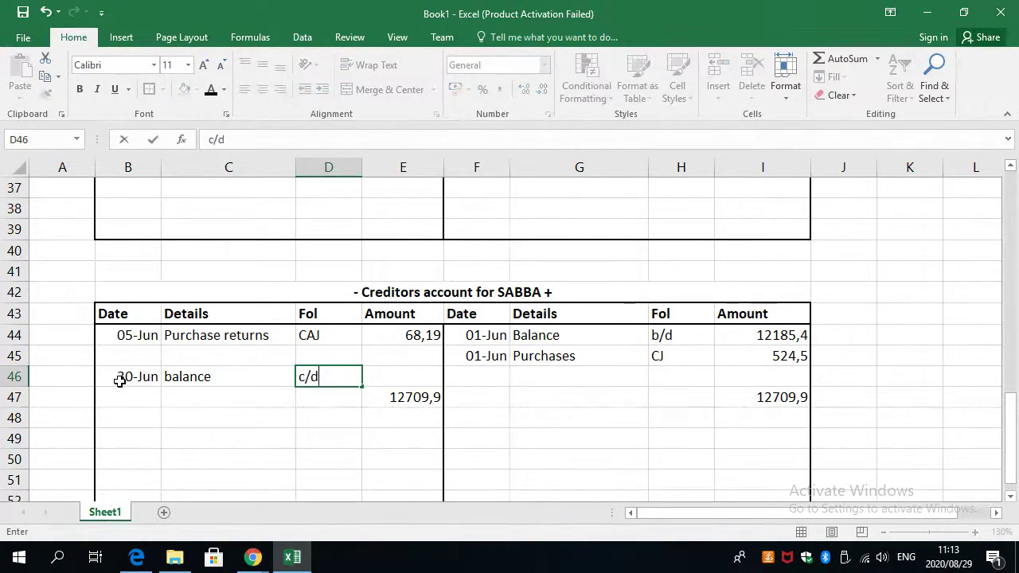
Calculate the balance carried down in E46 as the debit total in E47 minus the purchase returns in E44.
{"action": "key", "text": "Tab"}
{"action": "type", "text": "="}
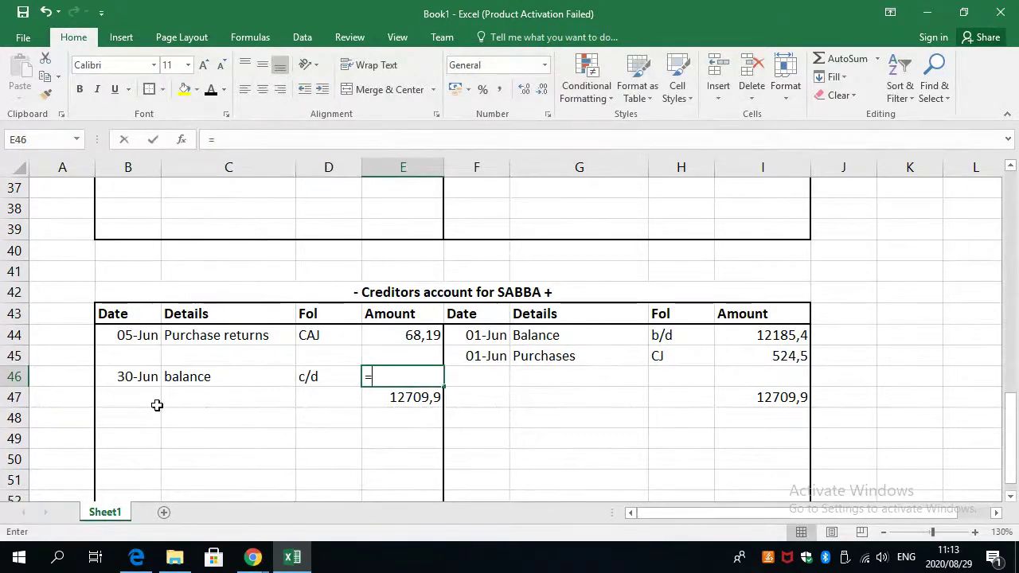
{"action": "left_click", "coordinate": [394, 395]}
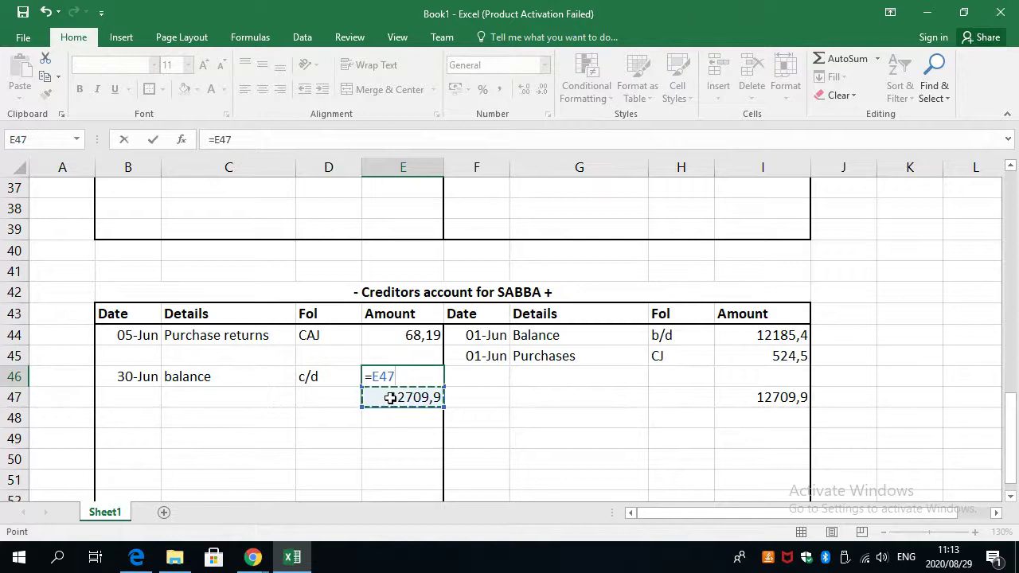
{"action": "type", "text": "-"}
{"action": "left_click", "coordinate": [390, 336]}
{"action": "key", "text": "Return"}
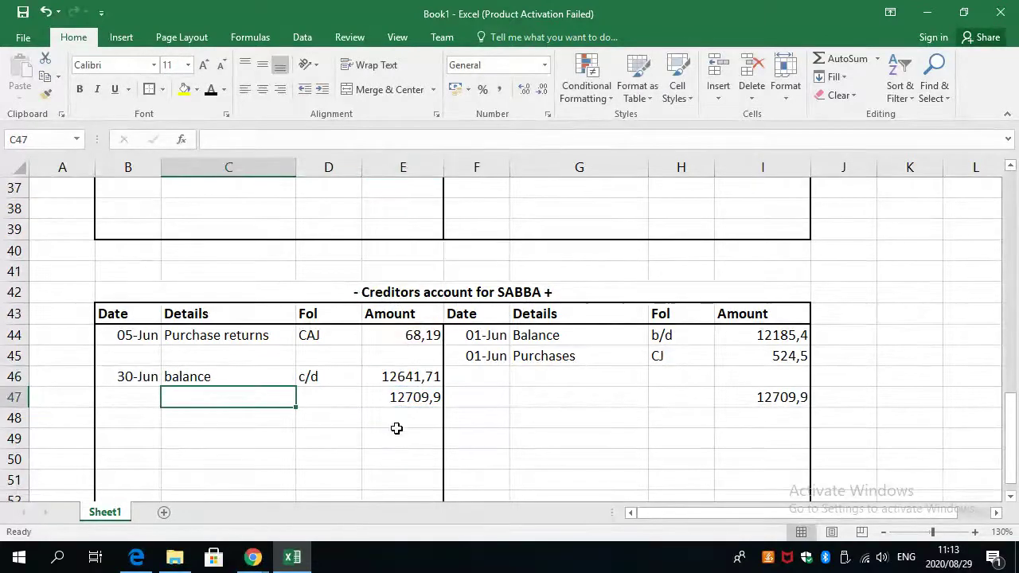
{"action": "left_click", "coordinate": [398, 380]}
Bring the balance down to the credit side by linking I48 to E46.
{"action": "left_click", "coordinate": [739, 421]}
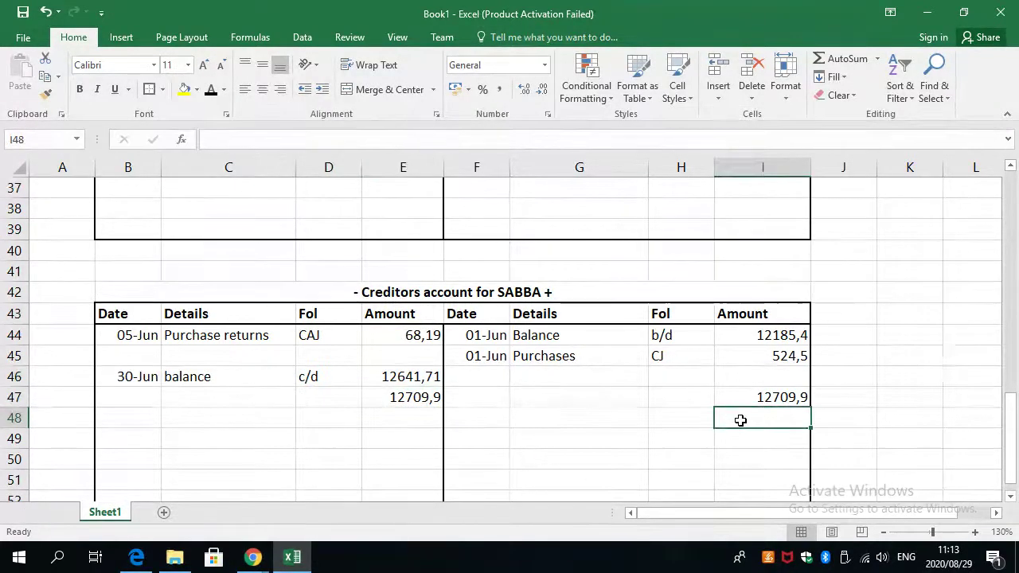
{"action": "type", "text": "=="}
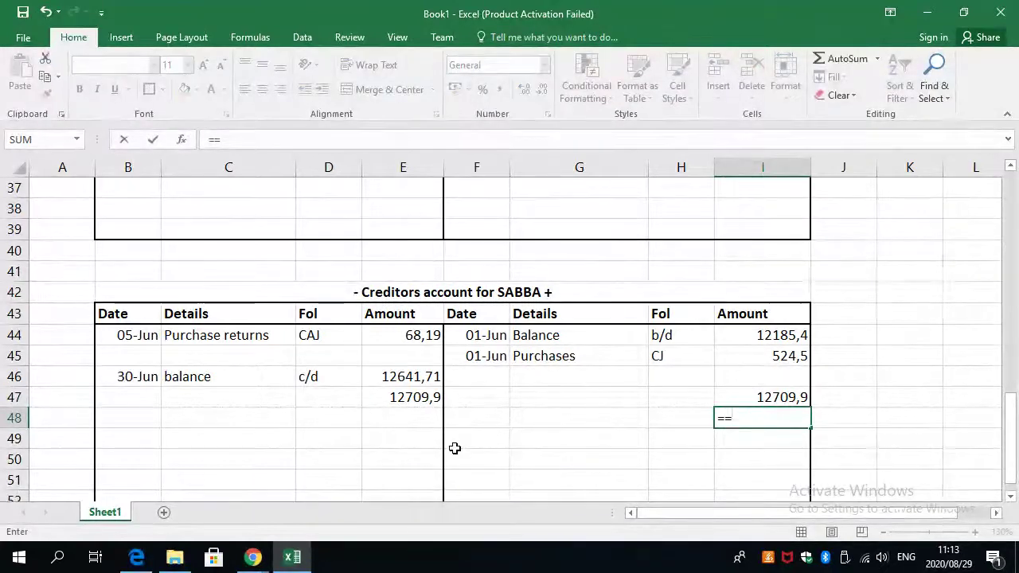
{"action": "key", "text": "BackSpace"}
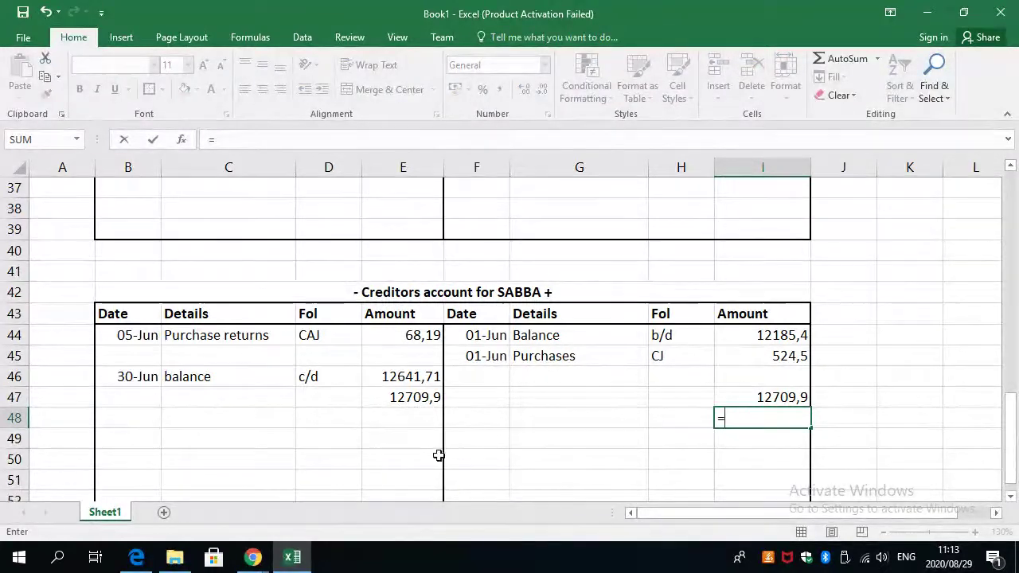
{"action": "left_click", "coordinate": [388, 386]}
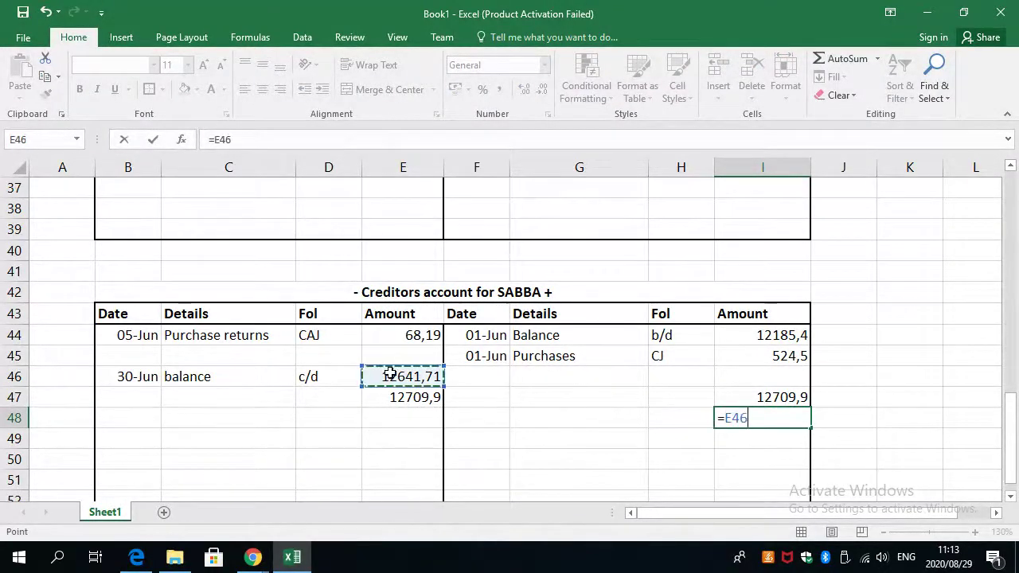
{"action": "key", "text": "Return"}
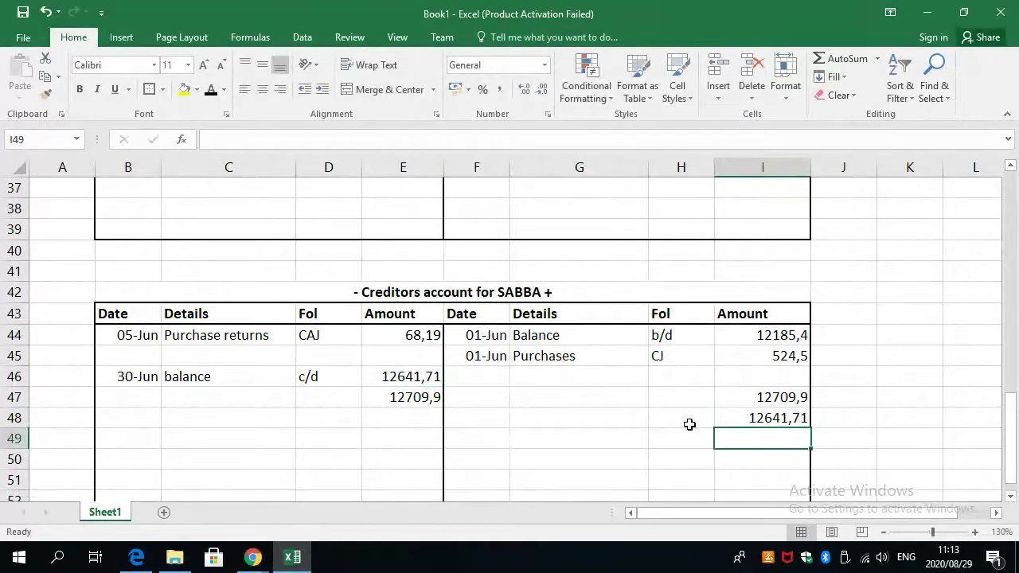
Complete the opening balance line on the credit side of row 48 with folio "b/d", details "balance" and date 01 July.
{"action": "left_click", "coordinate": [689, 421]}
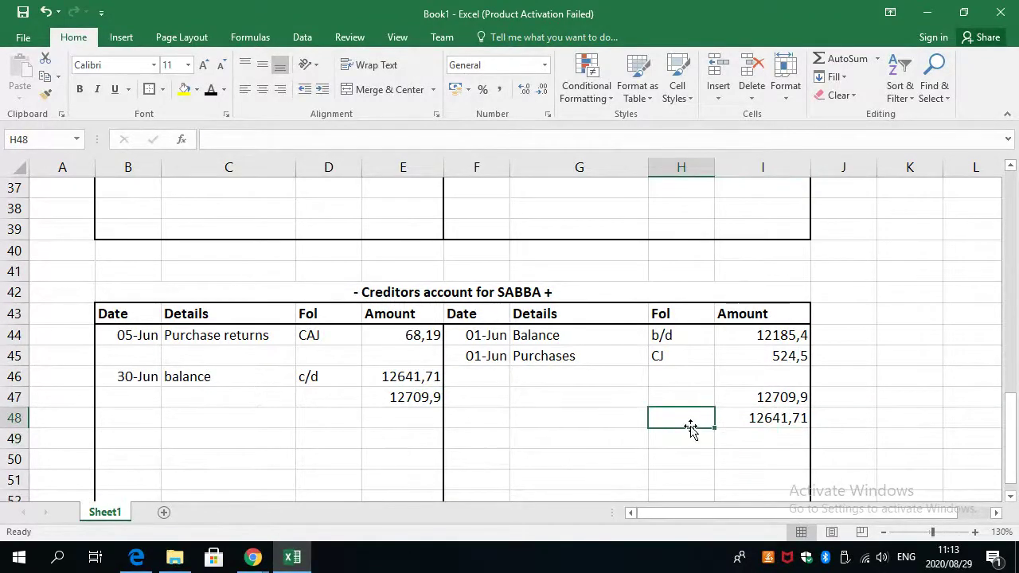
{"action": "type", "text": "b/d"}
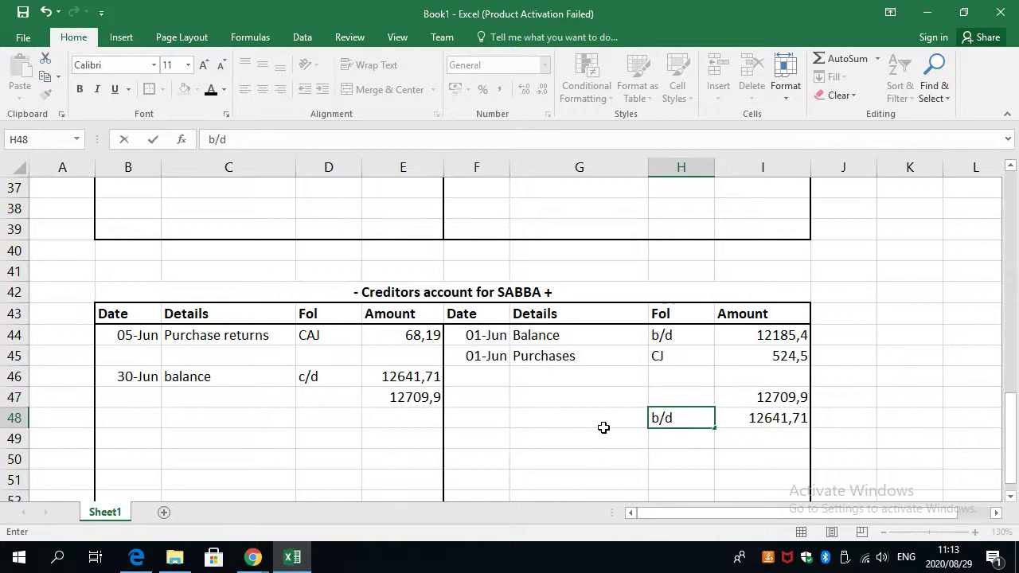
{"action": "left_click", "coordinate": [563, 417]}
{"action": "type", "text": "bal"}
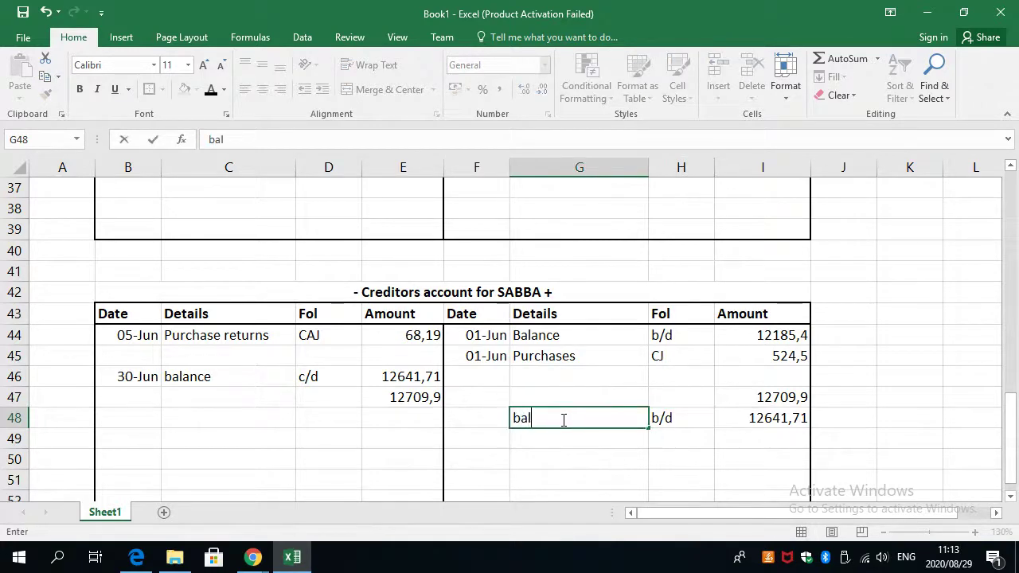
{"action": "type", "text": "ance"}
{"action": "left_click", "coordinate": [493, 420]}
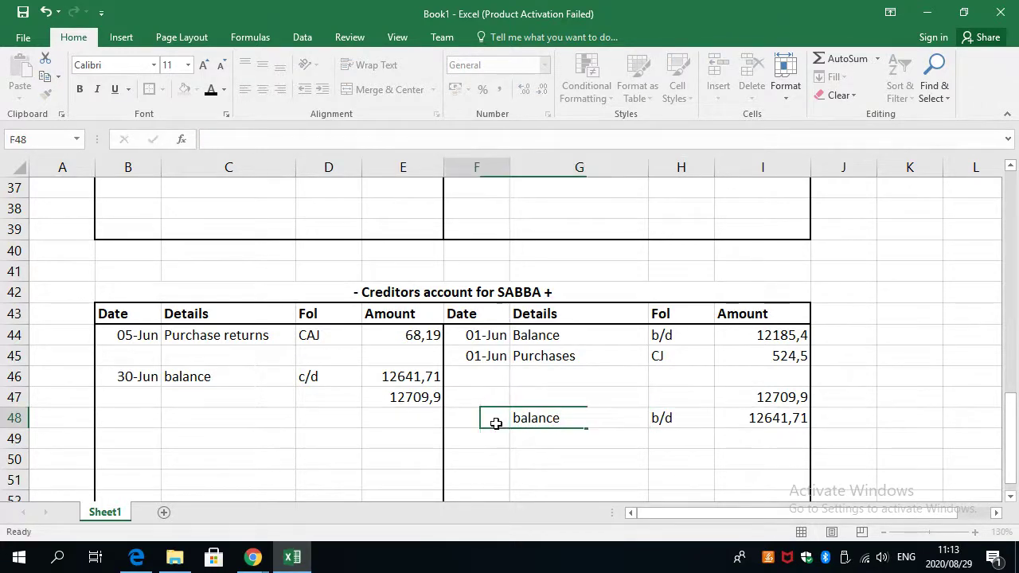
{"action": "type", "text": "01"}
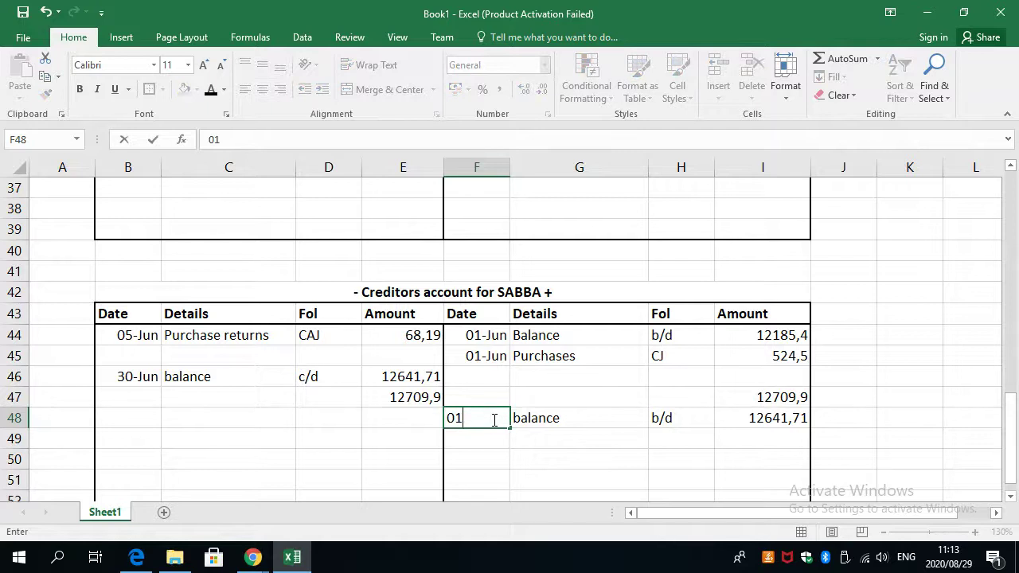
{"action": "type", "text": "July"}
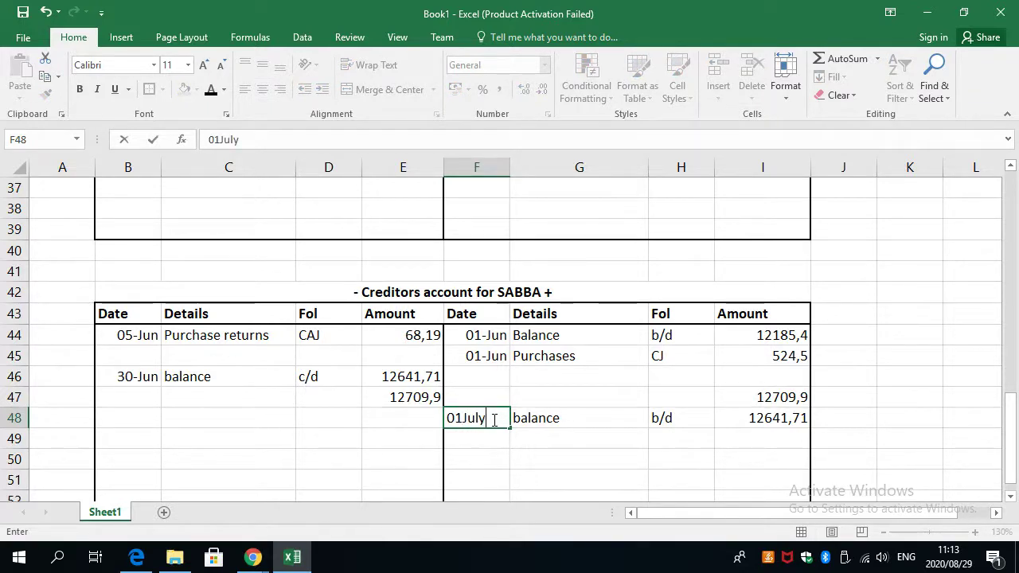
{"action": "key", "text": "Return"}
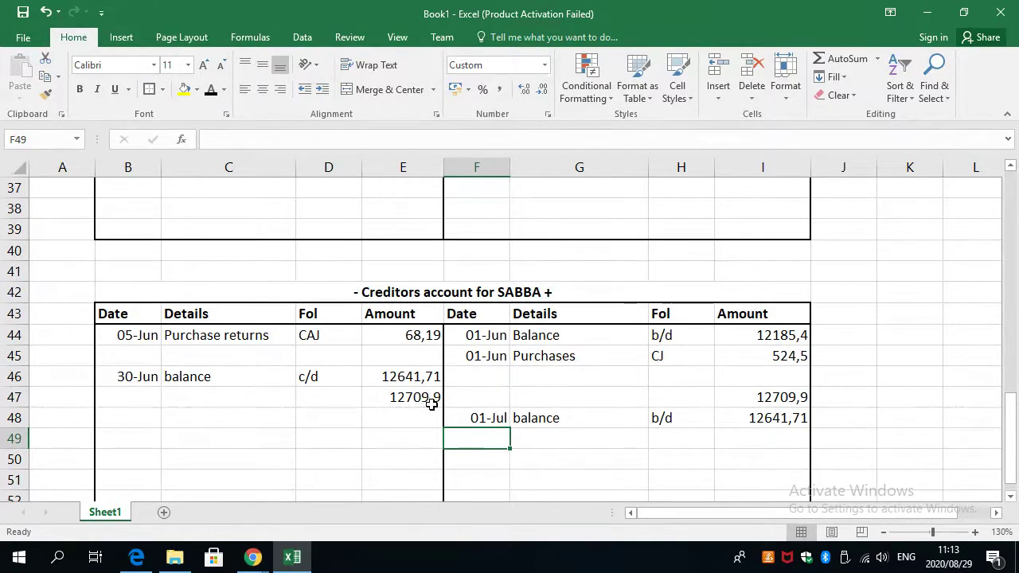
Switch to the Q2.2 creditors reconciliation PDF in Edge and look up the creditors list of Cape Clothing on 31 May 20.9.
{"action": "scroll", "coordinate": [584, 450], "scroll_direction": "down", "scroll_amount": 1}
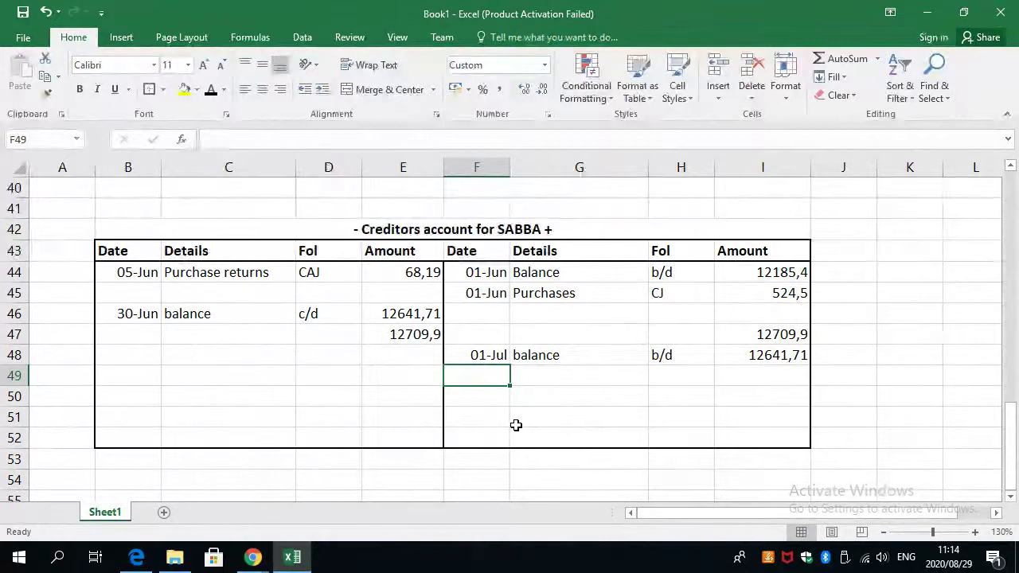
{"action": "key", "text": "alt+Tab"}
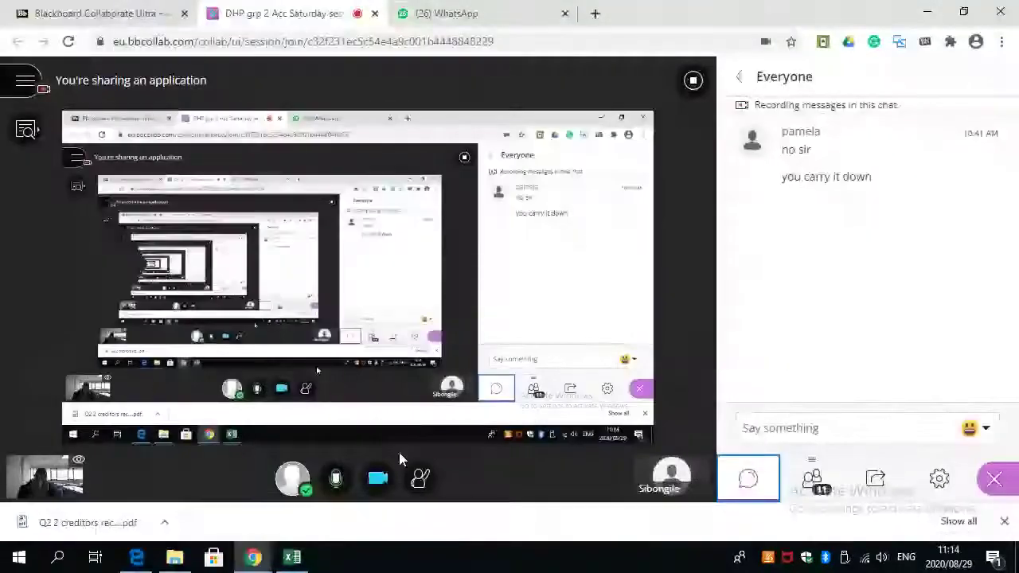
{"action": "key", "text": "alt+Tab"}
{"action": "left_click", "coordinate": [136, 557]}
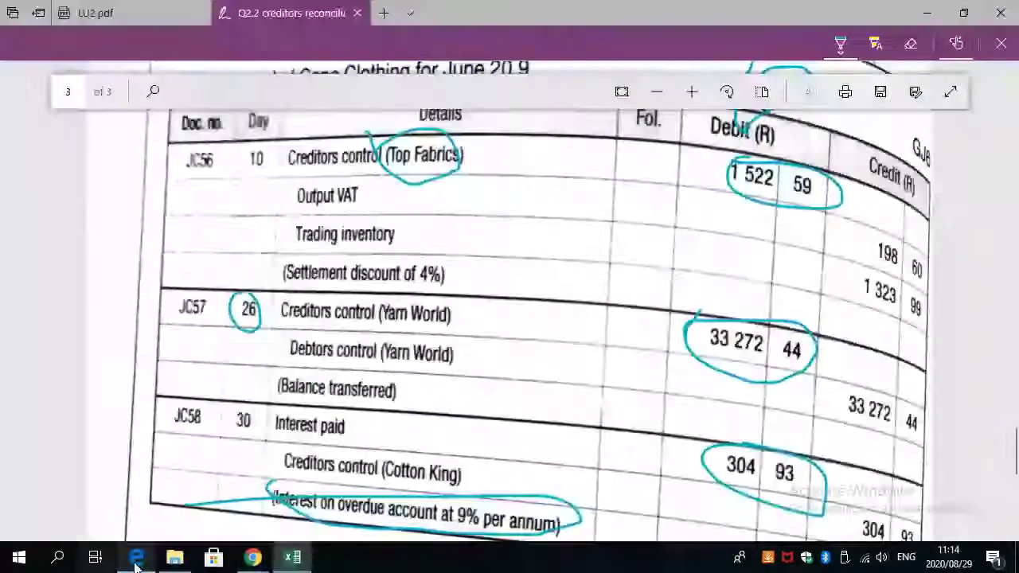
{"action": "left_click", "coordinate": [95, 557]}
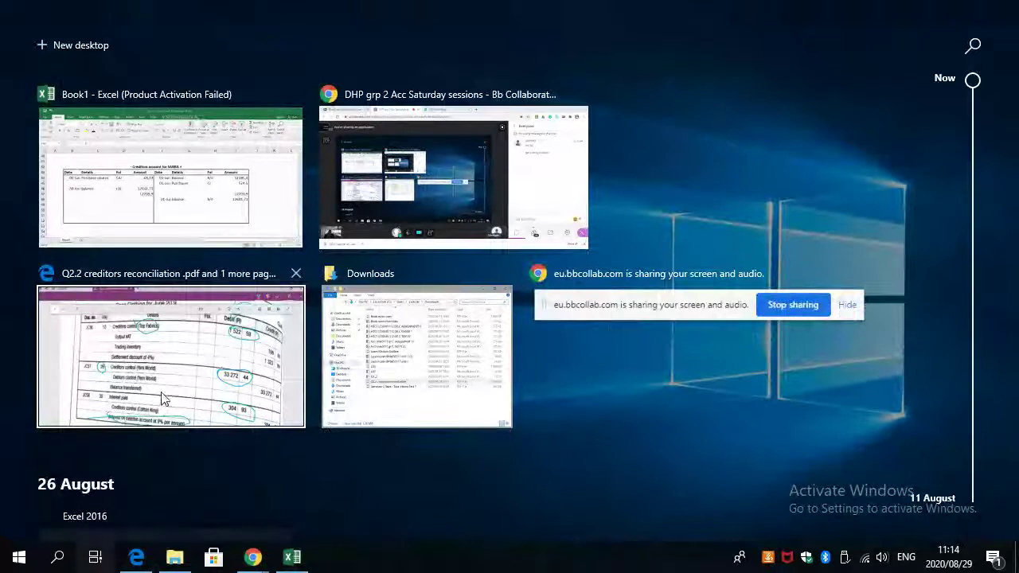
{"action": "left_click", "coordinate": [149, 396]}
{"action": "scroll", "coordinate": [263, 396], "scroll_direction": "up", "scroll_amount": 10}
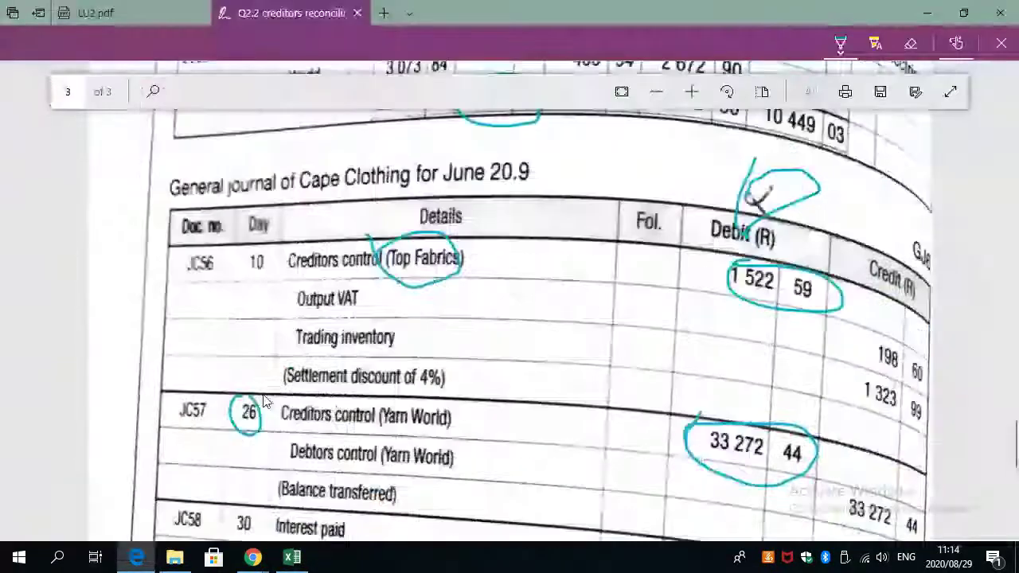
{"action": "scroll", "coordinate": [264, 396], "scroll_direction": "up", "scroll_amount": 3}
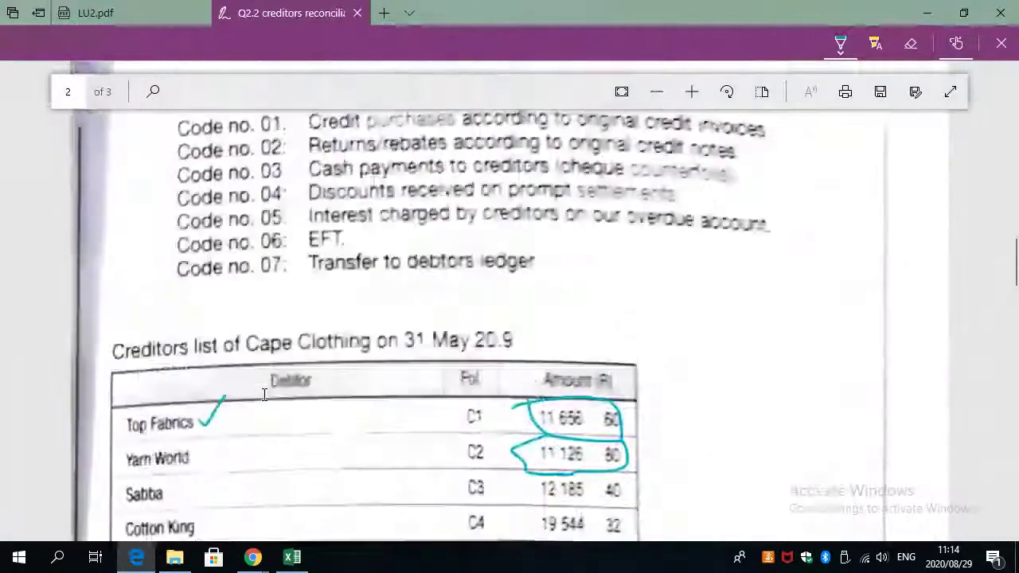
{"action": "scroll", "coordinate": [261, 403], "scroll_direction": "down", "scroll_amount": 1}
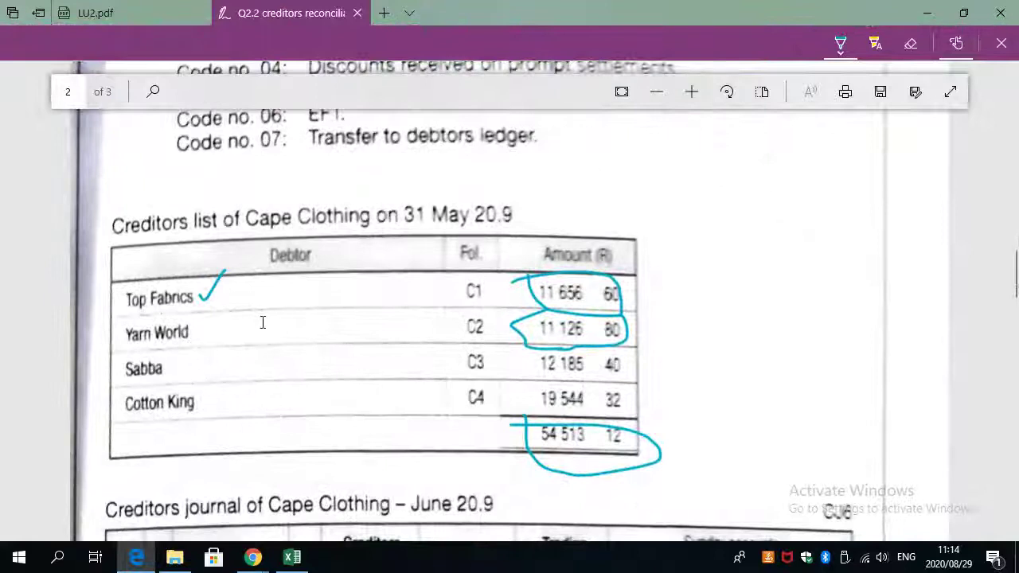
Tick off Yarn World, Sabba and Cotton King with the pen in the creditors list on 31 May 20.9.
{"action": "mouse_move", "coordinate": [190, 328]}
{"action": "left_mouse_down"}
{"action": "mouse_move", "coordinate": [199, 334]}
{"action": "mouse_move", "coordinate": [217, 316]}
{"action": "left_mouse_up"}
{"action": "left_click_drag", "start_coordinate": [169, 368], "coordinate": [210, 349]}
{"action": "mouse_move", "coordinate": [199, 402]}
{"action": "left_mouse_down"}
{"action": "mouse_move", "coordinate": [201, 414]}
{"action": "mouse_move", "coordinate": [242, 364]}
{"action": "left_mouse_up"}
{"action": "scroll", "coordinate": [237, 365], "scroll_direction": "down", "scroll_amount": 2}
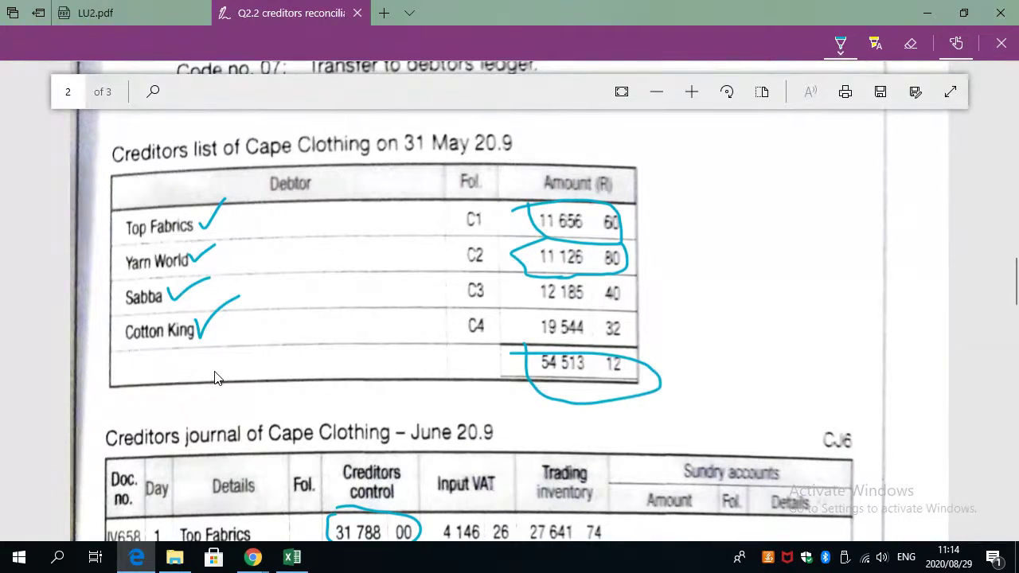
Switch to the Excel workbook and check the formulas behind the SABBA account's totals, balance carried down and balance brought down.
{"action": "key", "text": "alt+Tab"}
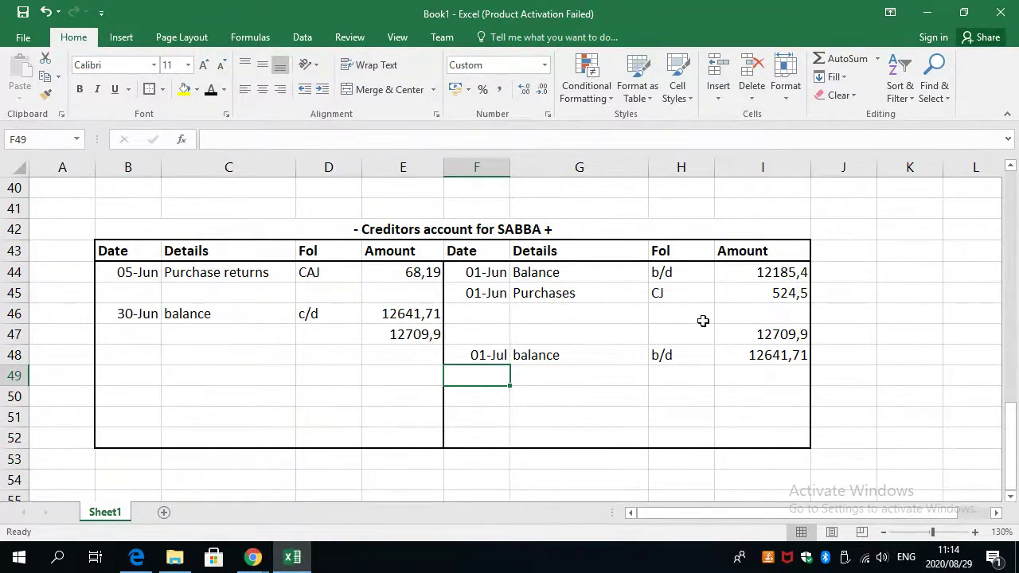
{"action": "left_click_drag", "start_coordinate": [760, 273], "coordinate": [762, 291]}
{"action": "left_click", "coordinate": [742, 340]}
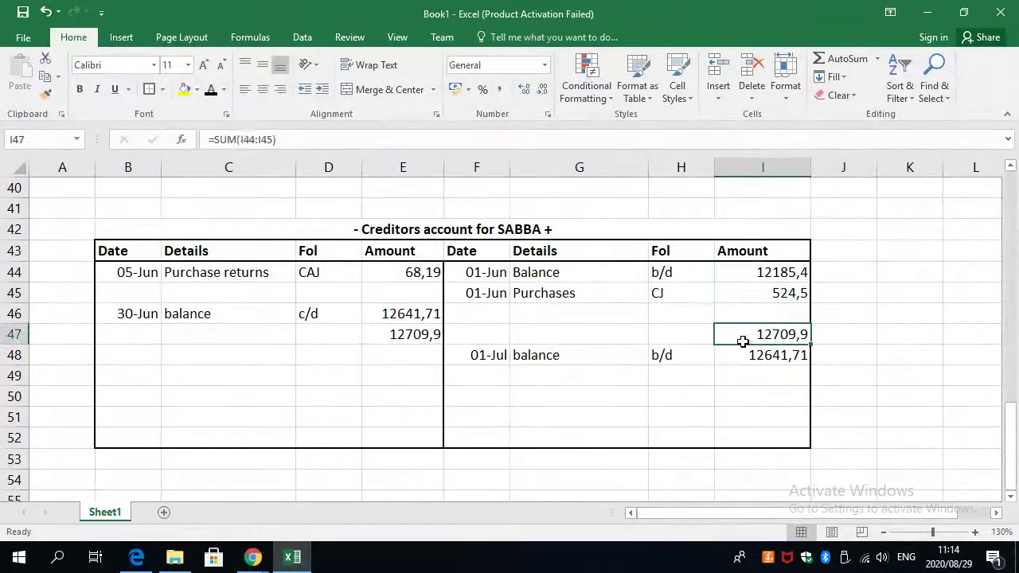
{"action": "left_click", "coordinate": [405, 335]}
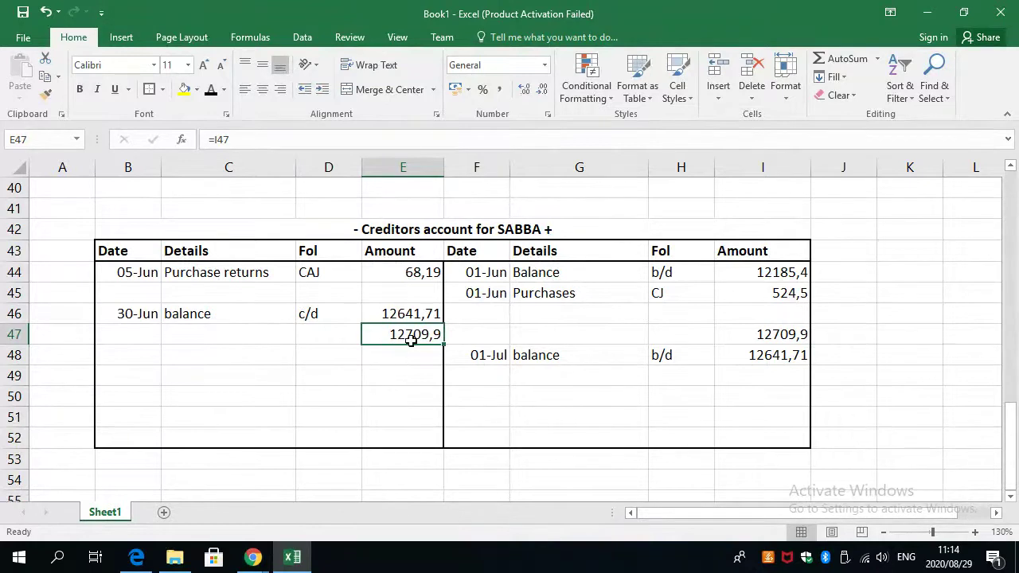
{"action": "left_click", "coordinate": [389, 314]}
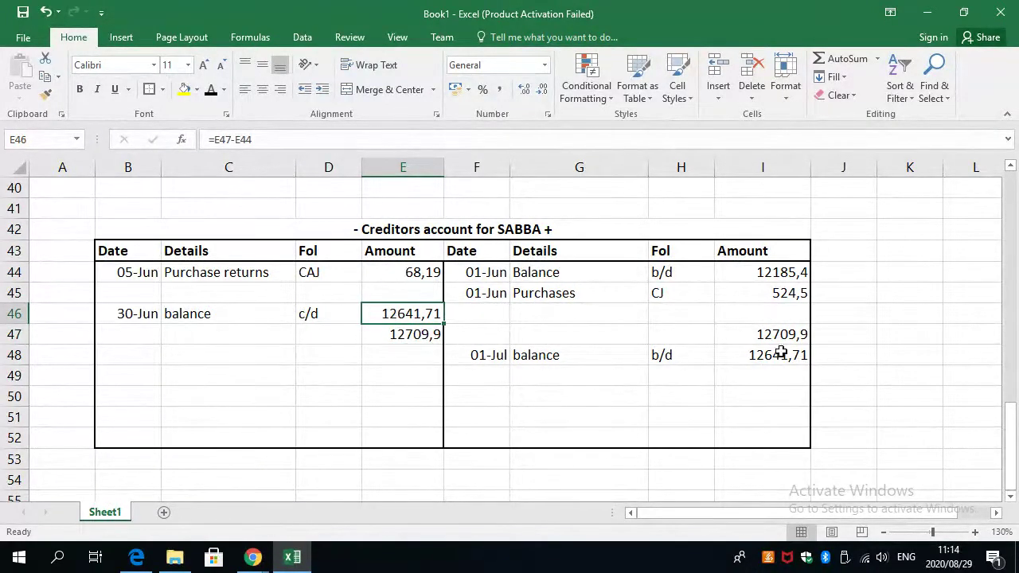
{"action": "left_click", "coordinate": [758, 357]}
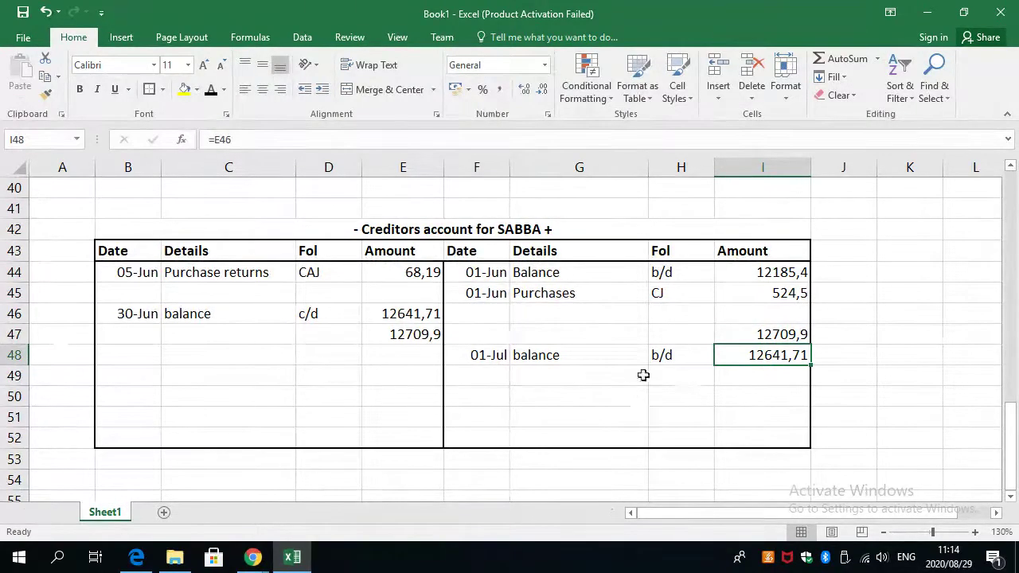
Review the creditors control account and the Top Fabrics, Yarn World and SABBA accounts on the sheet.
{"action": "scroll", "coordinate": [568, 382], "scroll_direction": "up", "scroll_amount": 7}
{"action": "scroll", "coordinate": [568, 384], "scroll_direction": "down", "scroll_amount": 4}
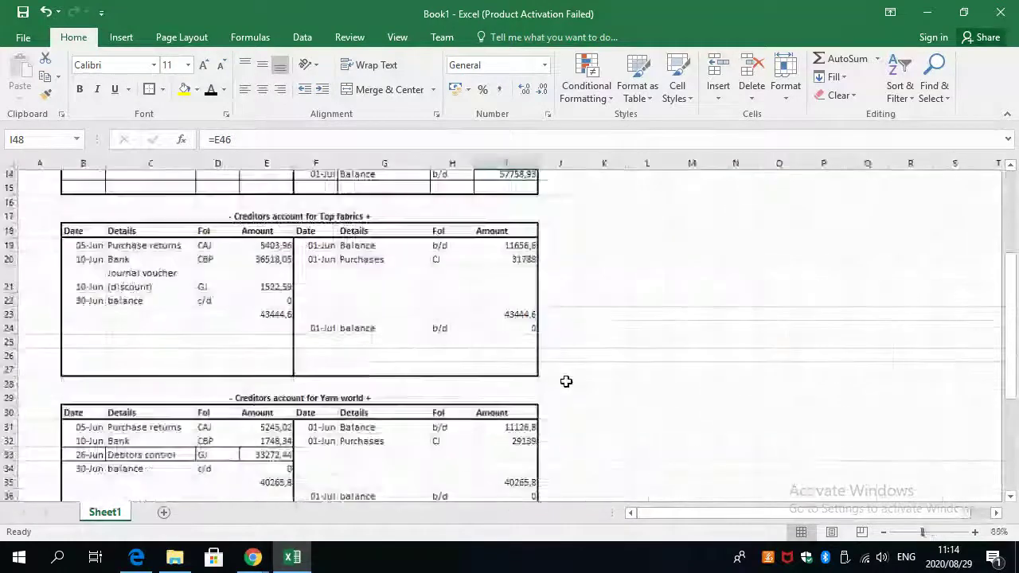
{"action": "scroll", "coordinate": [272, 429], "scroll_direction": "down", "scroll_amount": 2}
{"action": "scroll", "coordinate": [244, 432], "scroll_direction": "up", "scroll_amount": 3}
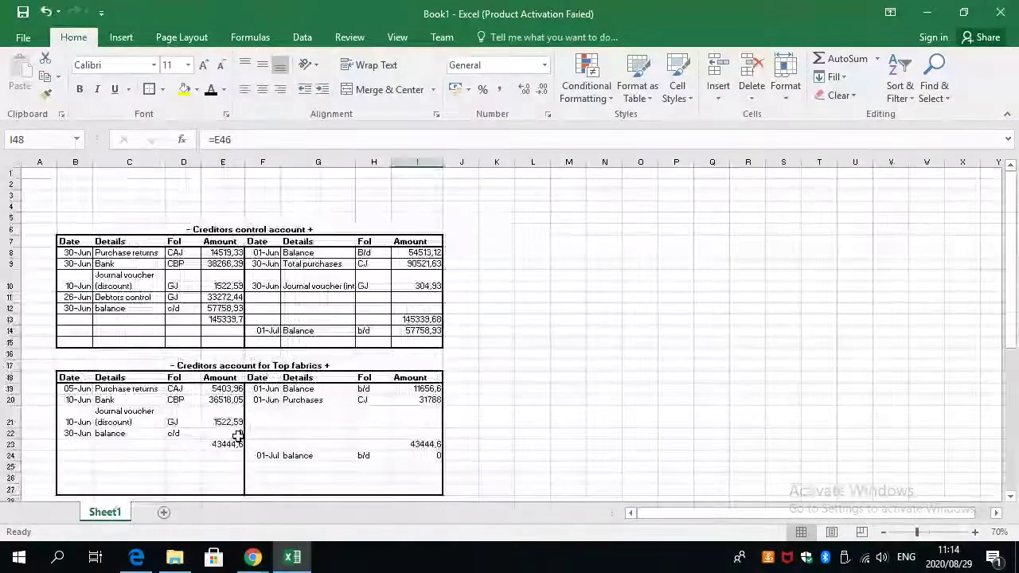
{"action": "scroll", "coordinate": [238, 436], "scroll_direction": "down", "scroll_amount": 1}
{"action": "scroll", "coordinate": [237, 437], "scroll_direction": "down", "scroll_amount": 5}
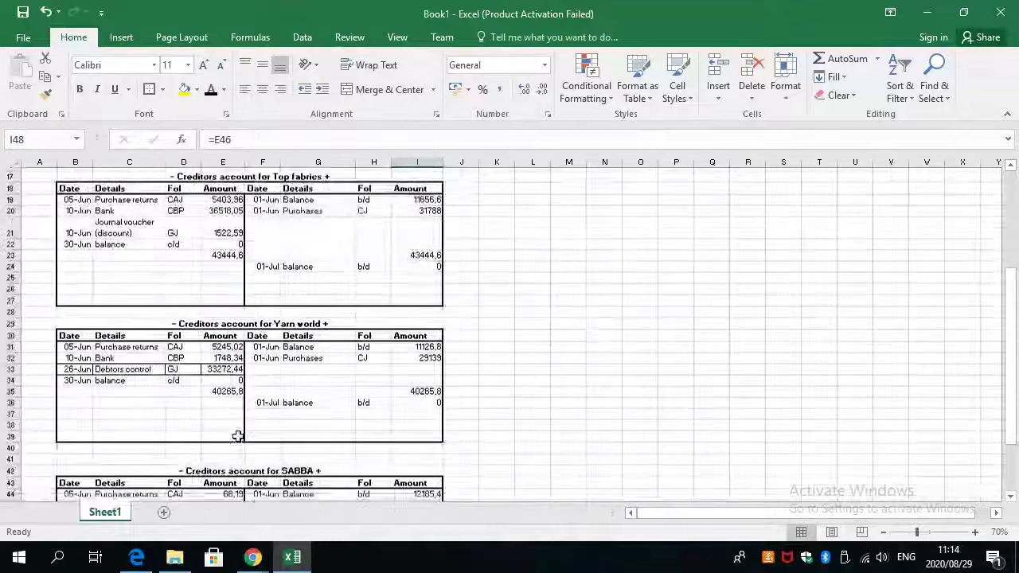
{"action": "scroll", "coordinate": [237, 437], "scroll_direction": "up", "scroll_amount": 9}
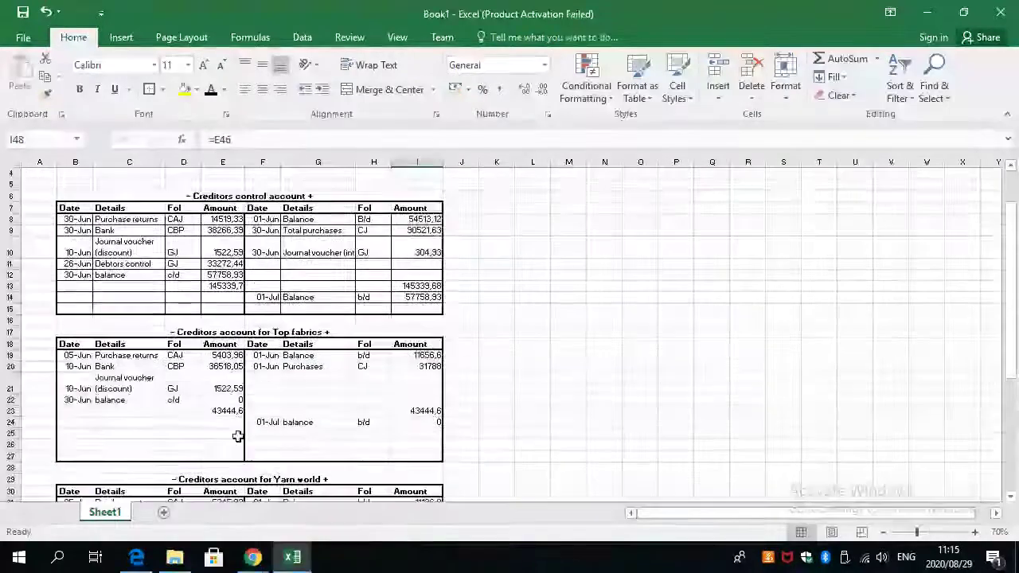
{"action": "scroll", "coordinate": [237, 436], "scroll_direction": "down", "scroll_amount": 12}
{"action": "scroll", "coordinate": [238, 437], "scroll_direction": "up", "scroll_amount": 2}
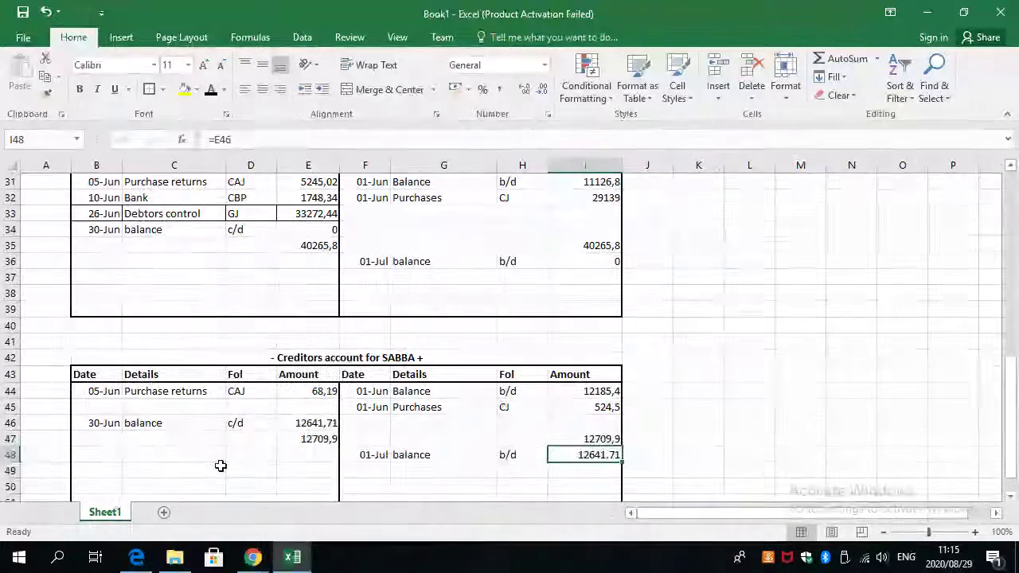
{"action": "scroll", "coordinate": [220, 465], "scroll_direction": "up", "scroll_amount": 1}
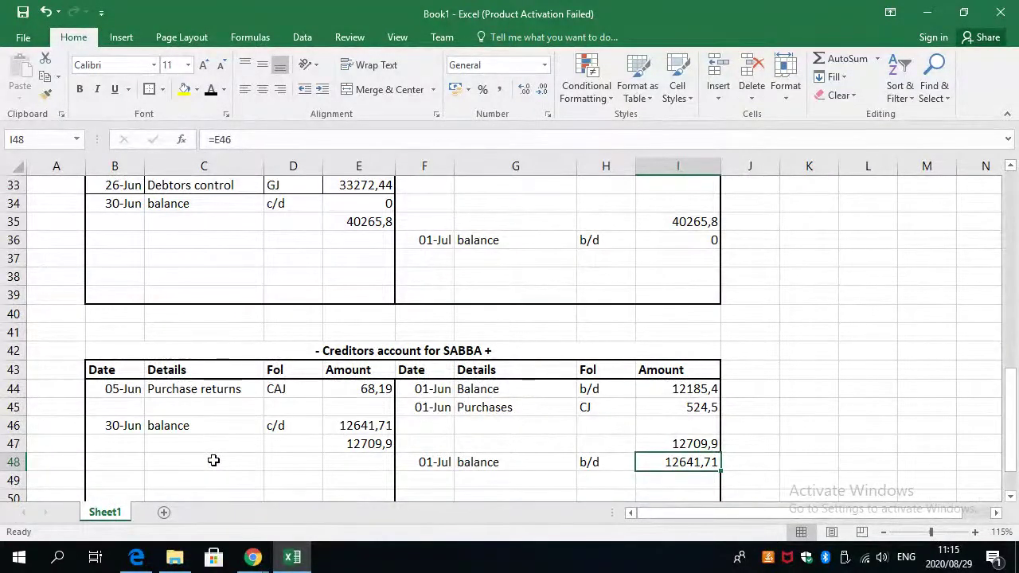
{"action": "scroll", "coordinate": [177, 458], "scroll_direction": "down", "scroll_amount": 2}
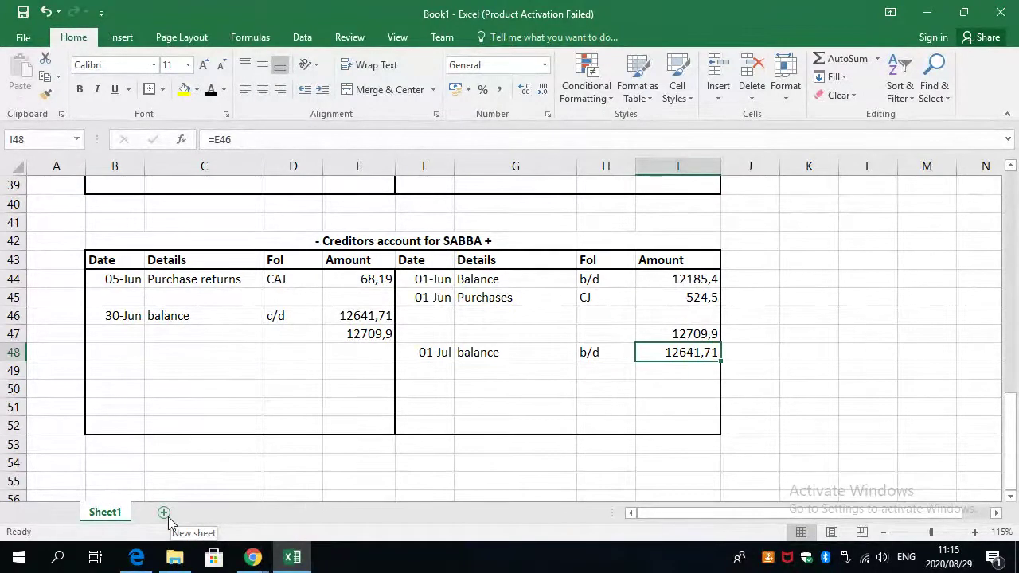
Switch to the creditors reconciliation PDF in Edge and review the creditors, allowances, cash payments and general journals for June 20.9.
{"action": "key", "text": "alt+Tab"}
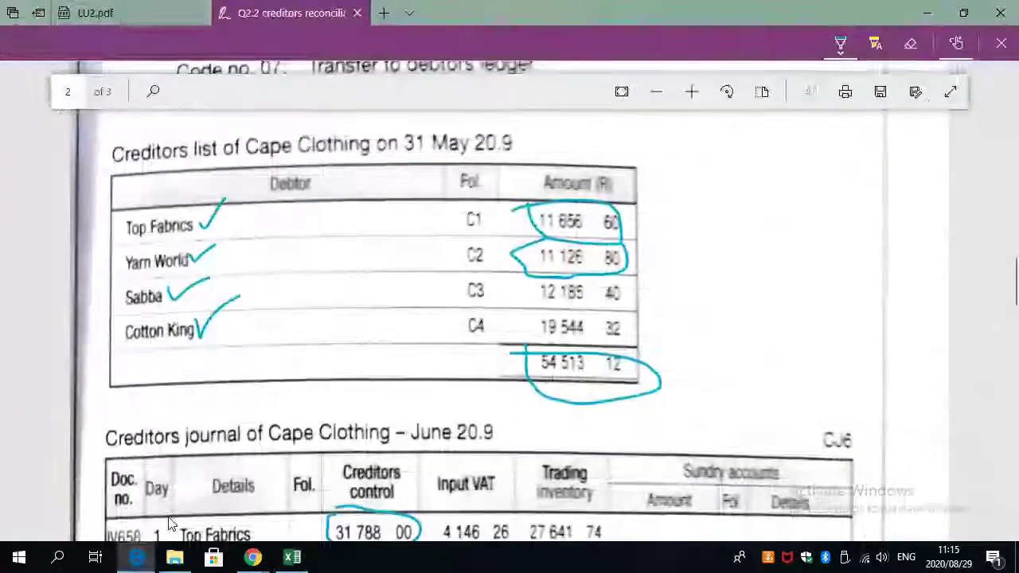
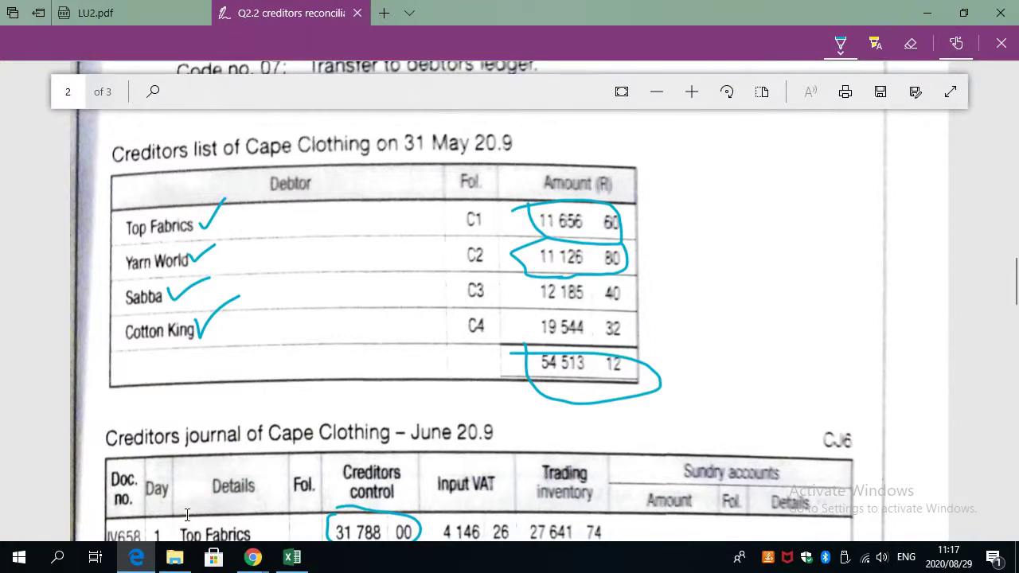
{"action": "scroll", "coordinate": [165, 413], "scroll_direction": "down", "scroll_amount": 3}
{"action": "scroll", "coordinate": [168, 430], "scroll_direction": "down", "scroll_amount": 2}
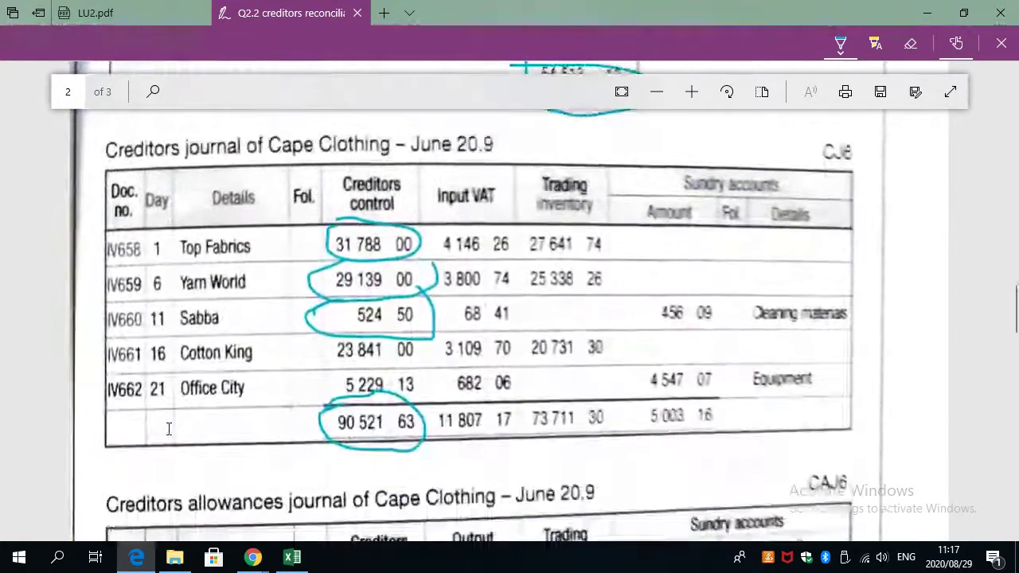
{"action": "scroll", "coordinate": [168, 432], "scroll_direction": "down", "scroll_amount": 3}
{"action": "scroll", "coordinate": [168, 434], "scroll_direction": "down", "scroll_amount": 10}
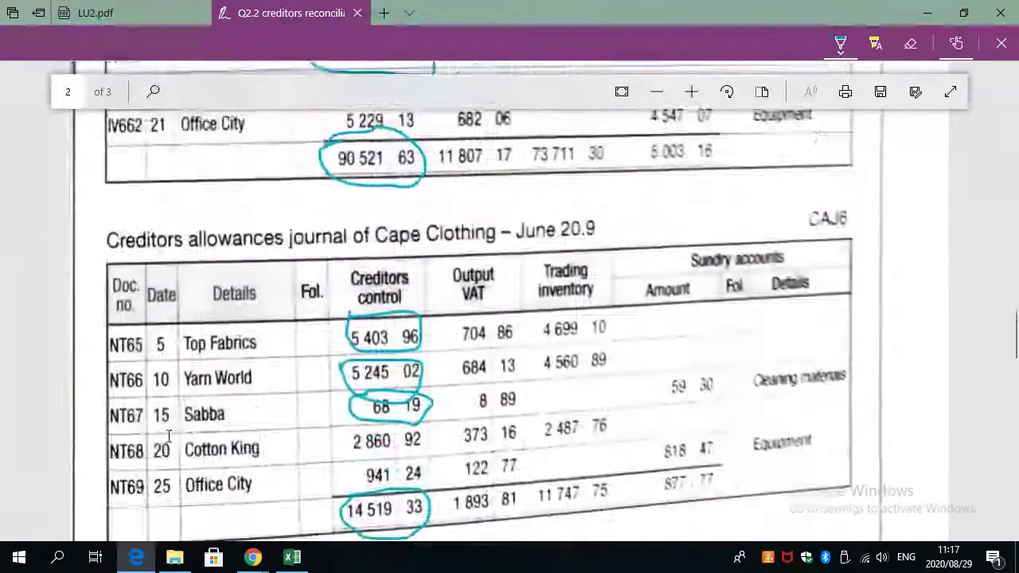
{"action": "scroll", "coordinate": [168, 442], "scroll_direction": "down", "scroll_amount": 5}
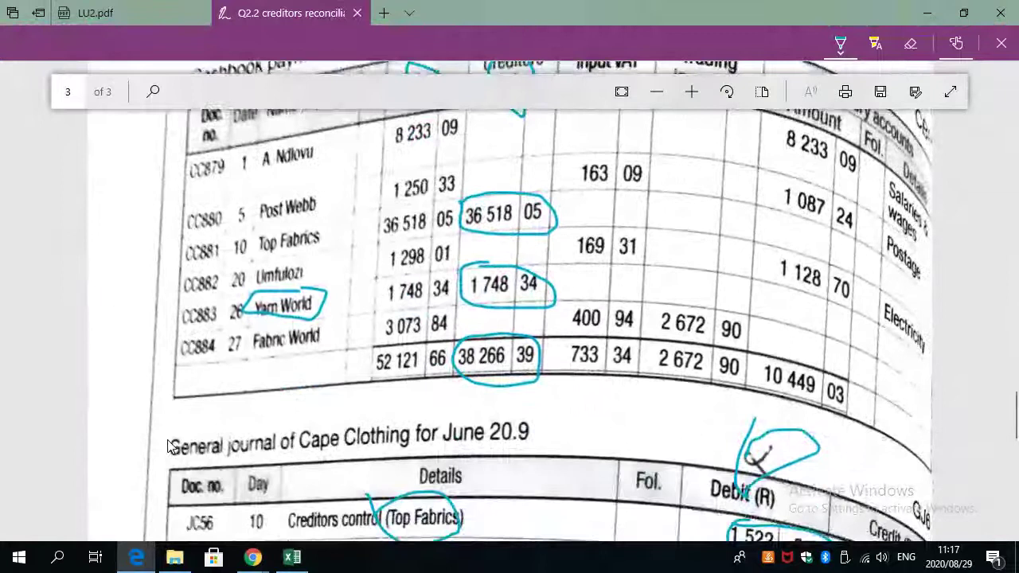
{"action": "scroll", "coordinate": [168, 448], "scroll_direction": "down", "scroll_amount": 4}
{"action": "scroll", "coordinate": [168, 452], "scroll_direction": "down", "scroll_amount": 4}
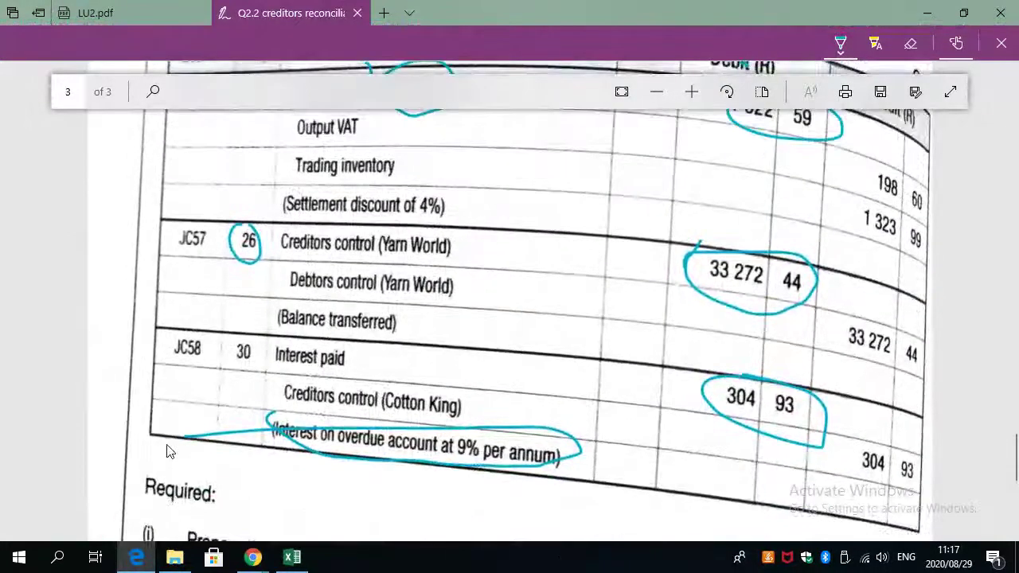
{"action": "scroll", "coordinate": [168, 452], "scroll_direction": "up", "scroll_amount": 1}
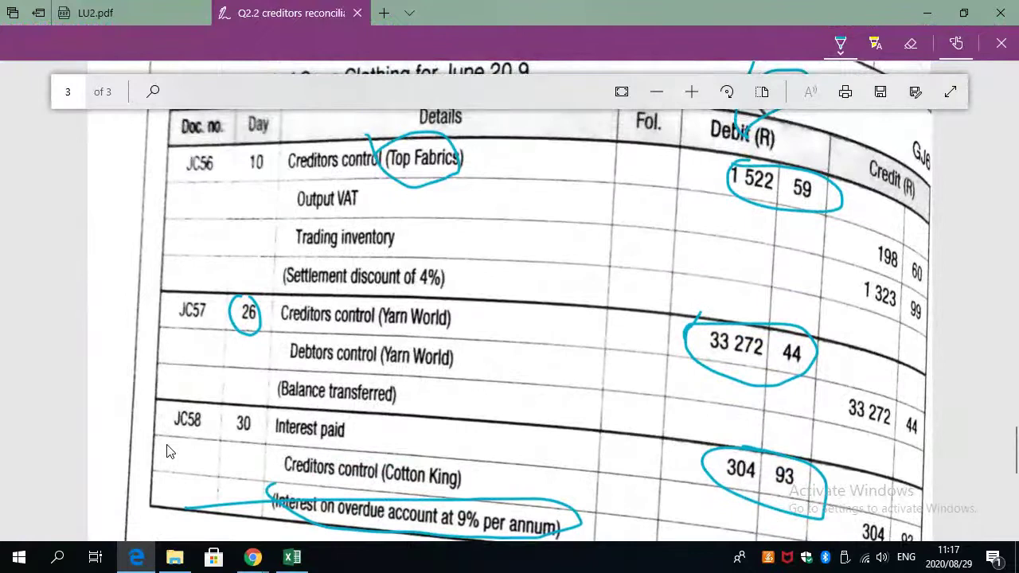
{"action": "scroll", "coordinate": [168, 452], "scroll_direction": "down", "scroll_amount": 1}
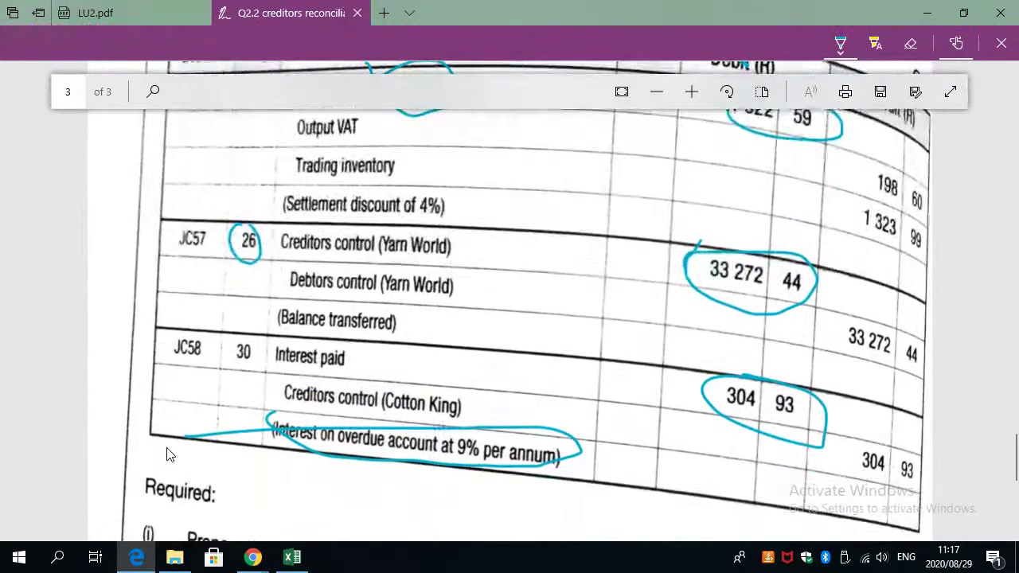
{"action": "scroll", "coordinate": [167, 454], "scroll_direction": "down", "scroll_amount": 1}
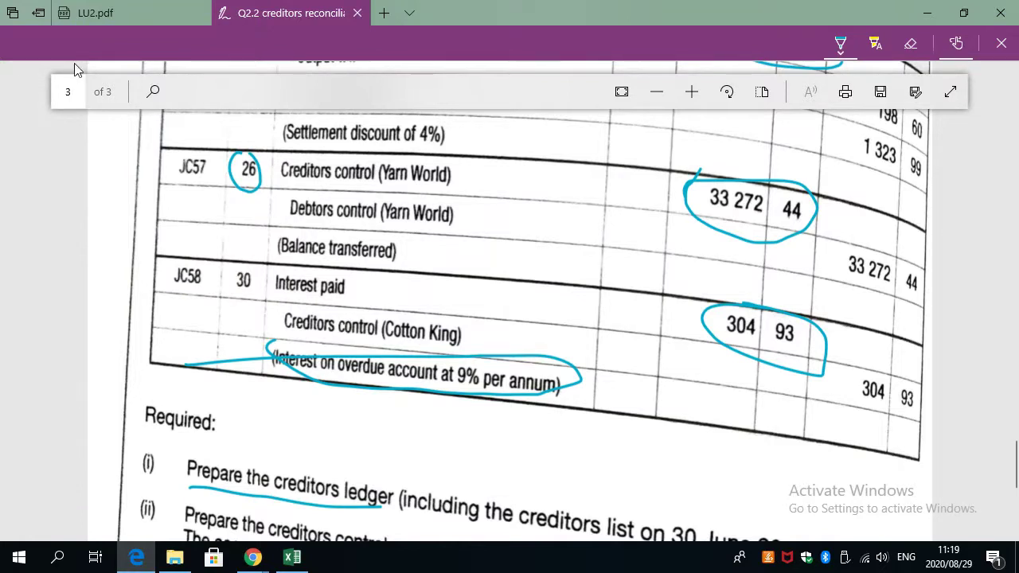
Examine the general journal entries, including the Cotton King overdue interest, and read the required tasks at the end of the question.
{"action": "scroll", "coordinate": [271, 316], "scroll_direction": "down", "scroll_amount": 2}
{"action": "scroll", "coordinate": [271, 316], "scroll_direction": "up", "scroll_amount": 3}
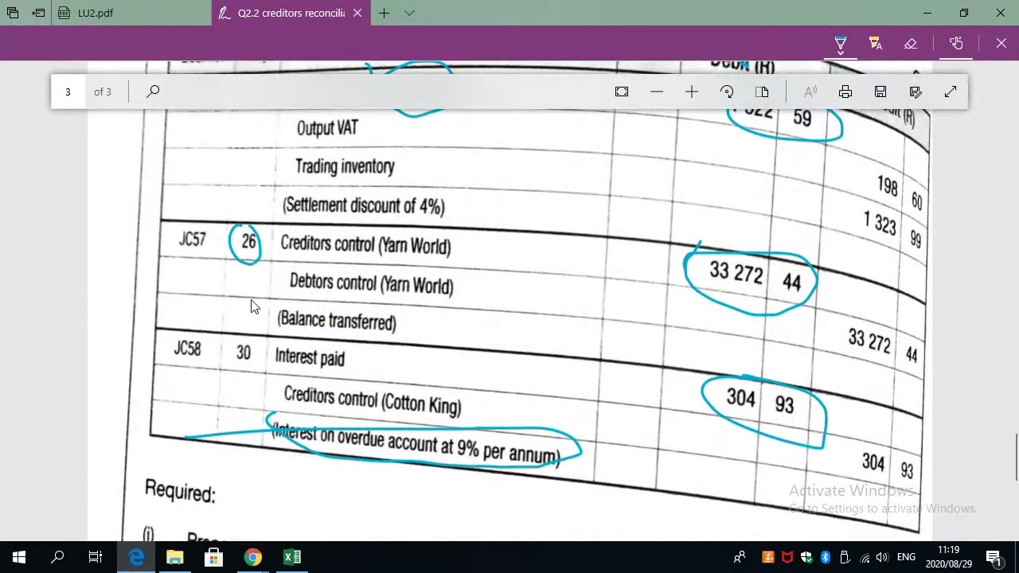
{"action": "scroll", "coordinate": [252, 311], "scroll_direction": "down", "scroll_amount": 8}
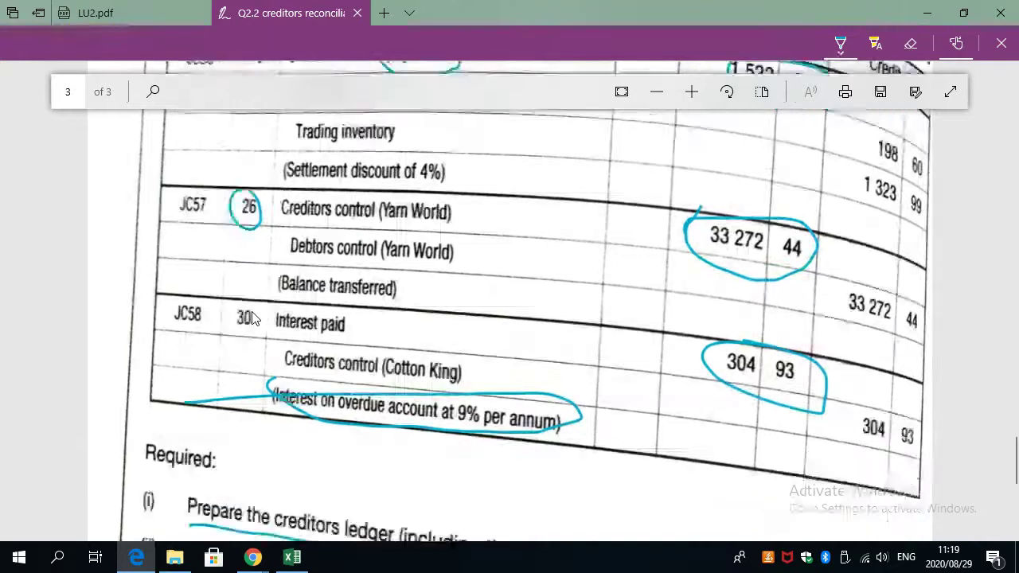
{"action": "scroll", "coordinate": [257, 326], "scroll_direction": "up", "scroll_amount": 7}
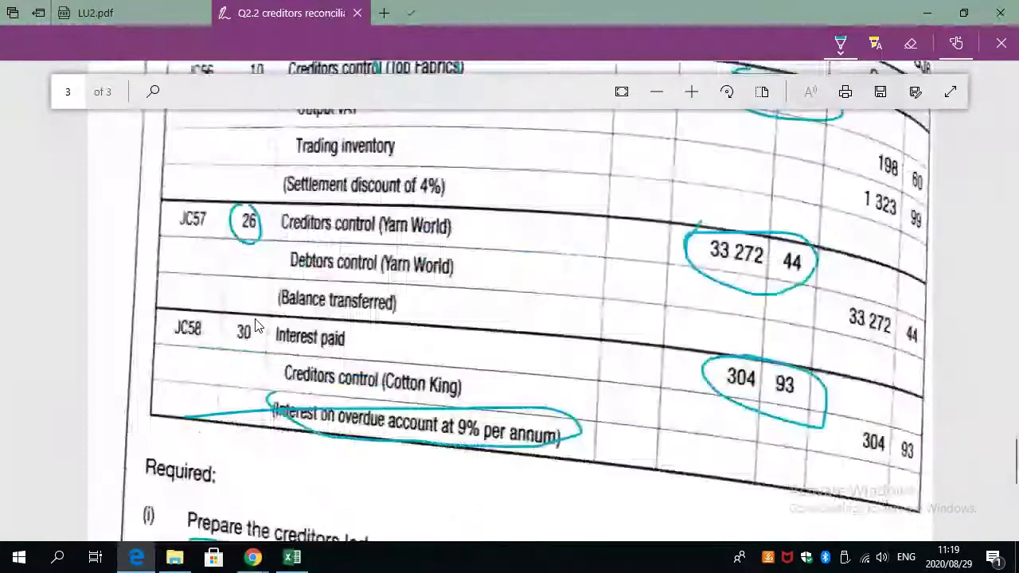
{"action": "scroll", "coordinate": [255, 322], "scroll_direction": "up", "scroll_amount": 2}
{"action": "scroll", "coordinate": [254, 321], "scroll_direction": "down", "scroll_amount": 6}
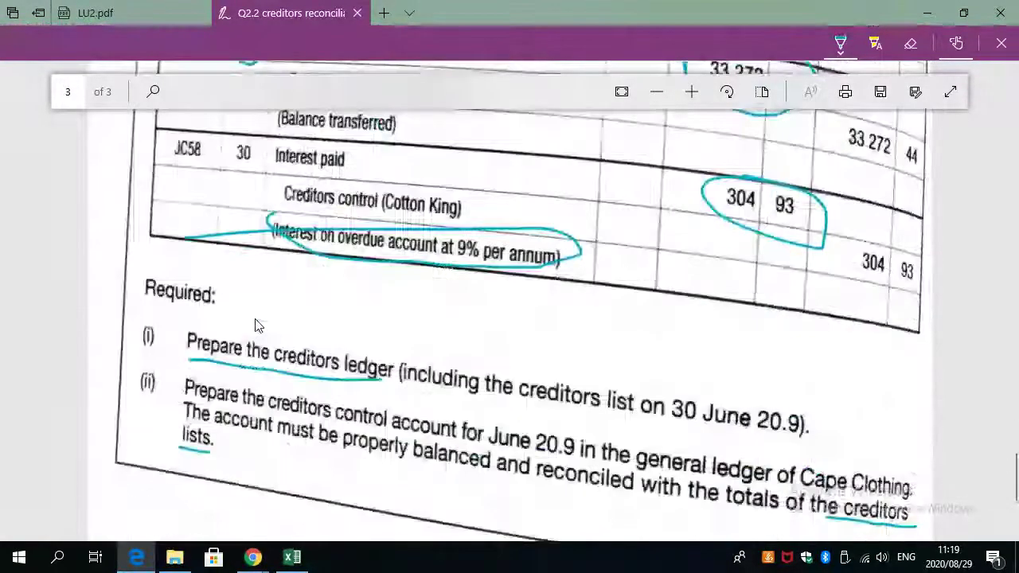
{"action": "scroll", "coordinate": [256, 318], "scroll_direction": "up", "scroll_amount": 5}
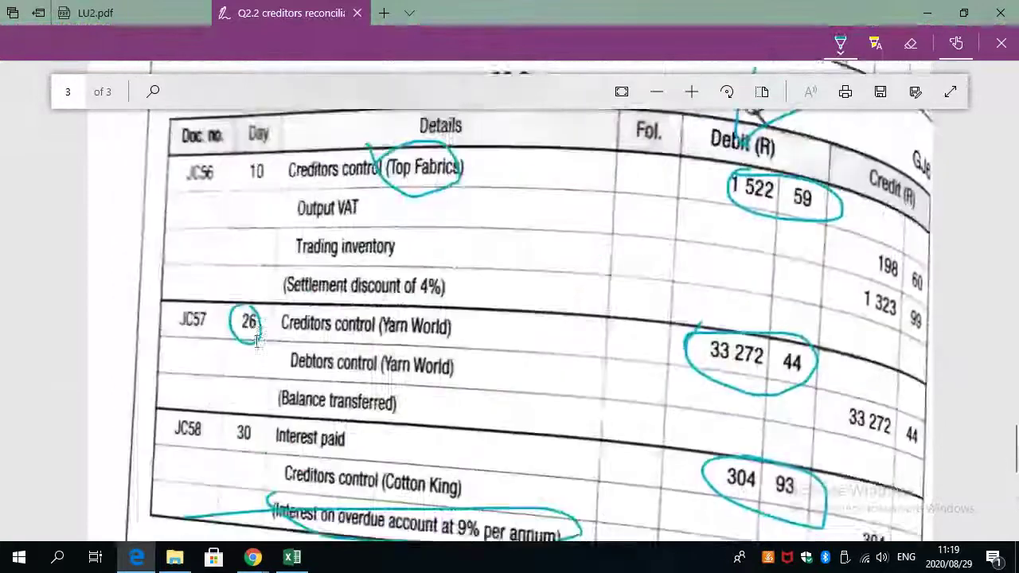
{"action": "scroll", "coordinate": [256, 341], "scroll_direction": "up", "scroll_amount": 1}
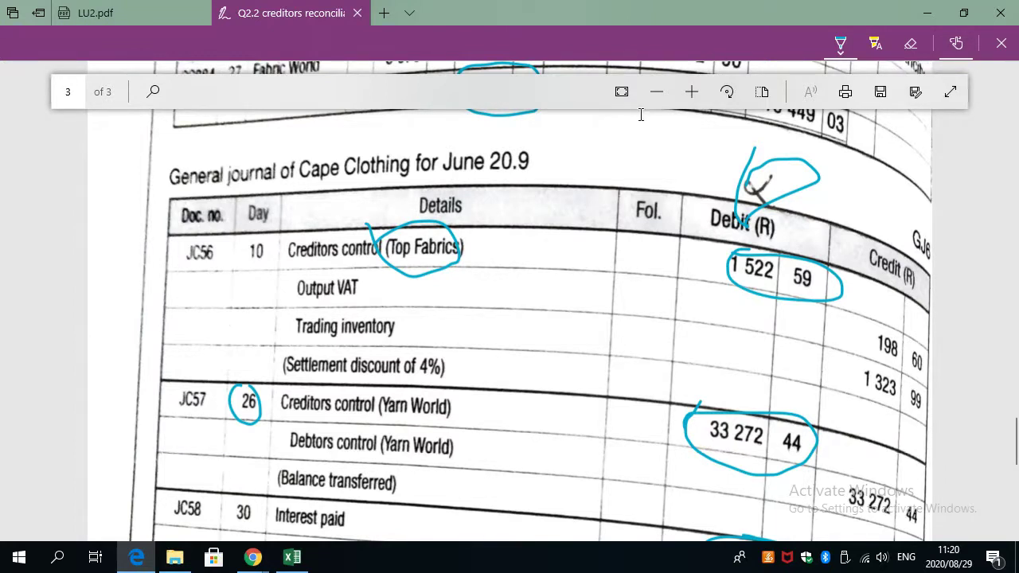
{"action": "scroll", "coordinate": [605, 409], "scroll_direction": "down", "scroll_amount": 5}
{"action": "scroll", "coordinate": [576, 411], "scroll_direction": "up", "scroll_amount": 5}
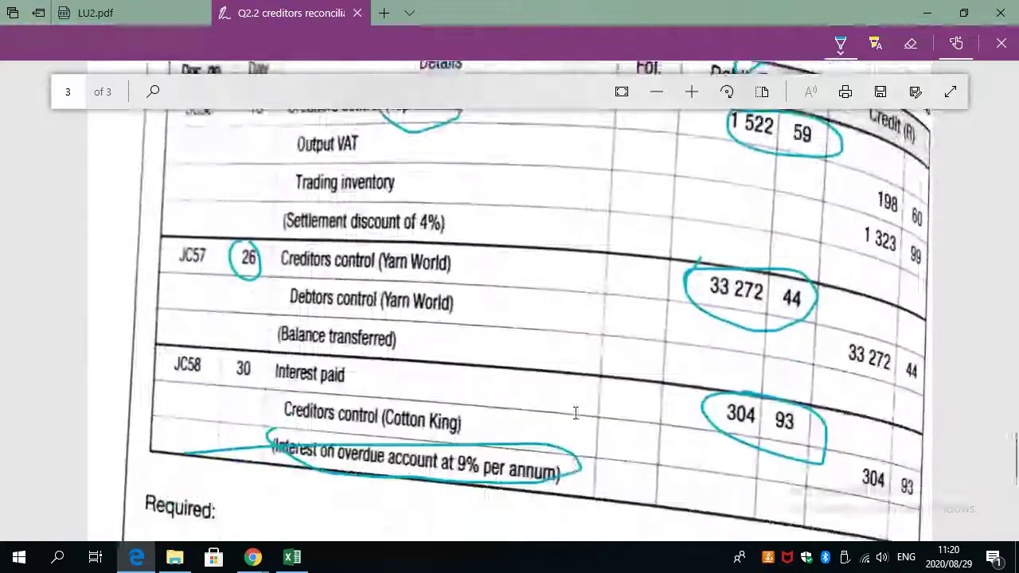
{"action": "scroll", "coordinate": [573, 418], "scroll_direction": "down", "scroll_amount": 3}
{"action": "scroll", "coordinate": [557, 438], "scroll_direction": "down", "scroll_amount": 3}
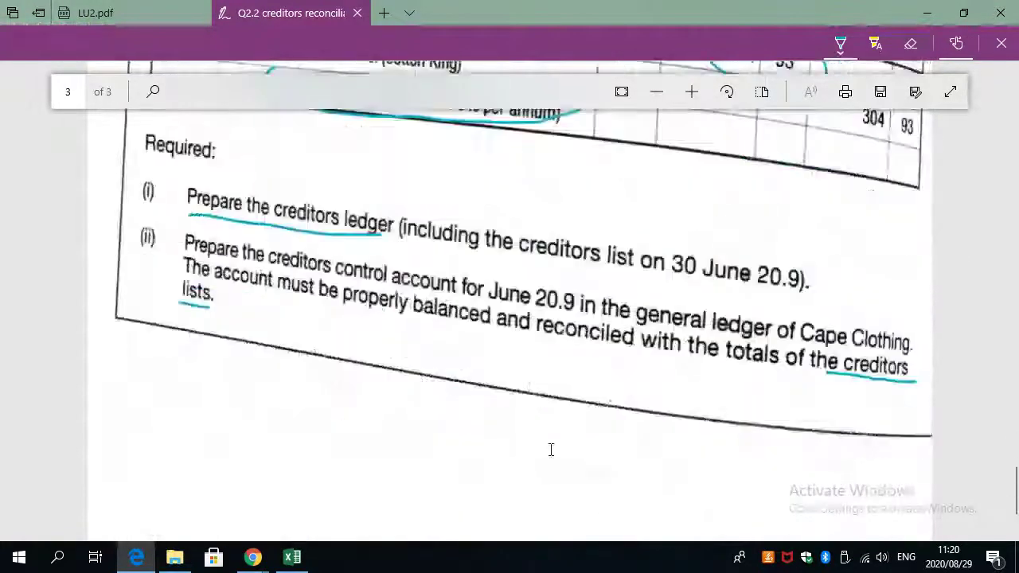
Look back over the creditors allowances journal and the creditors list of Cape Clothing on 31 May 20.9.
{"action": "scroll", "coordinate": [550, 448], "scroll_direction": "up", "scroll_amount": 15}
{"action": "scroll", "coordinate": [553, 450], "scroll_direction": "down", "scroll_amount": 5}
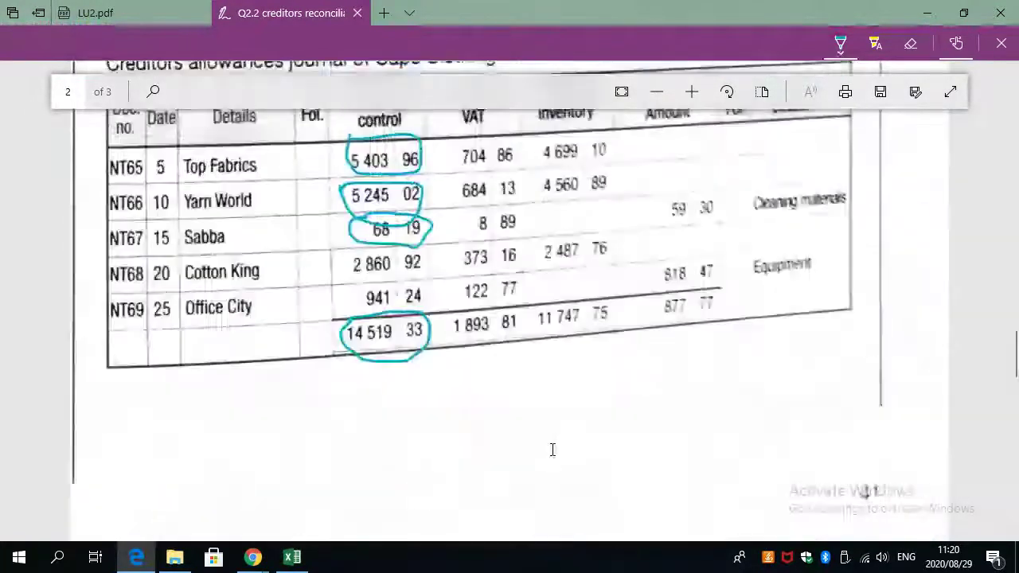
{"action": "scroll", "coordinate": [555, 453], "scroll_direction": "up", "scroll_amount": 2}
{"action": "scroll", "coordinate": [554, 456], "scroll_direction": "up", "scroll_amount": 10}
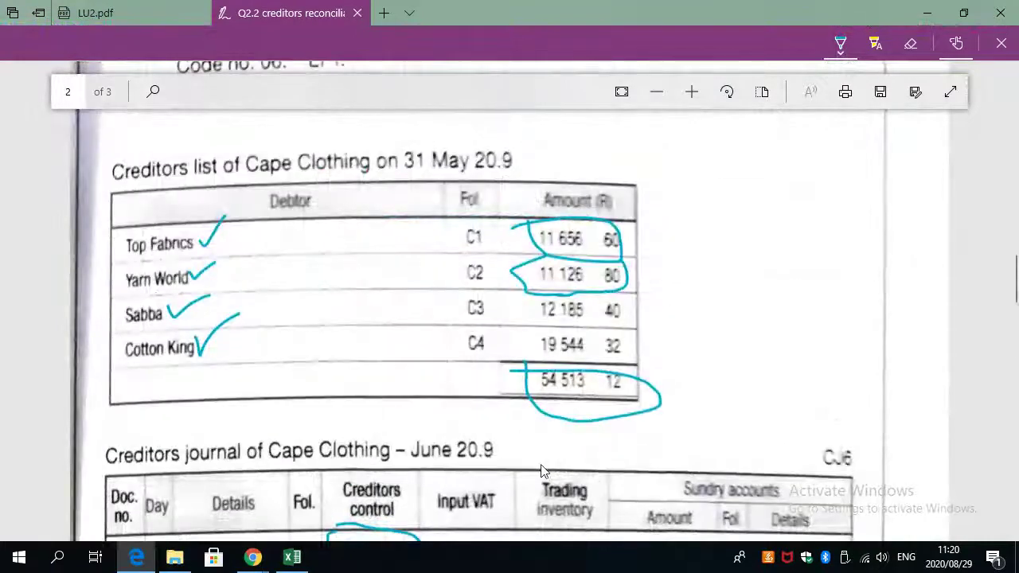
Switch to Excel and copy the whole SABBA creditors account block (B42:I52) to start at cell B54.
{"action": "key", "text": "alt+Tab"}
{"action": "scroll", "coordinate": [107, 462], "scroll_direction": "down", "scroll_amount": 1}
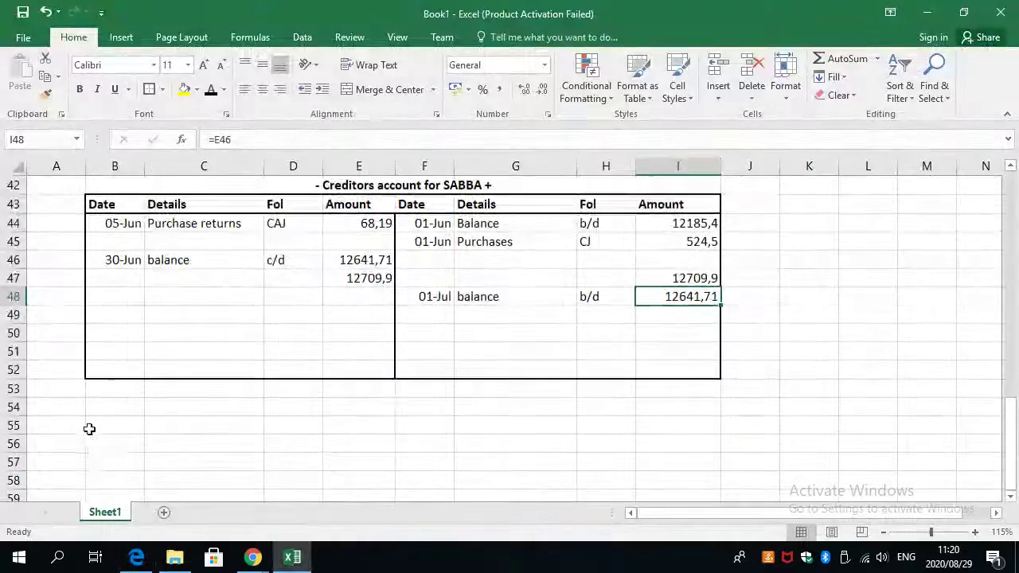
{"action": "left_click", "coordinate": [104, 408]}
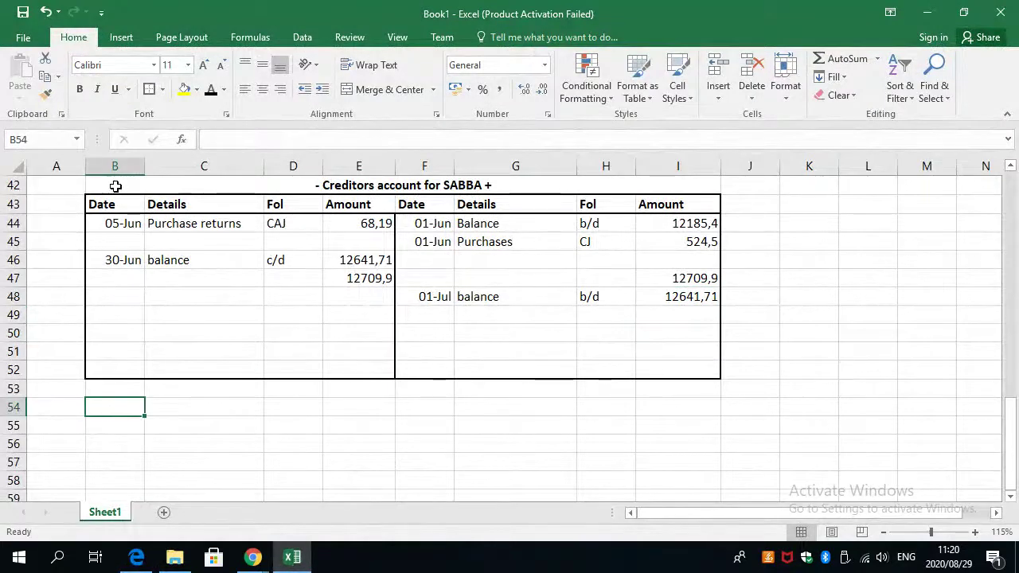
{"action": "left_click_drag", "start_coordinate": [114, 186], "coordinate": [132, 373]}
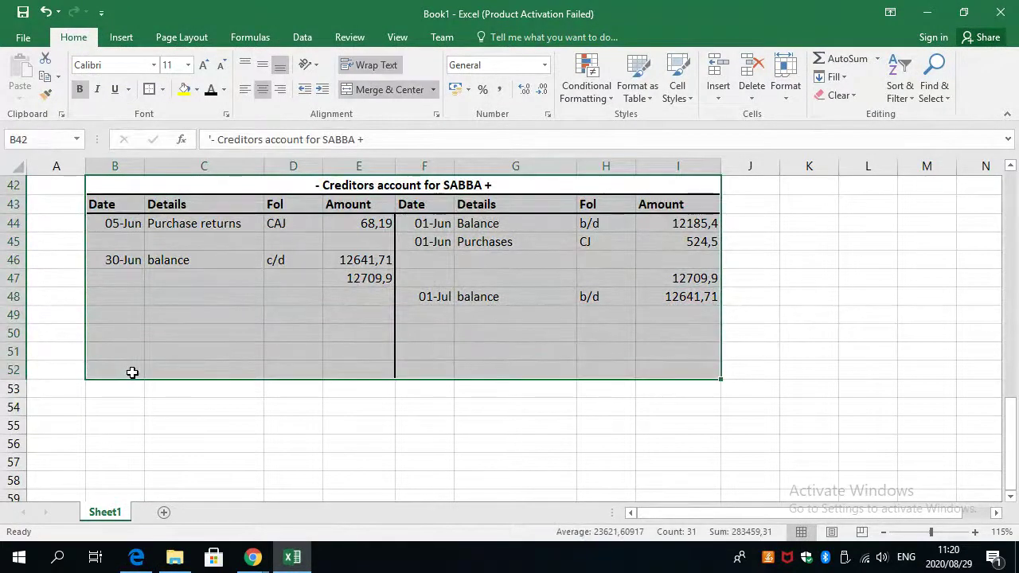
{"action": "key", "text": "ctrl+c"}
{"action": "left_click", "coordinate": [115, 409]}
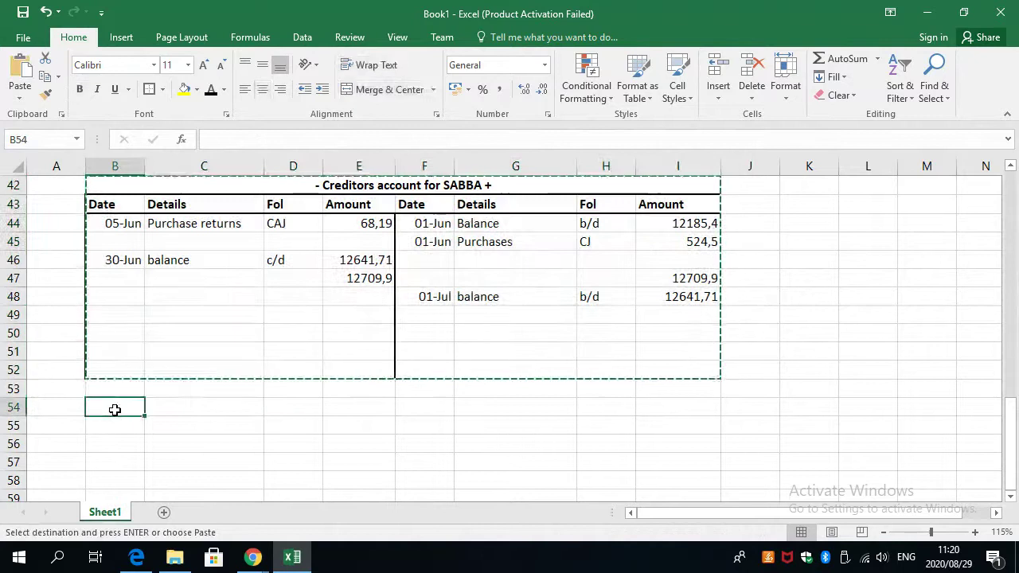
{"action": "key", "text": "ctrl+v"}
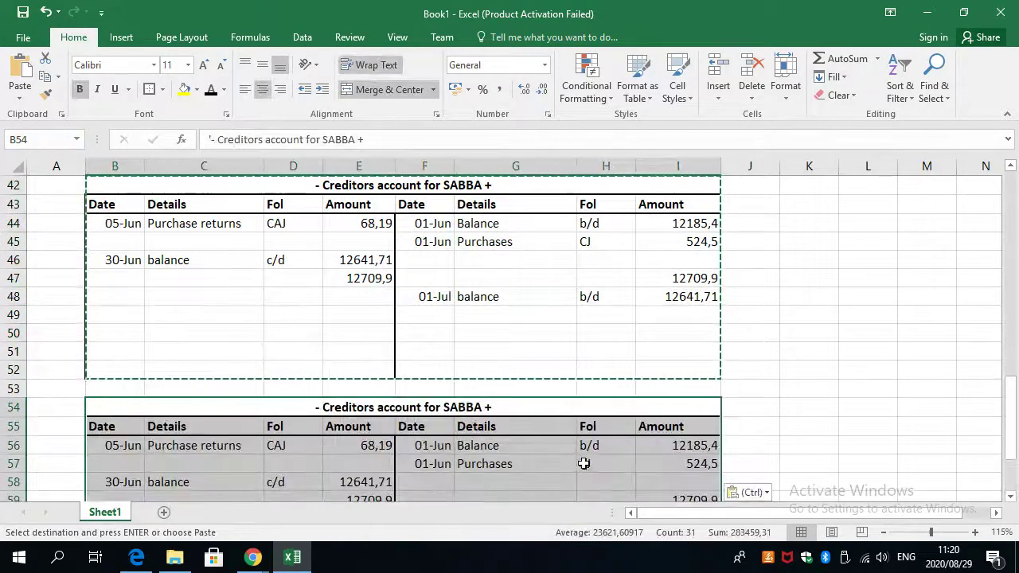
Change the heading of the copied account in row 54 to "- Creditors account for Cotton King +".
{"action": "left_click", "coordinate": [488, 409]}
{"action": "double_click", "coordinate": [486, 408]}
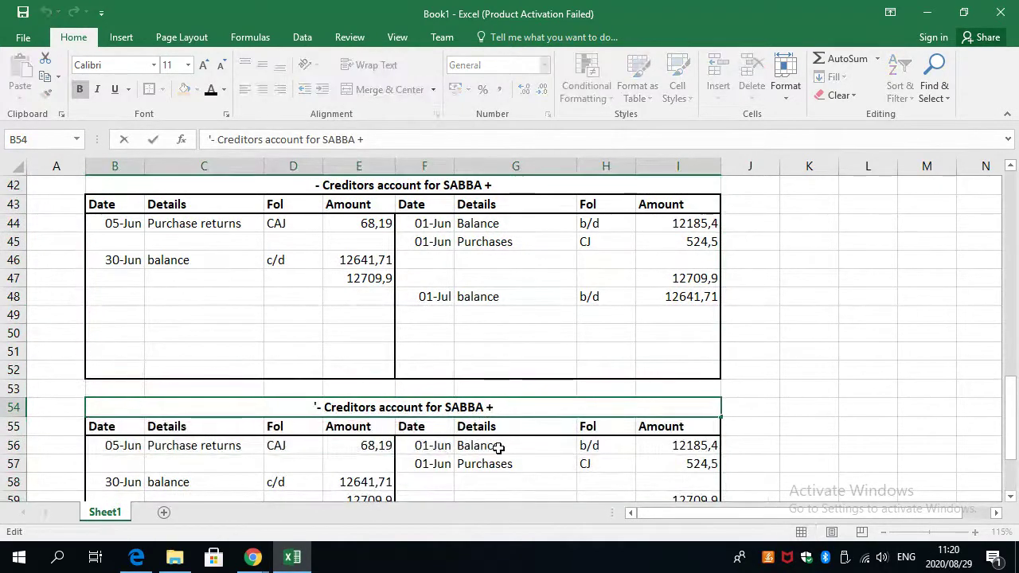
{"action": "key", "text": "BackSpace"}
{"action": "key", "text": "BackSpace"}
{"action": "key", "text": "BackSpace"}
{"action": "key", "text": "BackSpace"}
{"action": "key", "text": "BackSpace"}
{"action": "type", "text": "Conn"}
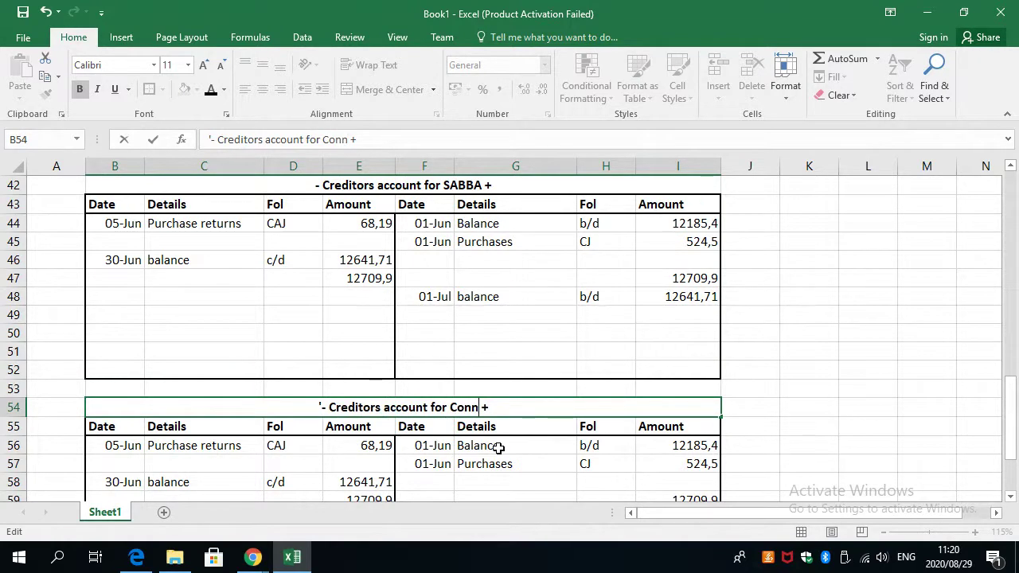
{"action": "key", "text": "BackSpace"}
{"action": "key", "text": "BackSpace"}
{"action": "type", "text": "tton King"}
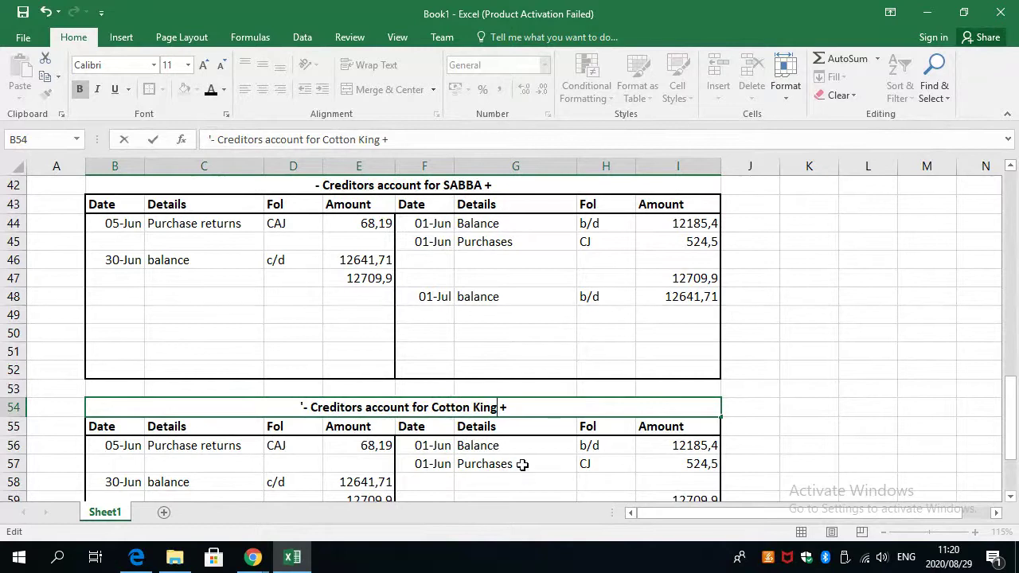
{"action": "left_click", "coordinate": [625, 460]}
Set Cotton King's 01-Jun opening balance b/d to 19544,32, taken from the creditors list in the PDF.
{"action": "scroll", "coordinate": [627, 459], "scroll_direction": "down", "scroll_amount": 1}
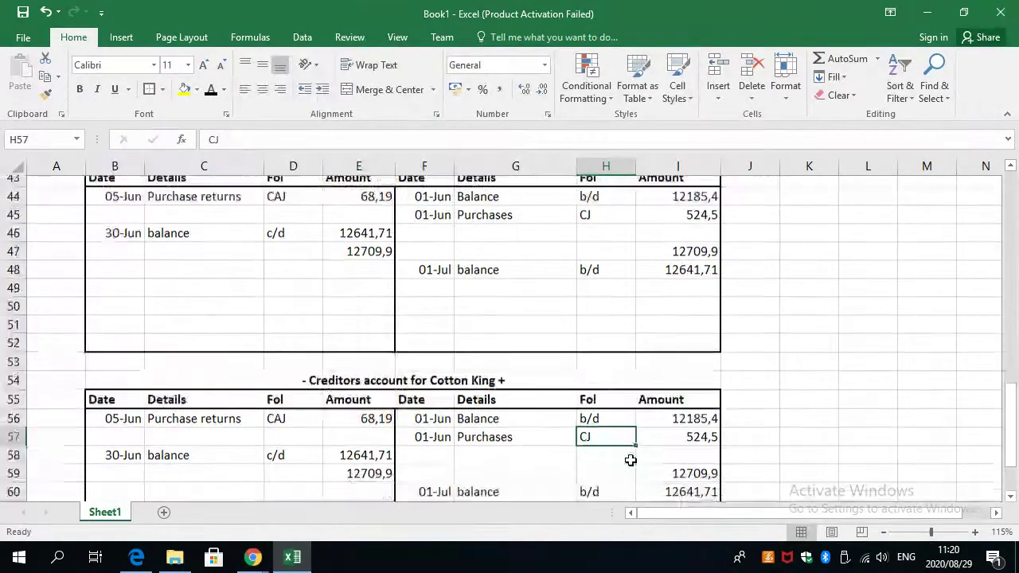
{"action": "left_click", "coordinate": [666, 390]}
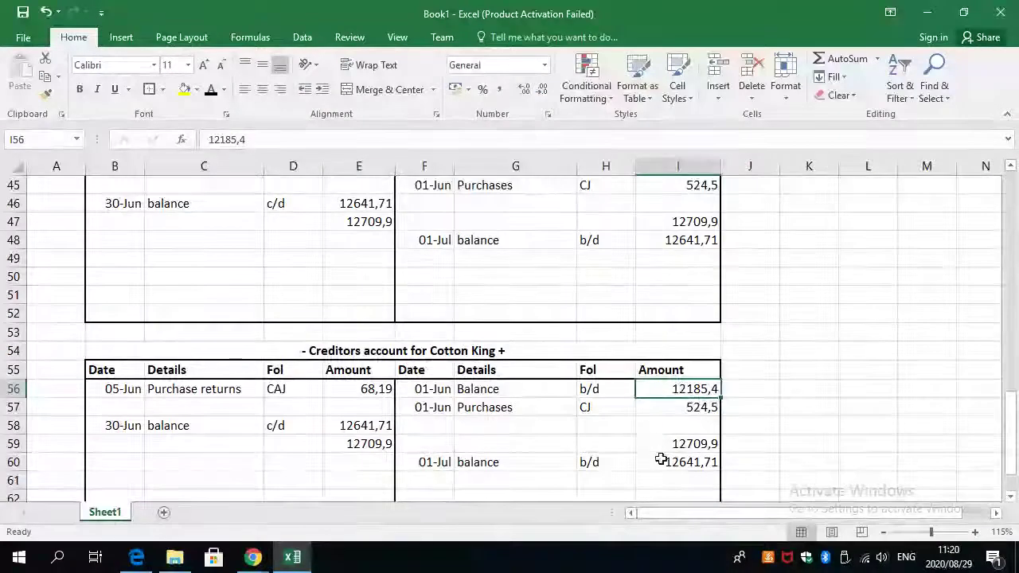
{"action": "key", "text": "alt+Tab"}
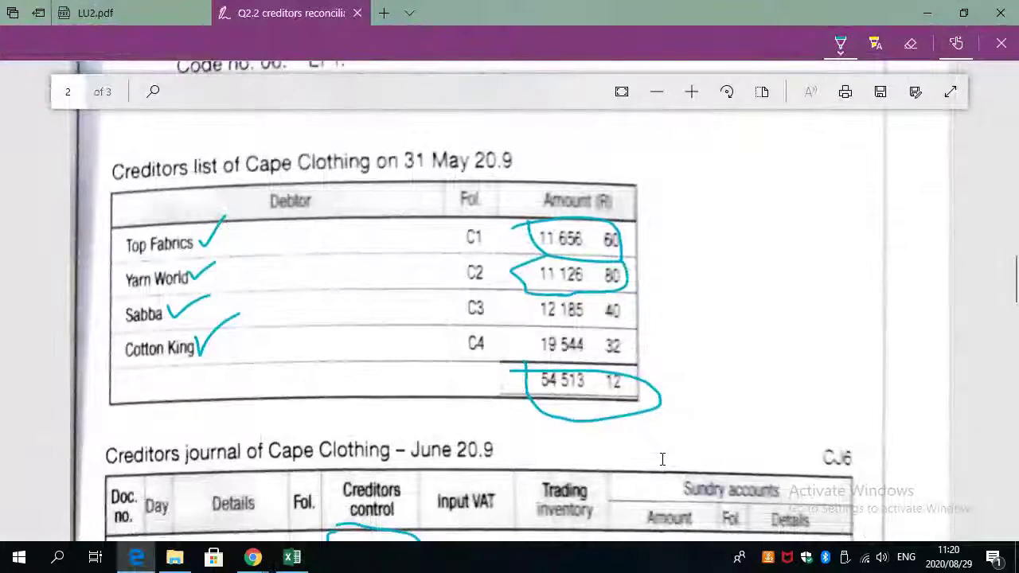
{"action": "key", "text": "alt+Tab"}
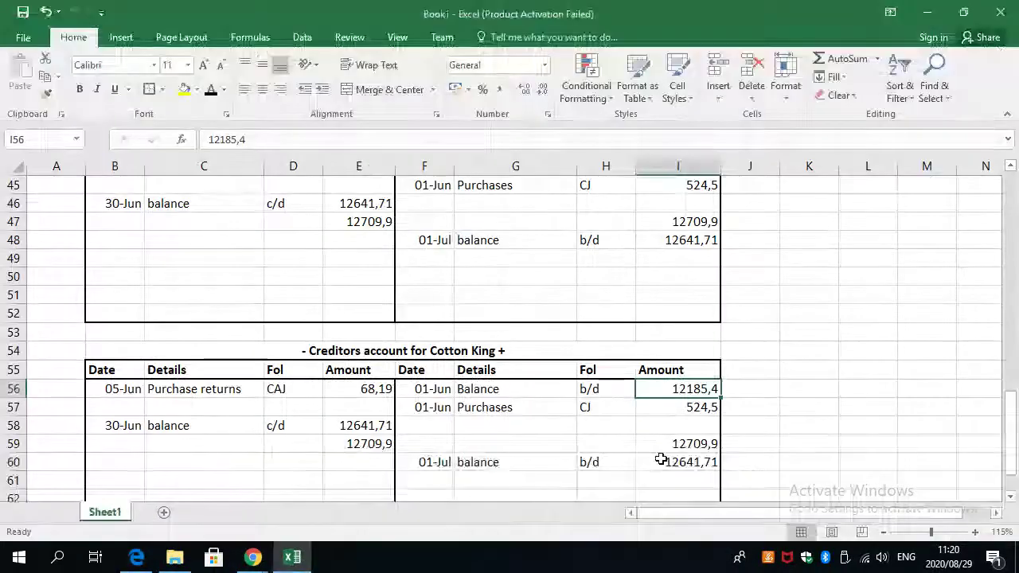
{"action": "type", "text": "19544"}
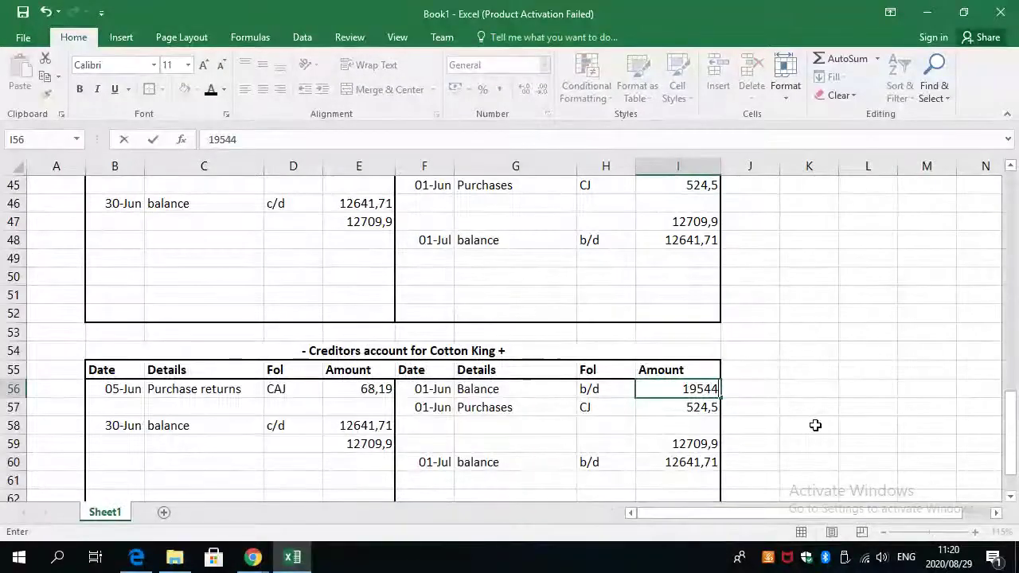
{"action": "key", "text": "alt+Tab"}
{"action": "key", "text": "alt+Tab"}
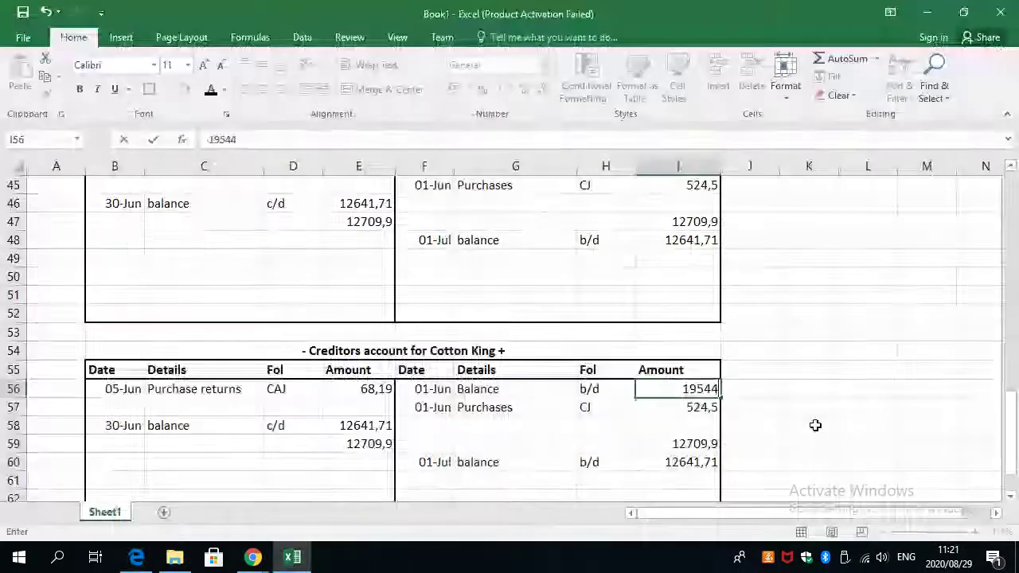
{"action": "type", "text": ",32"}
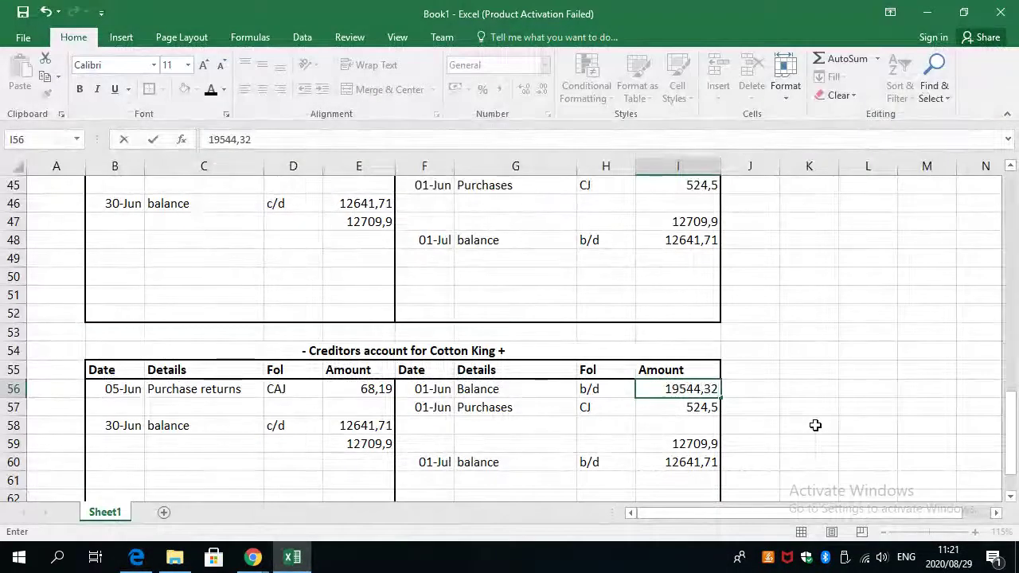
{"action": "key", "text": "Return"}
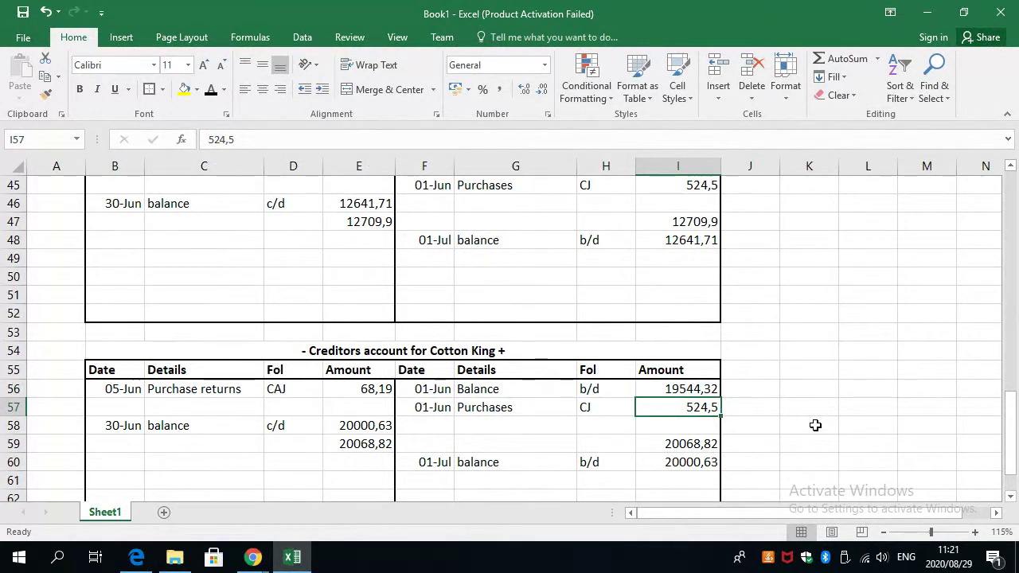
Set Cotton King's 01-Jun purchases amount (CJ) to 23841.
{"action": "type", "text": "23"}
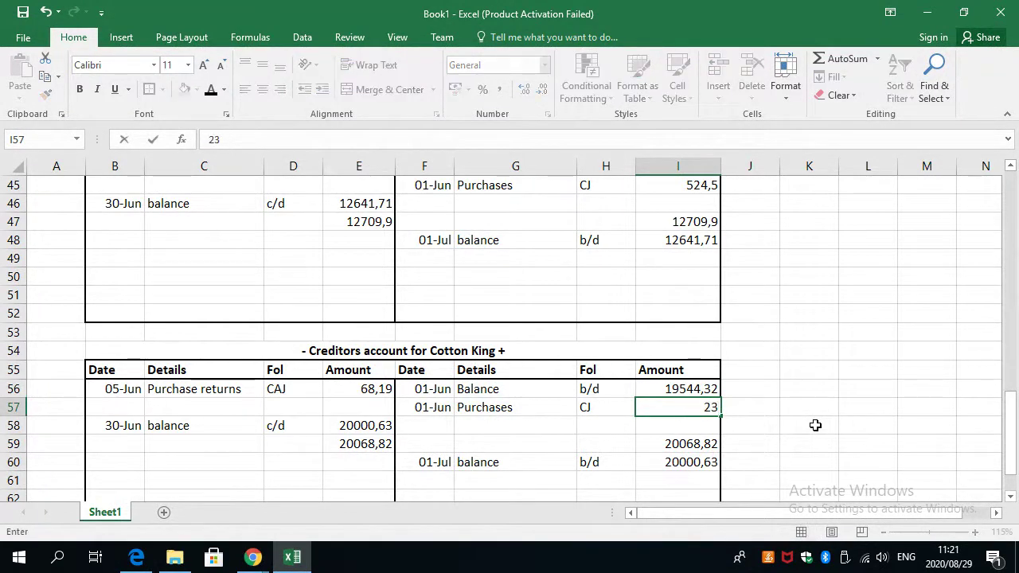
{"action": "type", "text": "841"}
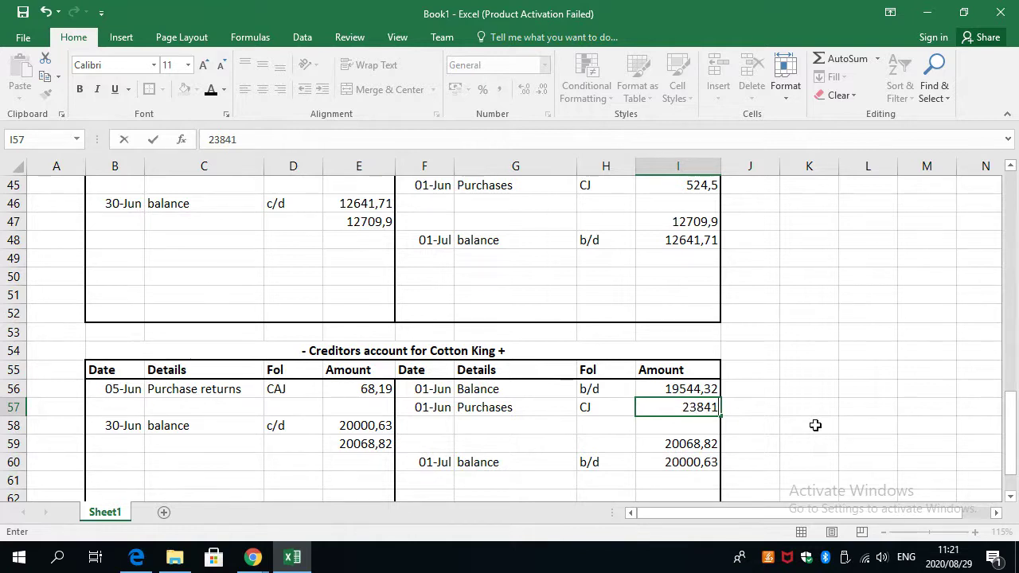
{"action": "key", "text": "Return"}
{"action": "key", "text": "Up"}
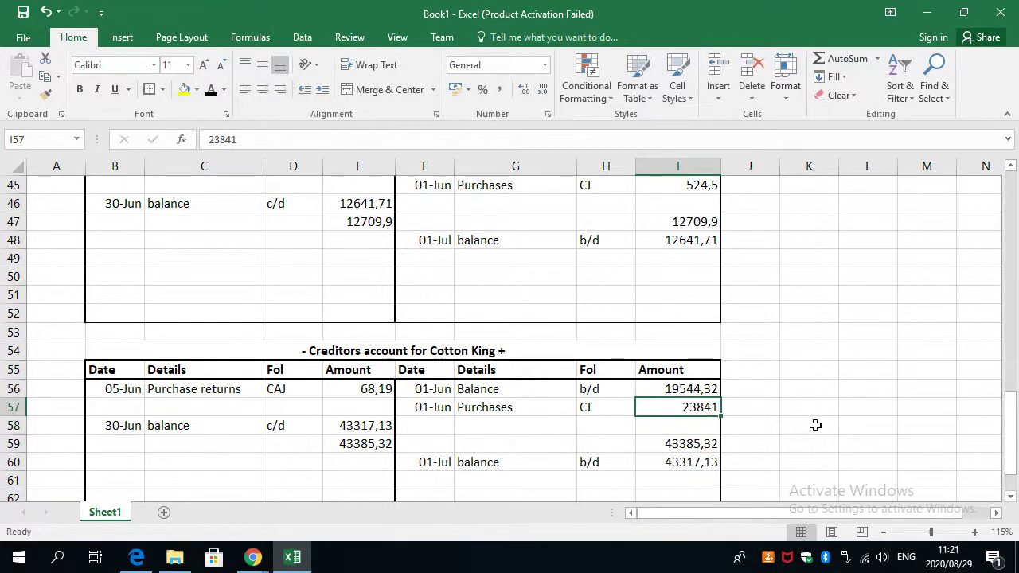
{"action": "key", "text": "Down"}
{"action": "key", "text": "Up"}
Set Cotton King's 05-Jun purchase returns amount (CAJ) on the debit side to 2860,92.
{"action": "key", "text": "Left"}
{"action": "key", "text": "Left"}
{"action": "key", "text": "Left"}
{"action": "key", "text": "Left"}
{"action": "key", "text": "Up"}
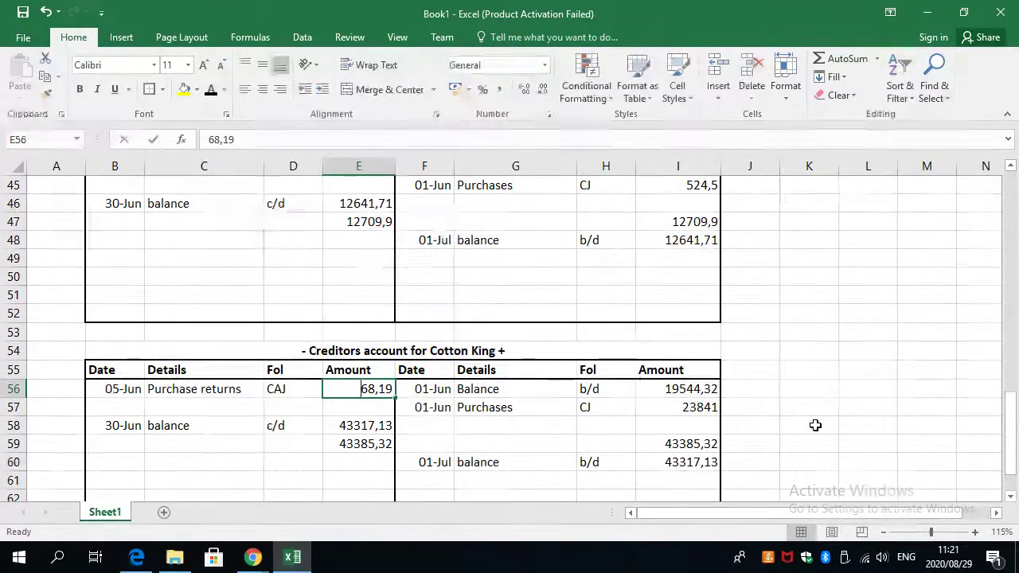
{"action": "type", "text": "2860"}
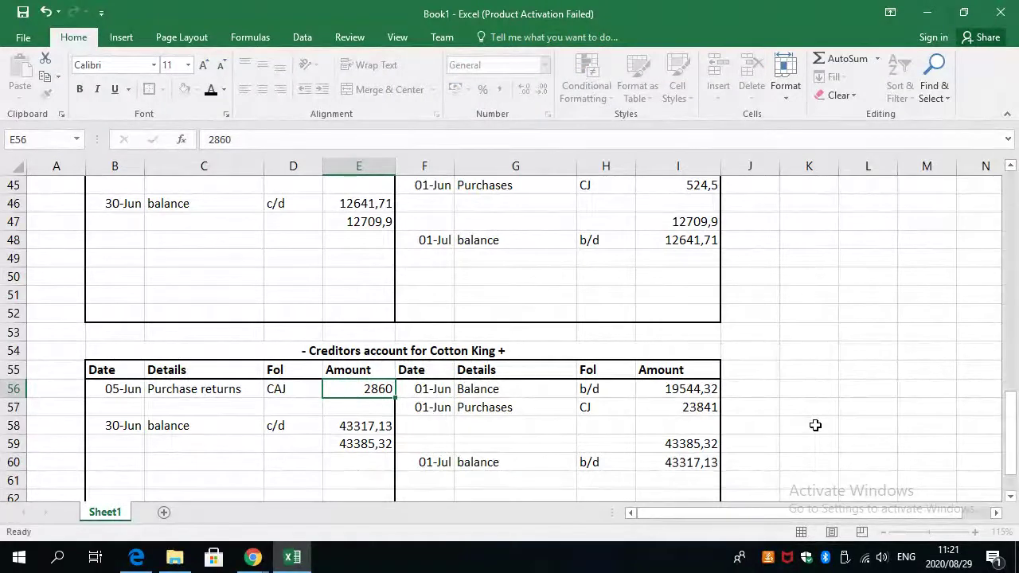
{"action": "key", "text": "Return"}
{"action": "key", "text": "Up"}
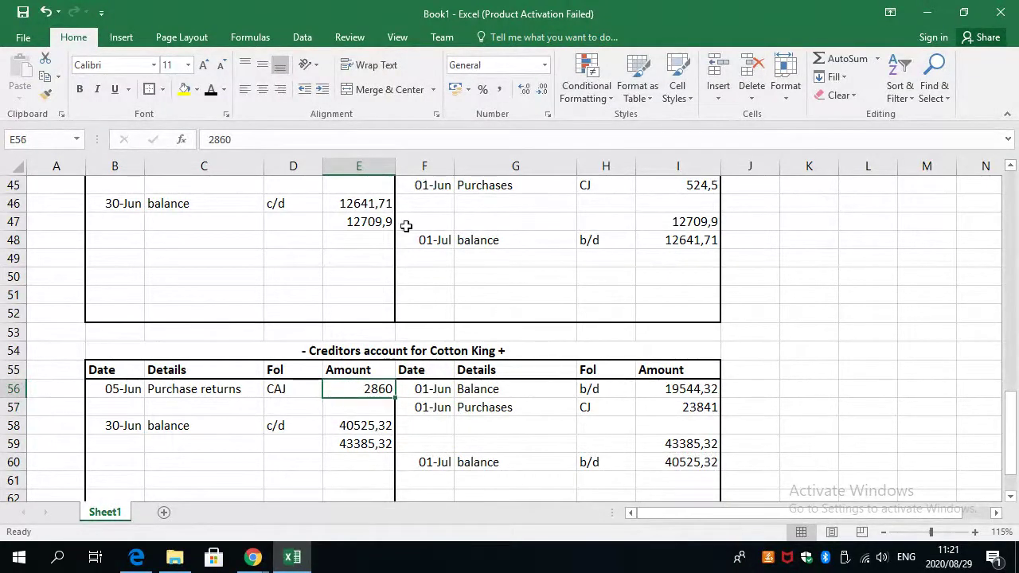
{"action": "left_click", "coordinate": [411, 141]}
{"action": "type", "text": ",92"}
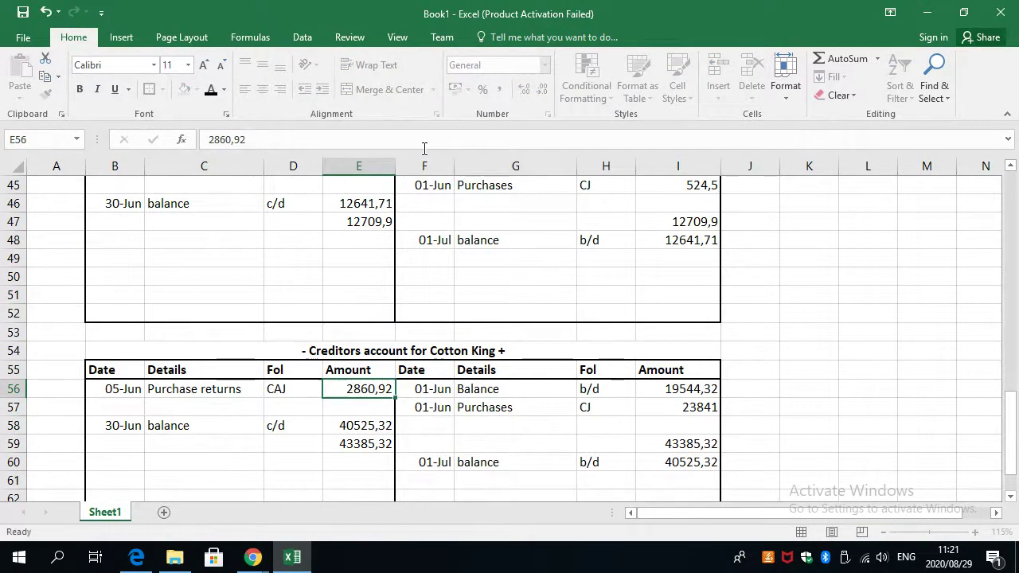
{"action": "key", "text": "Return"}
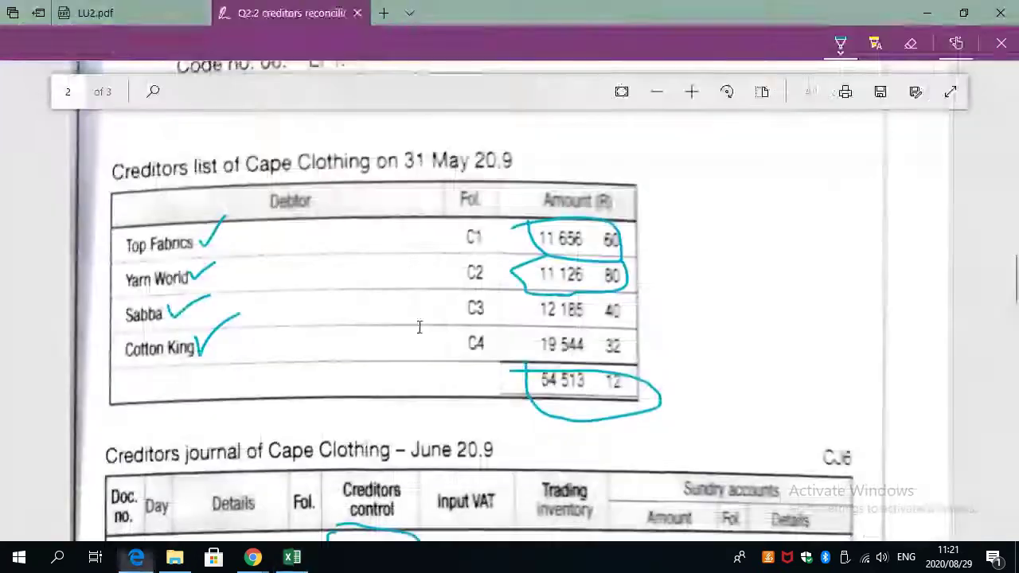
Check the cashbook payments and general journal in the Edge PDF for Cotton King entries against the Cotton King account in Excel.
{"action": "key", "text": "alt+Tab"}
{"action": "scroll", "coordinate": [352, 396], "scroll_direction": "down", "scroll_amount": 15}
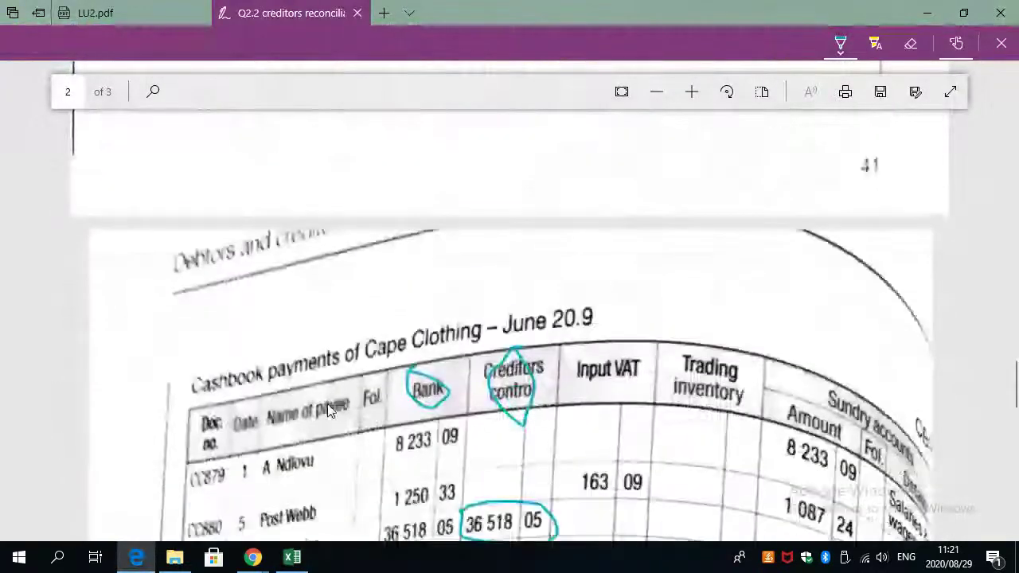
{"action": "scroll", "coordinate": [331, 411], "scroll_direction": "down", "scroll_amount": 3}
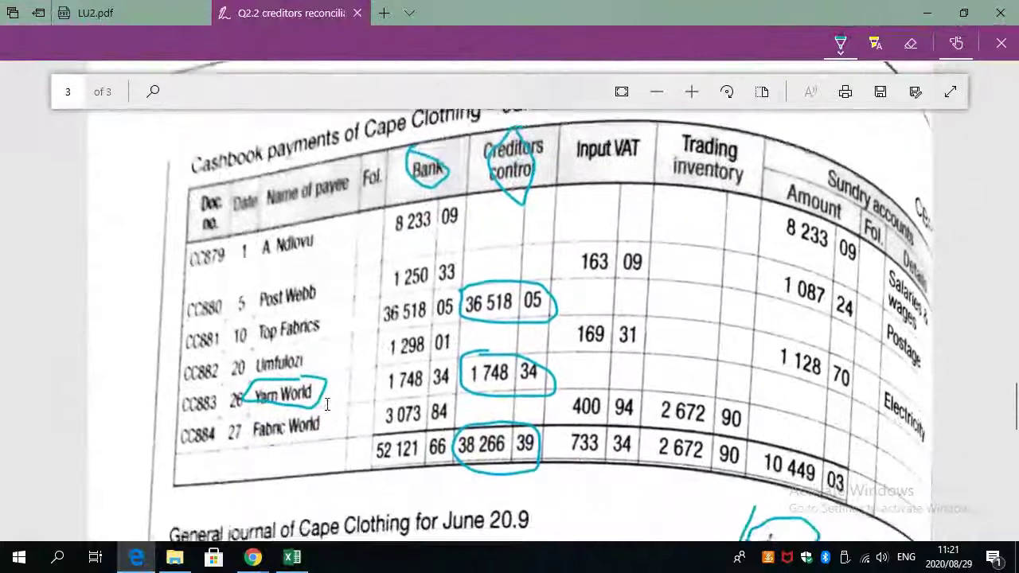
{"action": "scroll", "coordinate": [326, 405], "scroll_direction": "down", "scroll_amount": 5}
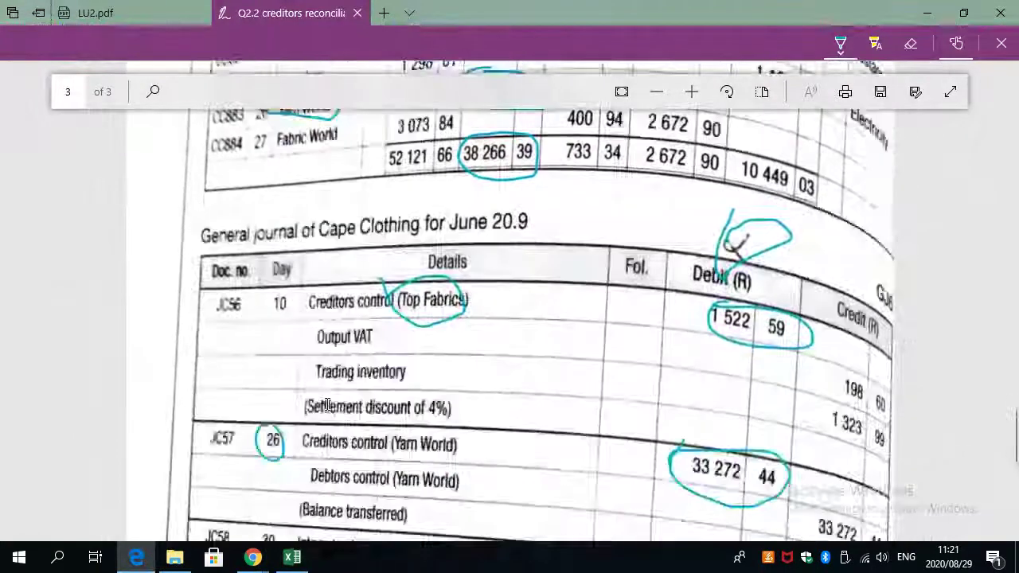
{"action": "scroll", "coordinate": [326, 405], "scroll_direction": "down", "scroll_amount": 2}
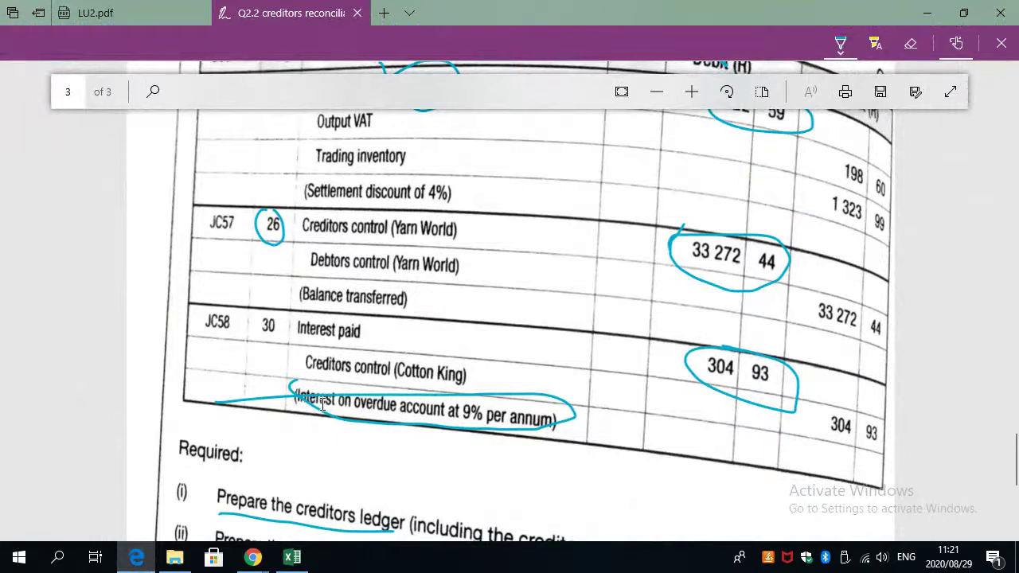
{"action": "key", "text": "alt+Tab"}
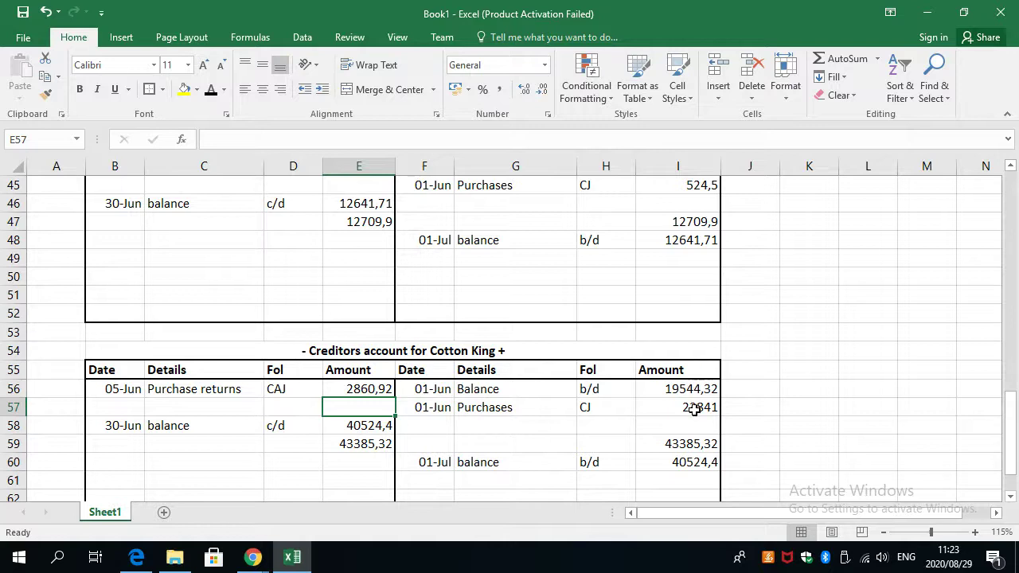
{"action": "scroll", "coordinate": [695, 409], "scroll_direction": "down", "scroll_amount": 2}
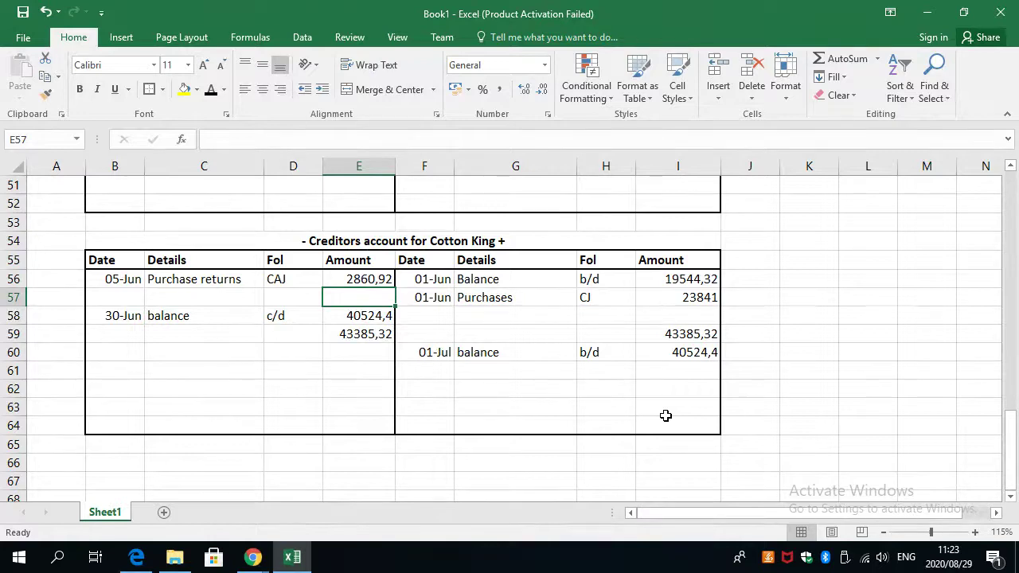
{"action": "key", "text": "alt+Tab"}
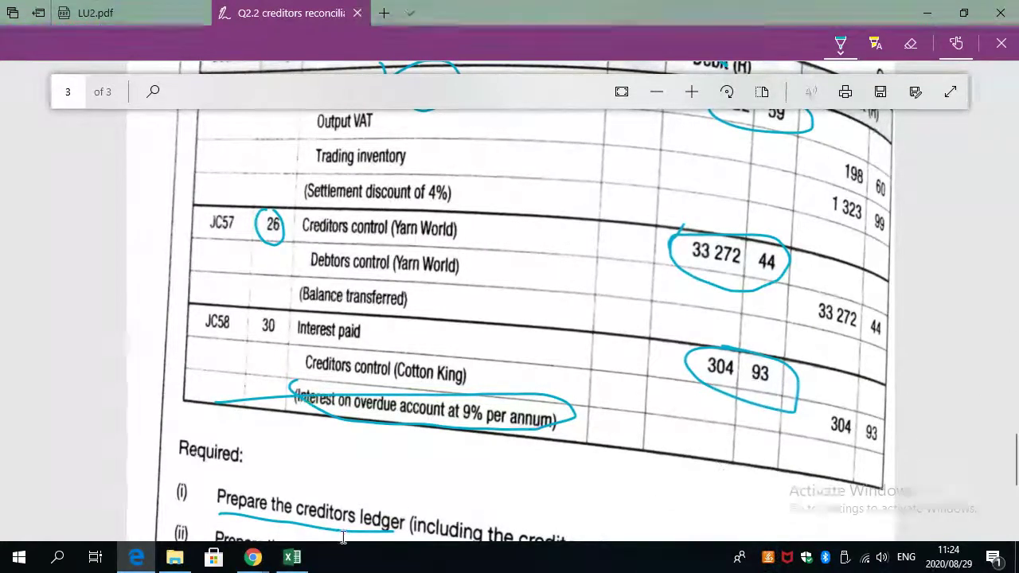
Switch to the Blackboard Collaborate session in Chrome and view the list of attendees.
{"action": "mouse_move", "coordinate": [253, 557]}
{"action": "left_click", "coordinate": [167, 490]}
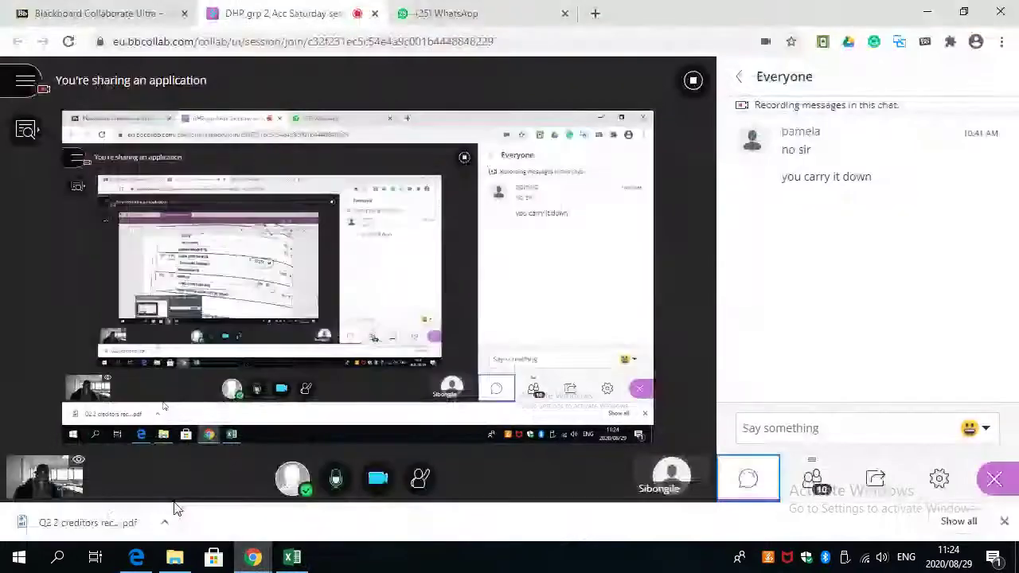
{"action": "left_click", "coordinate": [811, 481]}
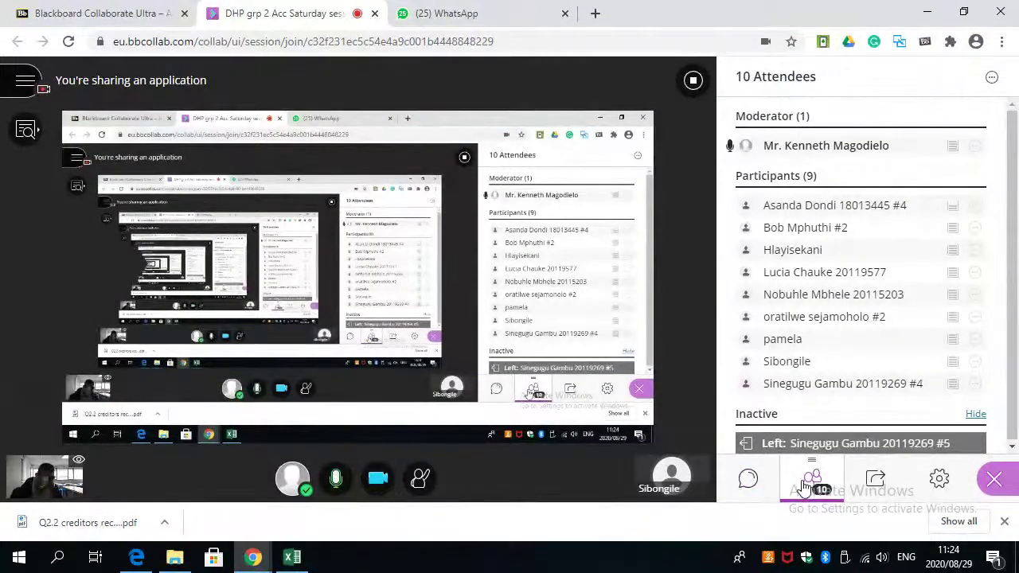
{"action": "key", "text": "alt+Tab"}
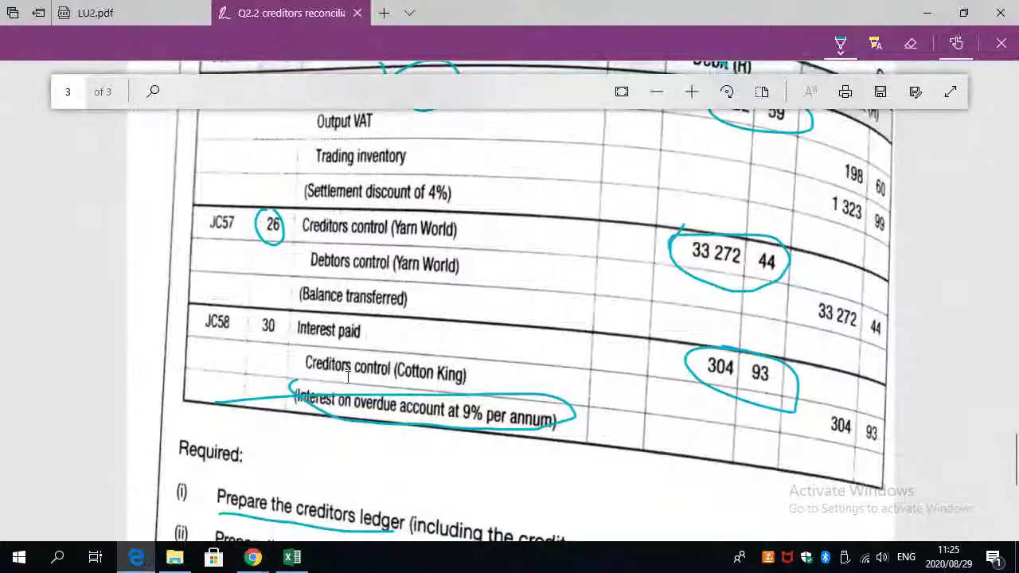
{"action": "key", "text": "alt+Tab"}
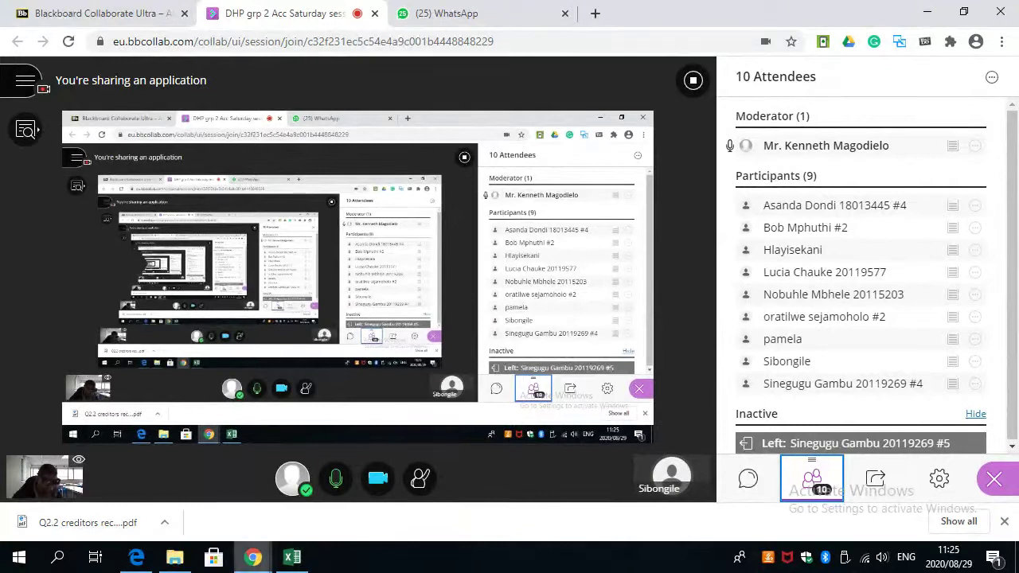
Open the Everyone chat in the Blackboard Collaborate session and read the participants' latest replies.
{"action": "mouse_move", "coordinate": [179, 560]}
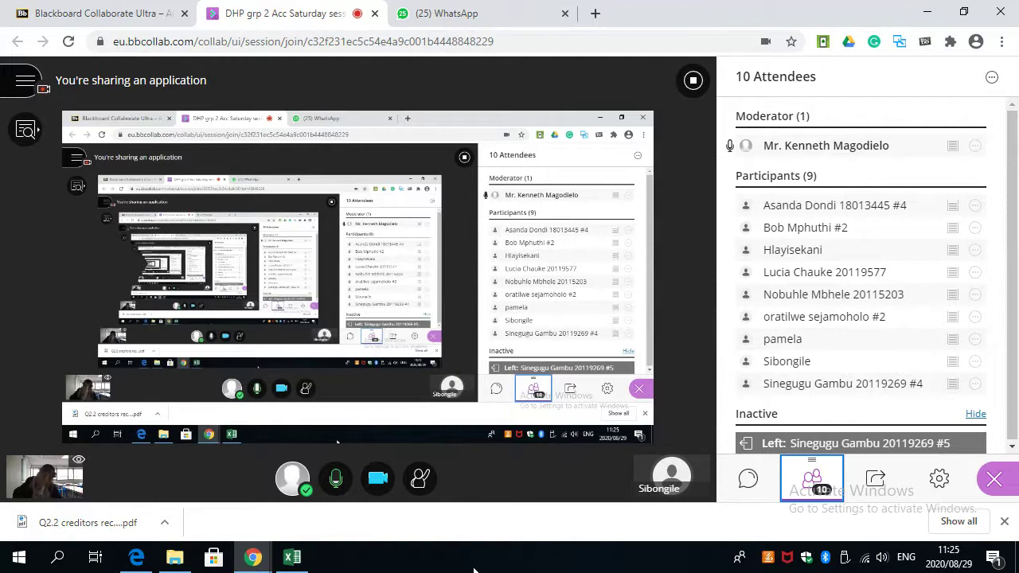
{"action": "key", "text": "alt+Tab"}
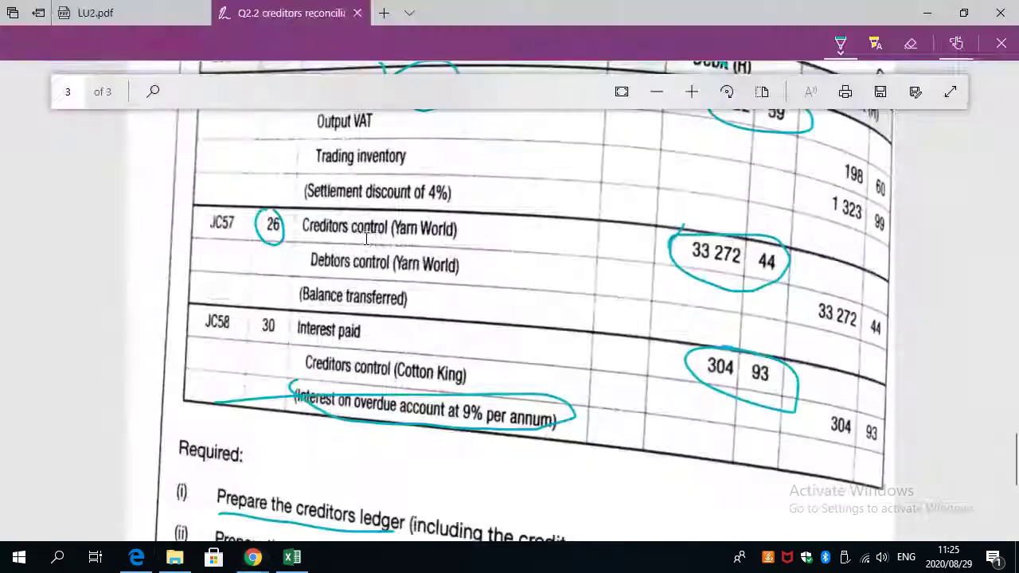
{"action": "key", "text": "alt+Tab"}
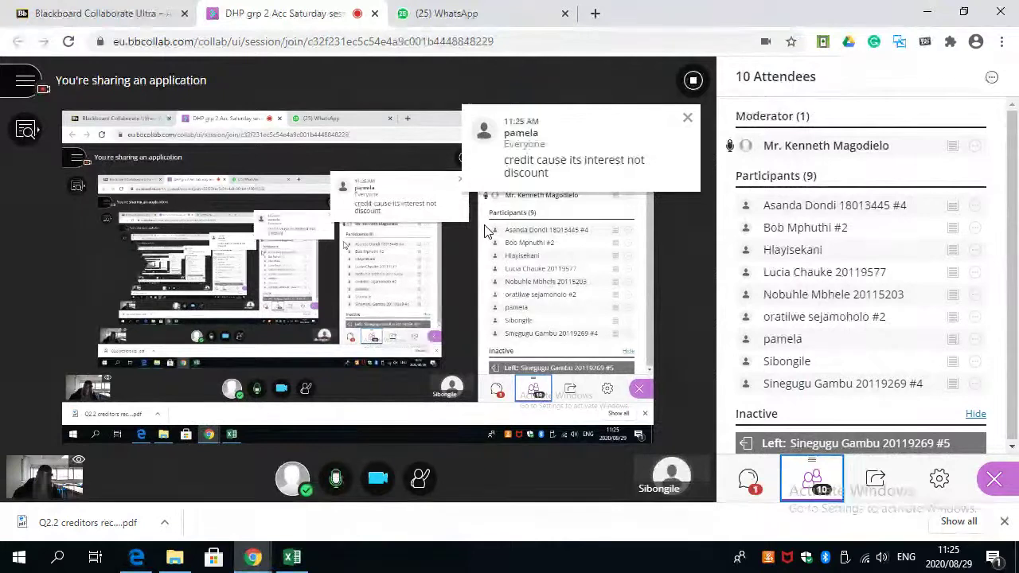
{"action": "key", "text": "alt+Tab"}
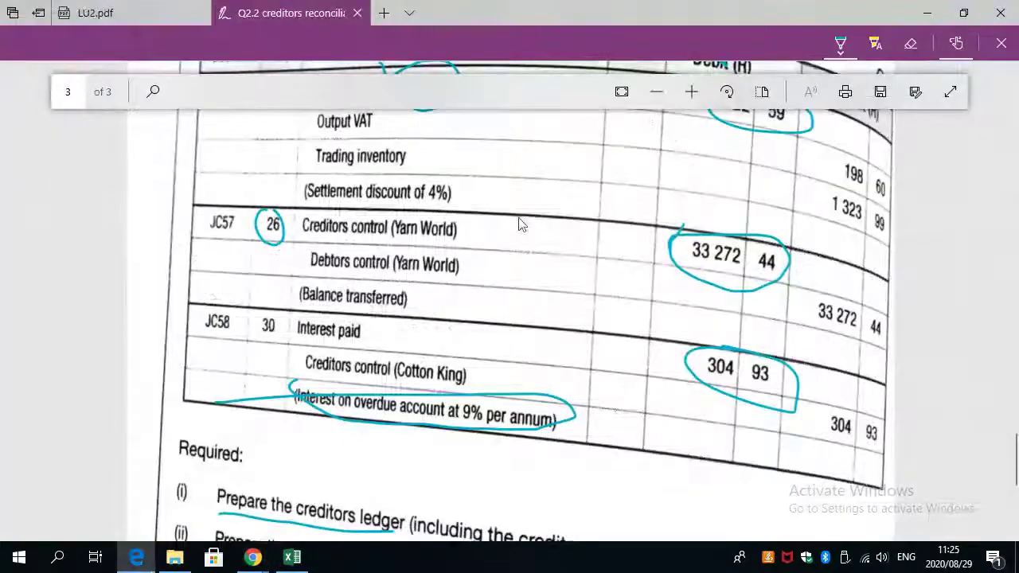
{"action": "key", "text": "alt+Tab"}
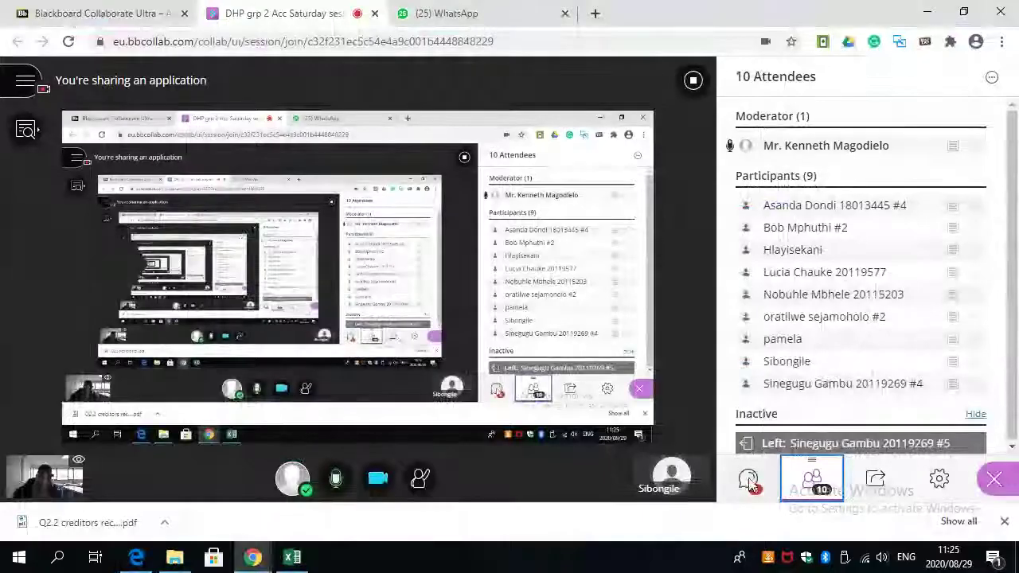
{"action": "left_click", "coordinate": [748, 479]}
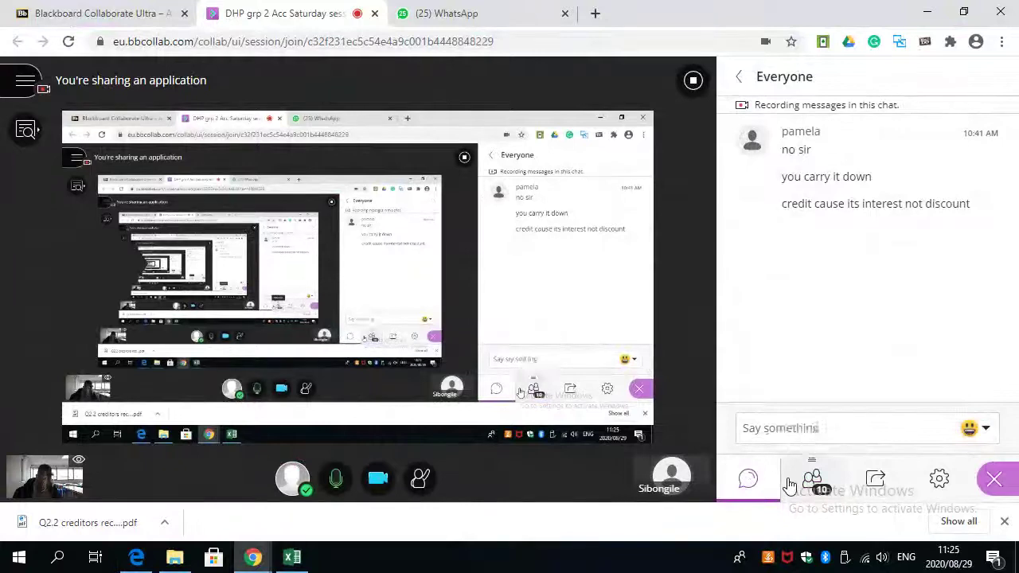
{"action": "left_click", "coordinate": [792, 484]}
Switch to the creditors reconciliation PDF in Edge and review the cashbook payments and general journal entries.
{"action": "key", "text": "alt+Tab"}
{"action": "scroll", "coordinate": [581, 362], "scroll_direction": "up", "scroll_amount": 5}
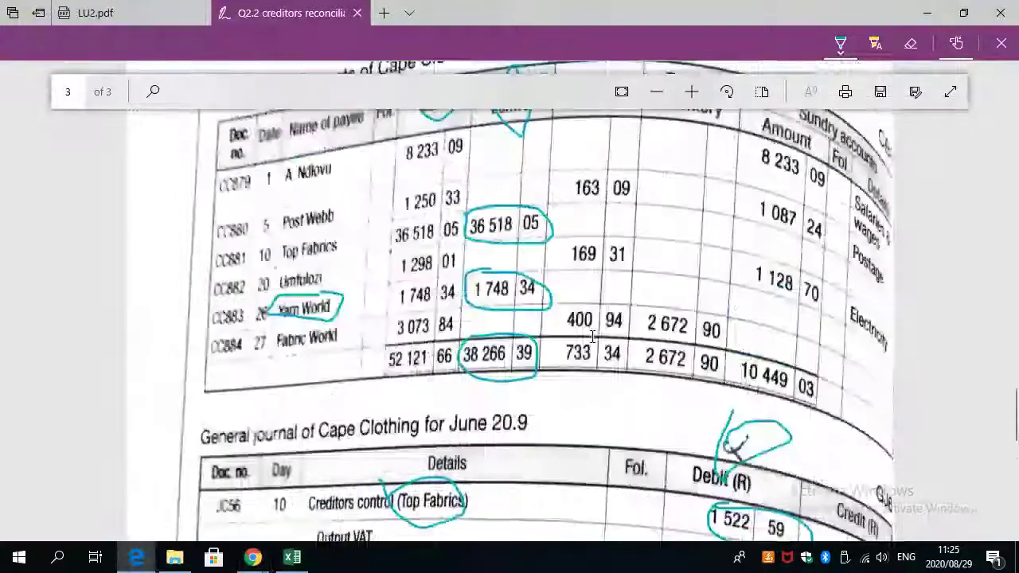
{"action": "scroll", "coordinate": [590, 354], "scroll_direction": "down", "scroll_amount": 7}
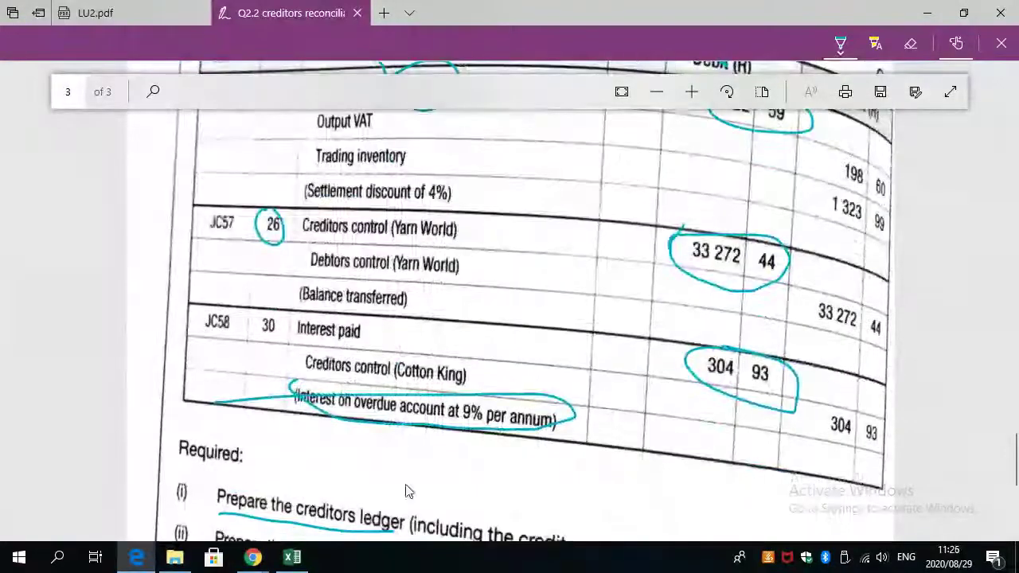
Switch to Excel and wrap the "Journal voucher (interest paid)" text in cell G10 of the creditors control account.
{"action": "left_click", "coordinate": [293, 559]}
{"action": "scroll", "coordinate": [314, 334], "scroll_direction": "up", "scroll_amount": 9}
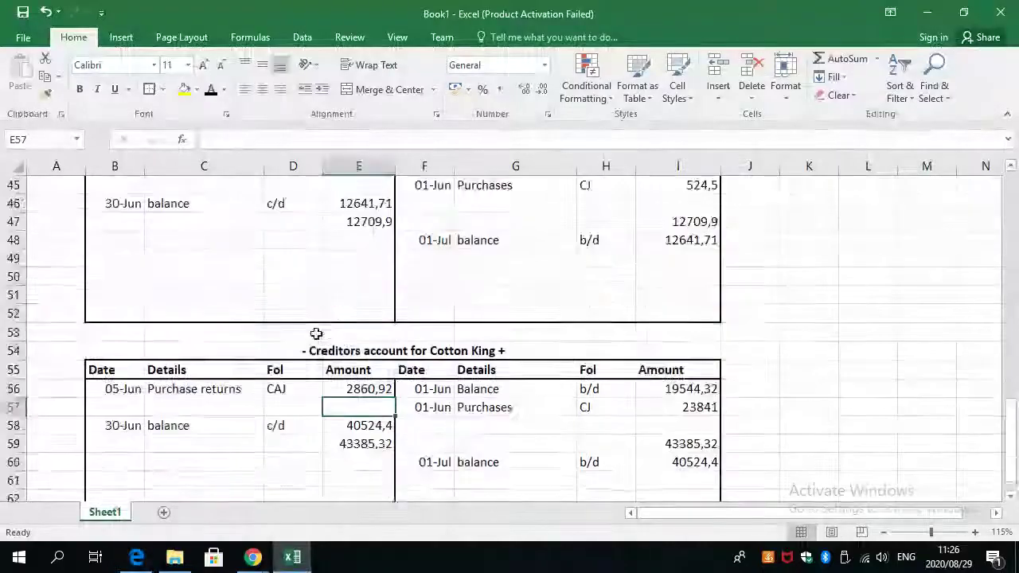
{"action": "scroll", "coordinate": [316, 334], "scroll_direction": "up", "scroll_amount": 8}
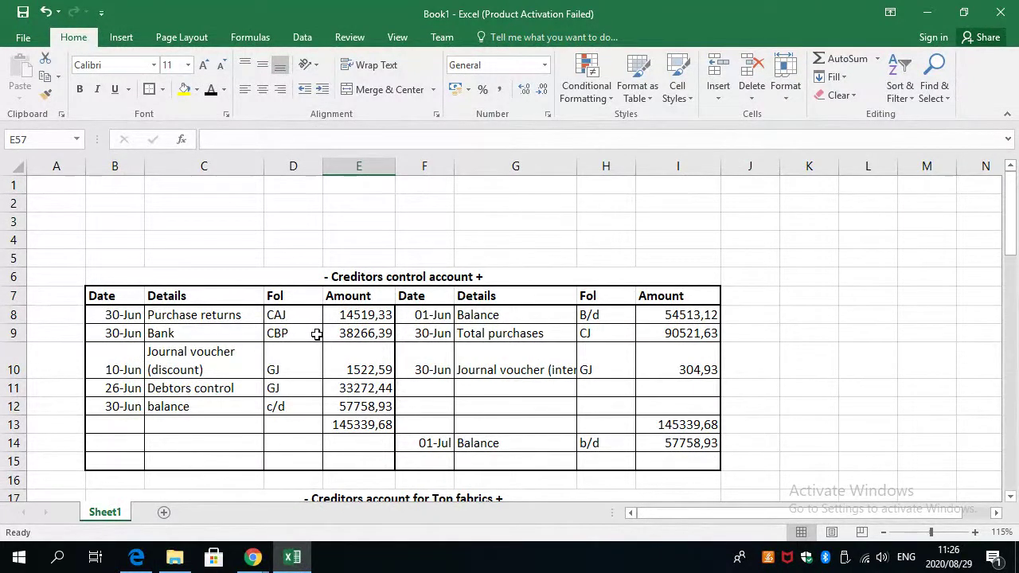
{"action": "left_click", "coordinate": [523, 361]}
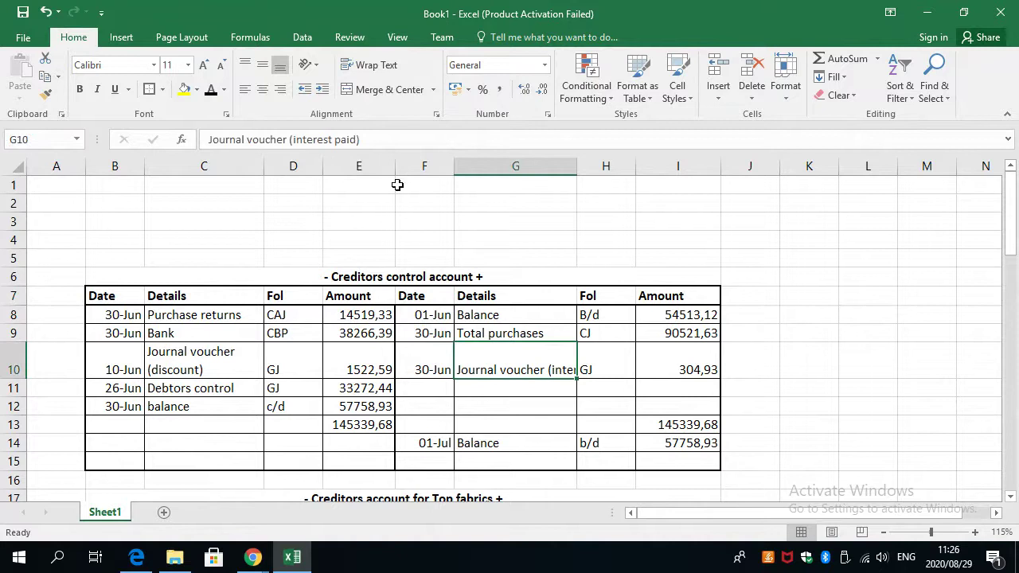
{"action": "left_click", "coordinate": [369, 65]}
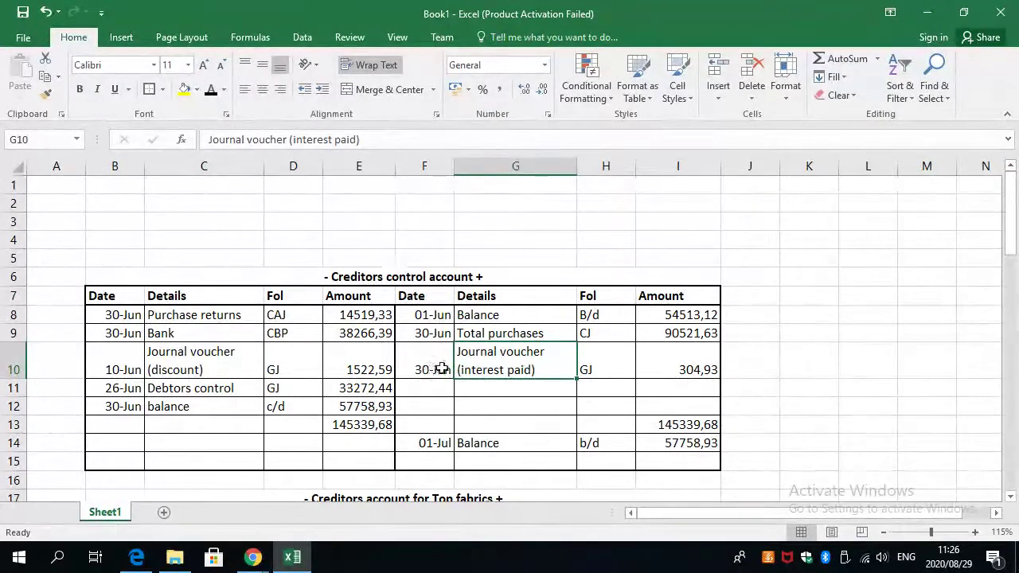
{"action": "left_click", "coordinate": [487, 385]}
{"action": "left_click", "coordinate": [470, 371]}
{"action": "scroll", "coordinate": [462, 388], "scroll_direction": "down", "scroll_amount": 2}
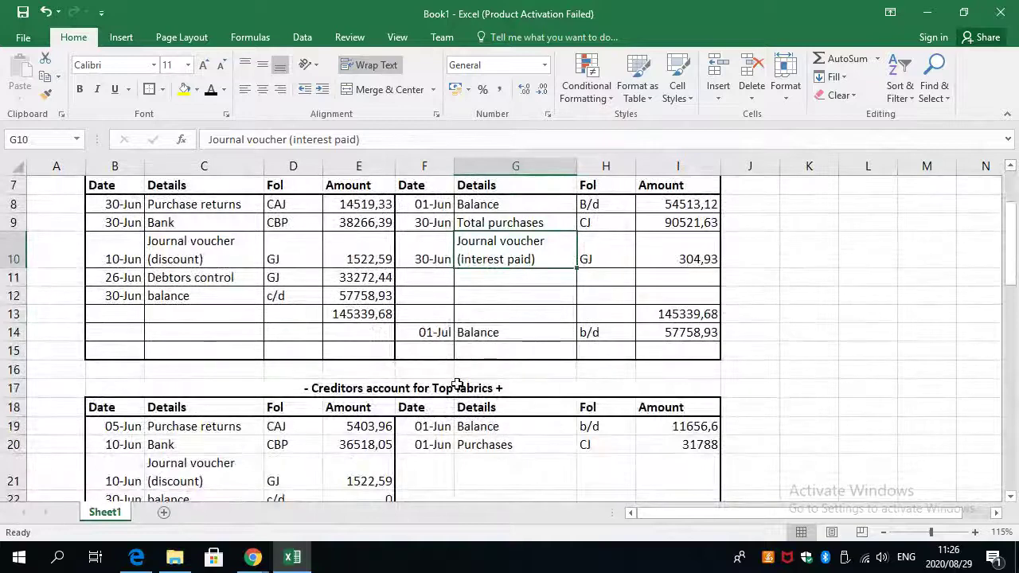
{"action": "scroll", "coordinate": [458, 386], "scroll_direction": "up", "scroll_amount": 2}
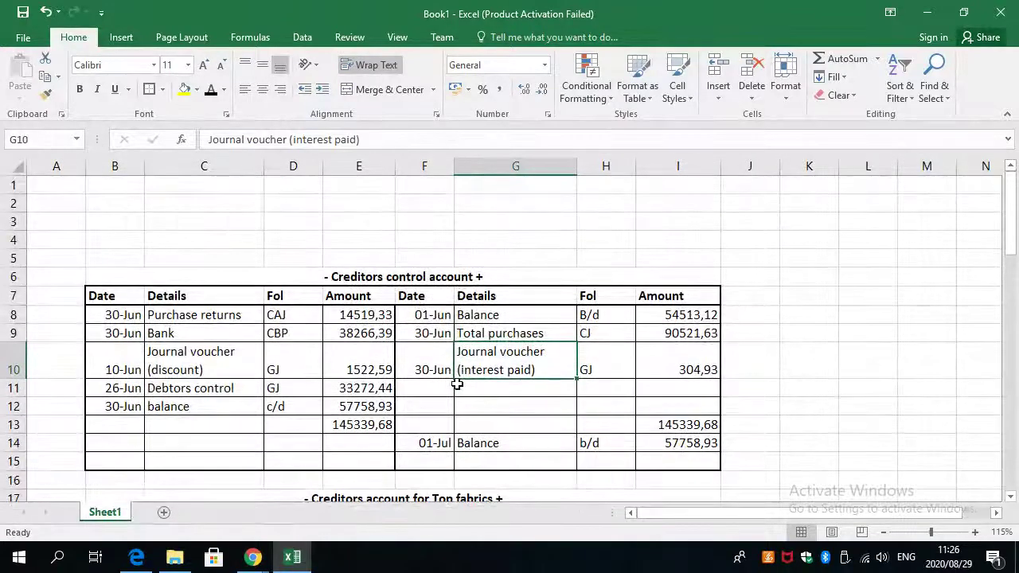
Switch to the PDF in Edge and underline "Interest paid" in general journal entry JC58 with the pen.
{"action": "key", "text": "alt+Tab"}
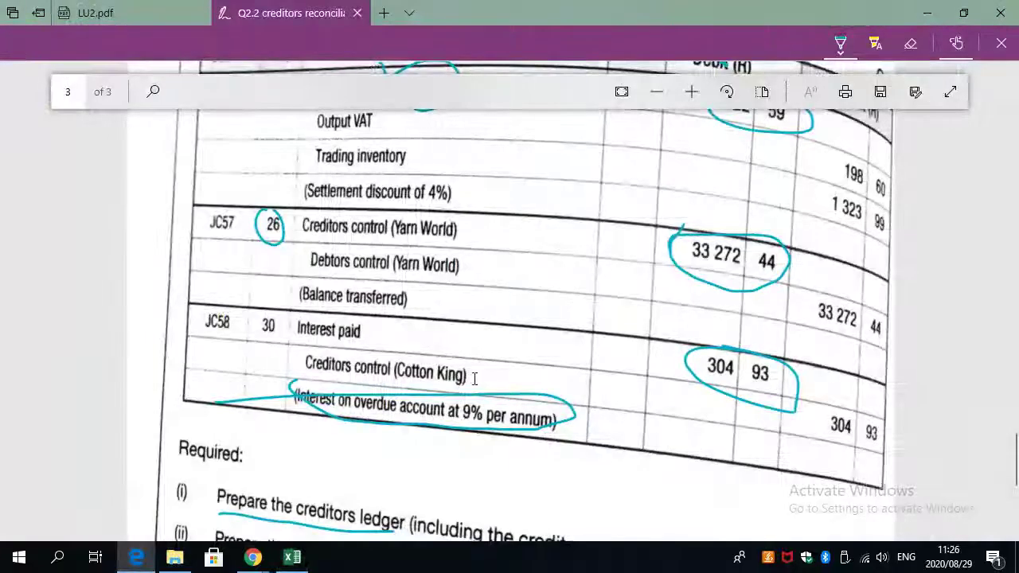
{"action": "scroll", "coordinate": [398, 362], "scroll_direction": "up", "scroll_amount": 1}
{"action": "scroll", "coordinate": [319, 344], "scroll_direction": "up", "scroll_amount": 1}
{"action": "scroll", "coordinate": [319, 342], "scroll_direction": "down", "scroll_amount": 4}
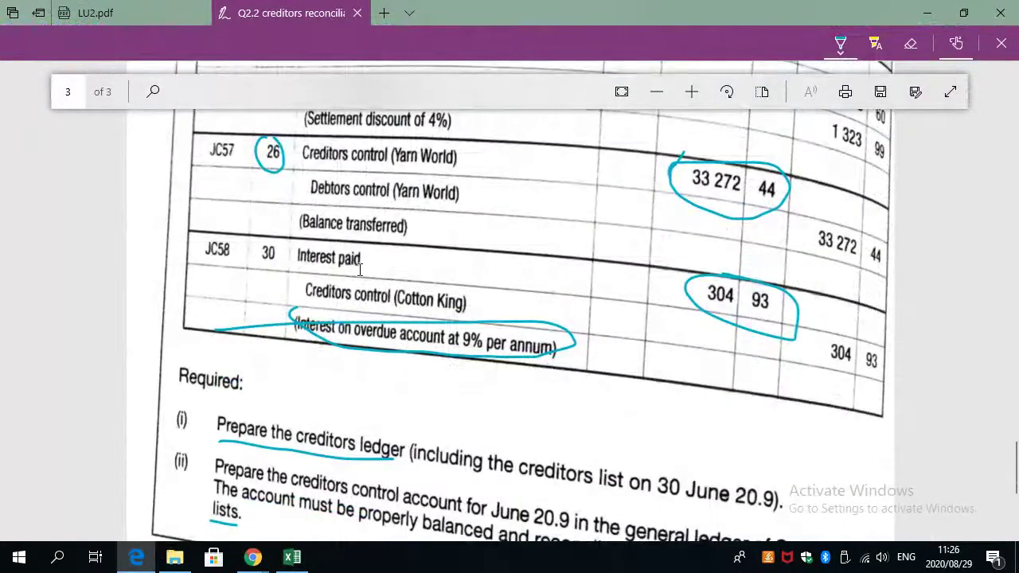
{"action": "left_click_drag", "start_coordinate": [362, 261], "coordinate": [289, 268]}
Erase the pen stroke on "Interest paid" in general journal entry JC58.
{"action": "scroll", "coordinate": [223, 252], "scroll_direction": "up", "scroll_amount": 2}
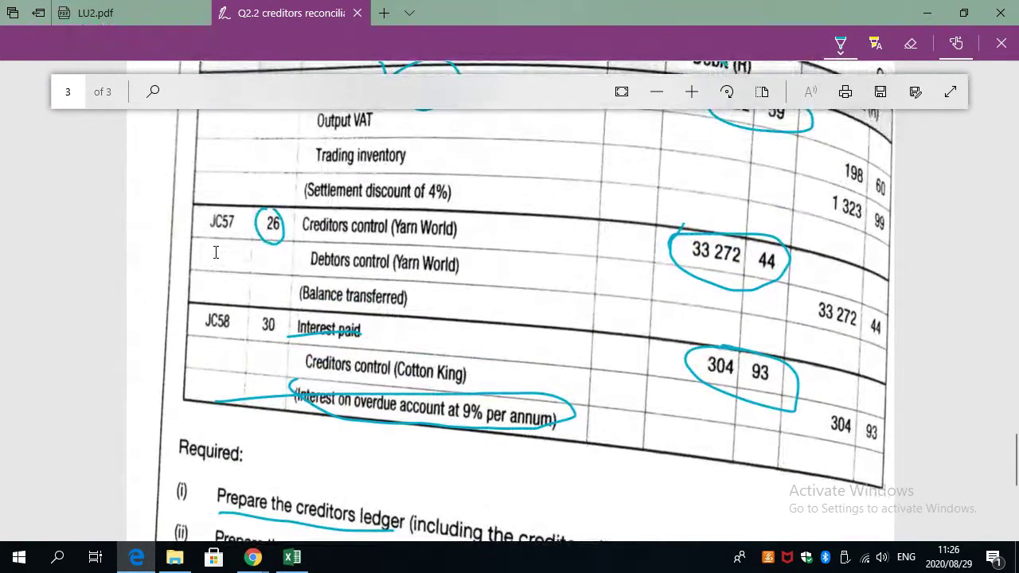
{"action": "scroll", "coordinate": [212, 261], "scroll_direction": "up", "scroll_amount": 3}
{"action": "scroll", "coordinate": [210, 263], "scroll_direction": "down", "scroll_amount": 3}
{"action": "scroll", "coordinate": [265, 255], "scroll_direction": "down", "scroll_amount": 5}
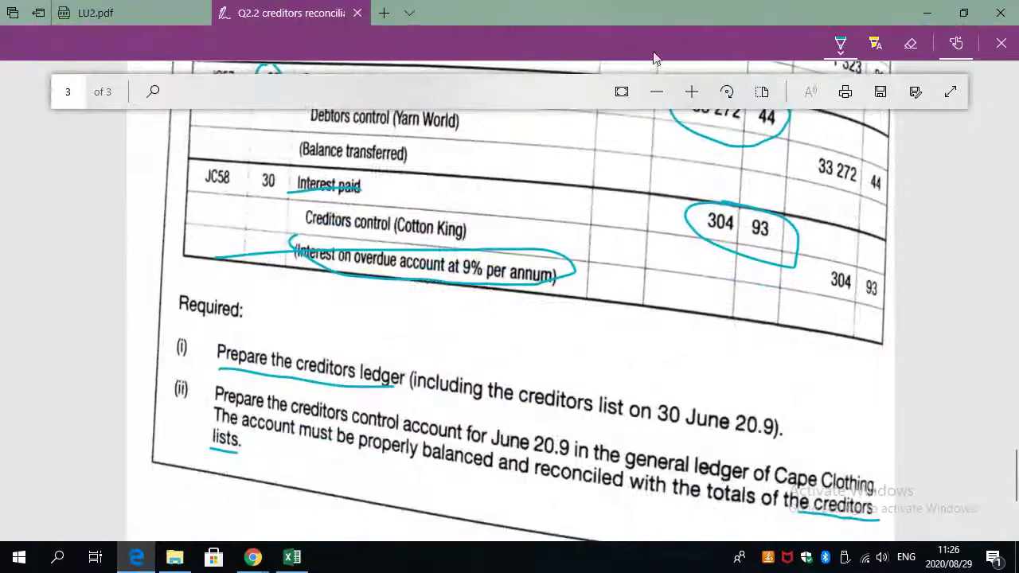
{"action": "left_click", "coordinate": [916, 50]}
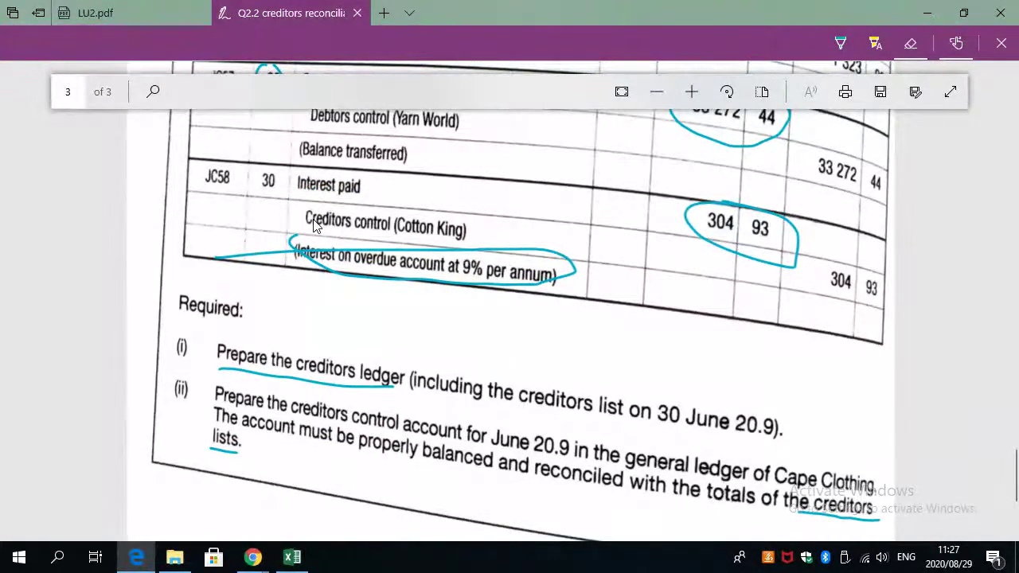
Examine journal entry JC58 for Cotton King's interest on the overdue account at 9% per annum.
{"action": "scroll", "coordinate": [315, 227], "scroll_direction": "up", "scroll_amount": 2}
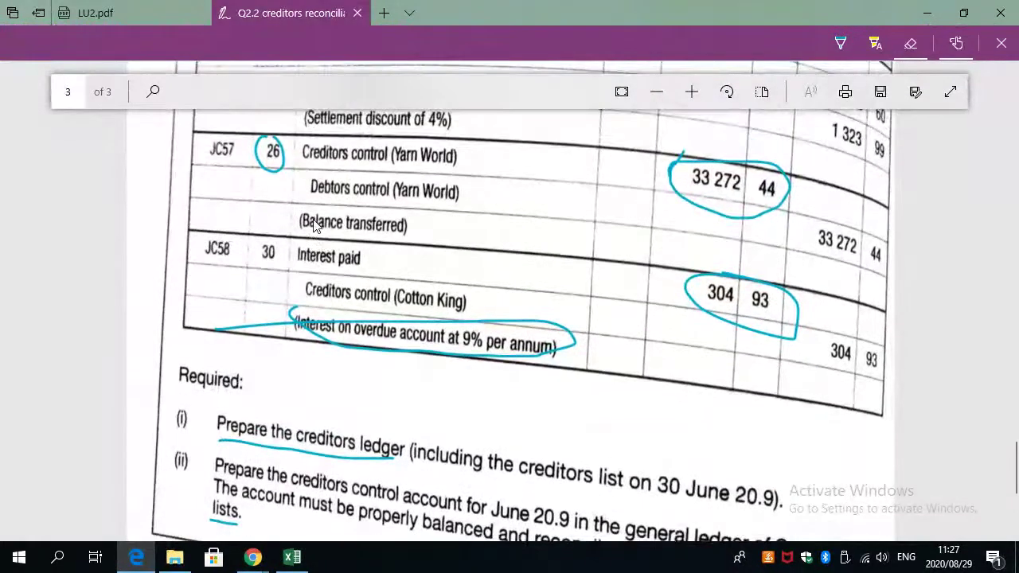
{"action": "scroll", "coordinate": [311, 265], "scroll_direction": "down", "scroll_amount": 2}
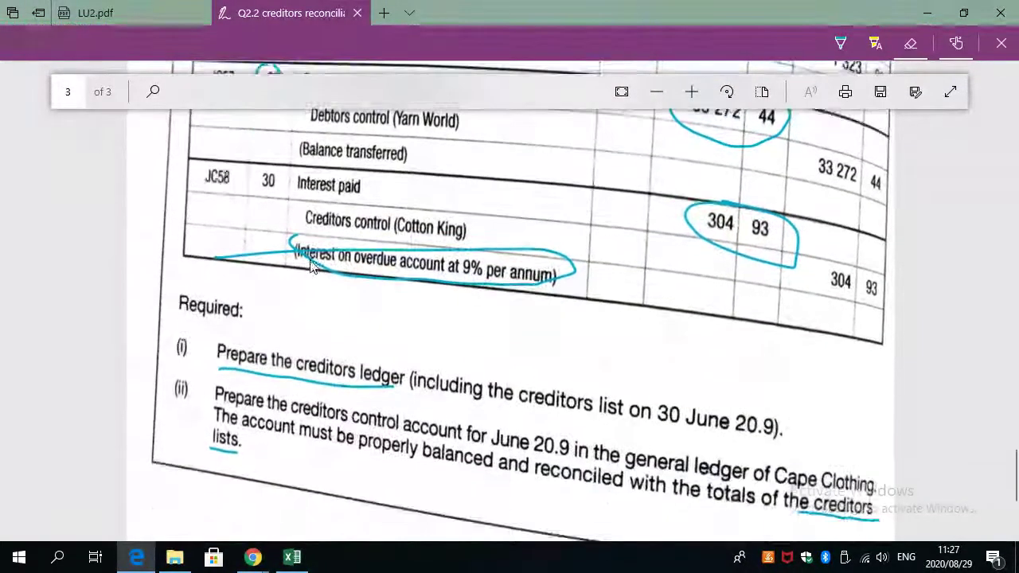
{"action": "scroll", "coordinate": [311, 265], "scroll_direction": "up", "scroll_amount": 2}
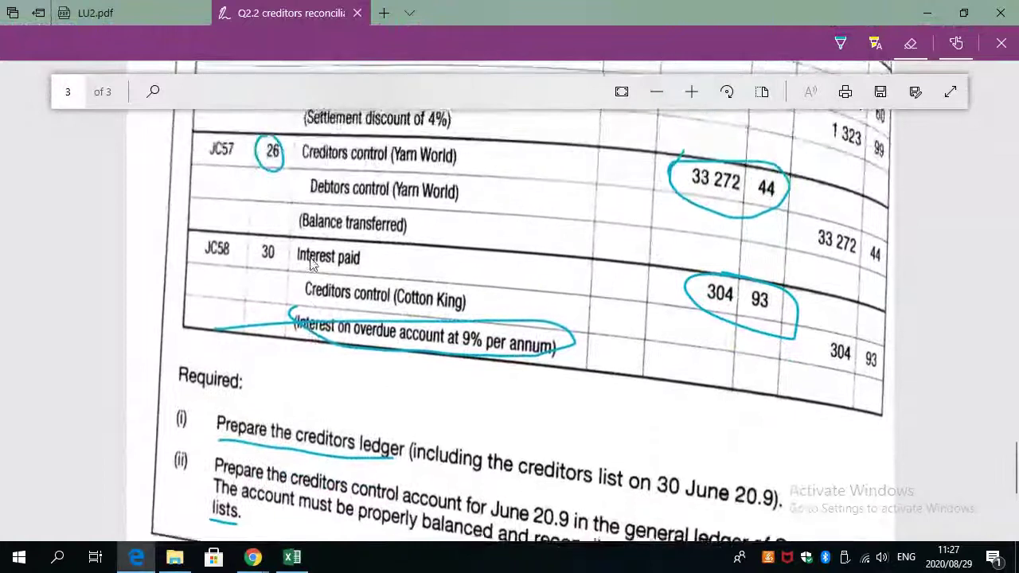
{"action": "scroll", "coordinate": [310, 265], "scroll_direction": "up", "scroll_amount": 2}
{"action": "scroll", "coordinate": [310, 265], "scroll_direction": "down", "scroll_amount": 4}
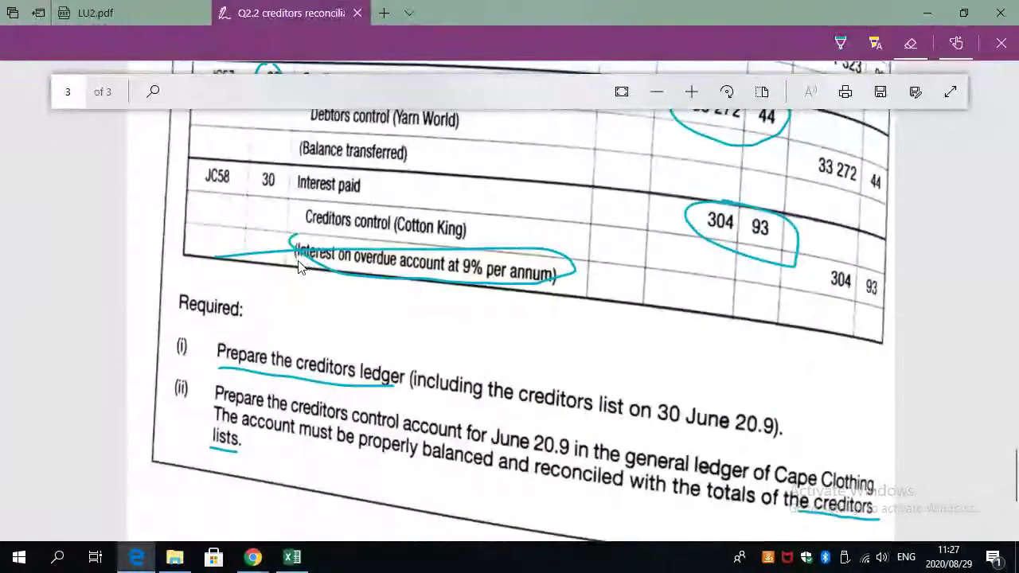
{"action": "scroll", "coordinate": [314, 271], "scroll_direction": "up", "scroll_amount": 2}
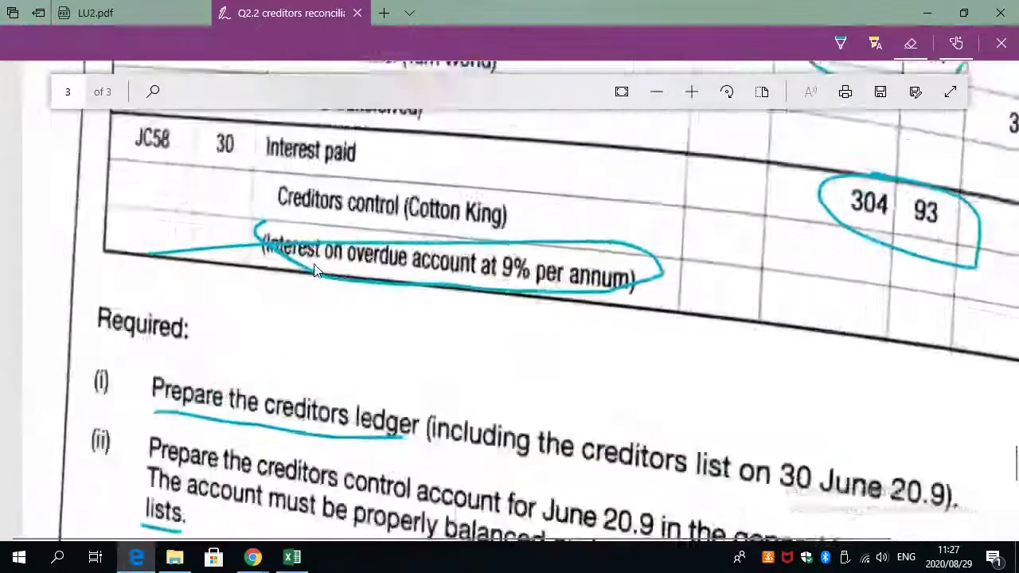
{"action": "scroll", "coordinate": [314, 270], "scroll_direction": "up", "scroll_amount": 2}
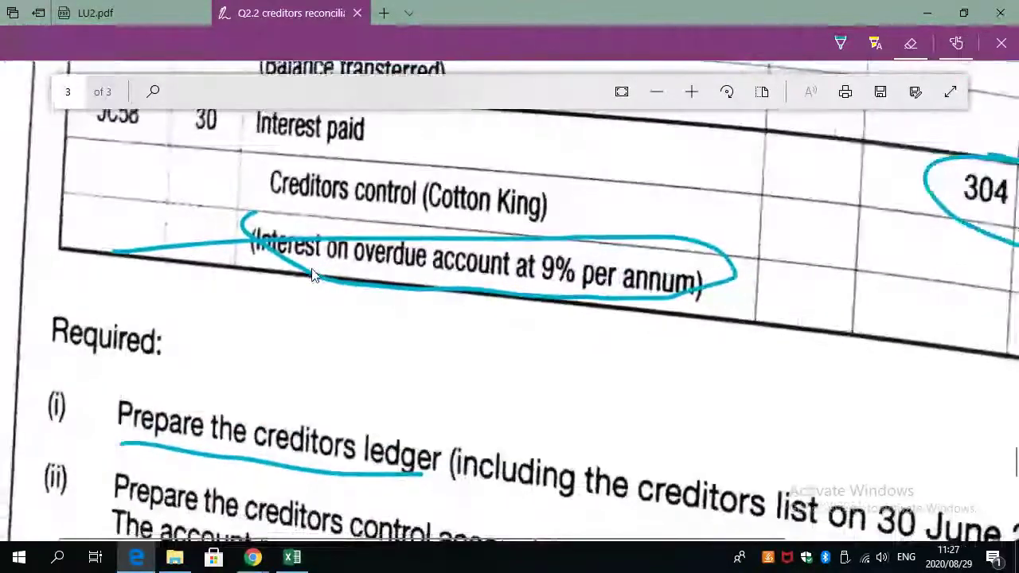
{"action": "scroll", "coordinate": [313, 273], "scroll_direction": "down", "scroll_amount": 3}
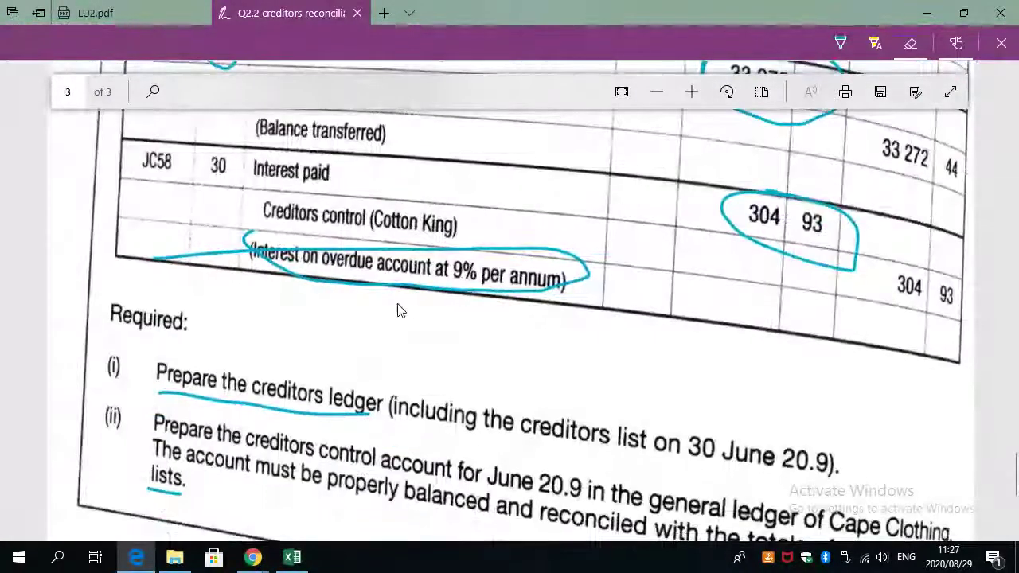
Switch to Excel and examine how the 30-Jun interest journal voucher is posted in the creditors control account.
{"action": "key", "text": "alt+Tab"}
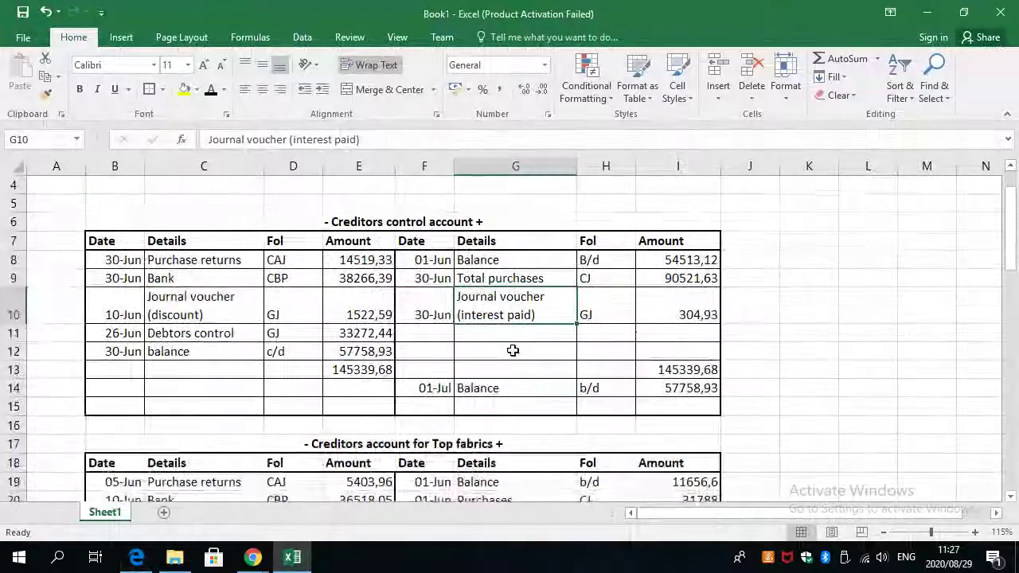
{"action": "left_click", "coordinate": [664, 313]}
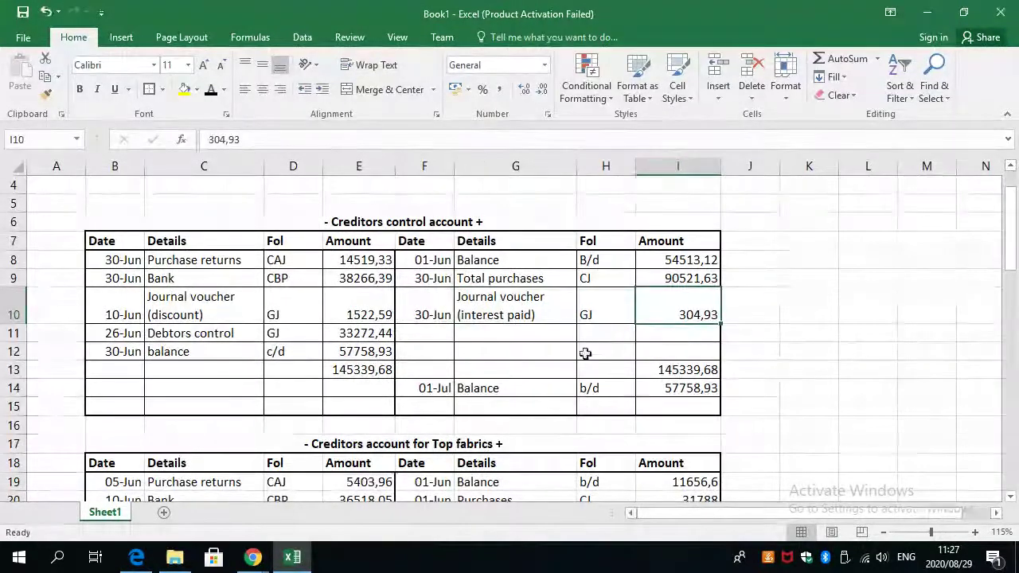
{"action": "scroll", "coordinate": [441, 372], "scroll_direction": "down", "scroll_amount": 2}
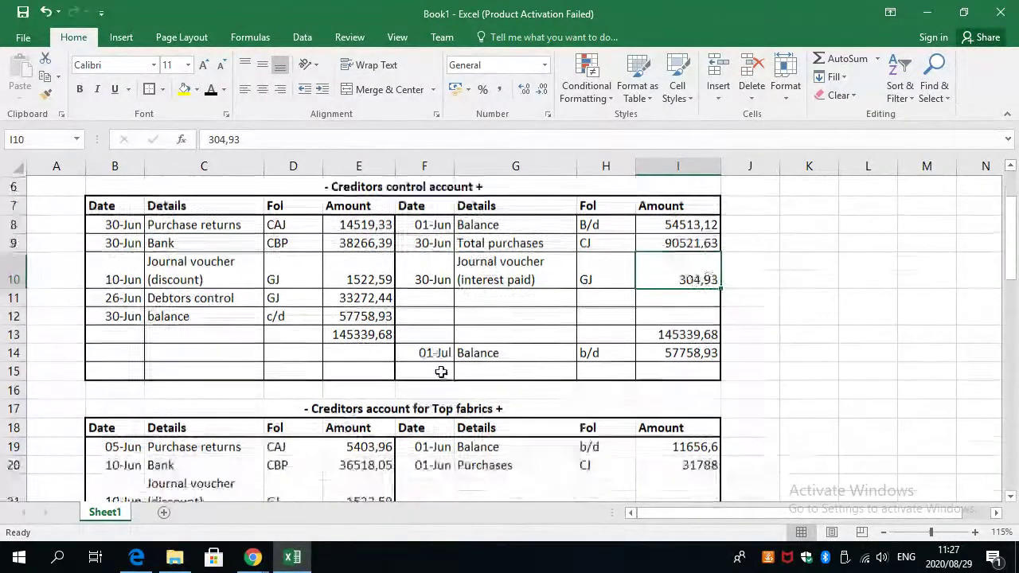
{"action": "scroll", "coordinate": [441, 372], "scroll_direction": "up", "scroll_amount": 3}
{"action": "scroll", "coordinate": [434, 371], "scroll_direction": "down", "scroll_amount": 2}
{"action": "scroll", "coordinate": [434, 372], "scroll_direction": "down", "scroll_amount": 1}
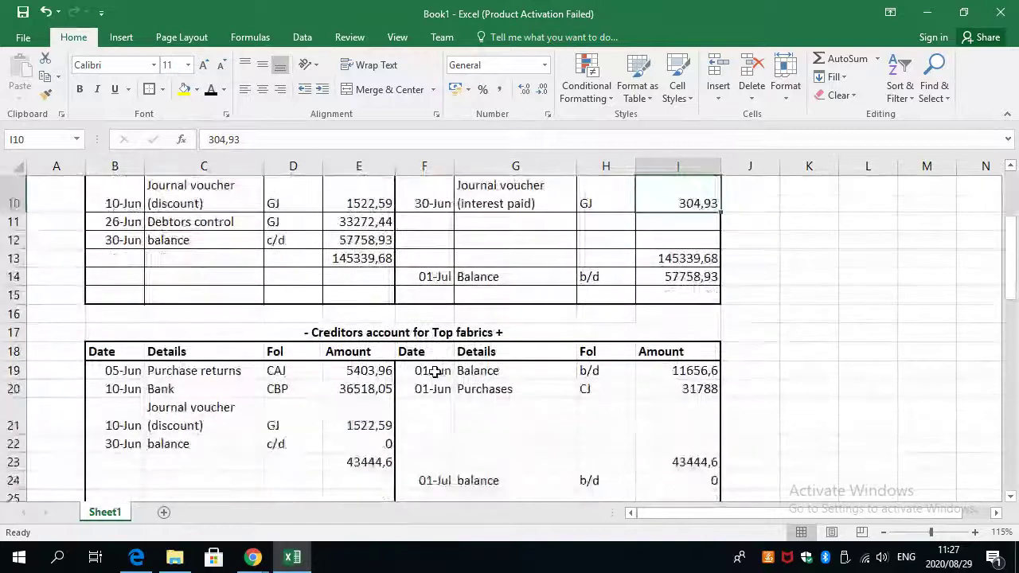
{"action": "scroll", "coordinate": [434, 373], "scroll_direction": "up", "scroll_amount": 3}
{"action": "scroll", "coordinate": [433, 375], "scroll_direction": "down", "scroll_amount": 1}
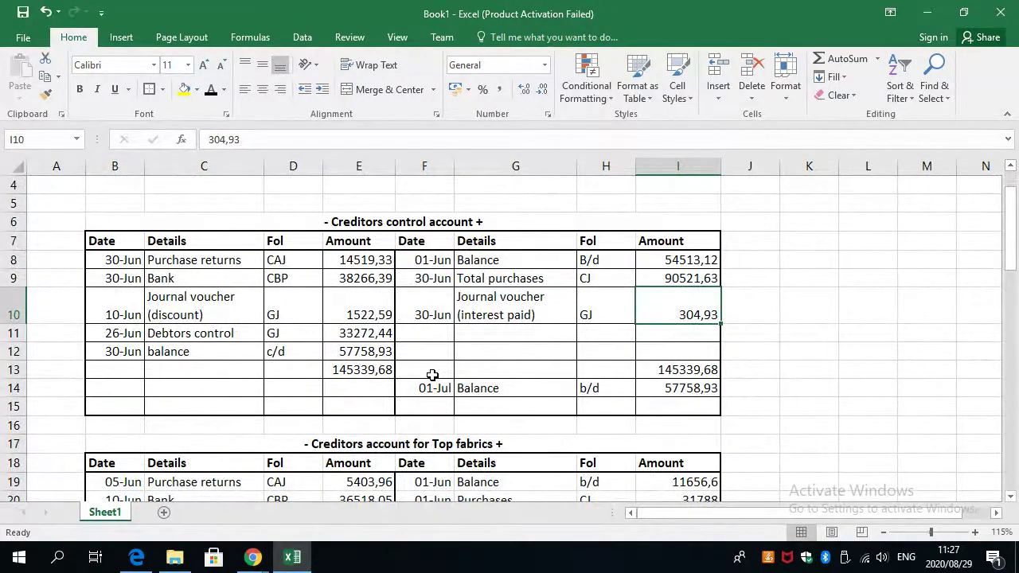
{"action": "scroll", "coordinate": [432, 375], "scroll_direction": "up", "scroll_amount": 1}
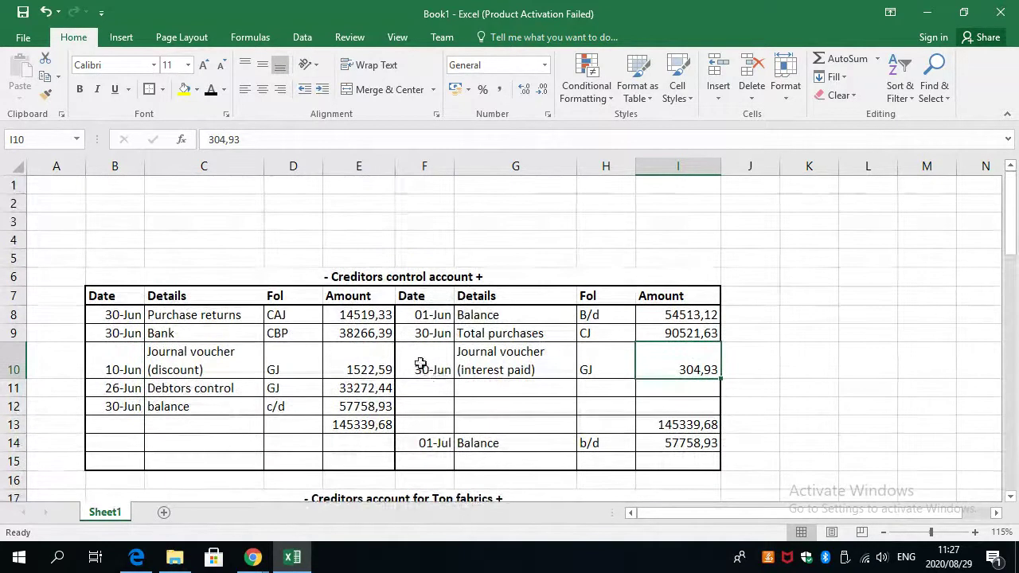
Compare the June entries in Cotton King's creditors account with journal entry JC58 in the PDF to find where the interest belongs.
{"action": "scroll", "coordinate": [416, 375], "scroll_direction": "down", "scroll_amount": 2}
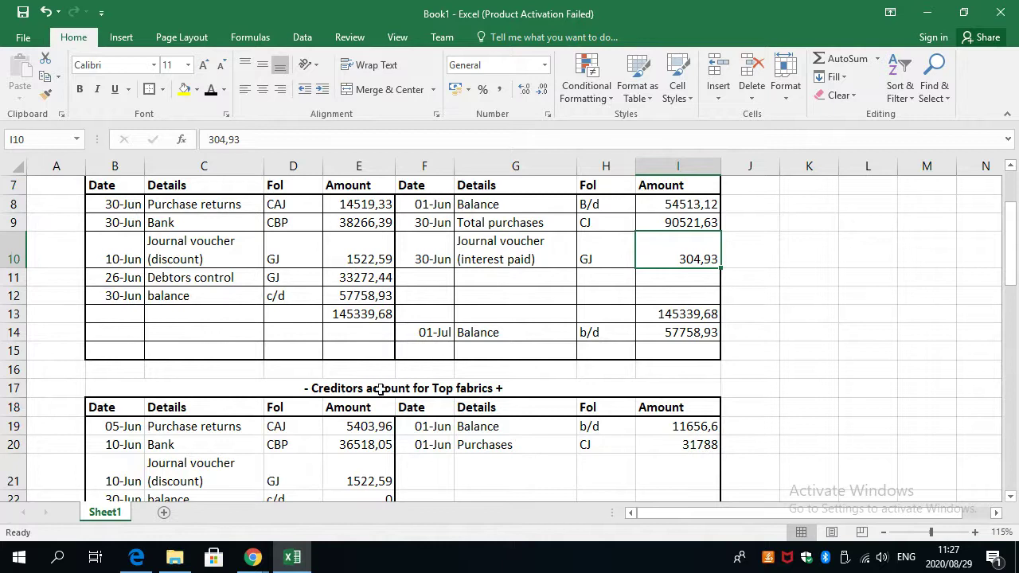
{"action": "scroll", "coordinate": [386, 374], "scroll_direction": "down", "scroll_amount": 5}
{"action": "scroll", "coordinate": [362, 407], "scroll_direction": "down", "scroll_amount": 6}
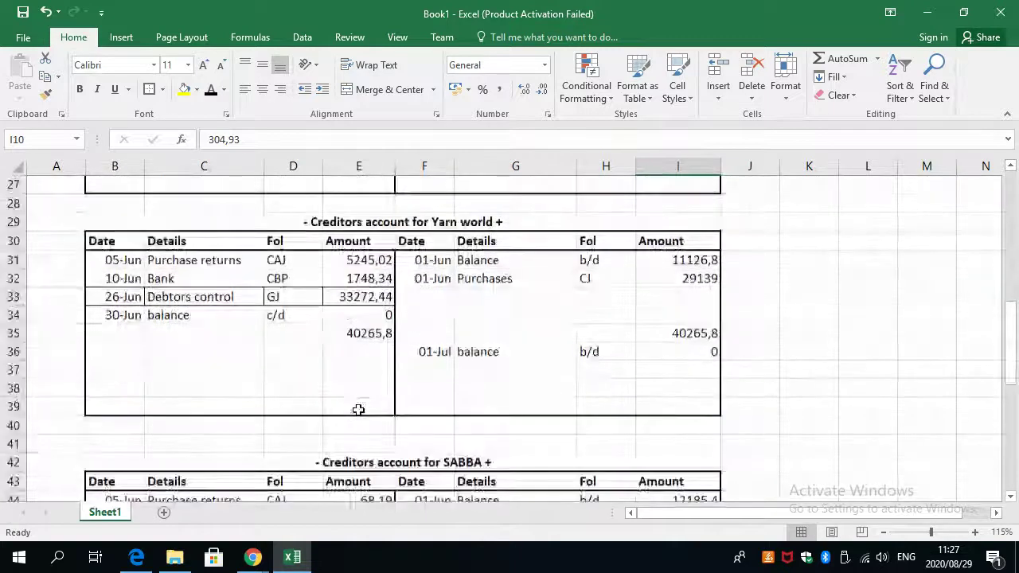
{"action": "scroll", "coordinate": [357, 408], "scroll_direction": "down", "scroll_amount": 6}
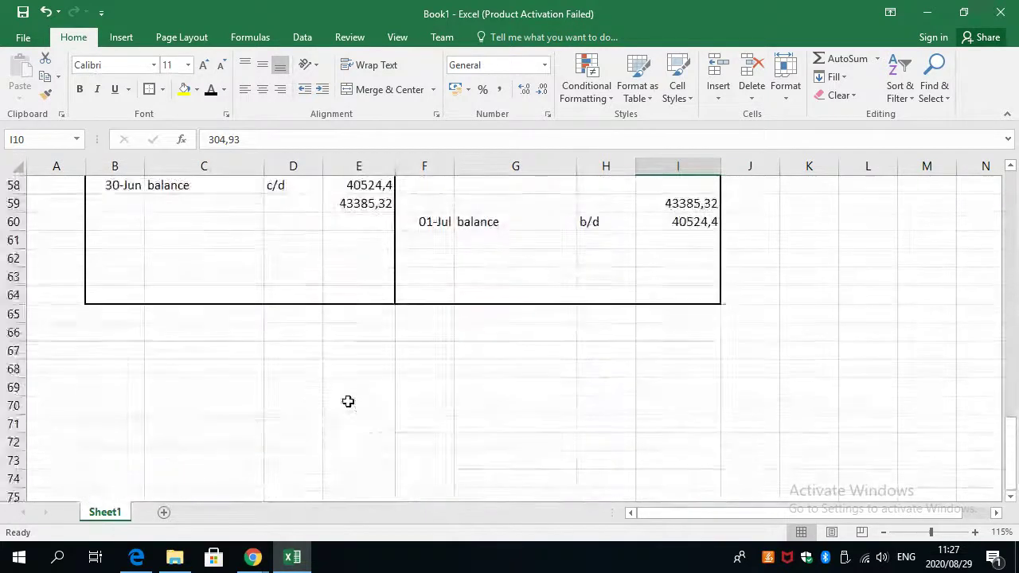
{"action": "scroll", "coordinate": [350, 402], "scroll_direction": "up", "scroll_amount": 2}
{"action": "scroll", "coordinate": [366, 398], "scroll_direction": "up", "scroll_amount": 2}
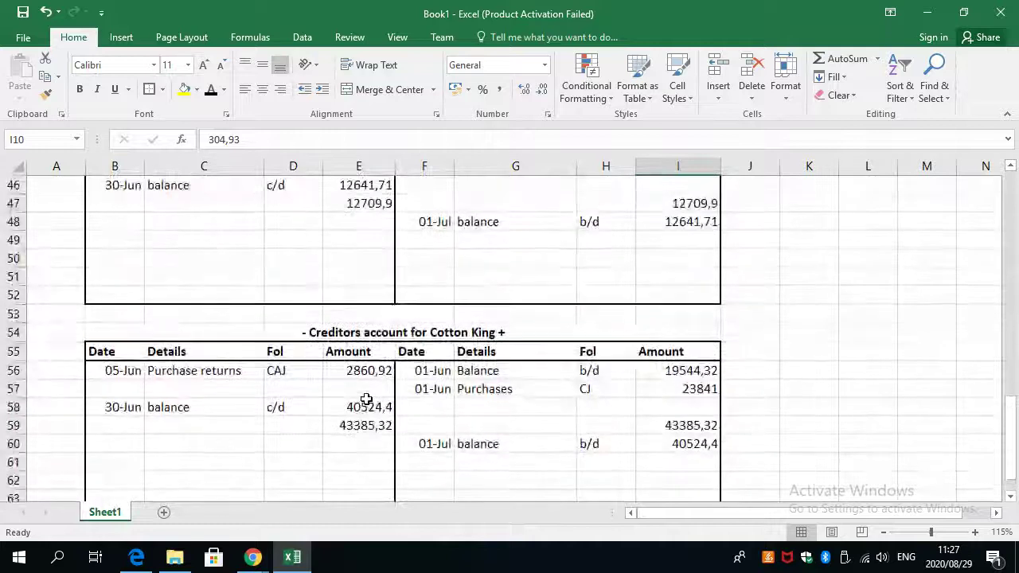
{"action": "key", "text": "alt+Tab"}
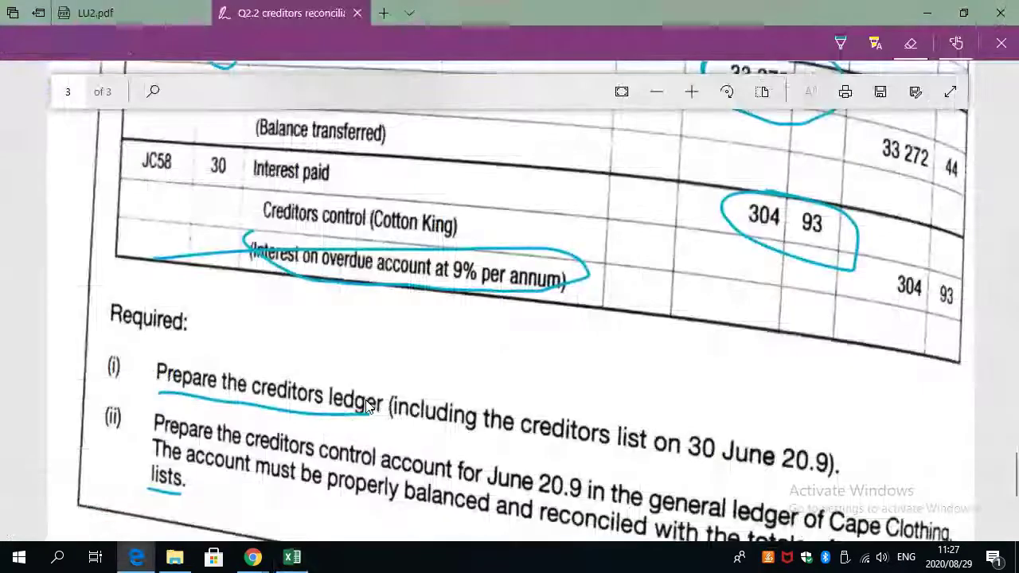
{"action": "key", "text": "alt+Tab"}
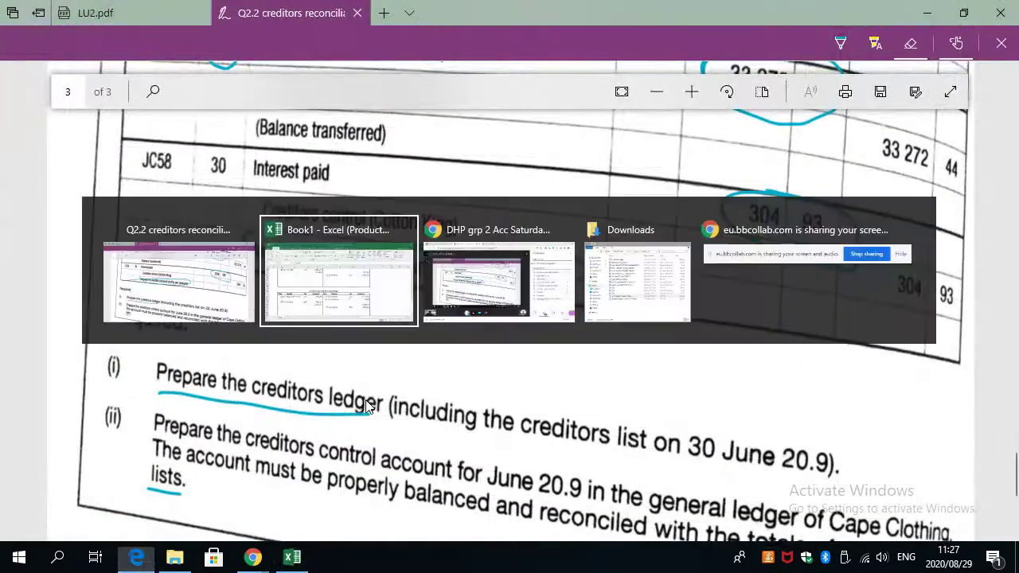
{"action": "left_click", "coordinate": [483, 402]}
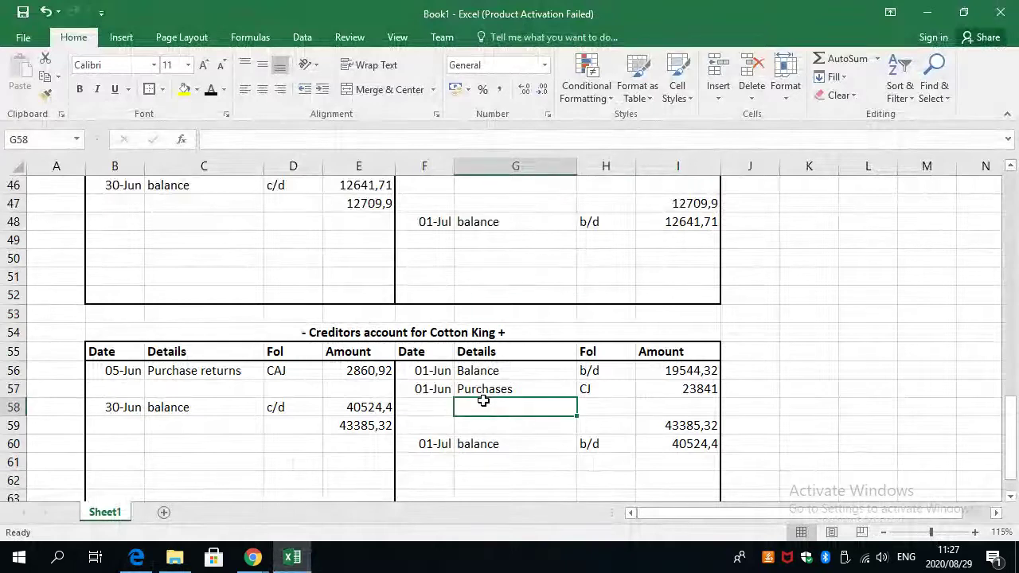
{"action": "scroll", "coordinate": [460, 411], "scroll_direction": "down", "scroll_amount": 1}
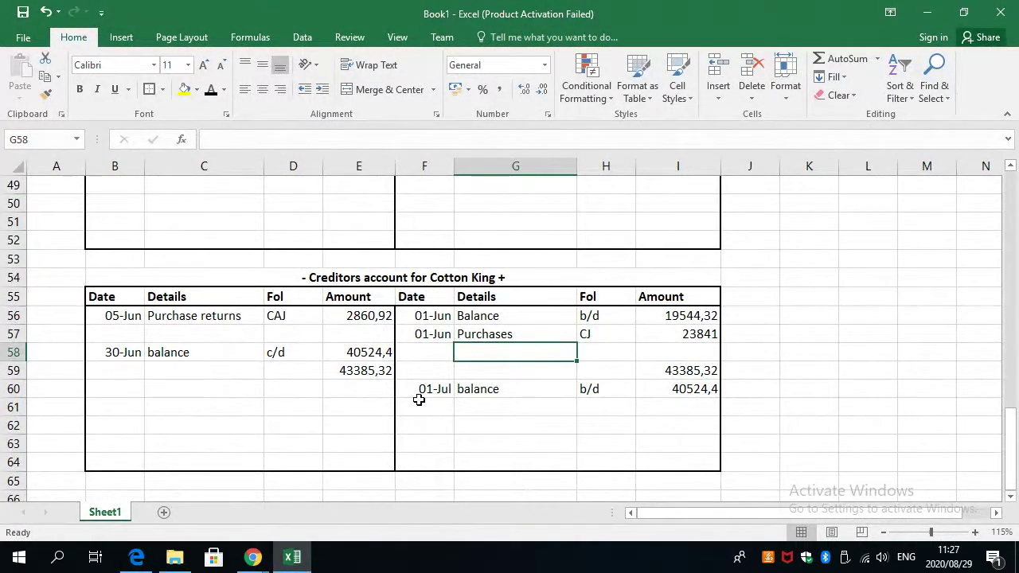
{"action": "left_click", "coordinate": [628, 349]}
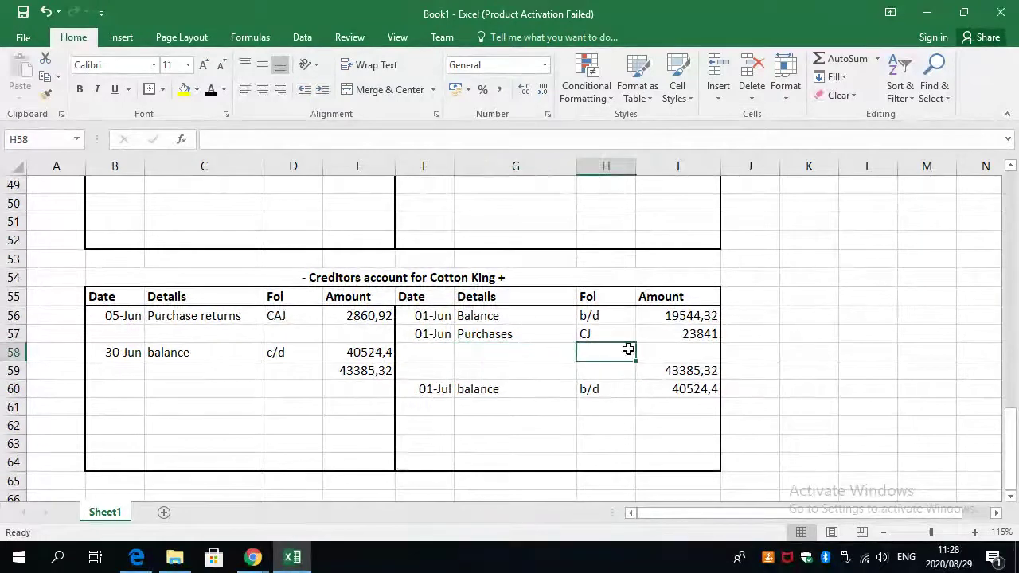
{"action": "left_click", "coordinate": [689, 334]}
{"action": "left_click", "coordinate": [684, 354]}
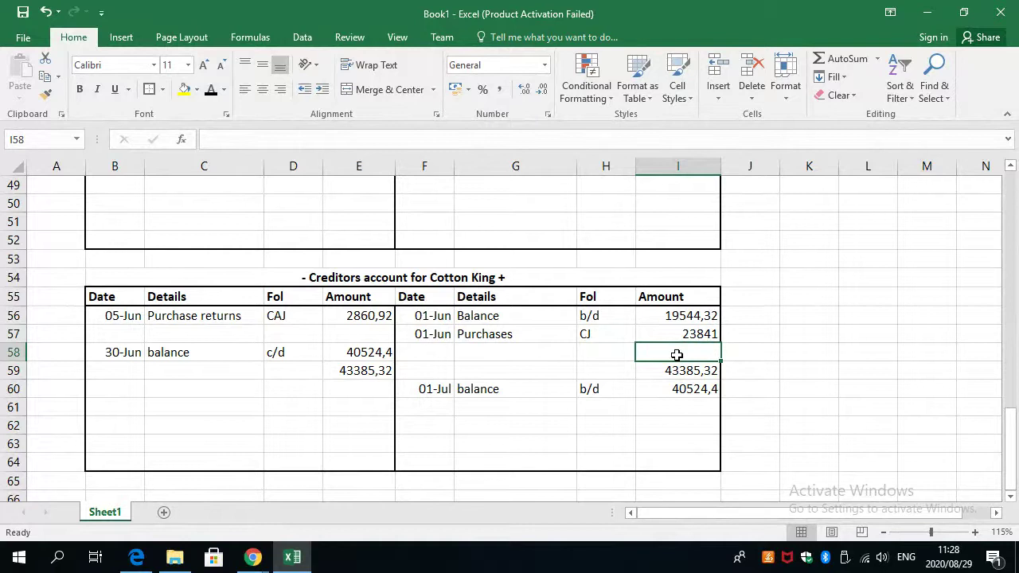
{"action": "key", "text": "alt+Tab"}
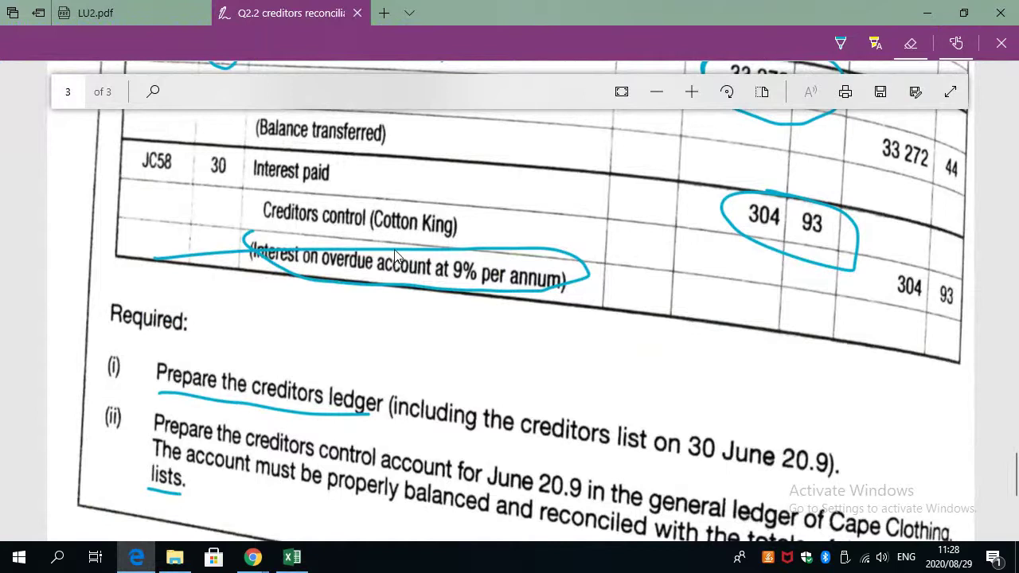
{"action": "key", "text": "alt+Tab"}
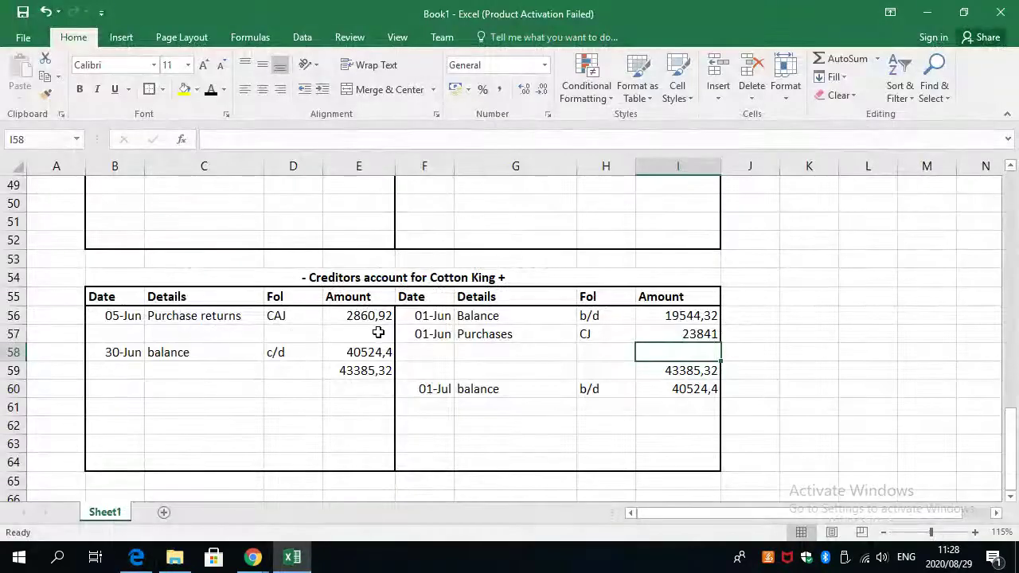
Enter 304,93 in I58 as the interest amount on the credit side of Cotton King's creditors account, checking it against JC58 in the PDF.
{"action": "left_click", "coordinate": [378, 332]}
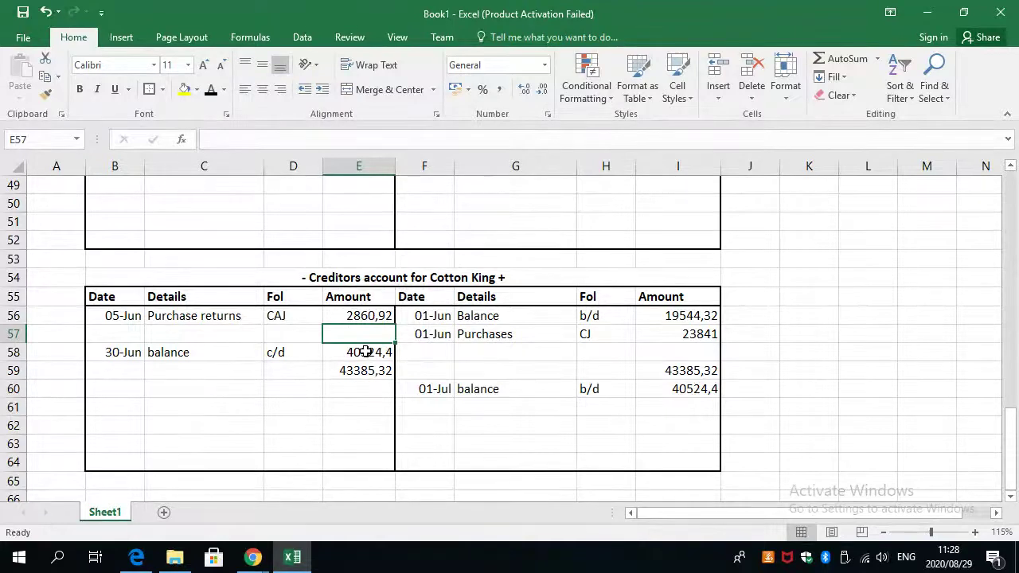
{"action": "key", "text": "Down"}
{"action": "key", "text": "Right"}
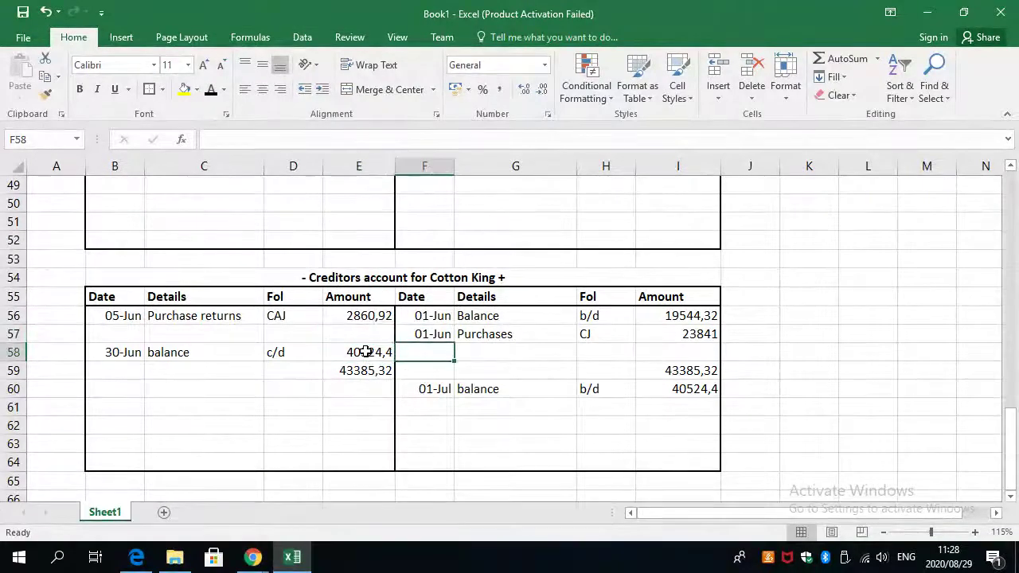
{"action": "key", "text": "Right"}
{"action": "key", "text": "Right"}
{"action": "key", "text": "Right"}
{"action": "type", "text": "304"}
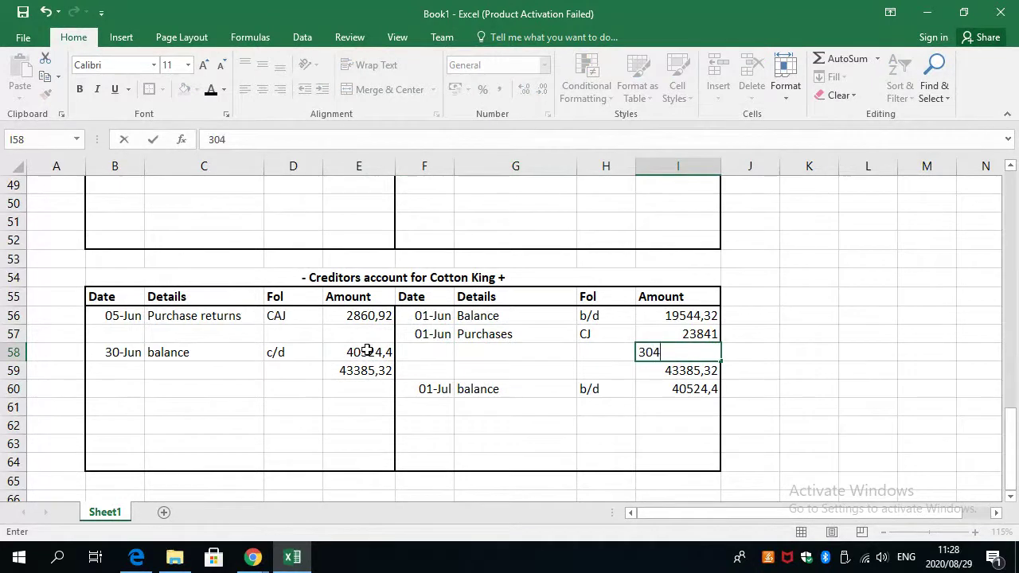
{"action": "key", "text": "alt+Tab"}
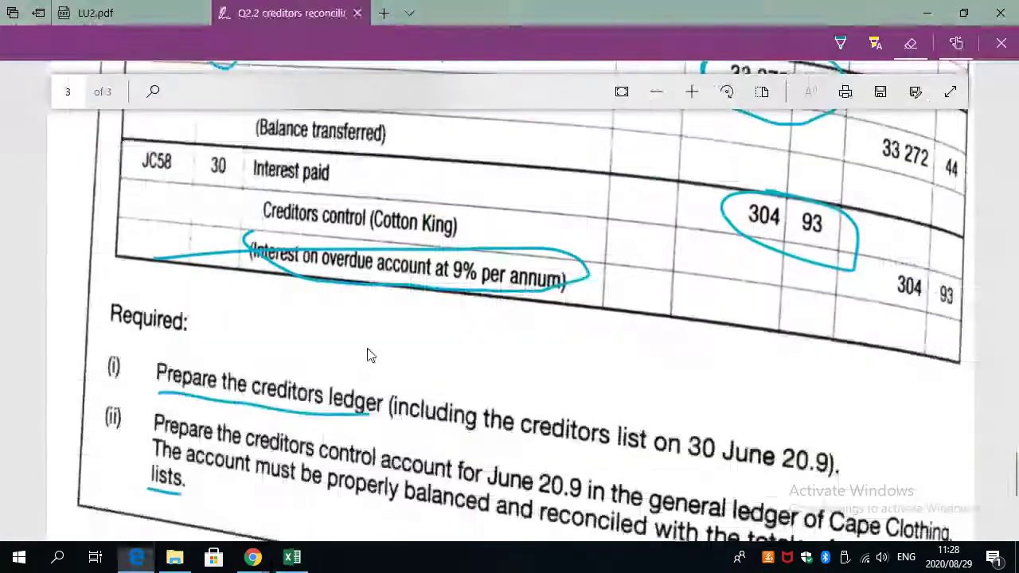
{"action": "key", "text": "alt+Tab"}
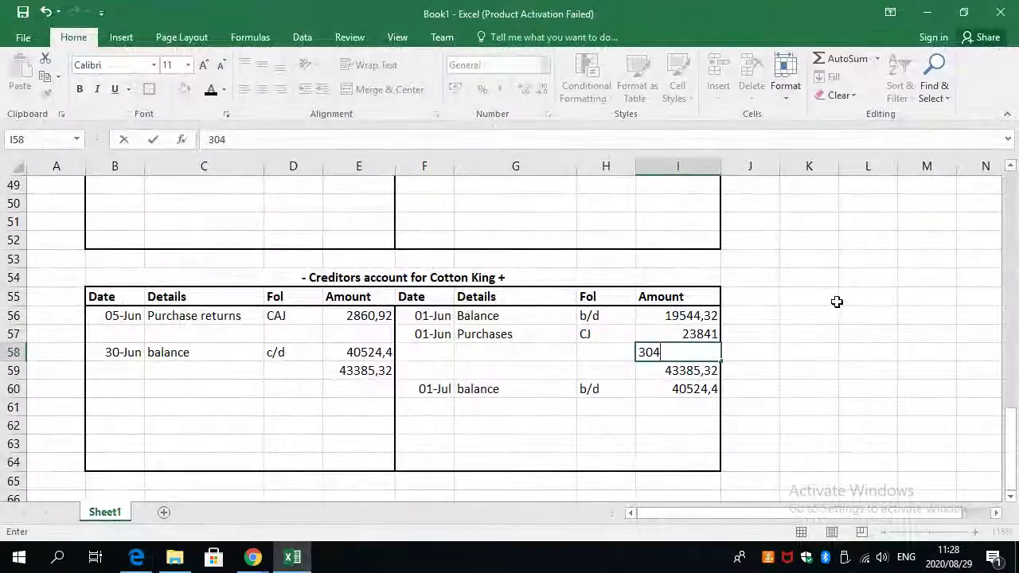
{"action": "type", "text": ",93"}
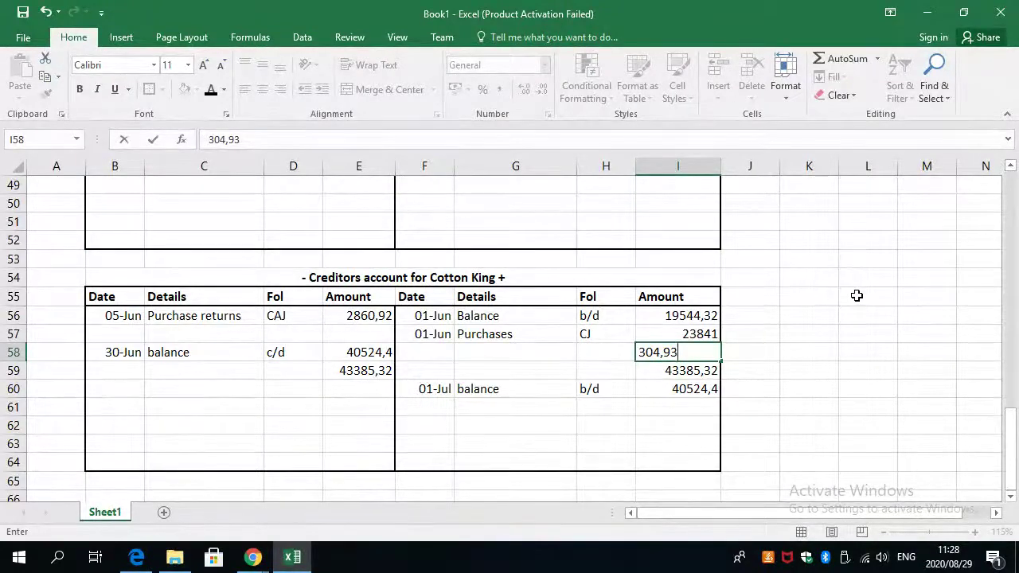
{"action": "key", "text": "alt+Tab"}
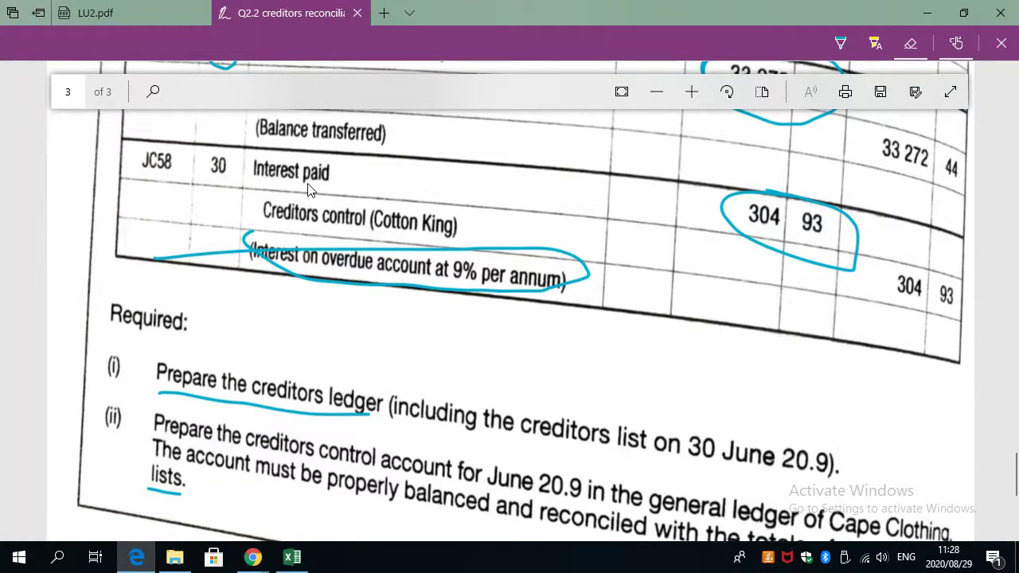
{"action": "key", "text": "alt+Tab"}
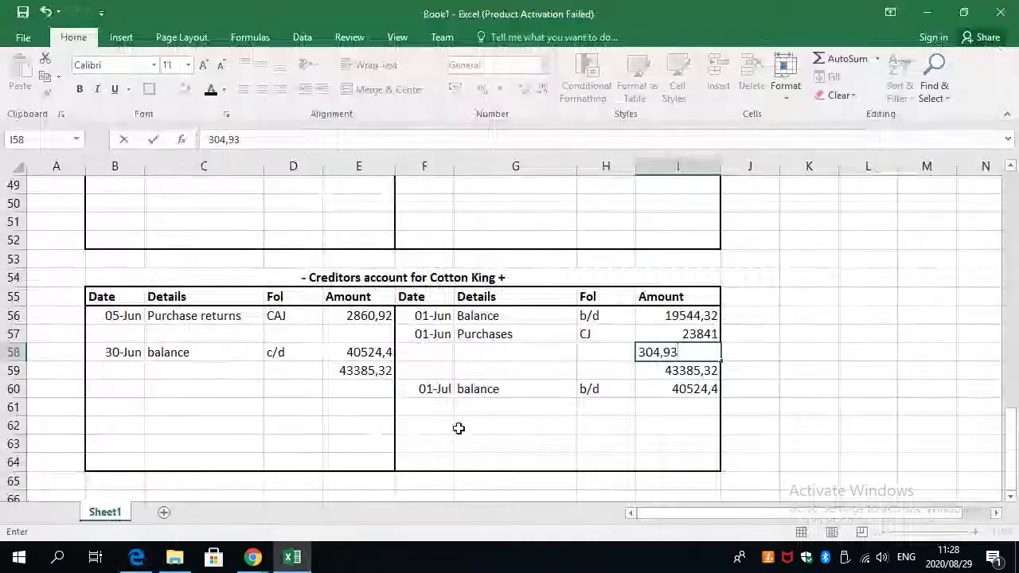
{"action": "left_click", "coordinate": [629, 406]}
{"action": "left_click", "coordinate": [685, 355]}
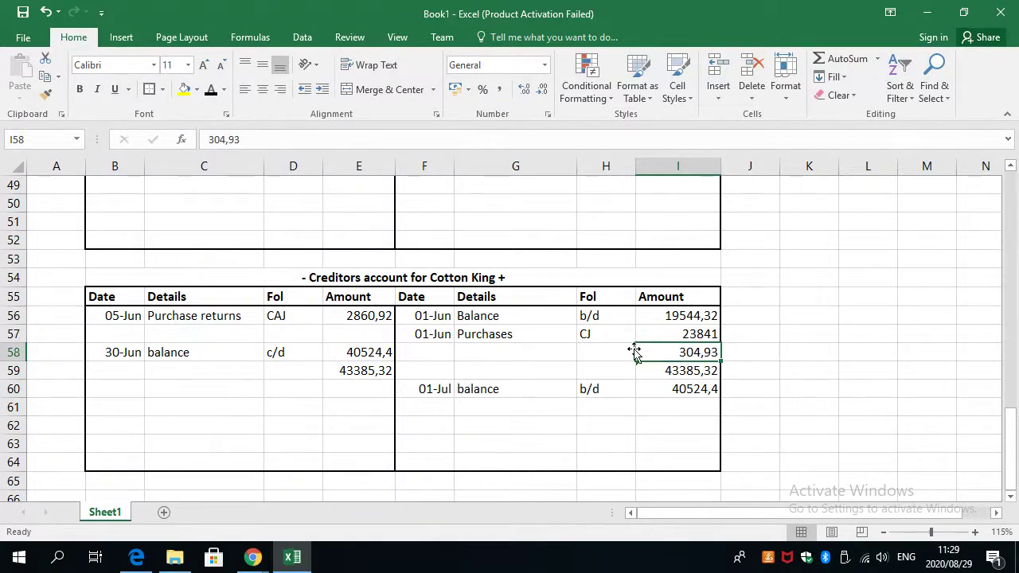
Enter GJ as the folio in H58 for Cotton King's interest entry, consulting journal entry JC58 in the PDF first.
{"action": "left_click", "coordinate": [573, 358]}
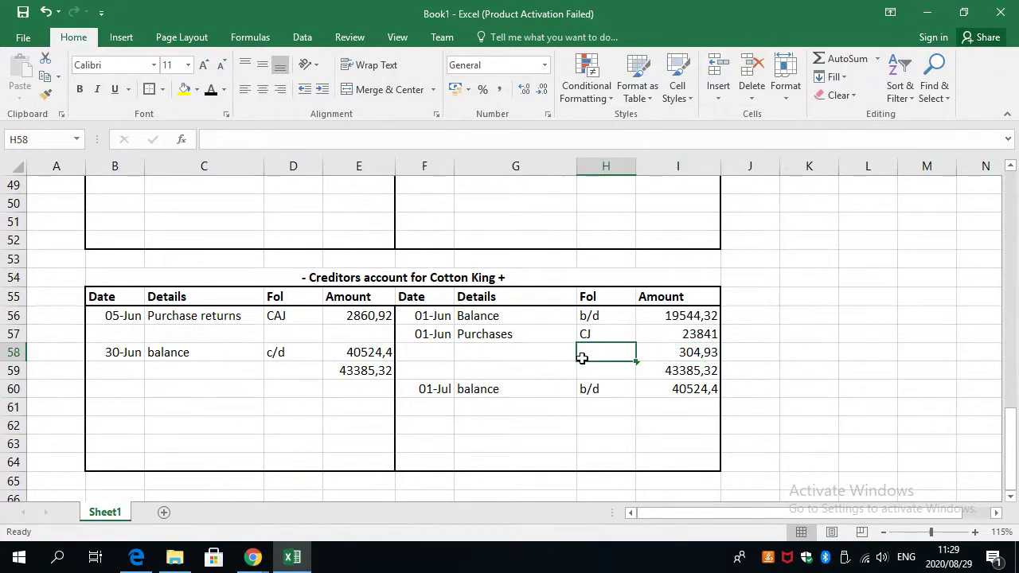
{"action": "key", "text": "alt+Tab"}
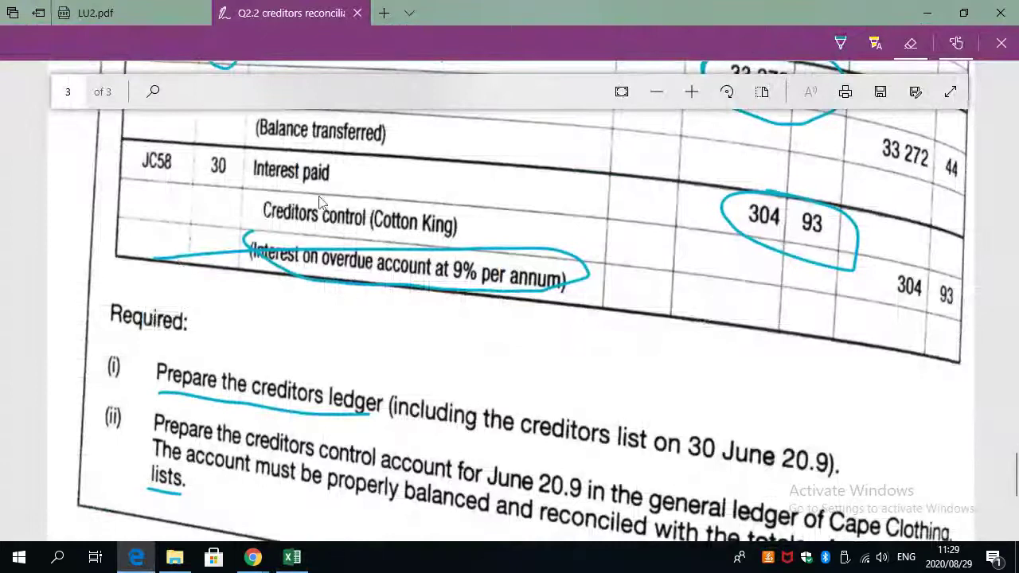
{"action": "key", "text": "alt+Tab"}
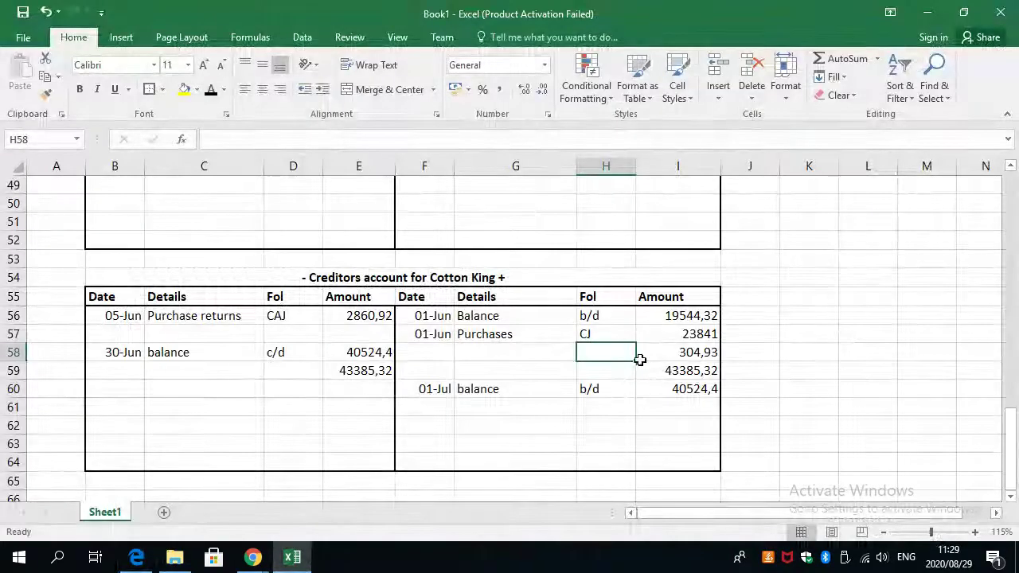
{"action": "type", "text": "GJ"}
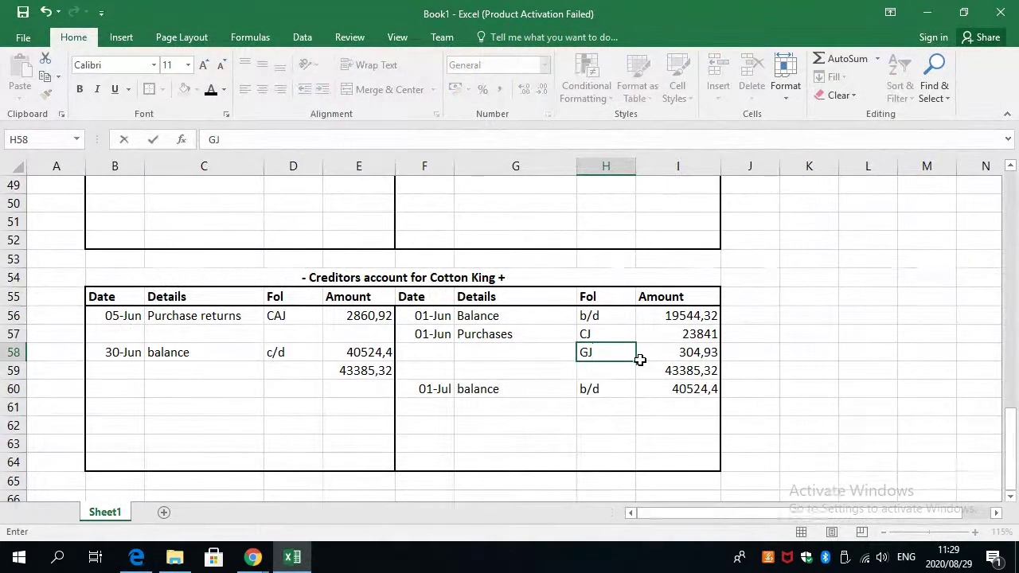
{"action": "key", "text": "Return"}
Link the details cell G58 of Cotton King's interest entry to the interest journal voucher details in the creditors control account.
{"action": "key", "text": "Up"}
{"action": "key", "text": "Left"}
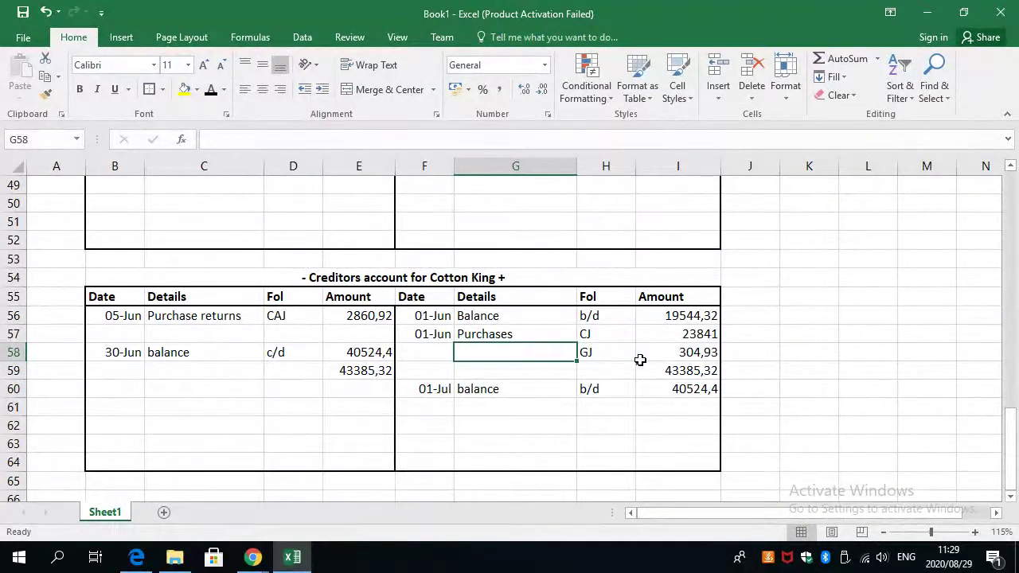
{"action": "key", "text": "alt+Tab"}
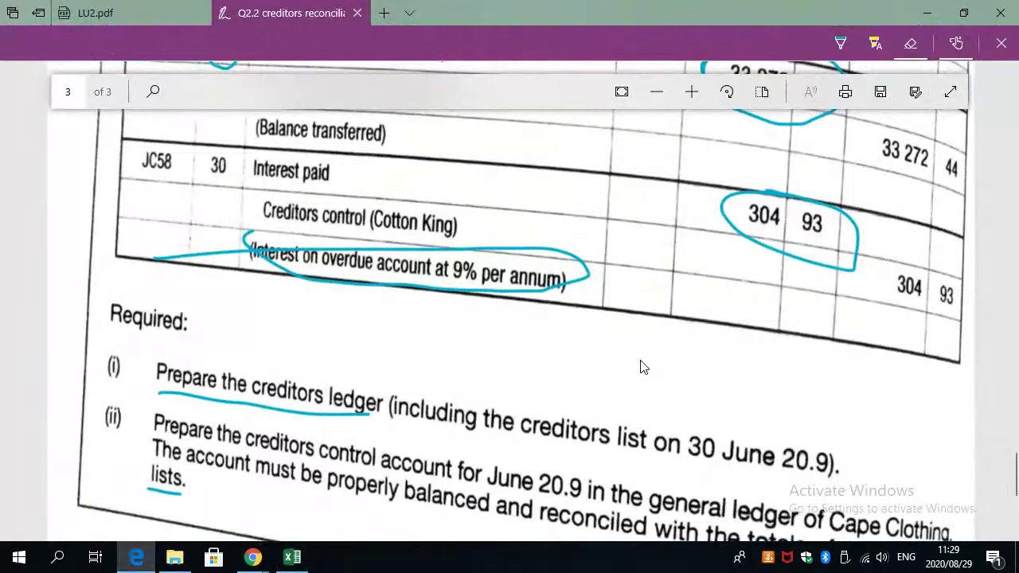
{"action": "key", "text": "alt+Tab"}
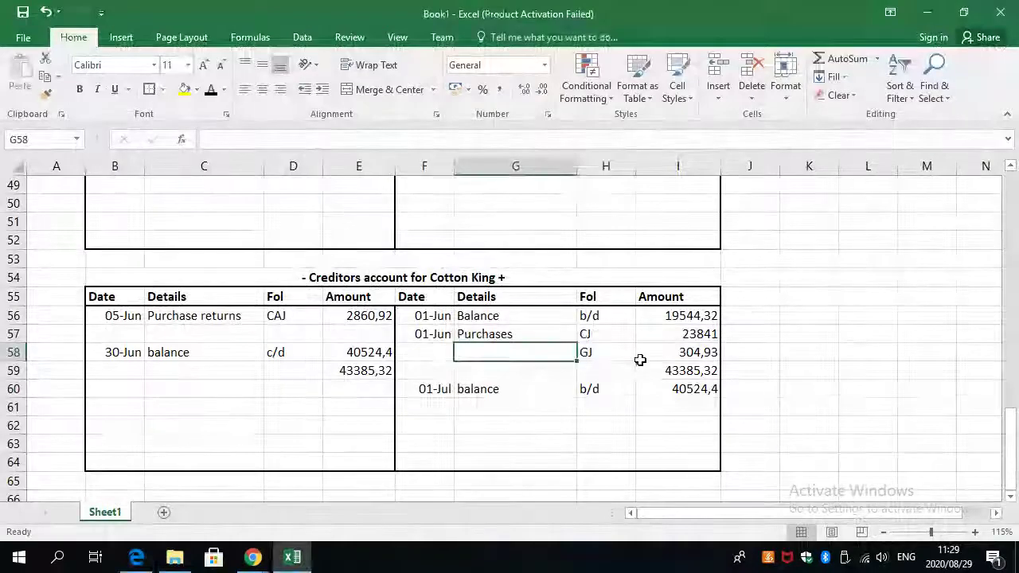
{"action": "key", "text": "Right"}
{"action": "key", "text": "Right"}
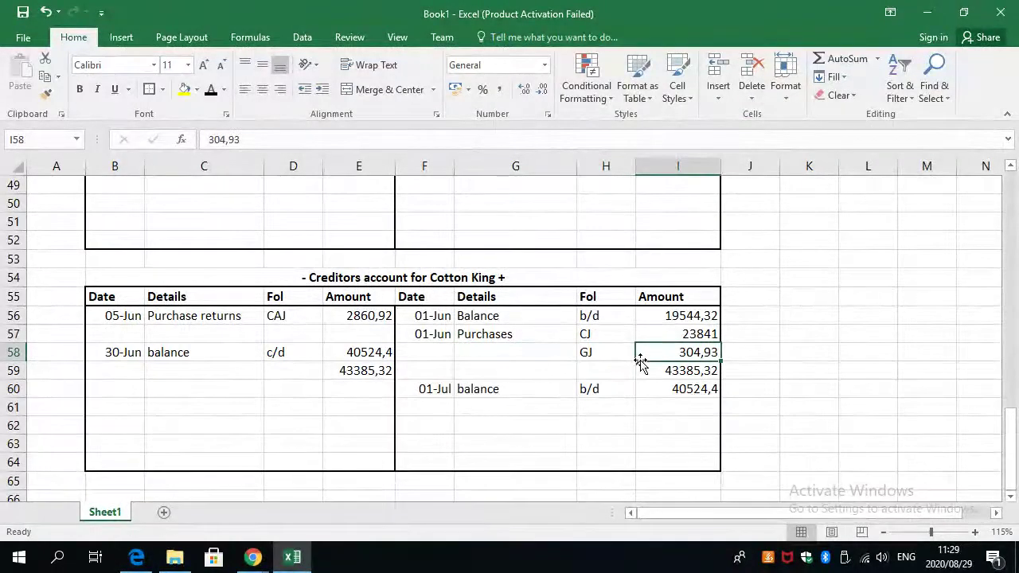
{"action": "key", "text": "Left"}
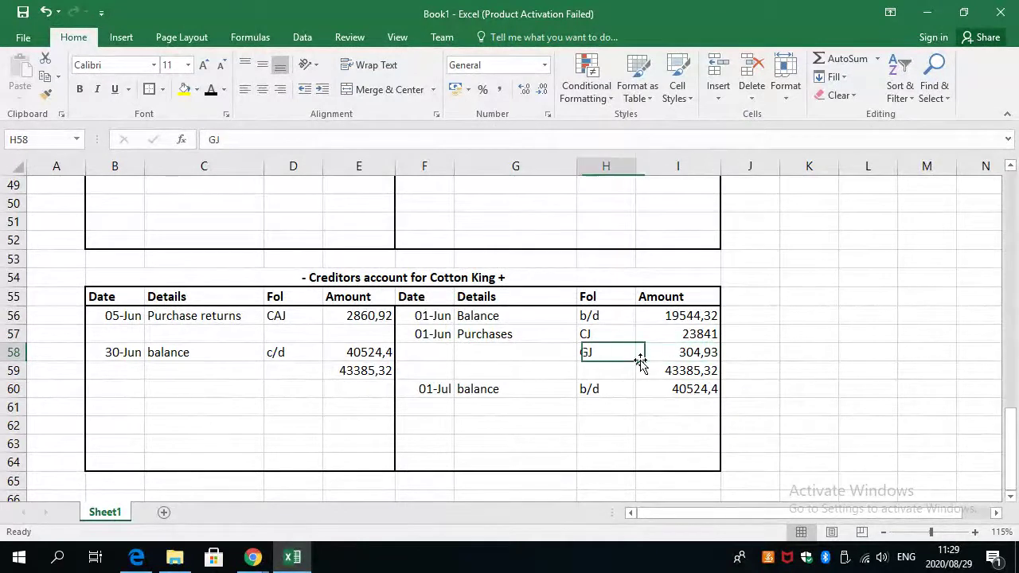
{"action": "key", "text": "Right"}
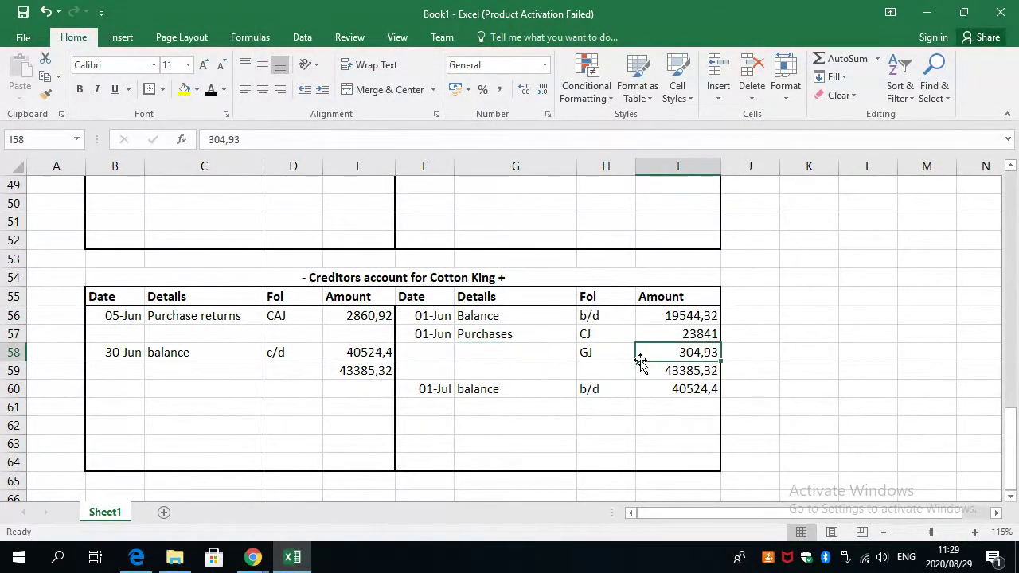
{"action": "key", "text": "Left"}
{"action": "key", "text": "Left"}
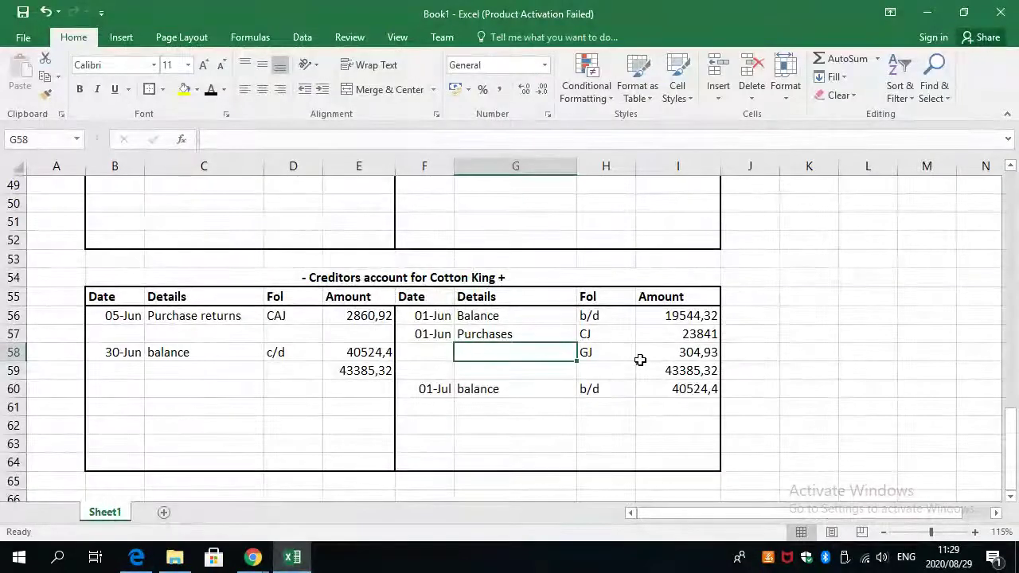
{"action": "type", "text": "="}
{"action": "scroll", "coordinate": [566, 297], "scroll_direction": "up", "scroll_amount": 6}
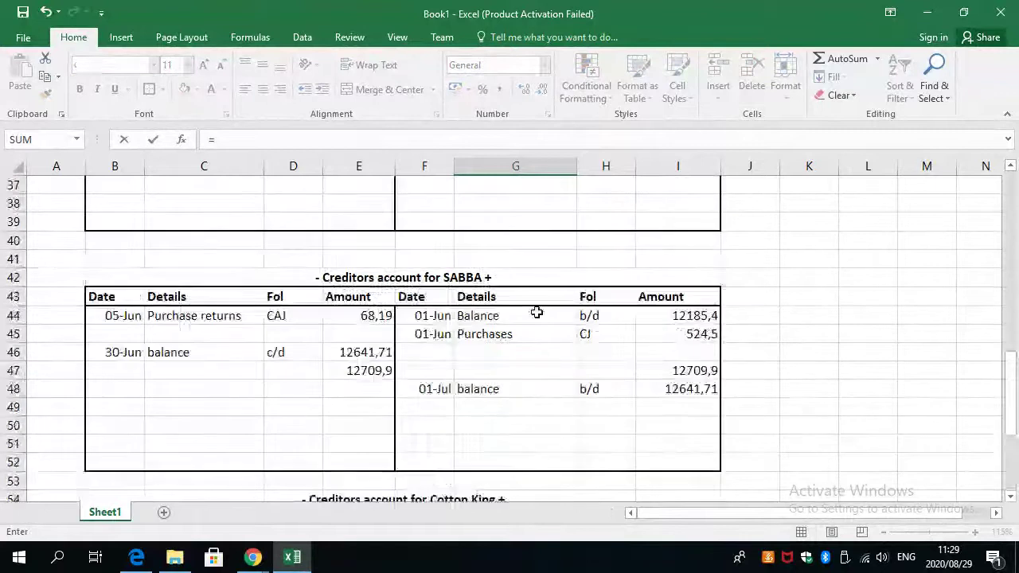
{"action": "scroll", "coordinate": [517, 323], "scroll_direction": "up", "scroll_amount": 9}
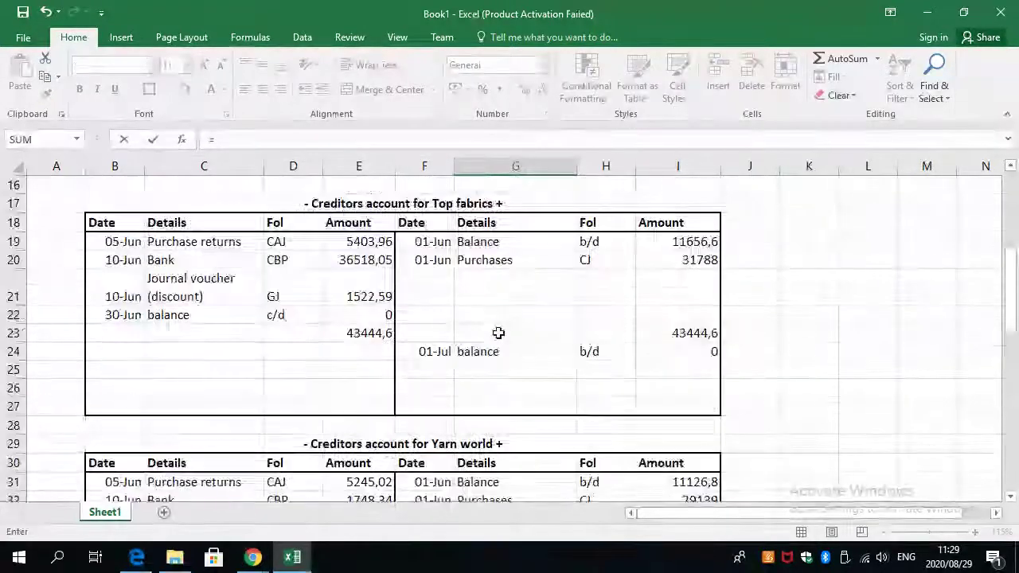
{"action": "left_click", "coordinate": [485, 307]}
{"action": "key", "text": "Return"}
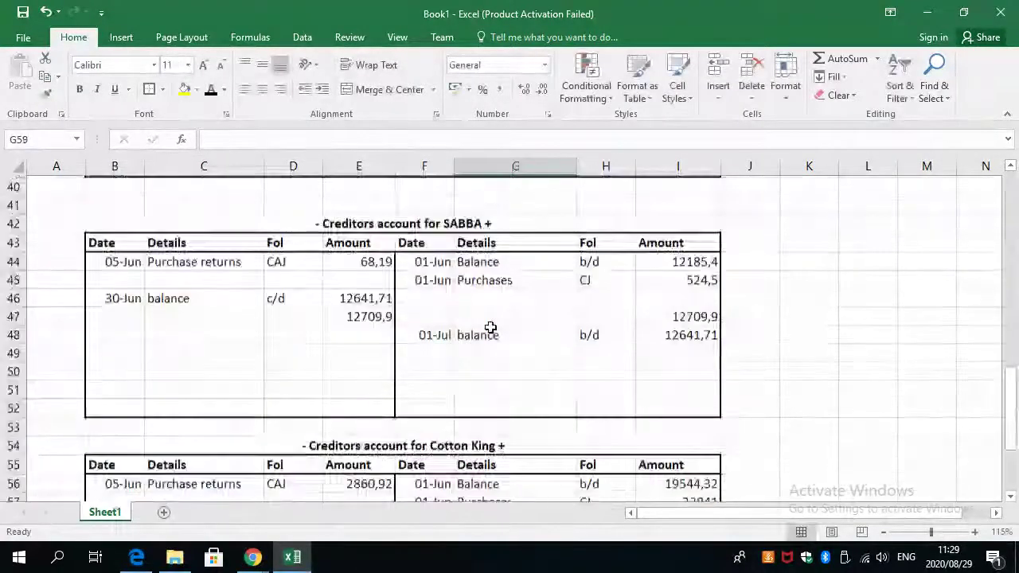
Enter 30 June as the date in F58 for the interest entry in Cotton King's creditors account.
{"action": "left_click", "coordinate": [432, 310]}
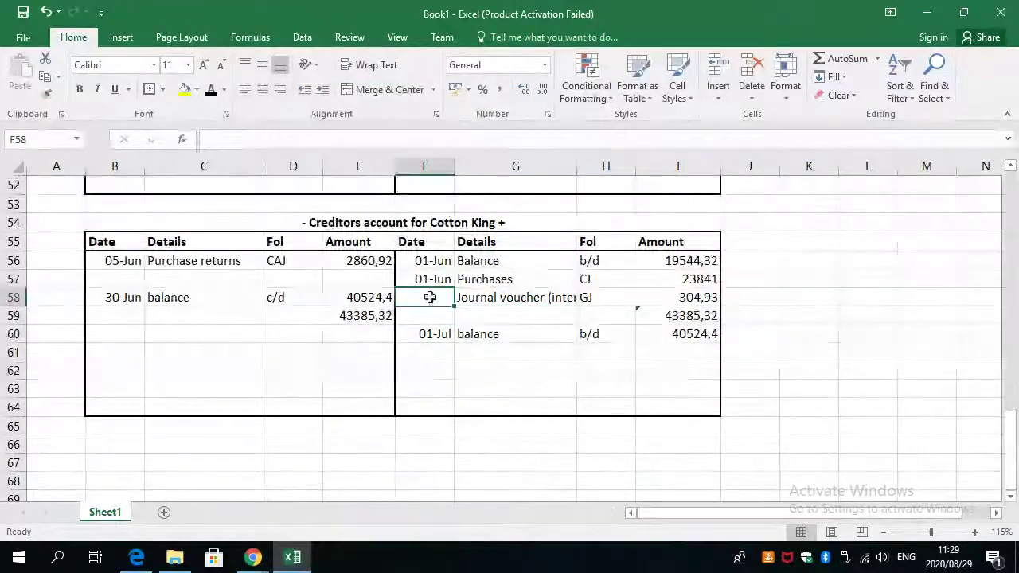
{"action": "key", "text": "alt+Tab"}
{"action": "key", "text": "alt+Tab"}
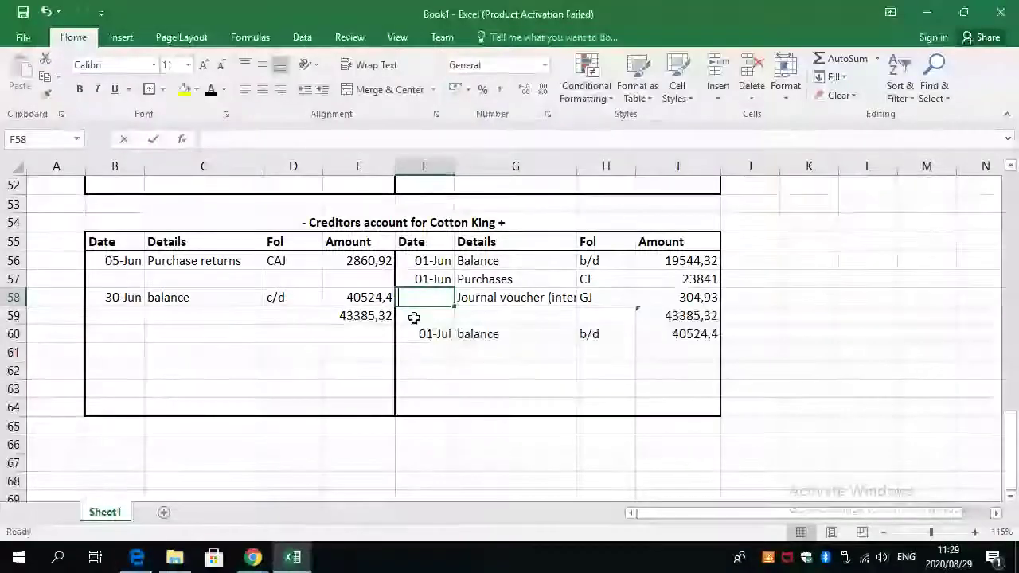
{"action": "type", "text": "30June"}
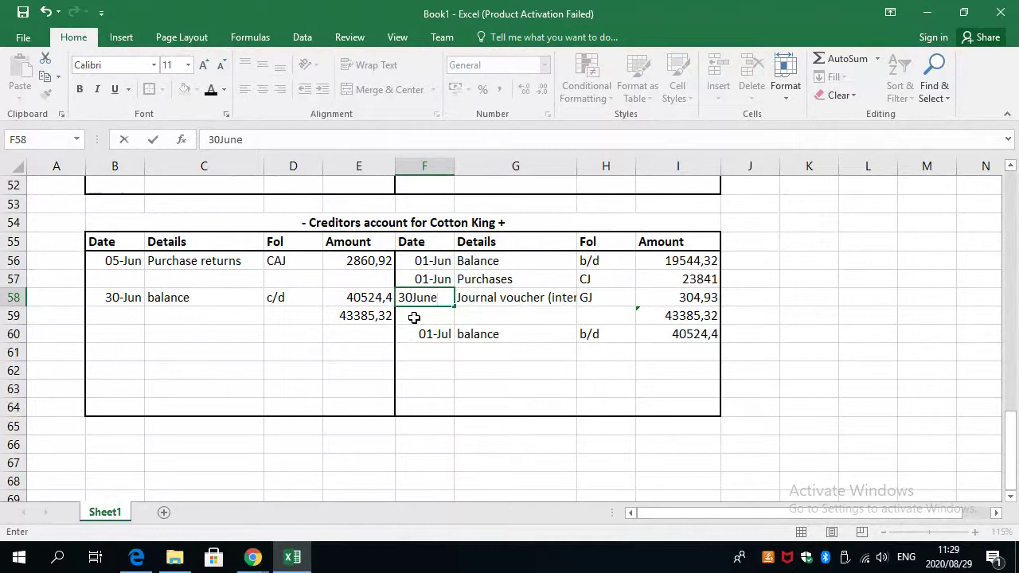
{"action": "key", "text": "Return"}
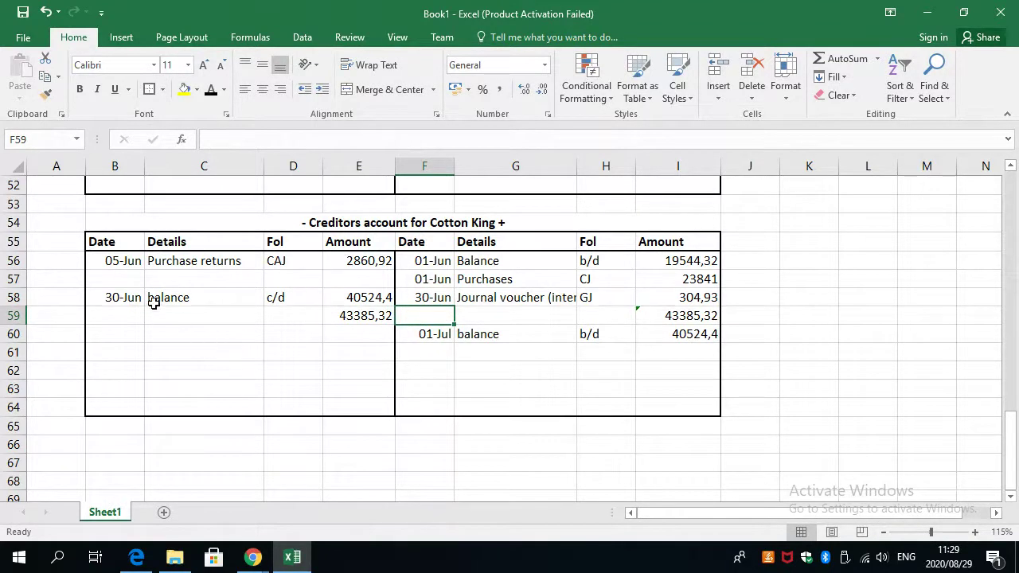
Clear the outdated closing balance and total from B58:E62 on the debit side of Cotton King's creditors account.
{"action": "left_click_drag", "start_coordinate": [133, 297], "coordinate": [342, 362]}
{"action": "right_click", "coordinate": [343, 361]}
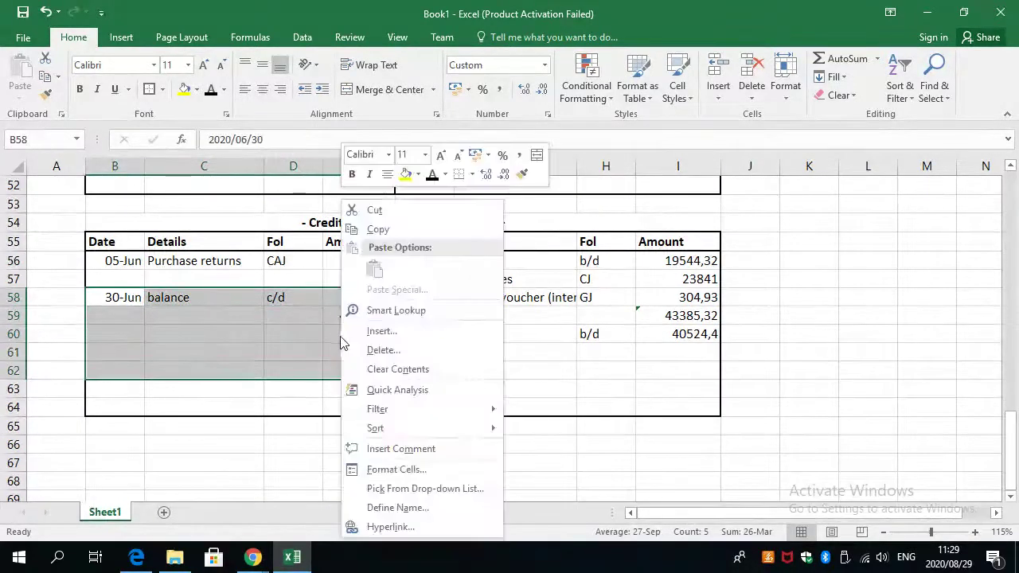
{"action": "left_click", "coordinate": [400, 368]}
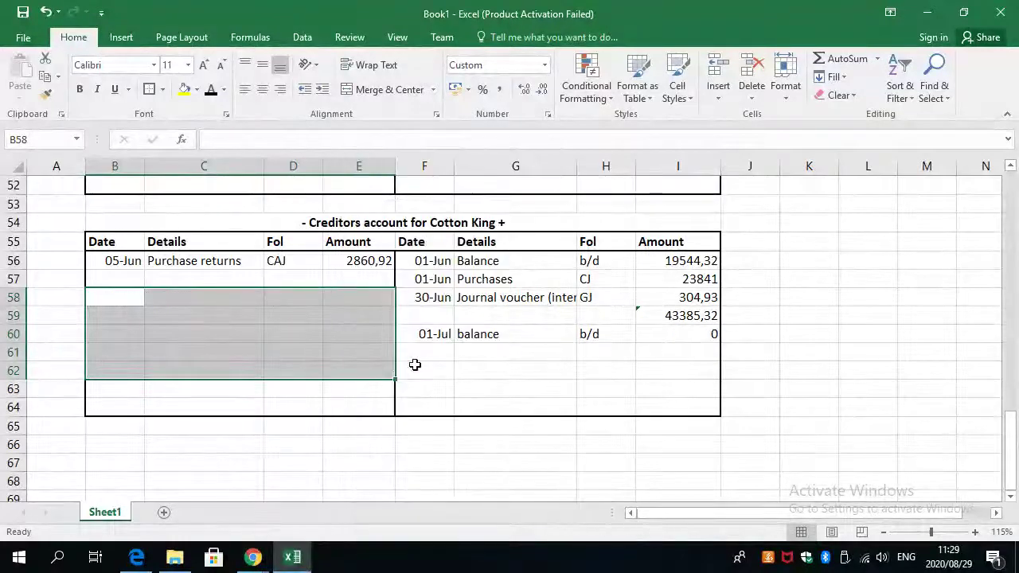
Clear the contents of F59:I63 to remove the old total and July opening balance from Cotton King's credit side.
{"action": "left_click", "coordinate": [493, 316]}
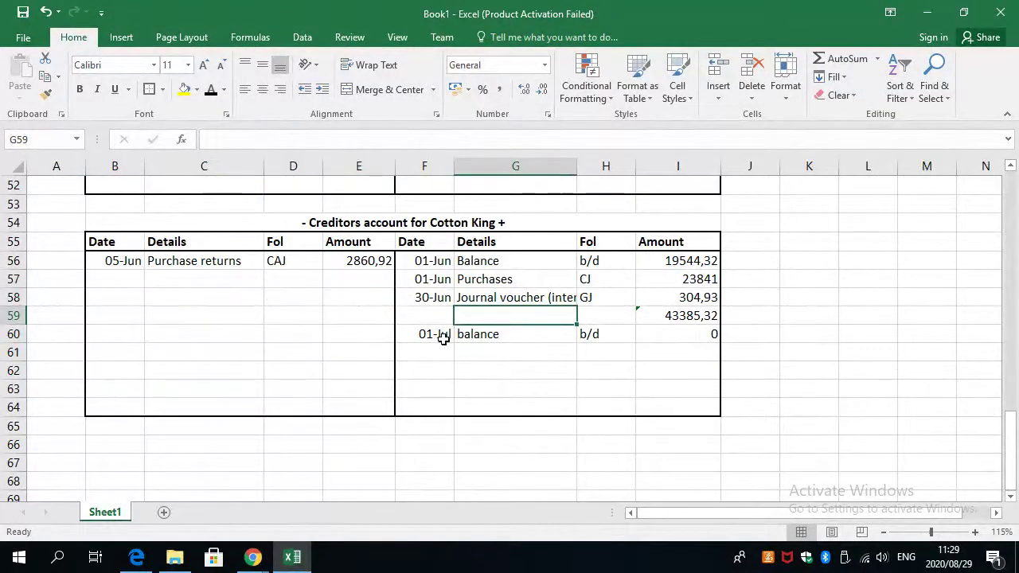
{"action": "left_click_drag", "start_coordinate": [436, 315], "coordinate": [669, 368]}
{"action": "right_click", "coordinate": [668, 368]}
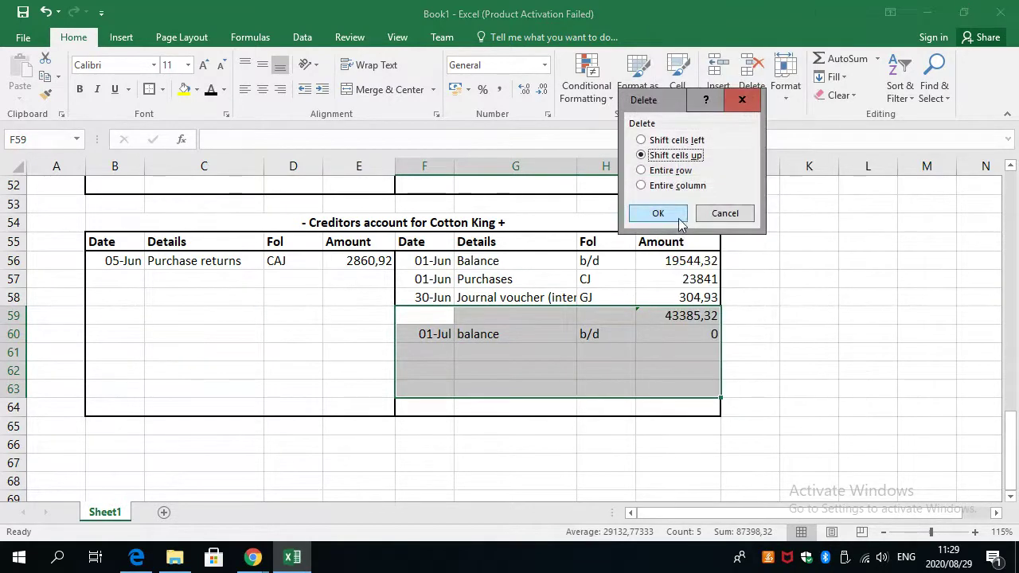
{"action": "left_click", "coordinate": [741, 99]}
{"action": "right_click", "coordinate": [568, 373]}
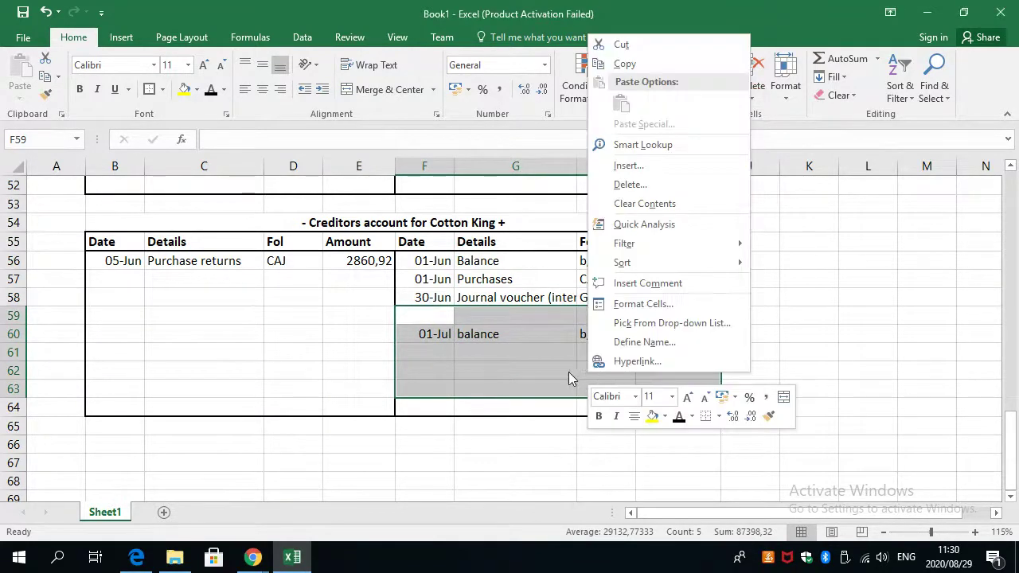
{"action": "left_click", "coordinate": [644, 203]}
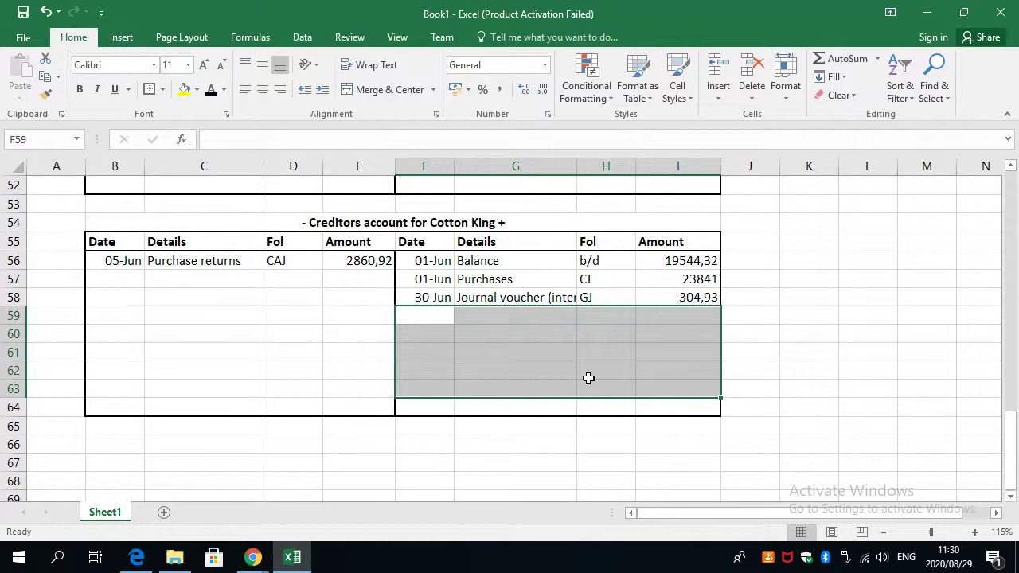
Try entering 304,93 as a debit amount in E57 of Cotton King's creditors account.
{"action": "left_click", "coordinate": [357, 283]}
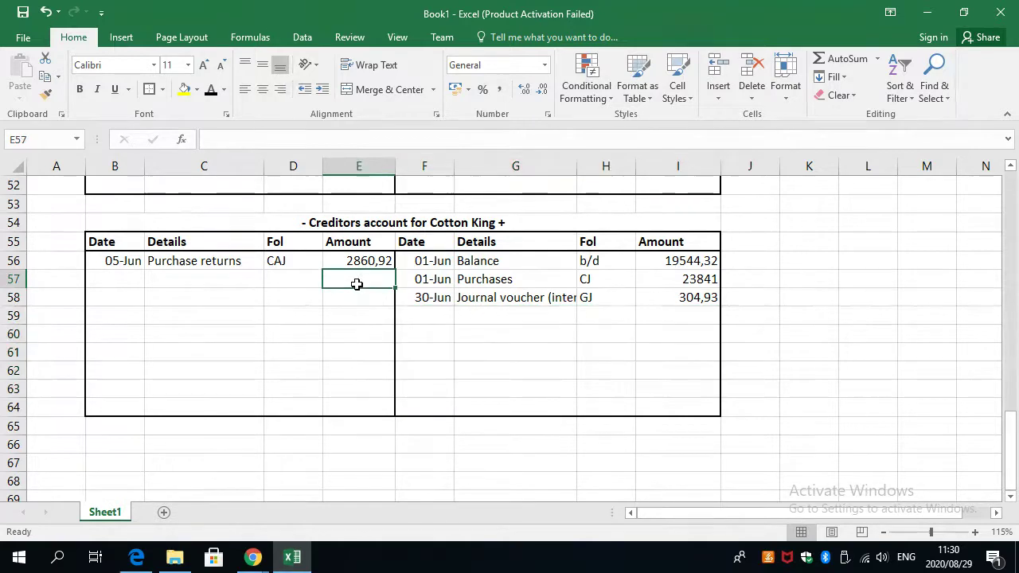
{"action": "type", "text": "300"}
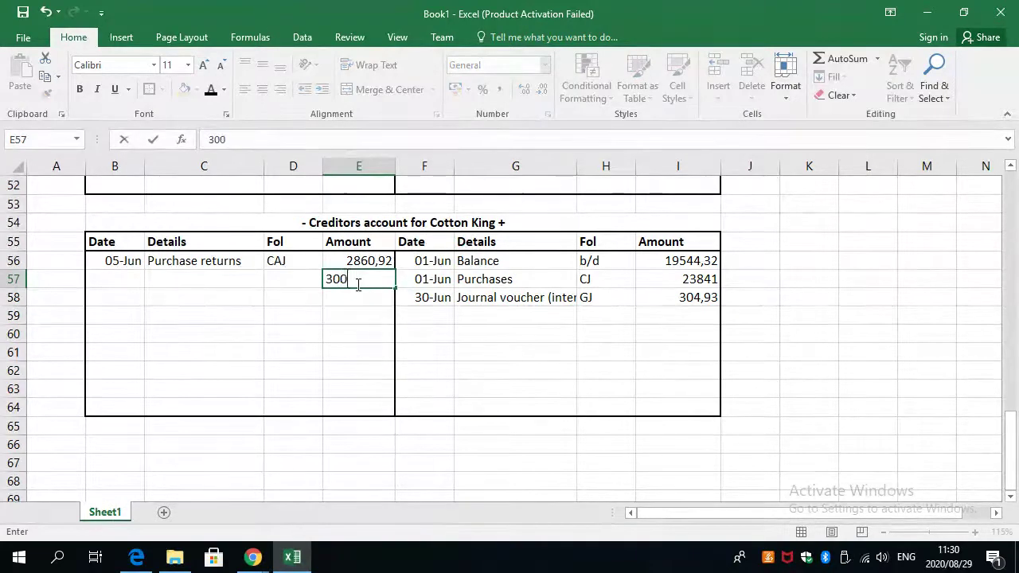
{"action": "key", "text": "BackSpace"}
{"action": "type", "text": "0"}
{"action": "key", "text": "BackSpace"}
{"action": "type", "text": "4"}
{"action": "type", "text": ","}
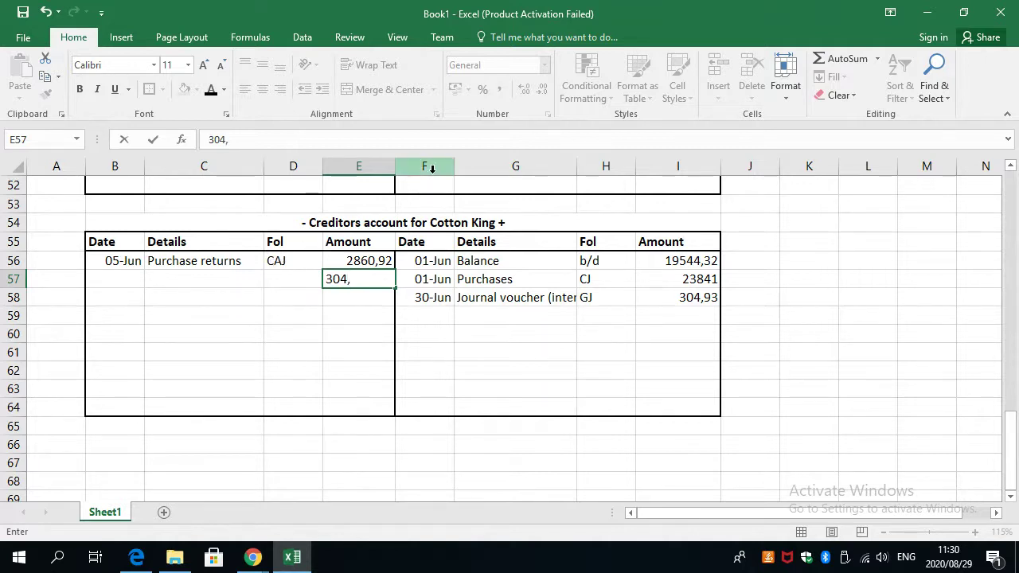
{"action": "type", "text": "93"}
{"action": "key", "text": "Return"}
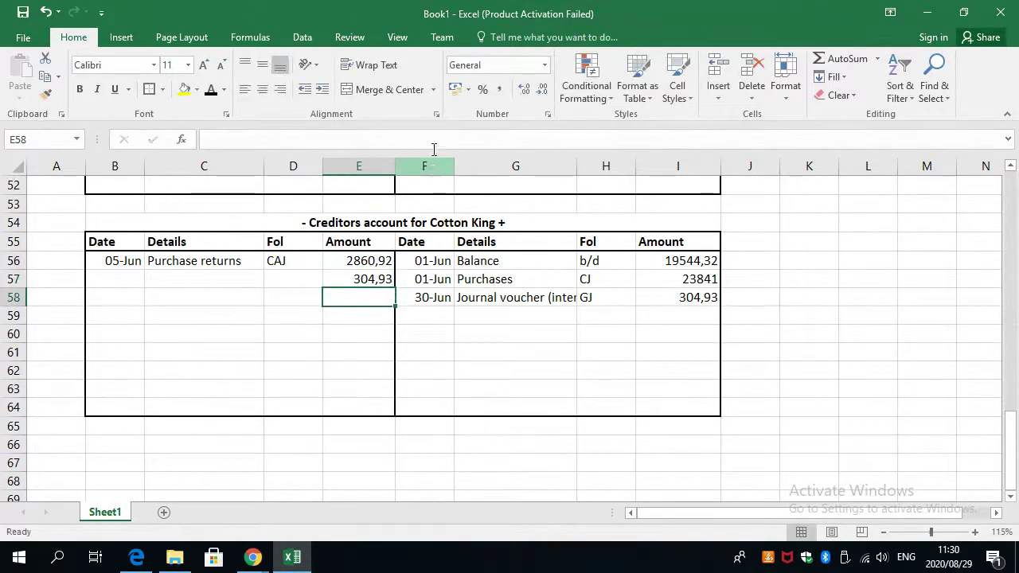
{"action": "left_click", "coordinate": [681, 308]}
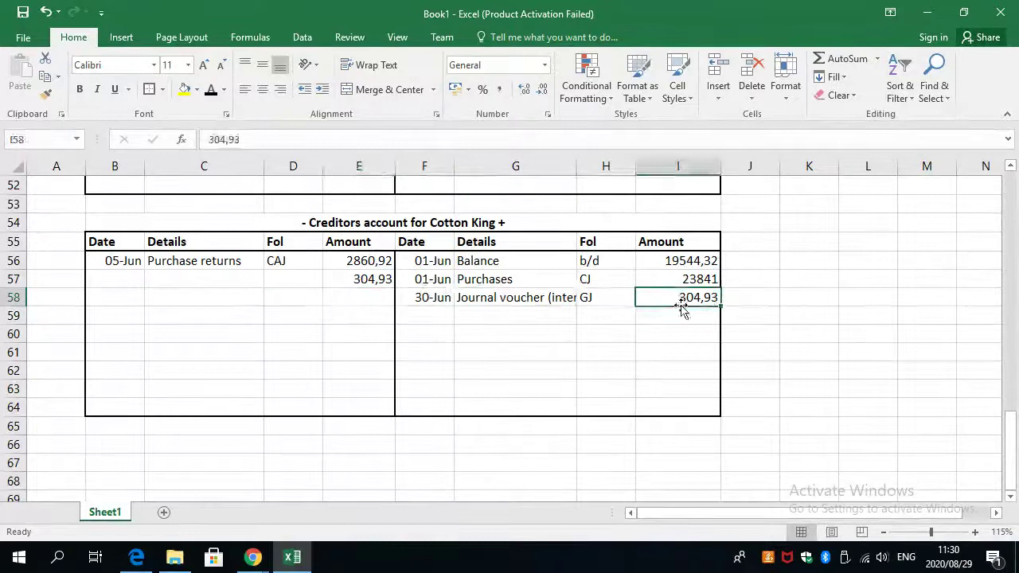
{"action": "left_click", "coordinate": [292, 279]}
{"action": "left_click", "coordinate": [210, 283]}
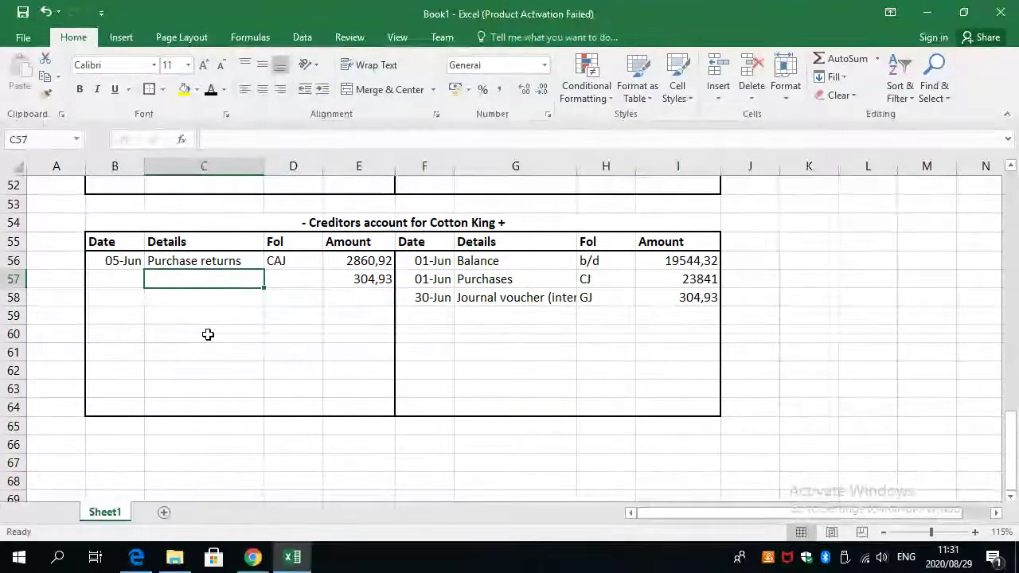
{"action": "type", "text": "="}
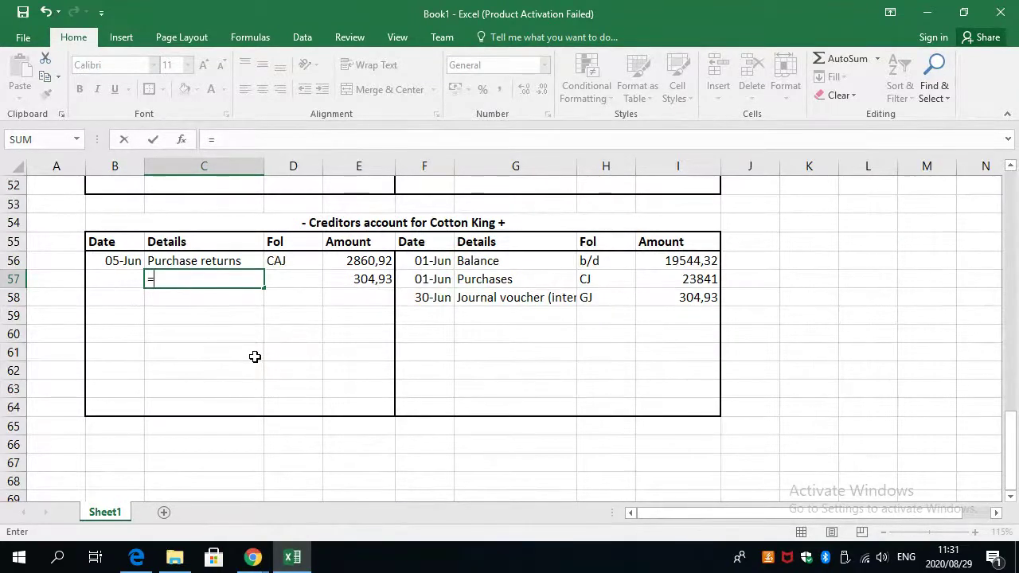
{"action": "key", "text": "alt+Tab"}
{"action": "scroll", "coordinate": [280, 377], "scroll_direction": "up", "scroll_amount": 10}
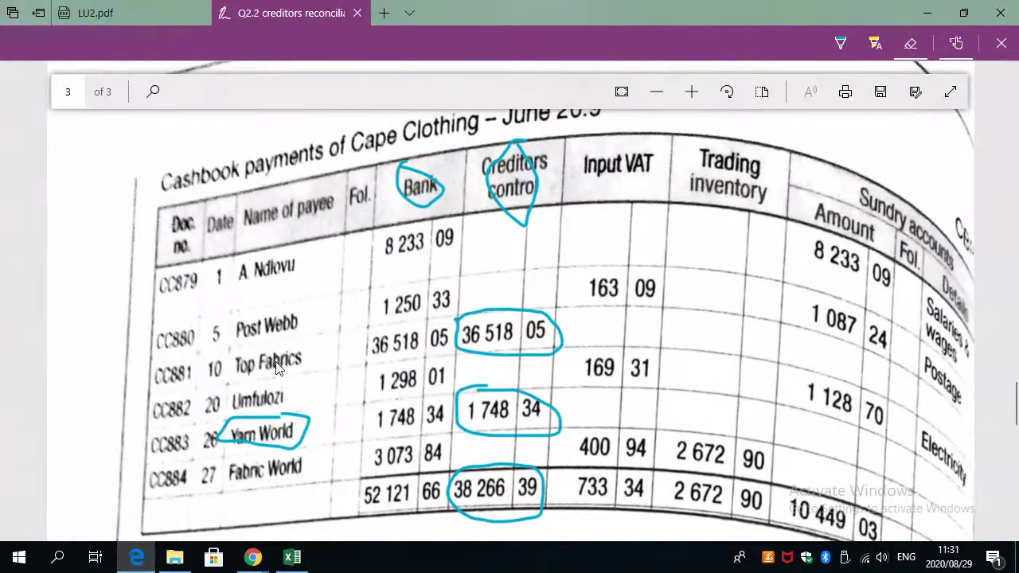
{"action": "scroll", "coordinate": [280, 369], "scroll_direction": "up", "scroll_amount": 1}
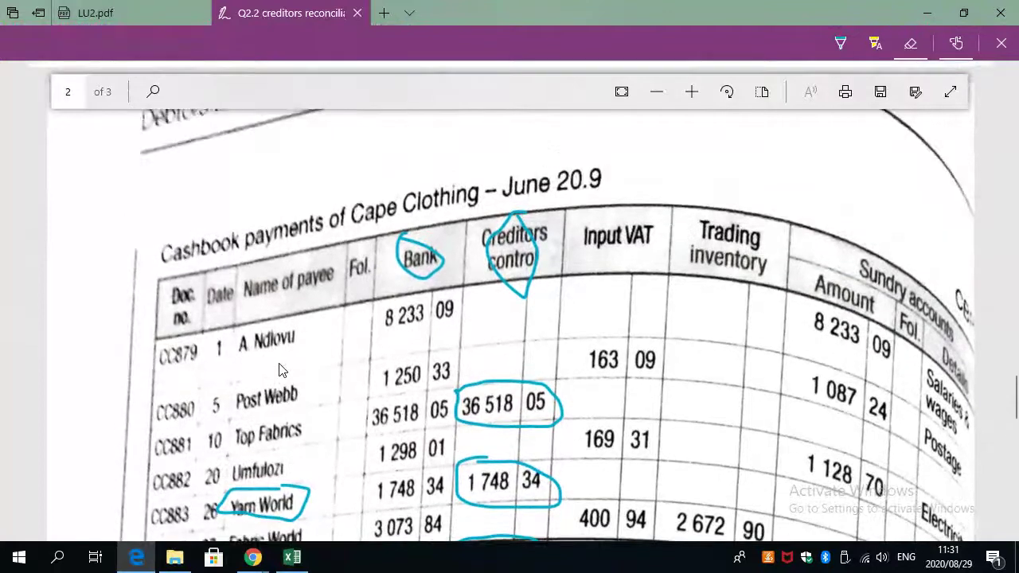
{"action": "scroll", "coordinate": [301, 343], "scroll_direction": "down", "scroll_amount": 1}
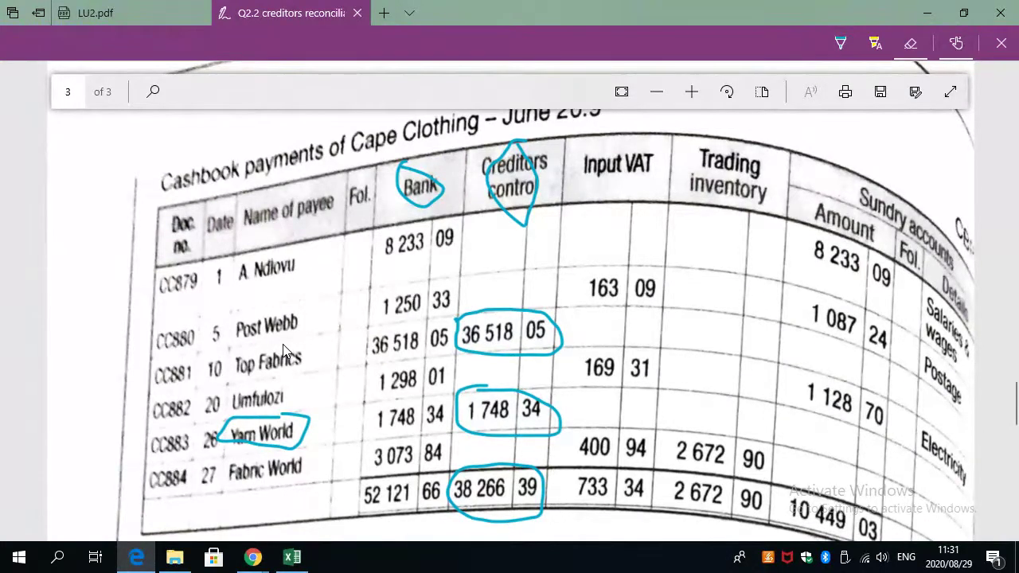
{"action": "key", "text": "alt+Tab"}
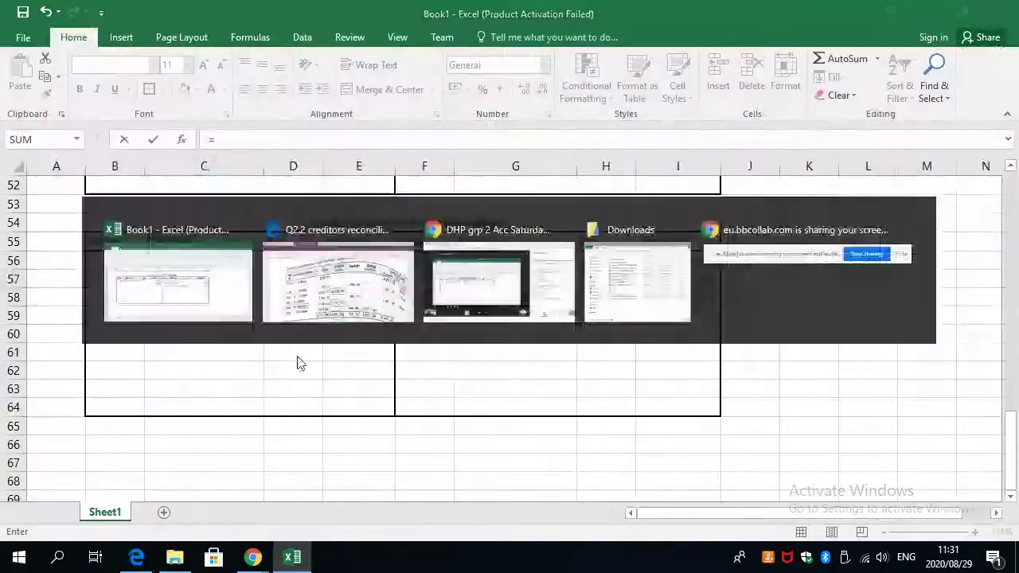
Circle the Interest paid line of journal entry JC58 dated 30 in the PDF with the pen.
{"action": "scroll", "coordinate": [300, 362], "scroll_direction": "down", "scroll_amount": 1}
{"action": "scroll", "coordinate": [300, 362], "scroll_direction": "down", "scroll_amount": 10}
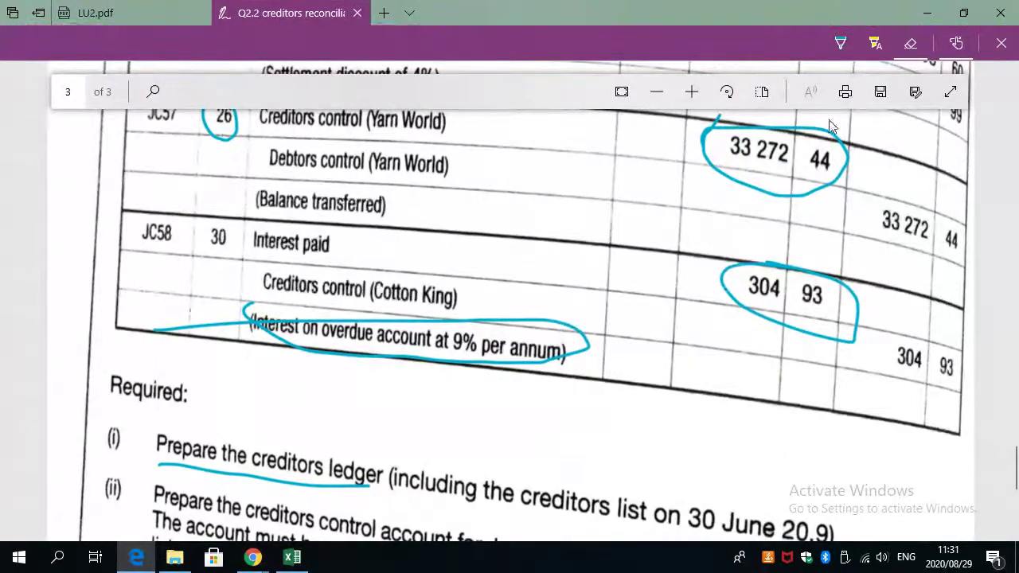
{"action": "left_click", "coordinate": [844, 45]}
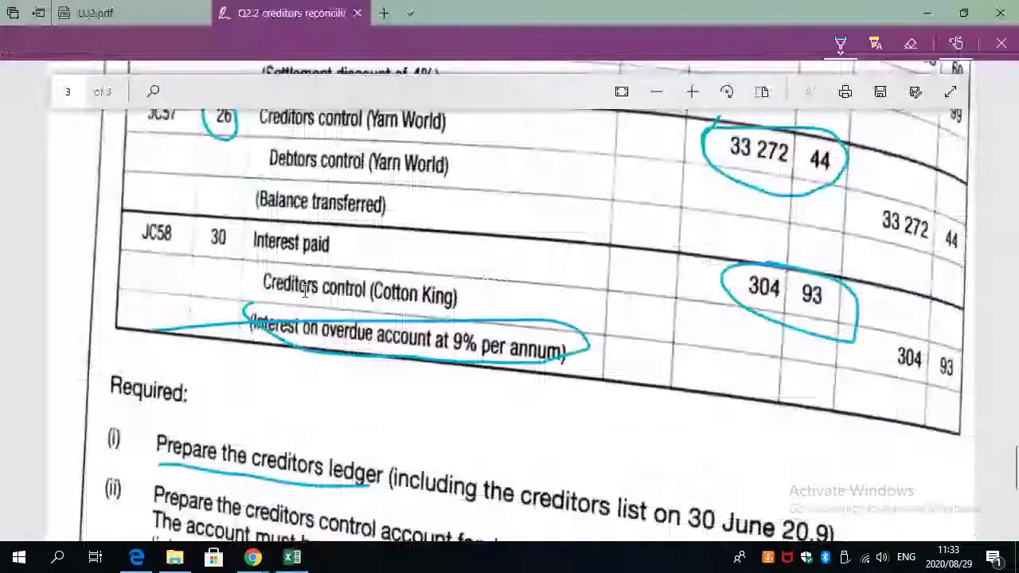
{"action": "scroll", "coordinate": [306, 303], "scroll_direction": "up", "scroll_amount": 1}
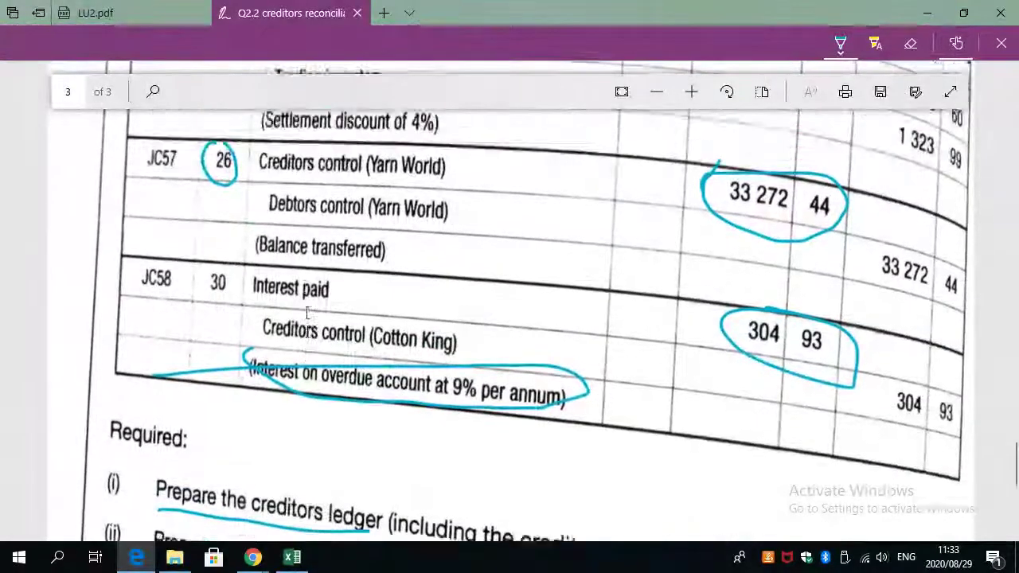
{"action": "scroll", "coordinate": [306, 313], "scroll_direction": "up", "scroll_amount": 1}
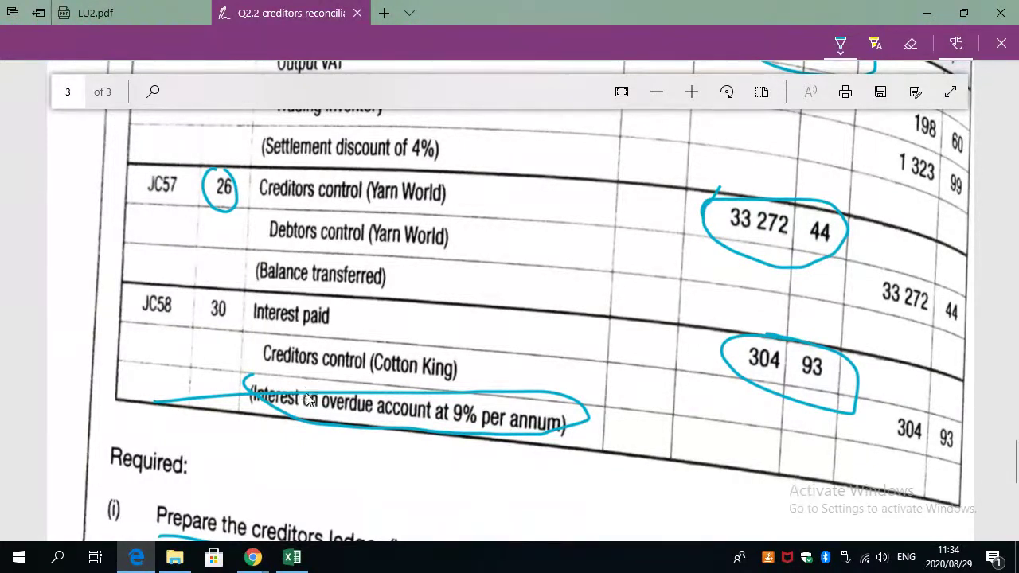
{"action": "key", "text": "alt+Tab"}
{"action": "scroll", "coordinate": [295, 394], "scroll_direction": "up", "scroll_amount": 2}
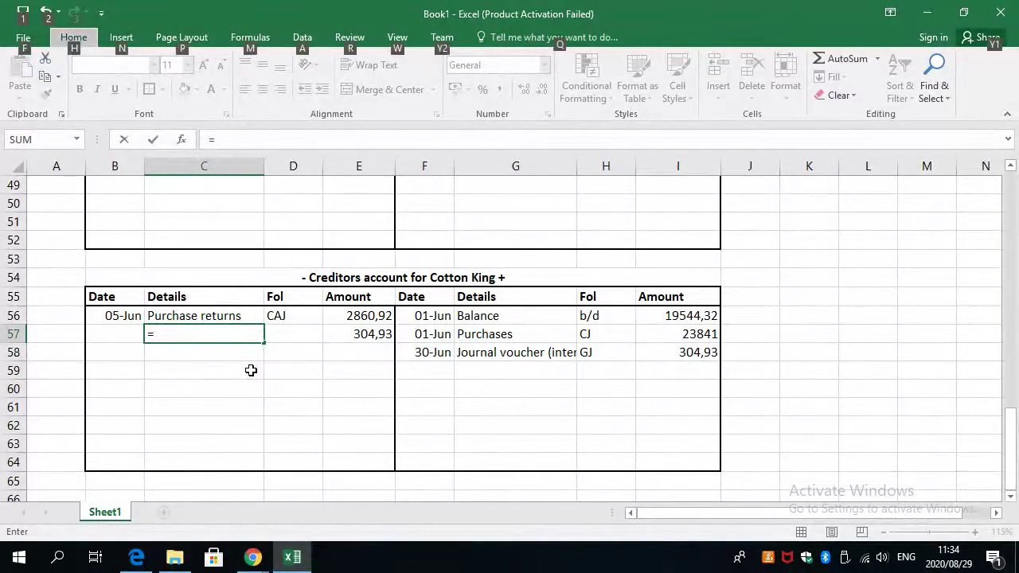
{"action": "key", "text": "alt+Tab"}
{"action": "mouse_move", "coordinate": [141, 289]}
{"action": "left_mouse_down"}
{"action": "mouse_move", "coordinate": [145, 316]}
{"action": "mouse_move", "coordinate": [267, 350]}
{"action": "mouse_move", "coordinate": [331, 330]}
{"action": "mouse_move", "coordinate": [205, 288]}
{"action": "mouse_move", "coordinate": [138, 297]}
{"action": "left_mouse_up"}
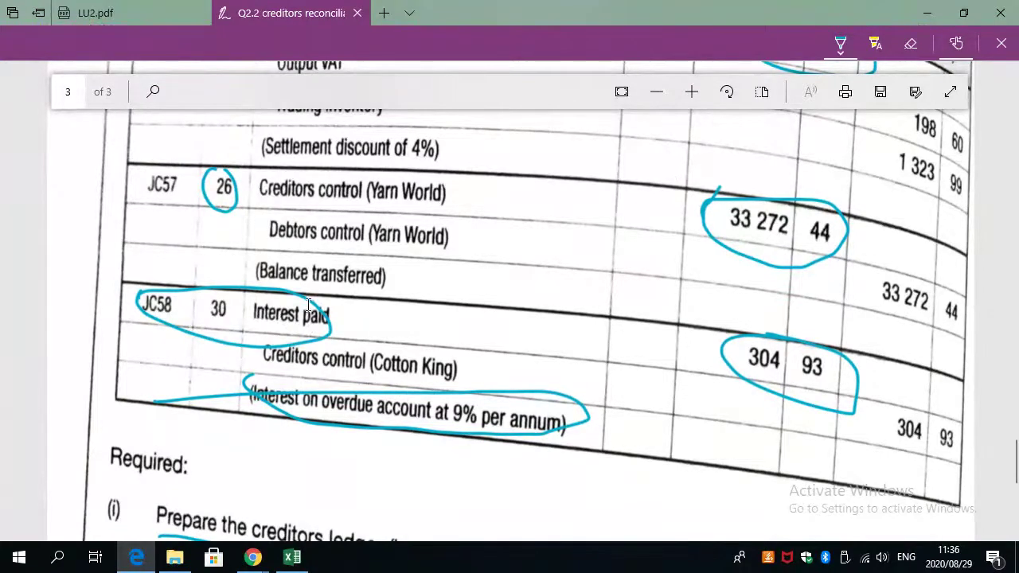
{"action": "key", "text": "alt+Tab"}
{"action": "type", "text": "="}
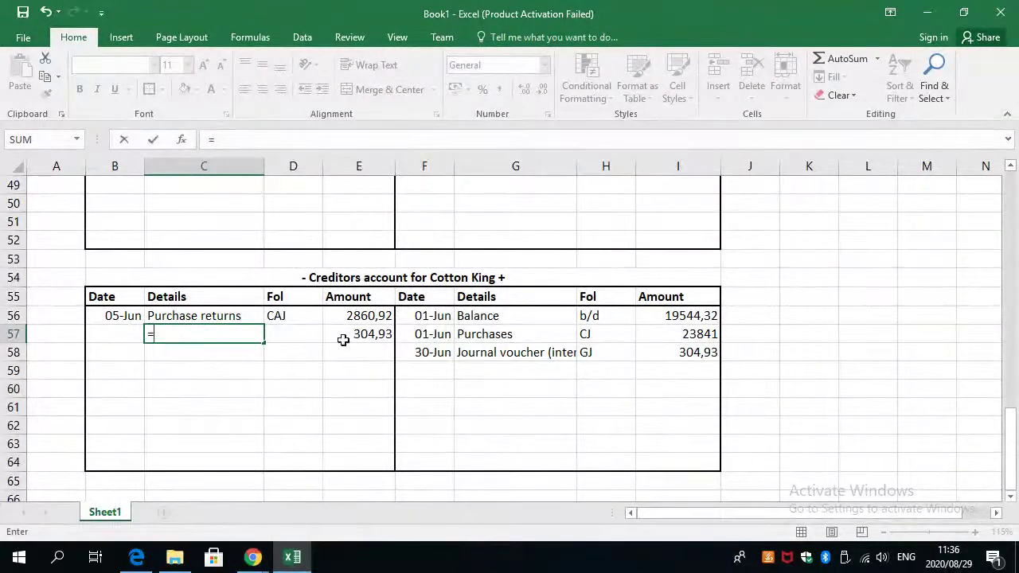
{"action": "left_click", "coordinate": [362, 333]}
{"action": "type", "text": "0"}
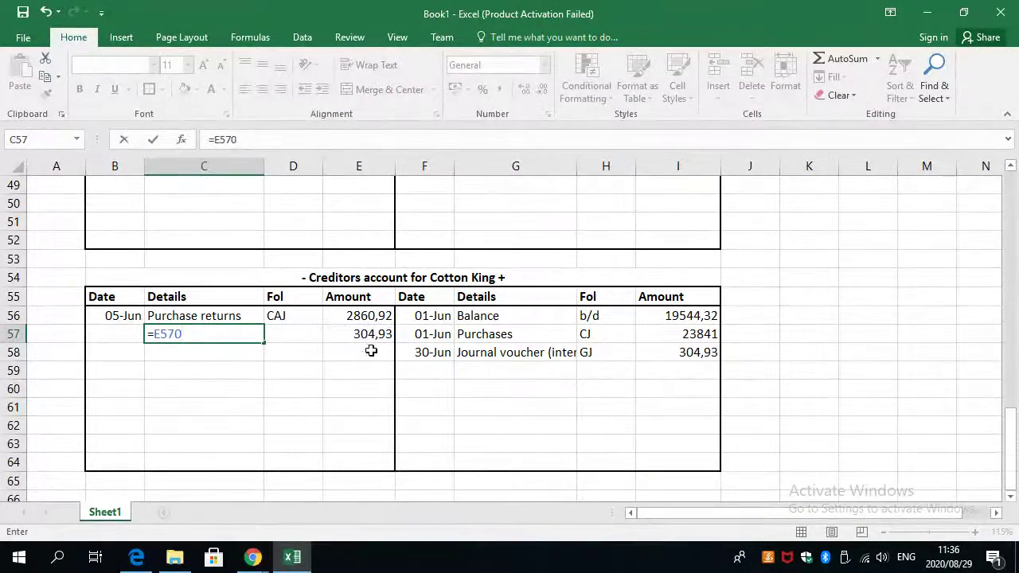
{"action": "key", "text": "BackSpace"}
{"action": "key", "text": "Return"}
{"action": "key", "text": "Return"}
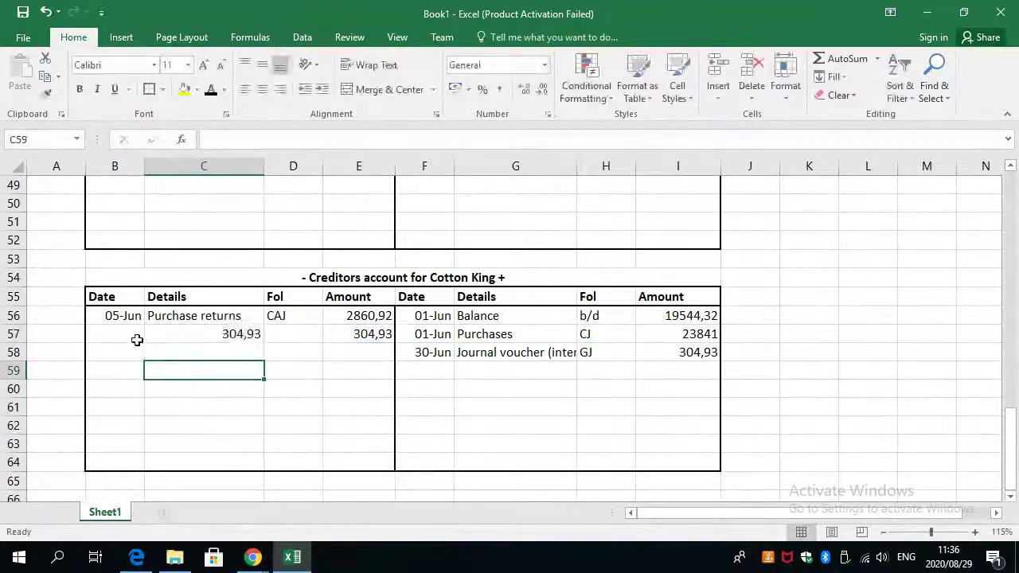
Clear the trial debit entry from C57:E57 in Cotton King's creditors account.
{"action": "left_click_drag", "start_coordinate": [239, 334], "coordinate": [375, 339]}
{"action": "right_click", "coordinate": [375, 339]}
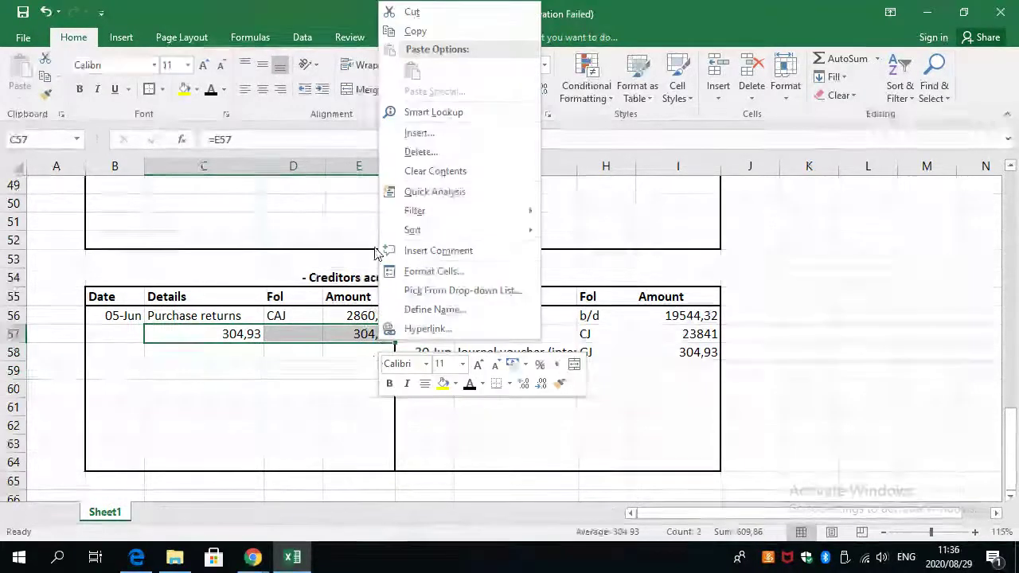
{"action": "left_click", "coordinate": [391, 173]}
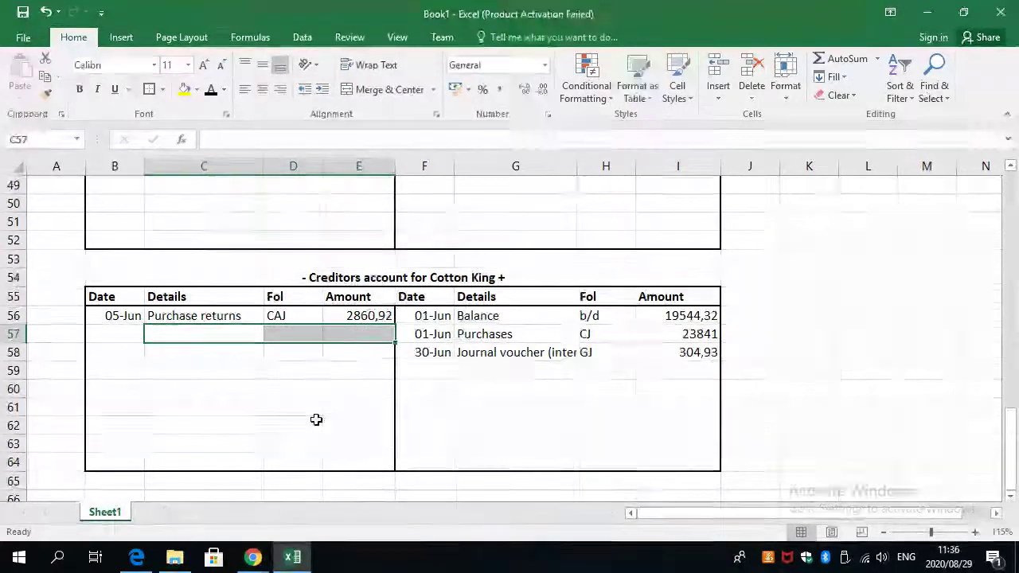
{"action": "left_click", "coordinate": [316, 410]}
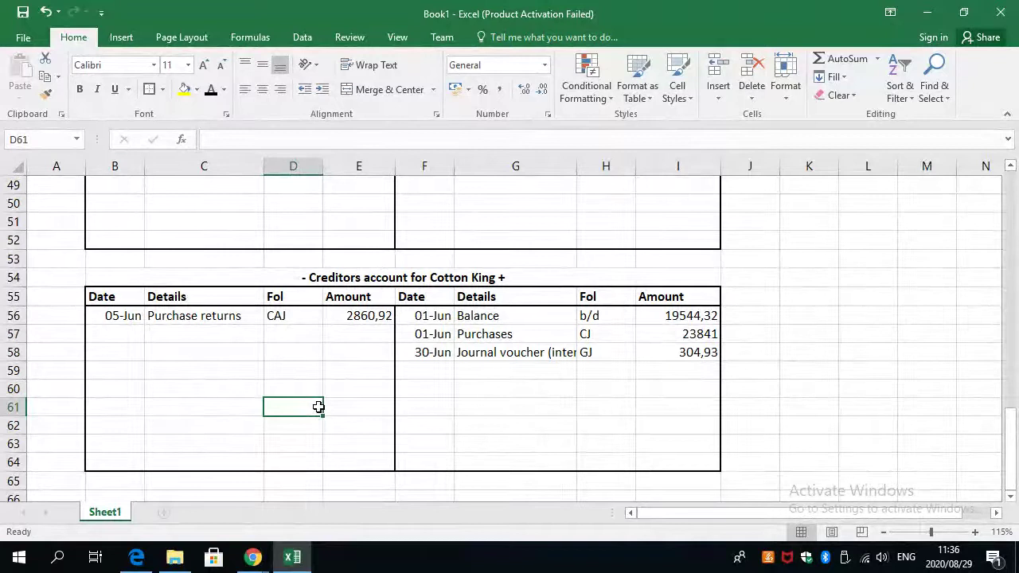
{"action": "scroll", "coordinate": [320, 407], "scroll_direction": "down", "scroll_amount": 1}
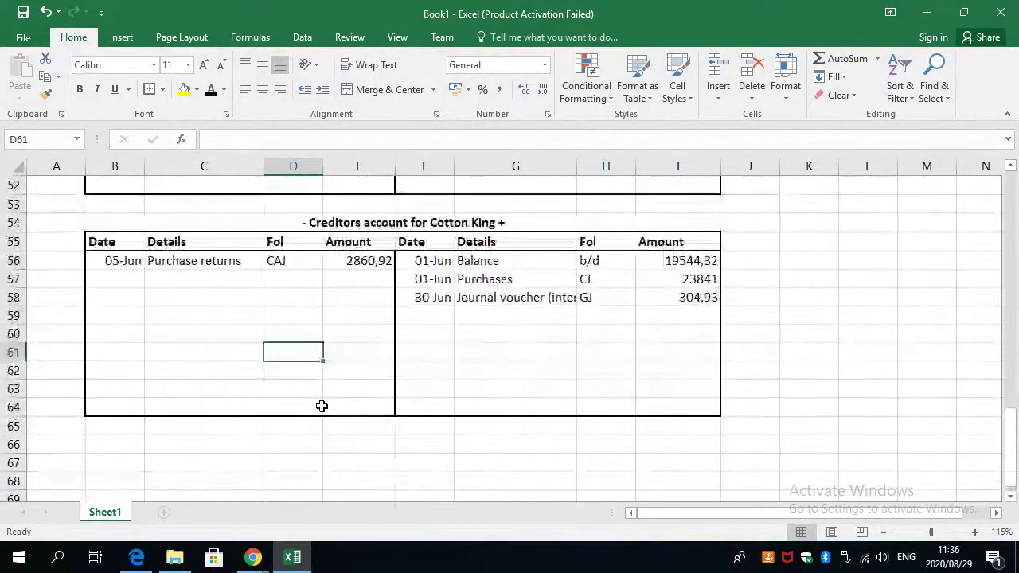
{"action": "scroll", "coordinate": [321, 406], "scroll_direction": "up", "scroll_amount": 1}
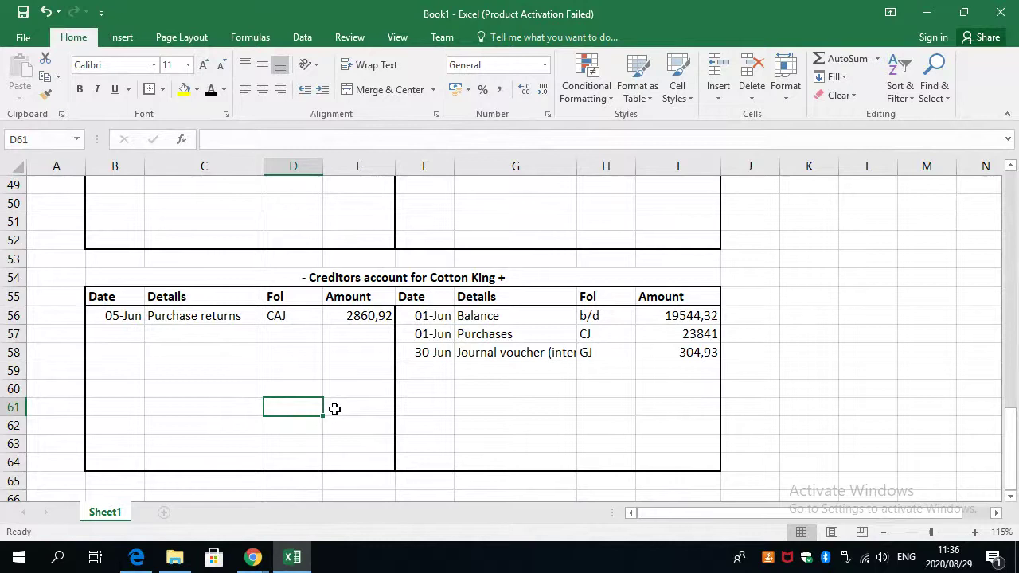
{"action": "key", "text": "alt+Tab"}
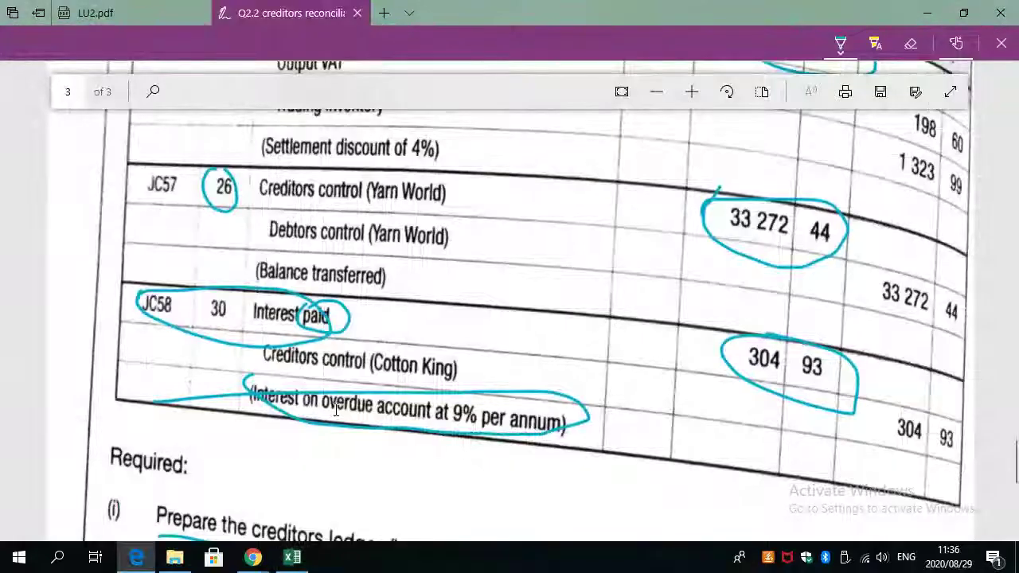
{"action": "key", "text": "alt+Tab"}
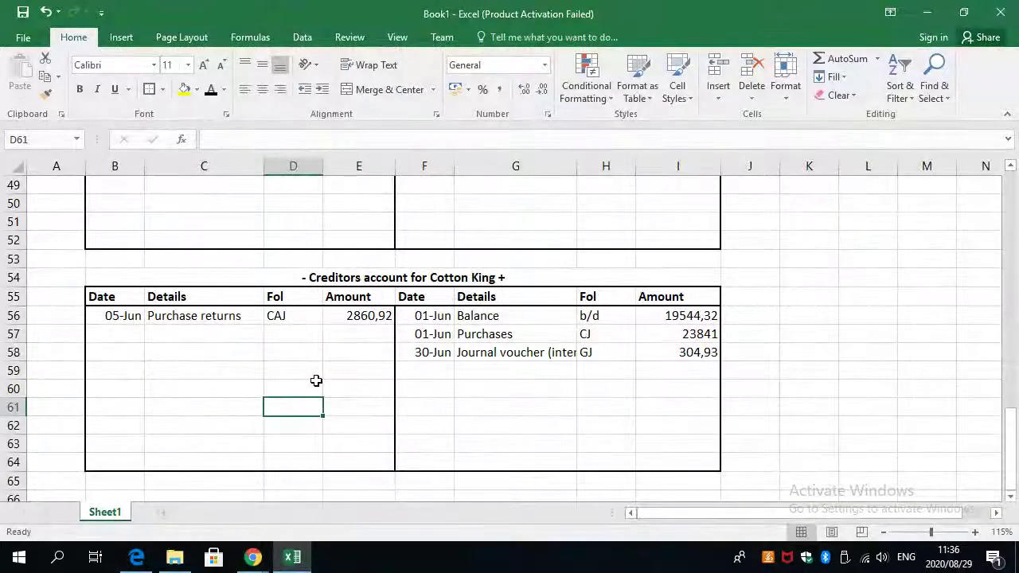
{"action": "left_click", "coordinate": [702, 356]}
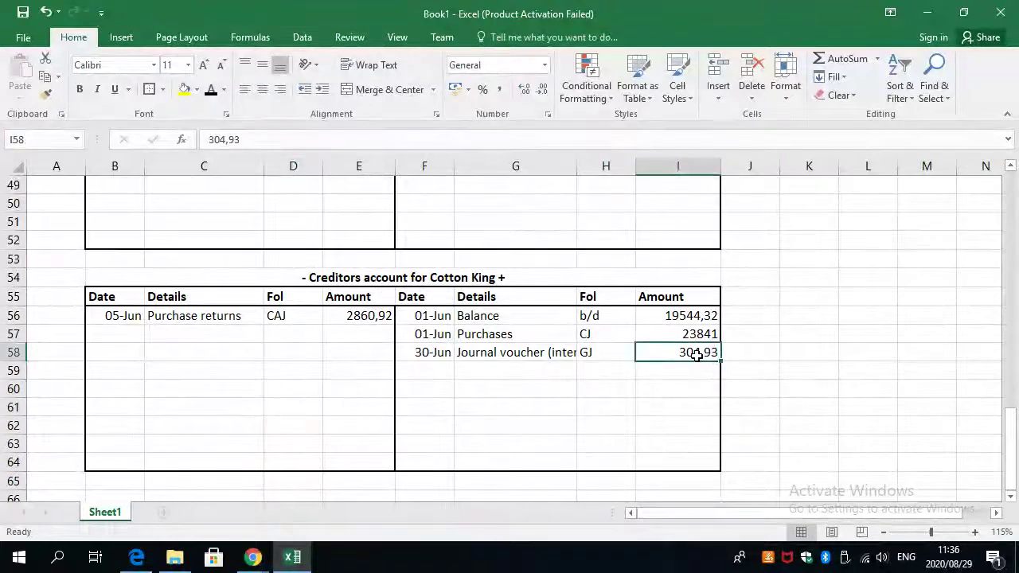
{"action": "left_click", "coordinate": [352, 335]}
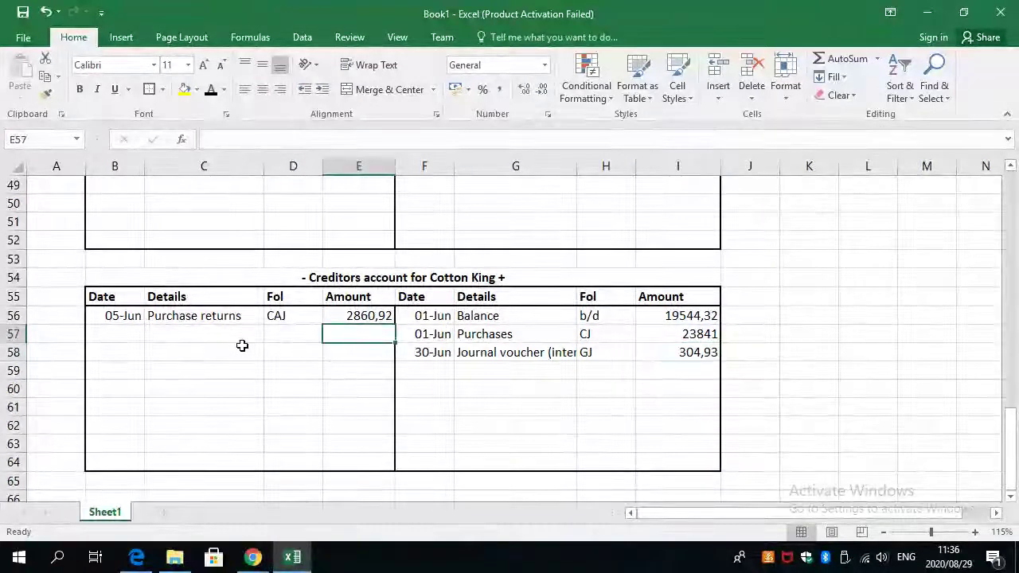
{"action": "left_click_drag", "start_coordinate": [119, 337], "coordinate": [365, 338]}
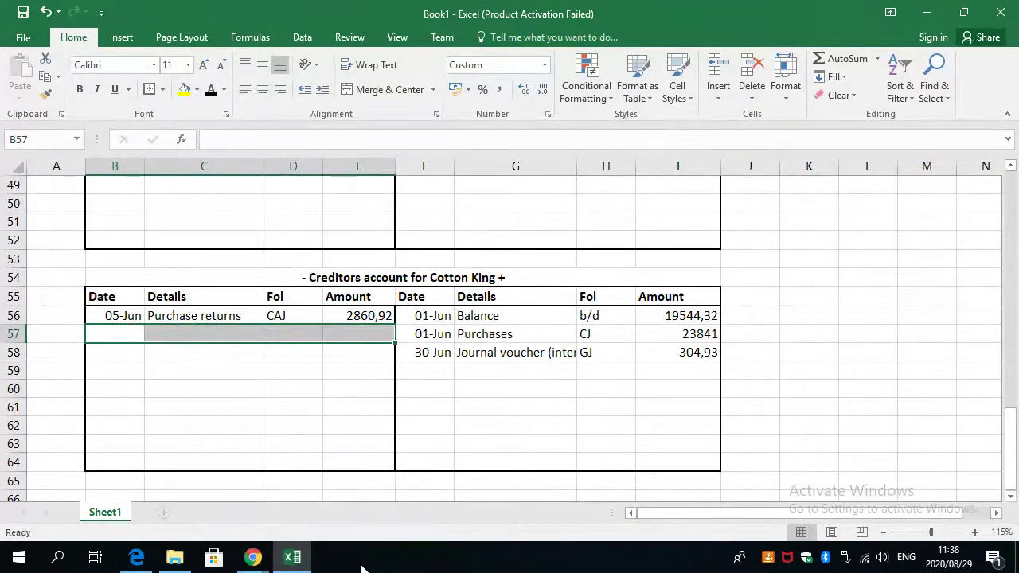
{"action": "scroll", "coordinate": [257, 394], "scroll_direction": "down", "scroll_amount": 1}
{"action": "scroll", "coordinate": [229, 394], "scroll_direction": "up", "scroll_amount": 1}
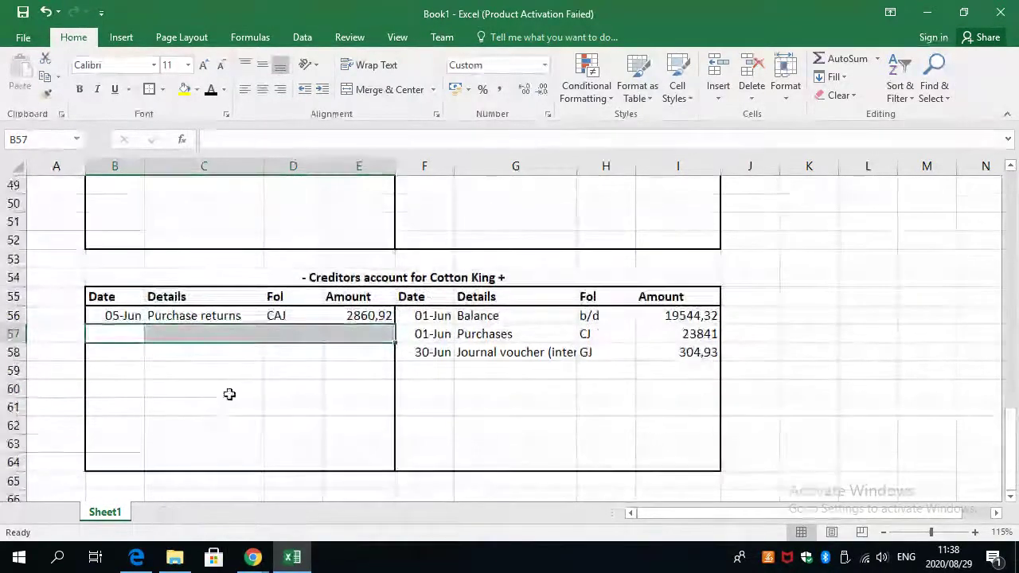
{"action": "left_click", "coordinate": [230, 394]}
{"action": "left_click", "coordinate": [152, 350]}
{"action": "left_click", "coordinate": [319, 425]}
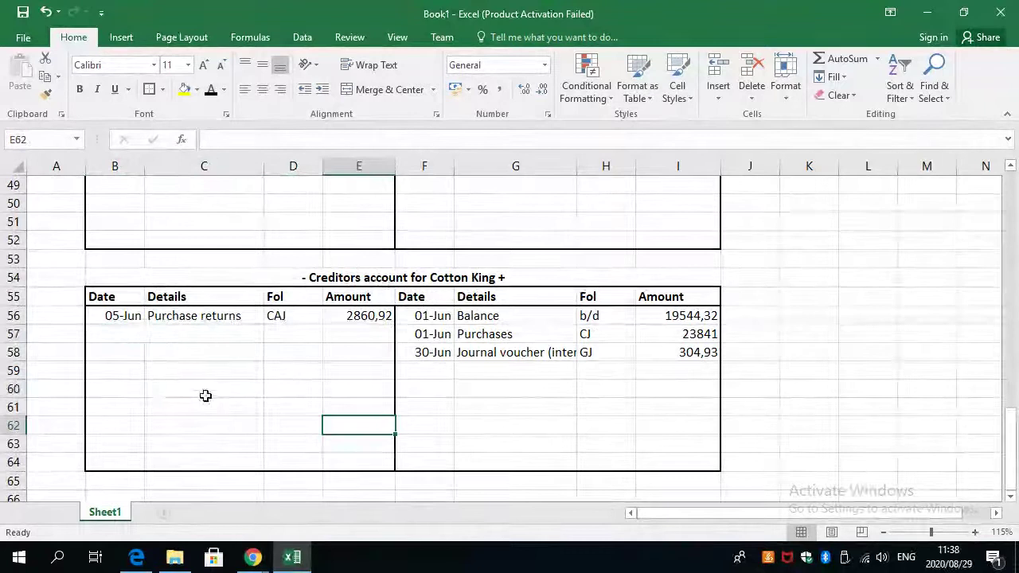
{"action": "scroll", "coordinate": [382, 388], "scroll_direction": "down", "scroll_amount": 1}
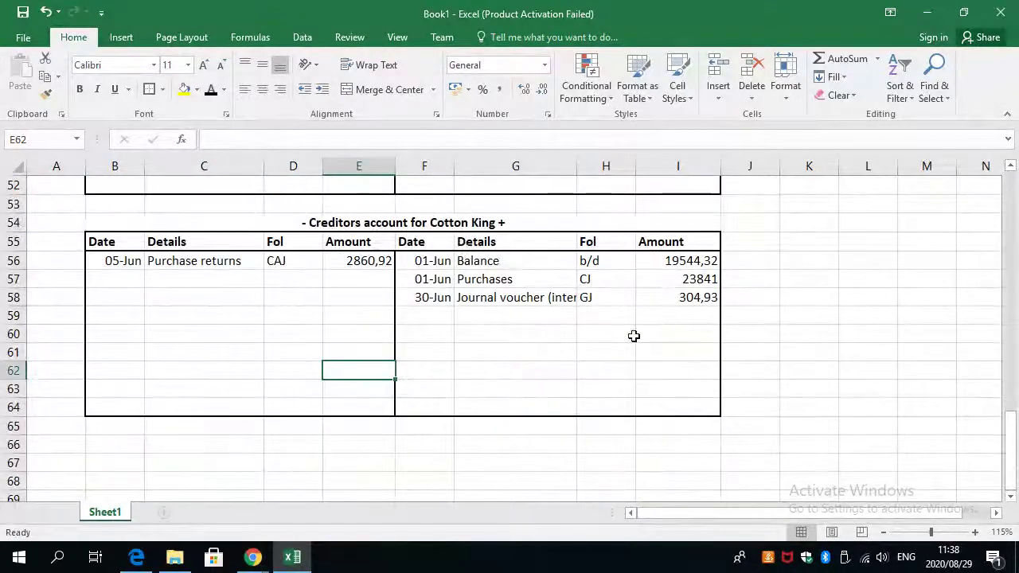
{"action": "left_click", "coordinate": [634, 335]}
{"action": "left_click", "coordinate": [653, 335]}
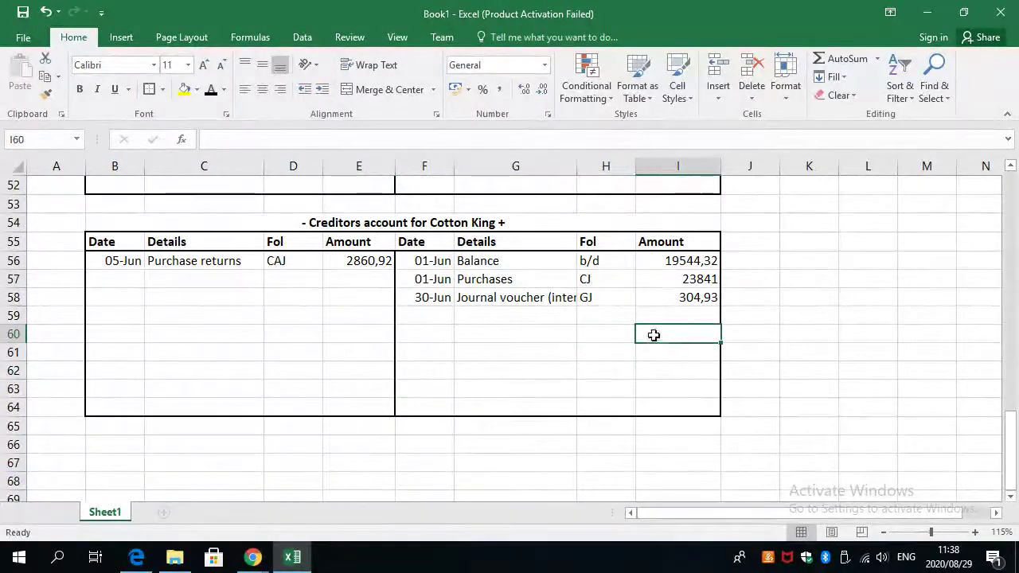
{"action": "type", "text": "=s"}
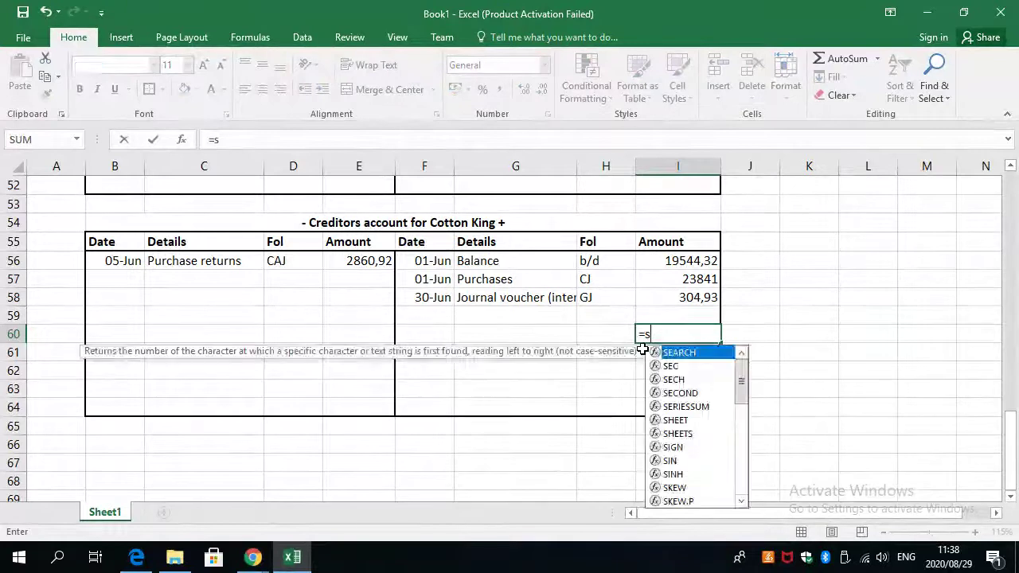
{"action": "type", "text": "um("}
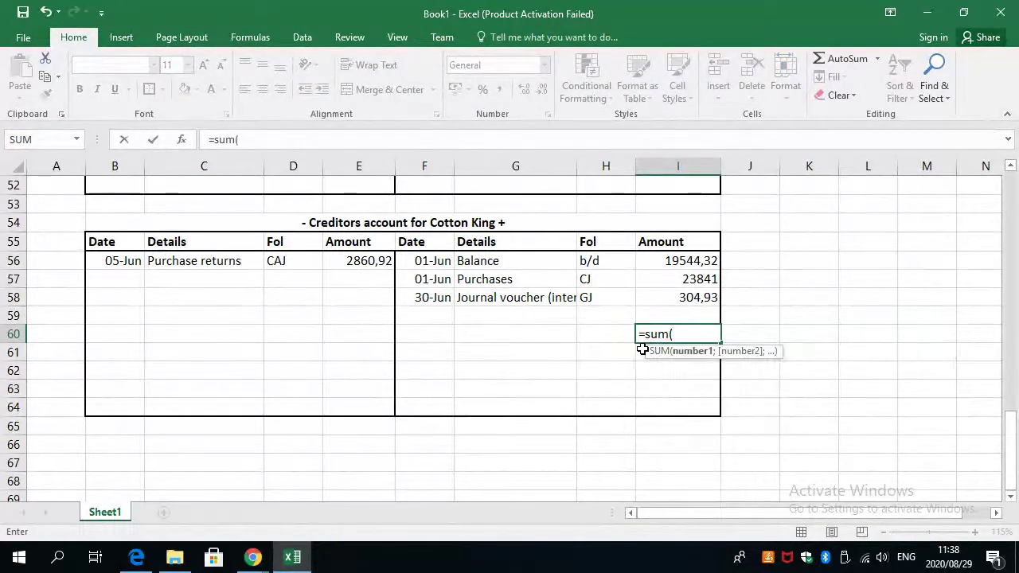
{"action": "key", "text": "Up"}
{"action": "key", "text": "Up"}
{"action": "key", "text": "shift+Up"}
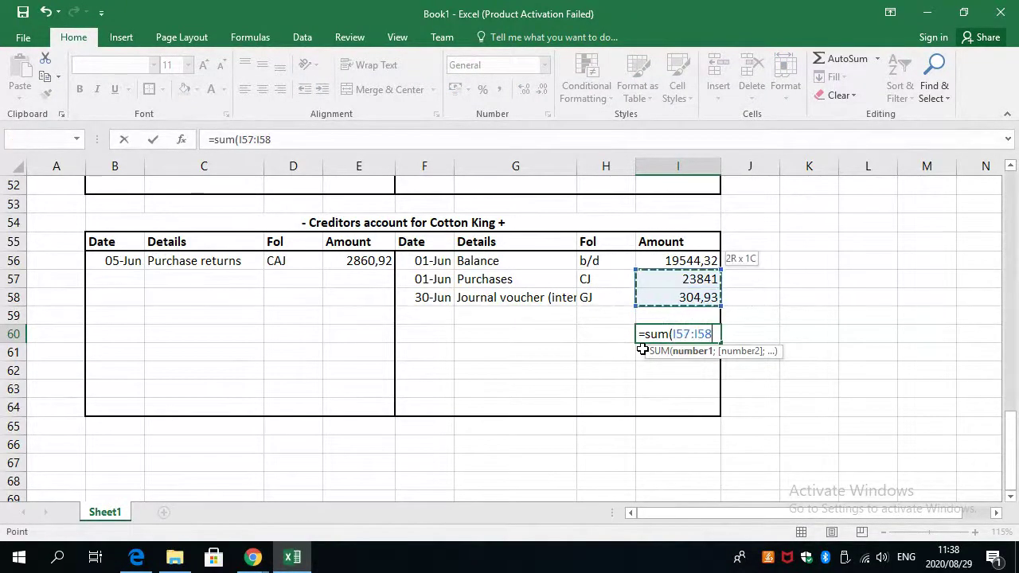
{"action": "key", "text": "Return"}
{"action": "key", "text": "Up"}
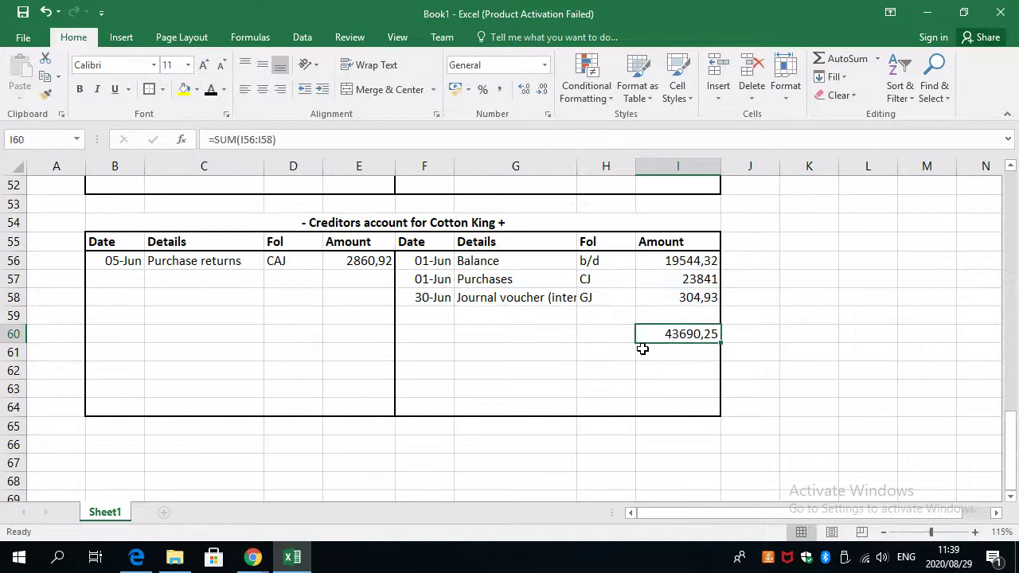
{"action": "key", "text": "Left"}
{"action": "key", "text": "Left"}
{"action": "key", "text": "Left"}
{"action": "key", "text": "Left"}
{"action": "type", "text": "="}
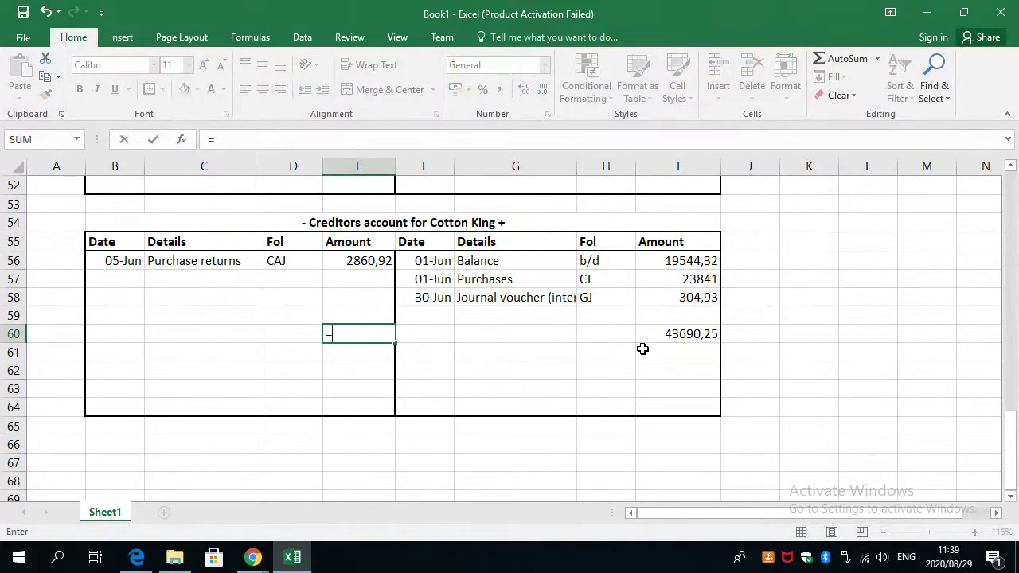
{"action": "left_click", "coordinate": [691, 337]}
{"action": "key", "text": "Return"}
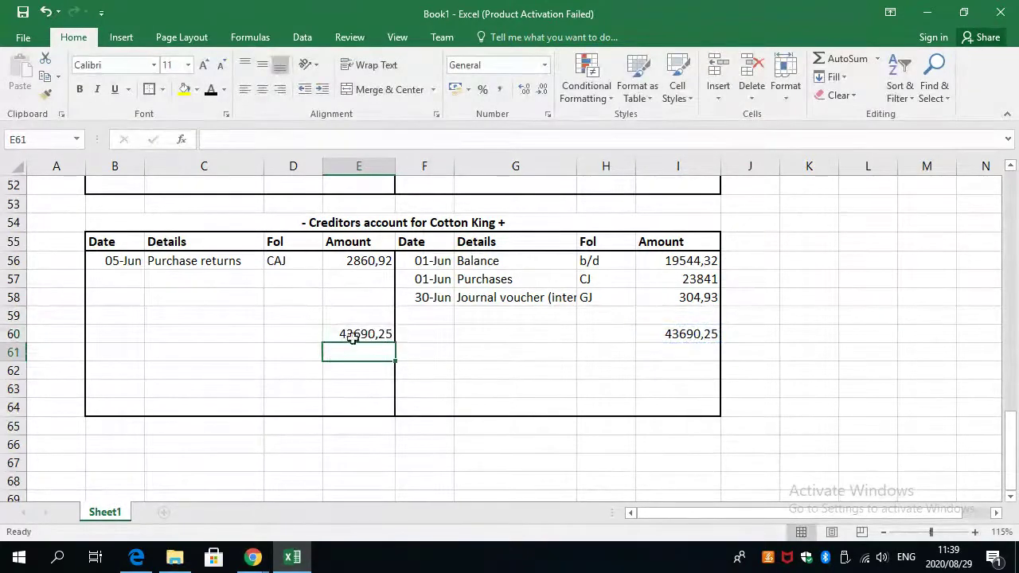
{"action": "left_click", "coordinate": [352, 318]}
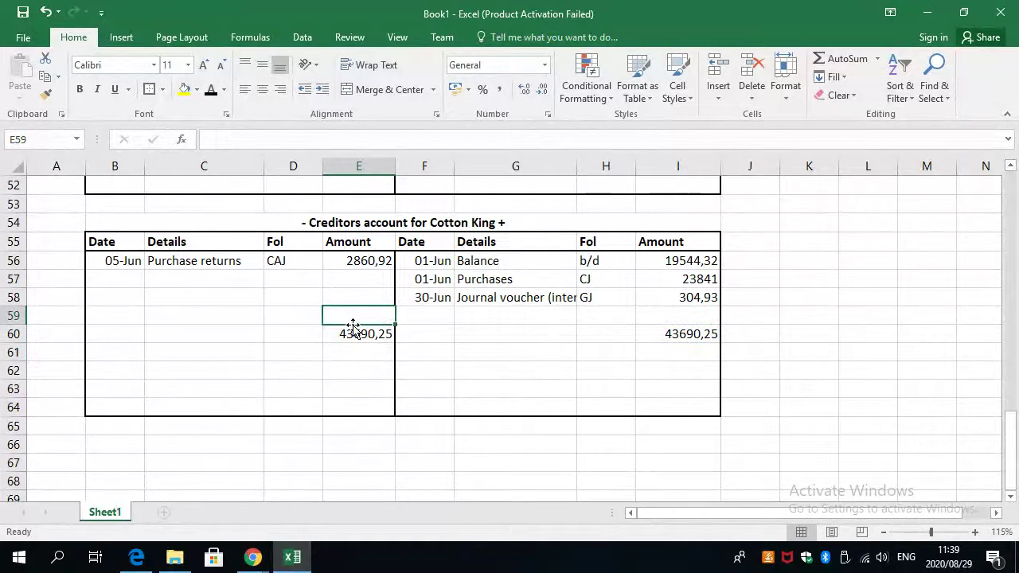
{"action": "type", "text": "="}
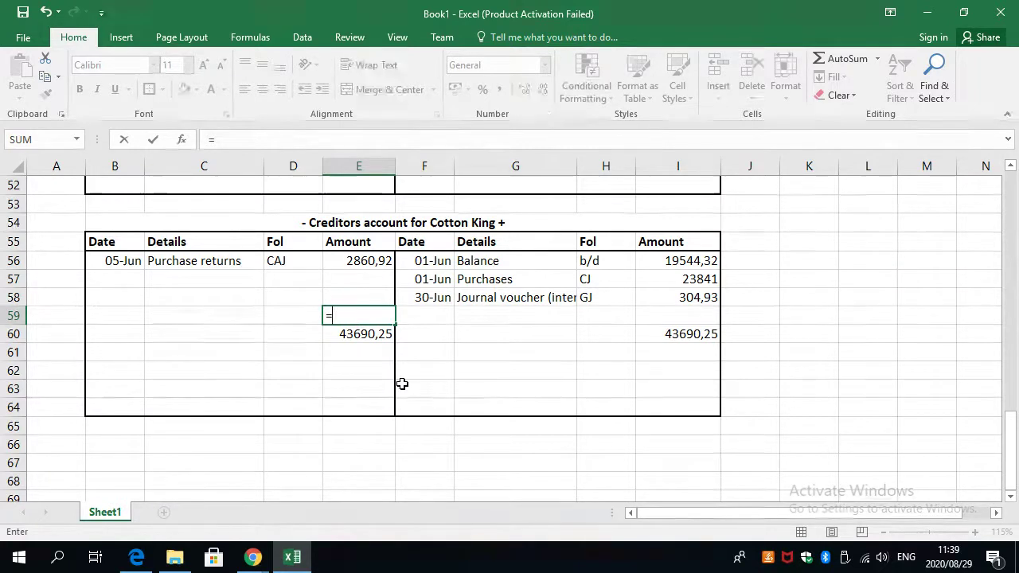
{"action": "left_click", "coordinate": [363, 335]}
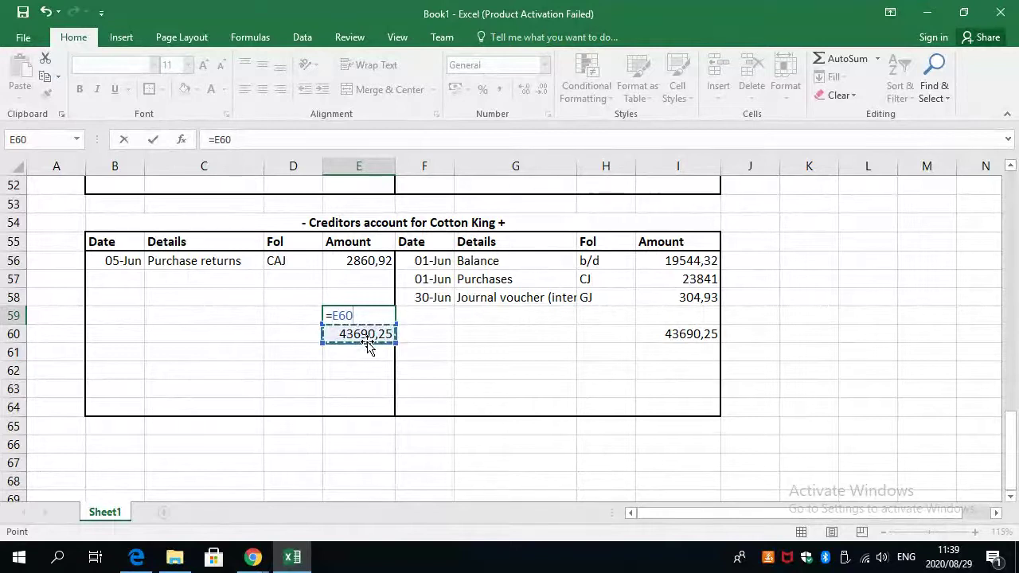
{"action": "type", "text": "-"}
{"action": "left_click", "coordinate": [351, 272]}
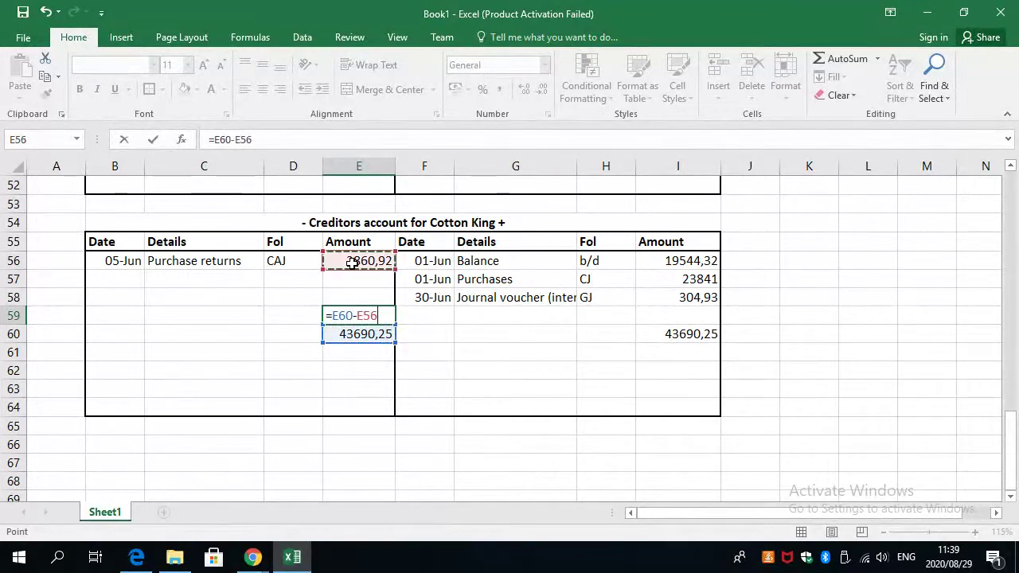
{"action": "key", "text": "Return"}
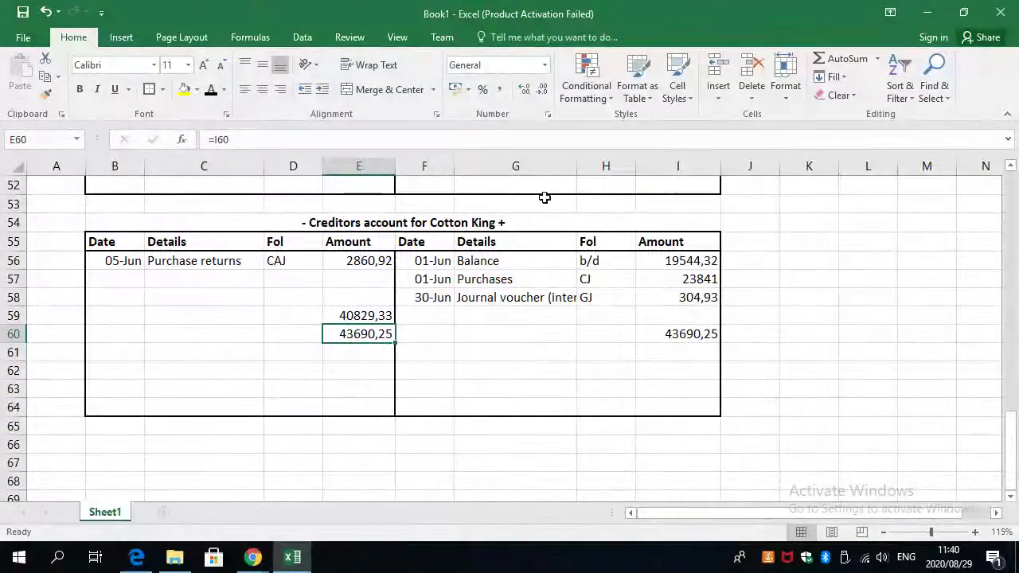
{"action": "left_click", "coordinate": [290, 313]}
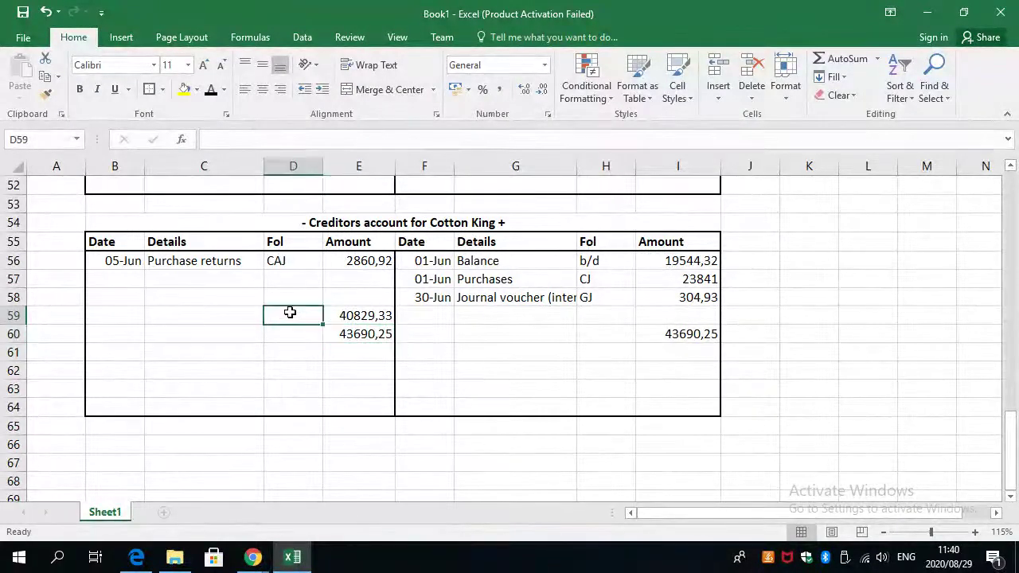
{"action": "type", "text": "c/"}
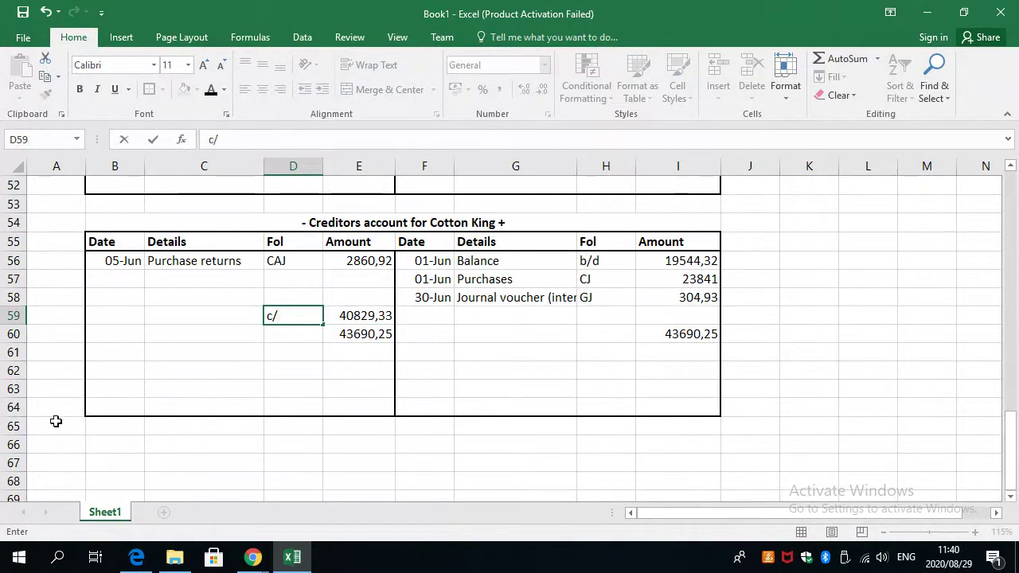
{"action": "type", "text": "bd"}
{"action": "left_click", "coordinate": [173, 319]}
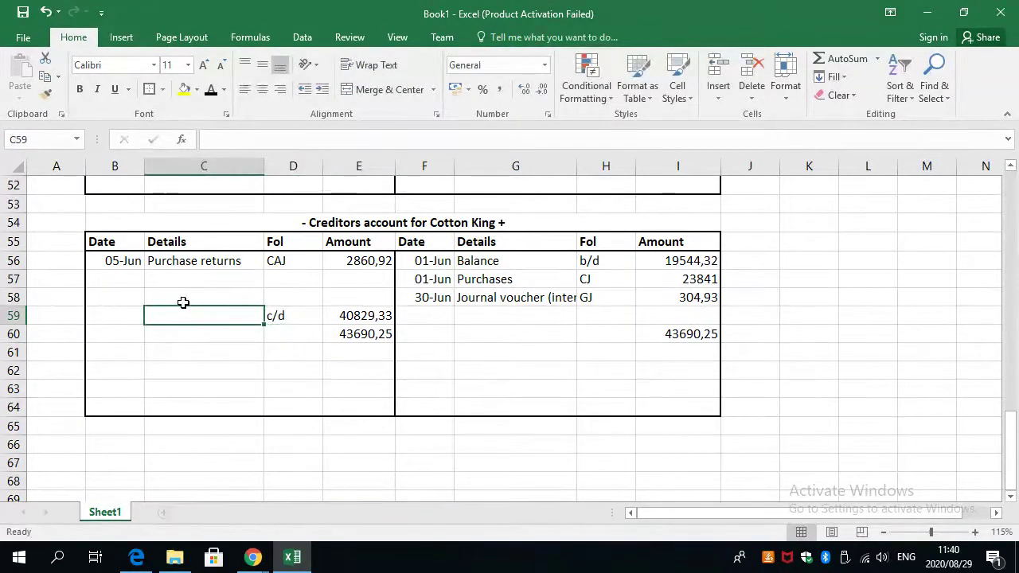
{"action": "type", "text": "Balance"}
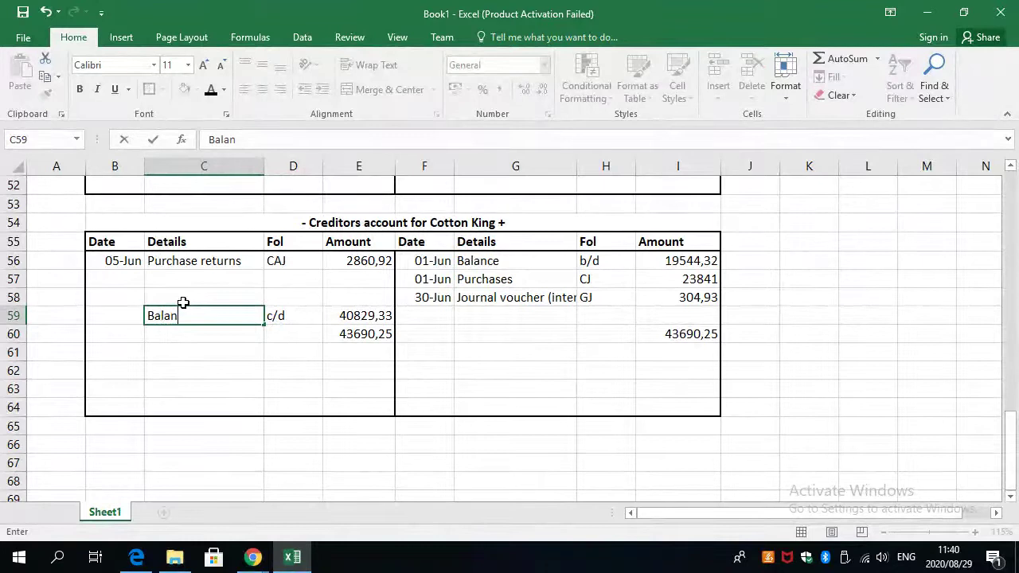
{"action": "key", "text": "Tab"}
{"action": "key", "text": "Tab"}
{"action": "key", "text": "Tab"}
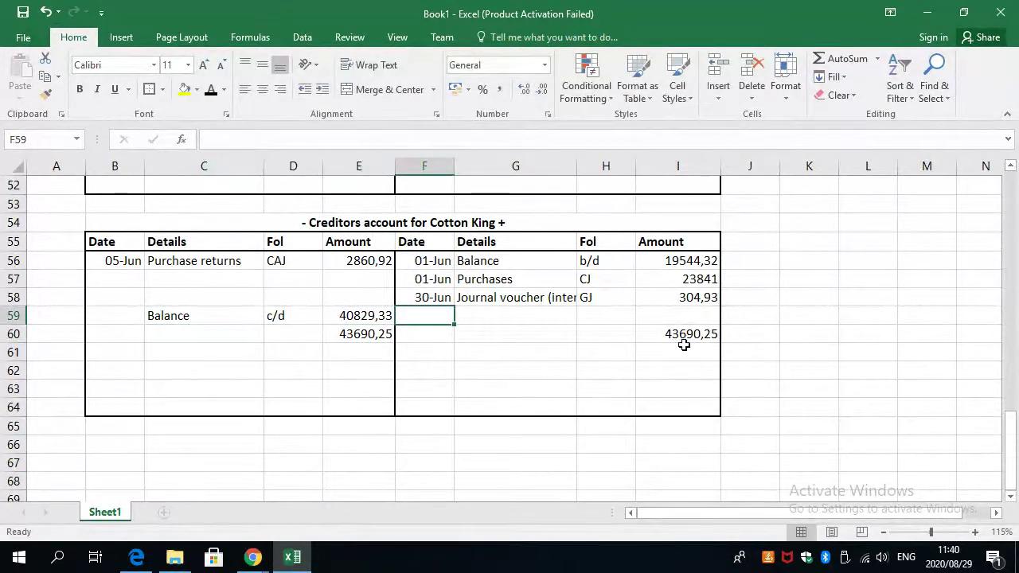
{"action": "left_click", "coordinate": [684, 348]}
{"action": "type", "text": "="}
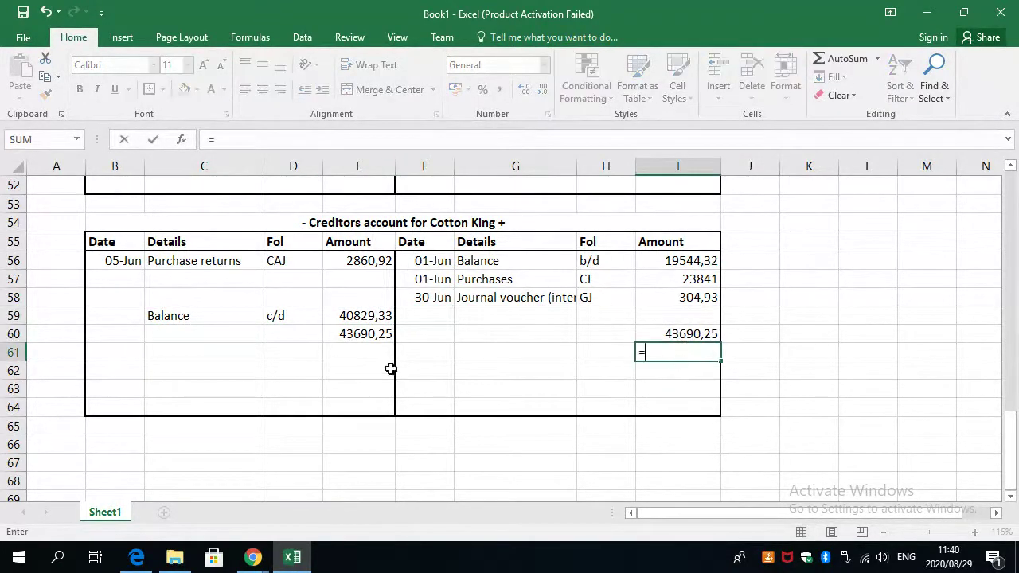
{"action": "left_click", "coordinate": [338, 316]}
{"action": "key", "text": "Return"}
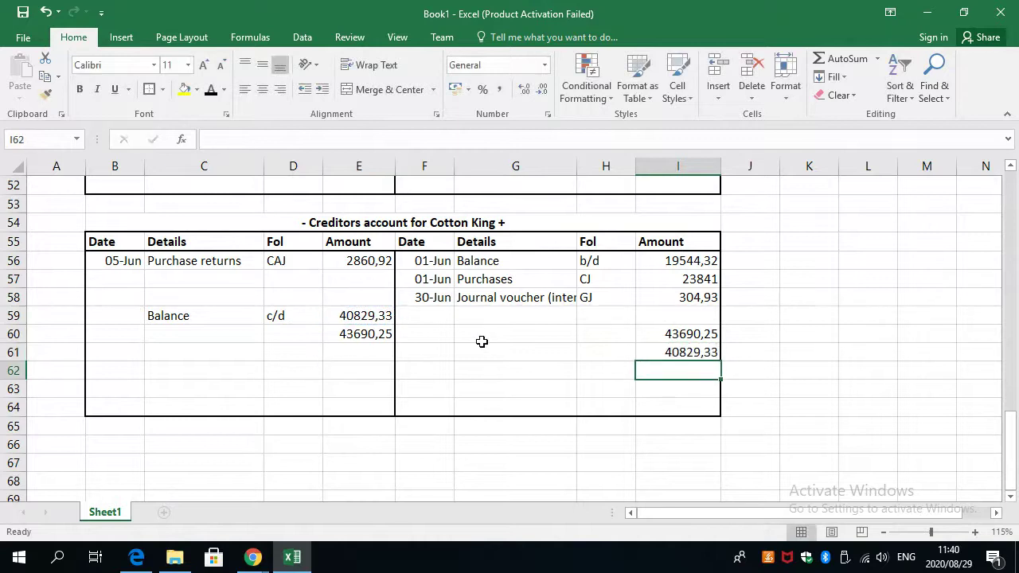
{"action": "left_click", "coordinate": [588, 344]}
{"action": "type", "text": "d/"}
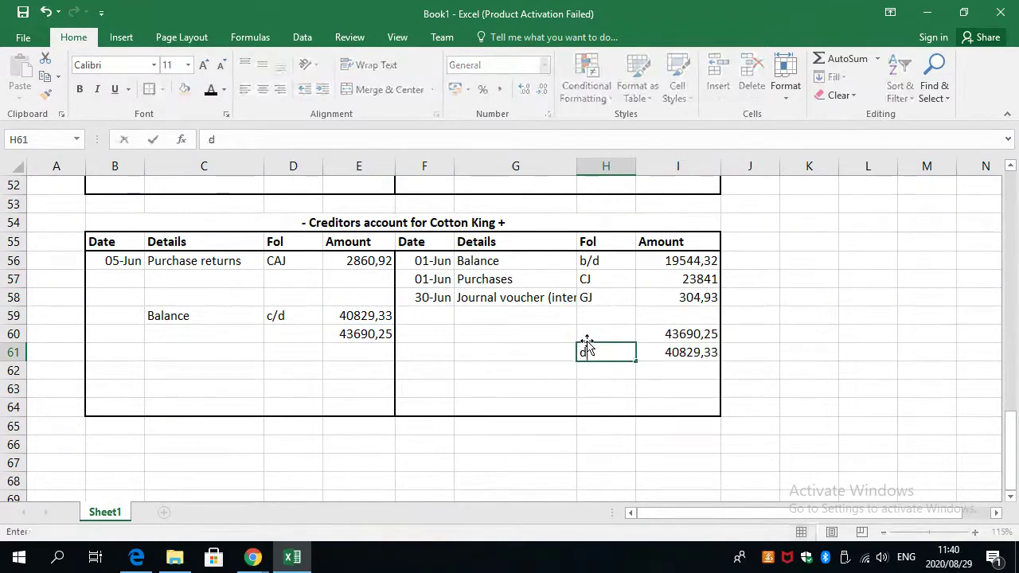
{"action": "key", "text": "BackSpace"}
{"action": "key", "text": "BackSpace"}
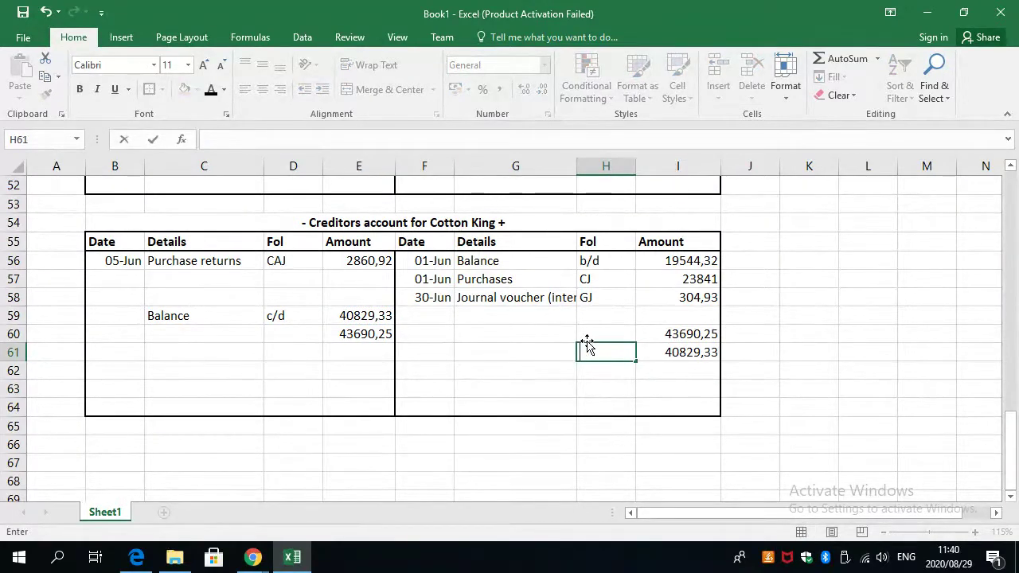
{"action": "type", "text": "b/d"}
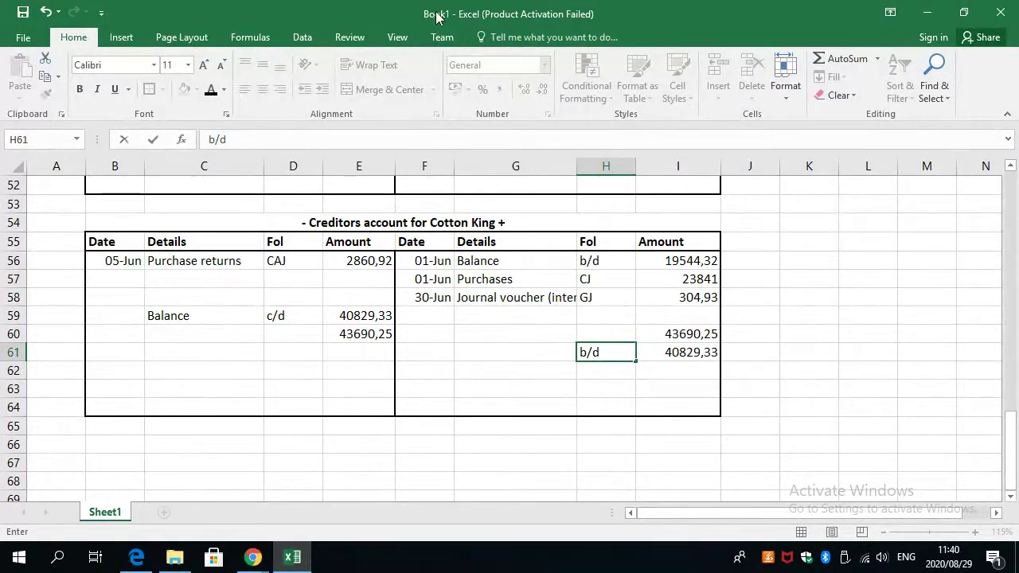
{"action": "left_click", "coordinate": [481, 348]}
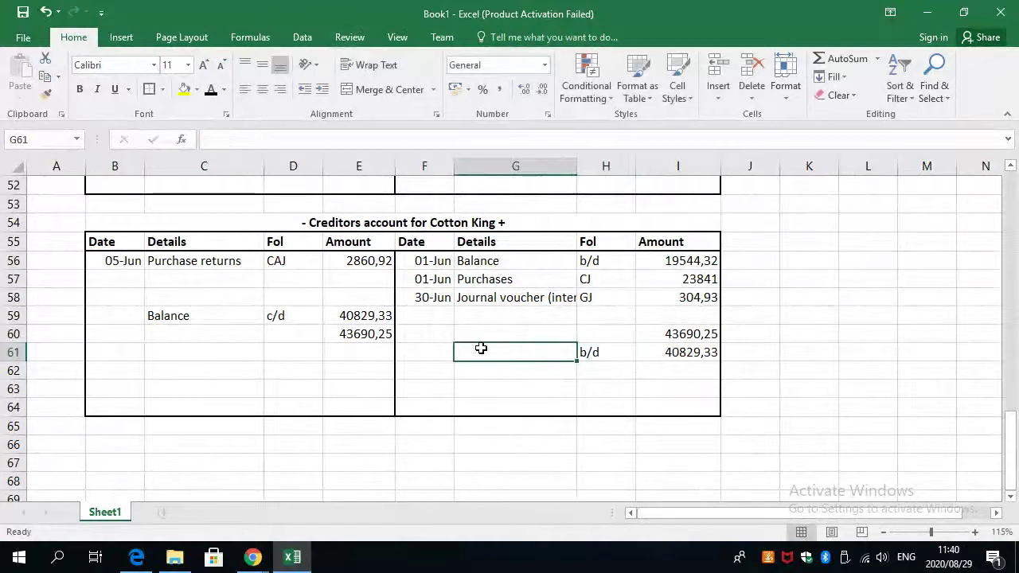
{"action": "type", "text": "balance"}
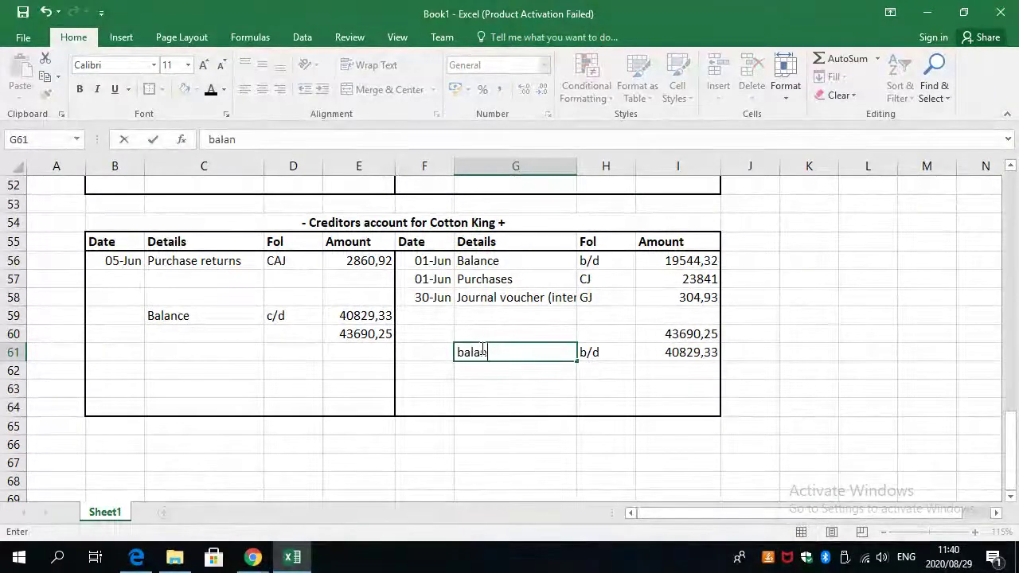
{"action": "key", "text": "Left"}
{"action": "type", "text": "01"}
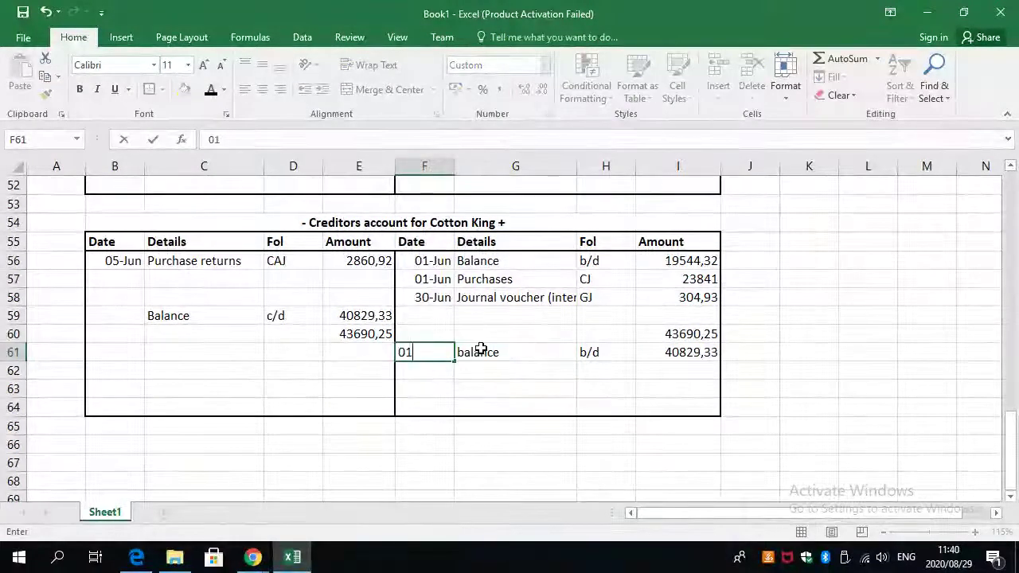
{"action": "type", "text": "June"}
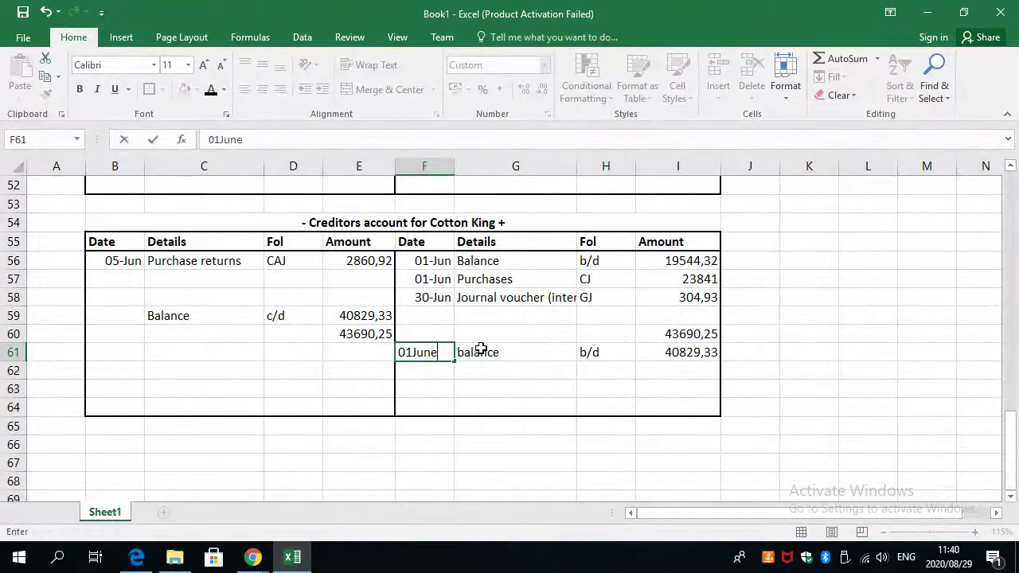
{"action": "type", "text": "ly"}
{"action": "key", "text": "Return"}
{"action": "key", "text": "Left"}
{"action": "key", "text": "Left"}
{"action": "key", "text": "Left"}
{"action": "key", "text": "Up"}
{"action": "key", "text": "Left"}
{"action": "key", "text": "Up"}
{"action": "key", "text": "Up"}
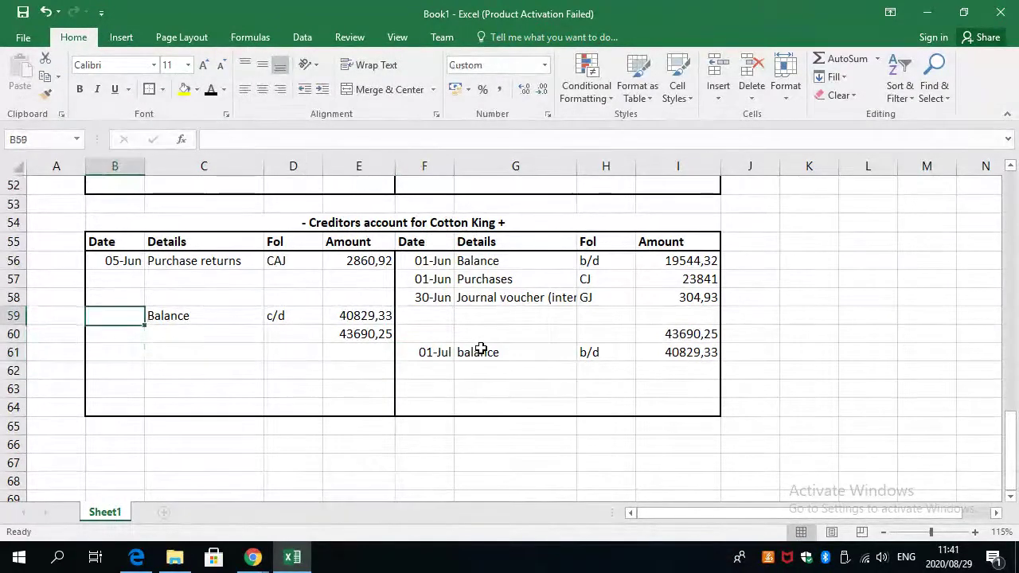
{"action": "type", "text": "30June"}
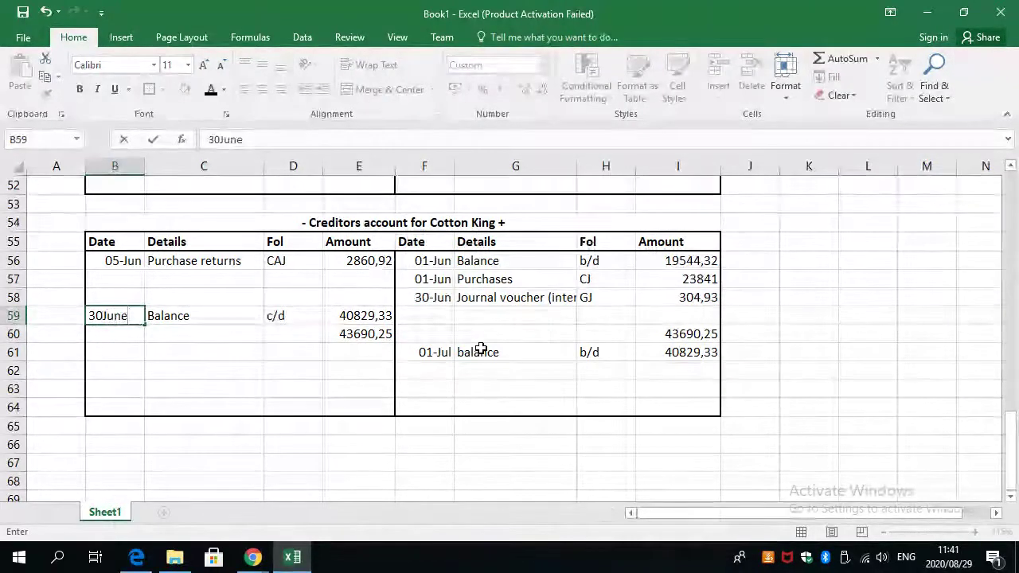
{"action": "key", "text": "Return"}
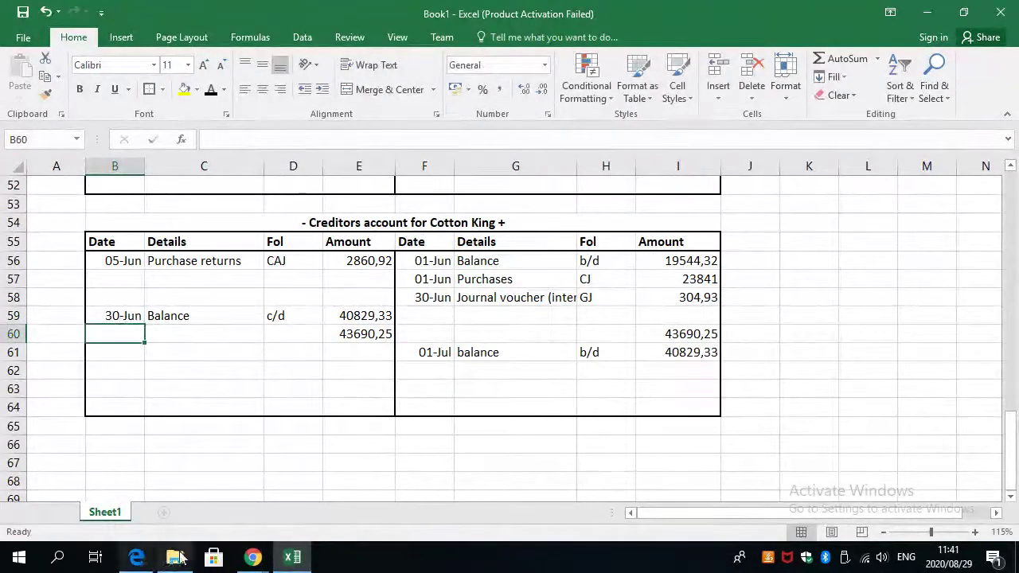
{"action": "mouse_move", "coordinate": [252, 558]}
{"action": "left_click", "coordinate": [171, 515]}
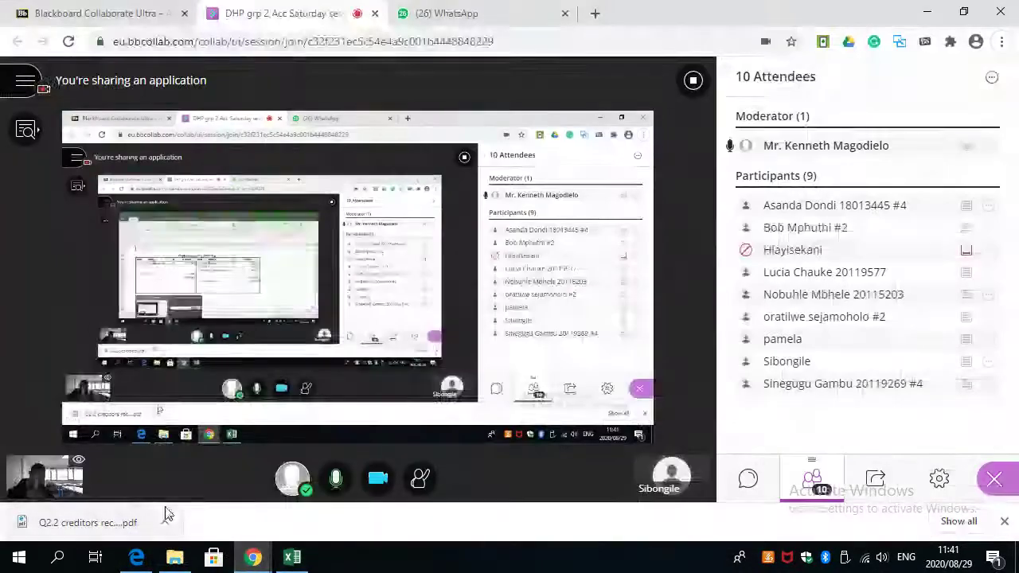
{"action": "left_click", "coordinate": [926, 12]}
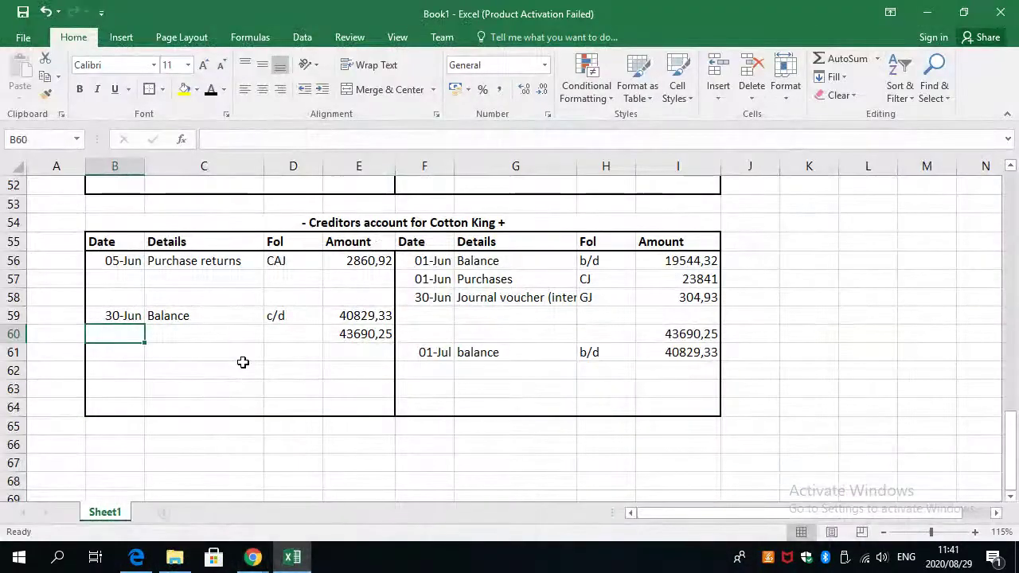
Switch to the reconciliation PDF in Edge and circle Cotton King's creditors control amount of 23 841,00 in the creditors journal.
{"action": "key", "text": "alt+Tab"}
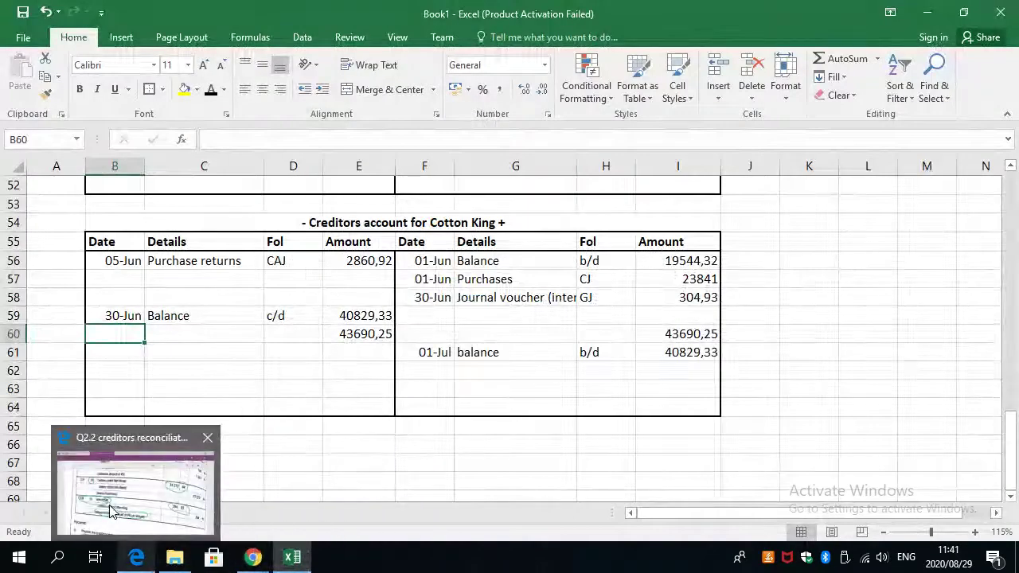
{"action": "left_click", "coordinate": [137, 558]}
{"action": "scroll", "coordinate": [580, 346], "scroll_direction": "down", "scroll_amount": 5}
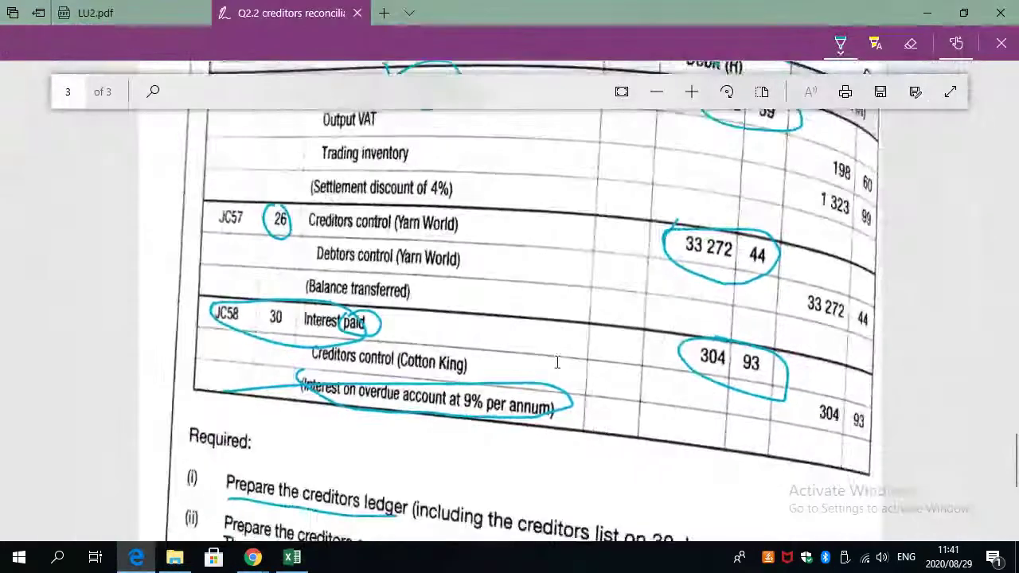
{"action": "scroll", "coordinate": [556, 363], "scroll_direction": "up", "scroll_amount": 8}
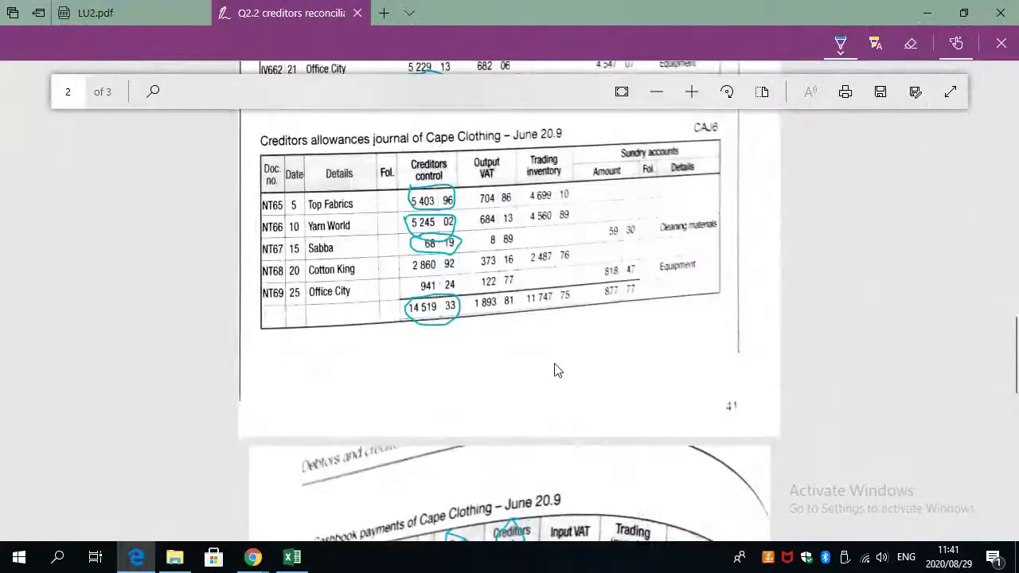
{"action": "scroll", "coordinate": [557, 370], "scroll_direction": "up", "scroll_amount": 1}
{"action": "scroll", "coordinate": [324, 340], "scroll_direction": "up", "scroll_amount": 4}
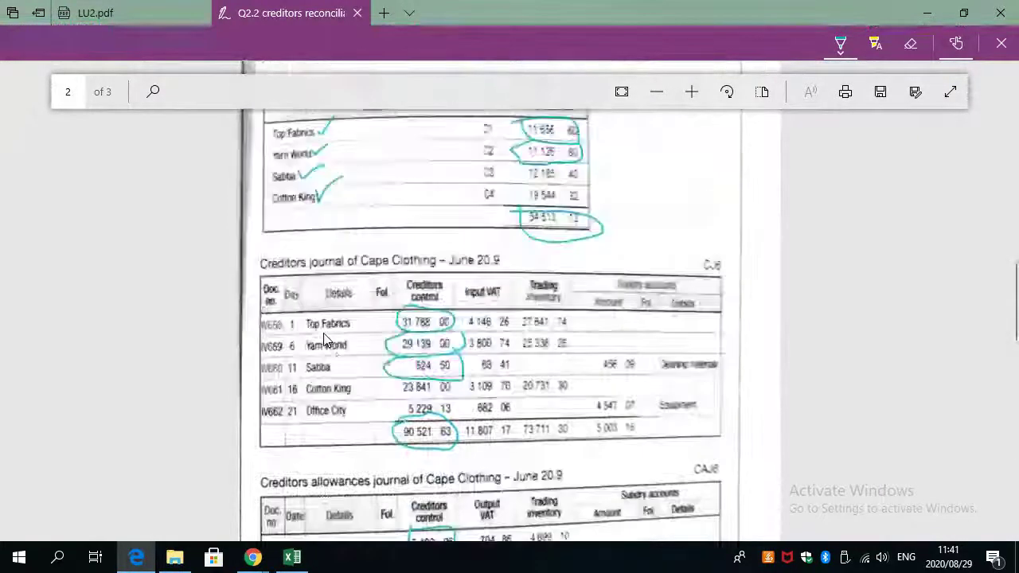
{"action": "scroll", "coordinate": [324, 339], "scroll_direction": "up", "scroll_amount": 1}
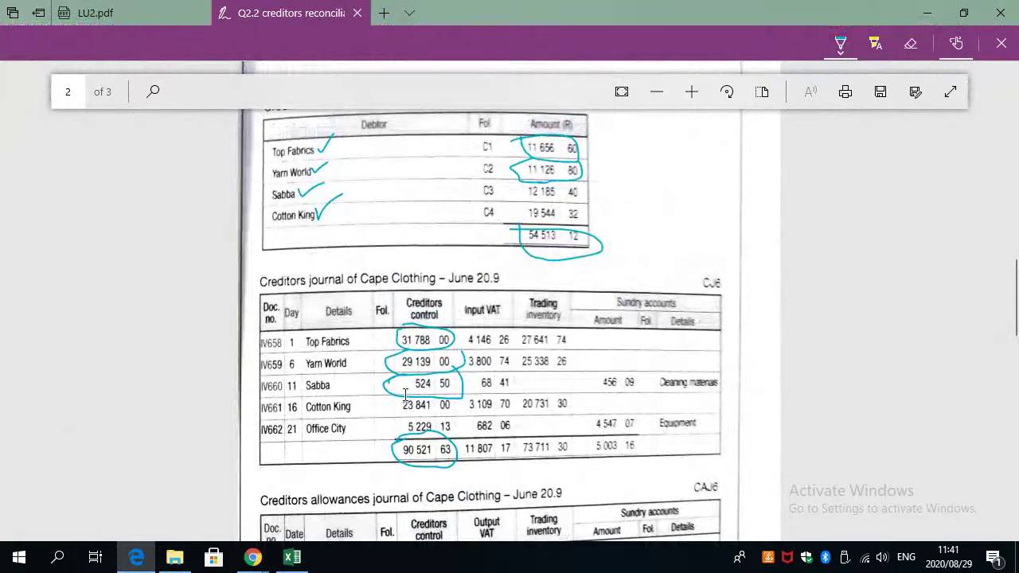
{"action": "mouse_move", "coordinate": [406, 394]}
{"action": "left_mouse_down"}
{"action": "mouse_move", "coordinate": [392, 416]}
{"action": "mouse_move", "coordinate": [454, 401]}
{"action": "left_mouse_up"}
{"action": "scroll", "coordinate": [302, 468], "scroll_direction": "up", "scroll_amount": 5}
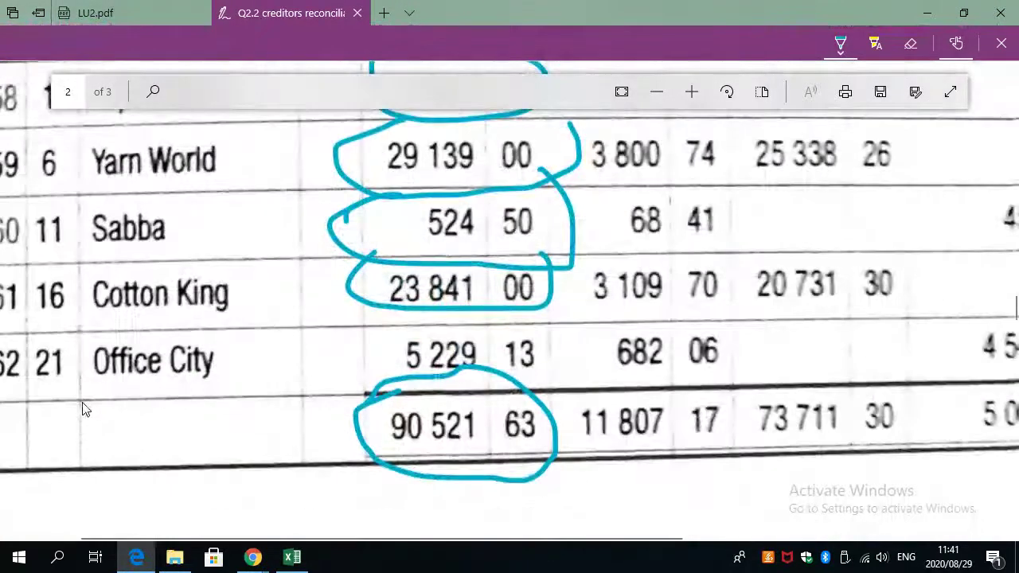
{"action": "scroll", "coordinate": [86, 409], "scroll_direction": "down", "scroll_amount": 5}
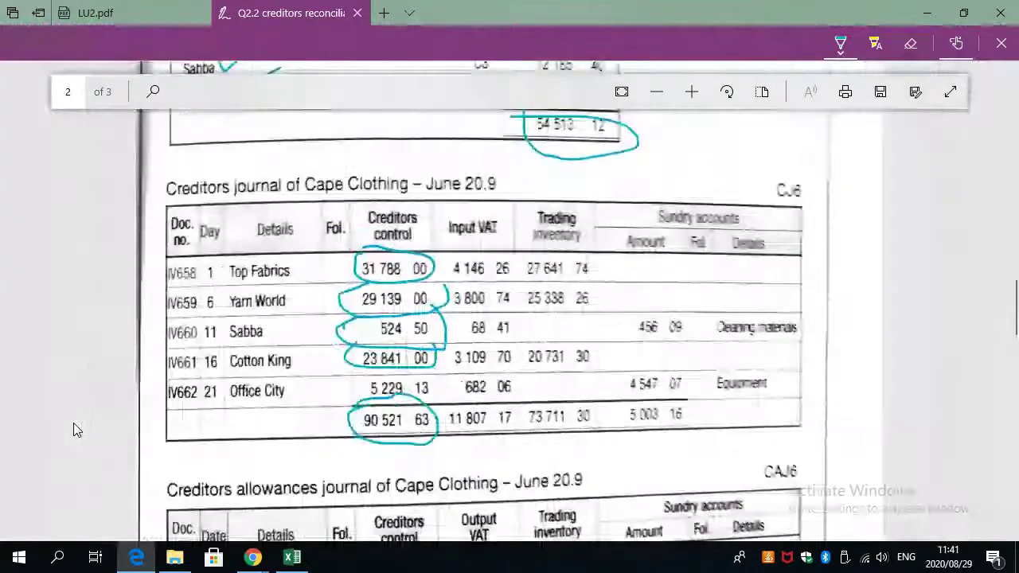
Switch back to Excel and copy Cotton King's whole account from B54:I64 to a new block starting at B66.
{"action": "key", "text": "alt+Tab"}
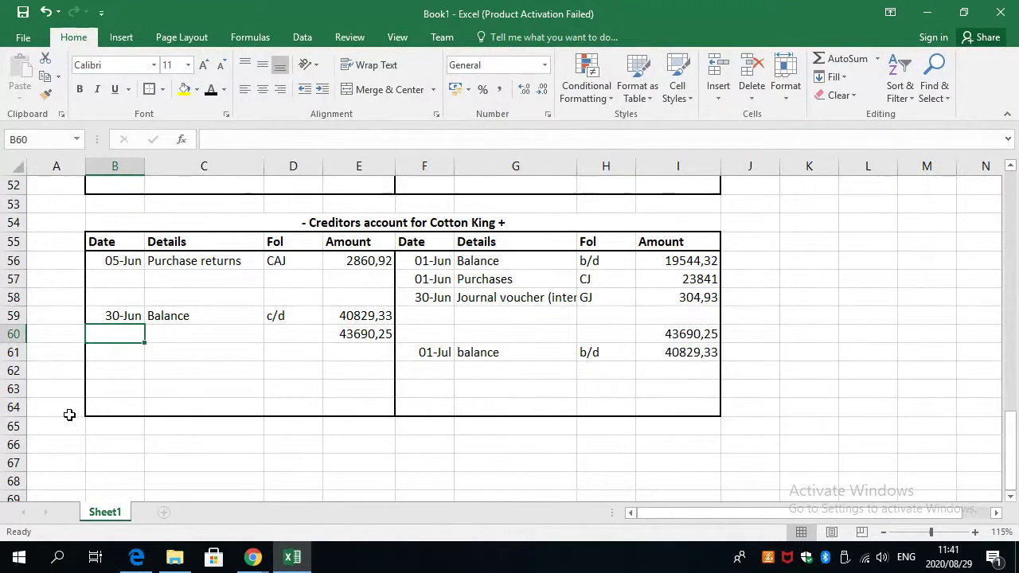
{"action": "key", "text": "alt+Tab"}
{"action": "key", "text": "alt+Tab"}
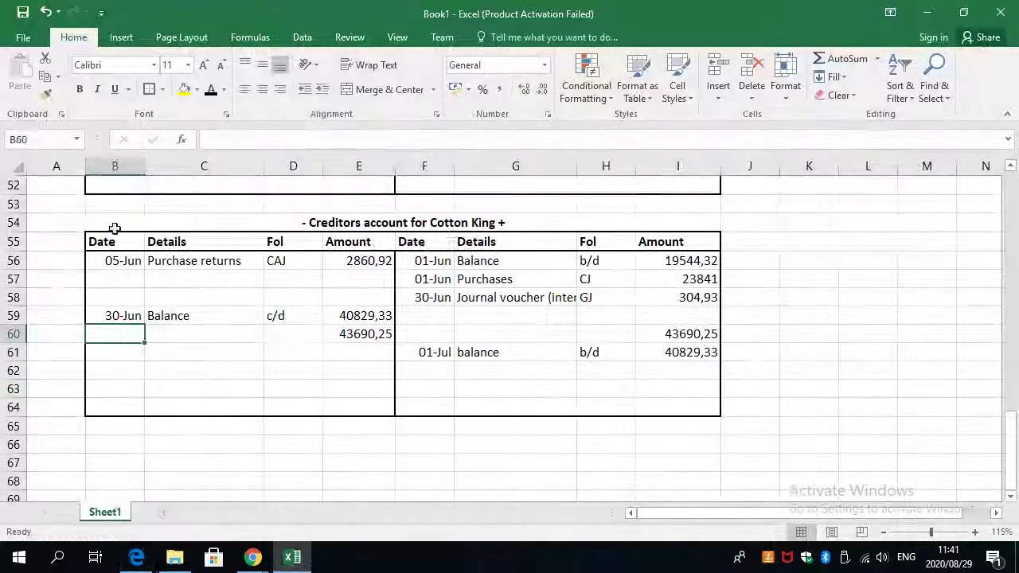
{"action": "left_click_drag", "start_coordinate": [118, 222], "coordinate": [231, 400]}
{"action": "right_click", "coordinate": [231, 400]}
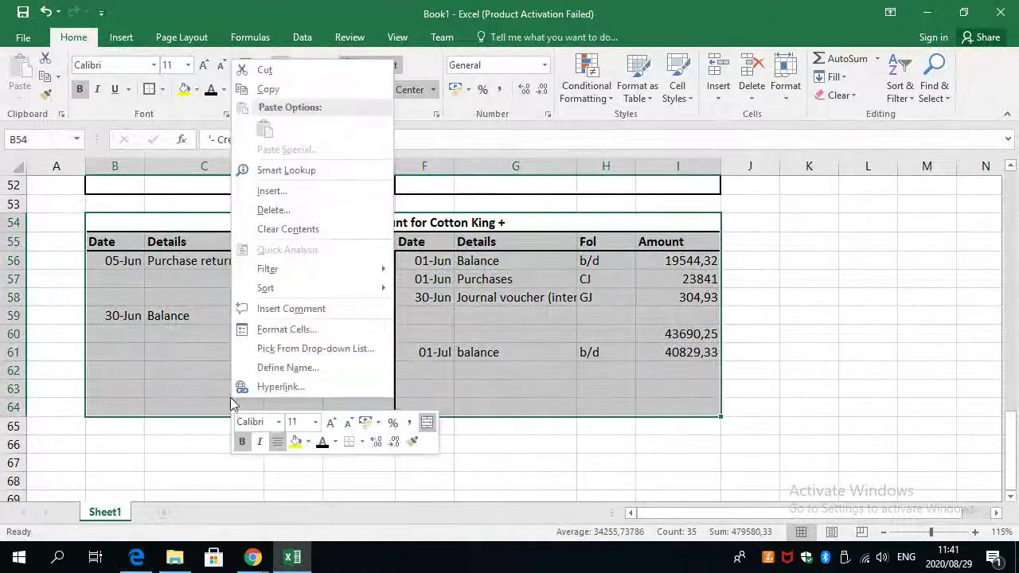
{"action": "left_click", "coordinate": [263, 88]}
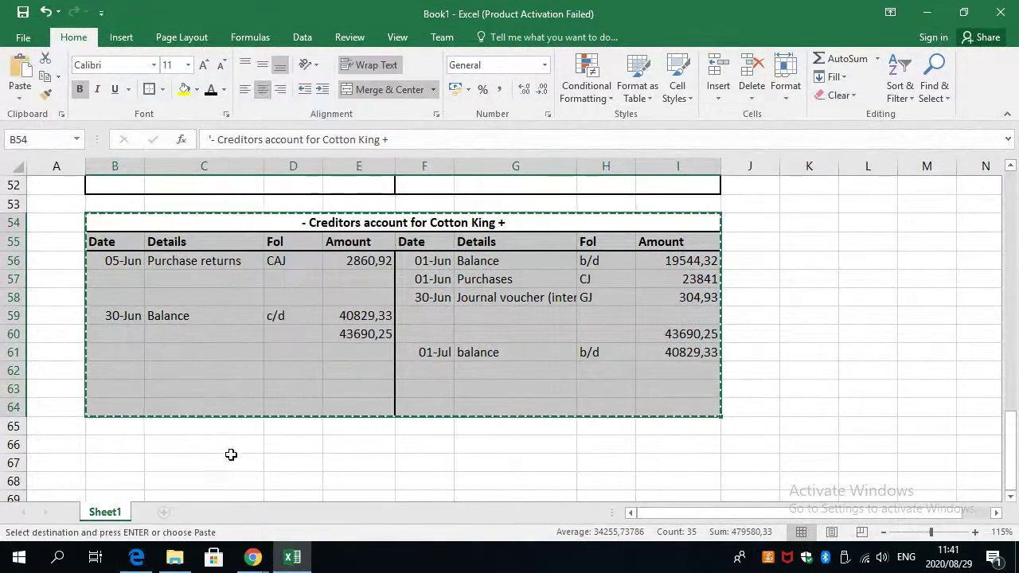
{"action": "right_click", "coordinate": [132, 448]}
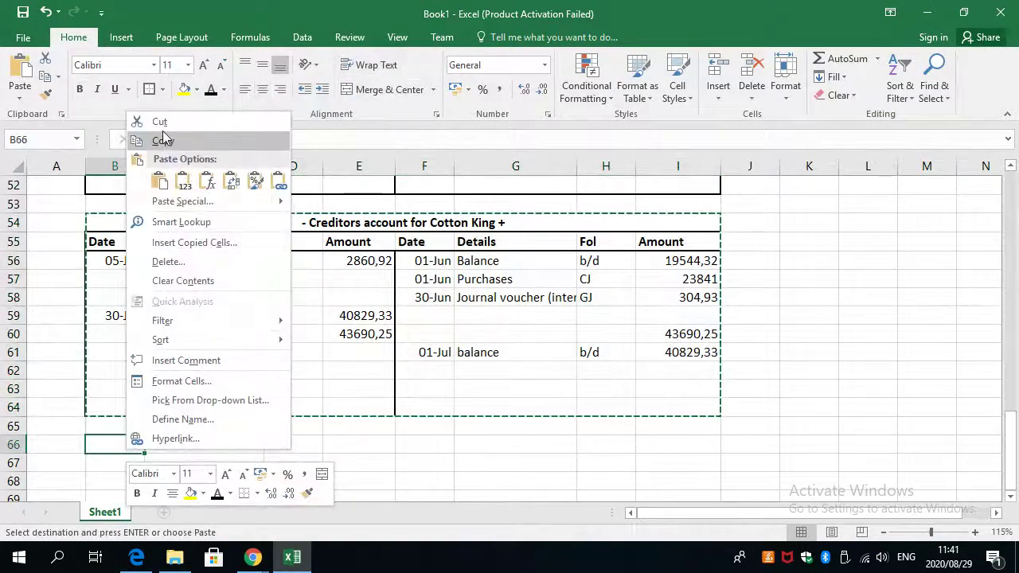
{"action": "left_click", "coordinate": [159, 181]}
{"action": "scroll", "coordinate": [303, 440], "scroll_direction": "down", "scroll_amount": 2}
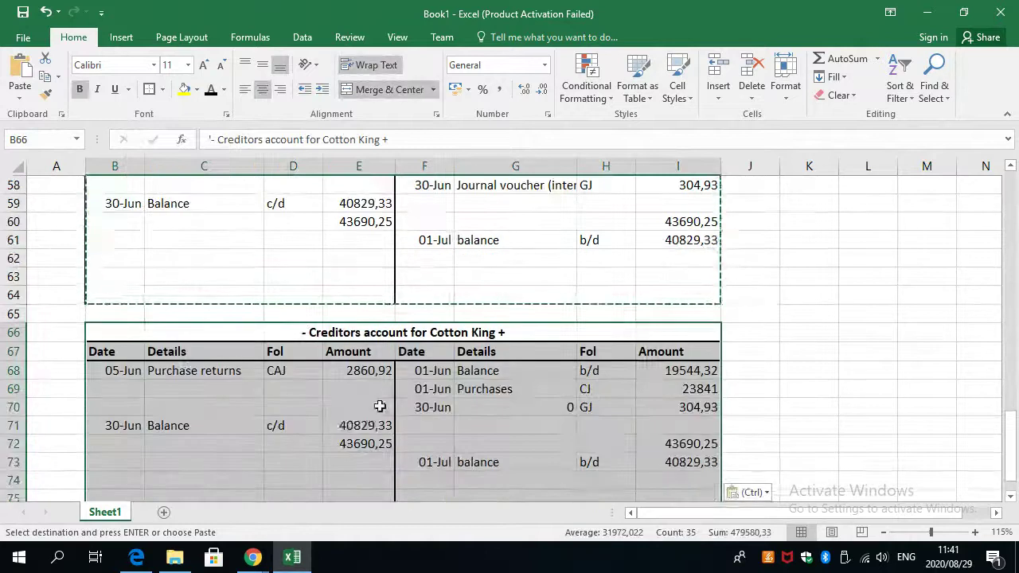
Change the heading of the copied account in row 66 to "- Creditors account for Office City +".
{"action": "left_click", "coordinate": [444, 333]}
{"action": "left_click", "coordinate": [385, 139]}
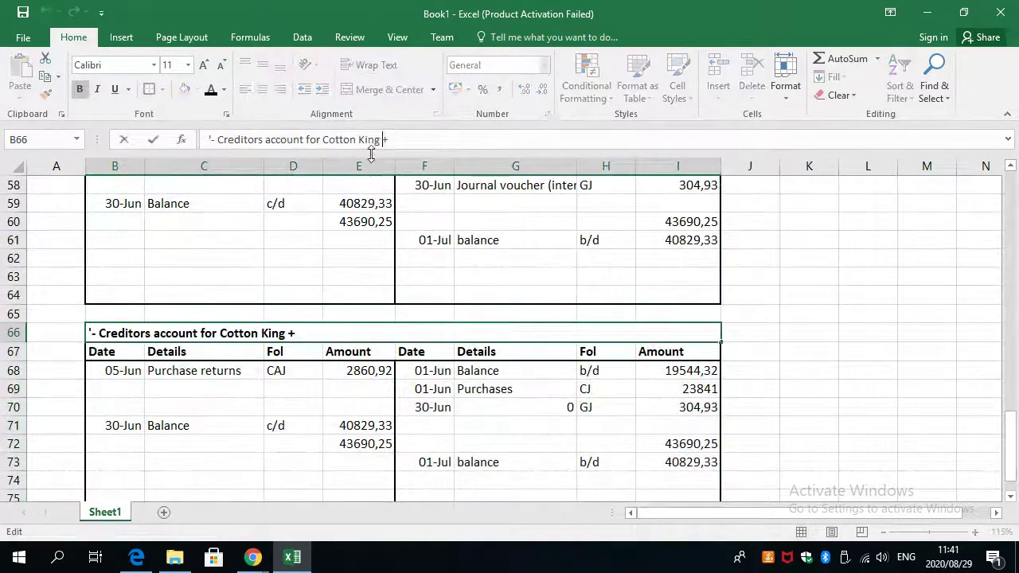
{"action": "key", "text": "BackSpace"}
{"action": "key", "text": "BackSpace"}
{"action": "key", "text": "BackSpace"}
{"action": "key", "text": "BackSpace"}
{"action": "key", "text": "BackSpace"}
{"action": "key", "text": "BackSpace"}
{"action": "key", "text": "BackSpace"}
{"action": "key", "text": "BackSpace"}
{"action": "key", "text": "BackSpace"}
{"action": "key", "text": "BackSpace"}
{"action": "key", "text": "BackSpace"}
{"action": "key", "text": "BackSpace"}
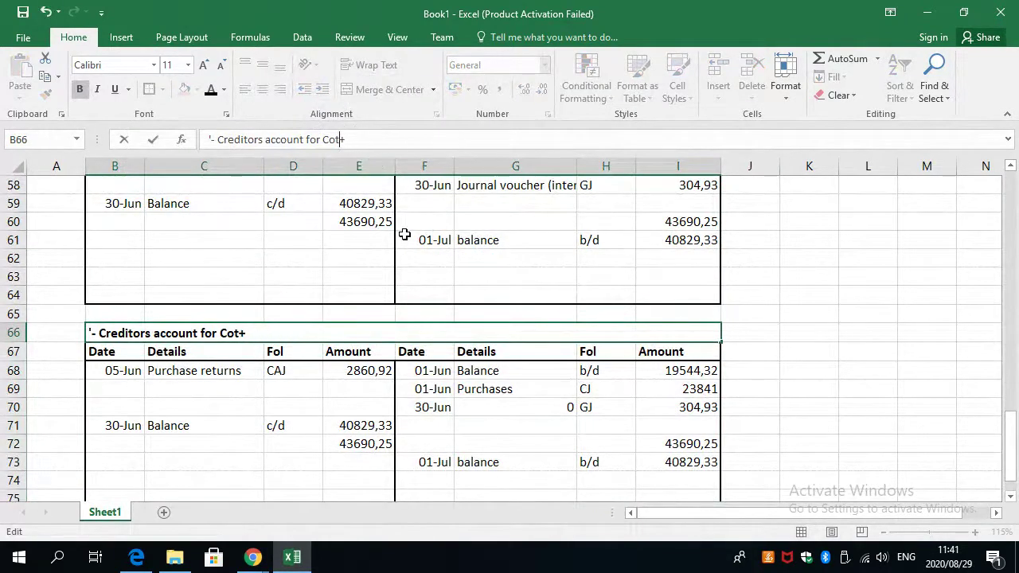
{"action": "type", "text": "Office city"}
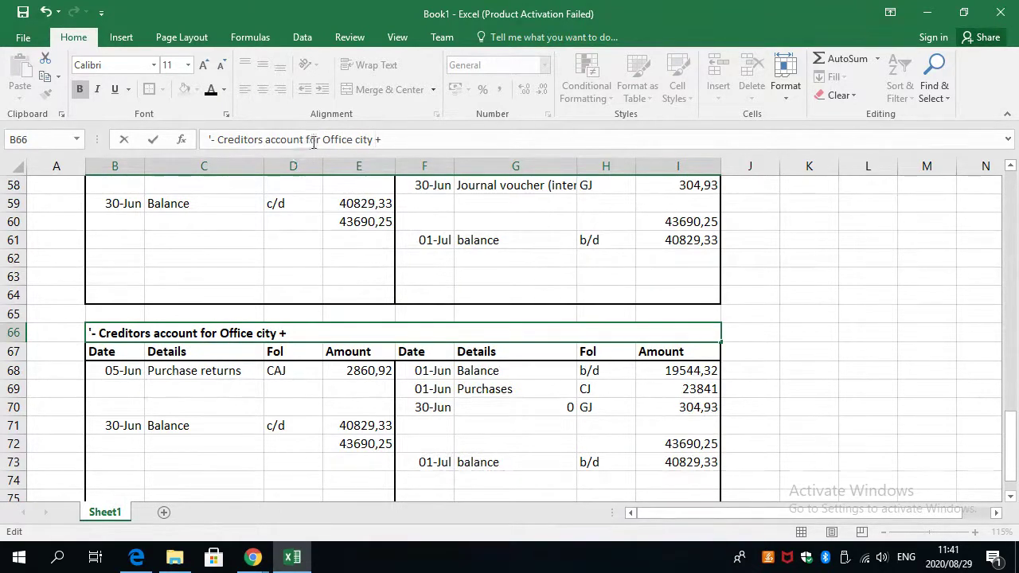
{"action": "left_click", "coordinate": [361, 140]}
{"action": "key", "text": "BackSpace"}
{"action": "key", "text": "BackSpace"}
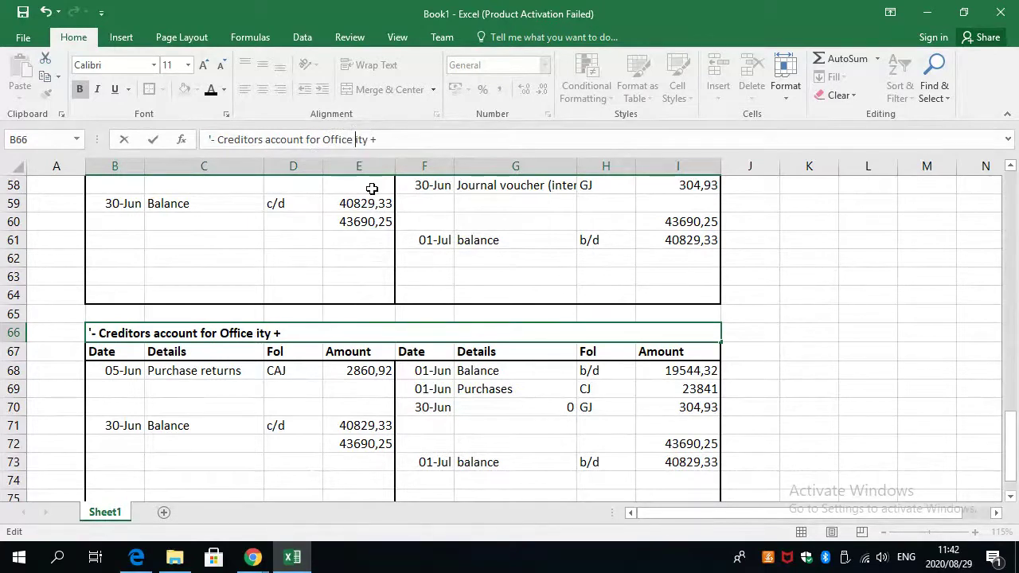
{"action": "type", "text": "C"}
{"action": "key", "text": "BackSpace"}
{"action": "type", "text": "C"}
{"action": "left_click", "coordinate": [464, 277]}
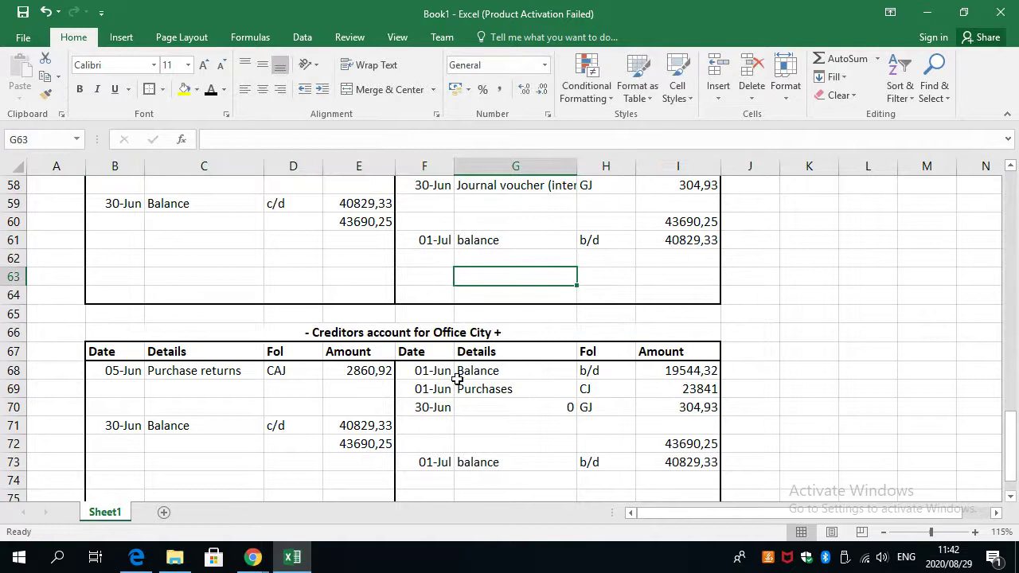
{"action": "scroll", "coordinate": [455, 382], "scroll_direction": "up", "scroll_amount": 3}
{"action": "scroll", "coordinate": [455, 385], "scroll_direction": "down", "scroll_amount": 4}
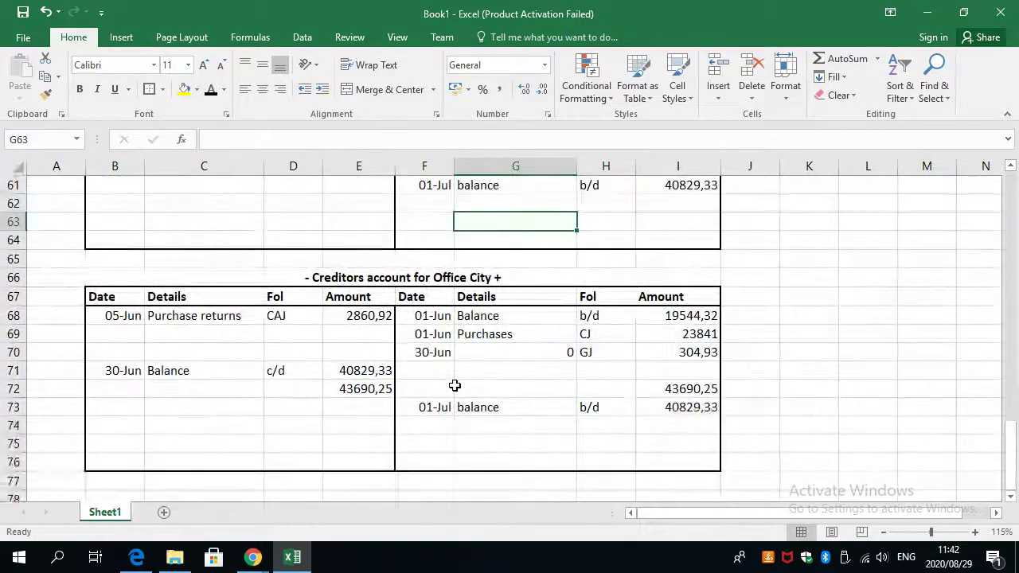
{"action": "left_click", "coordinate": [451, 374]}
{"action": "left_click", "coordinate": [437, 350]}
{"action": "left_click", "coordinate": [478, 374]}
{"action": "left_click", "coordinate": [430, 355]}
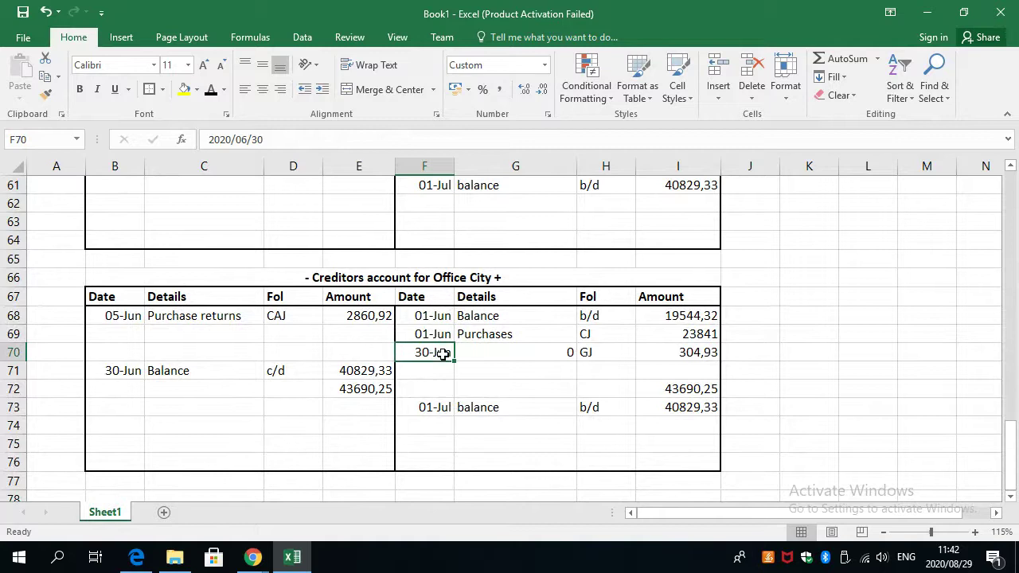
{"action": "left_click", "coordinate": [358, 354]}
{"action": "left_click", "coordinate": [271, 352]}
{"action": "left_click", "coordinate": [237, 353]}
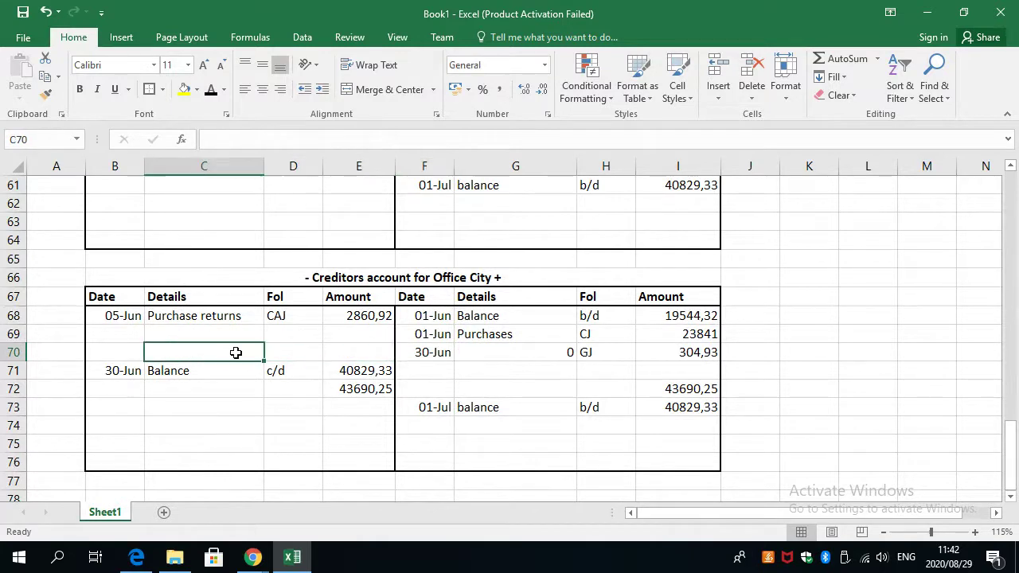
{"action": "left_click", "coordinate": [186, 373]}
{"action": "left_click", "coordinate": [125, 369]}
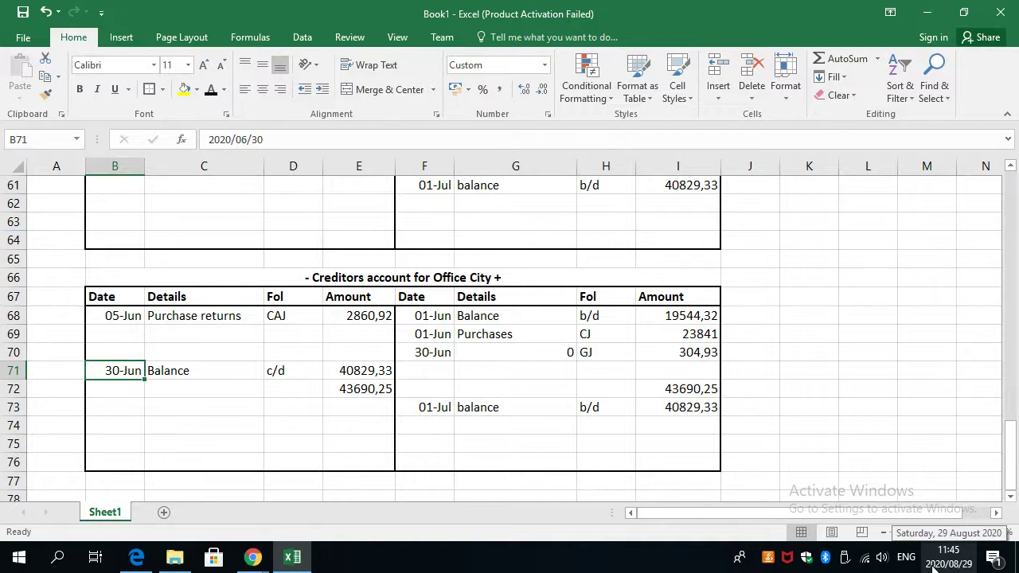
{"action": "scroll", "coordinate": [935, 567], "scroll_direction": "up", "scroll_amount": 2}
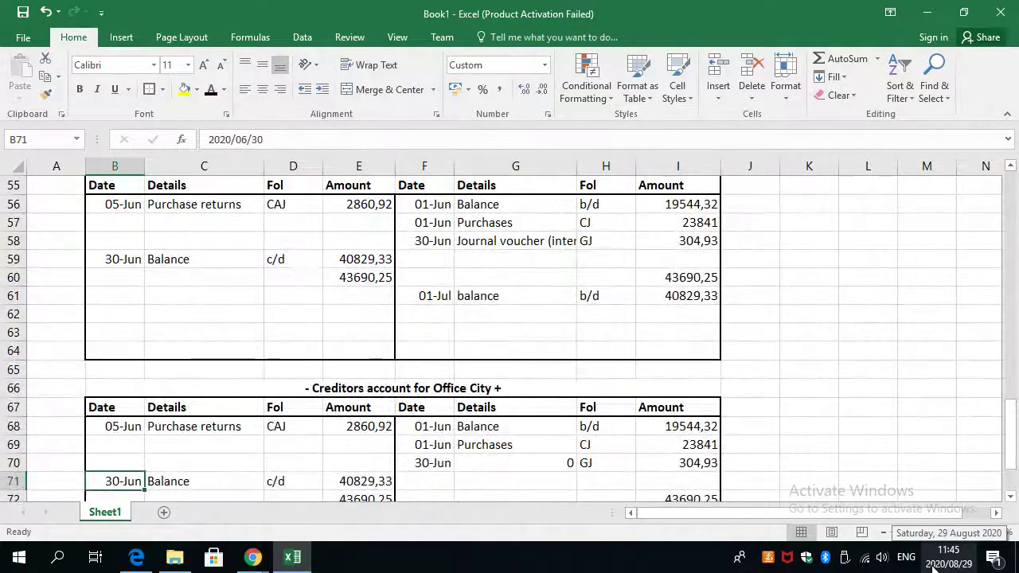
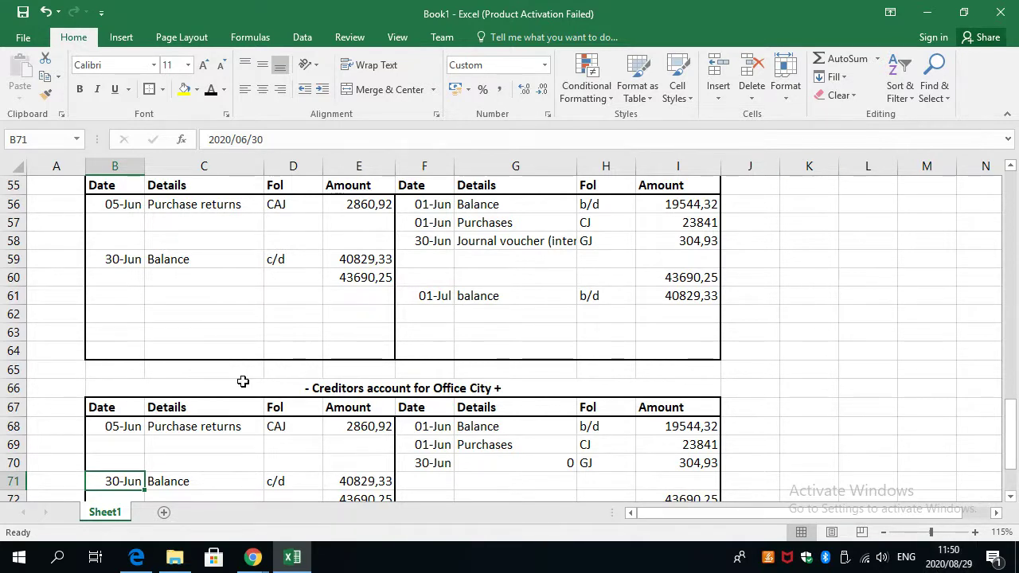
Check the creditors journal in the PDF and set Office City's opening balance in I68 to 0.
{"action": "scroll", "coordinate": [254, 398], "scroll_direction": "down", "scroll_amount": 2}
{"action": "key", "text": "alt+Tab"}
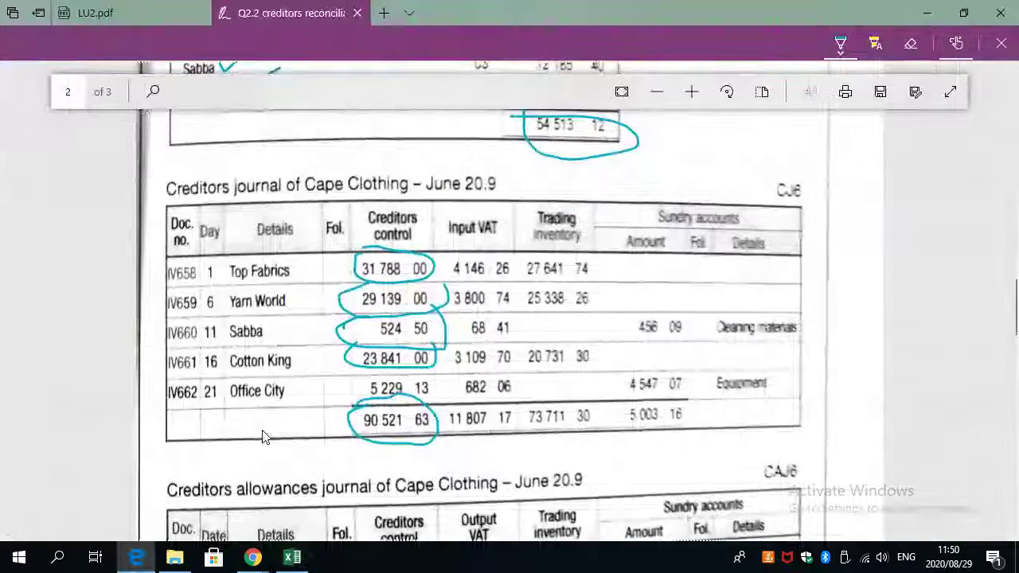
{"action": "scroll", "coordinate": [265, 437], "scroll_direction": "down", "scroll_amount": 2}
{"action": "key", "text": "alt+Tab"}
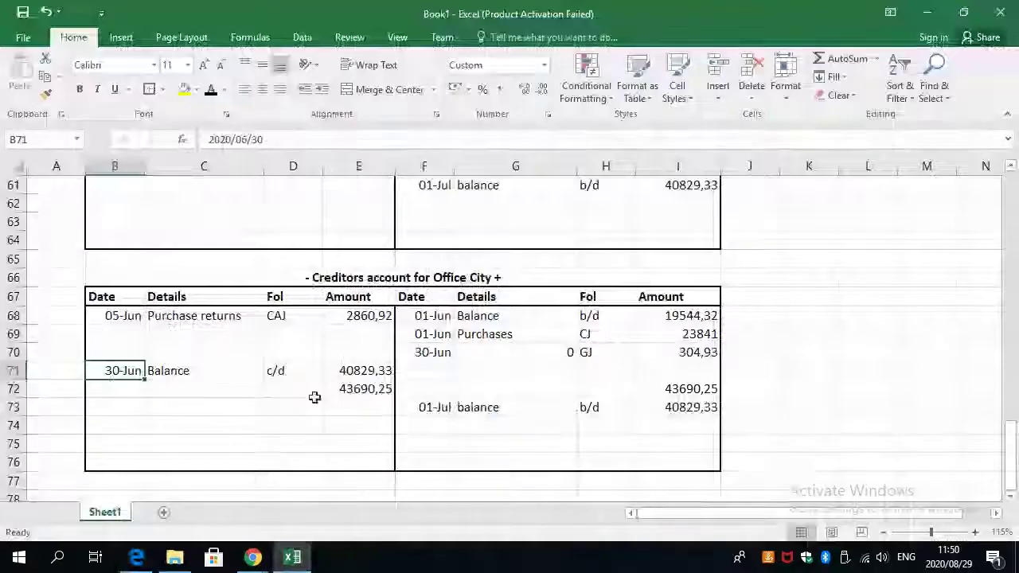
{"action": "key", "text": "alt+Tab"}
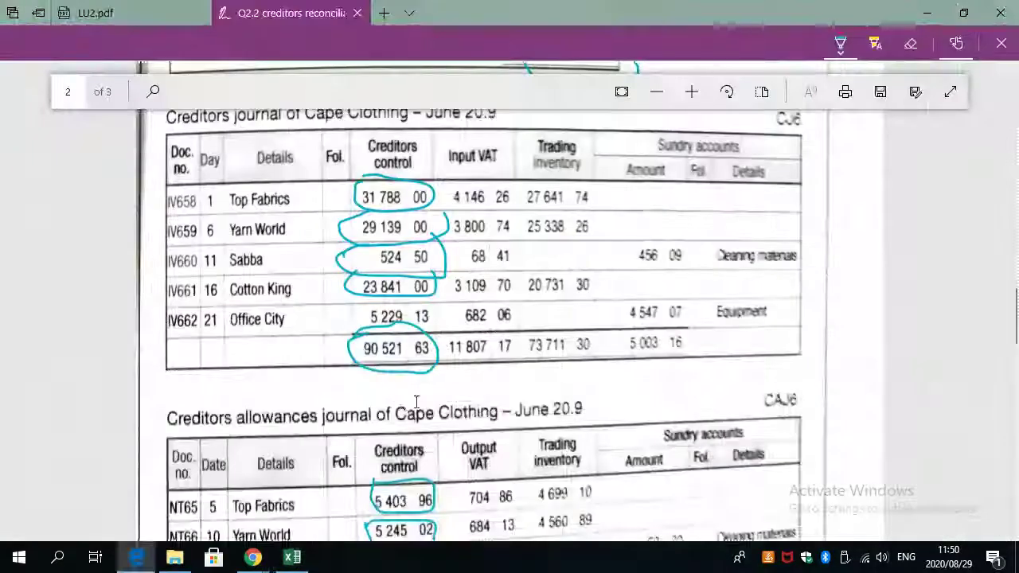
{"action": "key", "text": "alt+Tab"}
{"action": "left_click", "coordinate": [675, 315]}
{"action": "type", "text": "0"}
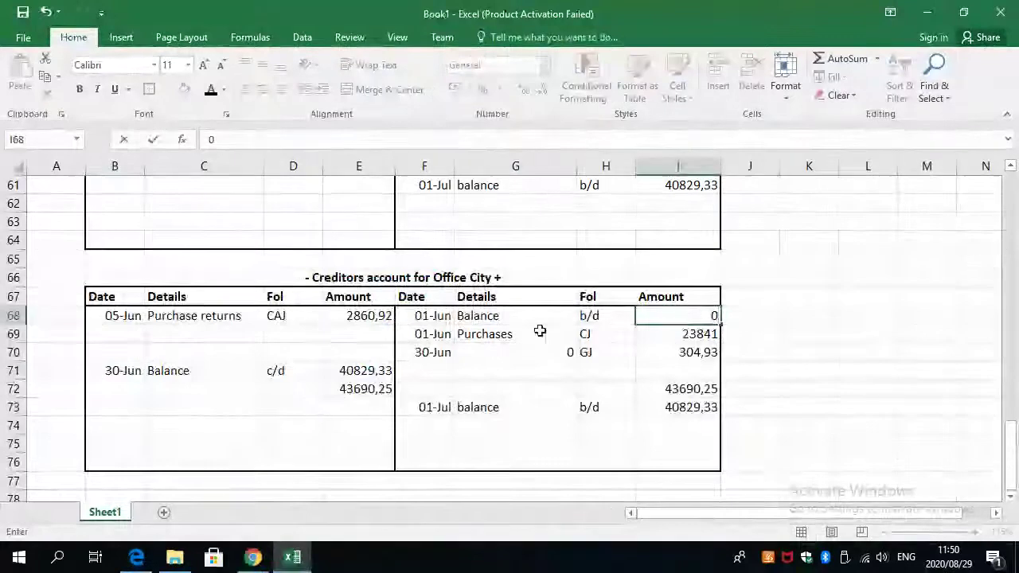
{"action": "key", "text": "Return"}
Switch to the reconciliation PDF in Edge and circle Office City's creditors control amount of 5 229,13 in the creditors journal.
{"action": "key", "text": "alt+Tab"}
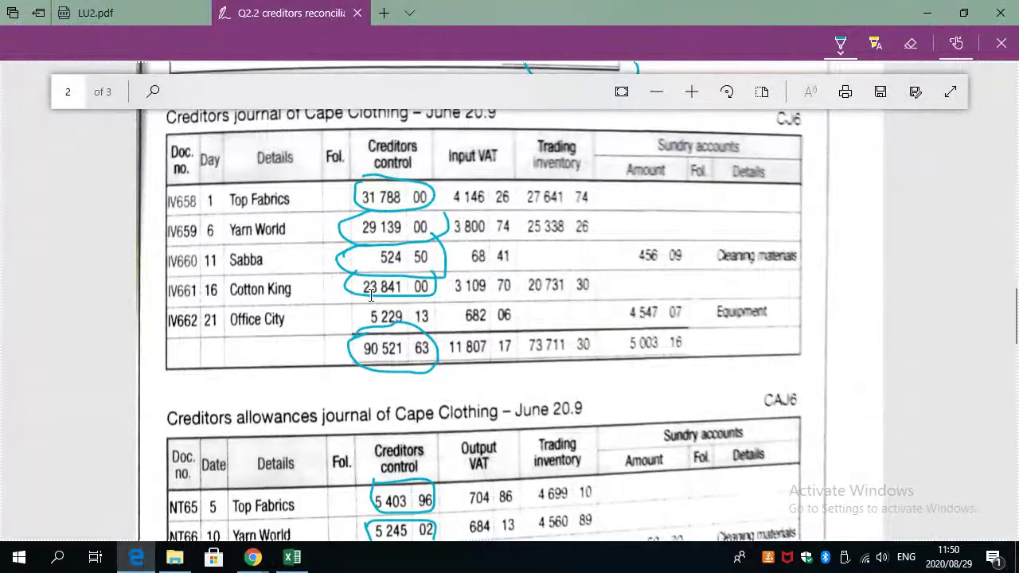
{"action": "left_click_drag", "start_coordinate": [371, 296], "coordinate": [381, 320]}
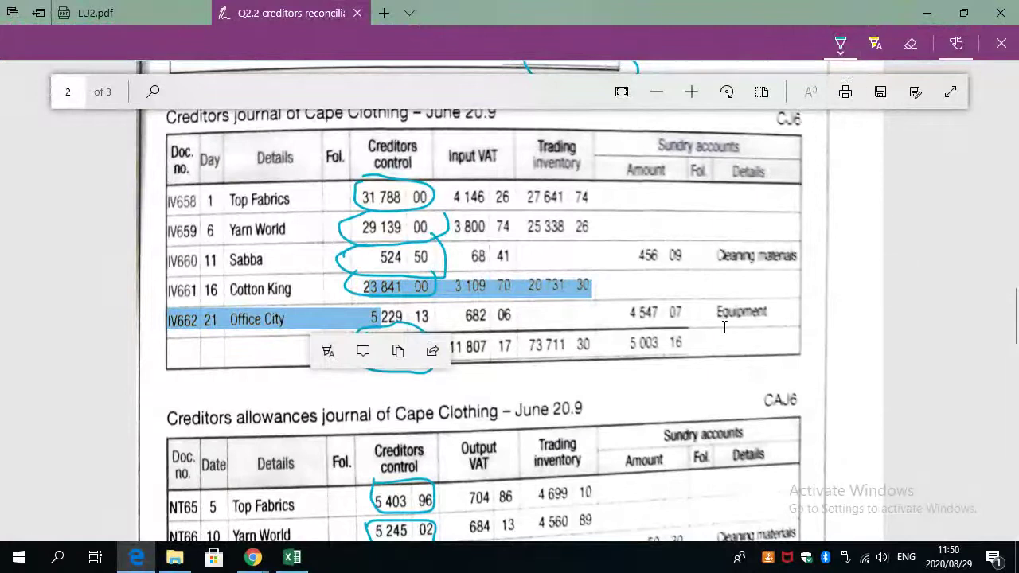
{"action": "left_click", "coordinate": [840, 43]}
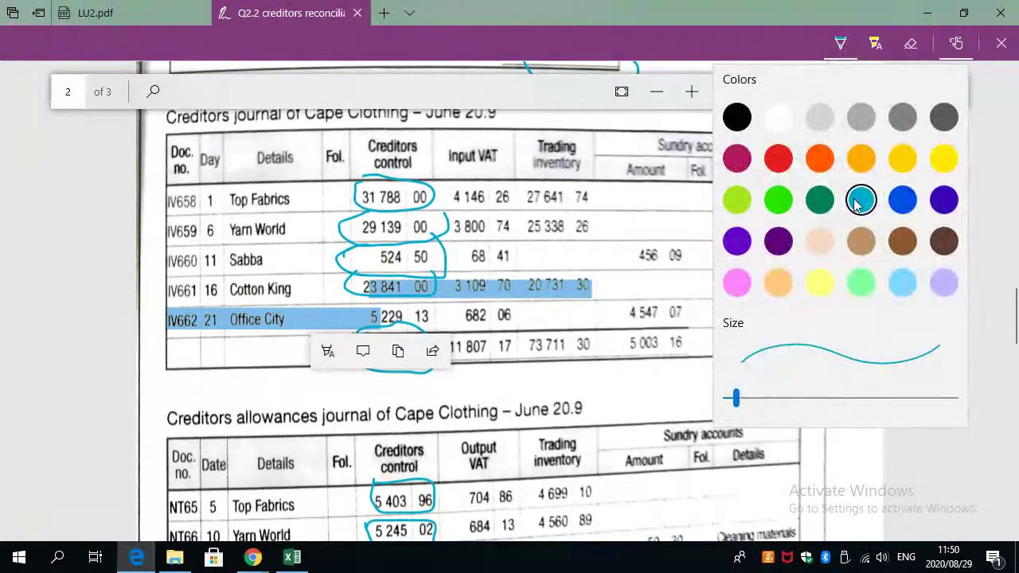
{"action": "left_click", "coordinate": [858, 202]}
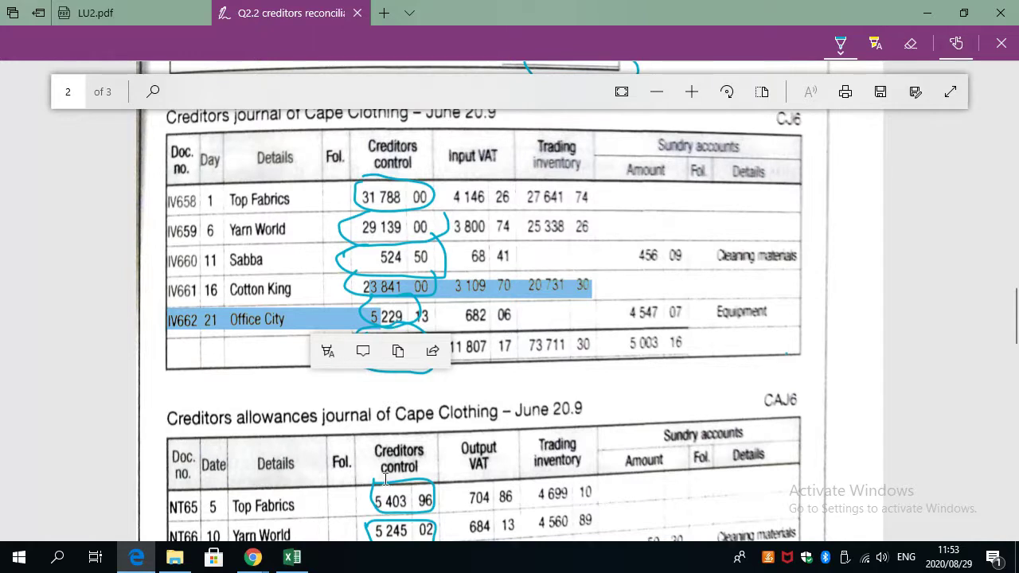
Switch back to Excel and set Office City's purchases amount in I69 to 5229,13, checking it against the creditors journal.
{"action": "scroll", "coordinate": [324, 444], "scroll_direction": "down", "scroll_amount": 2}
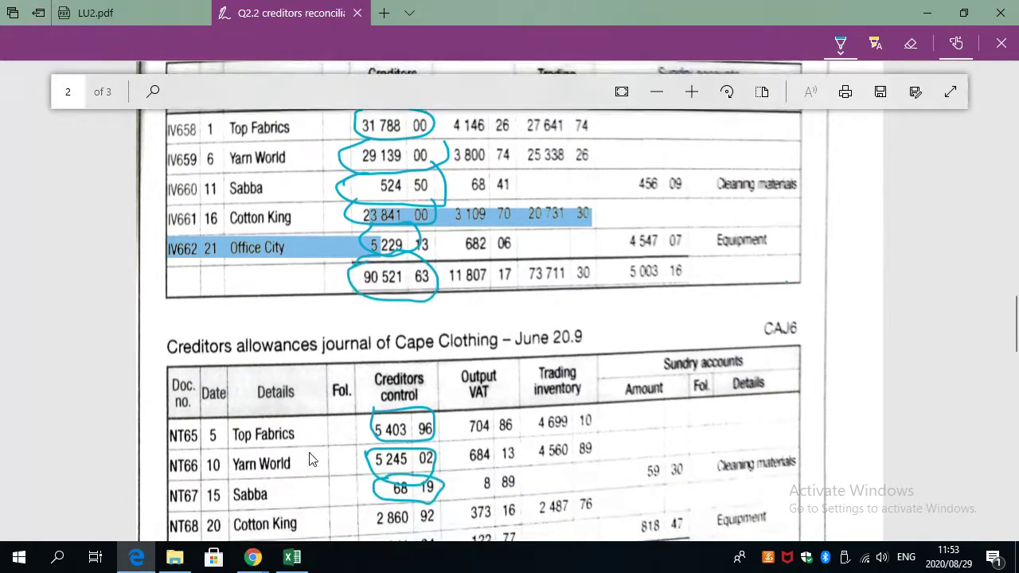
{"action": "key", "text": "alt+Tab"}
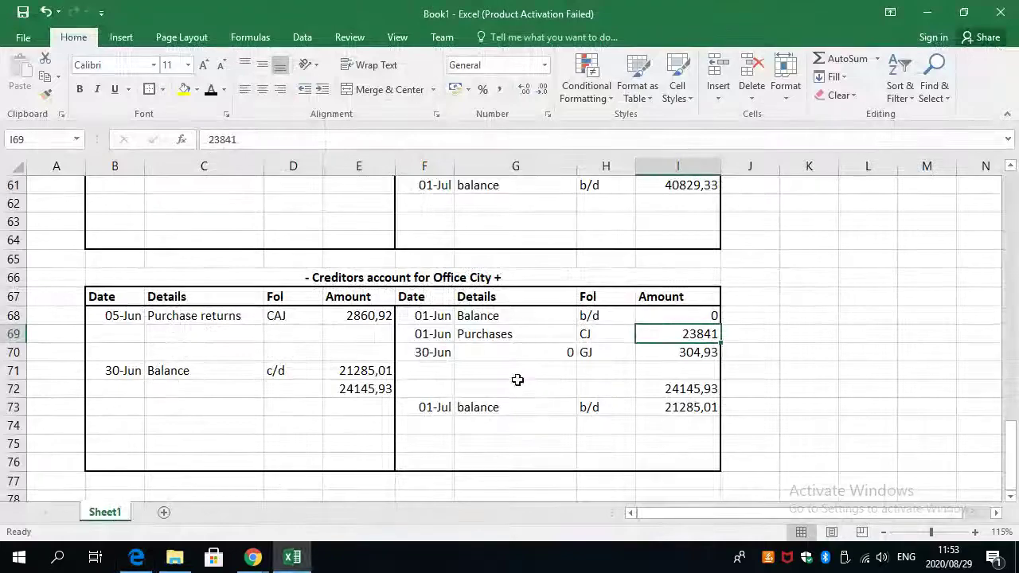
{"action": "key", "text": "alt+Tab"}
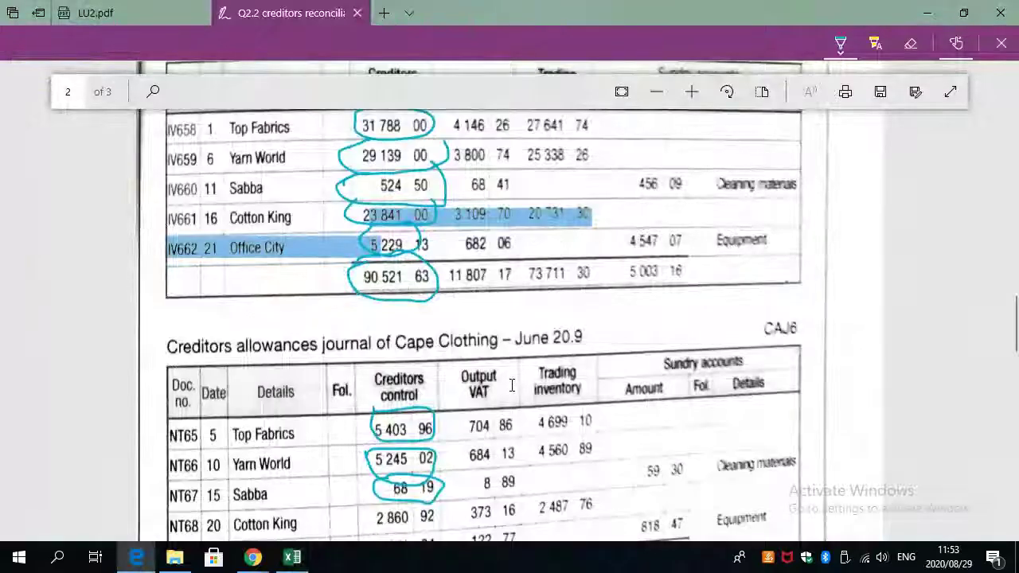
{"action": "key", "text": "alt+Tab"}
{"action": "type", "text": "522"}
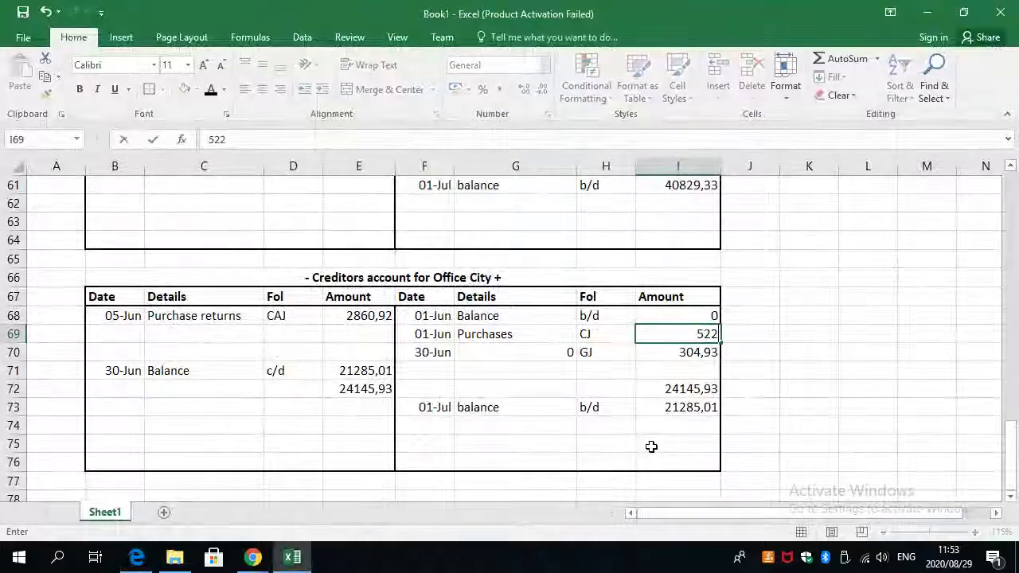
{"action": "key", "text": "alt+Tab"}
{"action": "key", "text": "alt+Tab"}
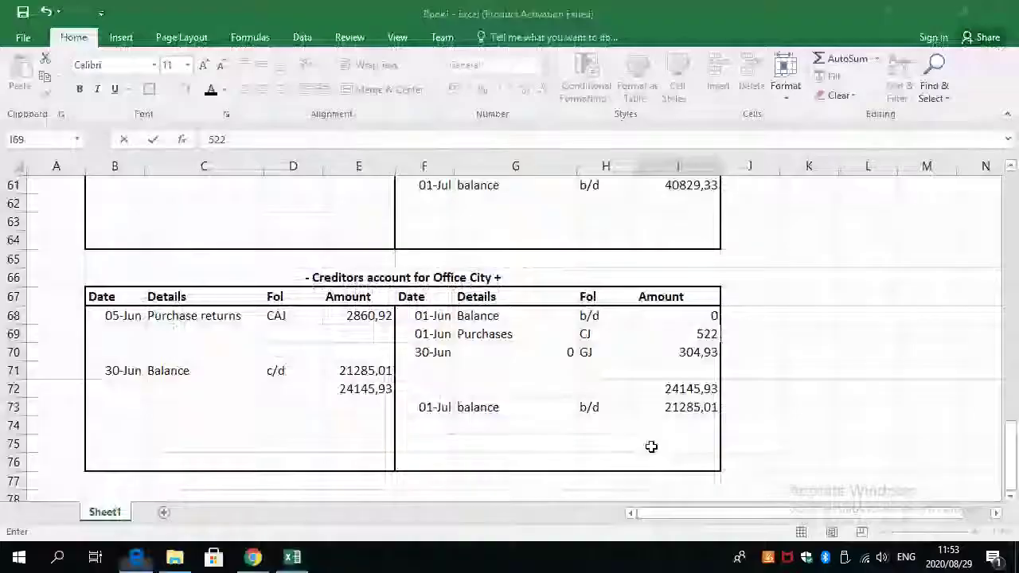
{"action": "type", "text": "9,13"}
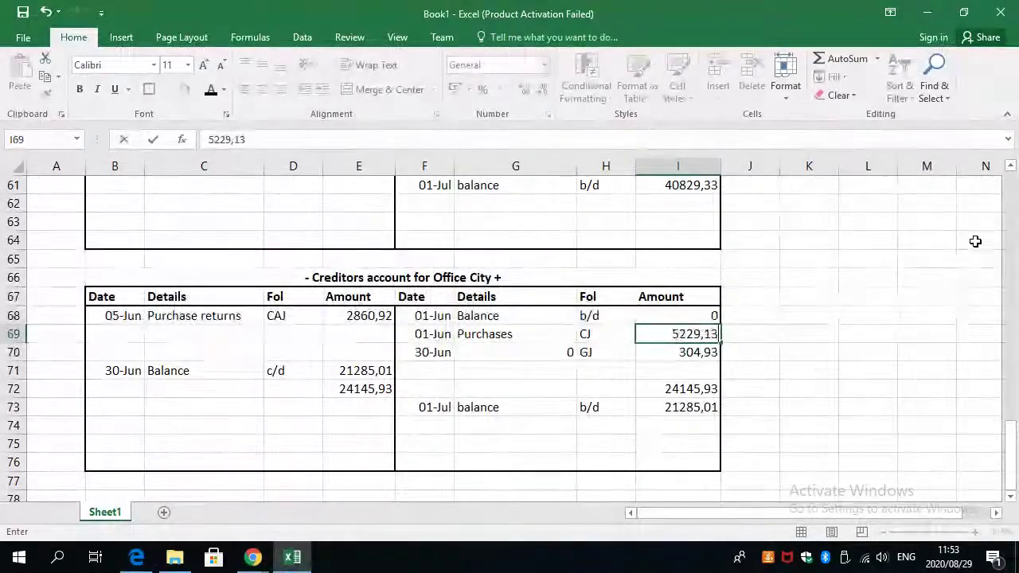
{"action": "key", "text": "Return"}
Look up Office City in the PDF's creditors allowances journal and set its purchase returns amount in E68 to 941,24.
{"action": "key", "text": "alt+Tab"}
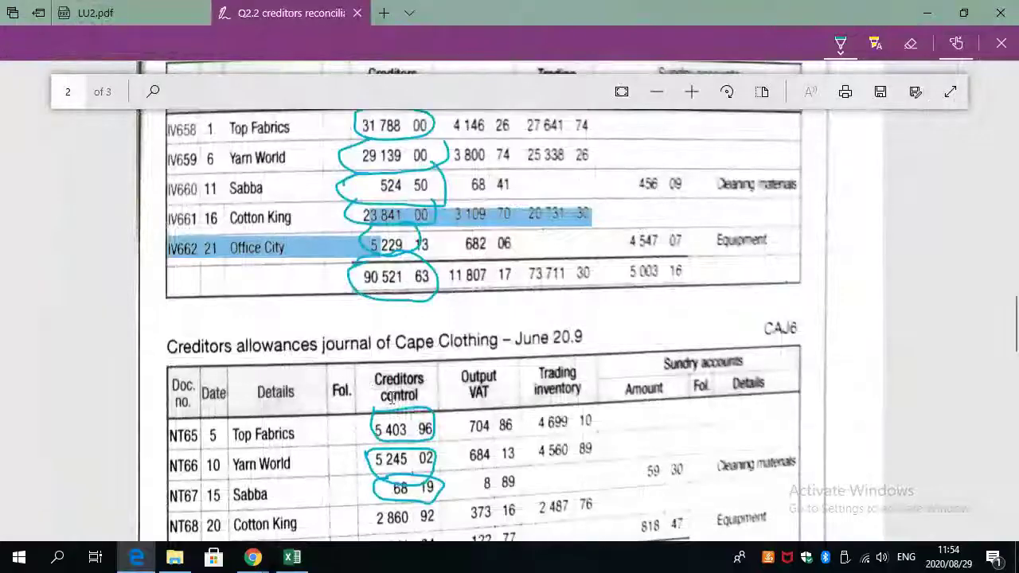
{"action": "scroll", "coordinate": [390, 398], "scroll_direction": "down", "scroll_amount": 5}
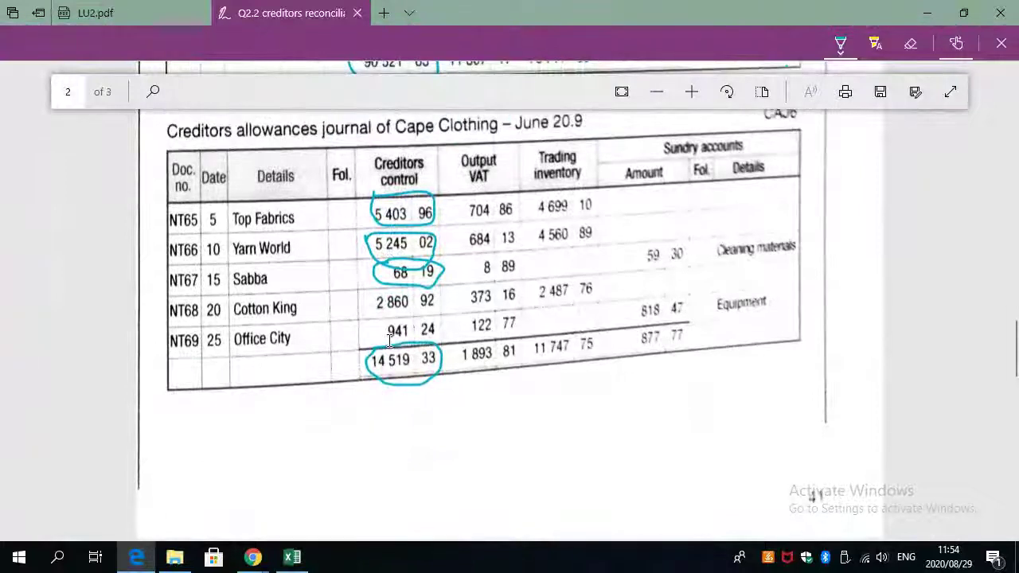
{"action": "key", "text": "alt+Tab"}
{"action": "left_click", "coordinate": [375, 317]}
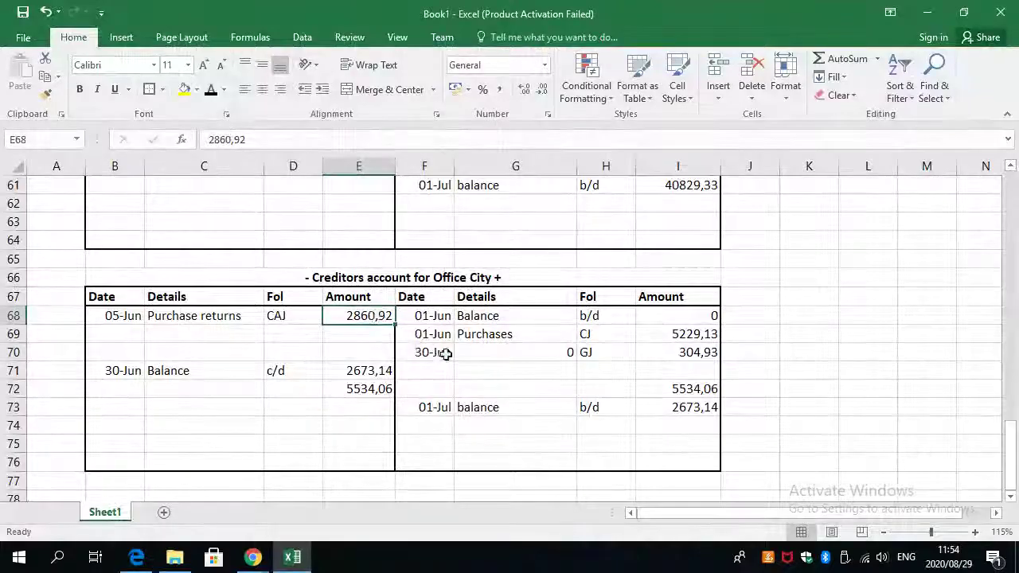
{"action": "type", "text": "941,24"}
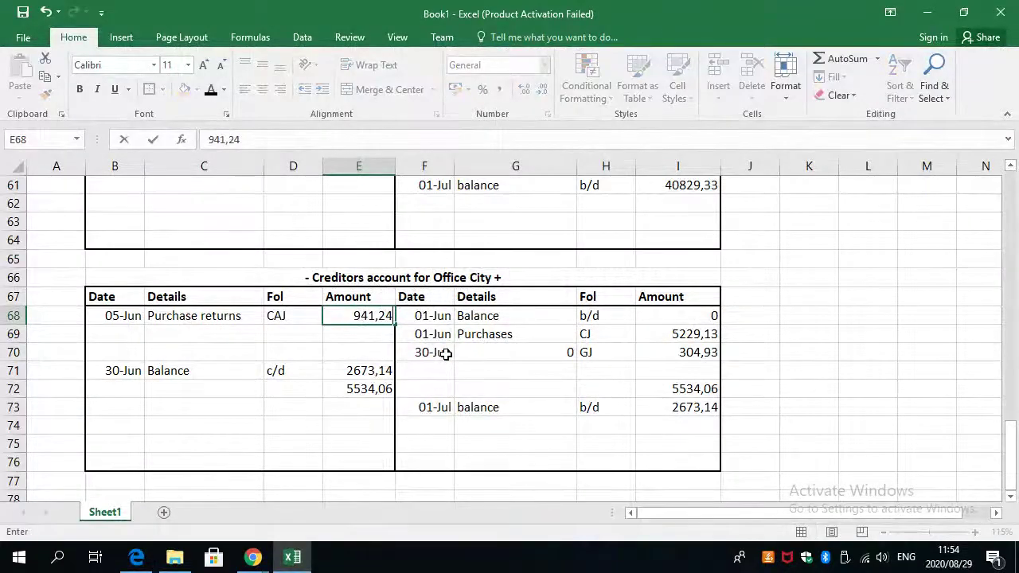
Examine the cashbook payments and the general journal in the PDF for any entries concerning Office City.
{"action": "key", "text": "alt+Tab"}
{"action": "scroll", "coordinate": [227, 450], "scroll_direction": "down", "scroll_amount": 10}
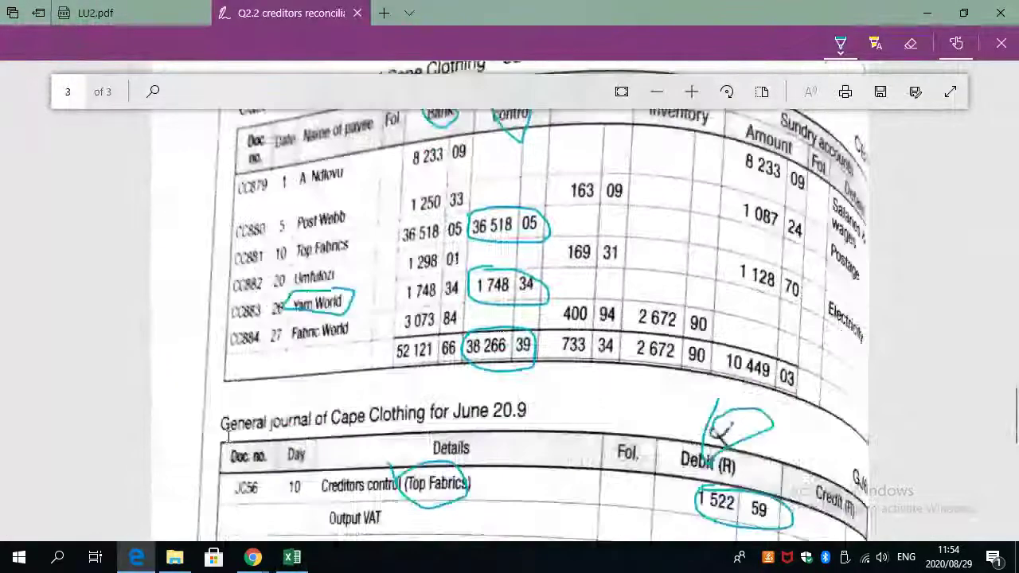
{"action": "scroll", "coordinate": [226, 441], "scroll_direction": "down", "scroll_amount": 3}
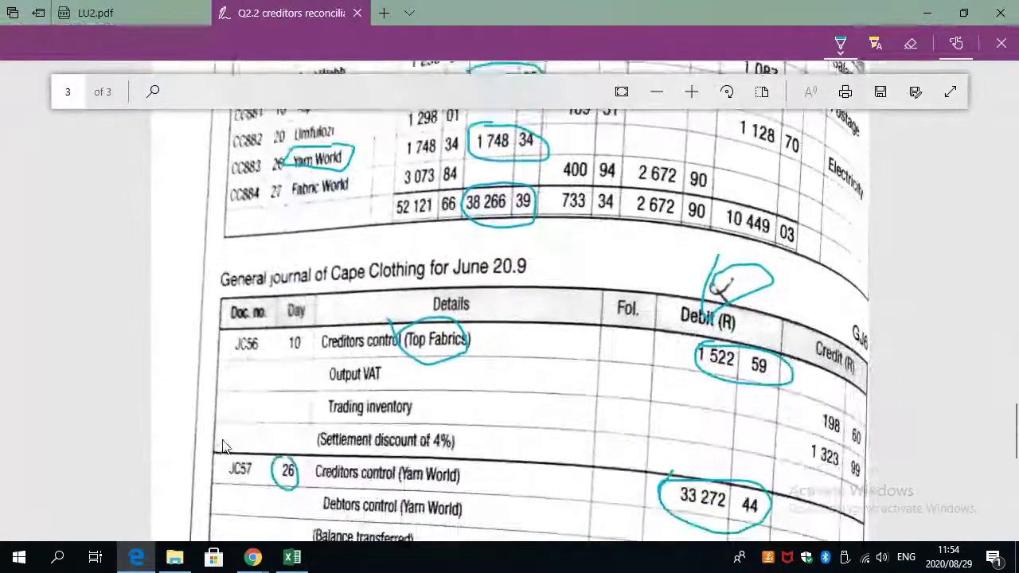
{"action": "scroll", "coordinate": [223, 447], "scroll_direction": "up", "scroll_amount": 5}
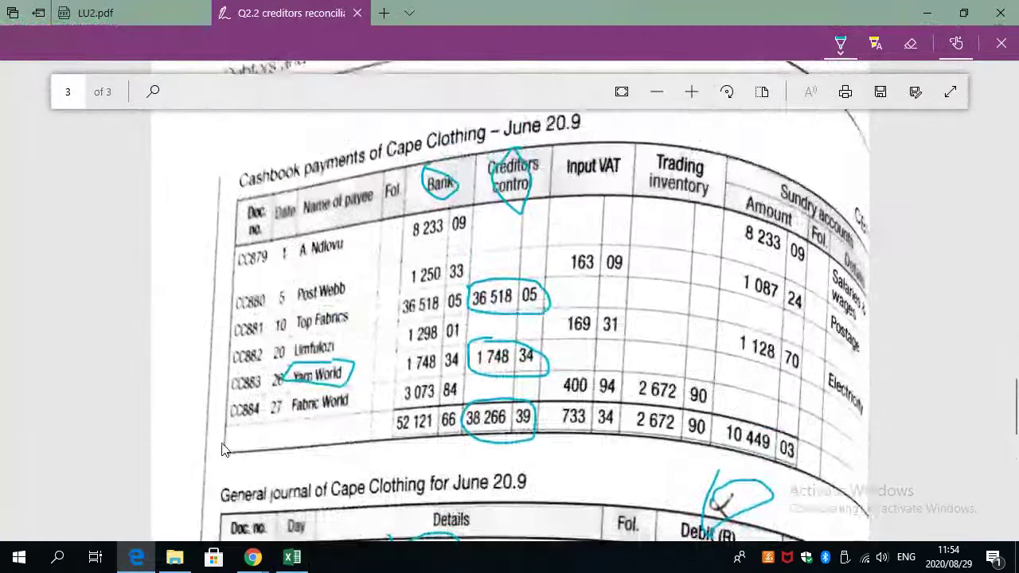
{"action": "scroll", "coordinate": [223, 451], "scroll_direction": "down", "scroll_amount": 3}
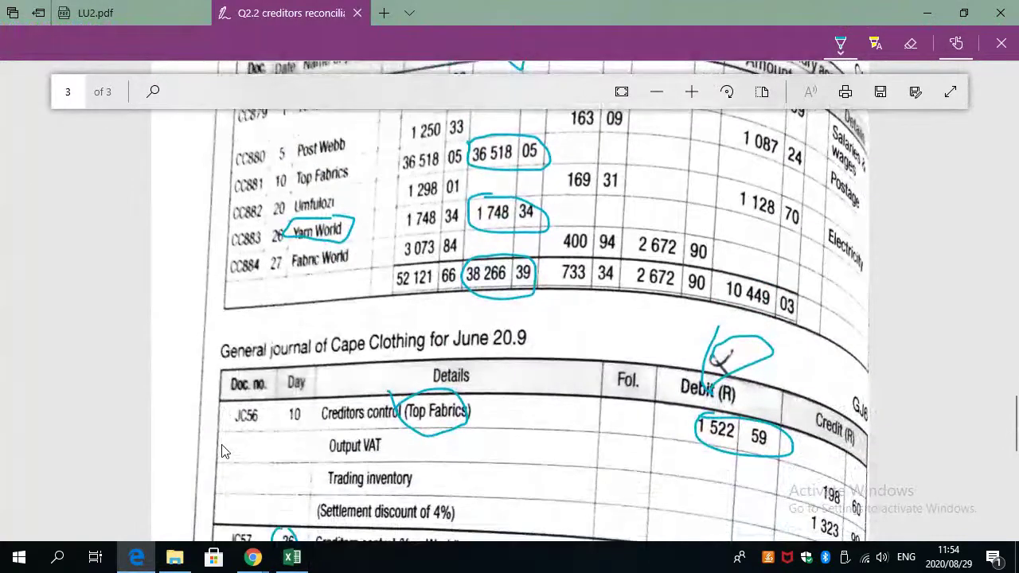
{"action": "scroll", "coordinate": [223, 451], "scroll_direction": "up", "scroll_amount": 5}
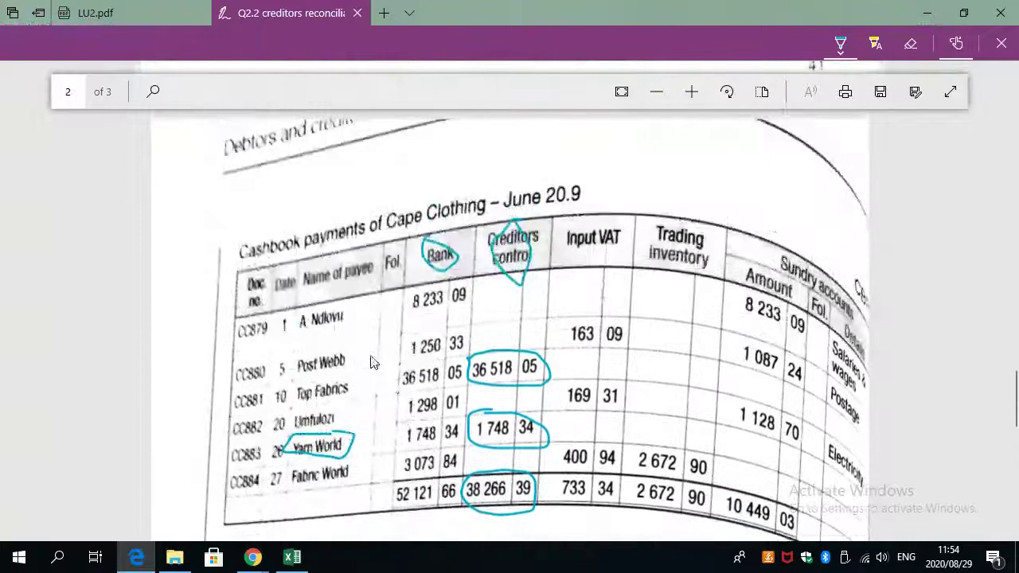
{"action": "scroll", "coordinate": [318, 482], "scroll_direction": "down", "scroll_amount": 5}
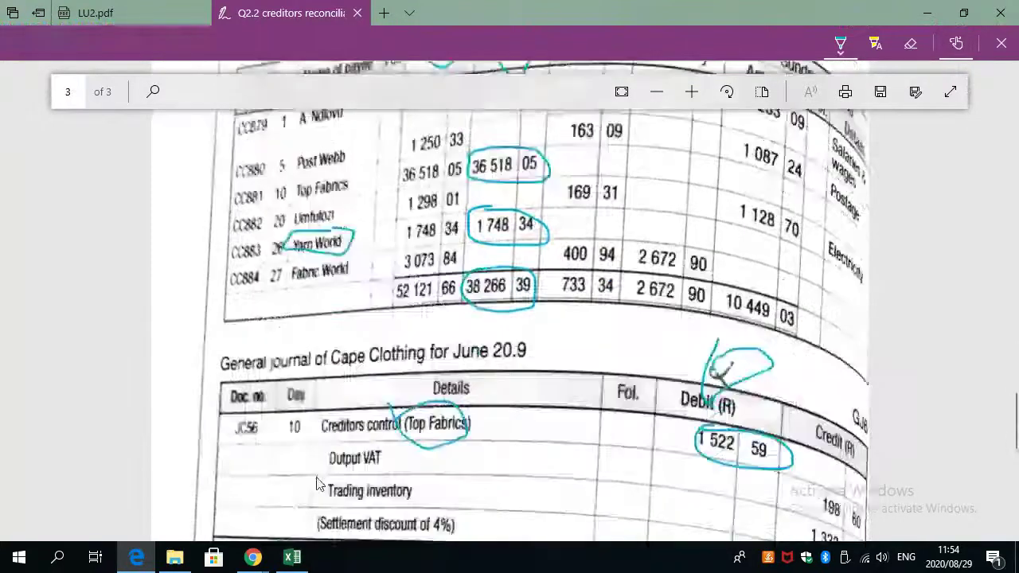
{"action": "scroll", "coordinate": [316, 483], "scroll_direction": "down", "scroll_amount": 9}
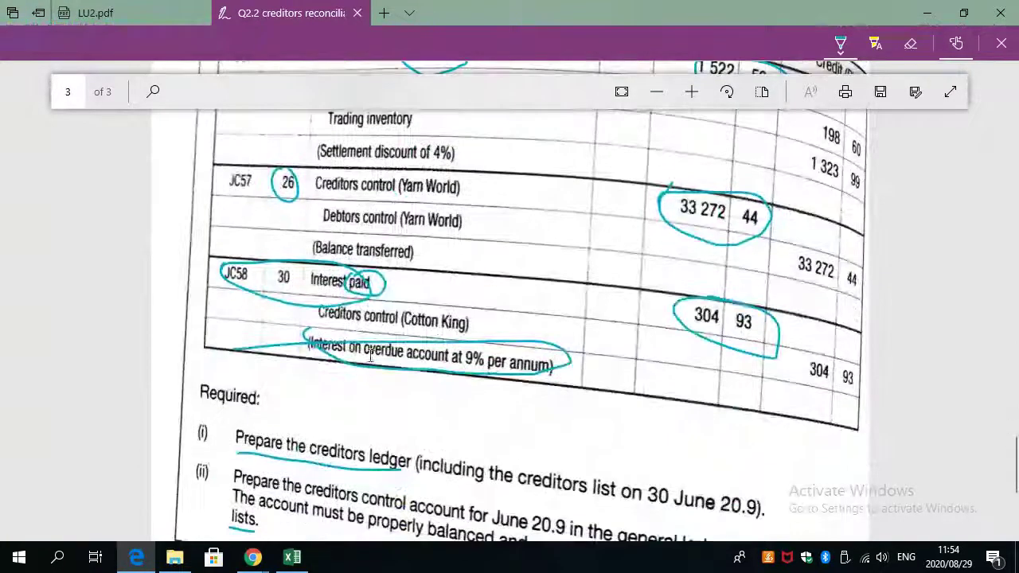
{"action": "scroll", "coordinate": [369, 358], "scroll_direction": "up", "scroll_amount": 4}
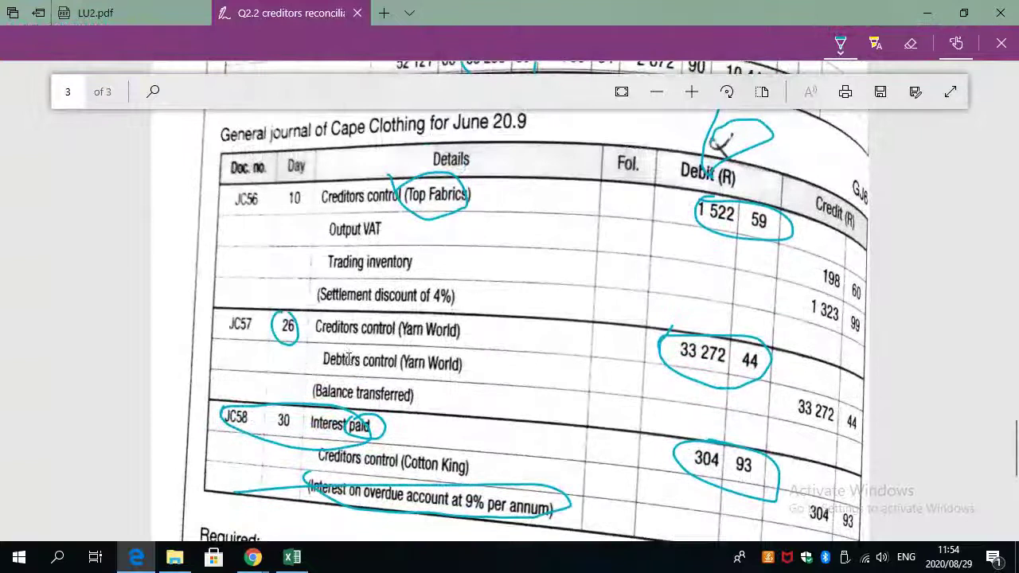
{"action": "key", "text": "alt+Tab"}
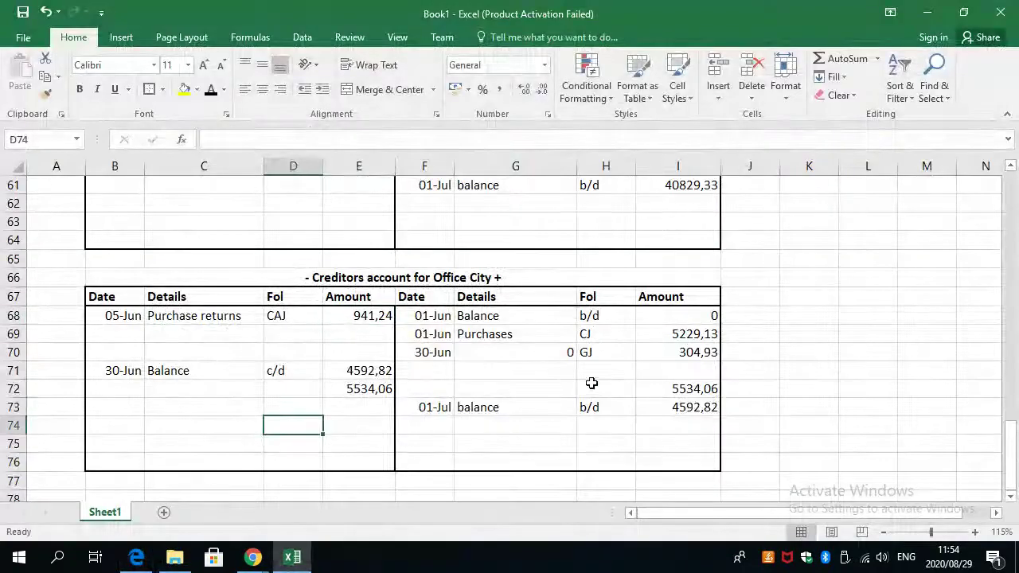
{"action": "left_click_drag", "start_coordinate": [425, 358], "coordinate": [655, 358]}
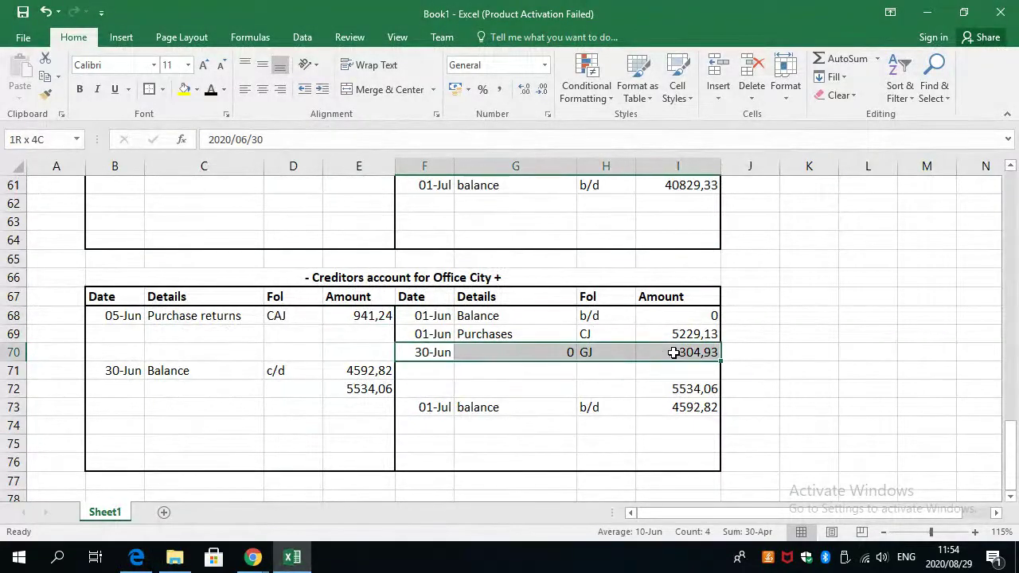
{"action": "right_click", "coordinate": [673, 361]}
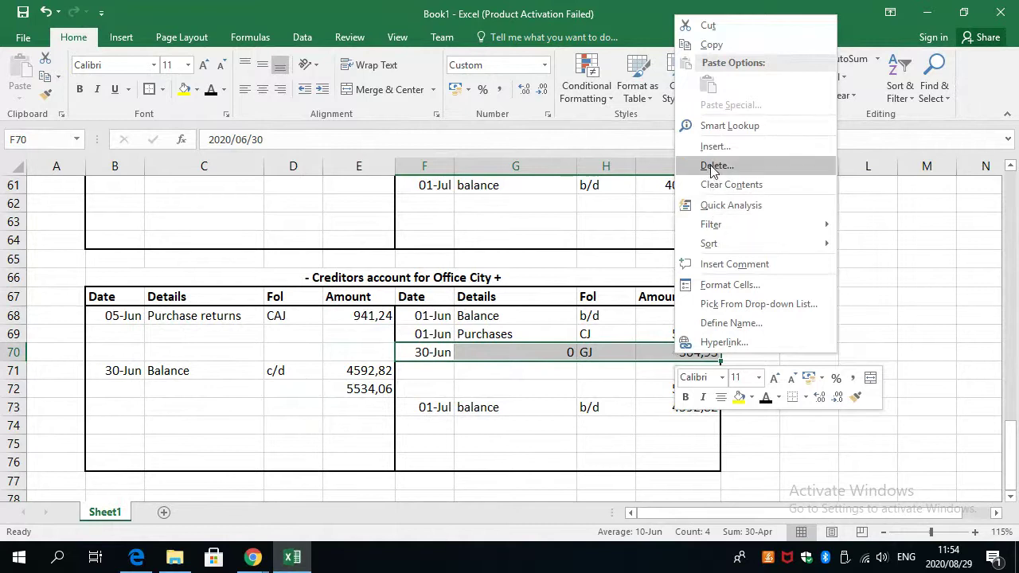
{"action": "left_click", "coordinate": [720, 183]}
{"action": "left_click", "coordinate": [344, 459]}
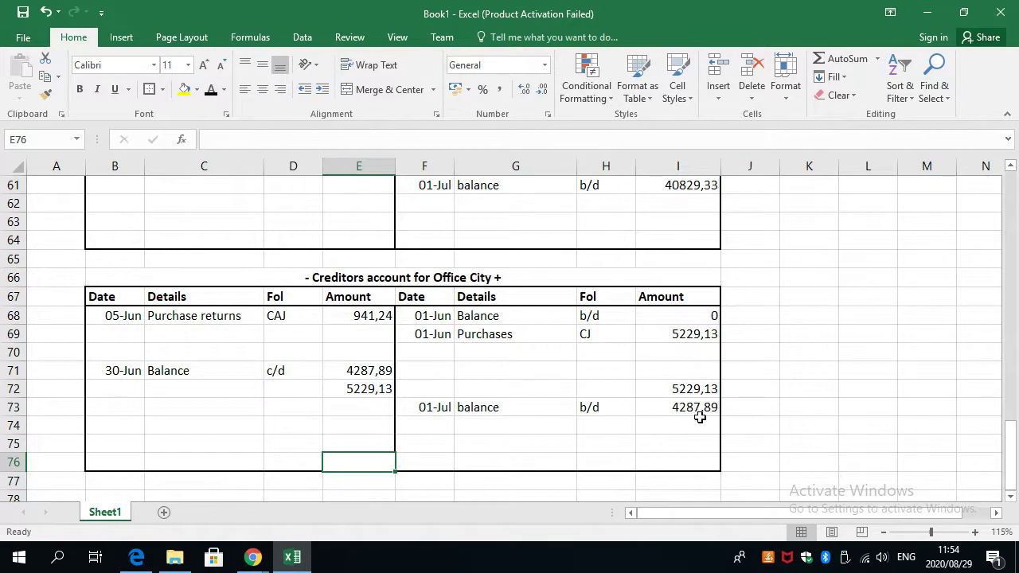
{"action": "left_click", "coordinate": [681, 390]}
{"action": "left_click", "coordinate": [374, 394]}
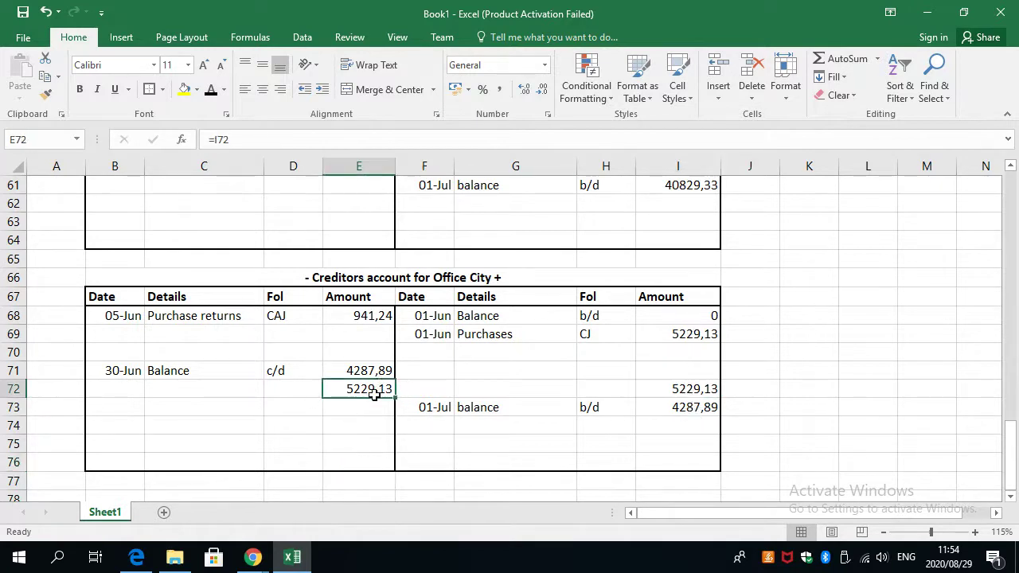
{"action": "left_click", "coordinate": [356, 370]}
{"action": "left_click", "coordinate": [350, 389]}
{"action": "left_click", "coordinate": [356, 371]}
{"action": "type", "text": "="}
{"action": "left_click", "coordinate": [356, 390]}
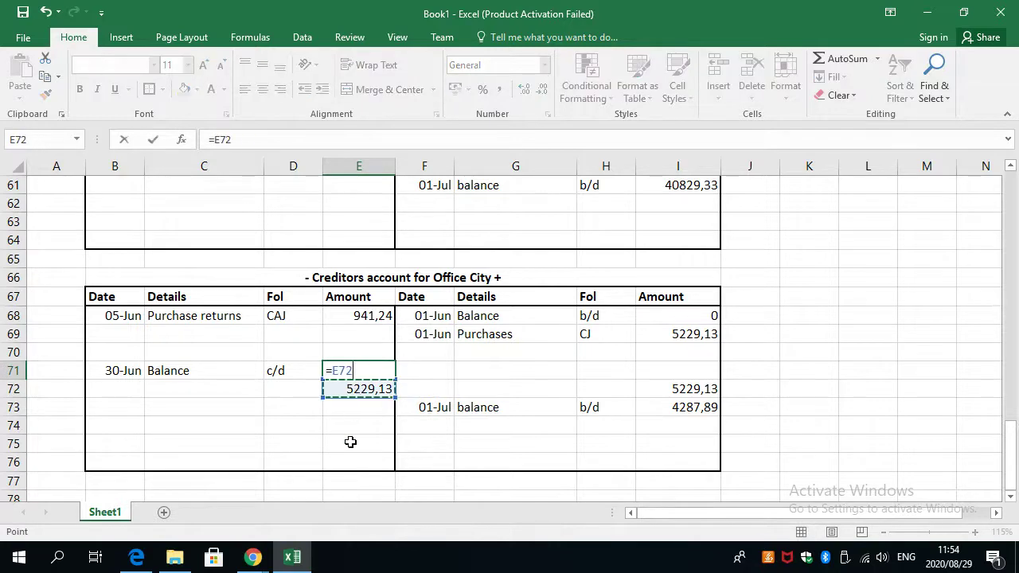
{"action": "type", "text": "-"}
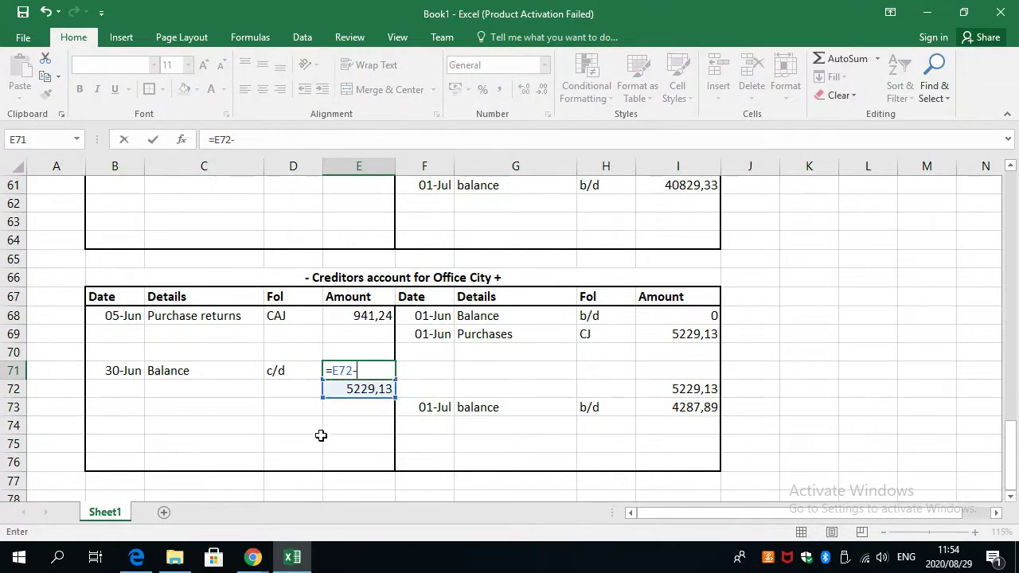
{"action": "left_click", "coordinate": [333, 316]}
{"action": "key", "text": "Return"}
{"action": "mouse_move", "coordinate": [143, 560]}
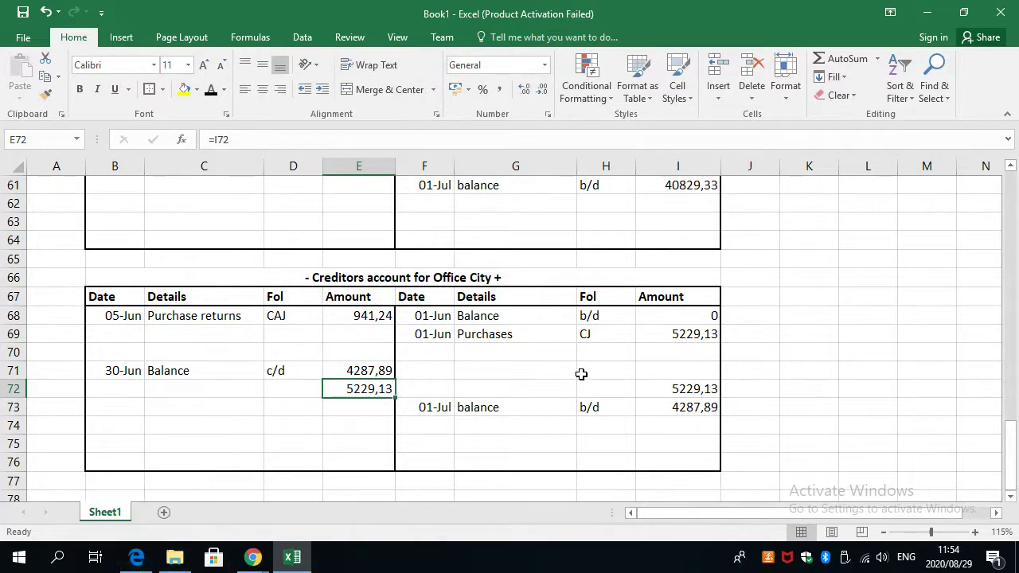
{"action": "scroll", "coordinate": [415, 394], "scroll_direction": "down", "scroll_amount": 2}
{"action": "left_click", "coordinate": [123, 408]}
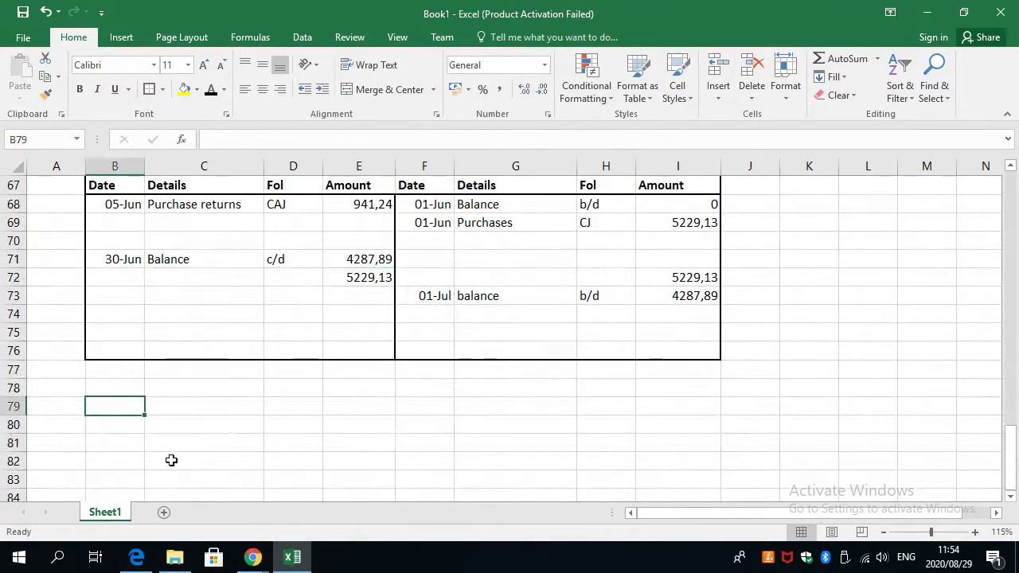
{"action": "type", "text": "Cre"}
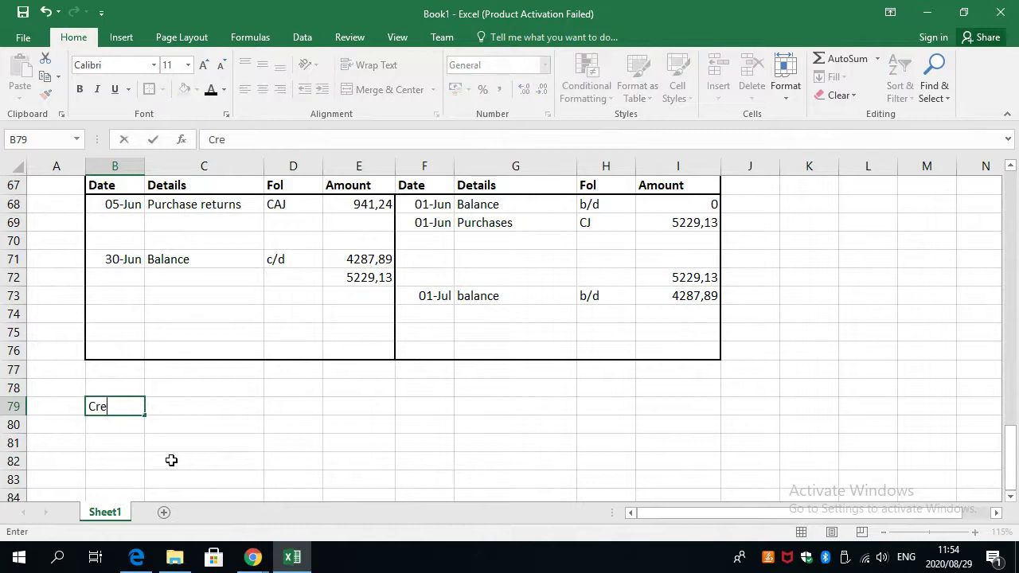
{"action": "type", "text": "ditos L"}
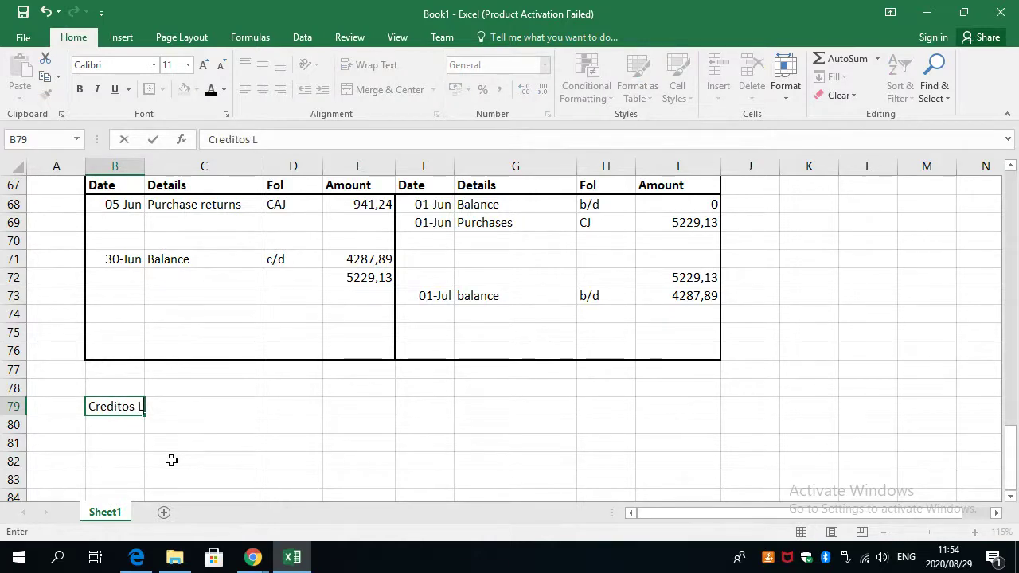
{"action": "type", "text": "ist"}
{"action": "key", "text": "Return"}
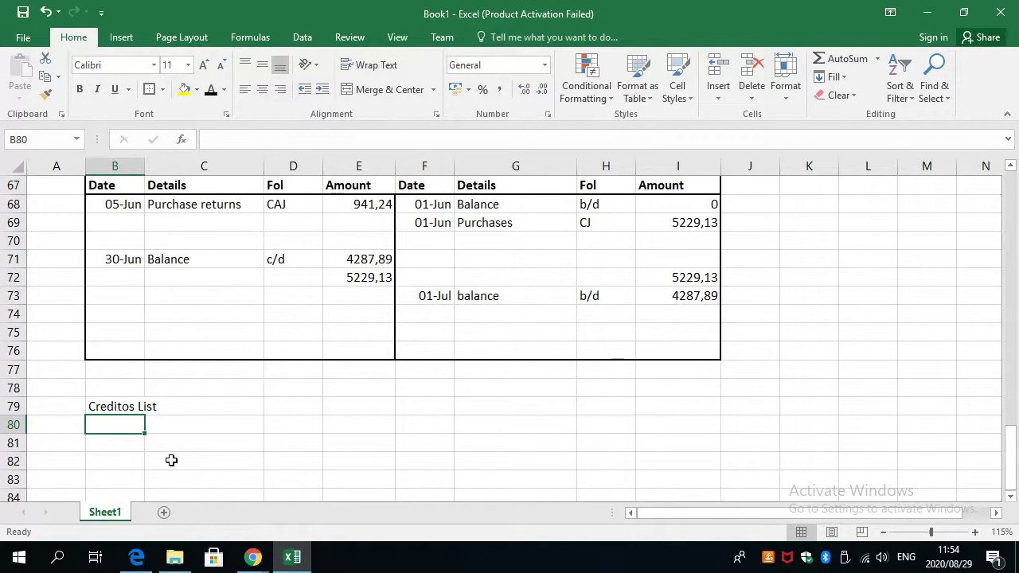
{"action": "scroll", "coordinate": [256, 485], "scroll_direction": "up", "scroll_amount": 9}
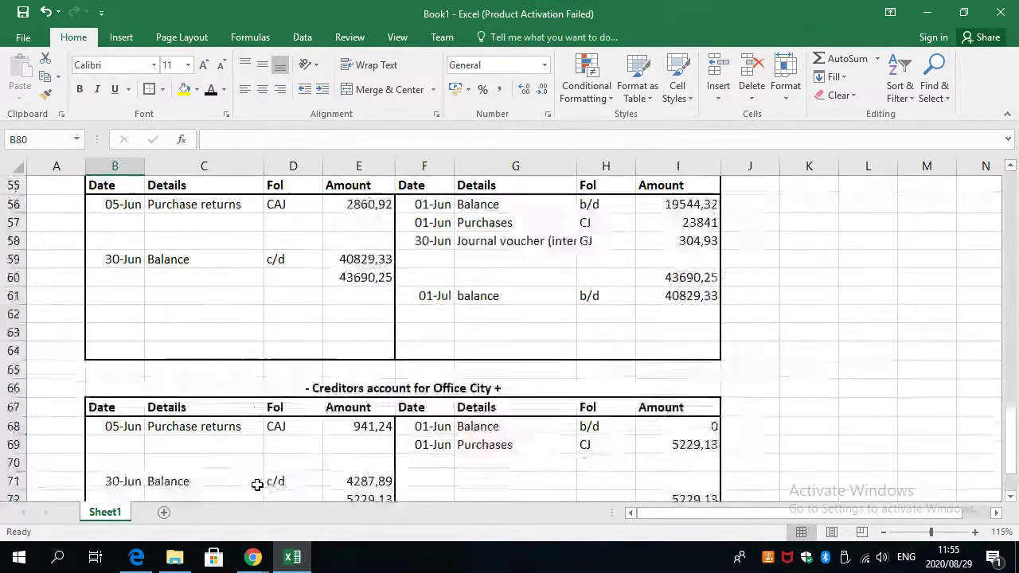
Enter Top fabric as the first creditor in B80, under the Creditos List heading.
{"action": "scroll", "coordinate": [257, 484], "scroll_direction": "up", "scroll_amount": 9}
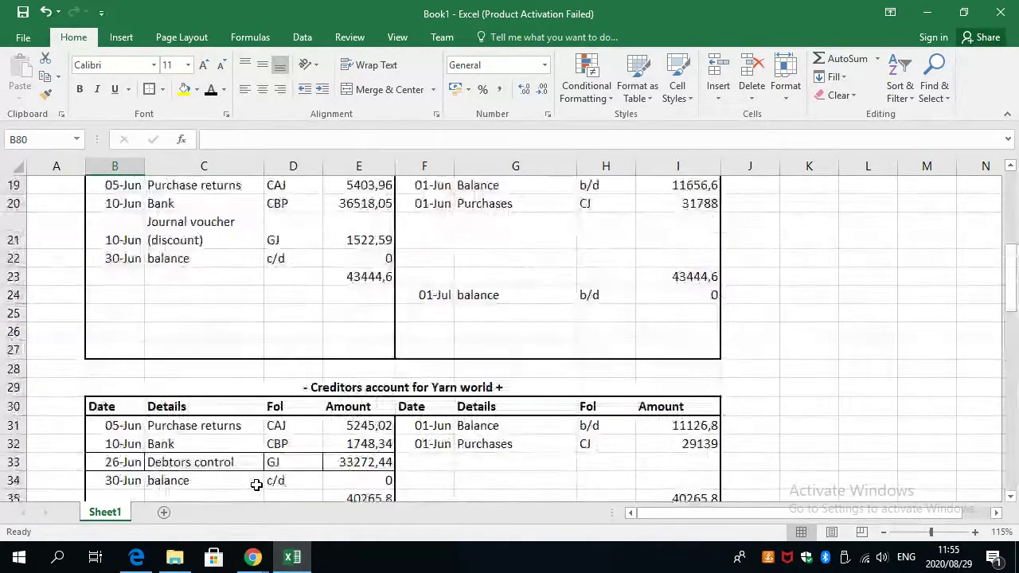
{"action": "scroll", "coordinate": [257, 485], "scroll_direction": "up", "scroll_amount": 2}
{"action": "scroll", "coordinate": [251, 493], "scroll_direction": "down", "scroll_amount": 19}
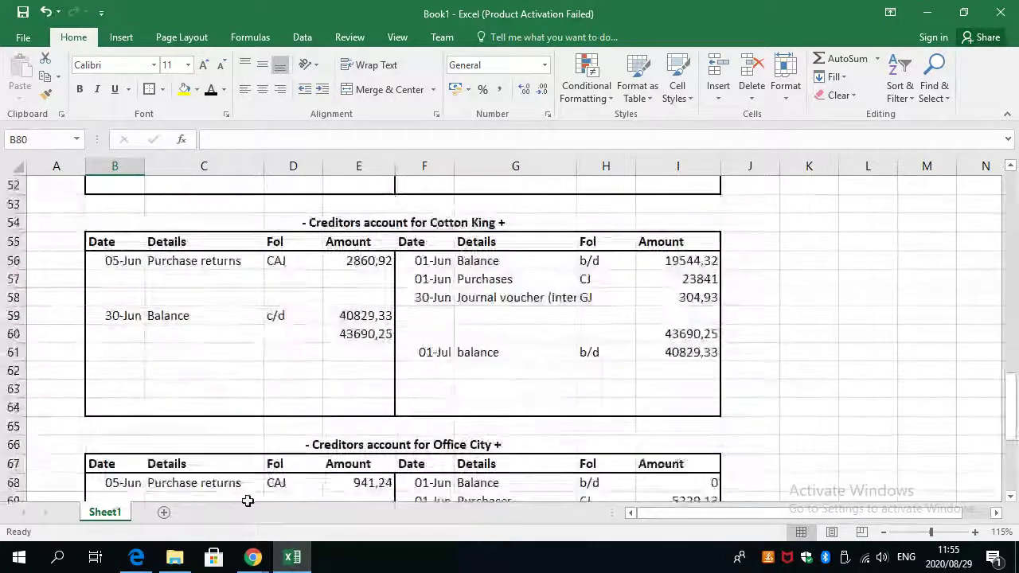
{"action": "type", "text": "T"}
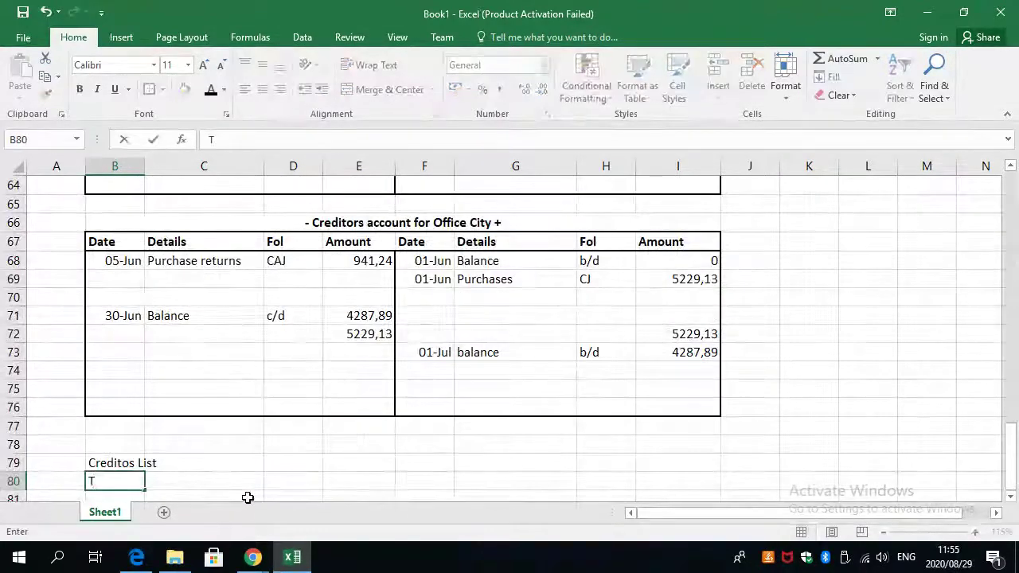
{"action": "type", "text": "op fabric"}
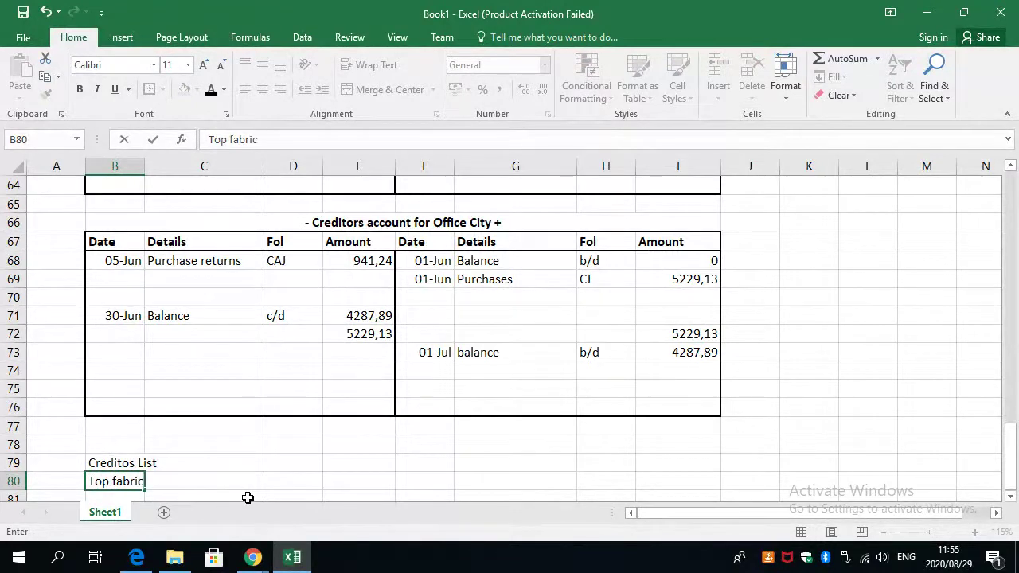
{"action": "key", "text": "Return"}
Check the ledger accounts for the next creditor and enter Yarn world in B81.
{"action": "scroll", "coordinate": [273, 439], "scroll_direction": "up", "scroll_amount": 18}
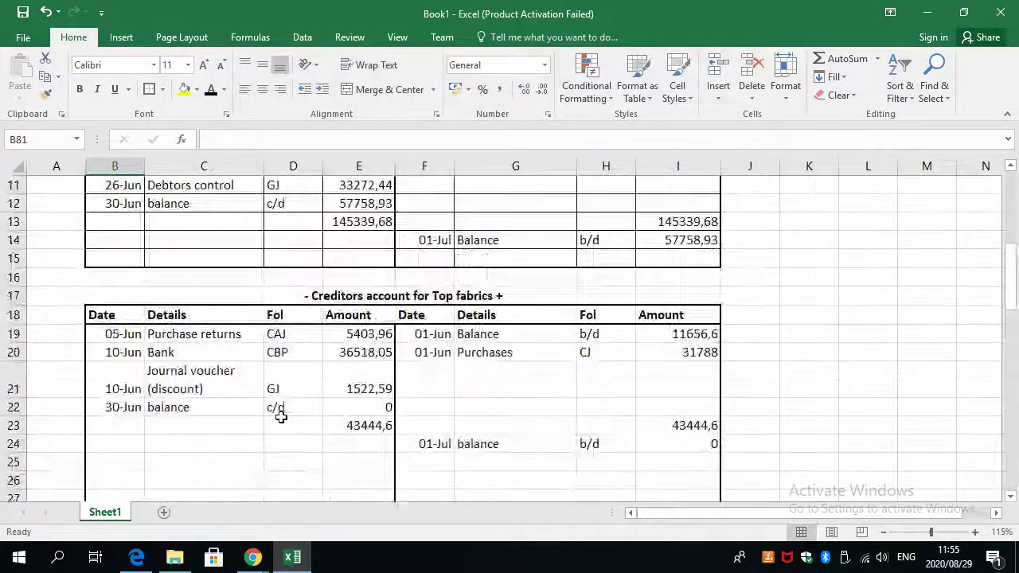
{"action": "scroll", "coordinate": [281, 417], "scroll_direction": "down", "scroll_amount": 16}
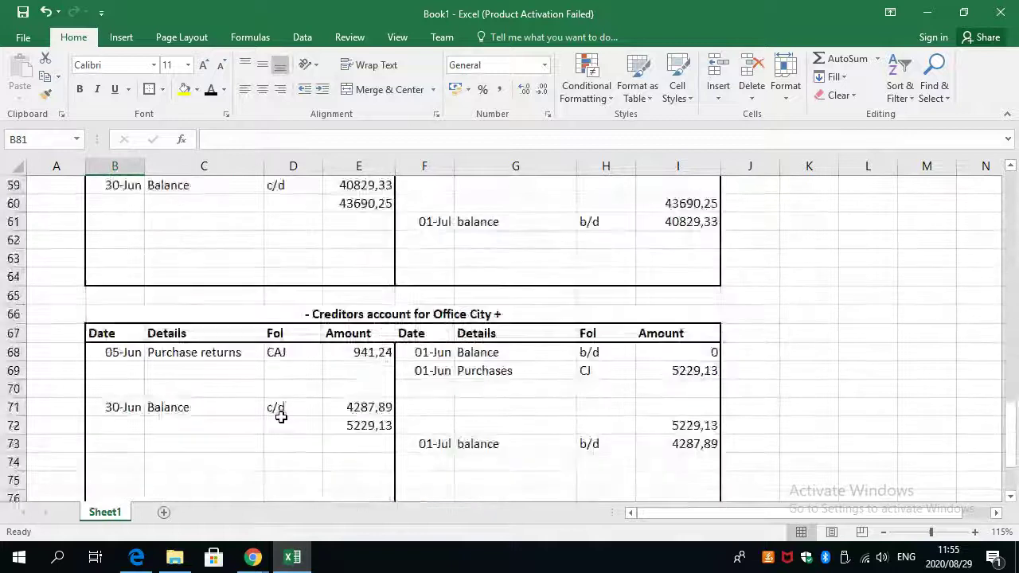
{"action": "scroll", "coordinate": [281, 417], "scroll_direction": "down", "scroll_amount": 5}
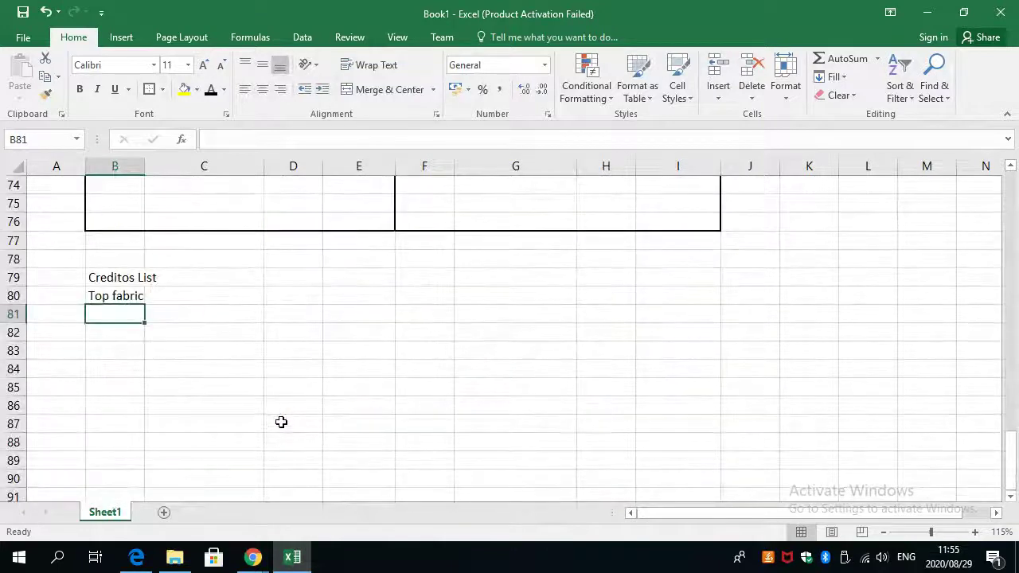
{"action": "type", "text": "Y"}
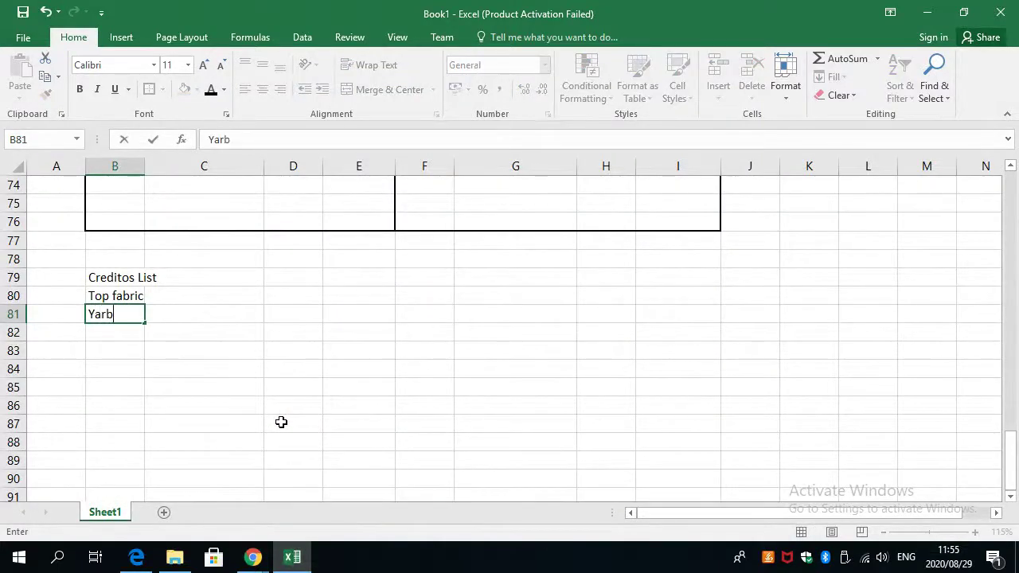
{"action": "type", "text": "arn world"}
{"action": "key", "text": "Return"}
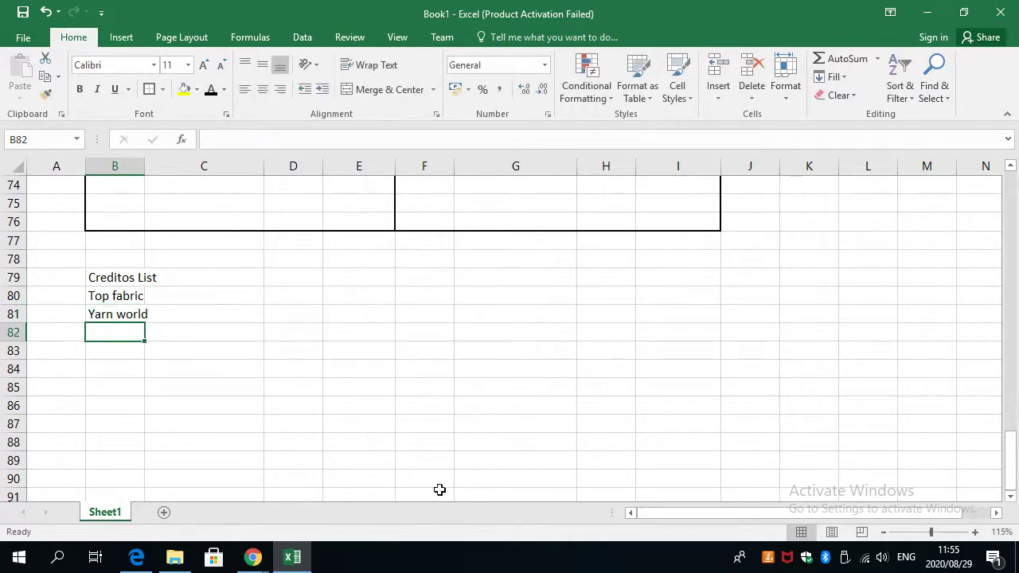
Look up the account following Yarn world and enter SABBA in B82 of the creditors list.
{"action": "scroll", "coordinate": [420, 425], "scroll_direction": "up", "scroll_amount": 13}
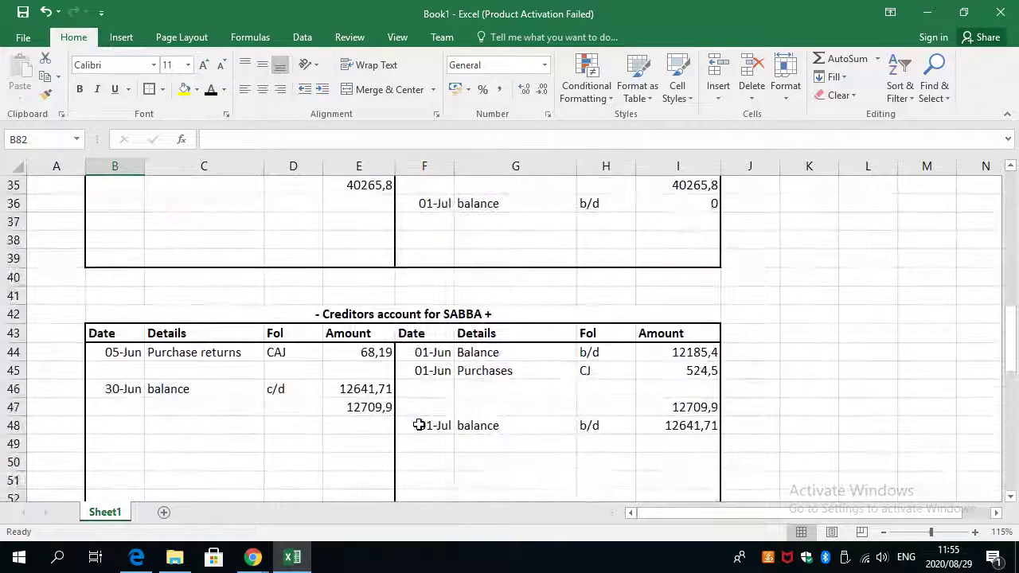
{"action": "scroll", "coordinate": [419, 425], "scroll_direction": "down", "scroll_amount": 10}
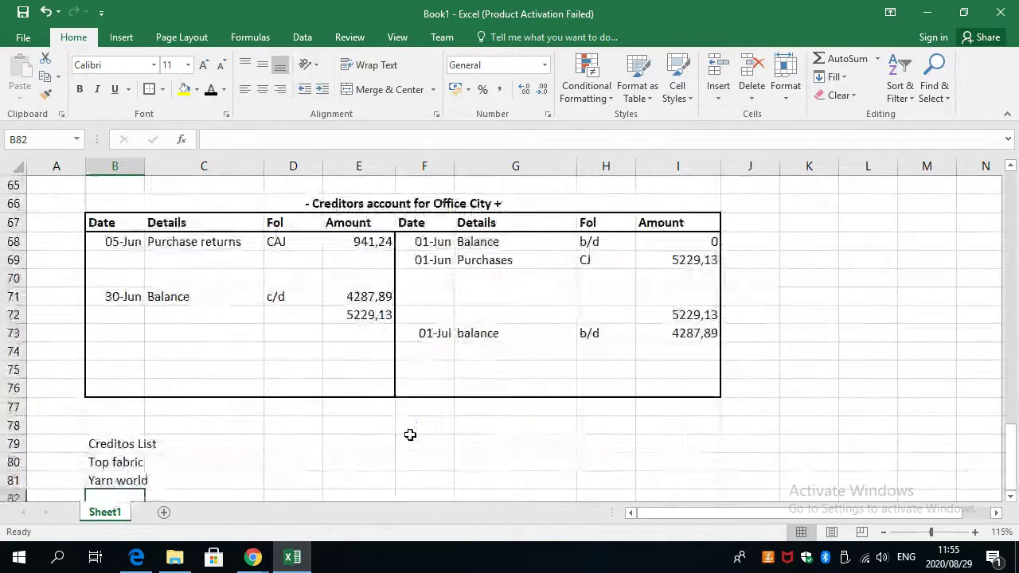
{"action": "scroll", "coordinate": [410, 434], "scroll_direction": "down", "scroll_amount": 2}
{"action": "type", "text": "SABBA"}
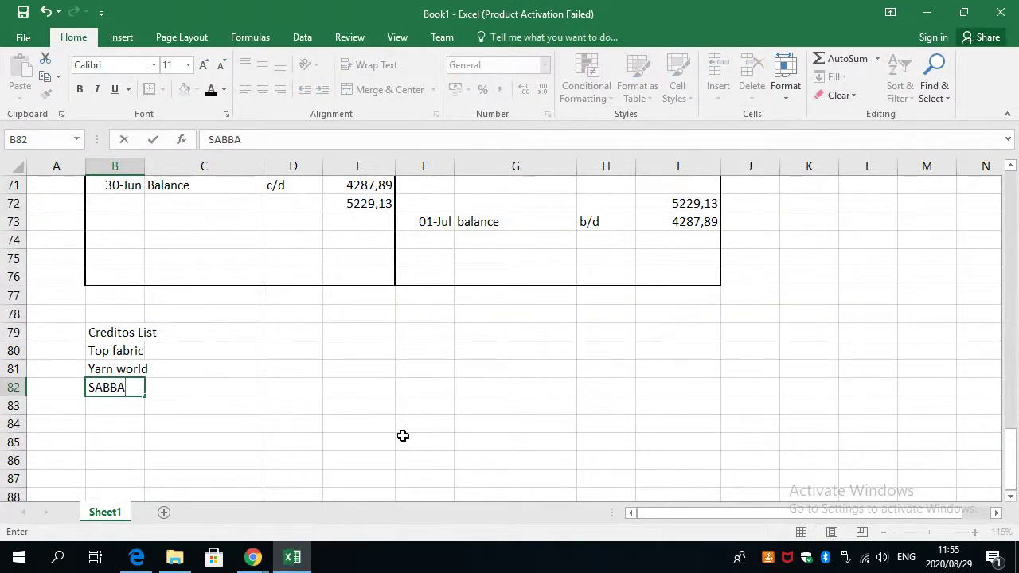
{"action": "key", "text": "Return"}
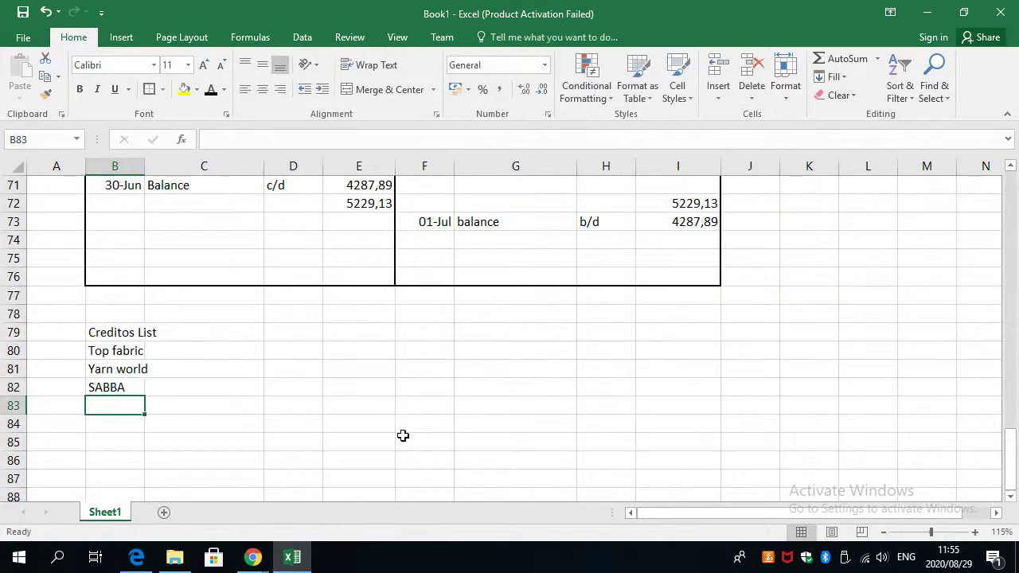
Look up the account following SABBA and enter Cotton in B83 of the creditors list.
{"action": "scroll", "coordinate": [403, 435], "scroll_direction": "up", "scroll_amount": 7}
{"action": "scroll", "coordinate": [395, 404], "scroll_direction": "down", "scroll_amount": 10}
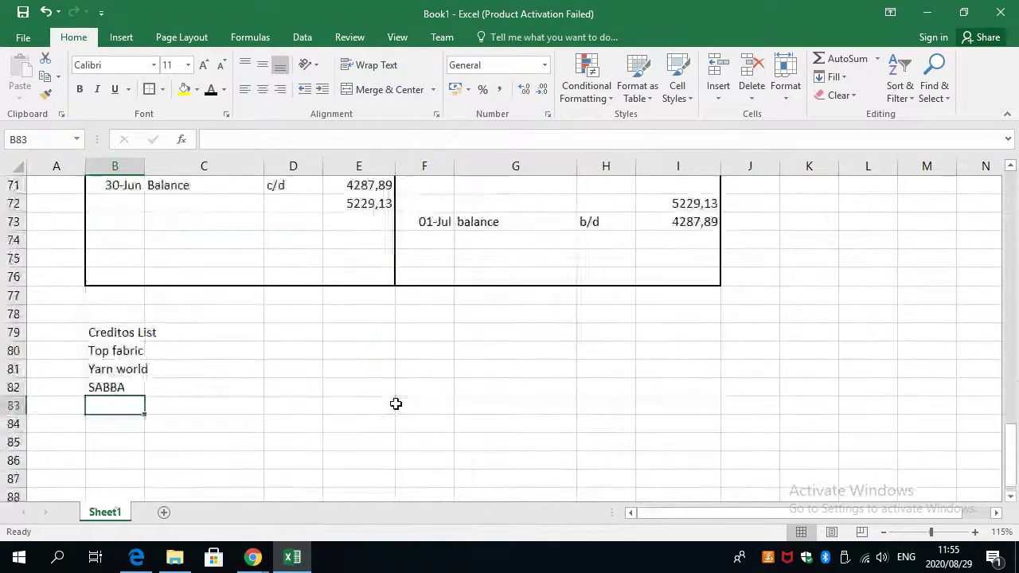
{"action": "type", "text": "Co"}
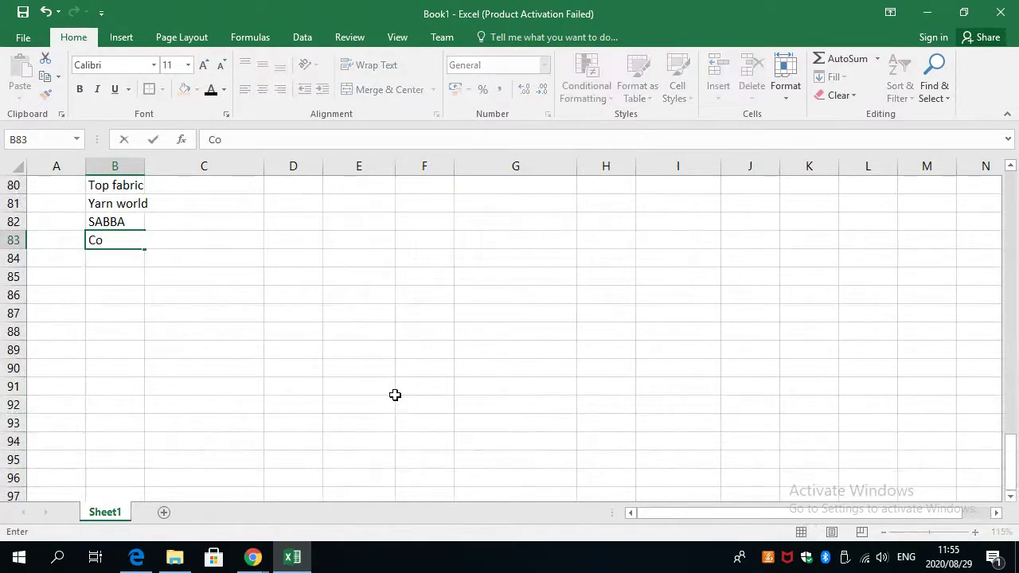
{"action": "type", "text": "tton"}
{"action": "key", "text": "Return"}
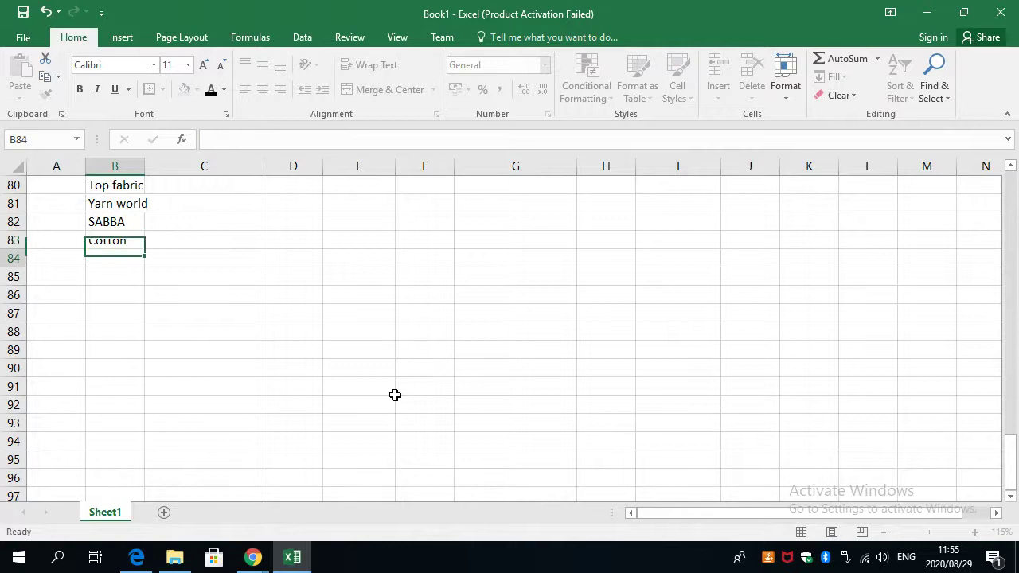
Enter Office city in B84 as the last creditor and widen column B to fit the list's heading and names.
{"action": "type", "text": "Offic"}
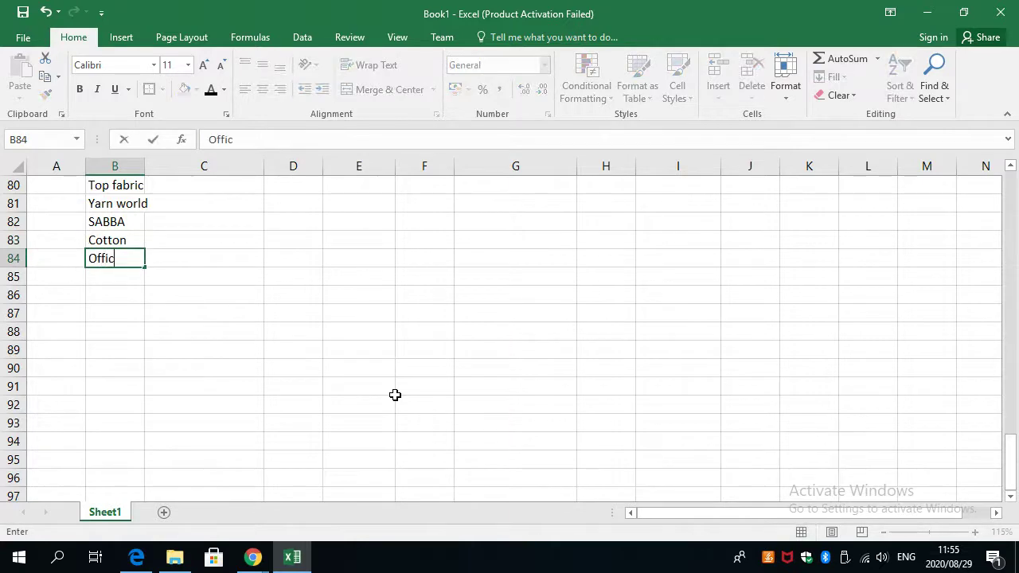
{"action": "type", "text": "ee"}
{"action": "scroll", "coordinate": [436, 437], "scroll_direction": "up", "scroll_amount": 7}
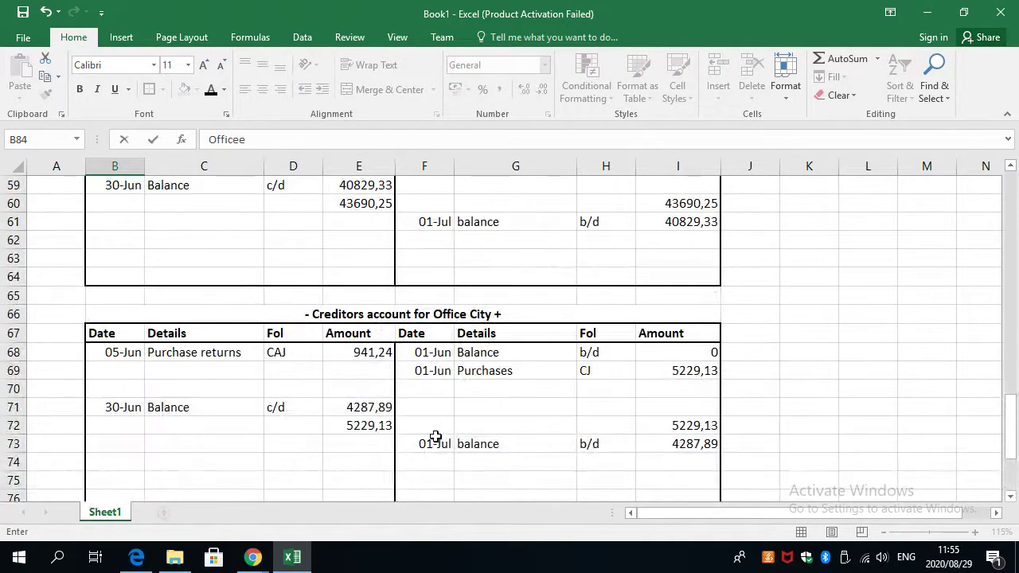
{"action": "scroll", "coordinate": [433, 444], "scroll_direction": "down", "scroll_amount": 2}
{"action": "scroll", "coordinate": [433, 443], "scroll_direction": "down", "scroll_amount": 4}
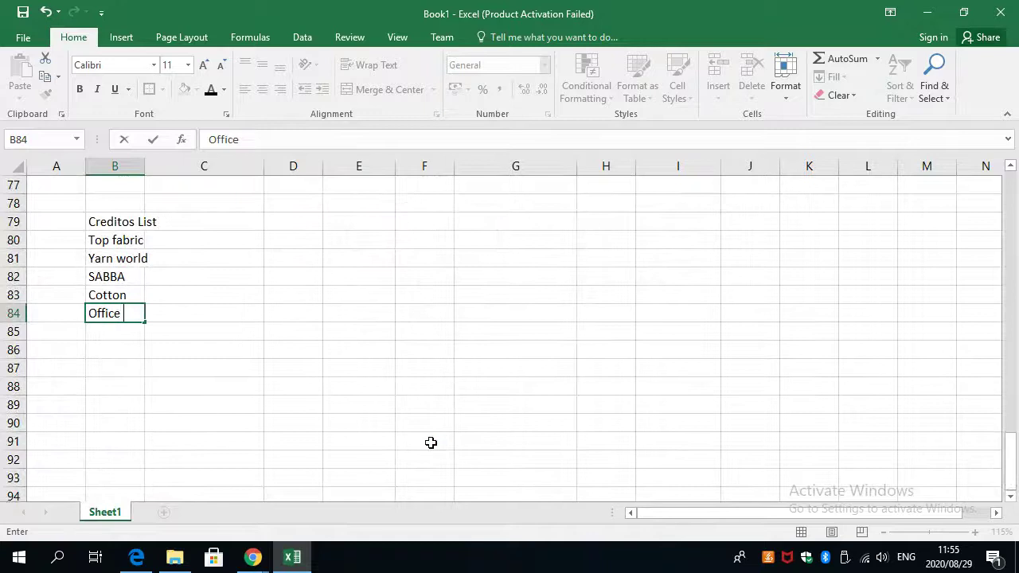
{"action": "left_click", "coordinate": [147, 276]}
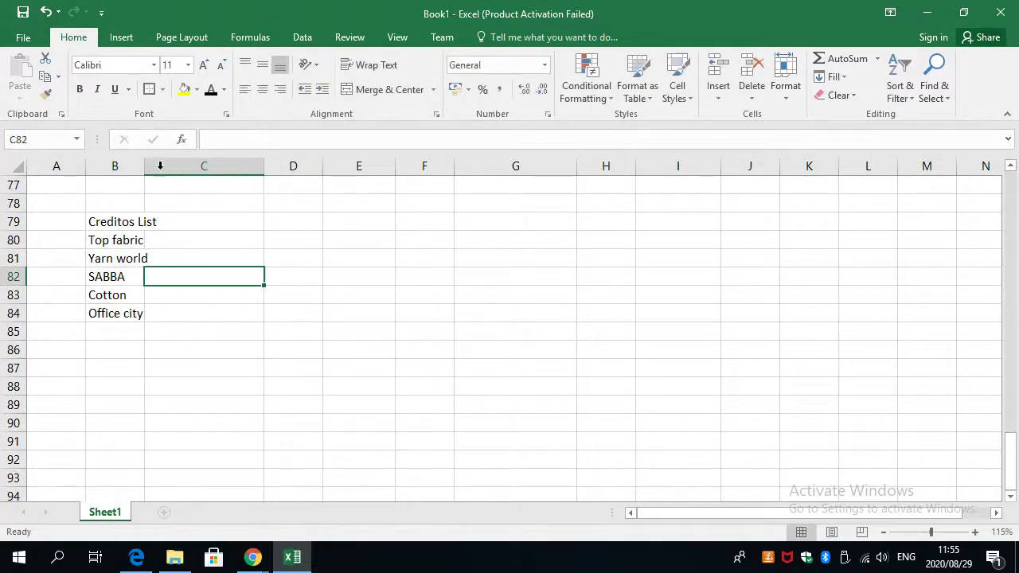
{"action": "left_click_drag", "start_coordinate": [147, 164], "coordinate": [162, 165]}
Link Top fabric's amount in C80 to the 01-Jul balance b/d in I24 of the Top fabrics account.
{"action": "left_click", "coordinate": [232, 239]}
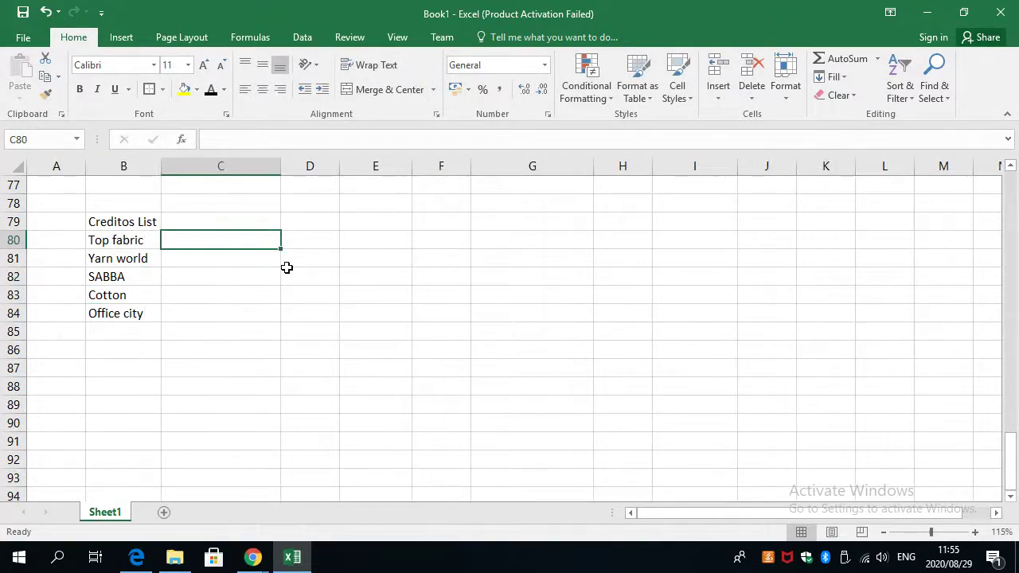
{"action": "type", "text": "="}
{"action": "scroll", "coordinate": [302, 352], "scroll_direction": "up", "scroll_amount": 17}
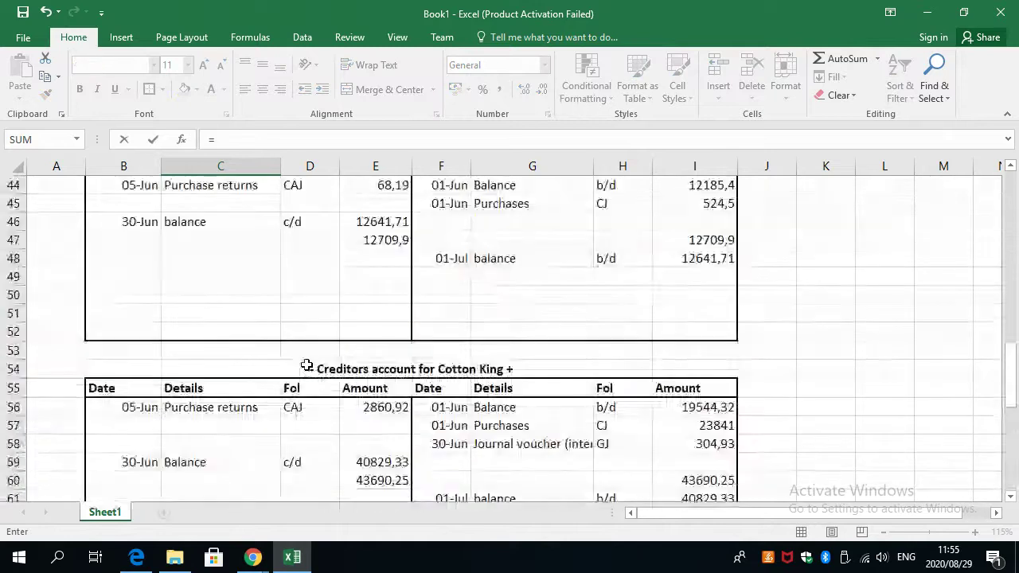
{"action": "scroll", "coordinate": [307, 367], "scroll_direction": "up", "scroll_amount": 8}
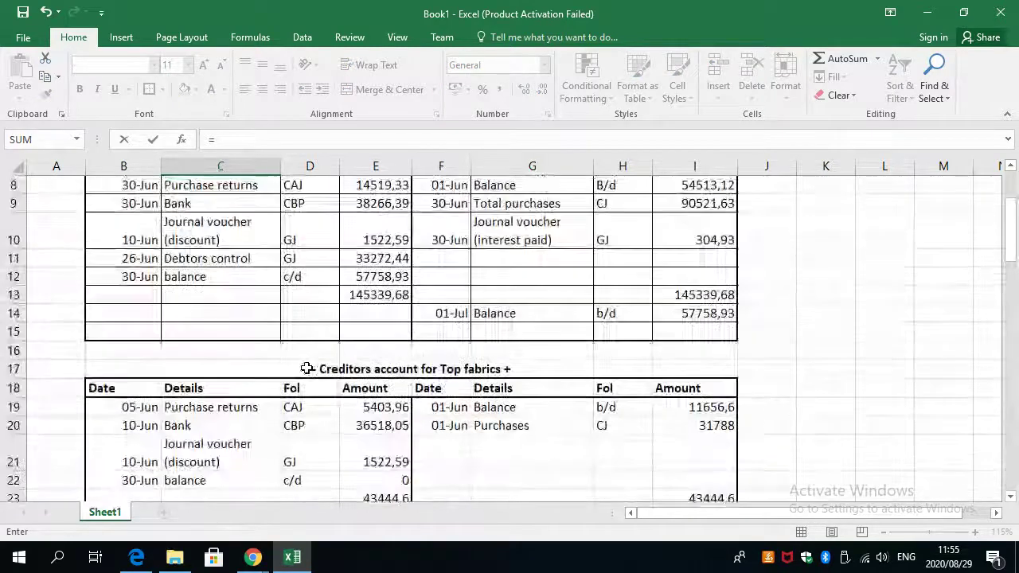
{"action": "scroll", "coordinate": [306, 368], "scroll_direction": "down", "scroll_amount": 5}
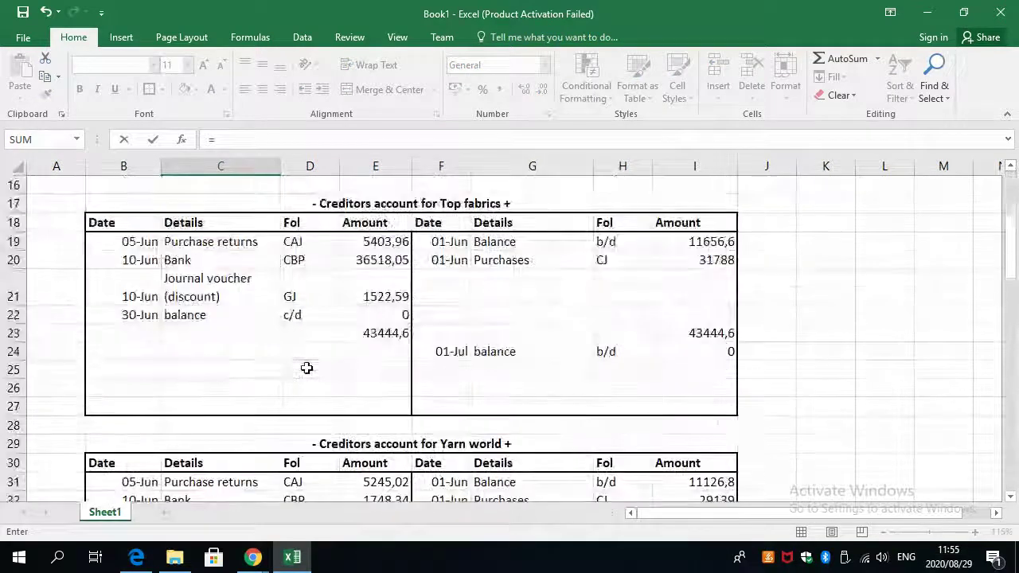
{"action": "left_click", "coordinate": [709, 353]}
{"action": "key", "text": "Return"}
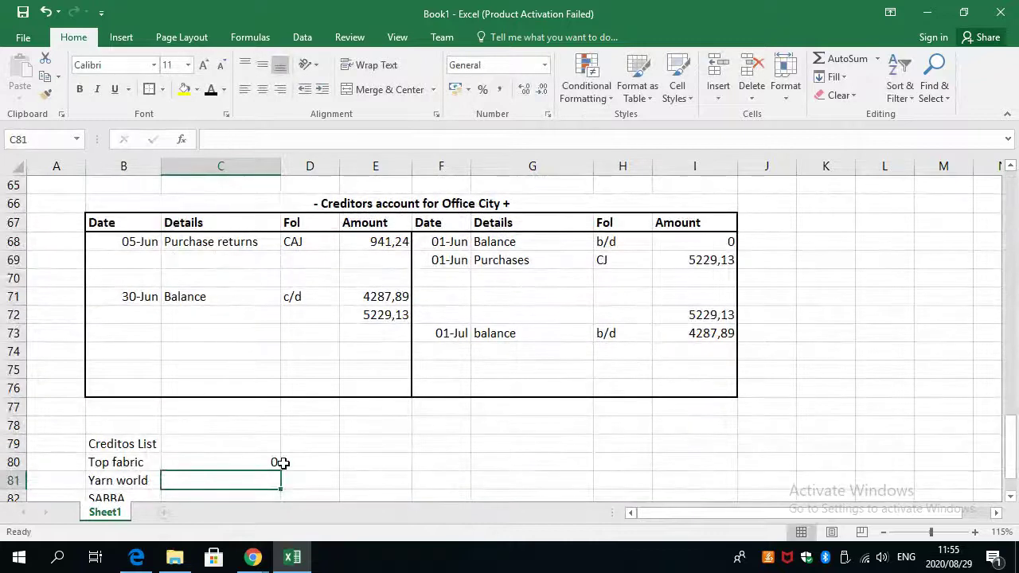
Link Yarn world's amount in C81 to its account's 01-Jul balance b/d with the formula =I36.
{"action": "type", "text": "="}
{"action": "scroll", "coordinate": [451, 442], "scroll_direction": "up", "scroll_amount": 10}
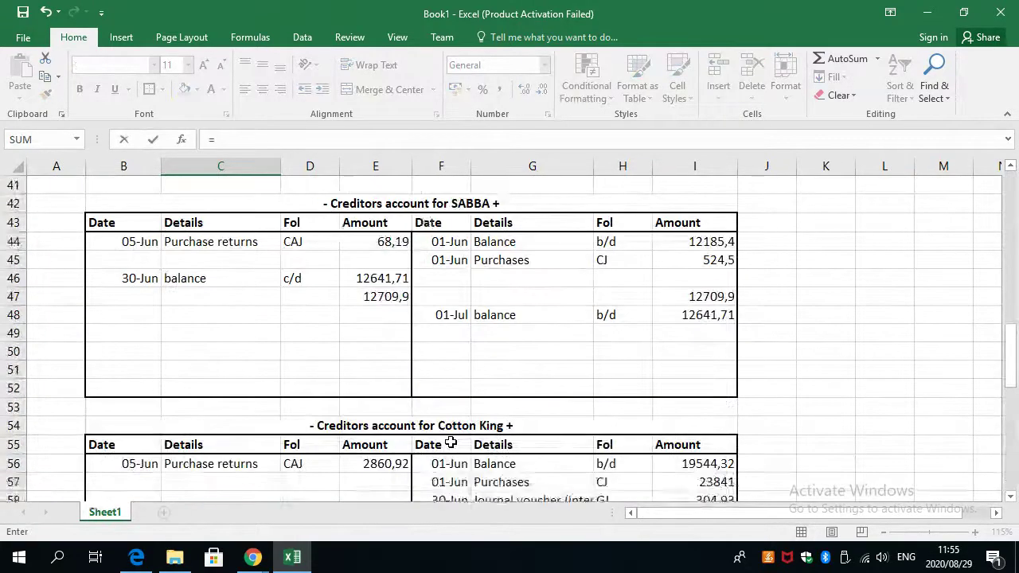
{"action": "scroll", "coordinate": [451, 440], "scroll_direction": "up", "scroll_amount": 2}
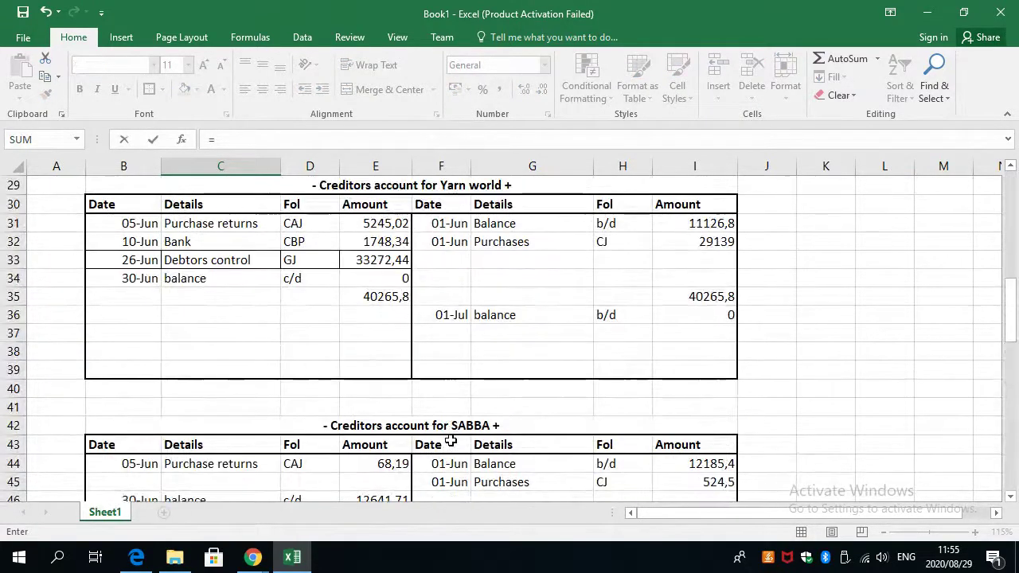
{"action": "left_click", "coordinate": [684, 316]}
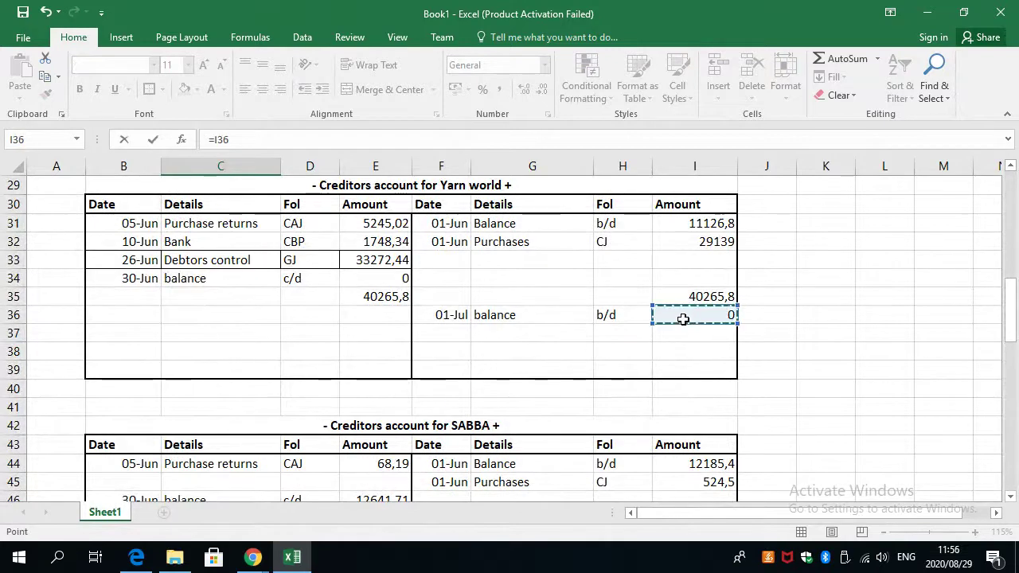
{"action": "key", "text": "Return"}
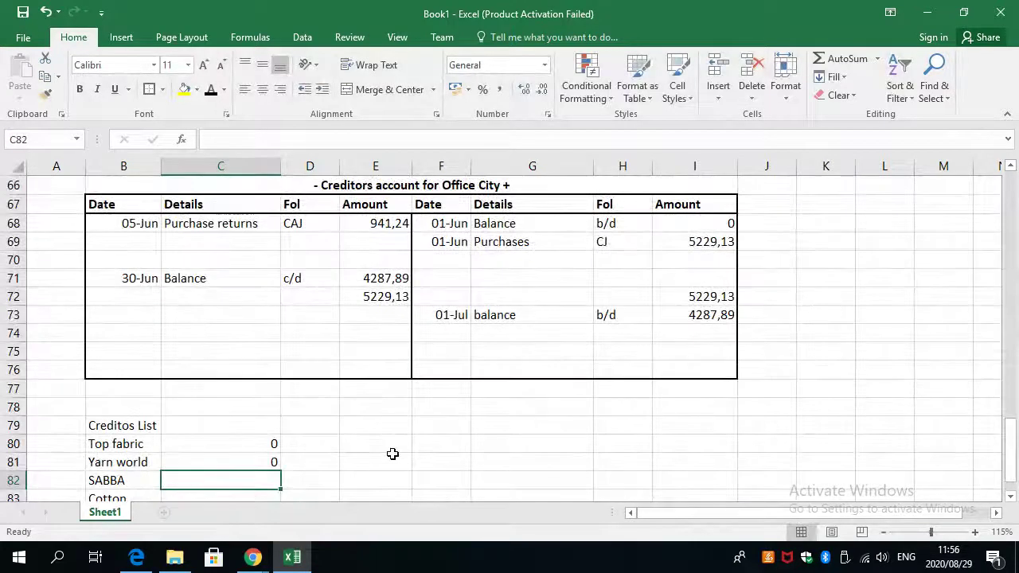
Link SABBA's amount in C82 to its account's 01-Jul balance b/d with the formula =I48.
{"action": "type", "text": "="}
{"action": "scroll", "coordinate": [382, 419], "scroll_direction": "up", "scroll_amount": 4}
{"action": "scroll", "coordinate": [413, 325], "scroll_direction": "up", "scroll_amount": 1}
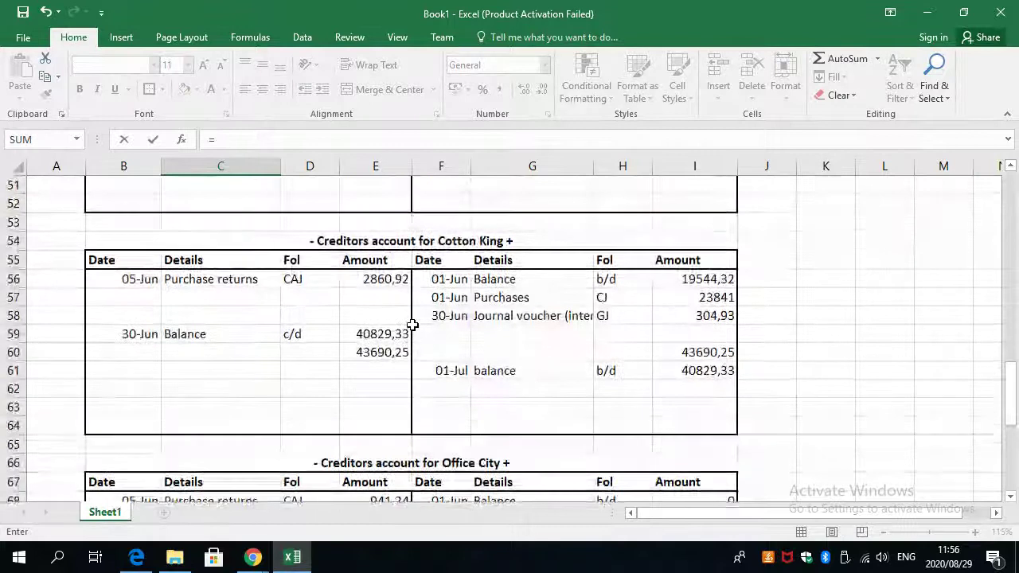
{"action": "scroll", "coordinate": [412, 324], "scroll_direction": "up", "scroll_amount": 3}
{"action": "left_click", "coordinate": [705, 297]}
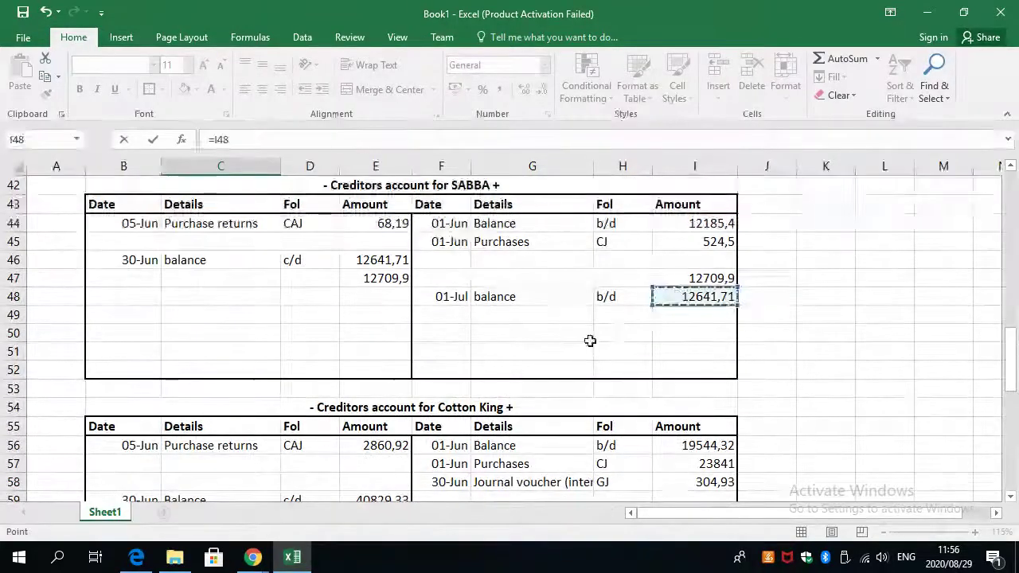
{"action": "key", "text": "Return"}
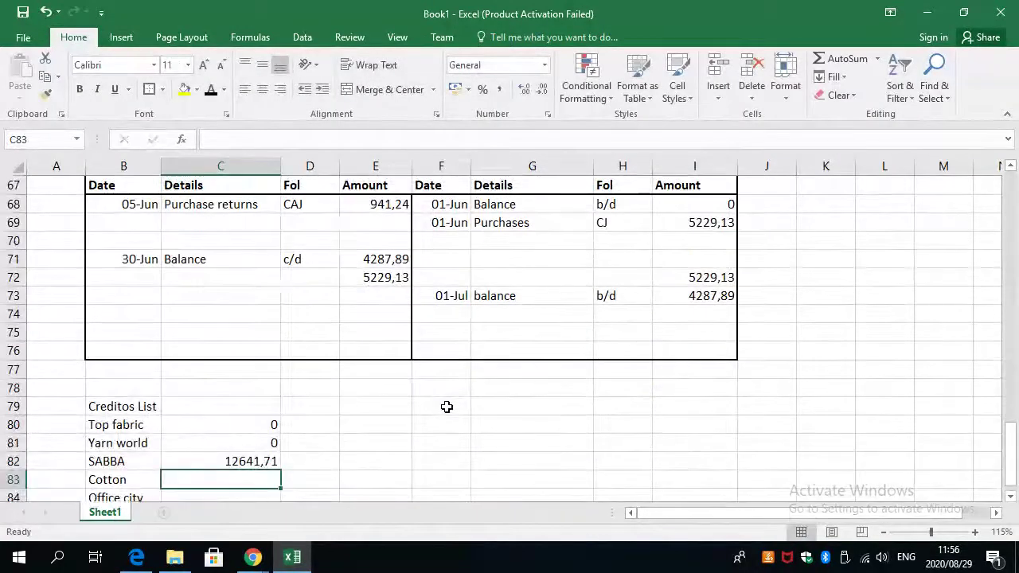
Link Cotton's amount in C83 to the Cotton King account's 01-Jul balance b/d with the formula =I61.
{"action": "type", "text": "="}
{"action": "scroll", "coordinate": [446, 406], "scroll_direction": "up", "scroll_amount": 4}
{"action": "scroll", "coordinate": [446, 406], "scroll_direction": "up", "scroll_amount": 2}
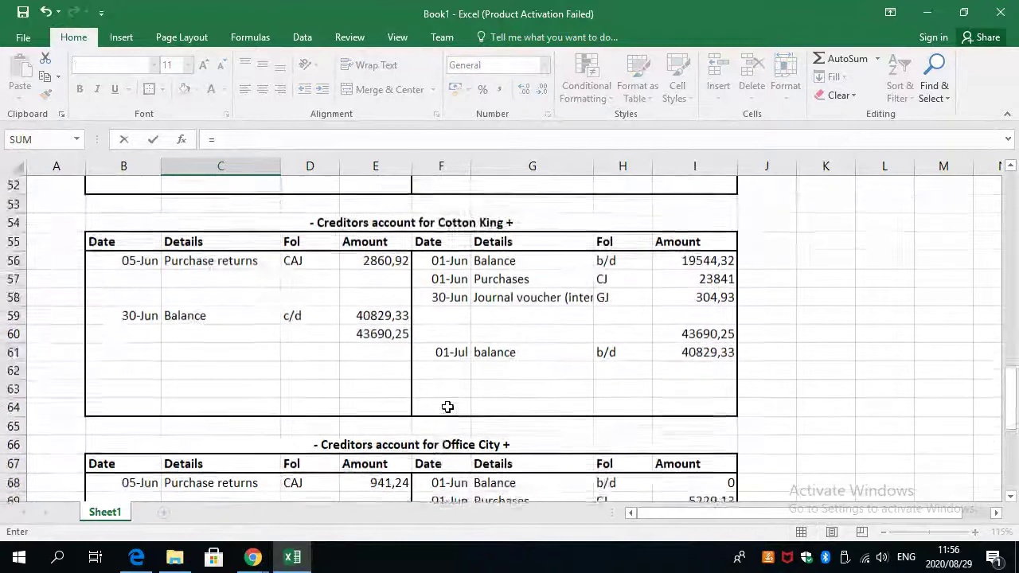
{"action": "left_click", "coordinate": [671, 408]}
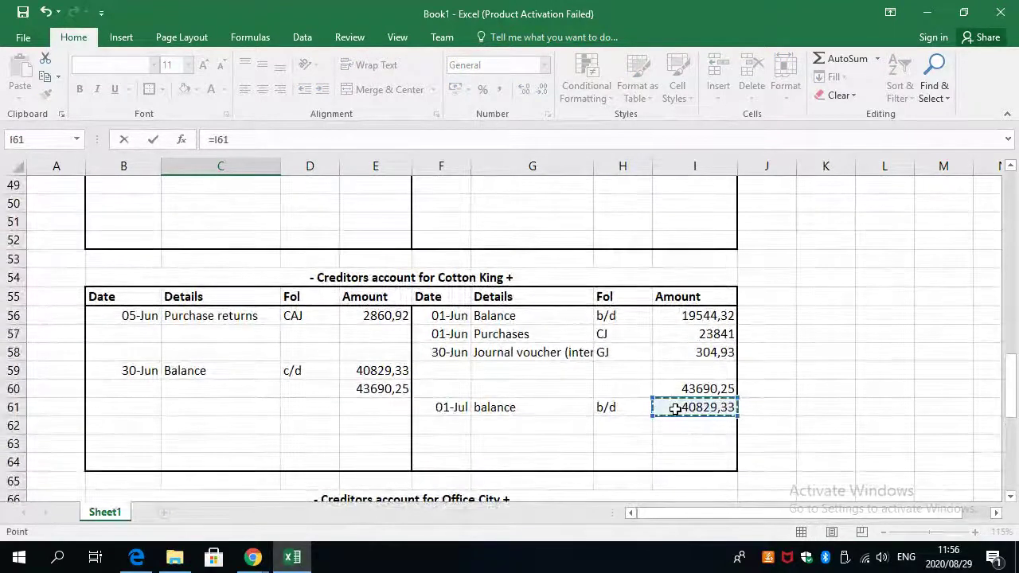
{"action": "key", "text": "Return"}
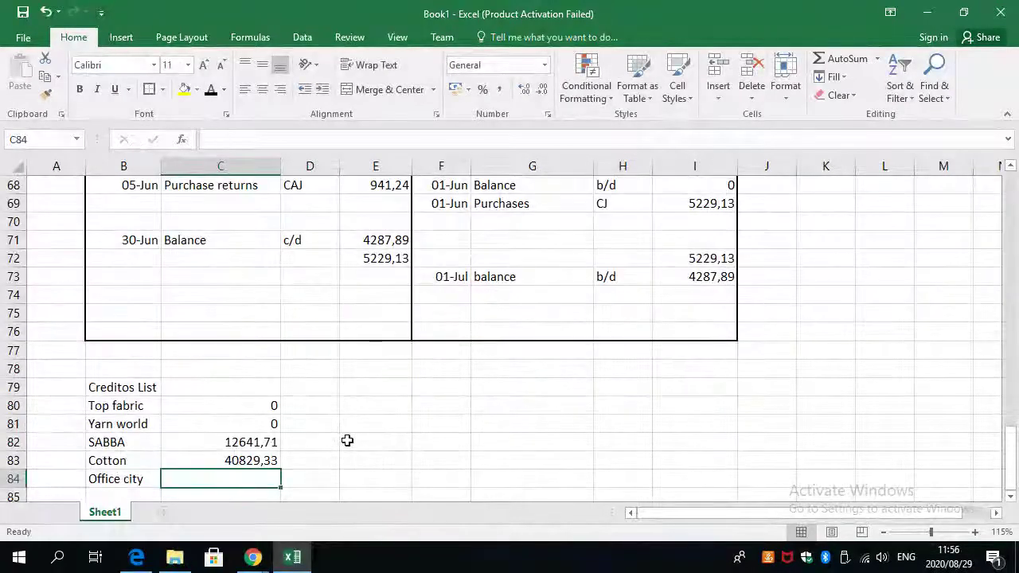
Link Office city's amount in C84 to its account's 01-Jul balance b/d with the formula =I73.
{"action": "type", "text": "="}
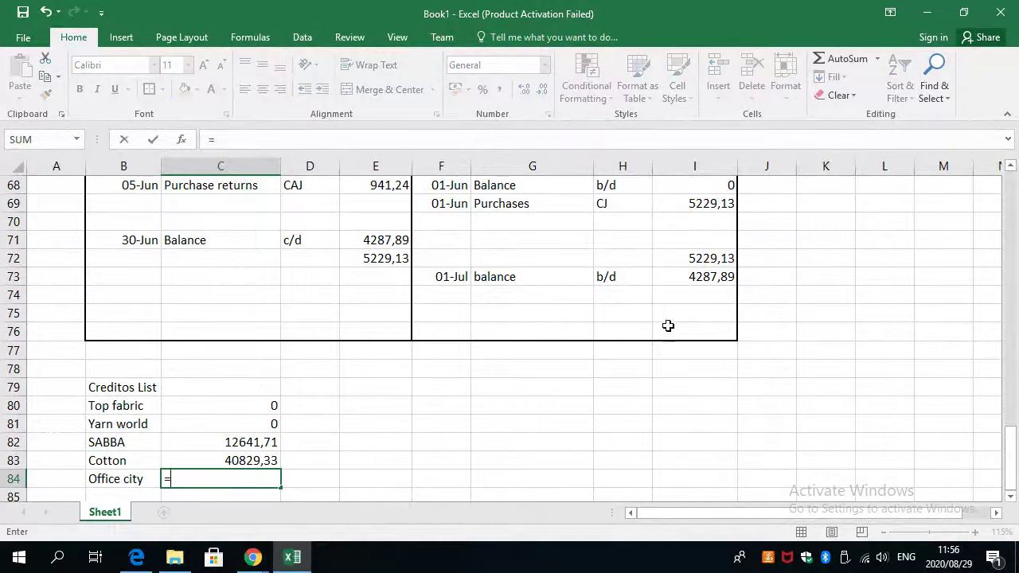
{"action": "left_click", "coordinate": [690, 278]}
{"action": "scroll", "coordinate": [534, 409], "scroll_direction": "up", "scroll_amount": 3}
{"action": "scroll", "coordinate": [535, 409], "scroll_direction": "down", "scroll_amount": 1}
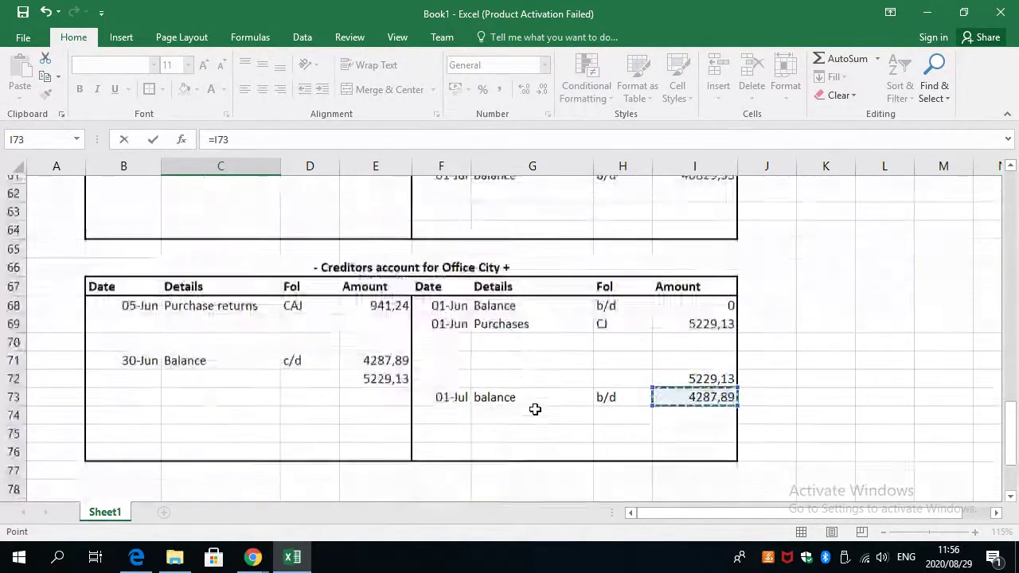
{"action": "scroll", "coordinate": [535, 409], "scroll_direction": "down", "scroll_amount": 1}
{"action": "key", "text": "Return"}
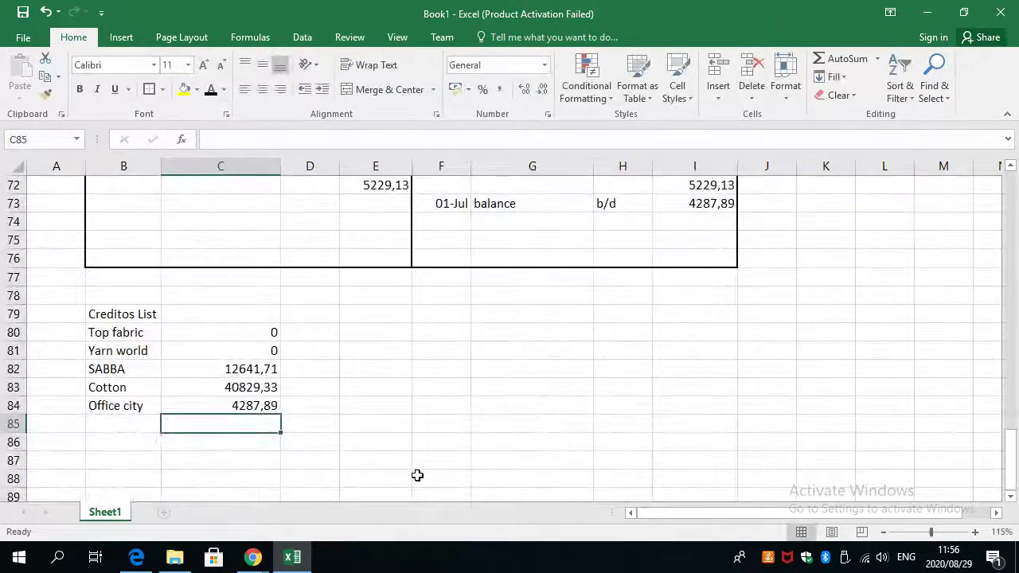
Add up the creditors' balances in C85 with =SUM(C80:C84) and label the row Total in B85.
{"action": "type", "text": "=sum("}
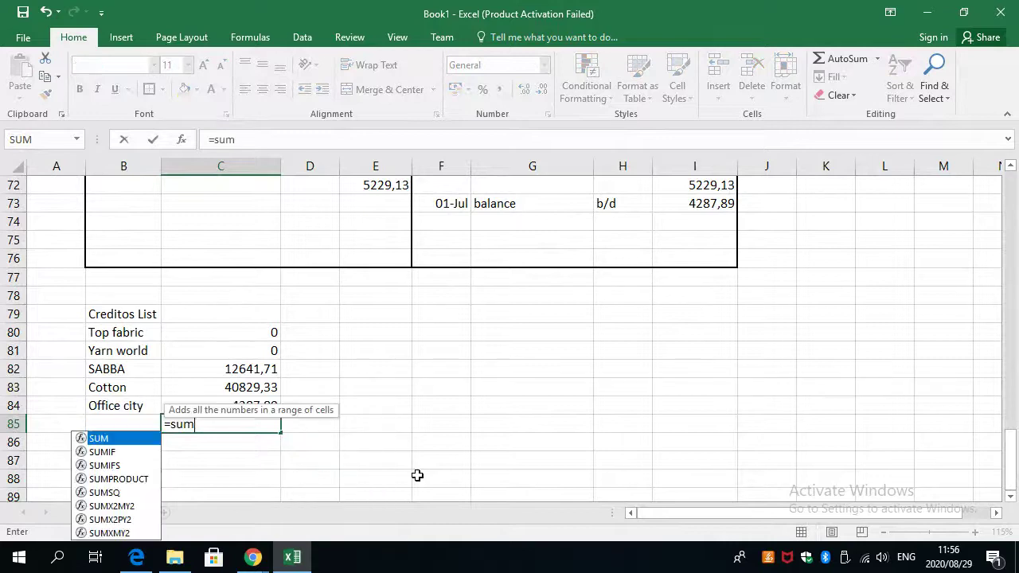
{"action": "key", "text": "Up"}
{"action": "key", "text": "shift+Up"}
{"action": "key", "text": "shift+Up"}
{"action": "key", "text": "shift+Up"}
{"action": "key", "text": "shift+Up"}
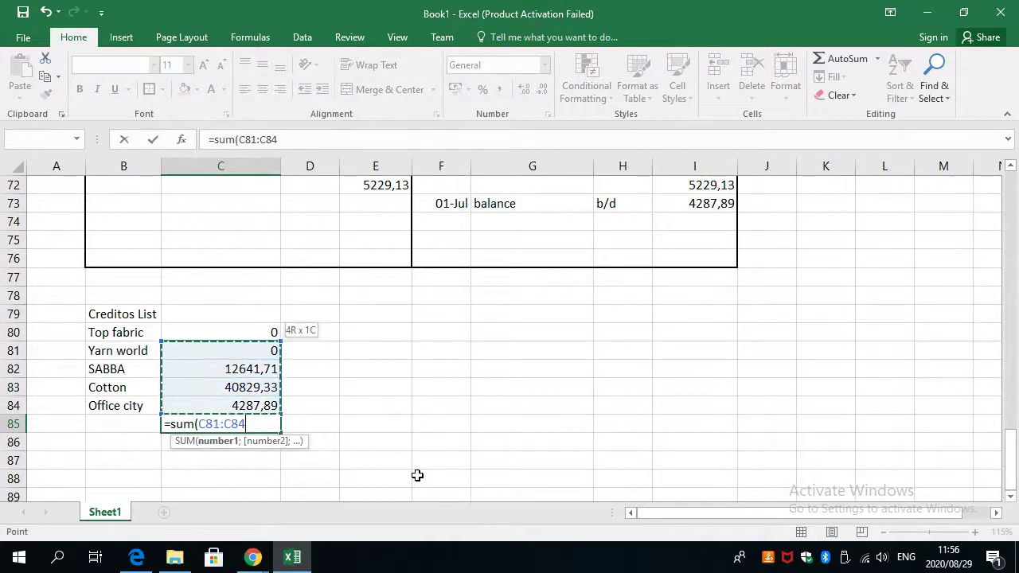
{"action": "key", "text": "Return"}
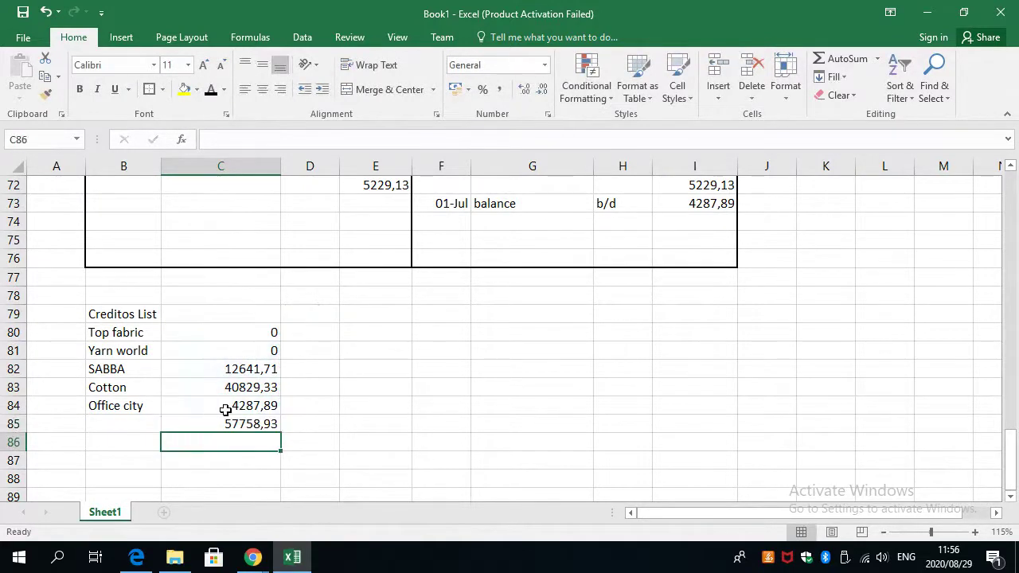
{"action": "left_click", "coordinate": [125, 420]}
{"action": "type", "text": "Total"}
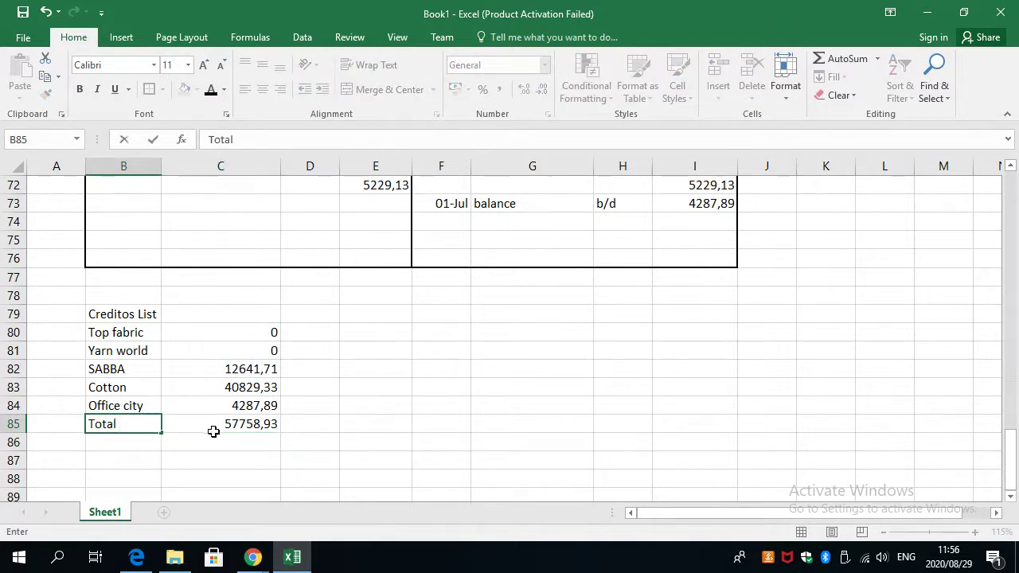
{"action": "left_click", "coordinate": [213, 436]}
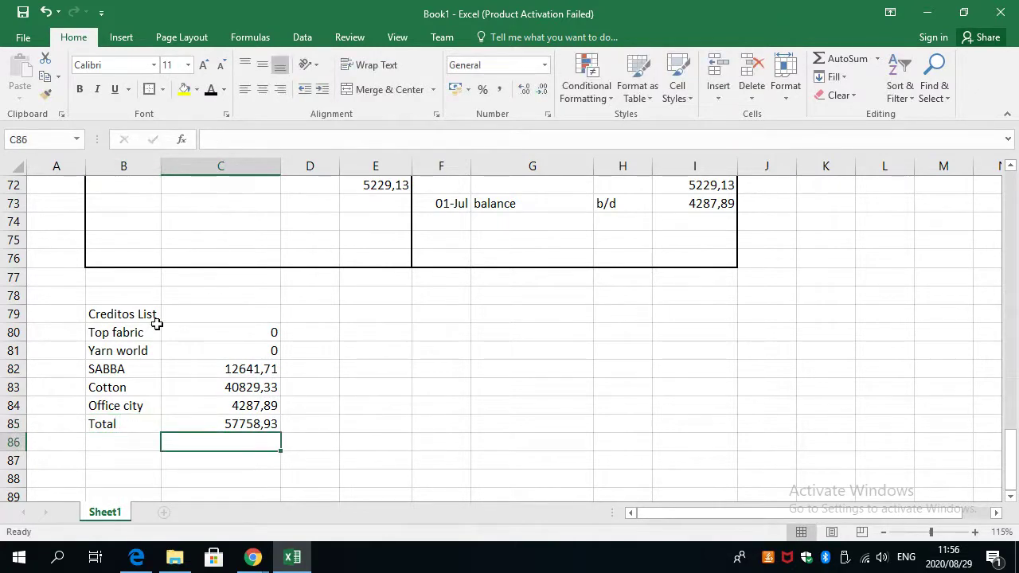
Apply All Borders to the creditors list in B79:C85.
{"action": "left_click_drag", "start_coordinate": [124, 316], "coordinate": [215, 422]}
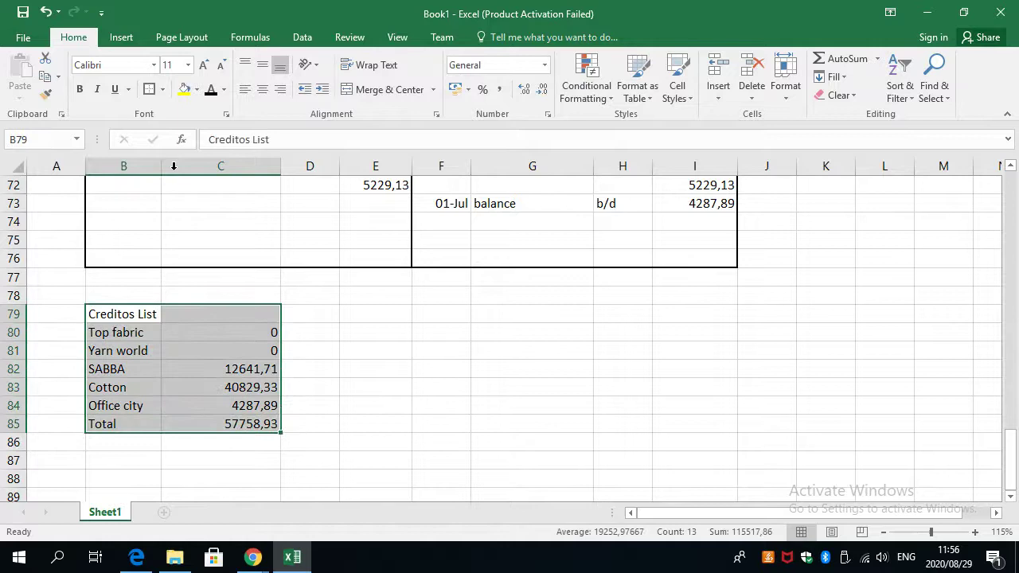
{"action": "left_click", "coordinate": [163, 90]}
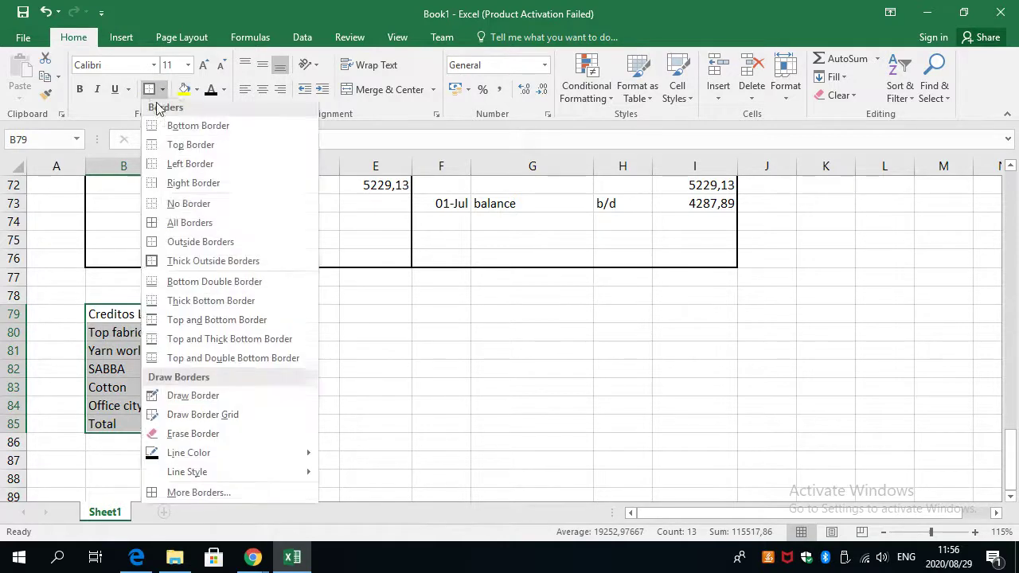
{"action": "left_click", "coordinate": [167, 230]}
Make the Creditos List heading bold and merge and center it across B79:C79.
{"action": "left_click", "coordinate": [127, 316]}
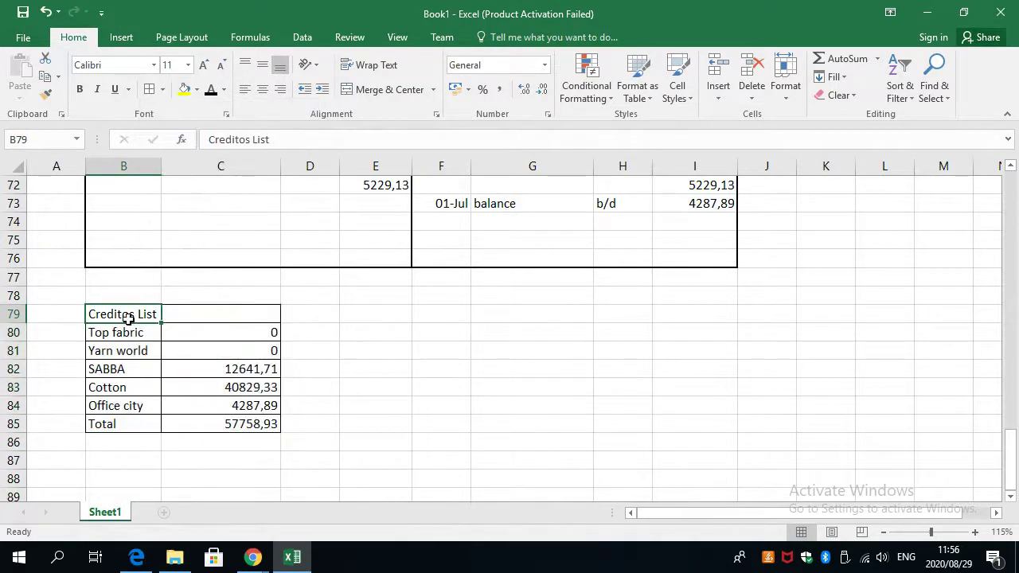
{"action": "left_click_drag", "start_coordinate": [127, 318], "coordinate": [189, 316]}
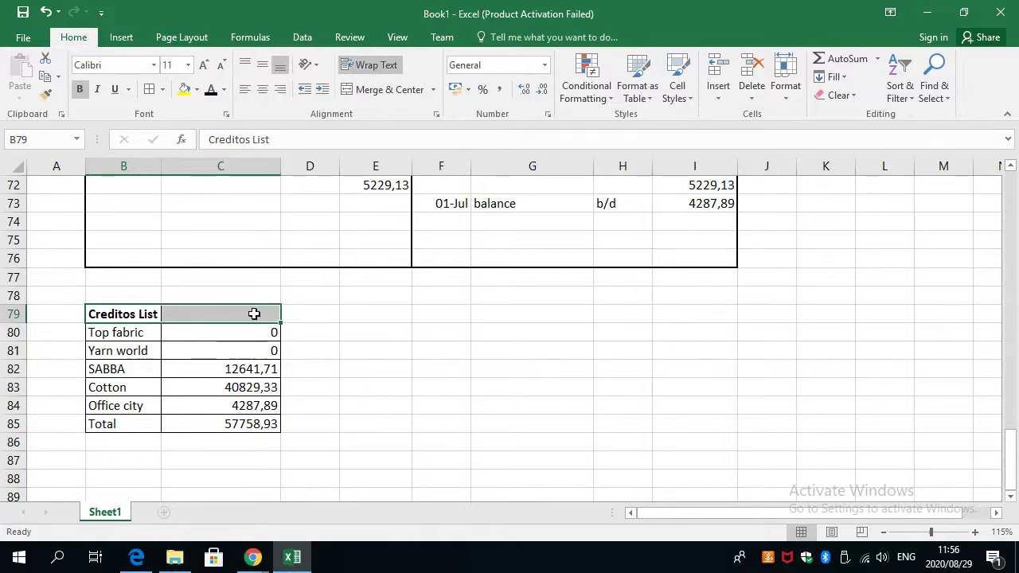
{"action": "left_click", "coordinate": [216, 416]}
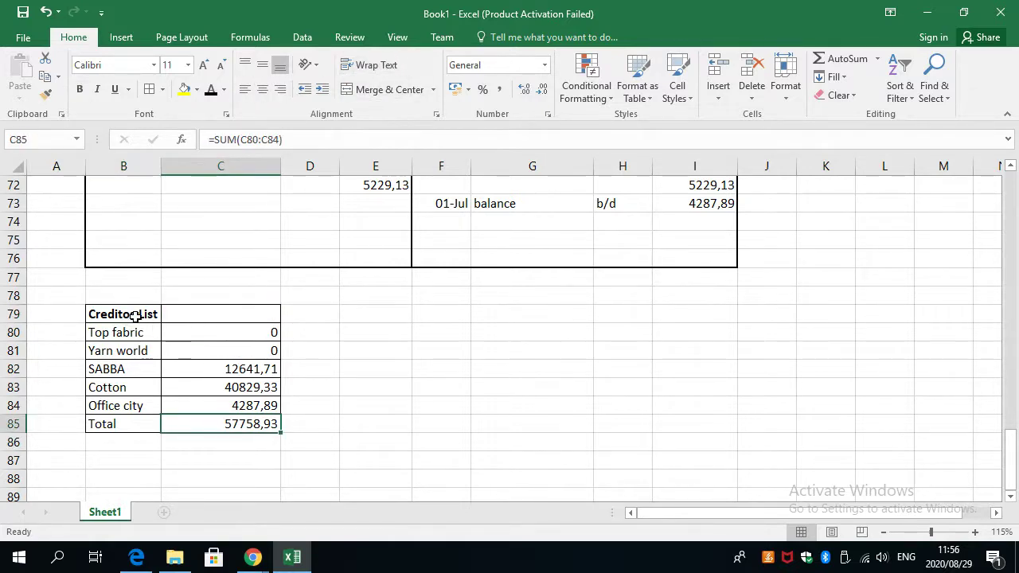
{"action": "left_click_drag", "start_coordinate": [134, 316], "coordinate": [191, 316]}
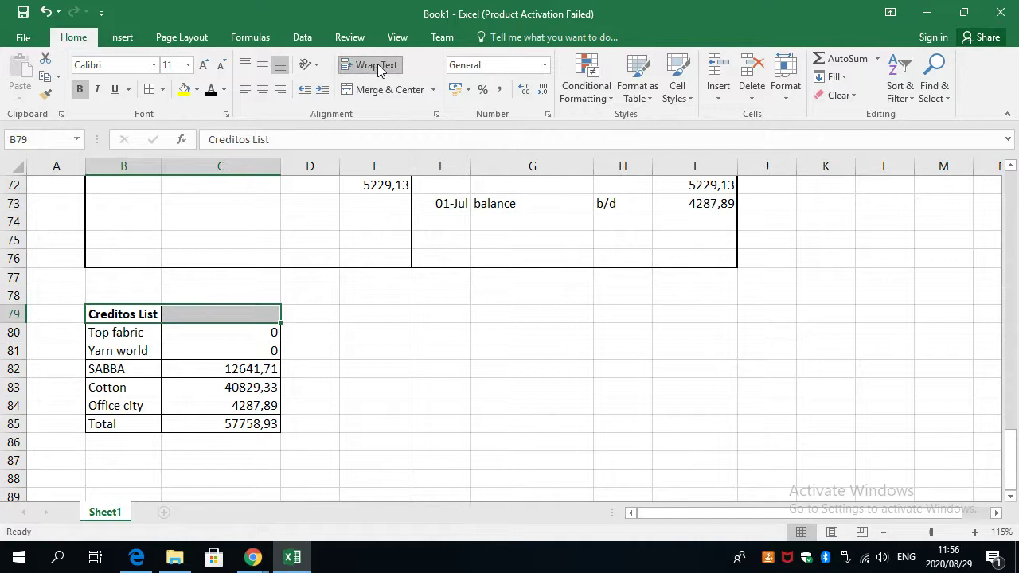
{"action": "left_click", "coordinate": [385, 90]}
{"action": "left_click", "coordinate": [330, 448]}
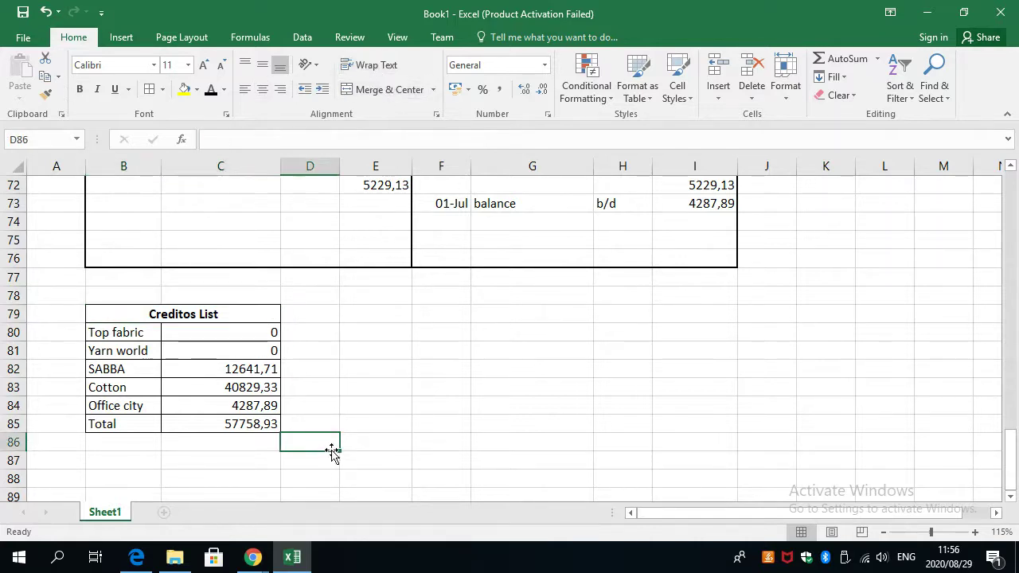
Review the creditors control account and each creditor's account on the sheet, ending at the creditors list.
{"action": "scroll", "coordinate": [330, 448], "scroll_direction": "down", "scroll_amount": 5, "text": "ctrl"}
{"action": "scroll", "coordinate": [141, 444], "scroll_direction": "up", "scroll_amount": 4, "text": "ctrl"}
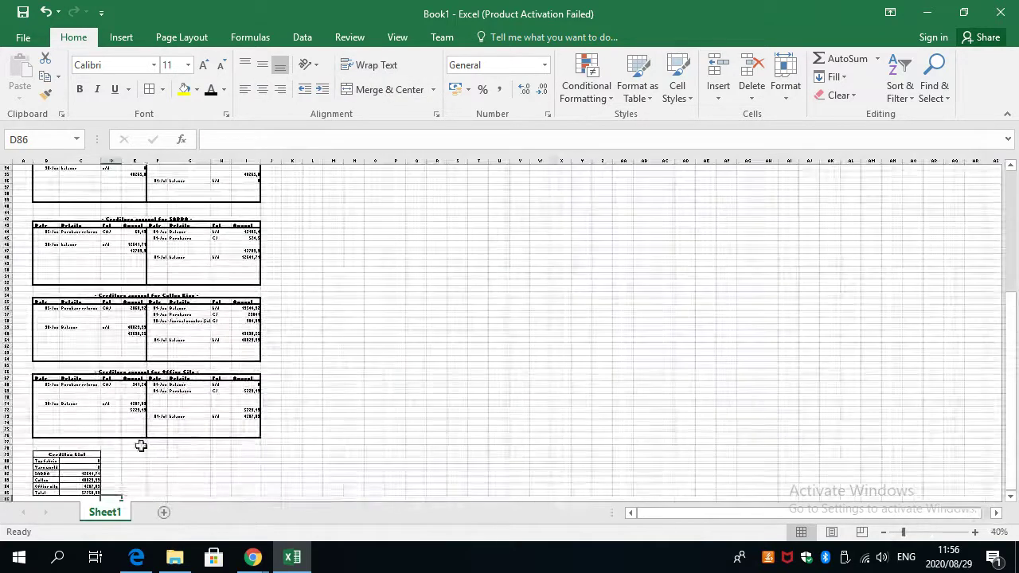
{"action": "scroll", "coordinate": [141, 443], "scroll_direction": "up", "scroll_amount": 8}
{"action": "scroll", "coordinate": [141, 446], "scroll_direction": "up", "scroll_amount": 14}
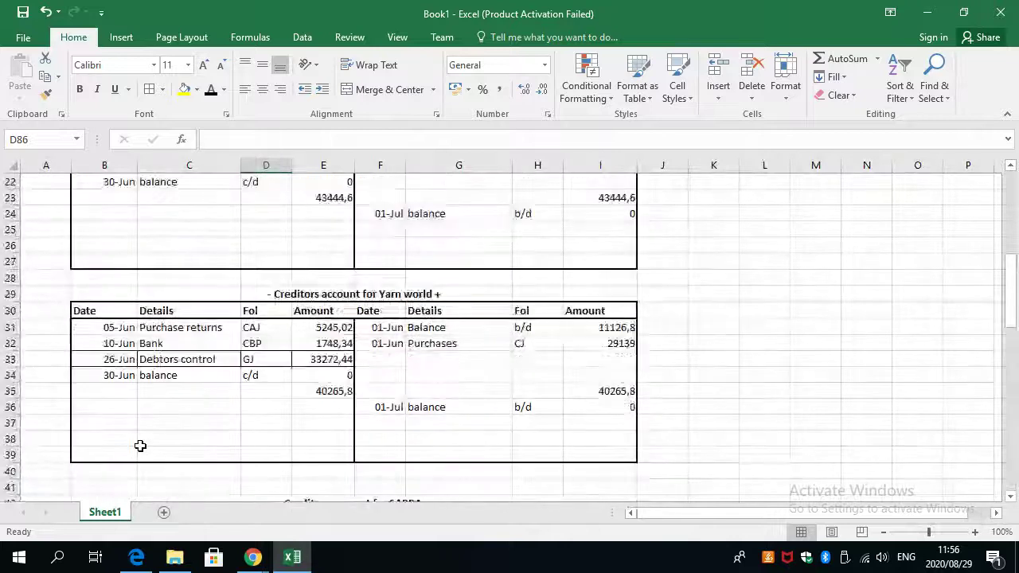
{"action": "scroll", "coordinate": [141, 445], "scroll_direction": "down", "scroll_amount": 1}
{"action": "scroll", "coordinate": [141, 445], "scroll_direction": "down", "scroll_amount": 12}
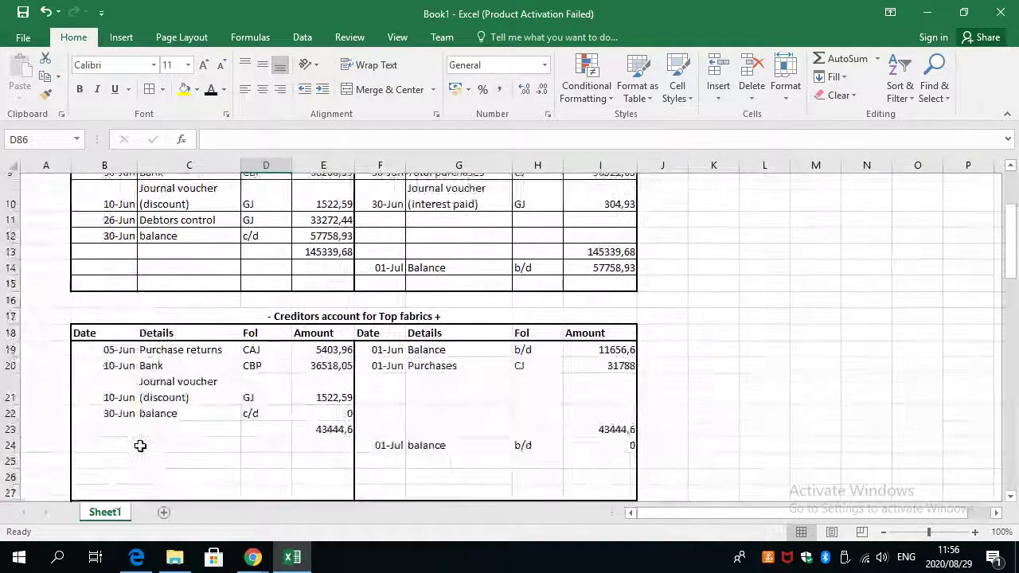
{"action": "scroll", "coordinate": [141, 446], "scroll_direction": "down", "scroll_amount": 8}
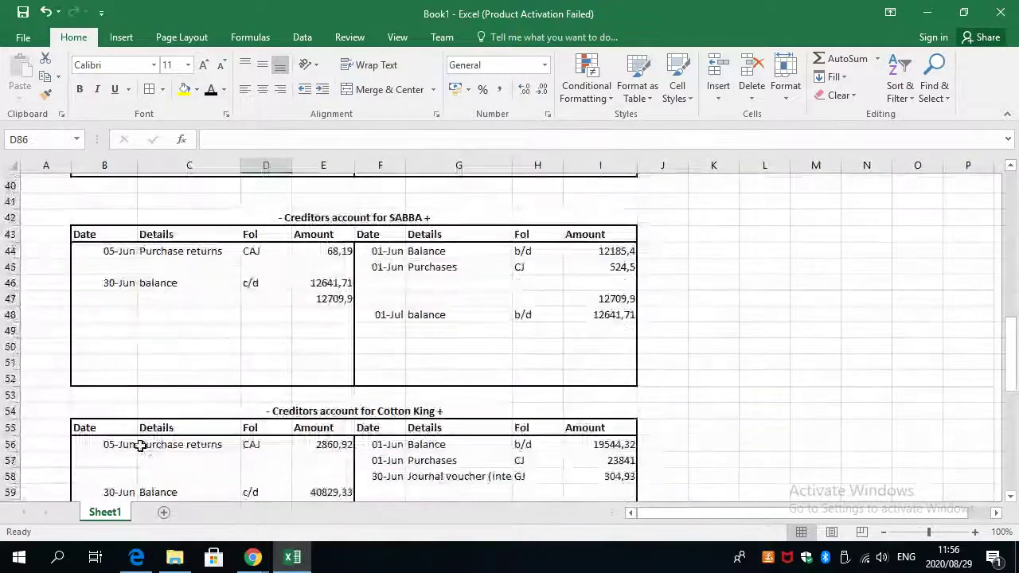
{"action": "scroll", "coordinate": [140, 446], "scroll_direction": "down", "scroll_amount": 2}
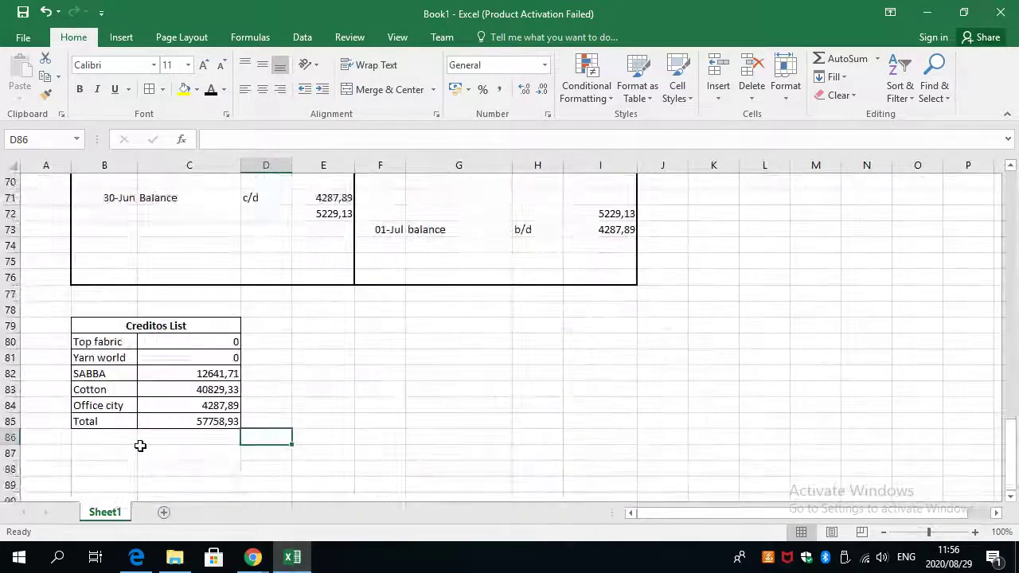
{"action": "scroll", "coordinate": [140, 446], "scroll_direction": "up", "scroll_amount": 1}
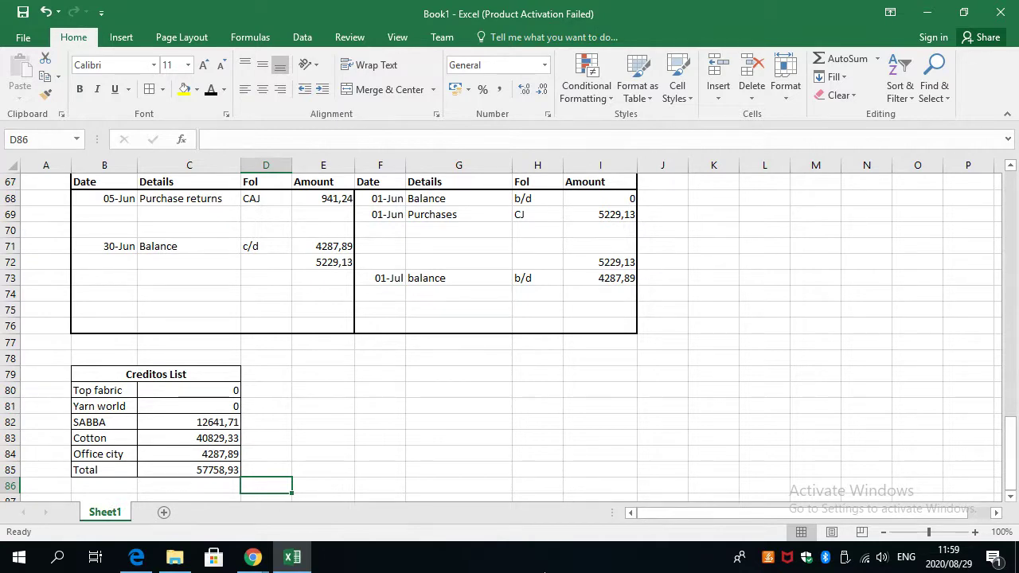
Switch to the Blackboard Collaborate session in Chrome and view the Everyone chat.
{"action": "left_click", "coordinate": [253, 558]}
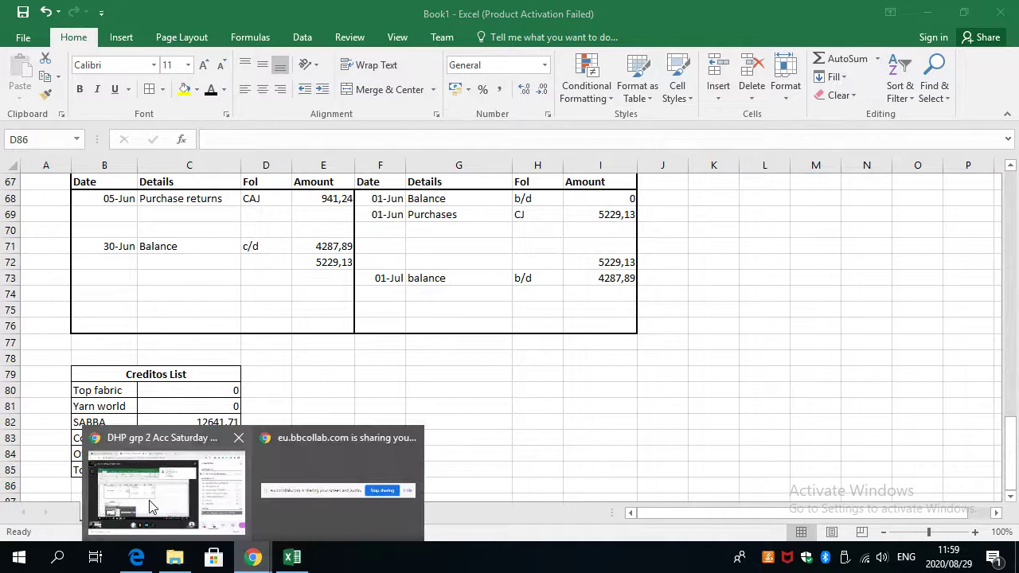
{"action": "left_click", "coordinate": [152, 507]}
{"action": "left_click", "coordinate": [748, 478]}
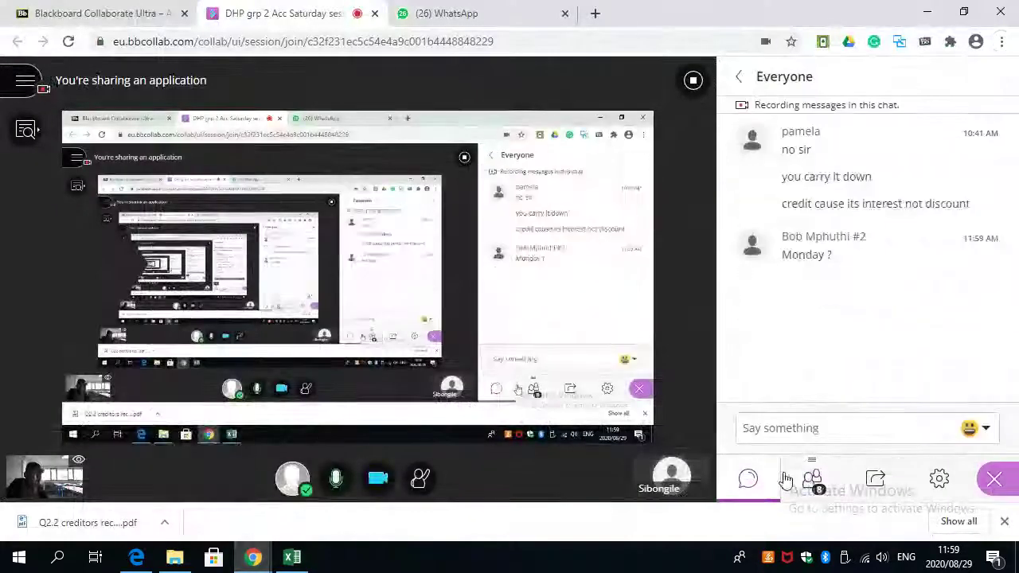